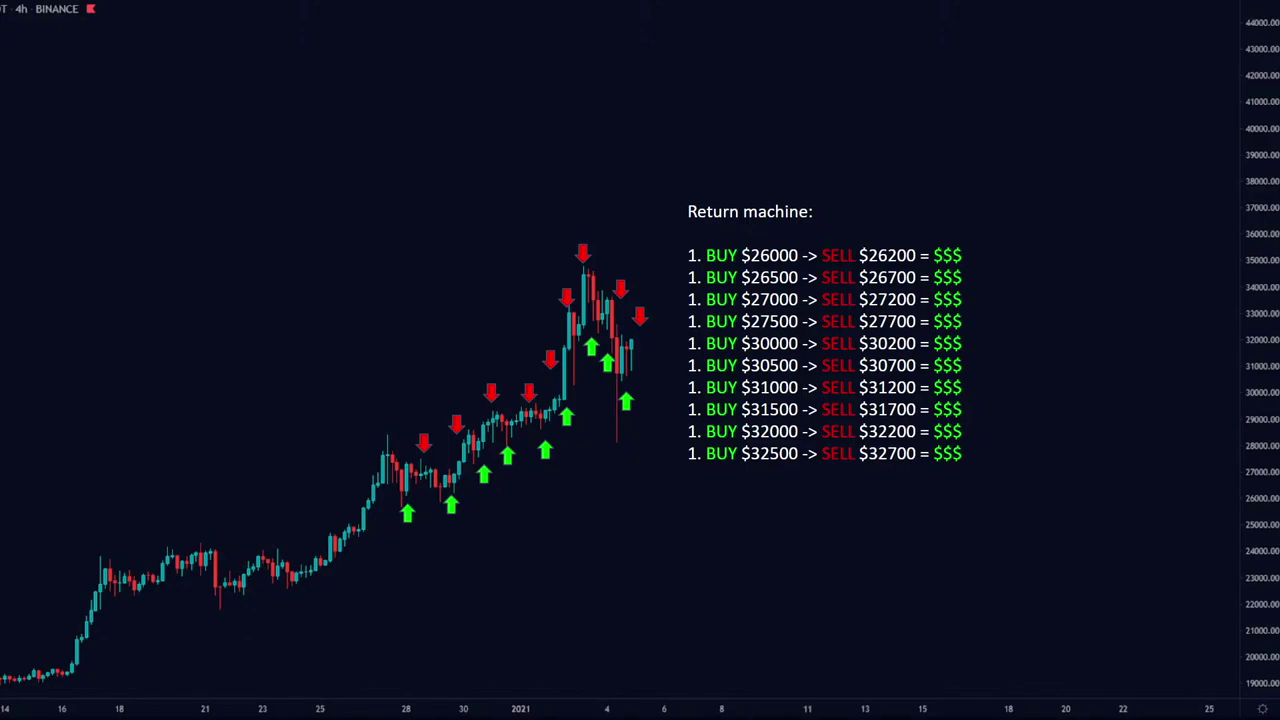
Leave the slideshow, switch to the Bitsgap bots page and look over the DOGE/BTC price chart
{"action": "key", "text": "Escape"}
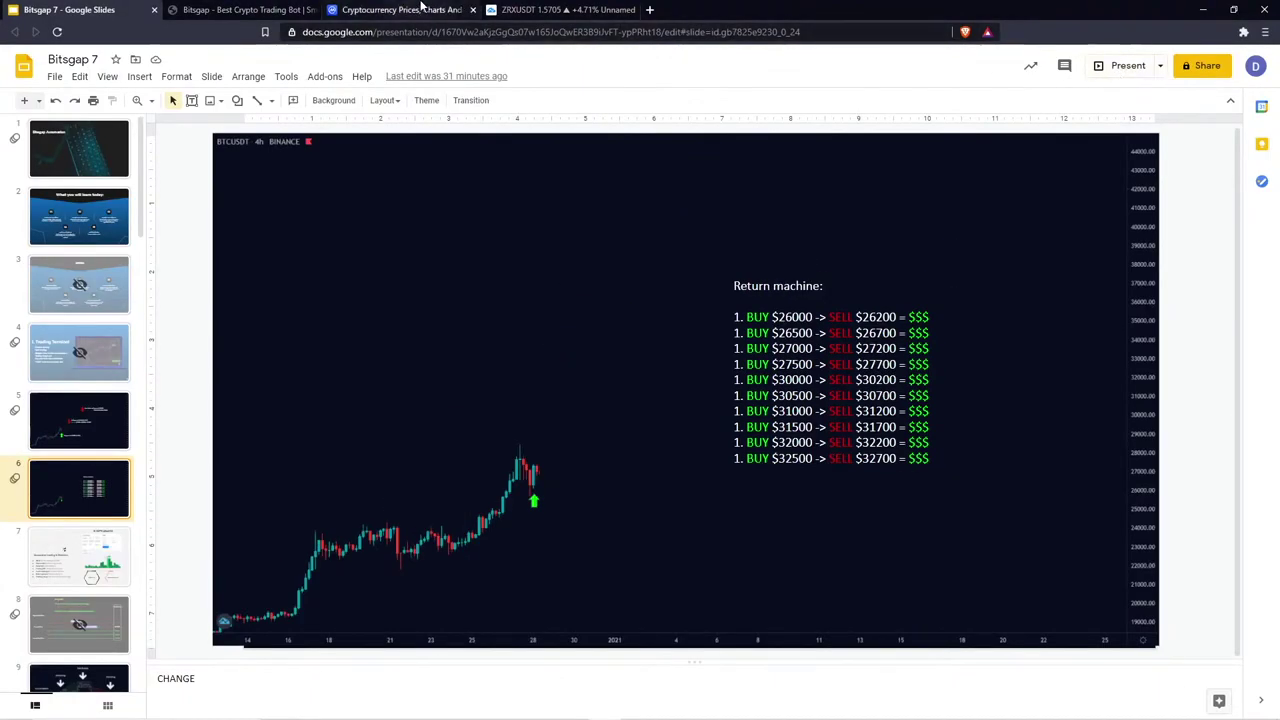
{"action": "left_click", "coordinate": [245, 9]}
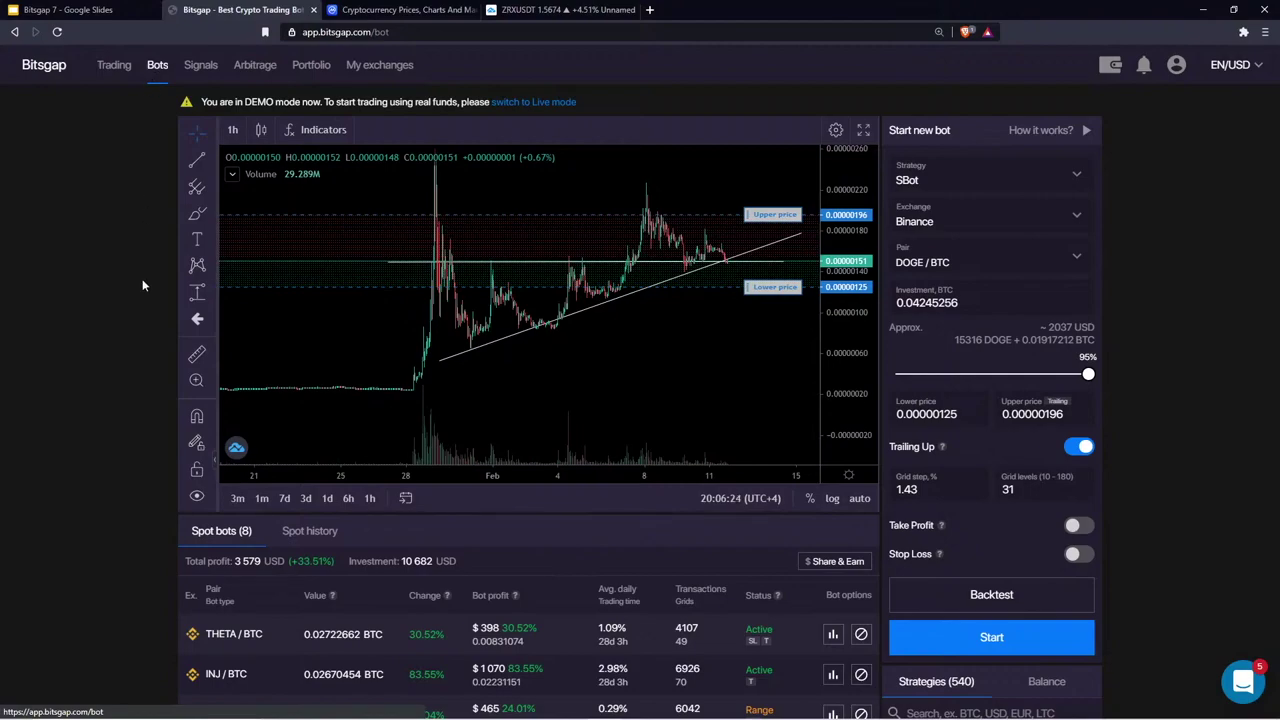
{"action": "scroll", "coordinate": [142, 283], "scroll_direction": "down", "scroll_amount": 1}
{"action": "scroll", "coordinate": [142, 283], "scroll_direction": "up", "scroll_amount": 1}
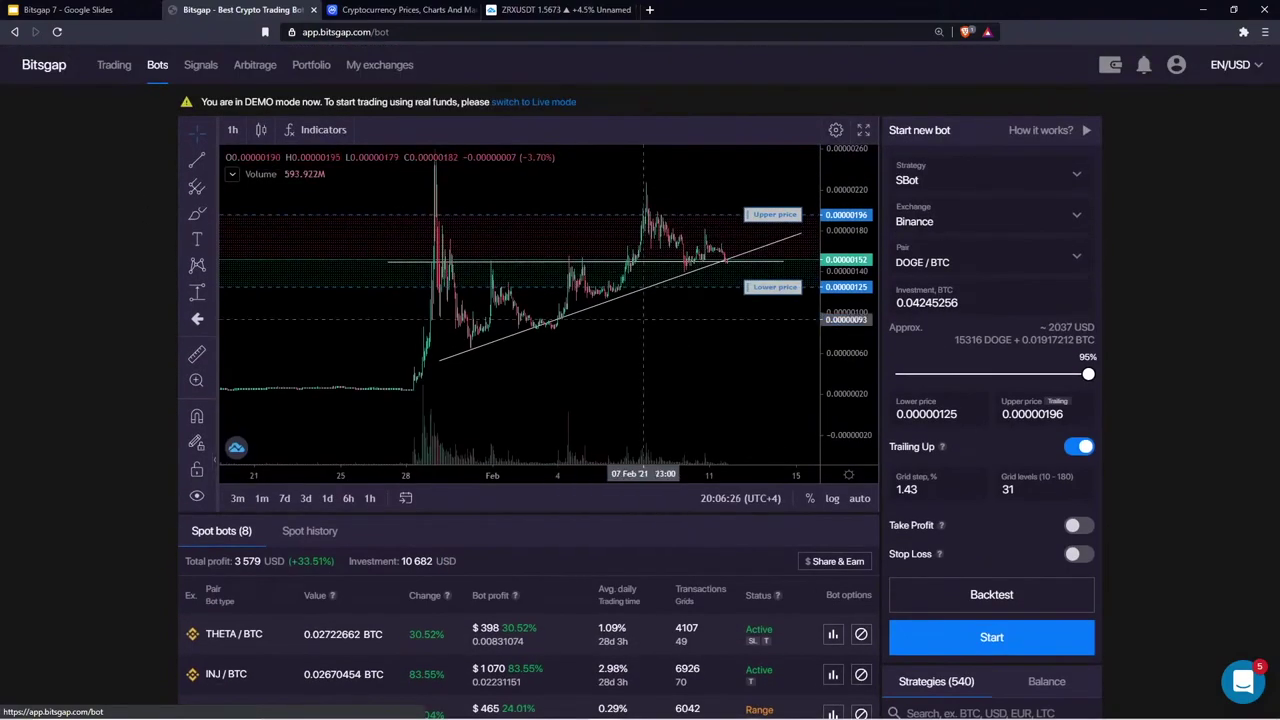
{"action": "left_click_drag", "start_coordinate": [656, 382], "coordinate": [638, 386]}
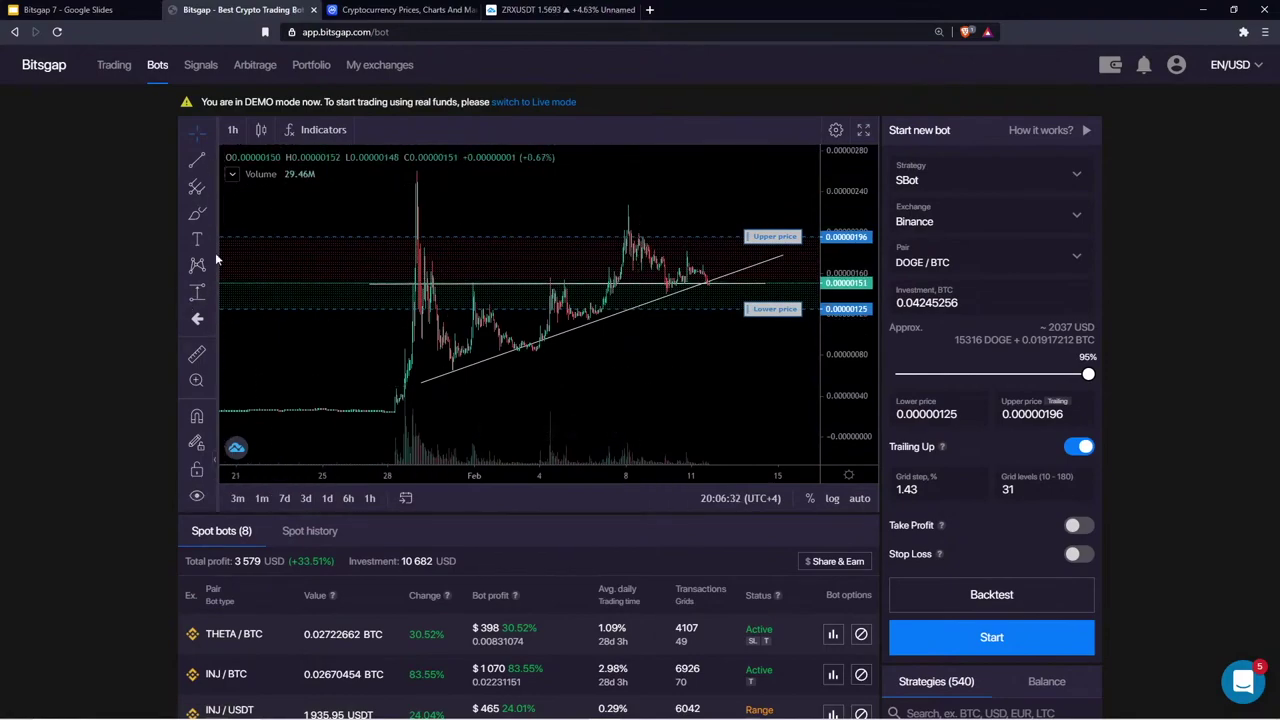
{"action": "left_click_drag", "start_coordinate": [640, 377], "coordinate": [517, 363]}
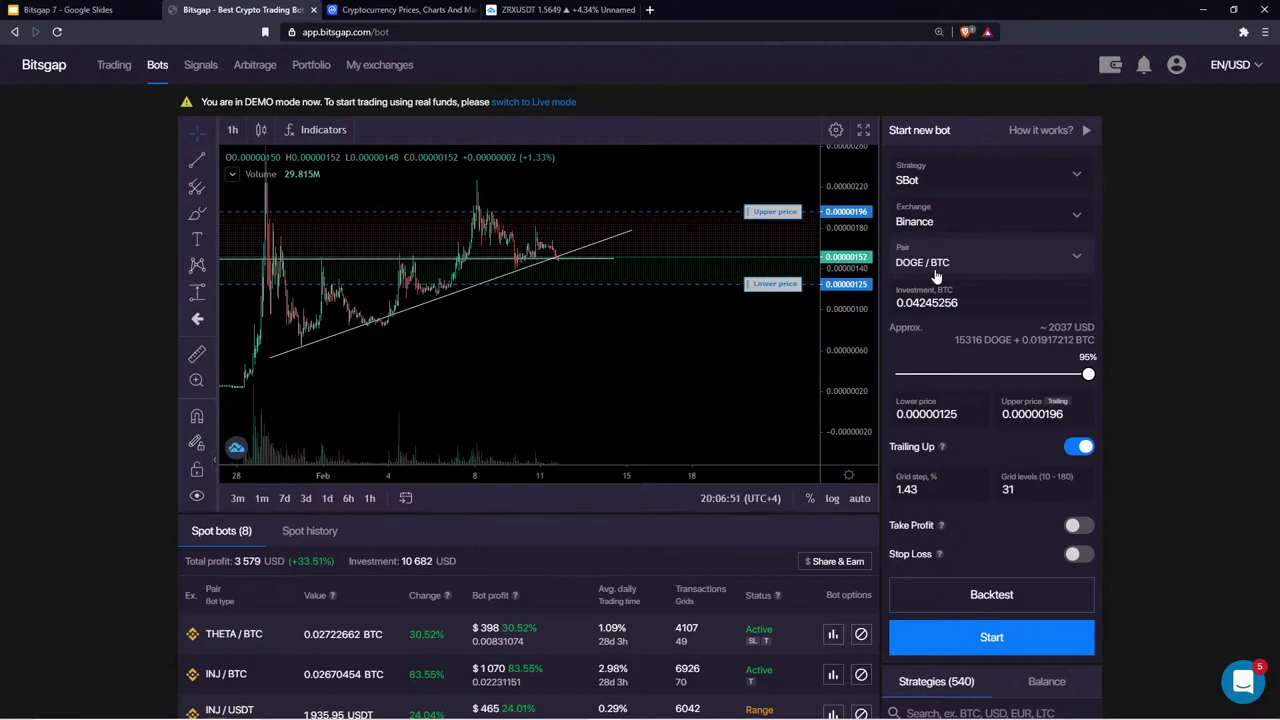
Review the DOGE/BTC bot's investment setting and the list of running spot bots
{"action": "left_click_drag", "start_coordinate": [989, 303], "coordinate": [894, 303]}
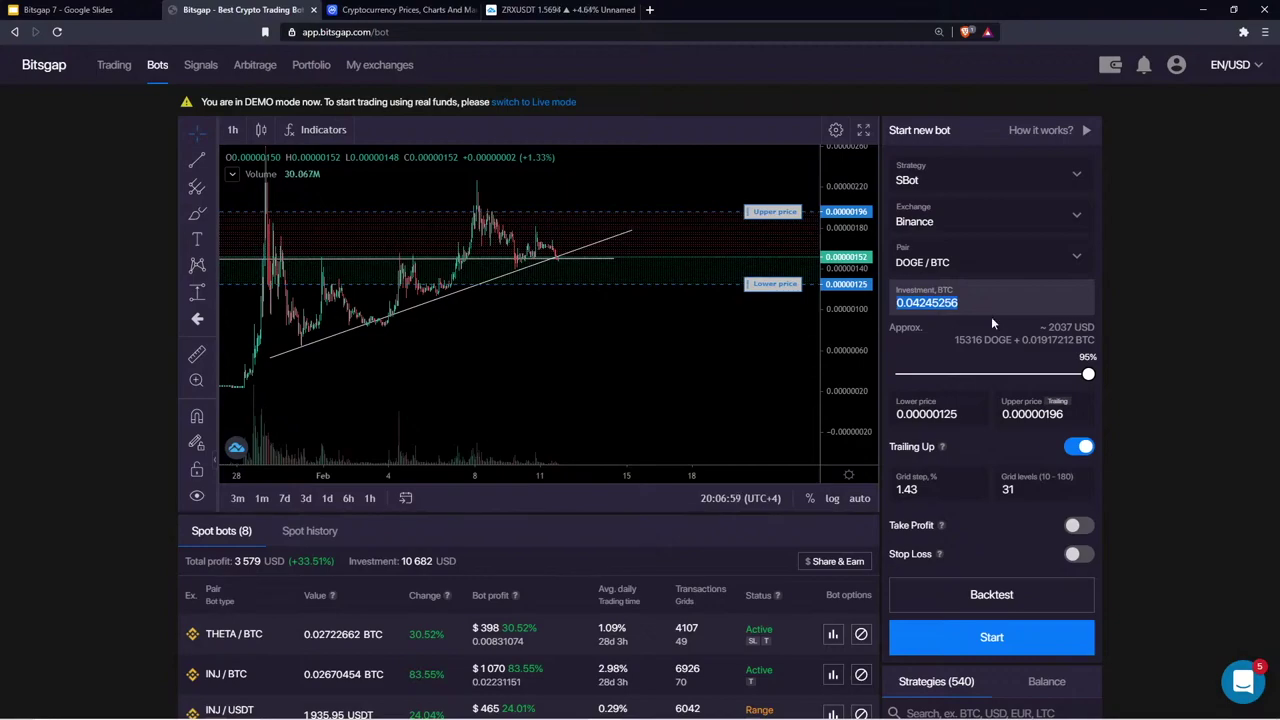
{"action": "mouse_move", "coordinate": [1087, 374]}
{"action": "left_mouse_down"}
{"action": "mouse_move", "coordinate": [945, 374]}
{"action": "mouse_move", "coordinate": [1090, 378]}
{"action": "left_mouse_up"}
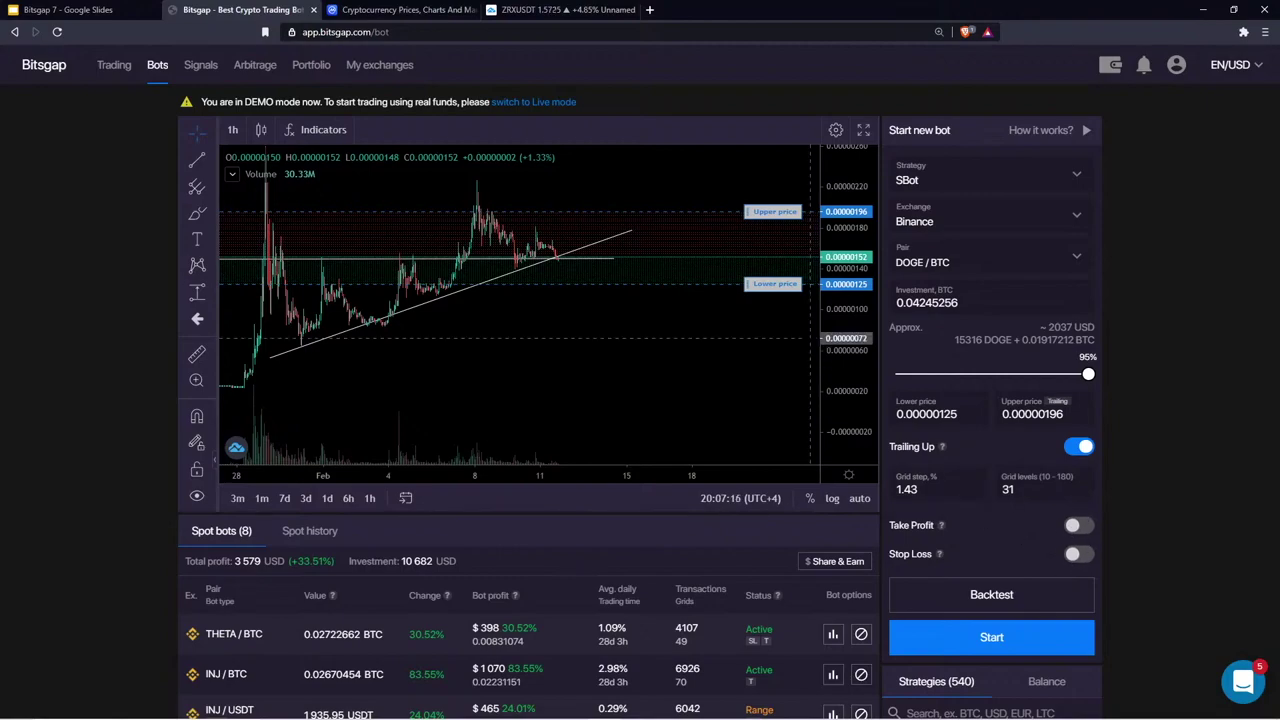
{"action": "scroll", "coordinate": [636, 514], "scroll_direction": "down", "scroll_amount": 4}
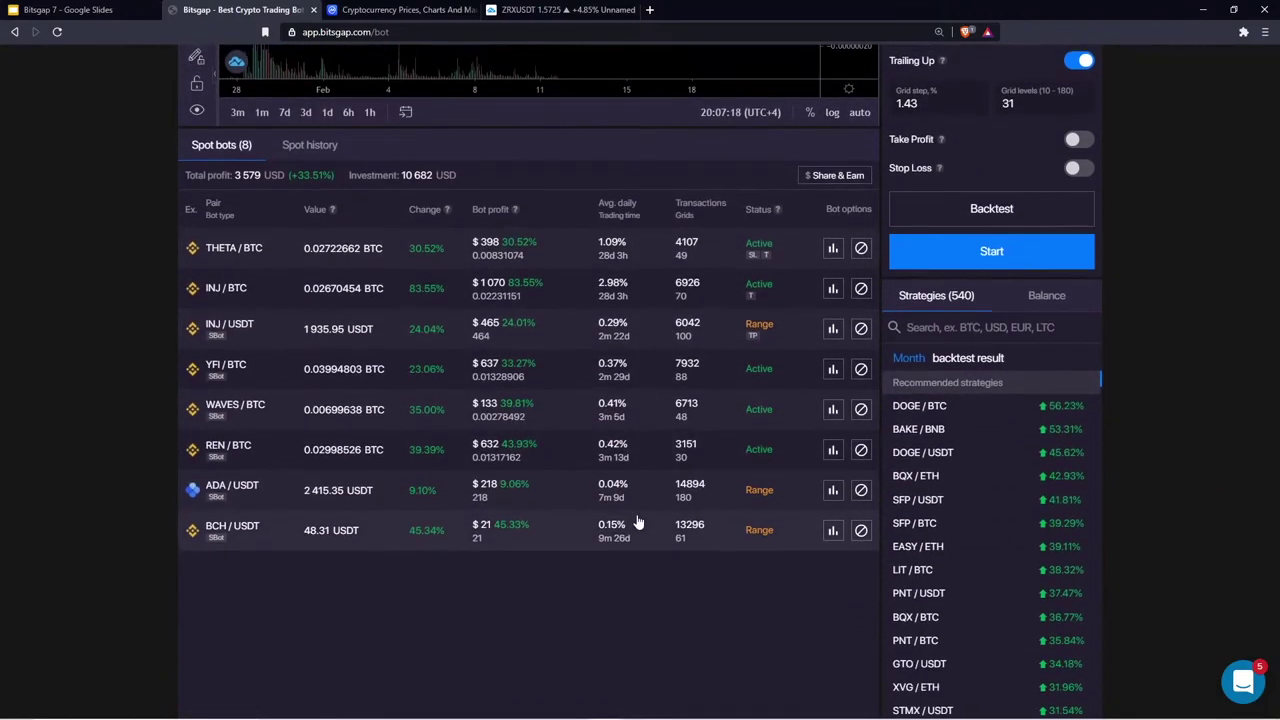
{"action": "scroll", "coordinate": [637, 523], "scroll_direction": "up", "scroll_amount": 1}
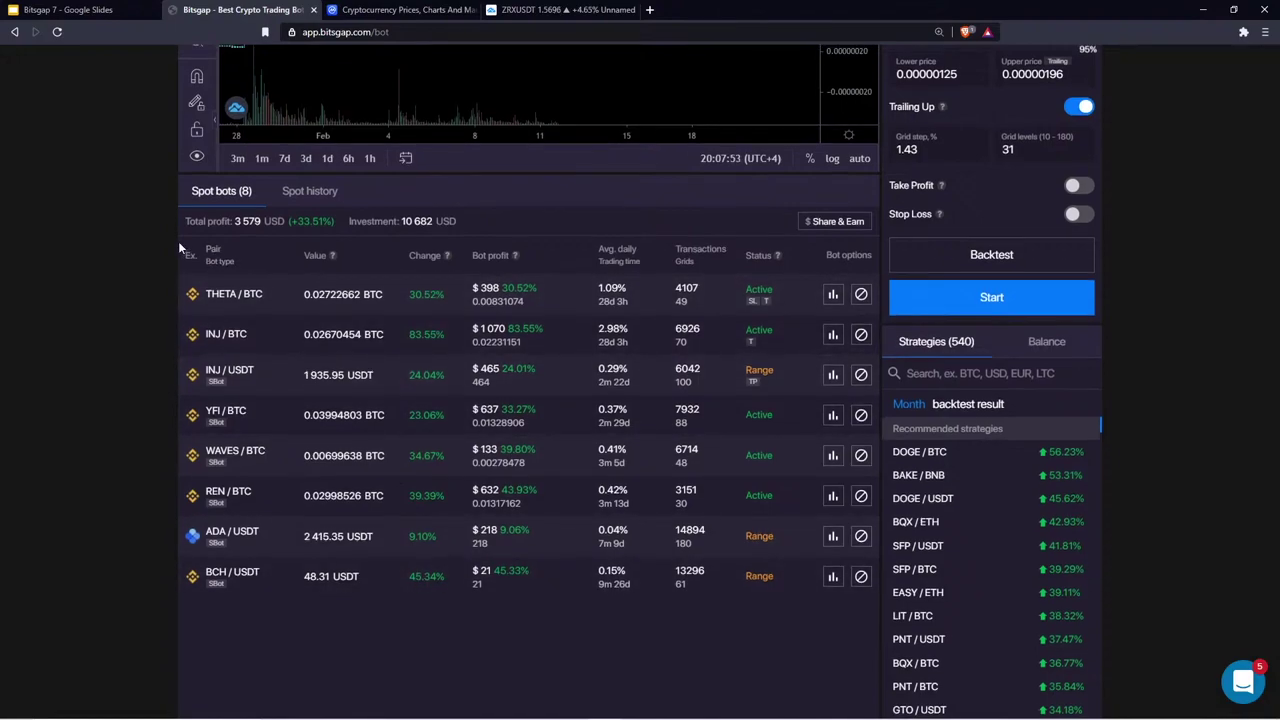
{"action": "scroll", "coordinate": [178, 241], "scroll_direction": "up", "scroll_amount": 2}
{"action": "scroll", "coordinate": [178, 241], "scroll_direction": "down", "scroll_amount": 2}
Open the THETA/BTC bot and examine its trades on the chart and its average daily return
{"action": "left_click", "coordinate": [489, 305]}
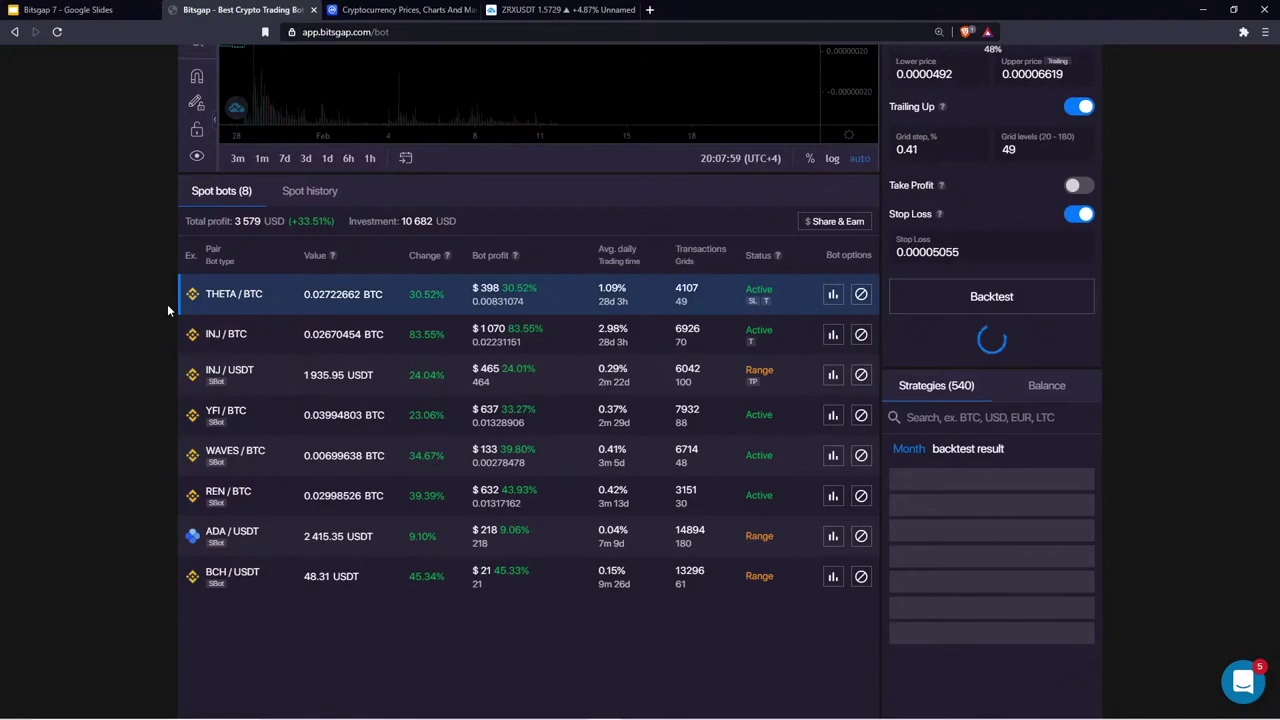
{"action": "scroll", "coordinate": [167, 304], "scroll_direction": "up", "scroll_amount": 2}
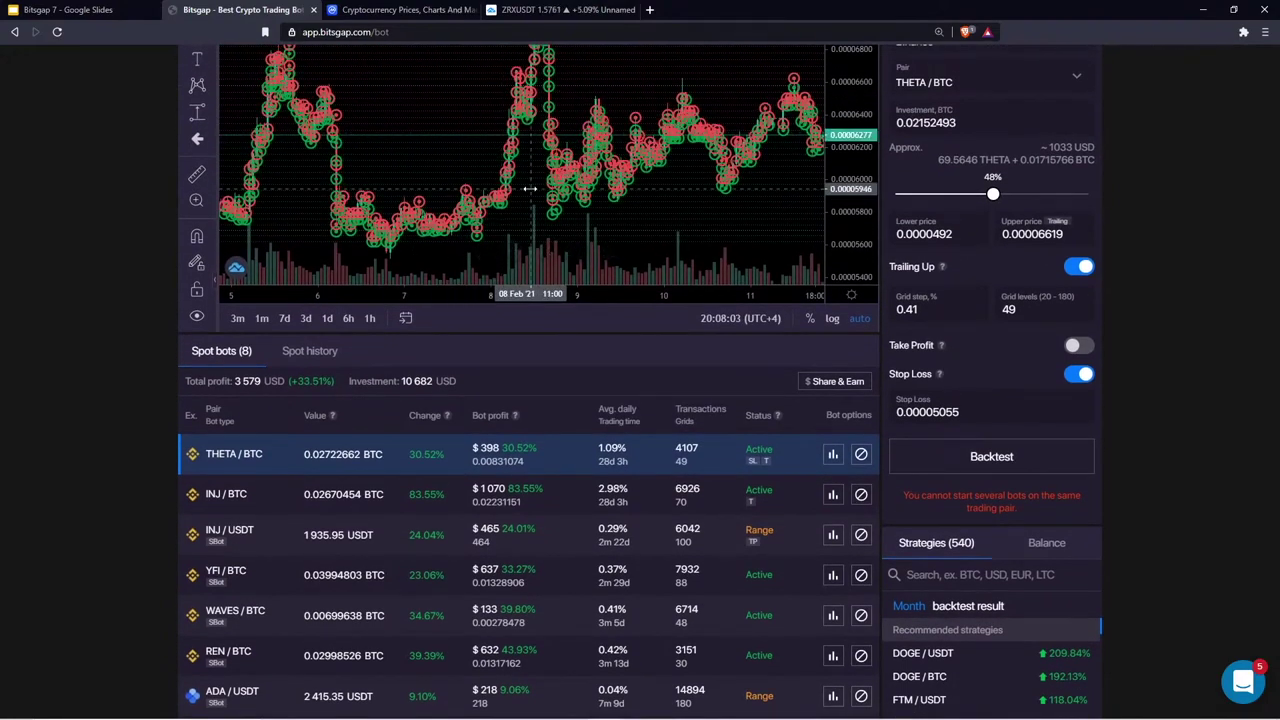
{"action": "scroll", "coordinate": [530, 188], "scroll_direction": "down", "scroll_amount": 3}
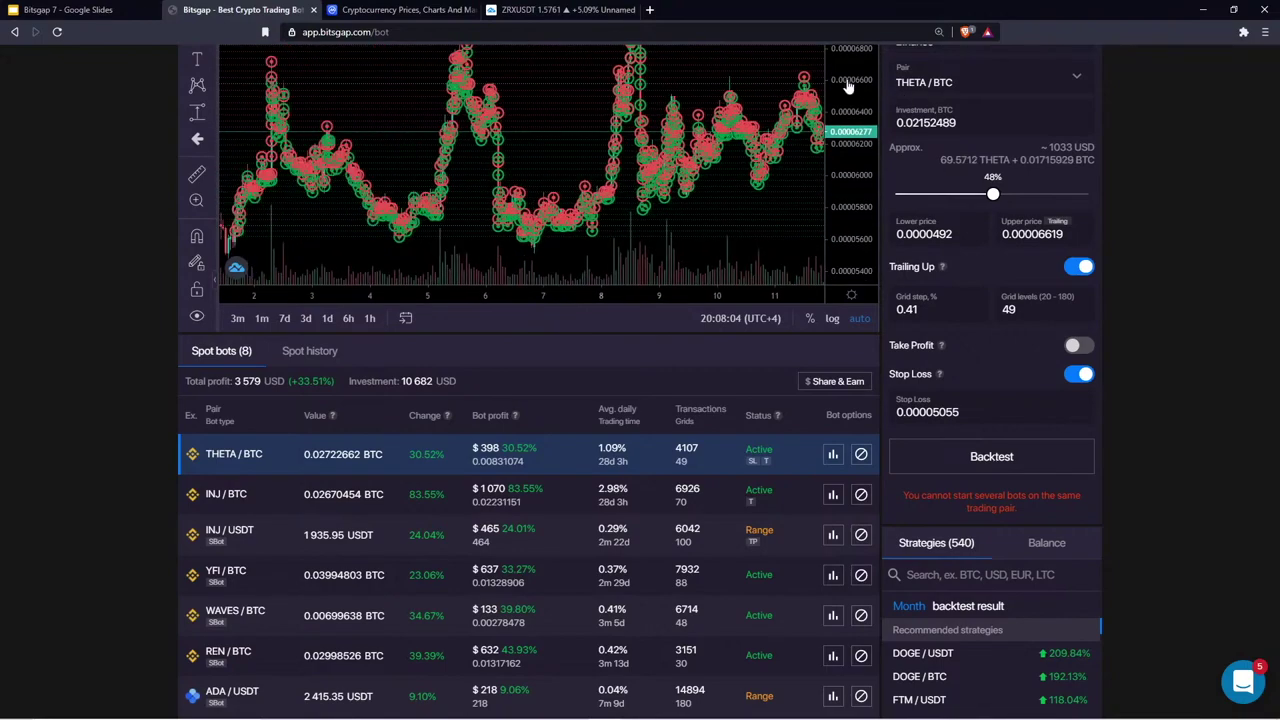
{"action": "left_click_drag", "start_coordinate": [844, 95], "coordinate": [846, 140]}
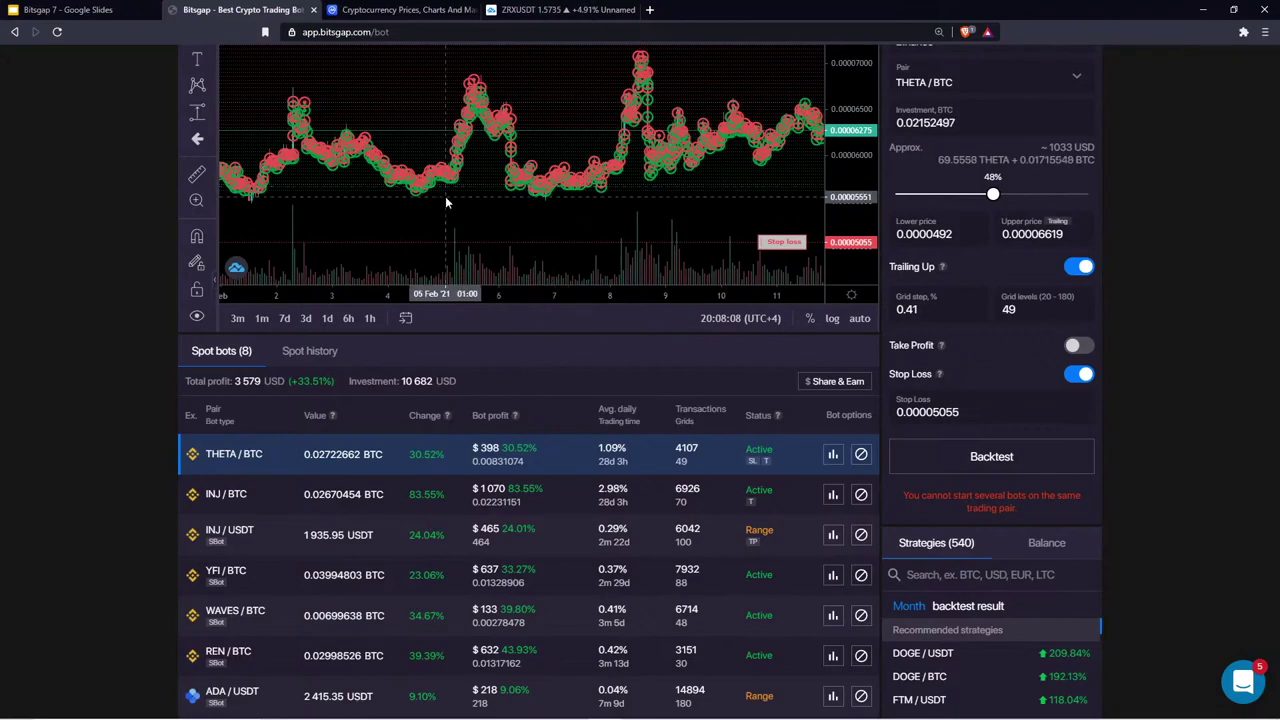
{"action": "mouse_move", "coordinate": [446, 202]}
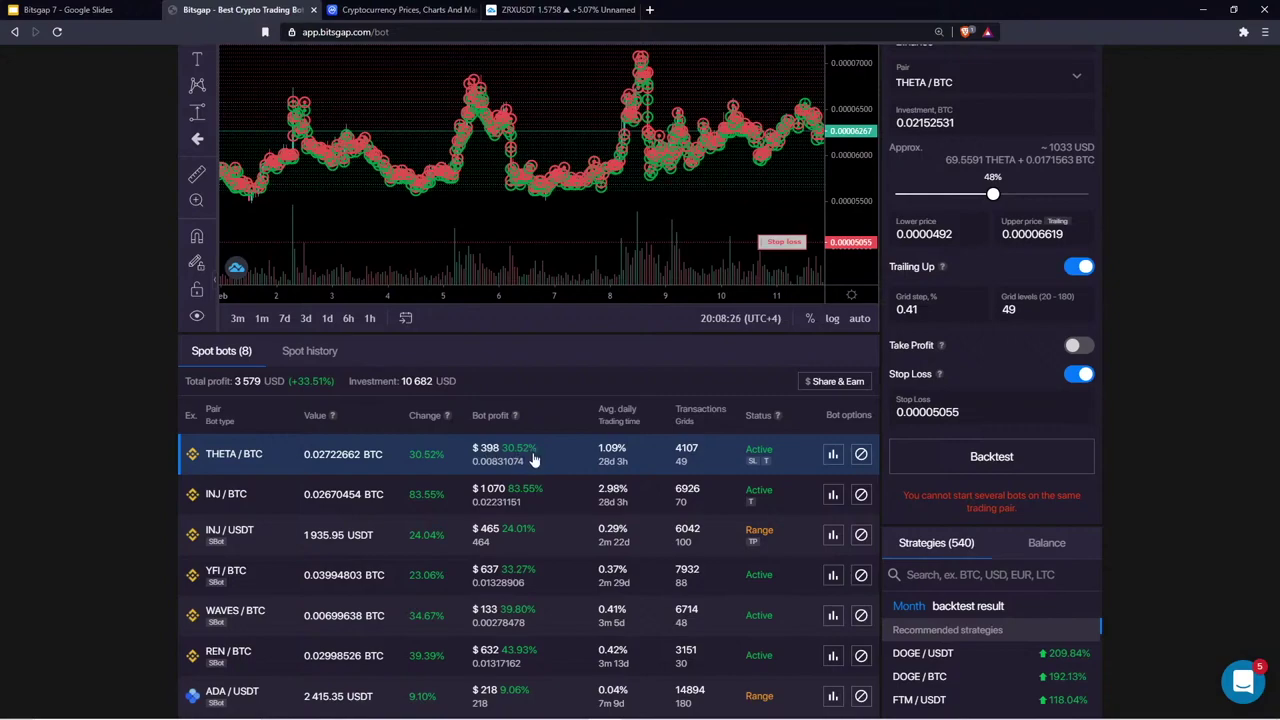
{"action": "mouse_move", "coordinate": [595, 470]}
{"action": "left_mouse_down"}
{"action": "mouse_move", "coordinate": [622, 474]}
{"action": "mouse_move", "coordinate": [605, 468]}
{"action": "left_mouse_up"}
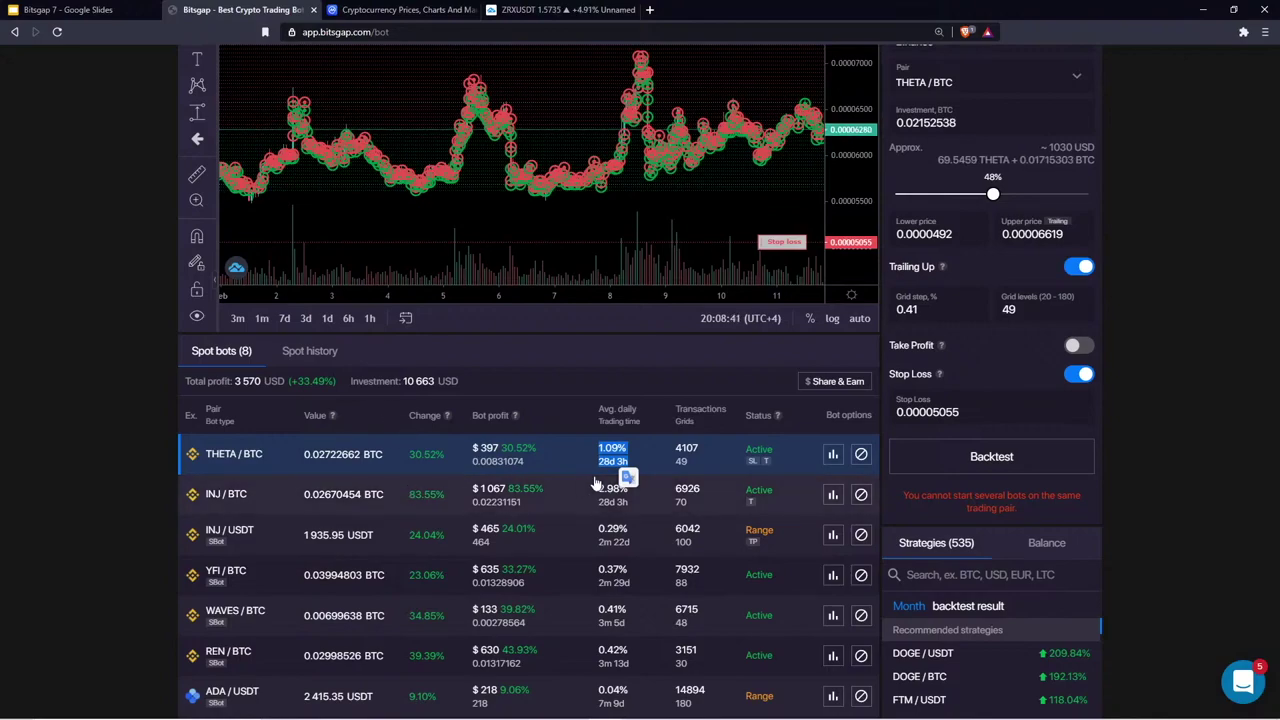
{"action": "left_click", "coordinate": [586, 389]}
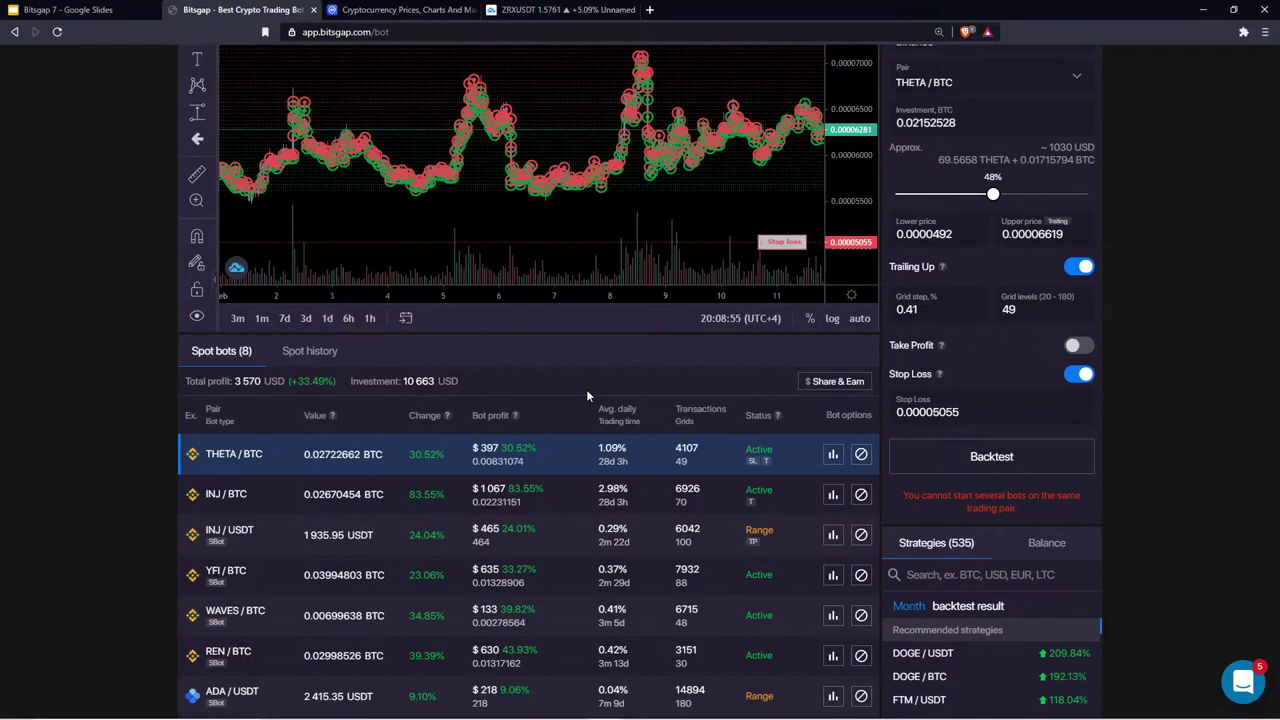
Compare the spot bots' profits and trading times, and review the THETA/BTC bot's settings
{"action": "scroll", "coordinate": [586, 395], "scroll_direction": "down", "scroll_amount": 1}
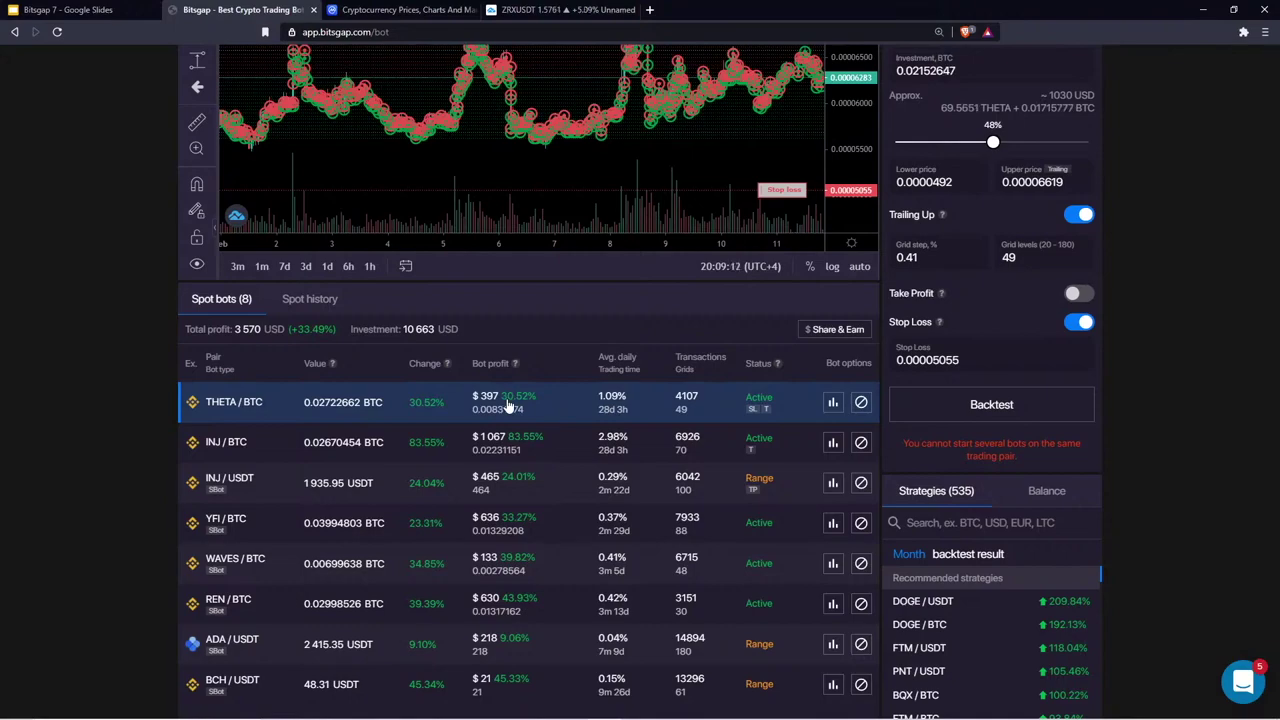
{"action": "scroll", "coordinate": [607, 594], "scroll_direction": "down", "scroll_amount": 1}
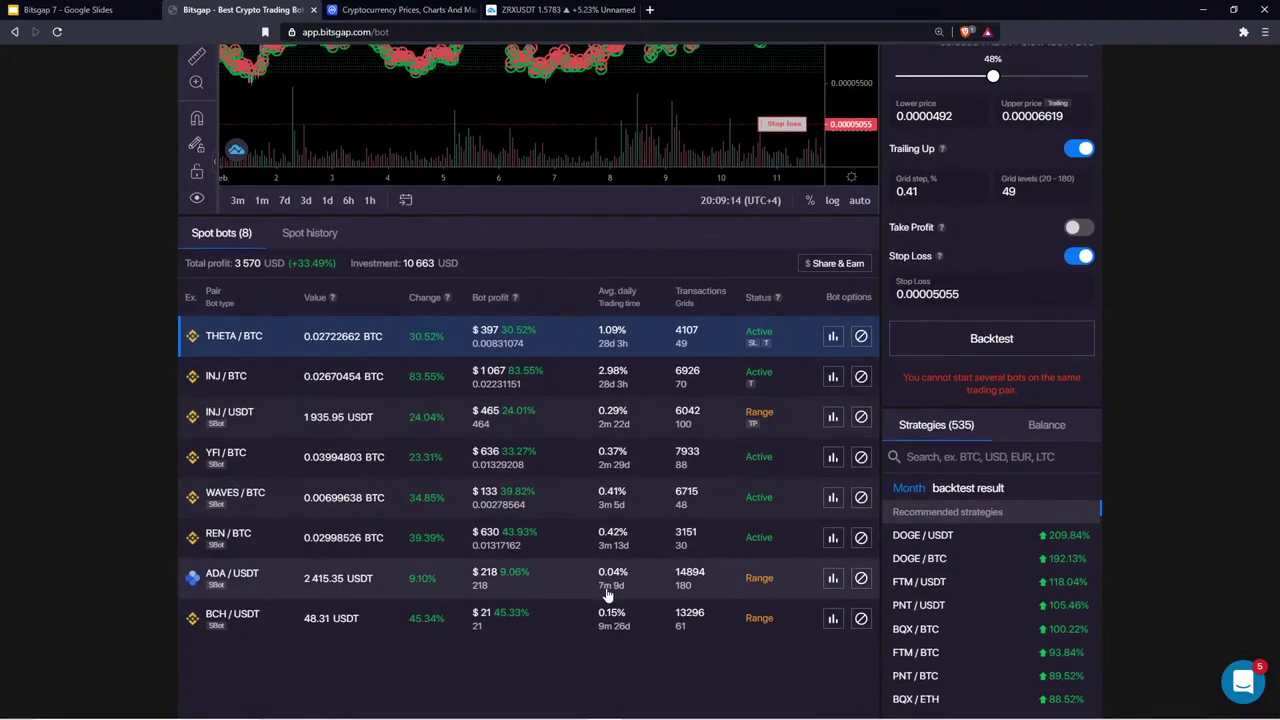
{"action": "scroll", "coordinate": [607, 594], "scroll_direction": "up", "scroll_amount": 1}
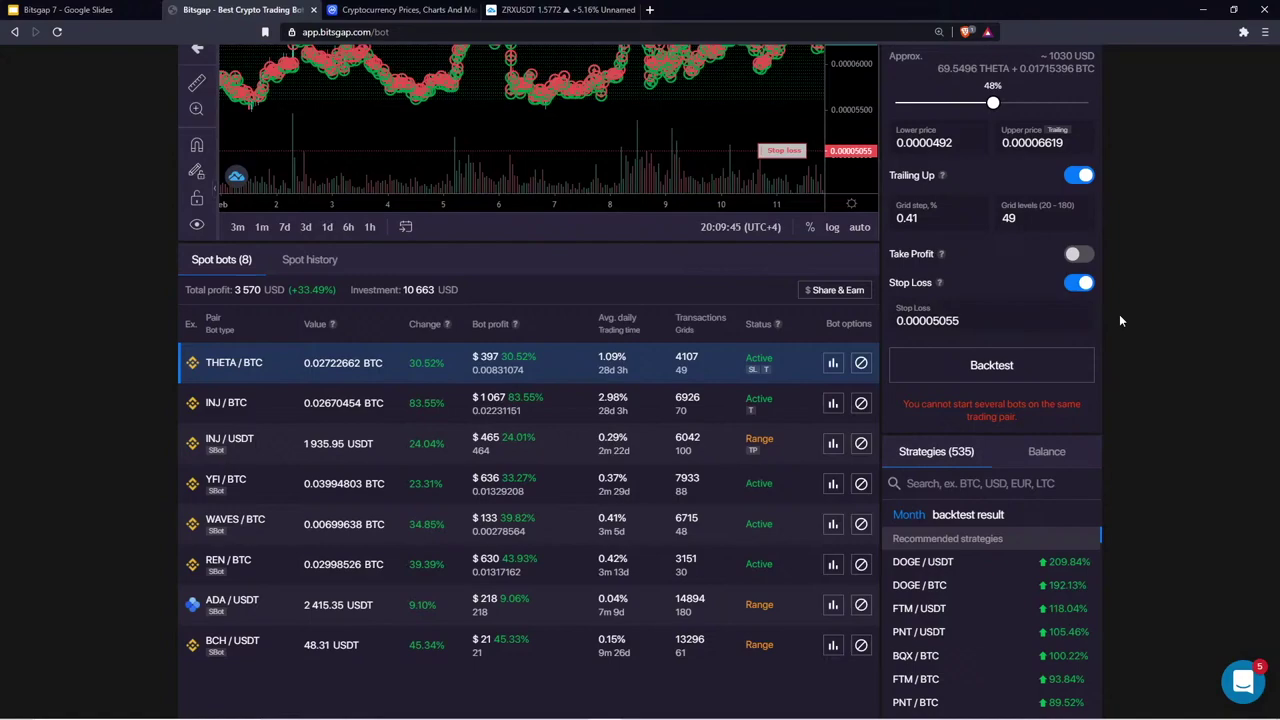
{"action": "scroll", "coordinate": [1119, 320], "scroll_direction": "up", "scroll_amount": 3}
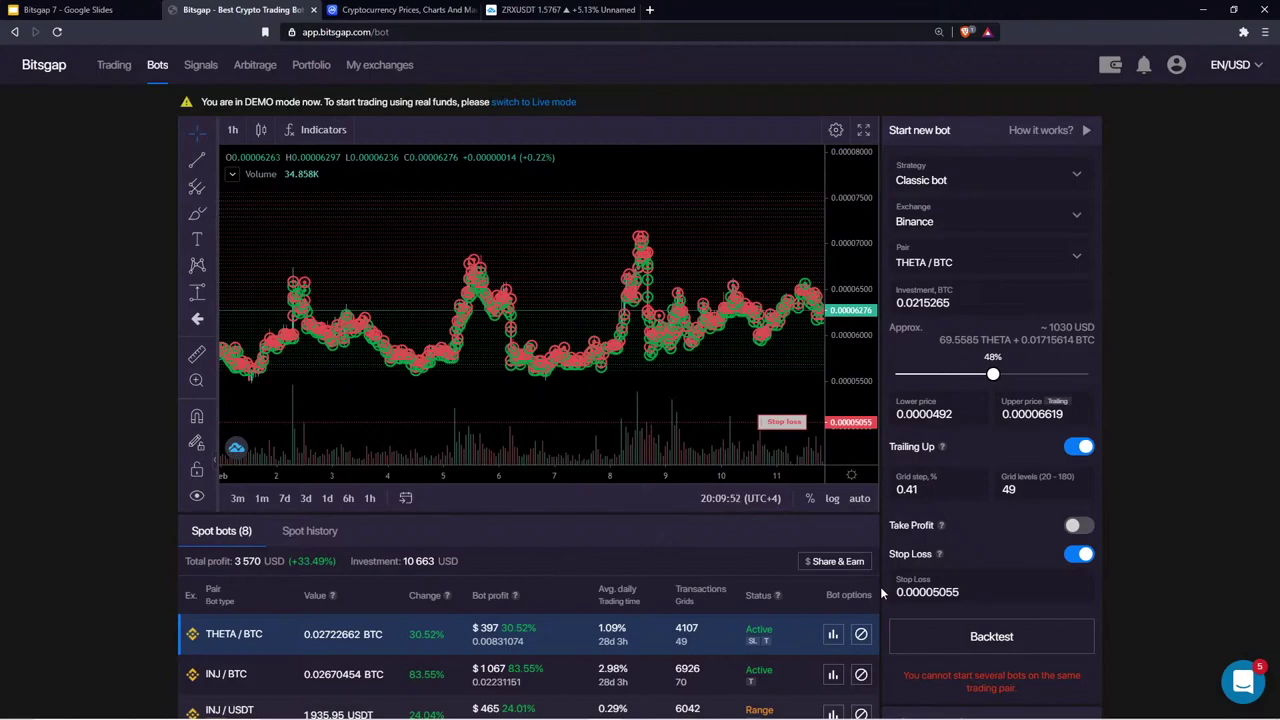
{"action": "scroll", "coordinate": [880, 586], "scroll_direction": "down", "scroll_amount": 1}
{"action": "scroll", "coordinate": [880, 586], "scroll_direction": "up", "scroll_amount": 1}
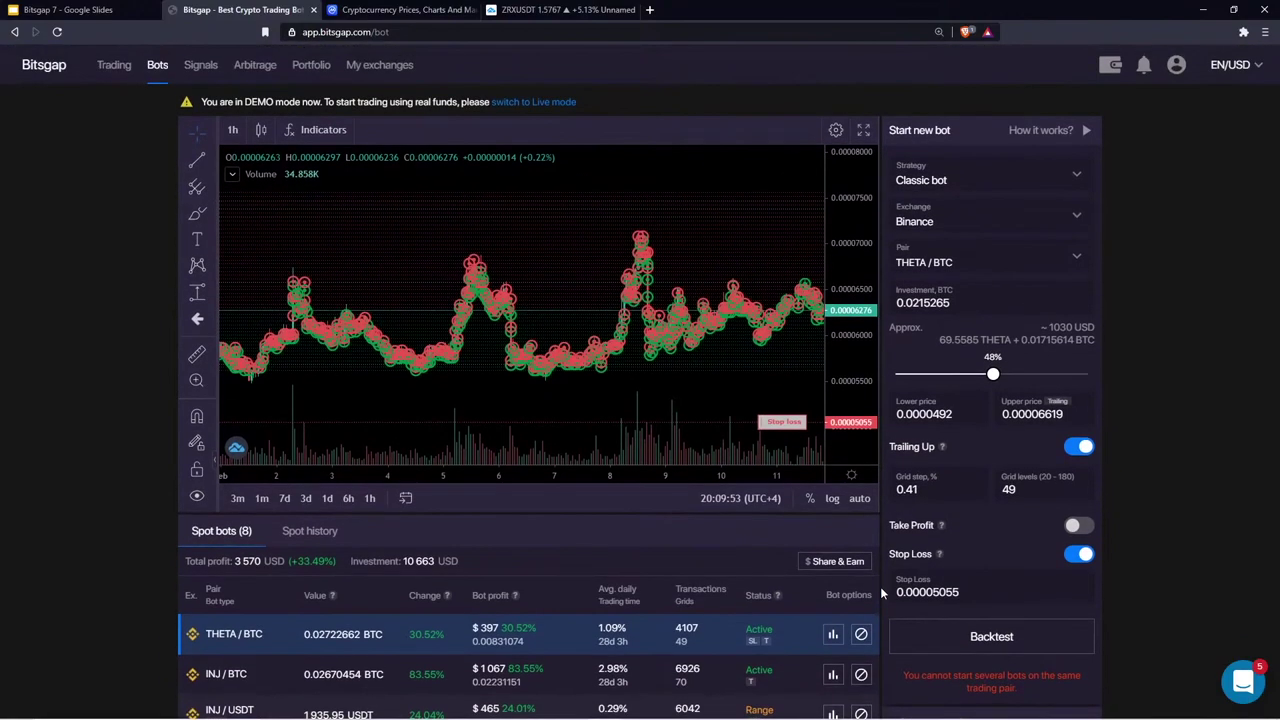
Choose ADA/USDT as the trading pair for the new bot and view its grid range on the chart
{"action": "left_click", "coordinate": [957, 254]}
{"action": "key", "text": "BackSpace"}
{"action": "key", "text": "BackSpace"}
{"action": "key", "text": "BackSpace"}
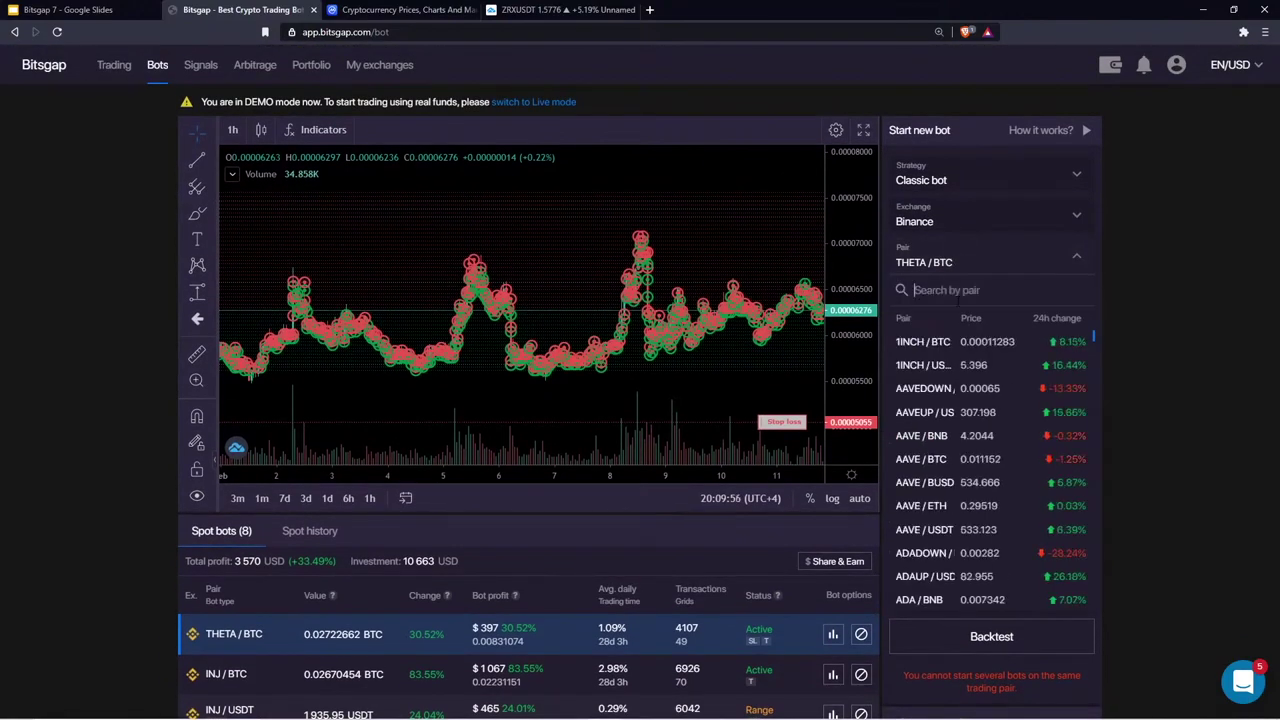
{"action": "scroll", "coordinate": [920, 577], "scroll_direction": "down", "scroll_amount": 3}
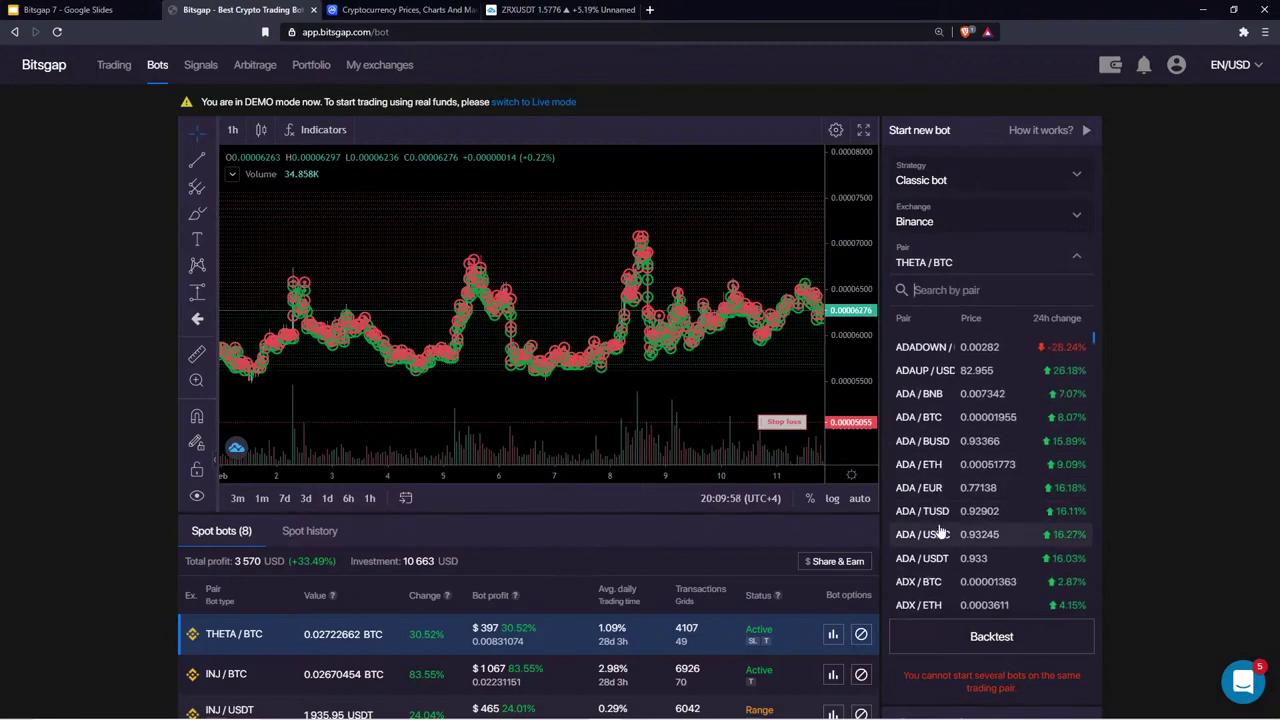
{"action": "left_click", "coordinate": [950, 560]}
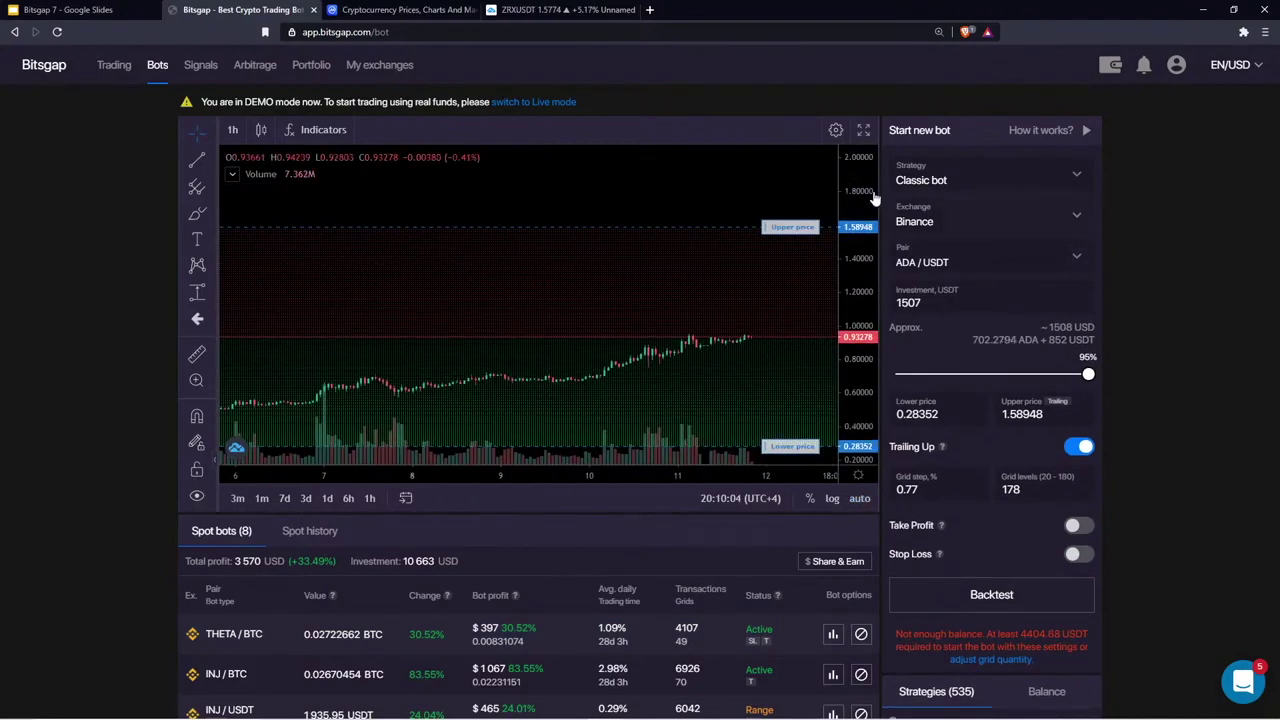
{"action": "scroll", "coordinate": [540, 237], "scroll_direction": "down", "scroll_amount": 3}
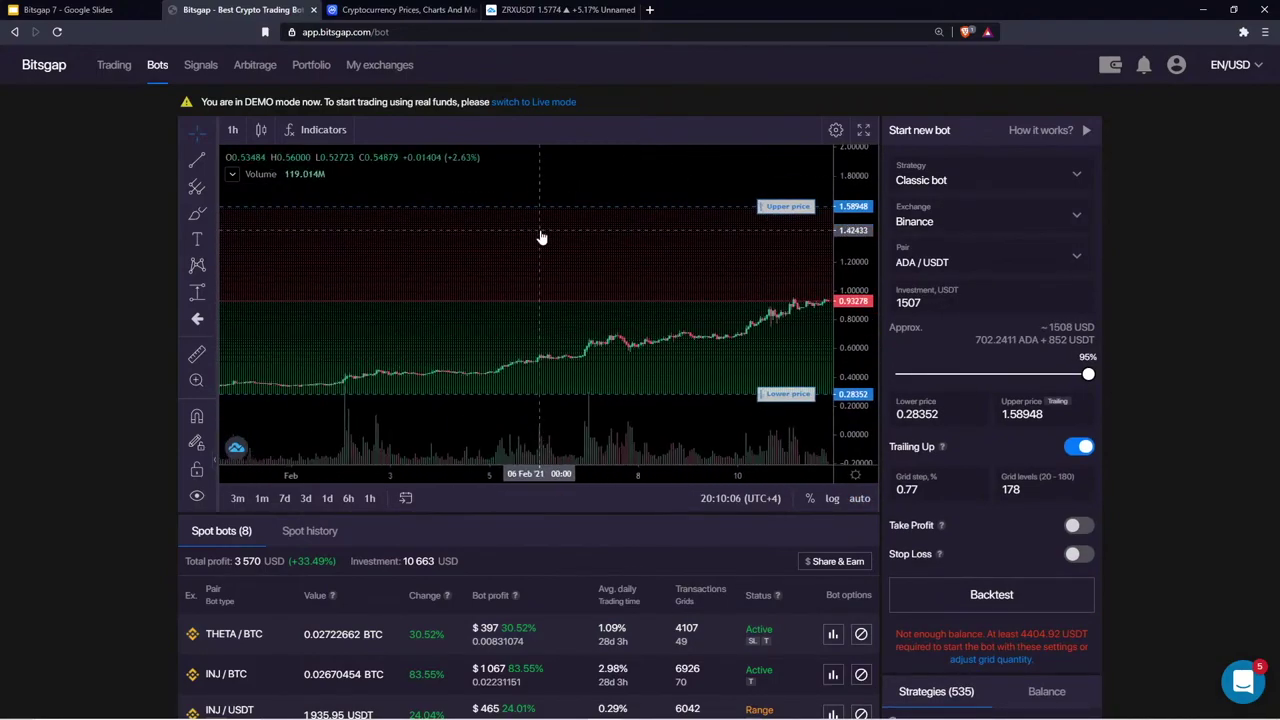
Brush a wavy price path between the current price and the upper price on the ADA/USDT chart, and delete it
{"action": "left_click", "coordinate": [197, 213]}
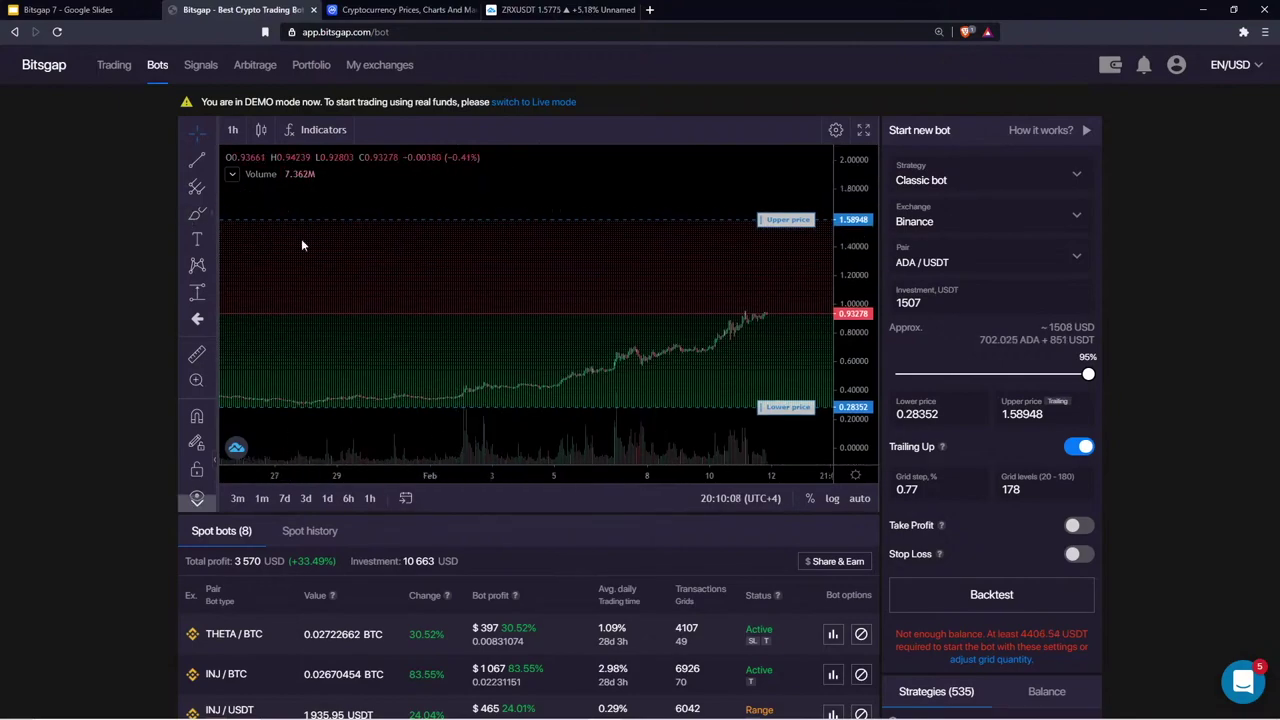
{"action": "mouse_move", "coordinate": [457, 310]}
{"action": "left_mouse_down"}
{"action": "mouse_move", "coordinate": [585, 235]}
{"action": "mouse_move", "coordinate": [640, 308]}
{"action": "mouse_move", "coordinate": [690, 245]}
{"action": "mouse_move", "coordinate": [764, 297]}
{"action": "mouse_move", "coordinate": [748, 232]}
{"action": "left_mouse_up"}
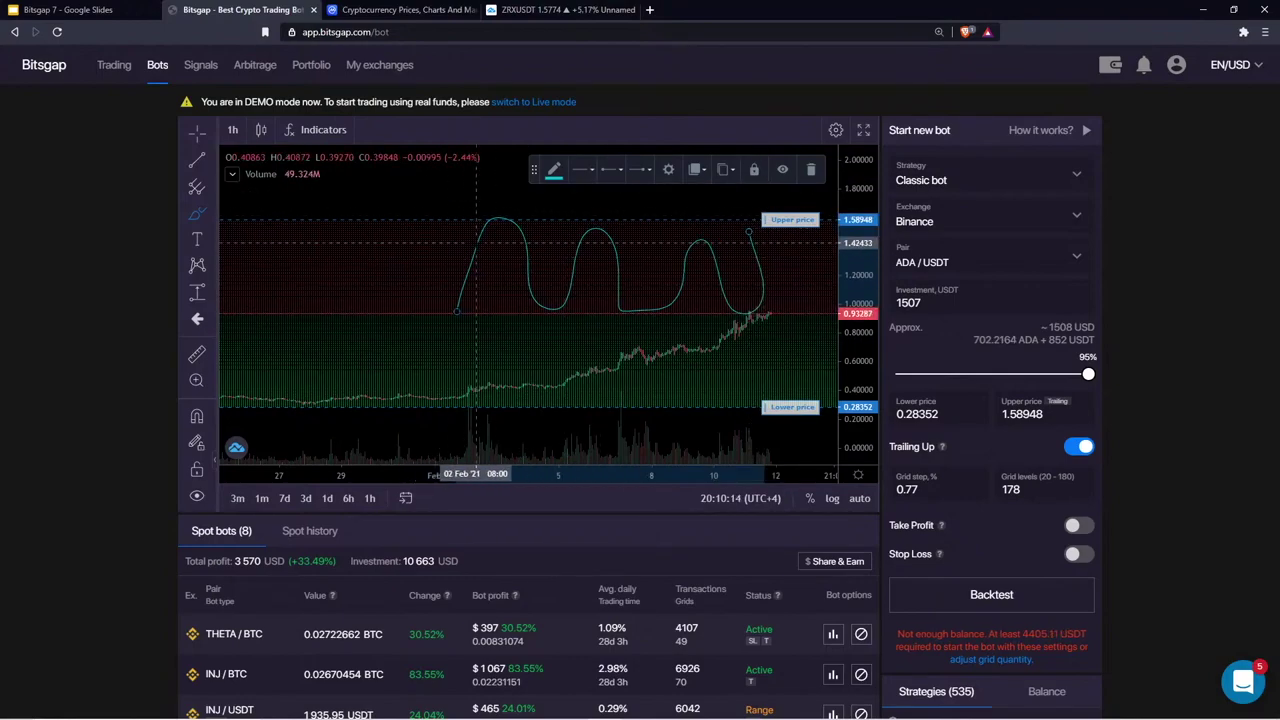
{"action": "left_click", "coordinate": [811, 170]}
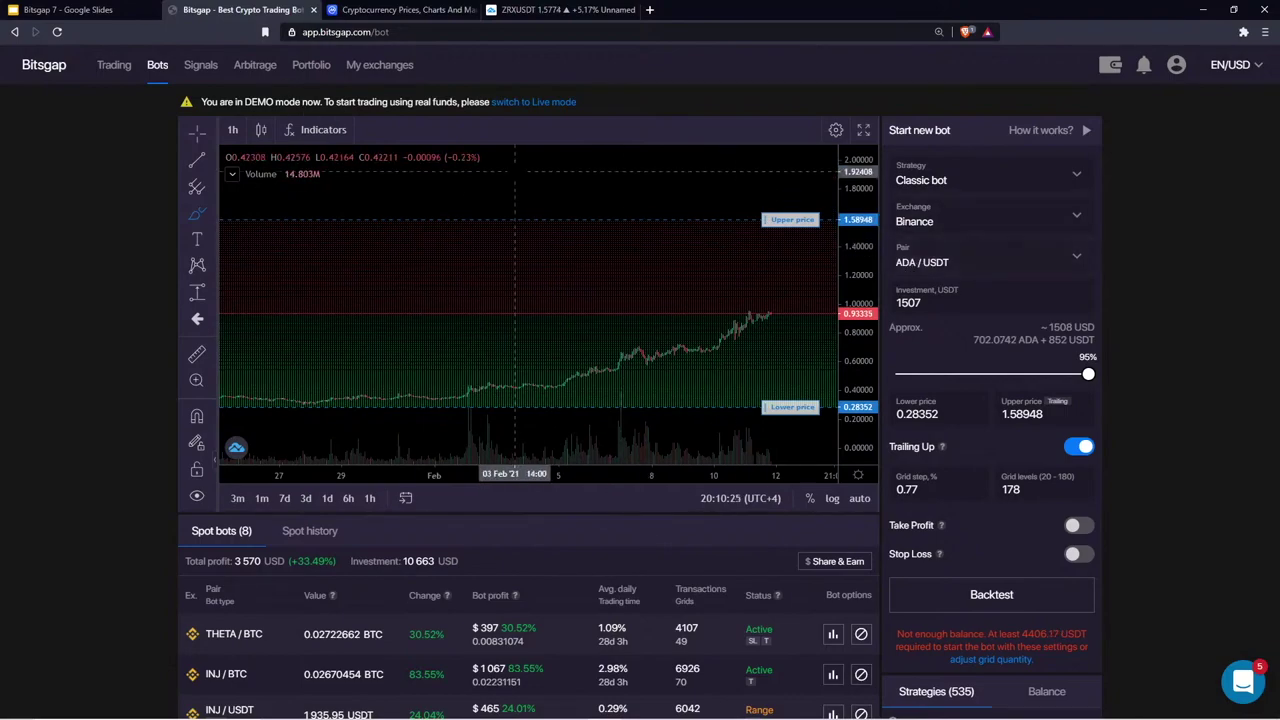
Brush a falling price path from the current ADA/USDT price to the lower price, and delete it
{"action": "left_click_drag", "start_coordinate": [767, 318], "coordinate": [818, 405]}
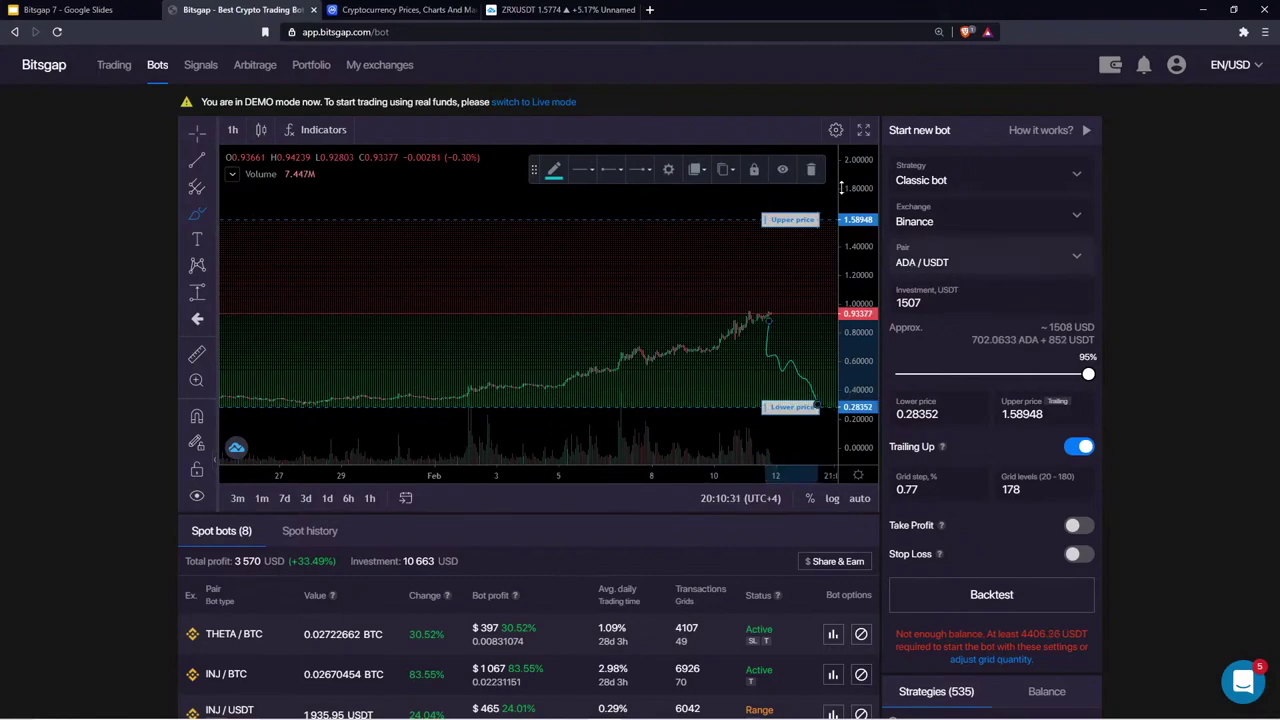
{"action": "left_click", "coordinate": [811, 169]}
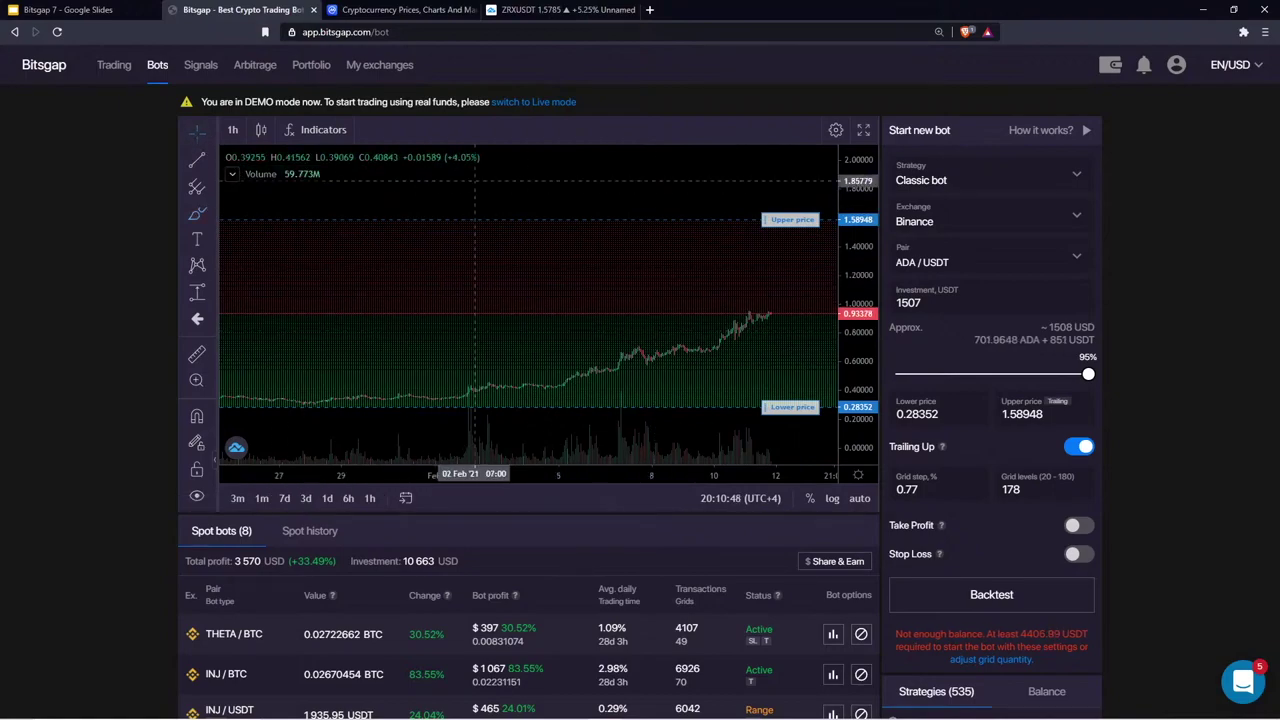
Brush a price path forward from the latest ADA/USDT candle into the empty chart area, and delete it
{"action": "scroll", "coordinate": [284, 190], "scroll_direction": "right", "scroll_amount": 5}
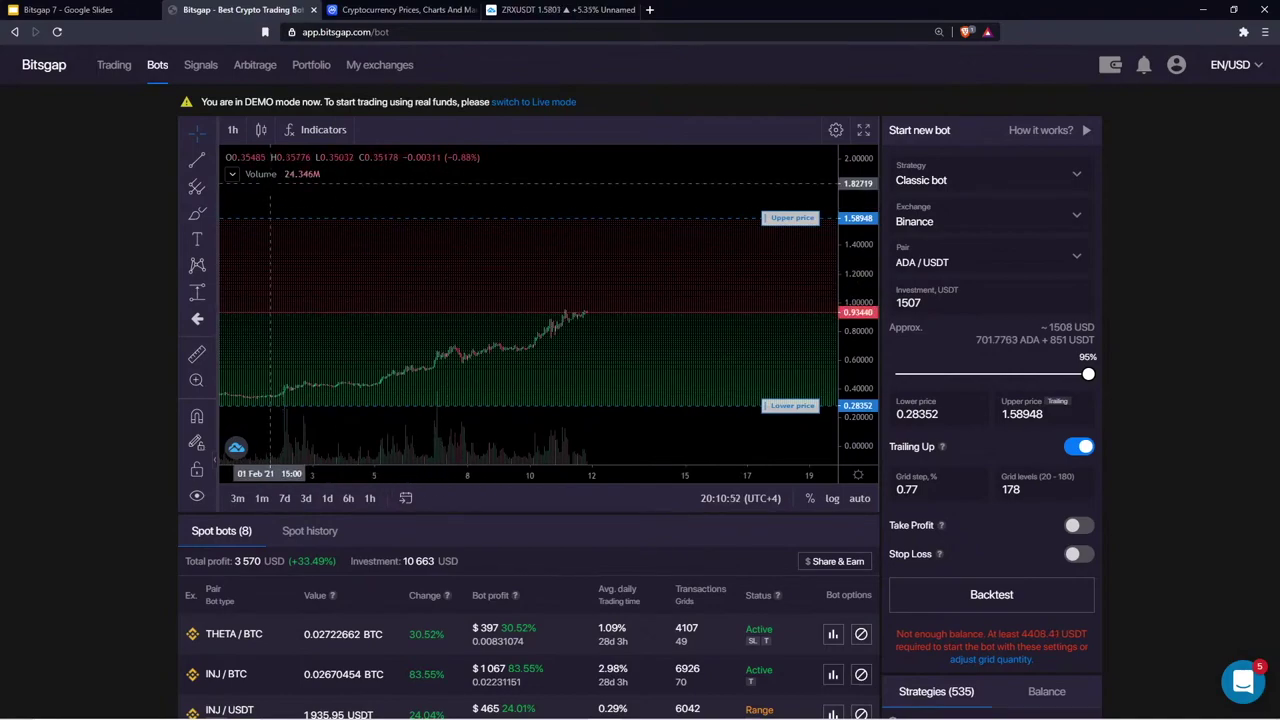
{"action": "left_click", "coordinate": [197, 213]}
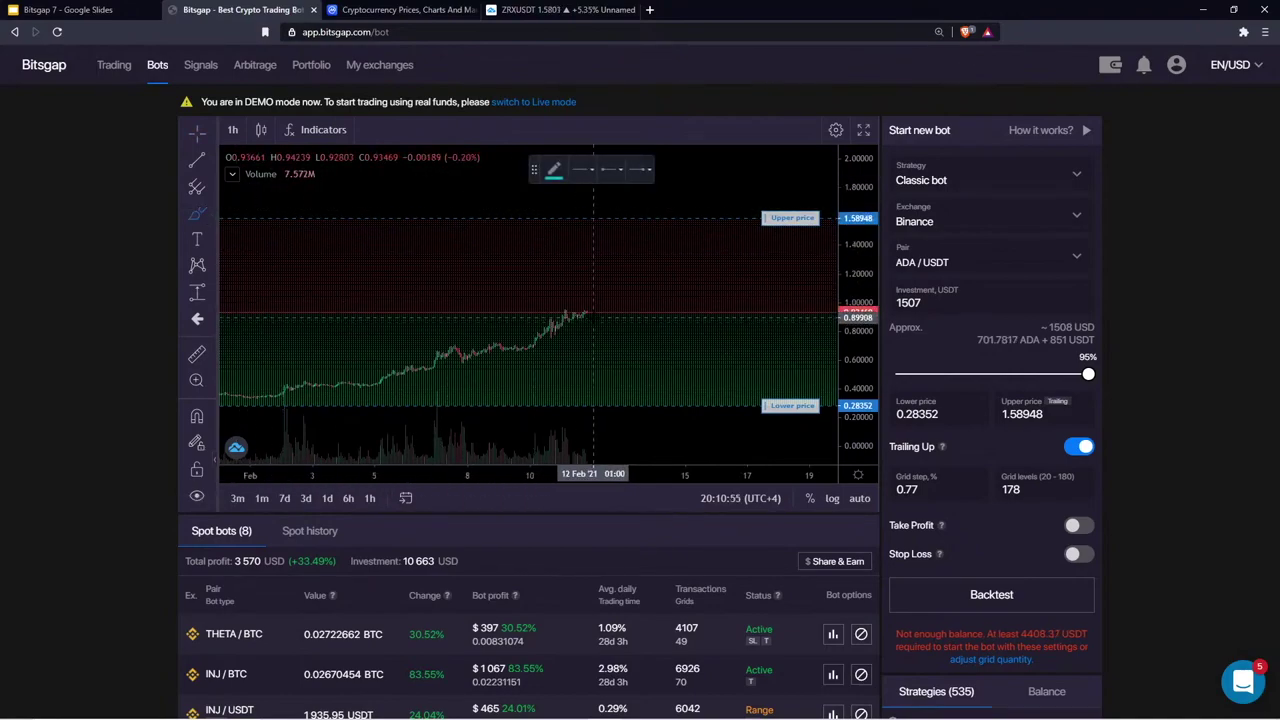
{"action": "mouse_move", "coordinate": [590, 313]}
{"action": "left_mouse_down"}
{"action": "mouse_move", "coordinate": [588, 268]}
{"action": "mouse_move", "coordinate": [655, 386]}
{"action": "mouse_move", "coordinate": [735, 300]}
{"action": "mouse_move", "coordinate": [763, 240]}
{"action": "mouse_move", "coordinate": [778, 338]}
{"action": "left_mouse_up"}
{"action": "left_click", "coordinate": [810, 169]}
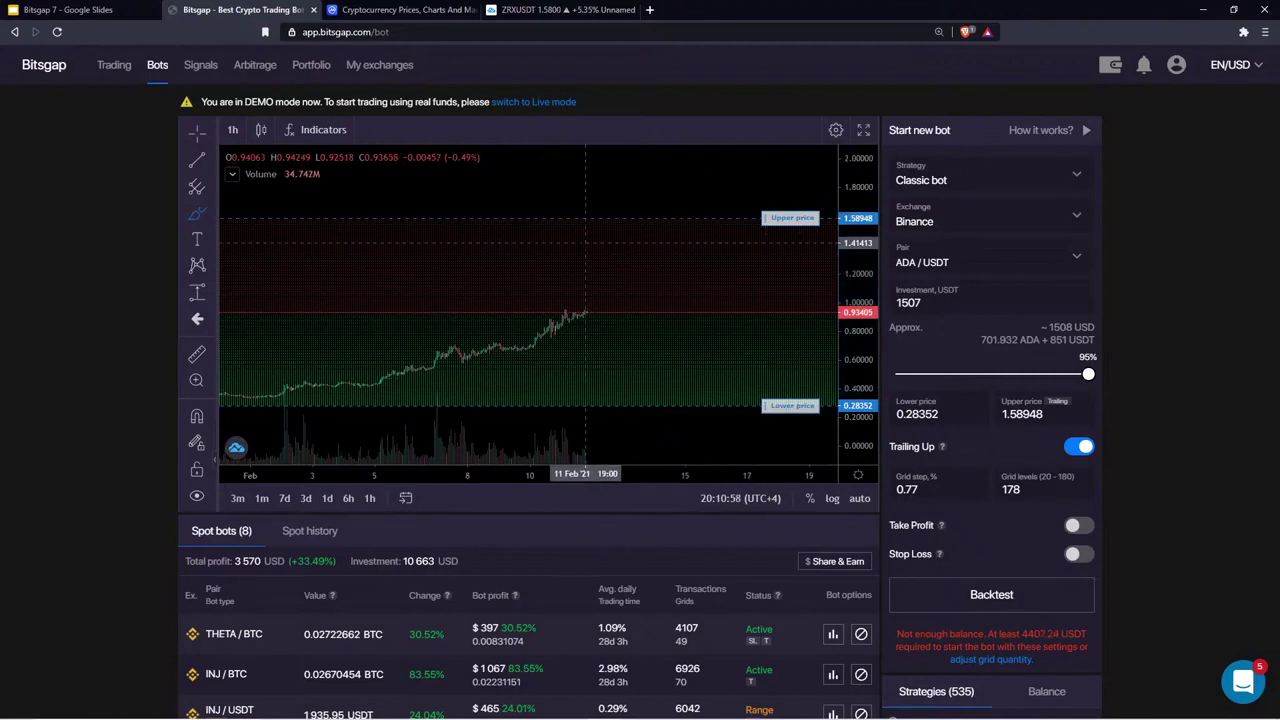
Brush short rising, falling and sideways price moves after the latest ADA/USDT candle, and delete the strokes
{"action": "left_click_drag", "start_coordinate": [848, 412], "coordinate": [850, 340]}
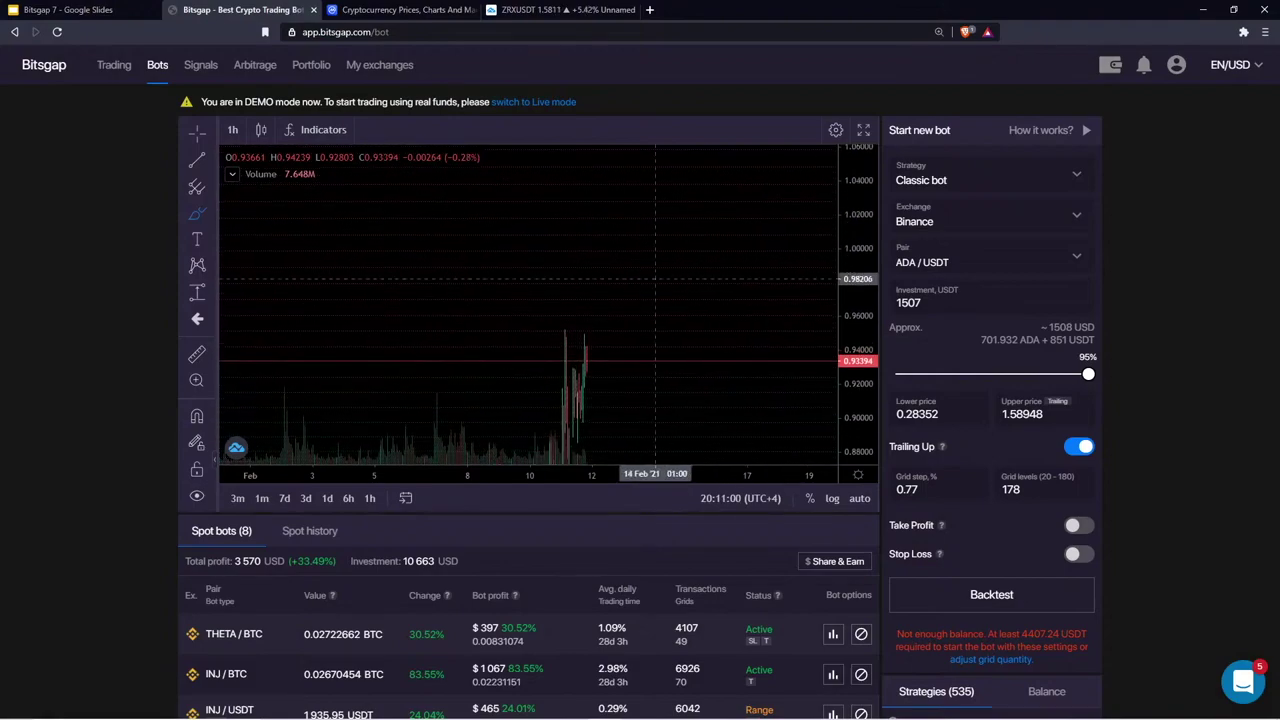
{"action": "left_click", "coordinate": [196, 229]}
{"action": "left_click", "coordinate": [228, 220]}
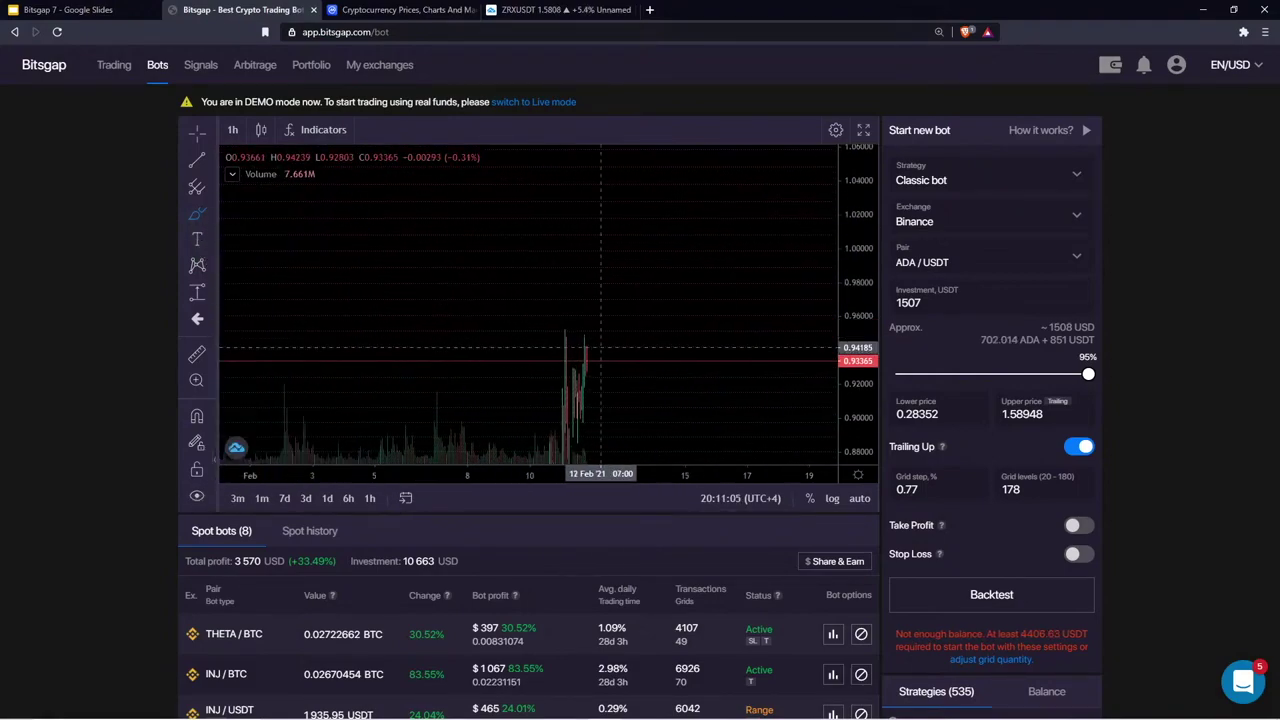
{"action": "left_click_drag", "start_coordinate": [597, 358], "coordinate": [612, 348]}
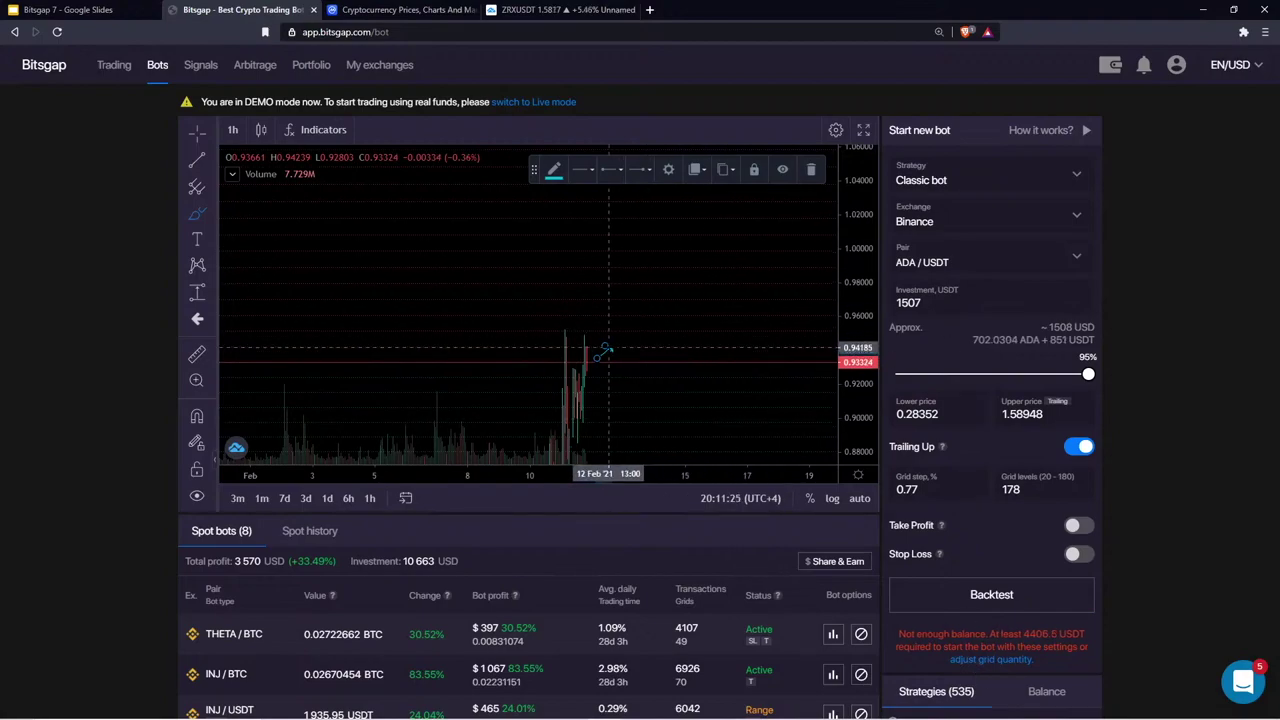
{"action": "mouse_move", "coordinate": [604, 350]}
{"action": "left_mouse_down"}
{"action": "mouse_move", "coordinate": [631, 371]}
{"action": "mouse_move", "coordinate": [686, 371]}
{"action": "left_mouse_up"}
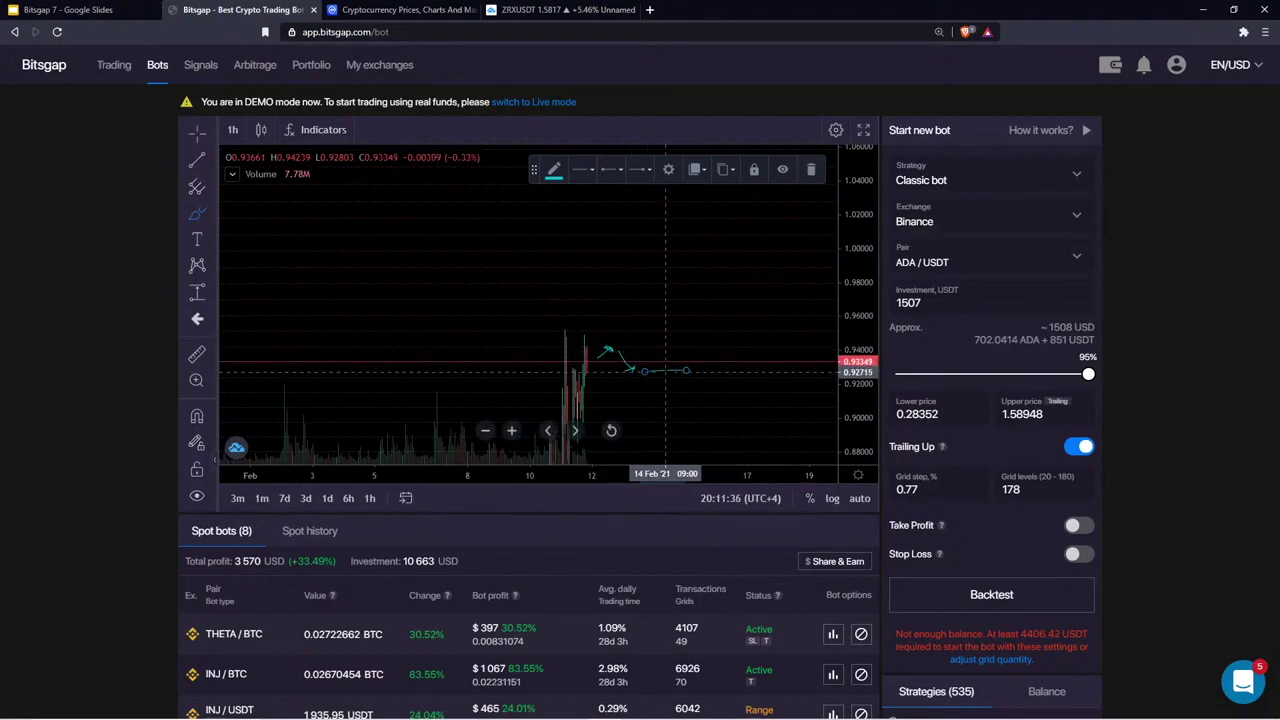
{"action": "left_click", "coordinate": [811, 169]}
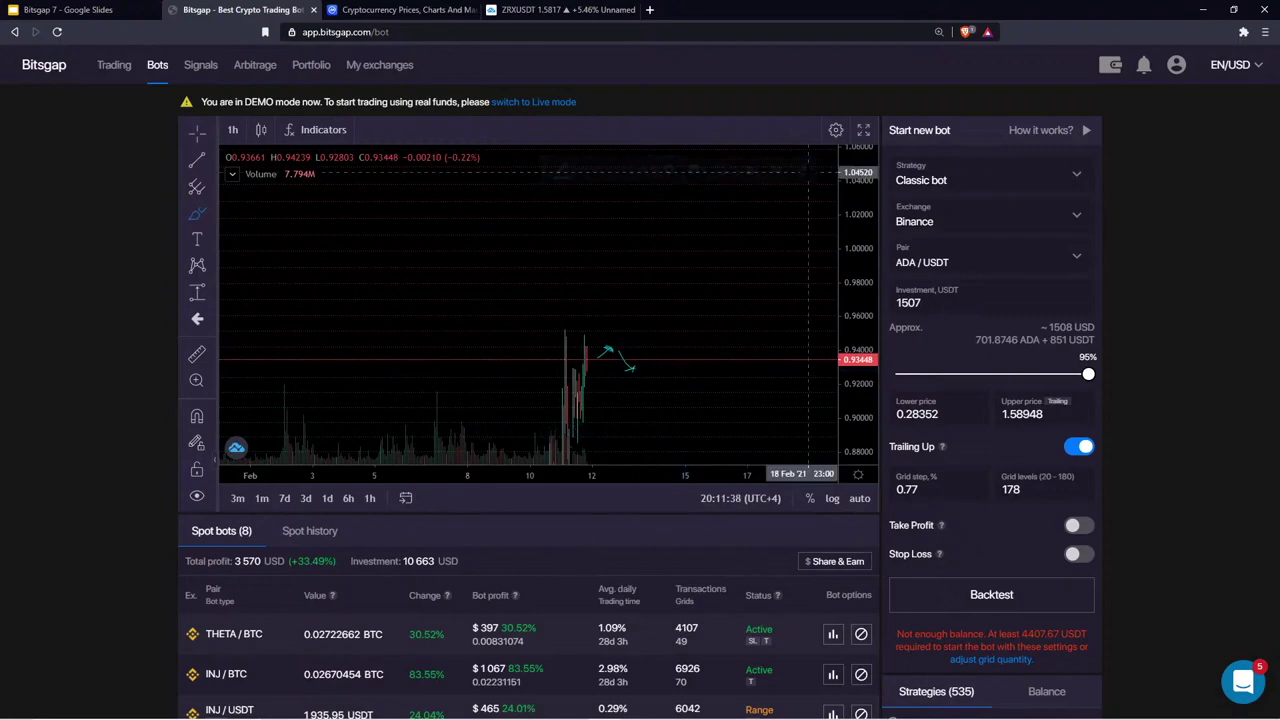
{"action": "left_click", "coordinate": [614, 358]}
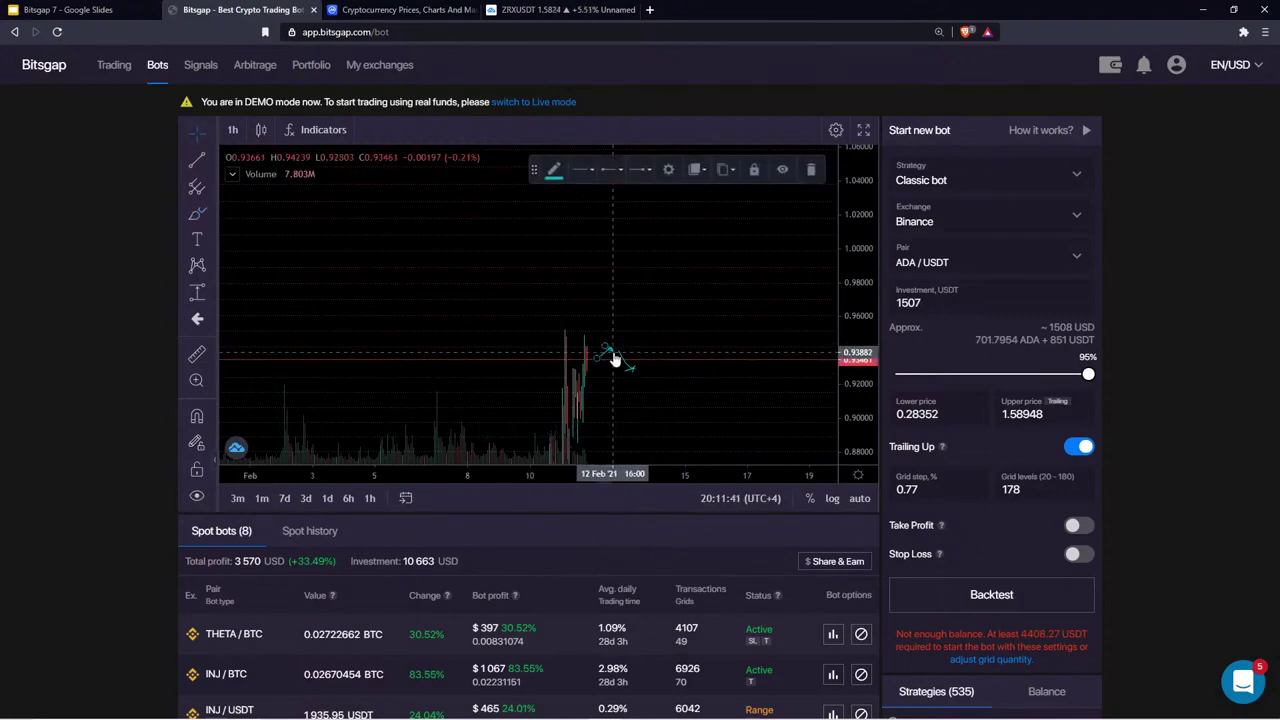
{"action": "left_click", "coordinate": [812, 169]}
{"action": "left_click", "coordinate": [629, 374]}
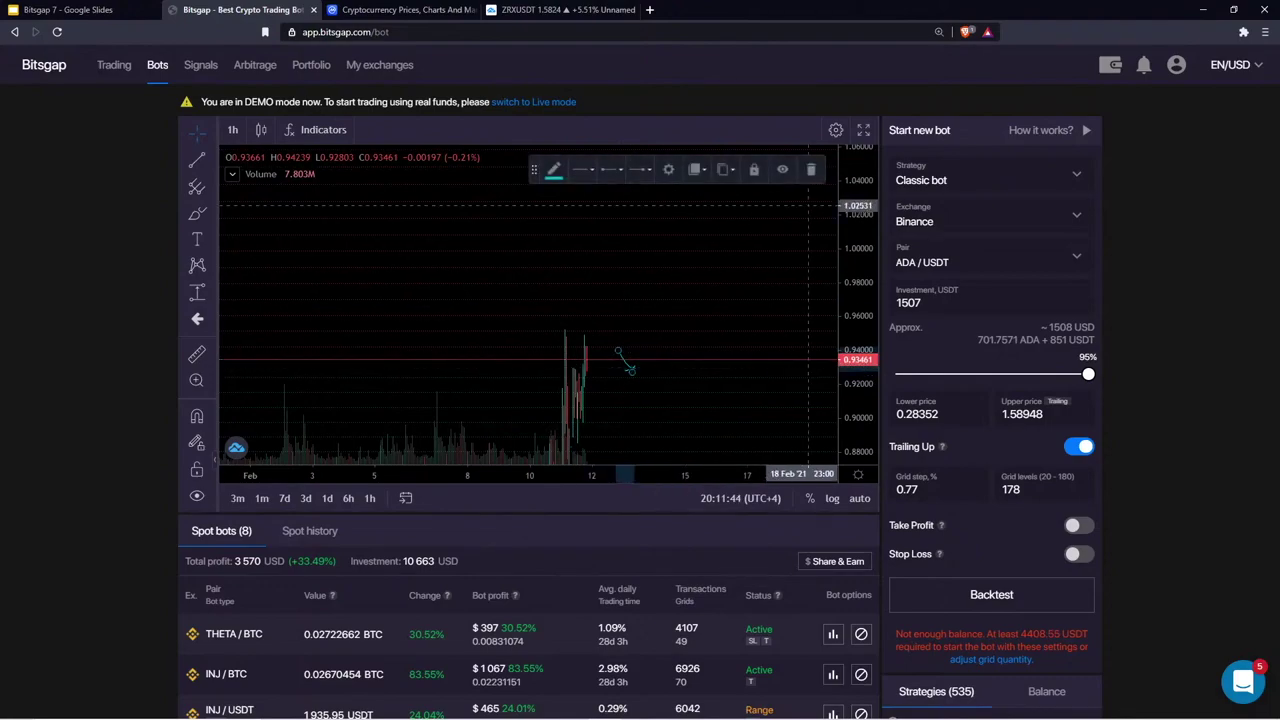
{"action": "left_click", "coordinate": [812, 170]}
Review the list of running spot bots and highlight the grid levels value of the new ADA/USDT bot
{"action": "scroll", "coordinate": [669, 510], "scroll_direction": "down", "scroll_amount": 3}
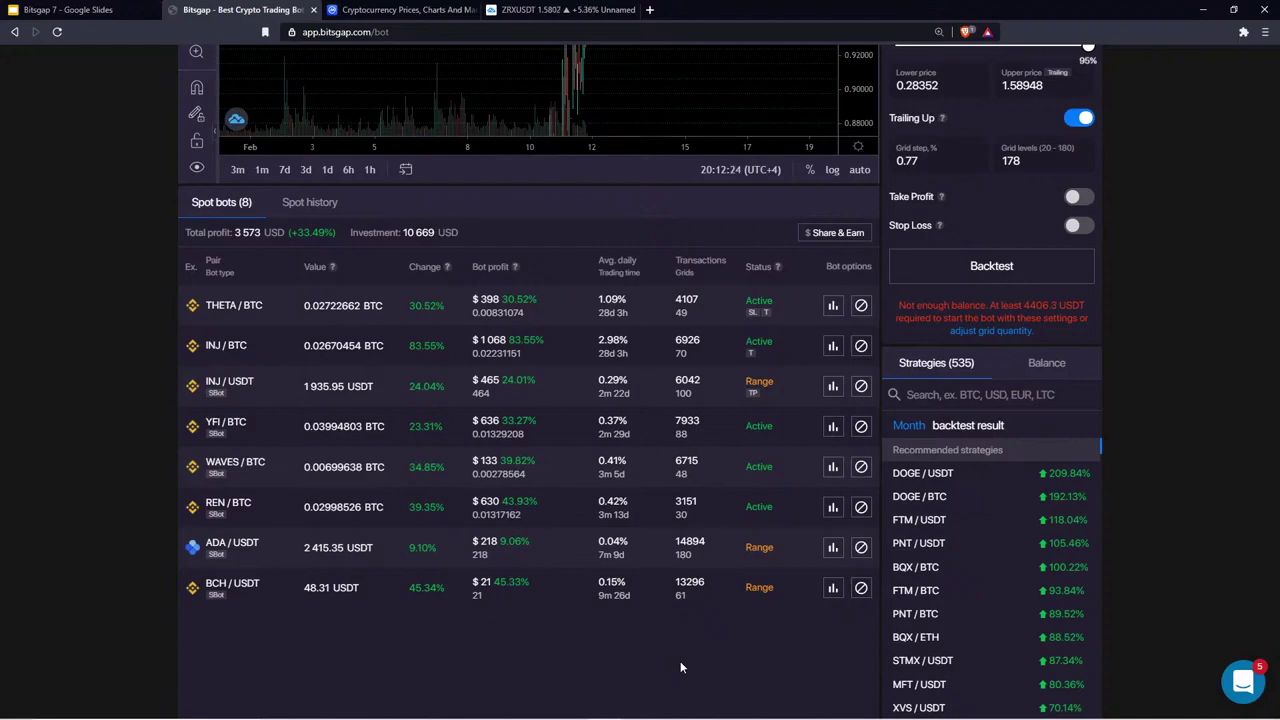
{"action": "scroll", "coordinate": [680, 661], "scroll_direction": "up", "scroll_amount": 2}
{"action": "left_click", "coordinate": [1018, 338]}
{"action": "double_click", "coordinate": [1012, 338]}
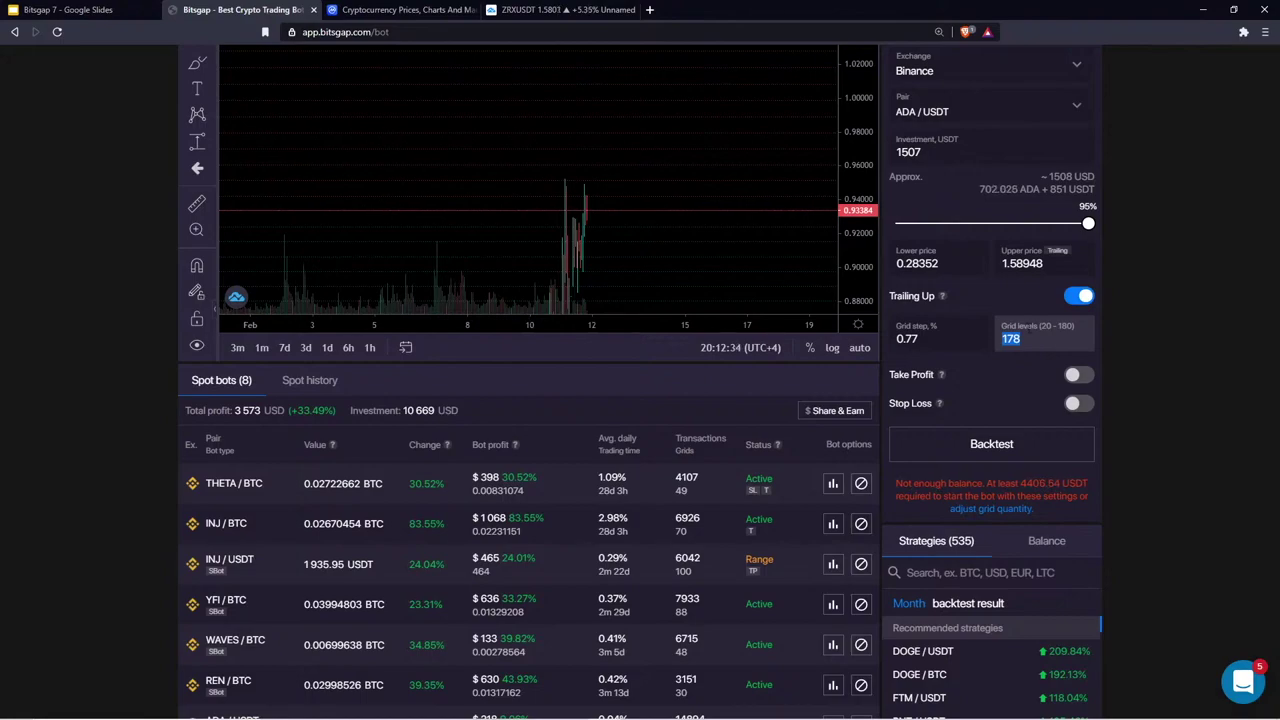
Rescale the ADA/USDT chart to examine the price history within the whole grid between the lower and upper price
{"action": "mouse_move", "coordinate": [853, 213]}
{"action": "left_mouse_down"}
{"action": "mouse_move", "coordinate": [843, 252]}
{"action": "mouse_move", "coordinate": [840, 205]}
{"action": "left_mouse_up"}
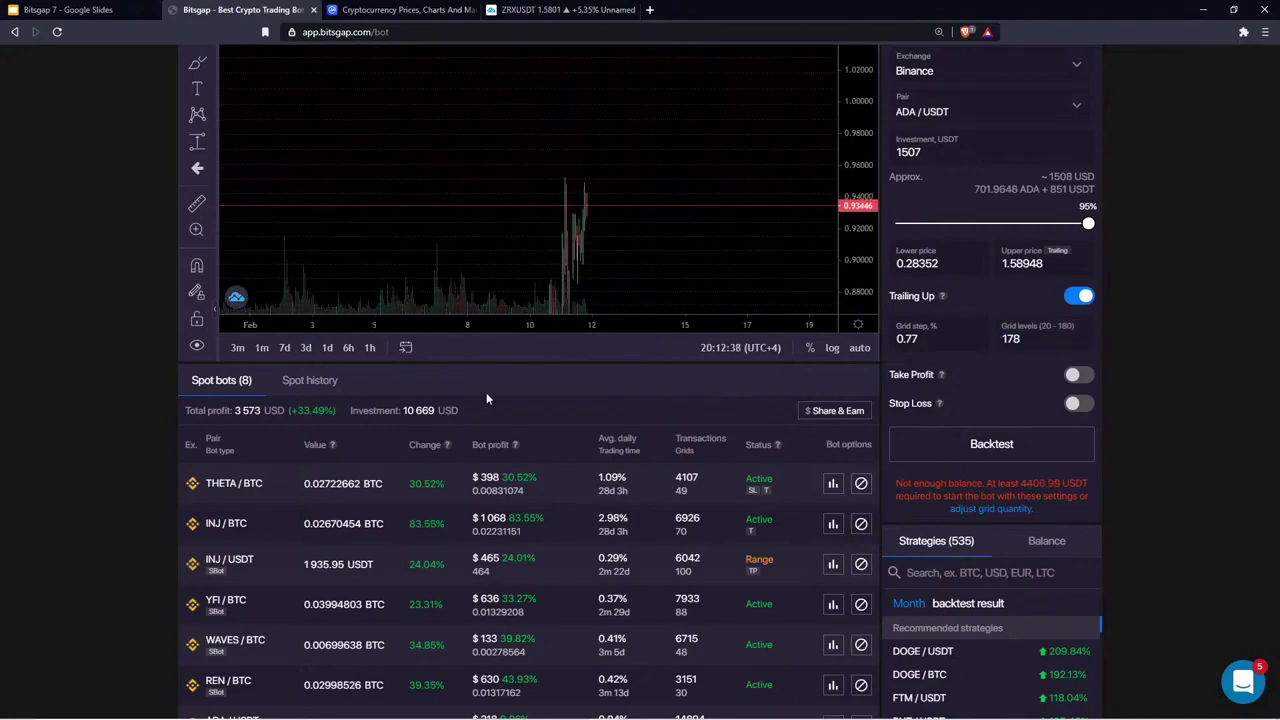
{"action": "scroll", "coordinate": [487, 398], "scroll_direction": "up", "scroll_amount": 1}
{"action": "left_click_drag", "start_coordinate": [636, 250], "coordinate": [533, 251]}
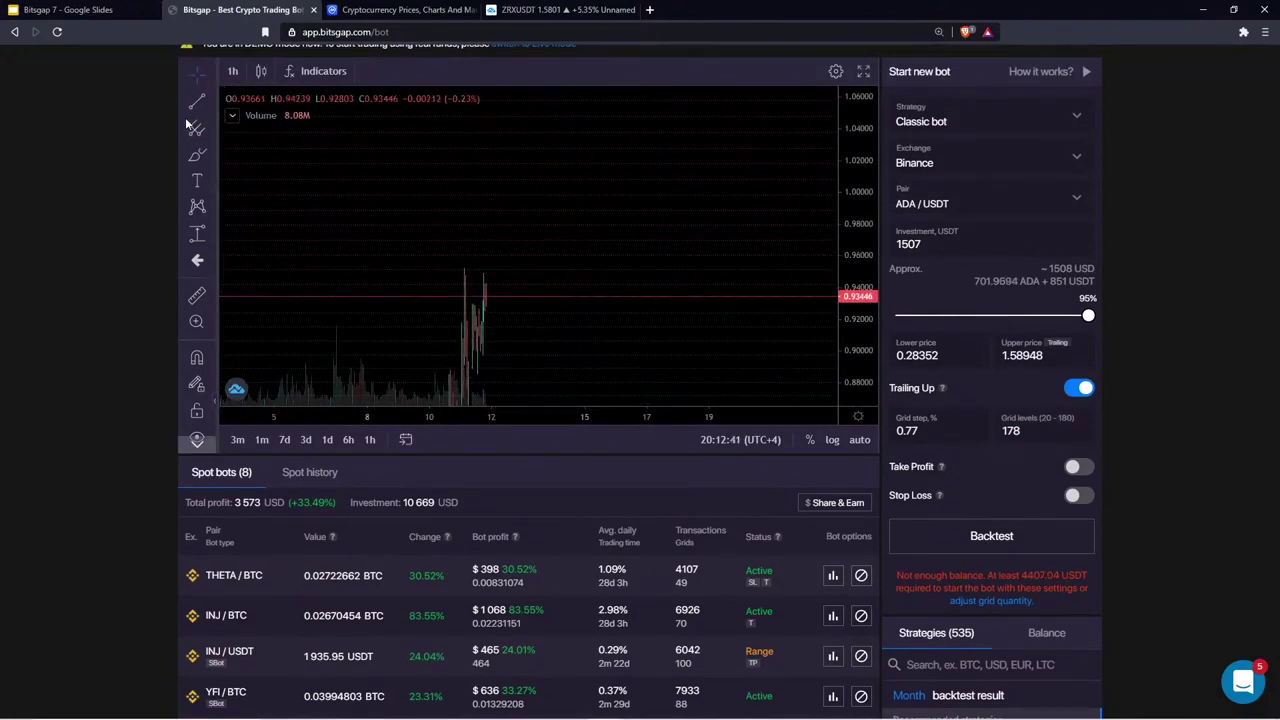
{"action": "left_click_drag", "start_coordinate": [869, 135], "coordinate": [866, 392]}
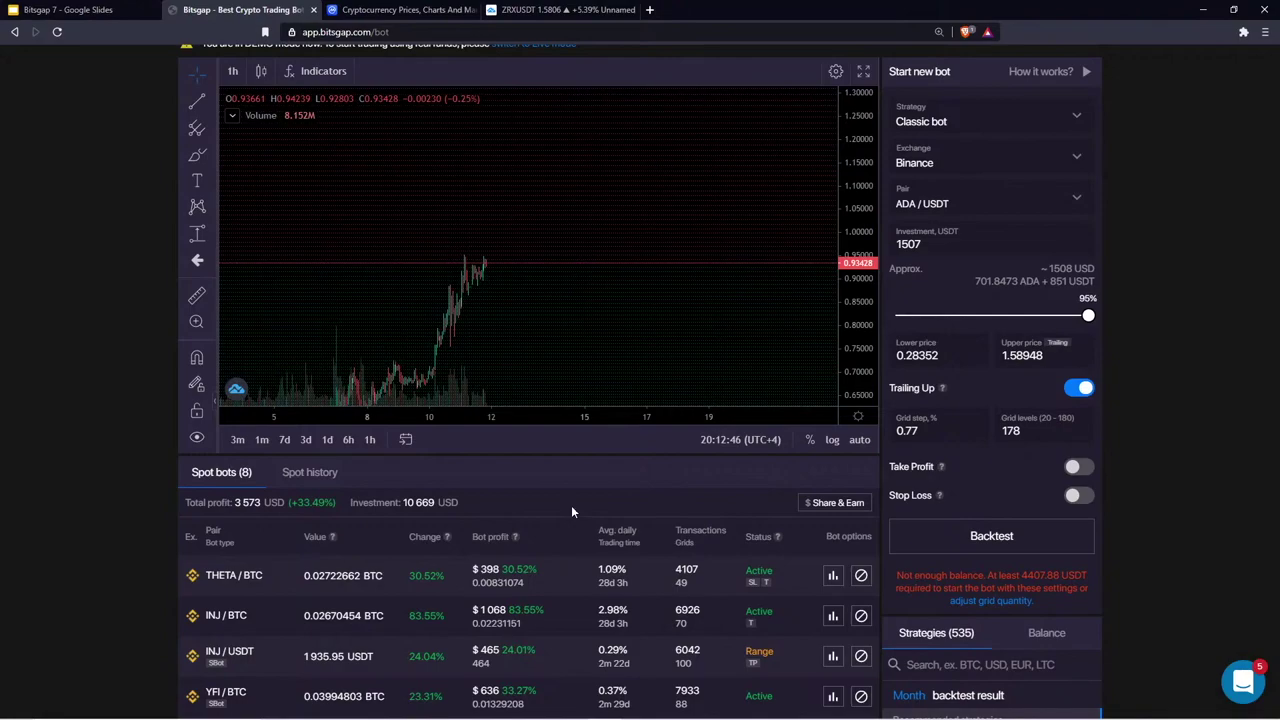
{"action": "scroll", "coordinate": [603, 347], "scroll_direction": "down", "scroll_amount": 5}
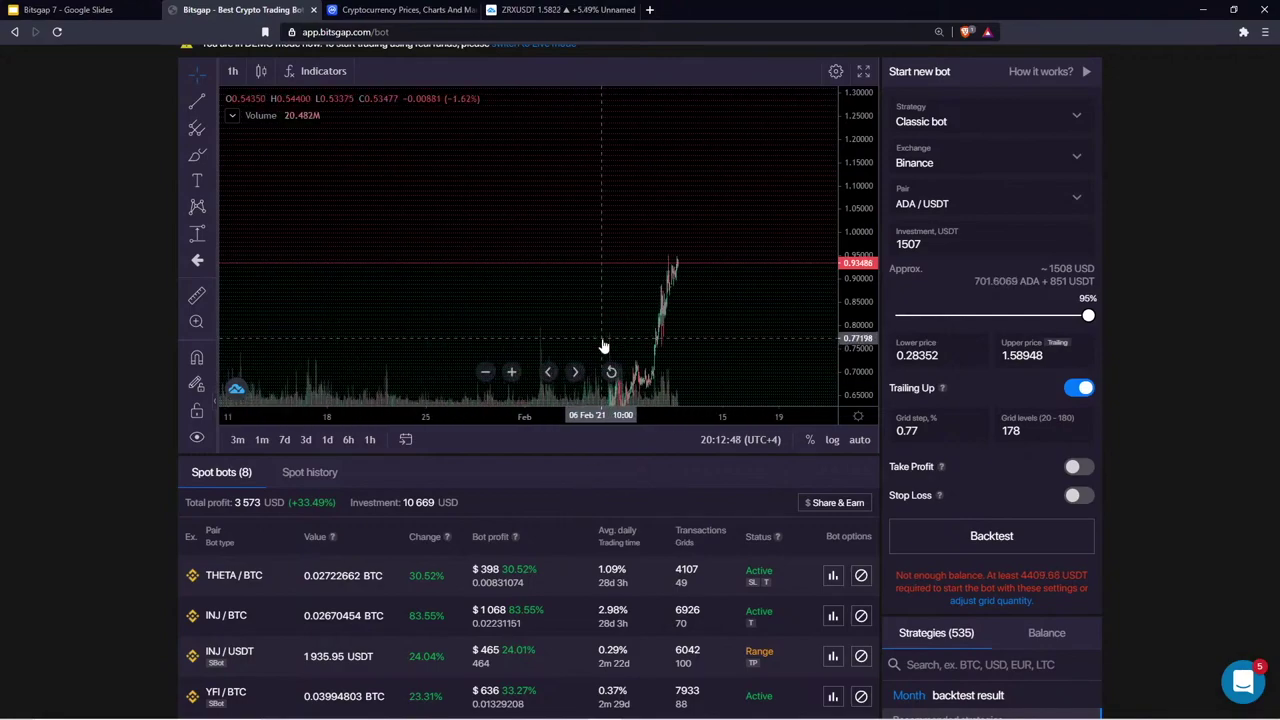
{"action": "double_click", "coordinate": [875, 120]}
{"action": "mouse_move", "coordinate": [685, 130]}
{"action": "left_mouse_down"}
{"action": "mouse_move", "coordinate": [571, 118]}
{"action": "mouse_move", "coordinate": [670, 120]}
{"action": "left_mouse_up"}
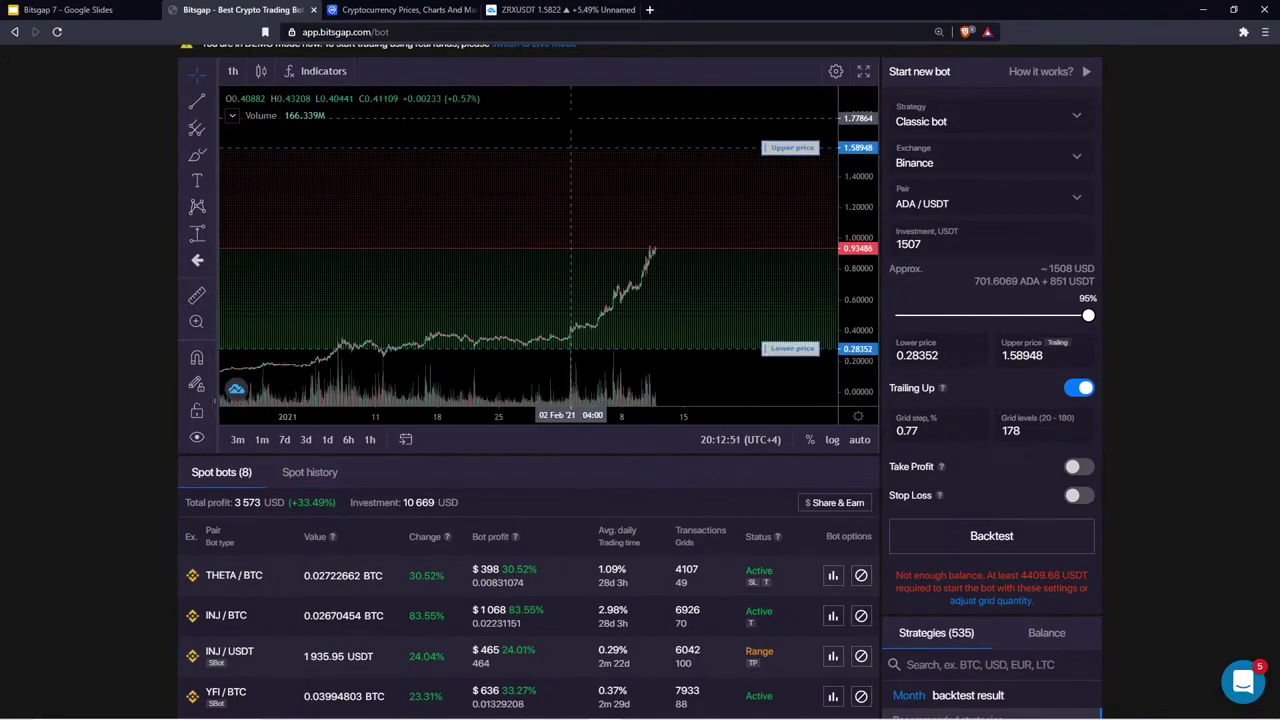
Set the new bot's strategy to SBot and view its grid range on the ADA/USDT chart
{"action": "left_click", "coordinate": [986, 122]}
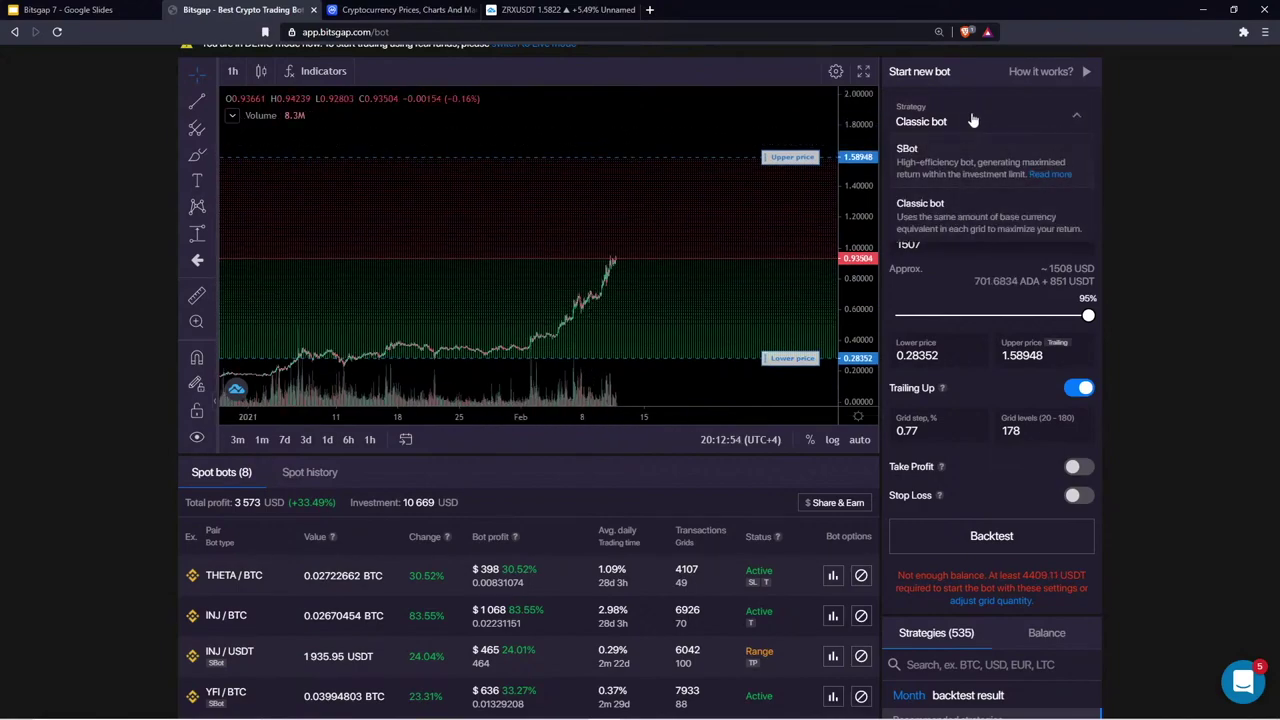
{"action": "left_click", "coordinate": [961, 158]}
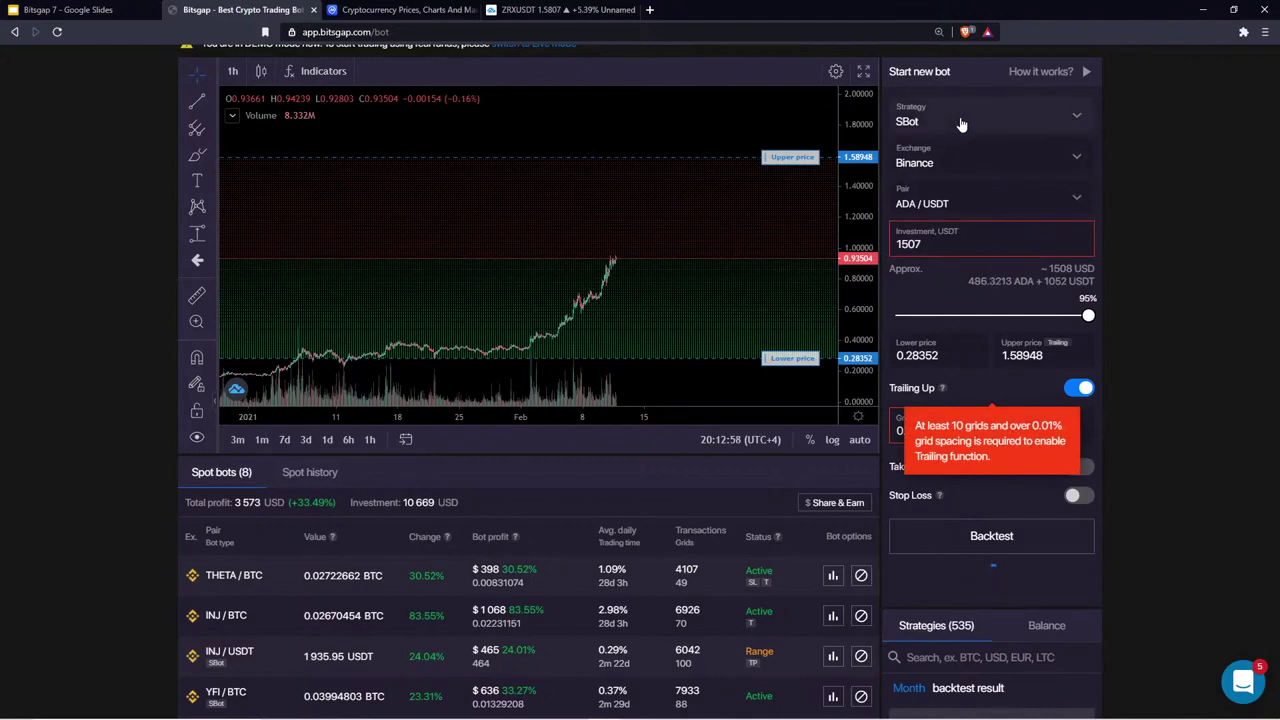
{"action": "left_click", "coordinate": [961, 123]}
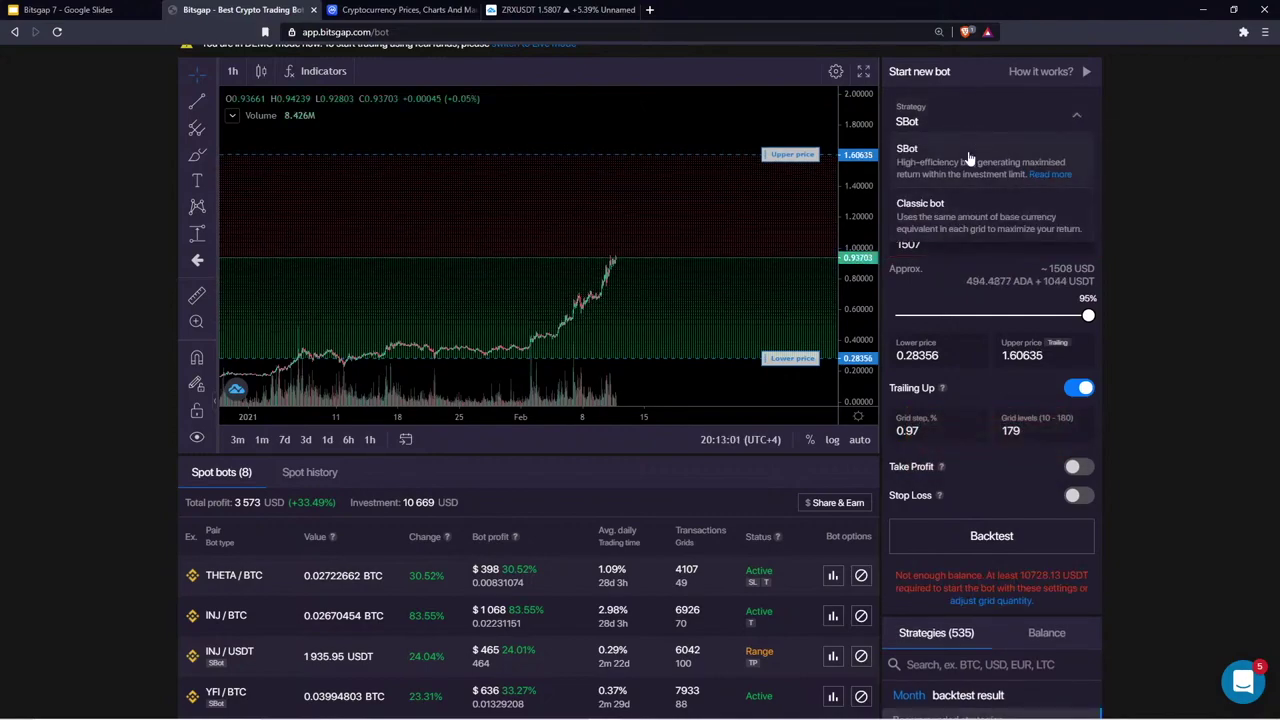
{"action": "left_click", "coordinate": [968, 162]}
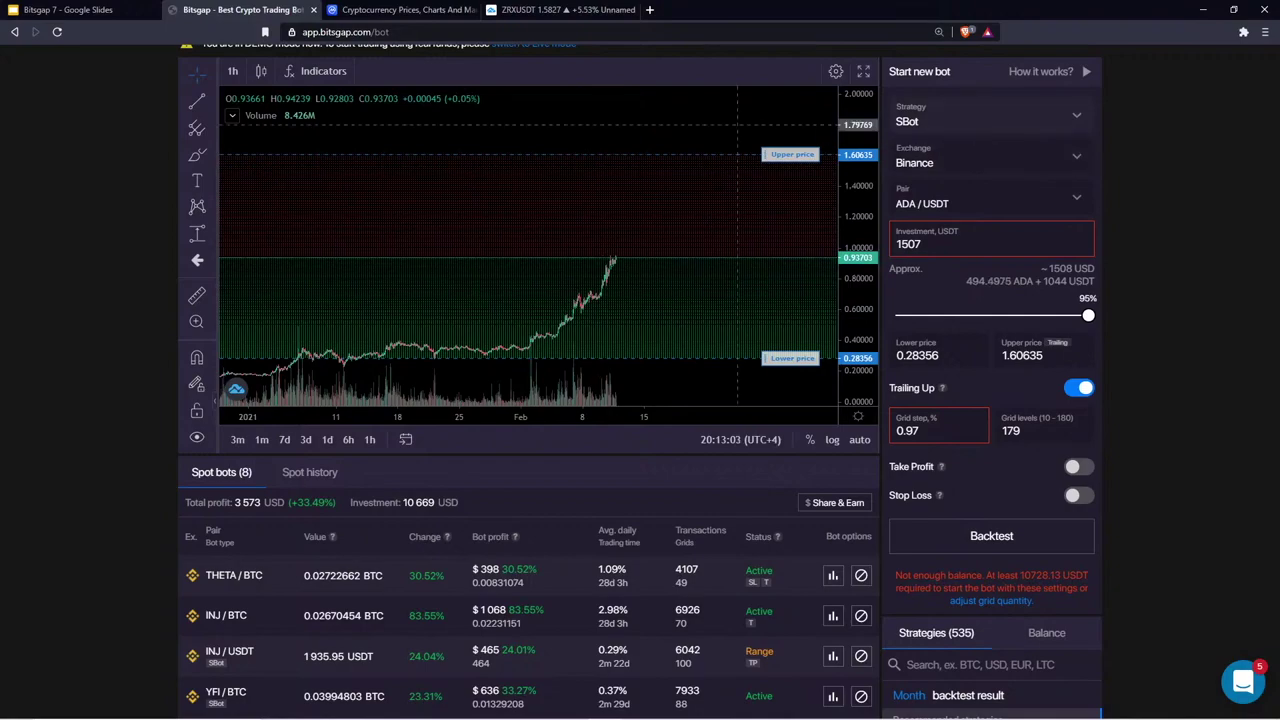
{"action": "scroll", "coordinate": [578, 138], "scroll_direction": "right", "scroll_amount": 3}
{"action": "left_click_drag", "start_coordinate": [602, 132], "coordinate": [663, 126]}
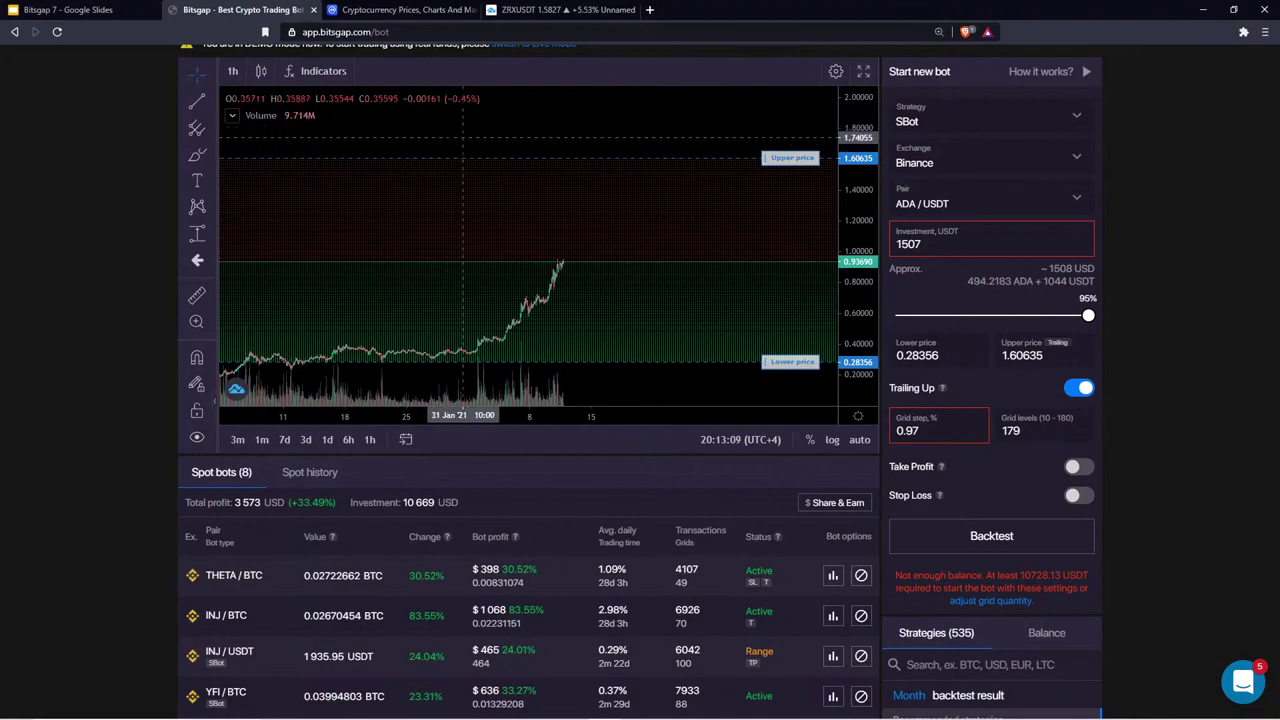
Switch to the Bitsgap 7 deck in Google Slides and present slide 9 on the accumulation, advancing, distribution and declining phases
{"action": "left_click", "coordinate": [104, 14]}
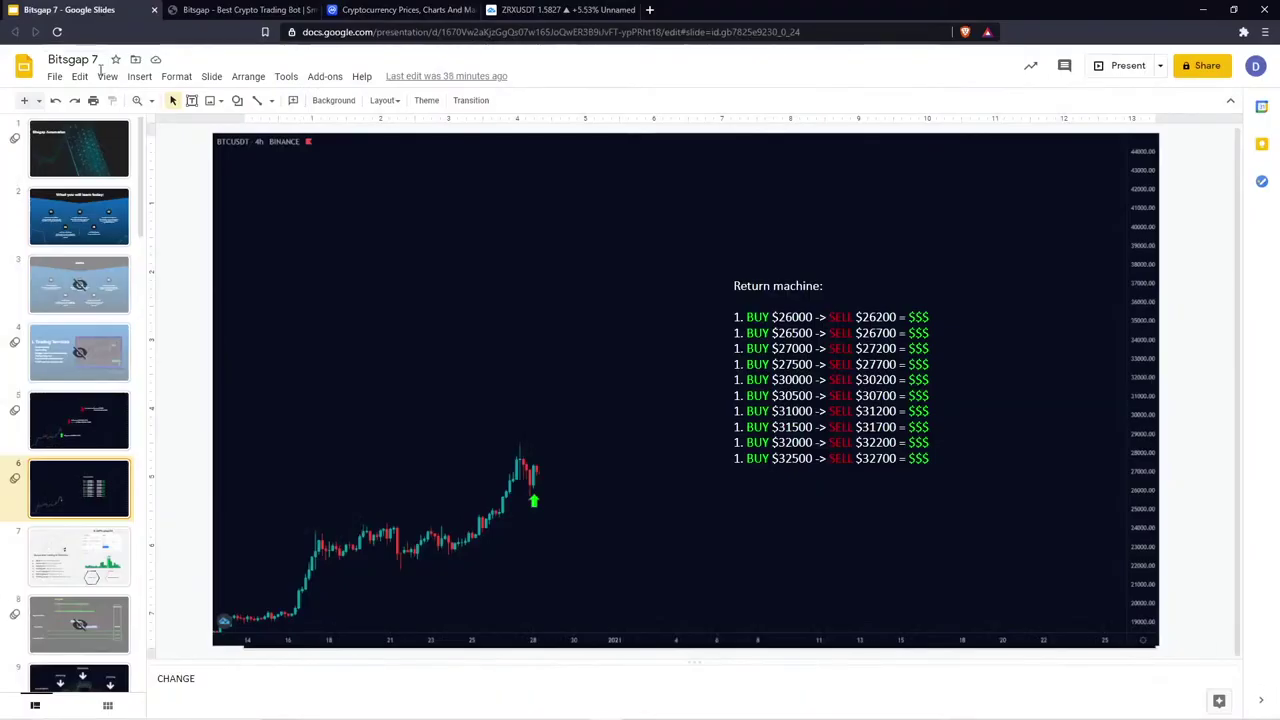
{"action": "scroll", "coordinate": [95, 454], "scroll_direction": "down", "scroll_amount": 2}
{"action": "scroll", "coordinate": [93, 454], "scroll_direction": "down", "scroll_amount": 1}
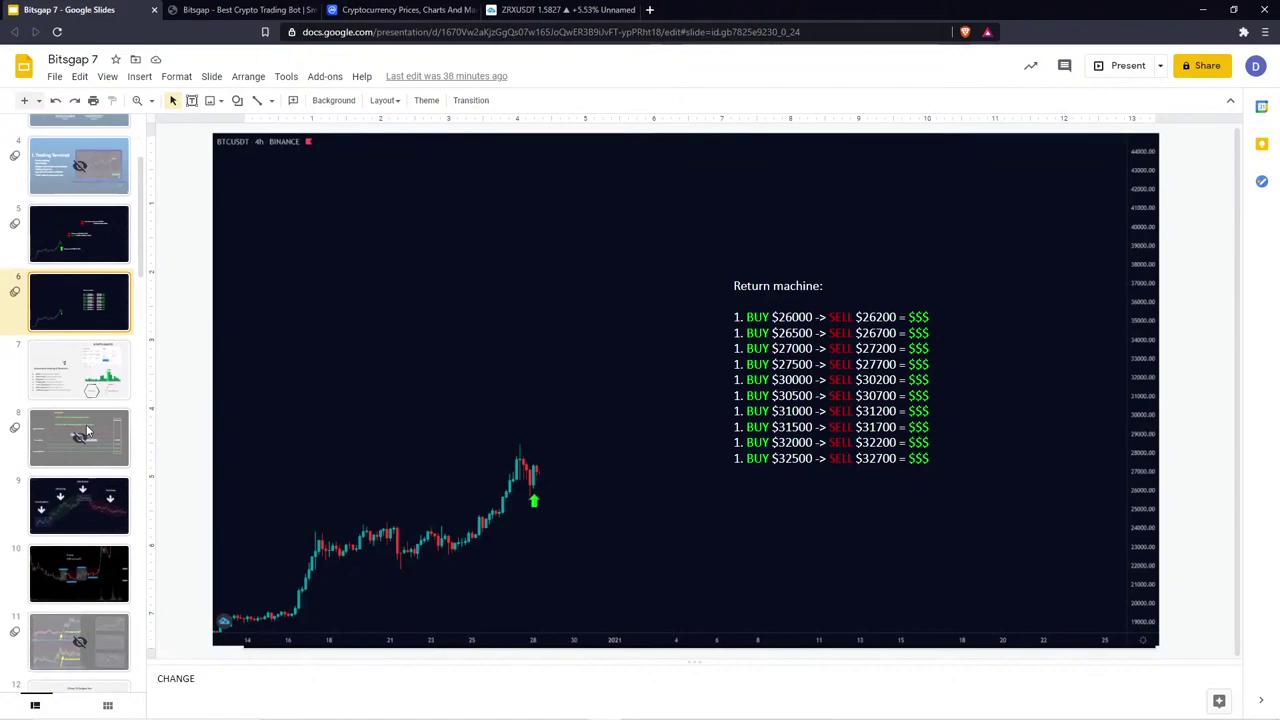
{"action": "left_click", "coordinate": [90, 508]}
{"action": "left_click", "coordinate": [1126, 68]}
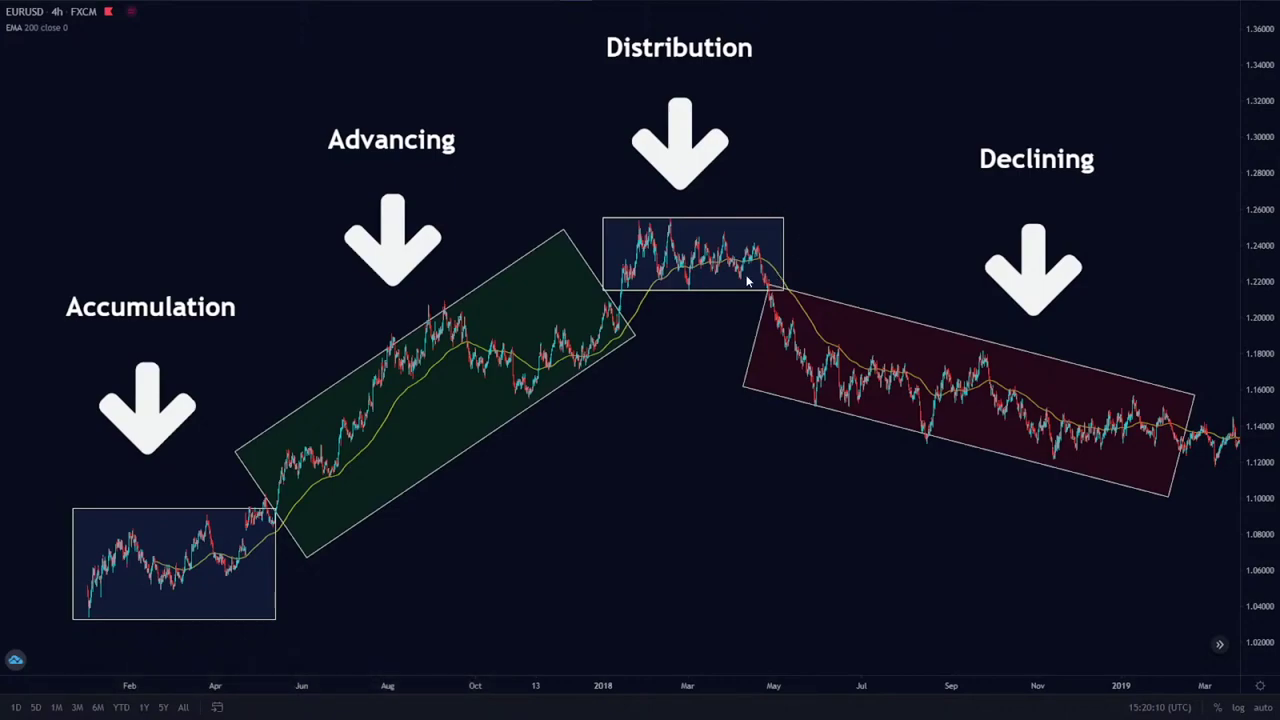
{"action": "key", "text": "Escape"}
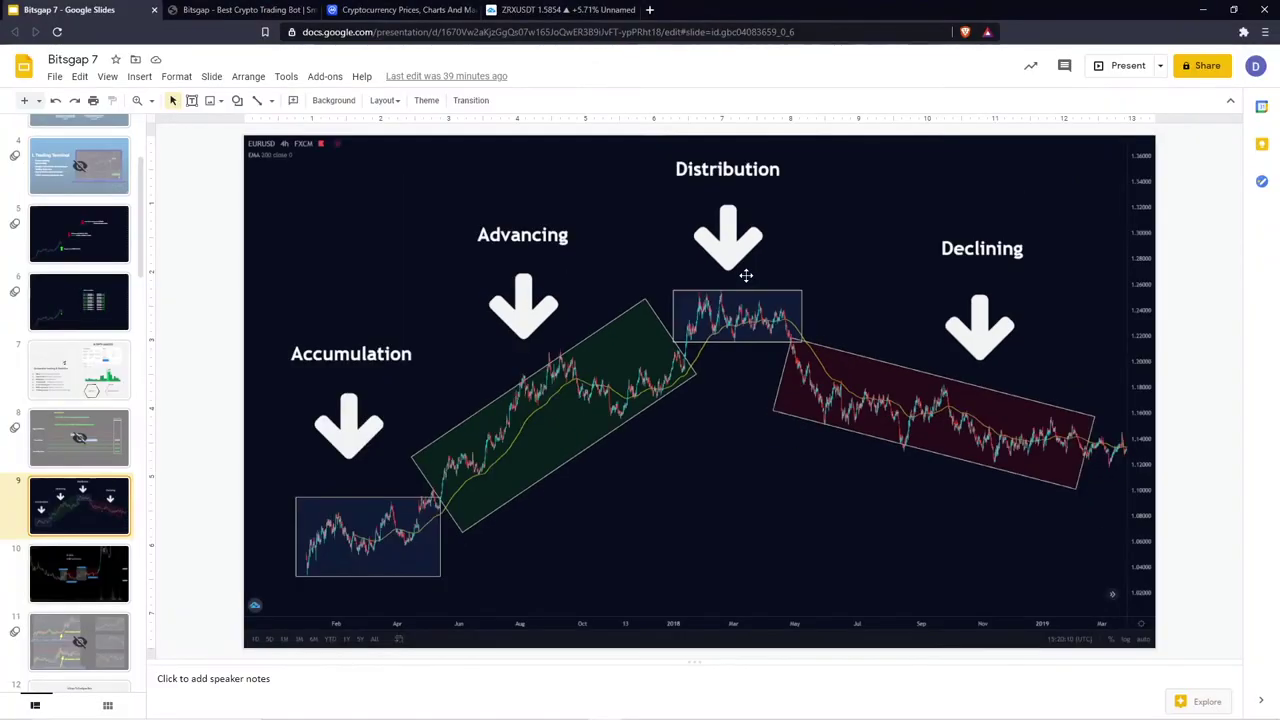
View the ZRXUSDT triangle chart in TradingView, and return to the bot setup in Bitsgap
{"action": "left_click", "coordinate": [560, 9]}
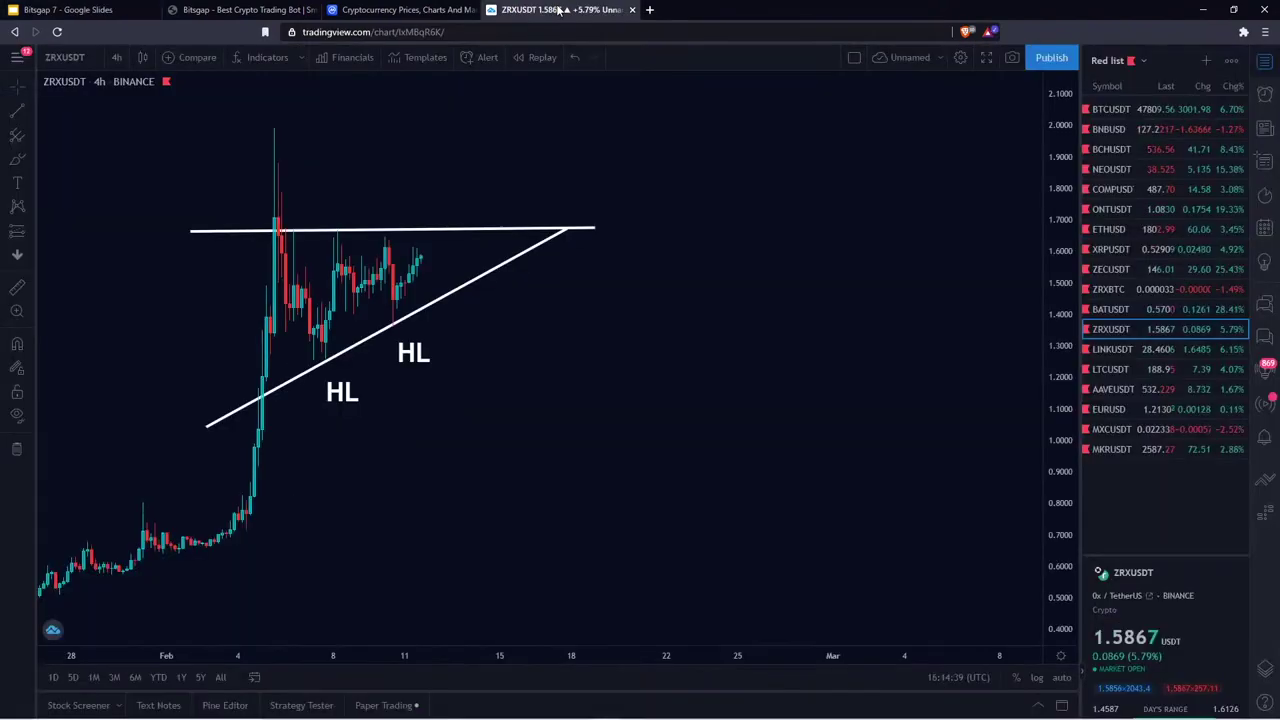
{"action": "left_click", "coordinate": [225, 11]}
{"action": "scroll", "coordinate": [557, 194], "scroll_direction": "up", "scroll_amount": 3}
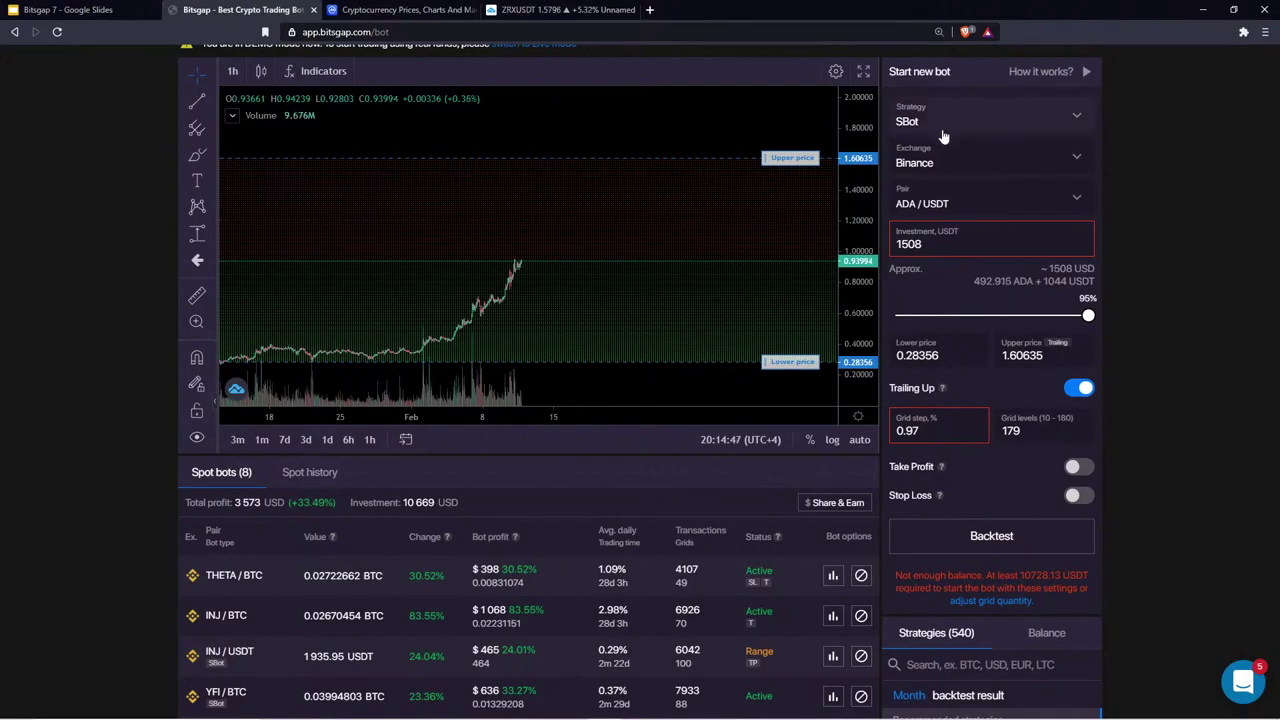
Switch to the Google Slides deck and present slide 19 on support and resistance with the bot's upper and lower limit prices
{"action": "key", "text": "ctrl+shift+Tab"}
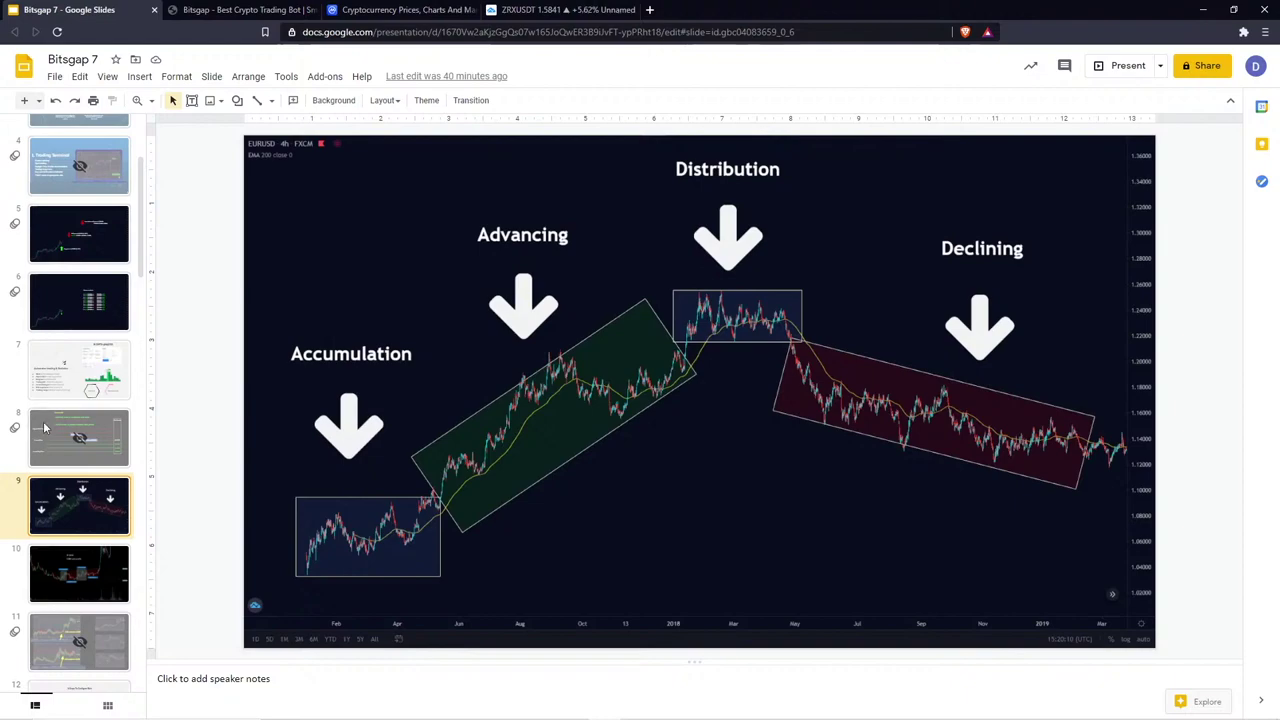
{"action": "scroll", "coordinate": [88, 450], "scroll_direction": "down", "scroll_amount": 5}
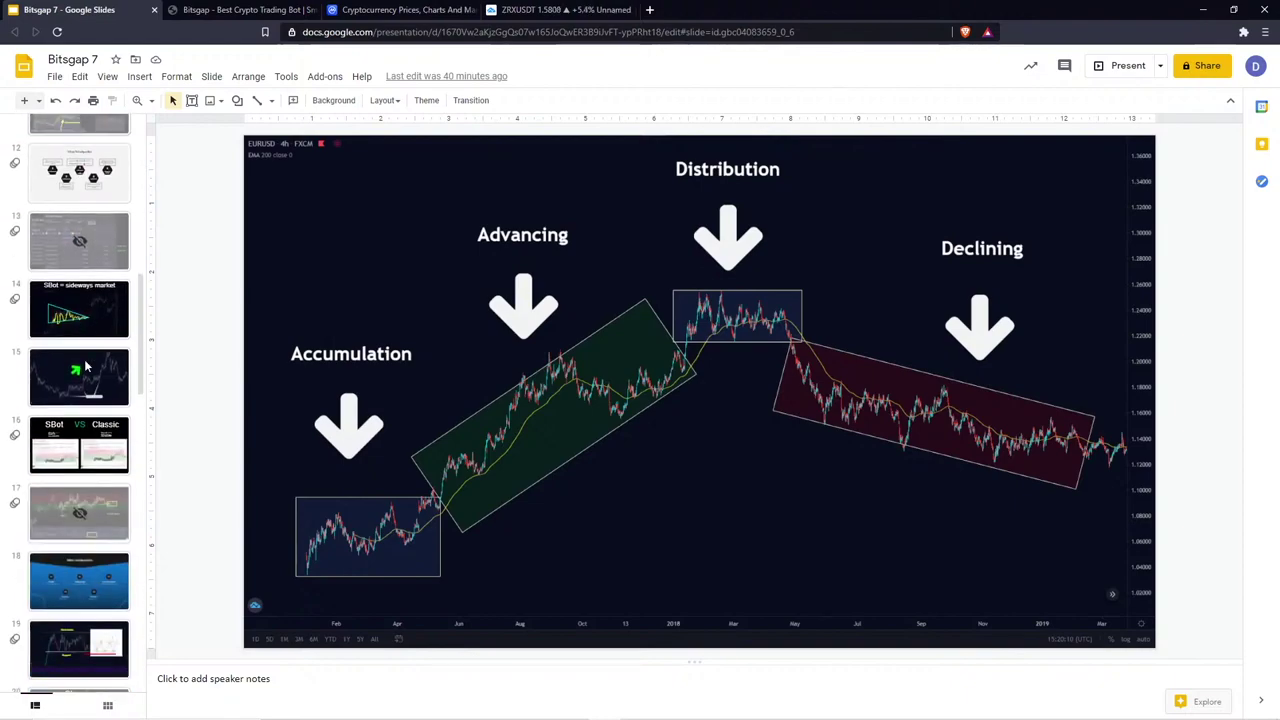
{"action": "scroll", "coordinate": [90, 418], "scroll_direction": "down", "scroll_amount": 2}
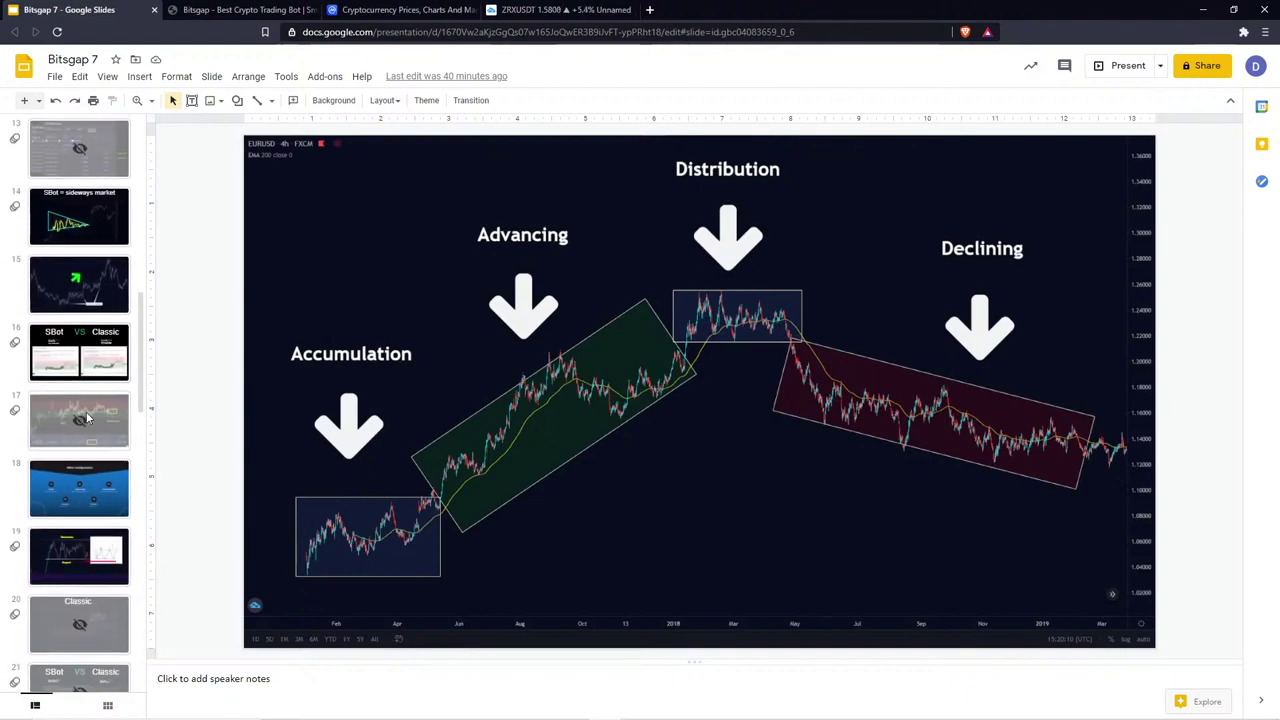
{"action": "left_click", "coordinate": [86, 523]}
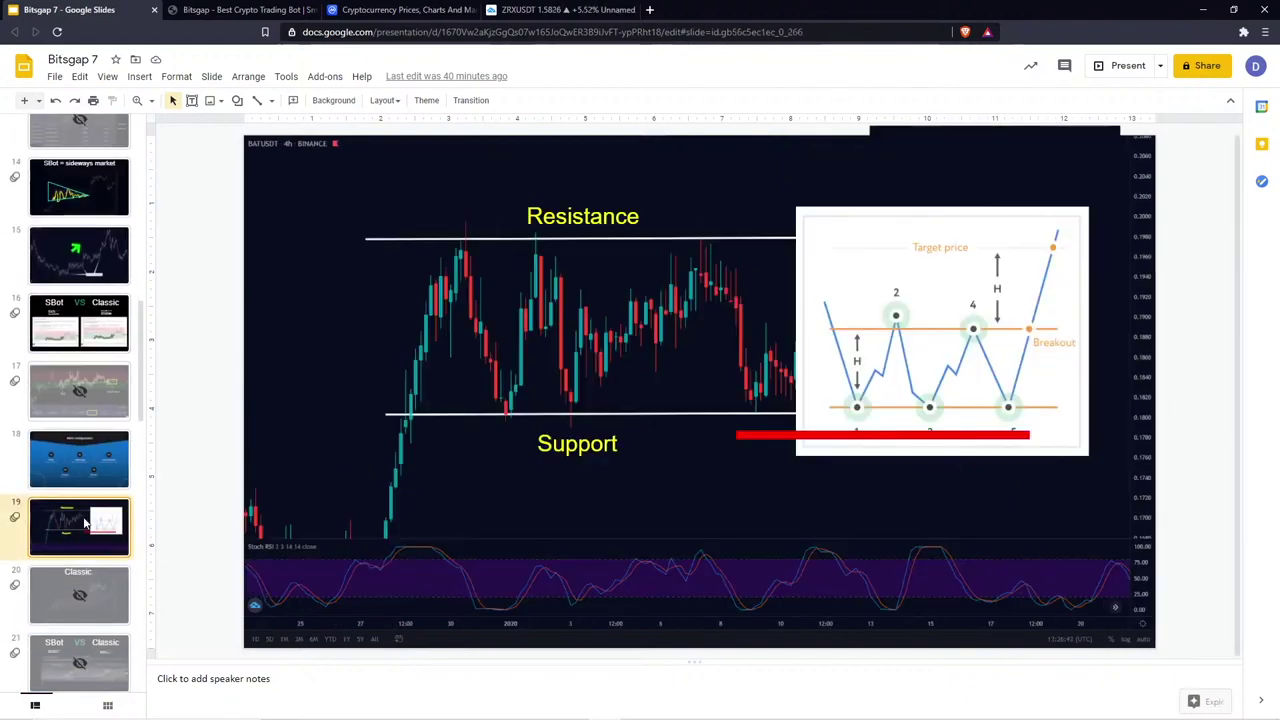
{"action": "left_click", "coordinate": [1122, 66]}
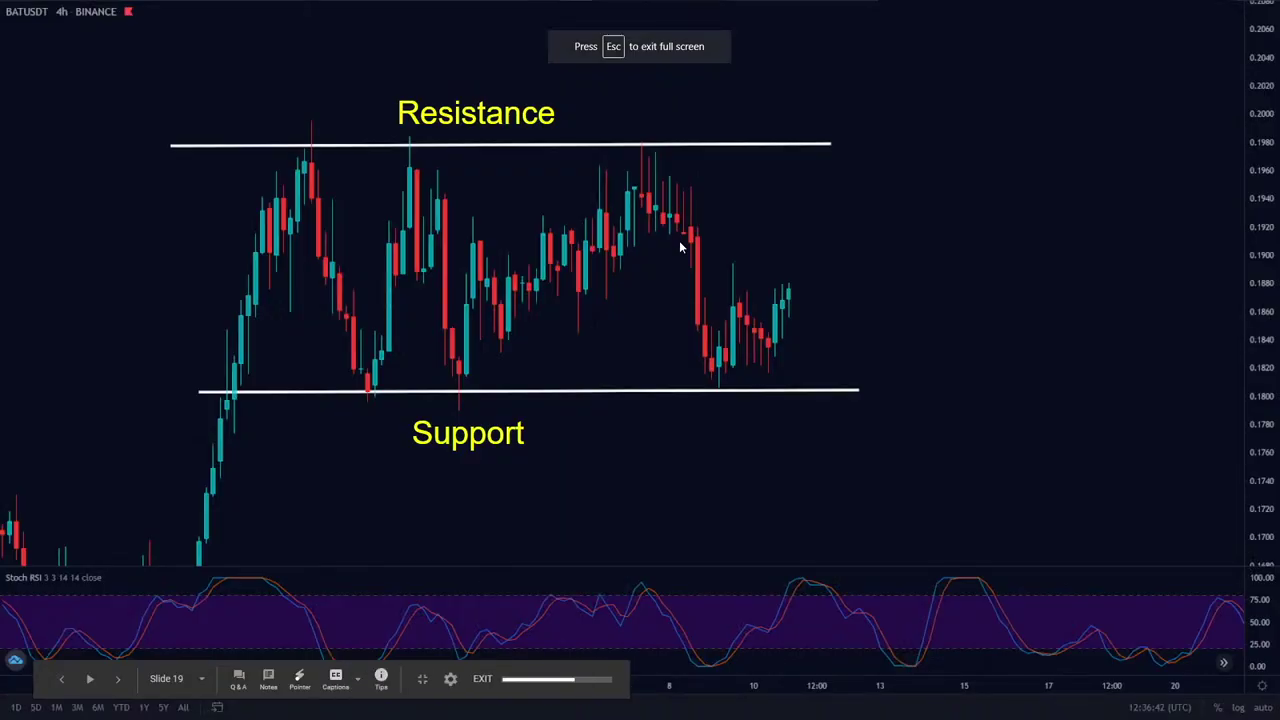
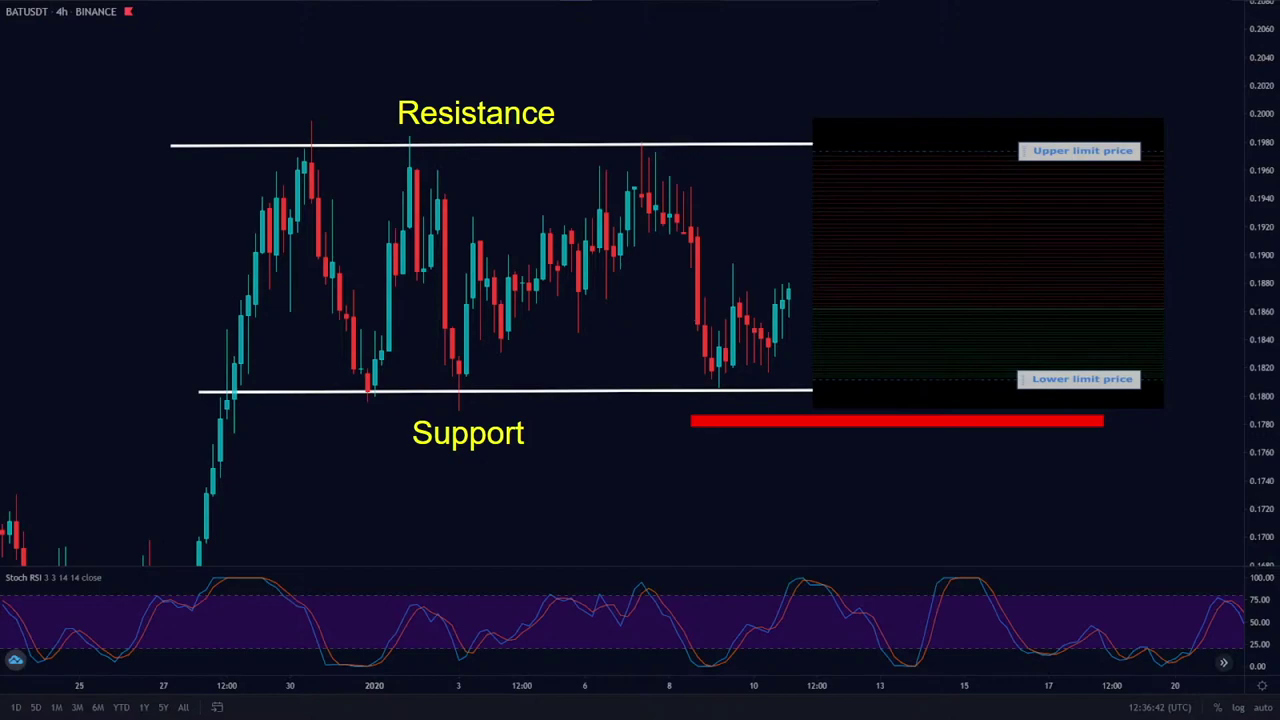
{"action": "key", "text": "Escape"}
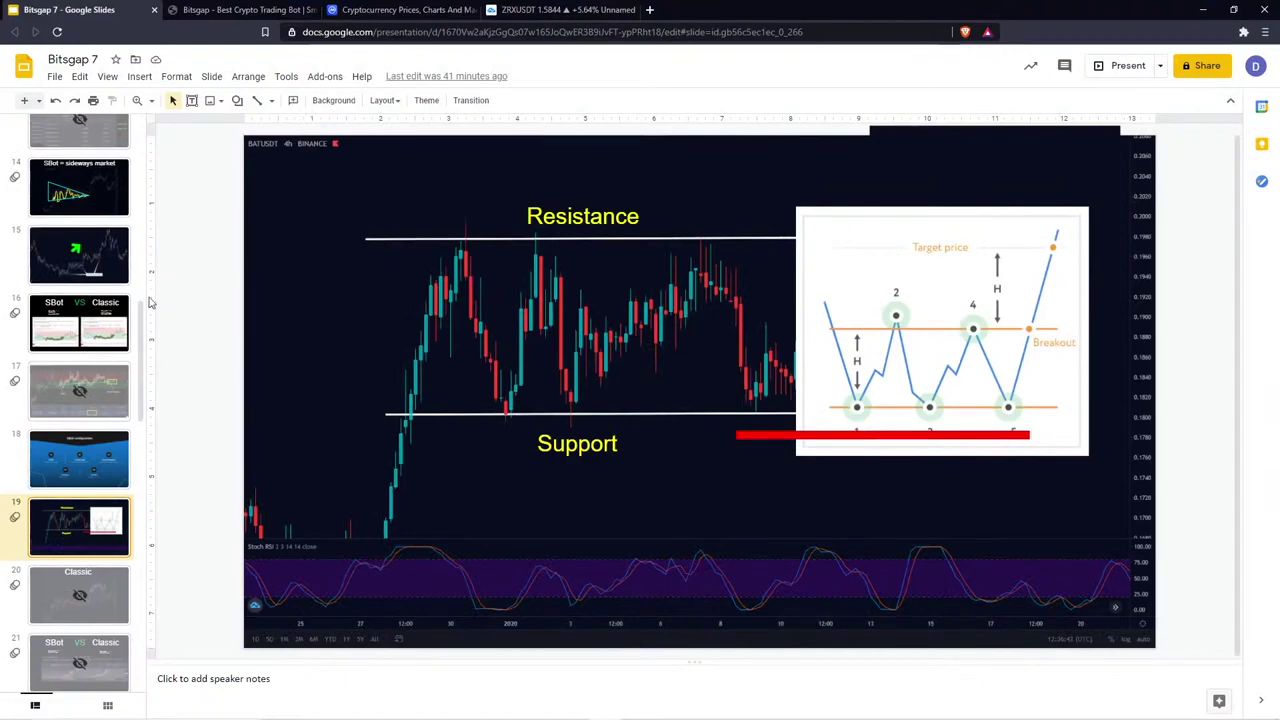
Reopen the market phases slide 9, and switch to TradingView to view the longer ZRXUSDT price history
{"action": "scroll", "coordinate": [120, 330], "scroll_direction": "up", "scroll_amount": 8}
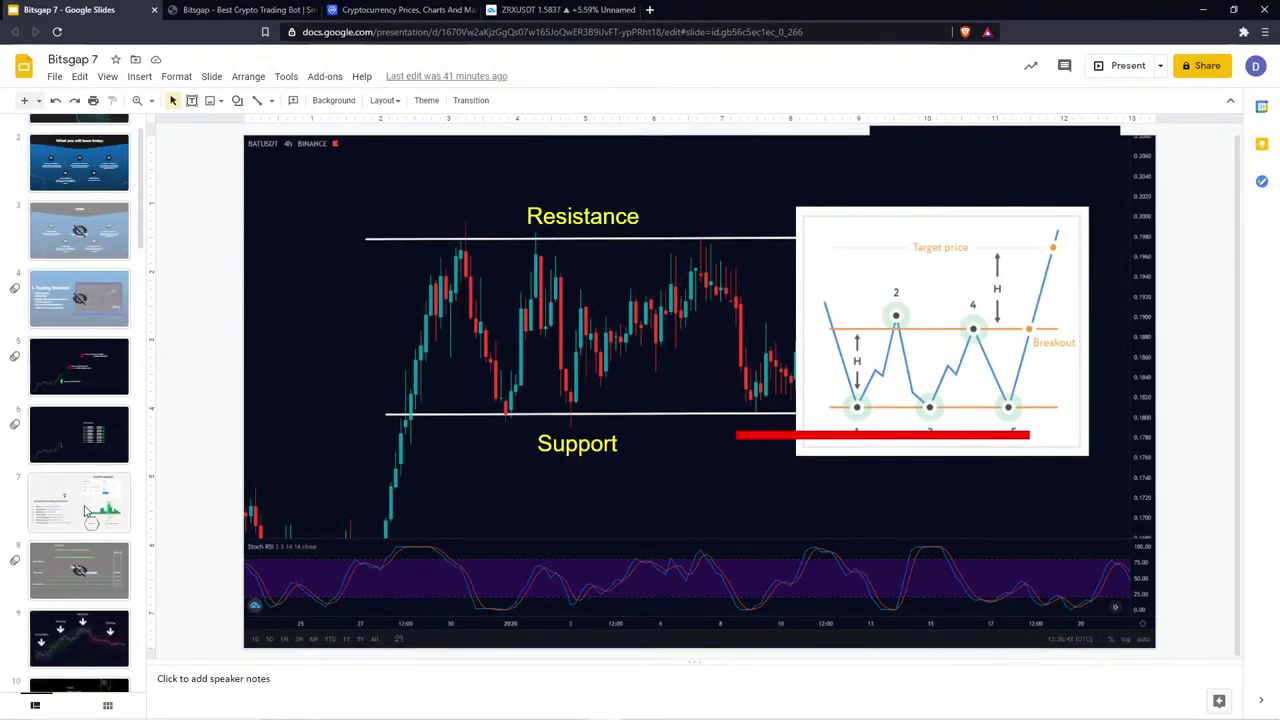
{"action": "left_click", "coordinate": [89, 657]}
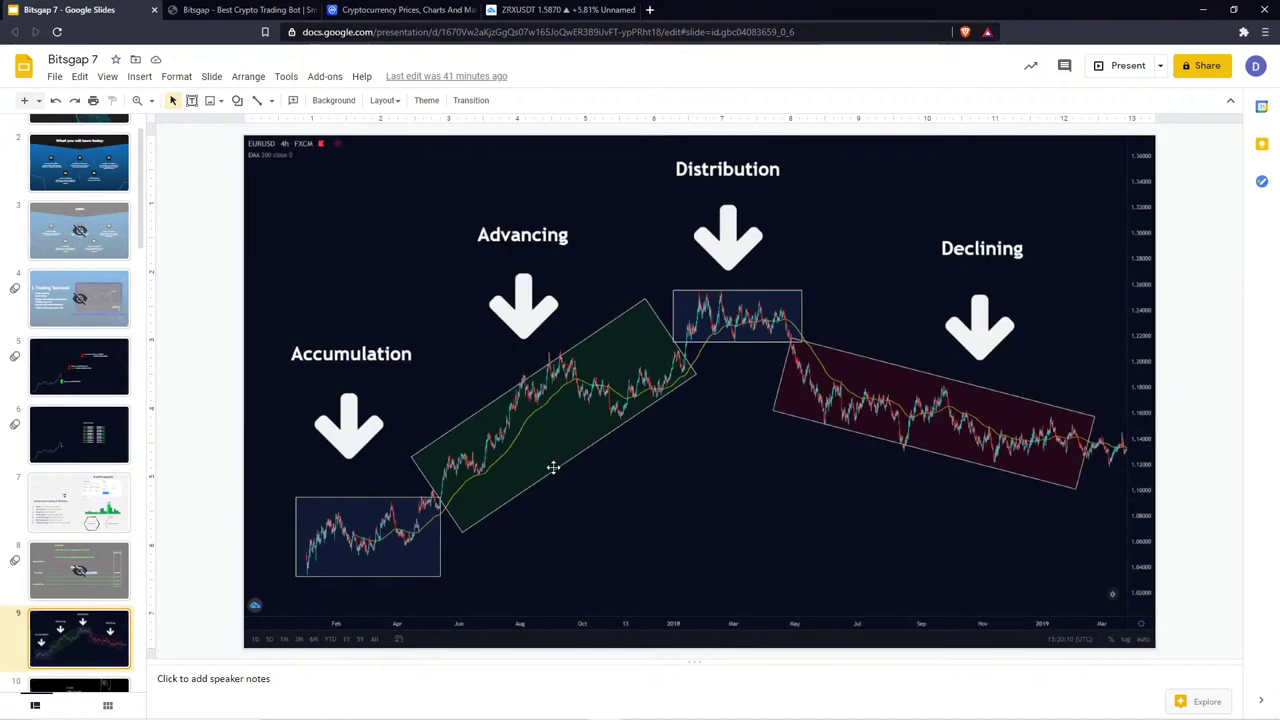
{"action": "left_click", "coordinate": [560, 9]}
{"action": "scroll", "coordinate": [514, 408], "scroll_direction": "down", "scroll_amount": 5}
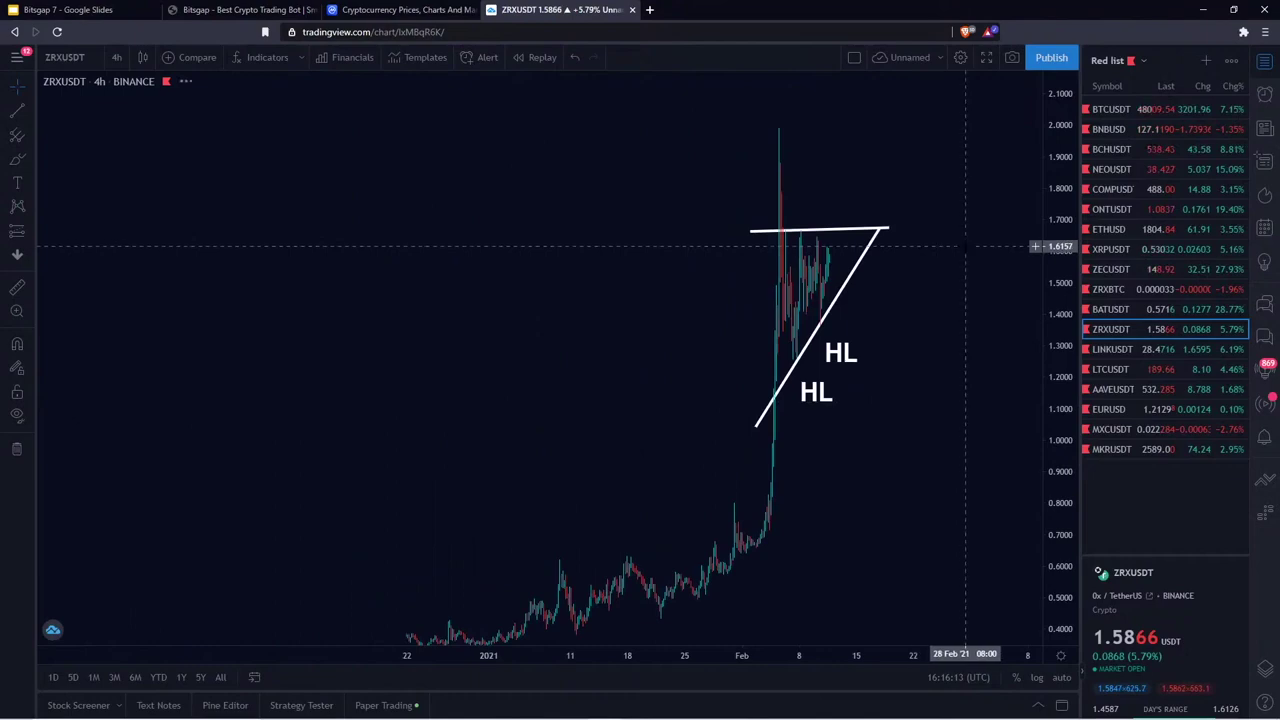
Examine the ZRXUSDT price history and triangle in TradingView, and return to the market phases slide in Google Slides
{"action": "mouse_move", "coordinate": [1043, 205]}
{"action": "left_mouse_down"}
{"action": "mouse_move", "coordinate": [1000, 290]}
{"action": "mouse_move", "coordinate": [900, 374]}
{"action": "mouse_move", "coordinate": [739, 400]}
{"action": "mouse_move", "coordinate": [697, 421]}
{"action": "left_mouse_up"}
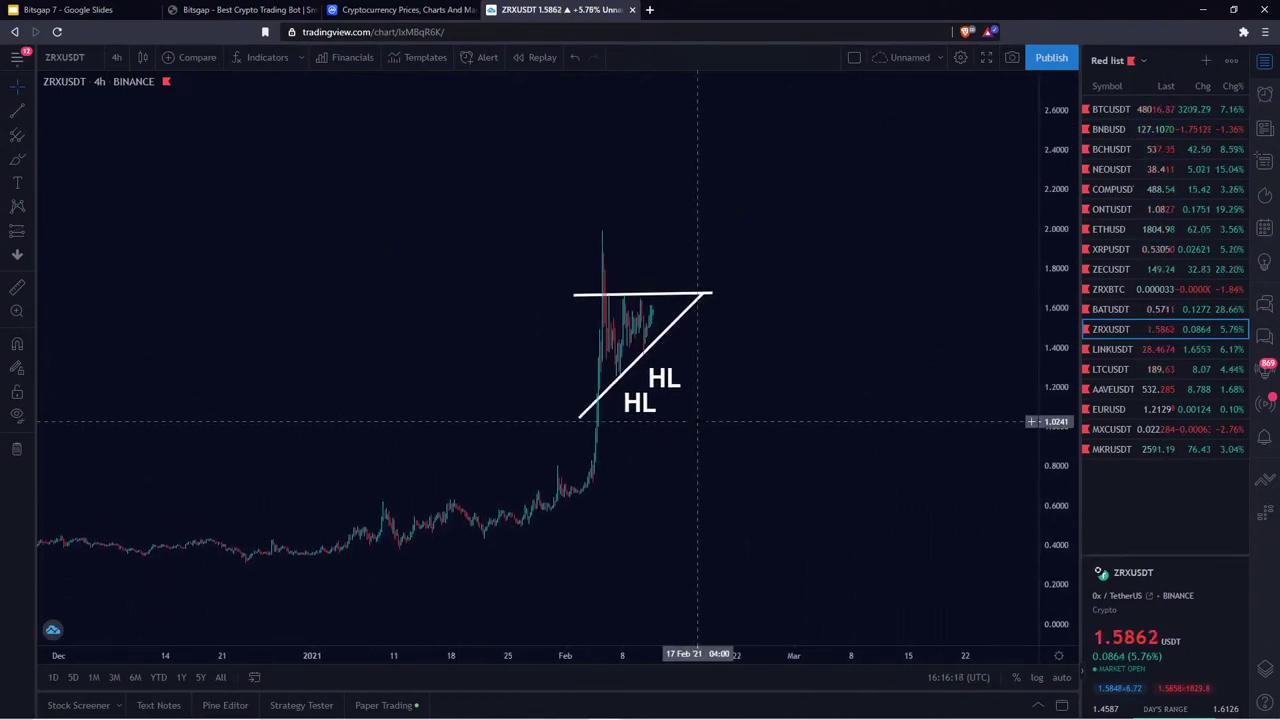
{"action": "scroll", "coordinate": [698, 421], "scroll_direction": "right", "scroll_amount": 3}
{"action": "scroll", "coordinate": [698, 421], "scroll_direction": "right", "scroll_amount": 1}
{"action": "scroll", "coordinate": [686, 357], "scroll_direction": "right", "scroll_amount": 10}
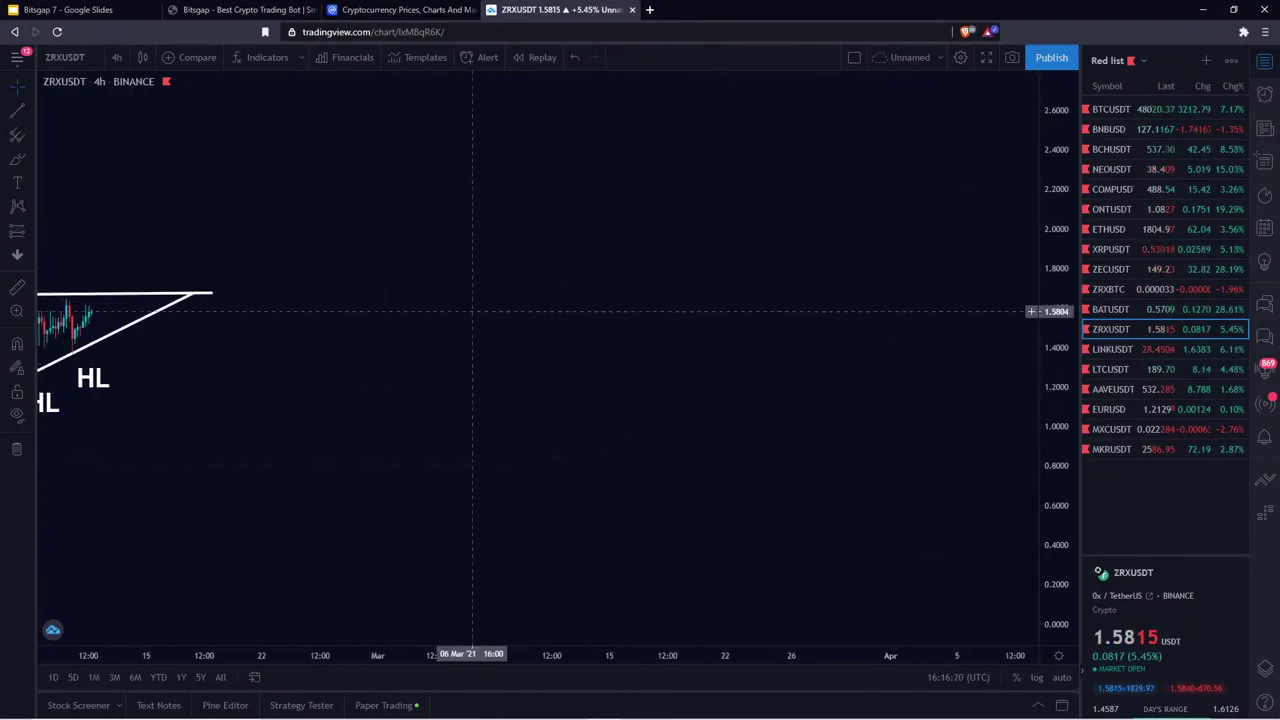
{"action": "scroll", "coordinate": [424, 298], "scroll_direction": "left", "scroll_amount": 10}
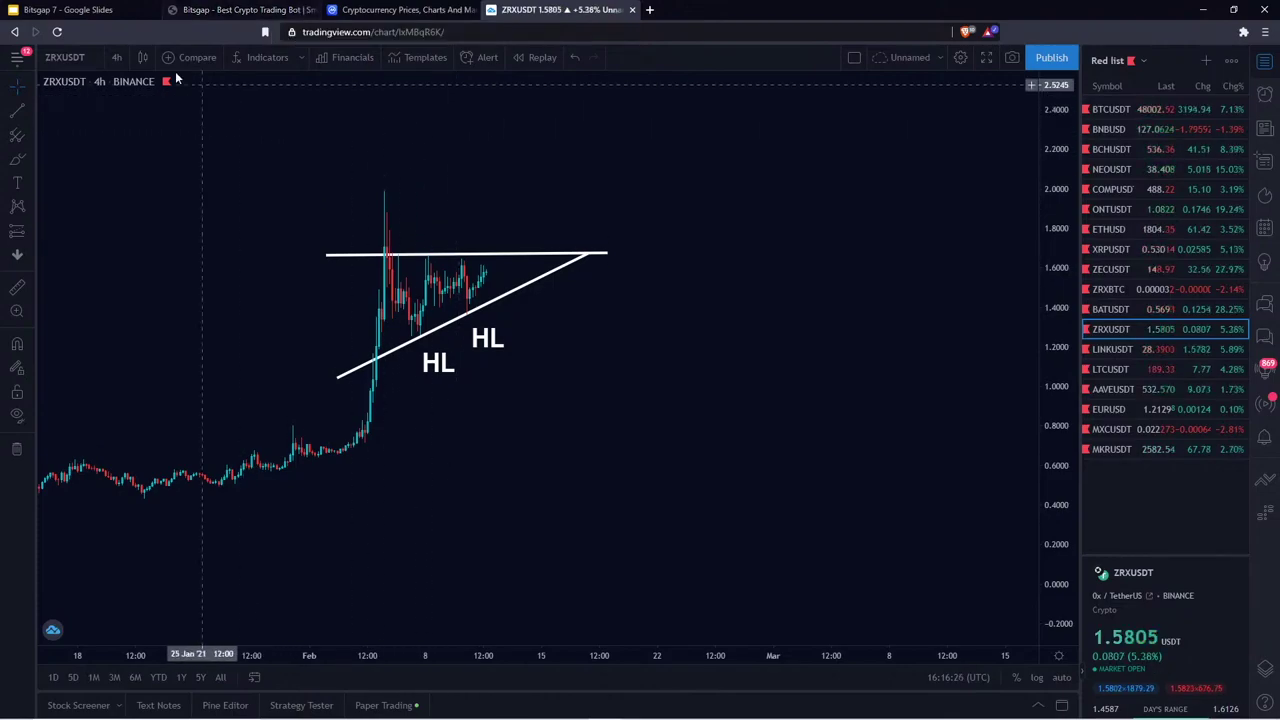
{"action": "left_click", "coordinate": [90, 12]}
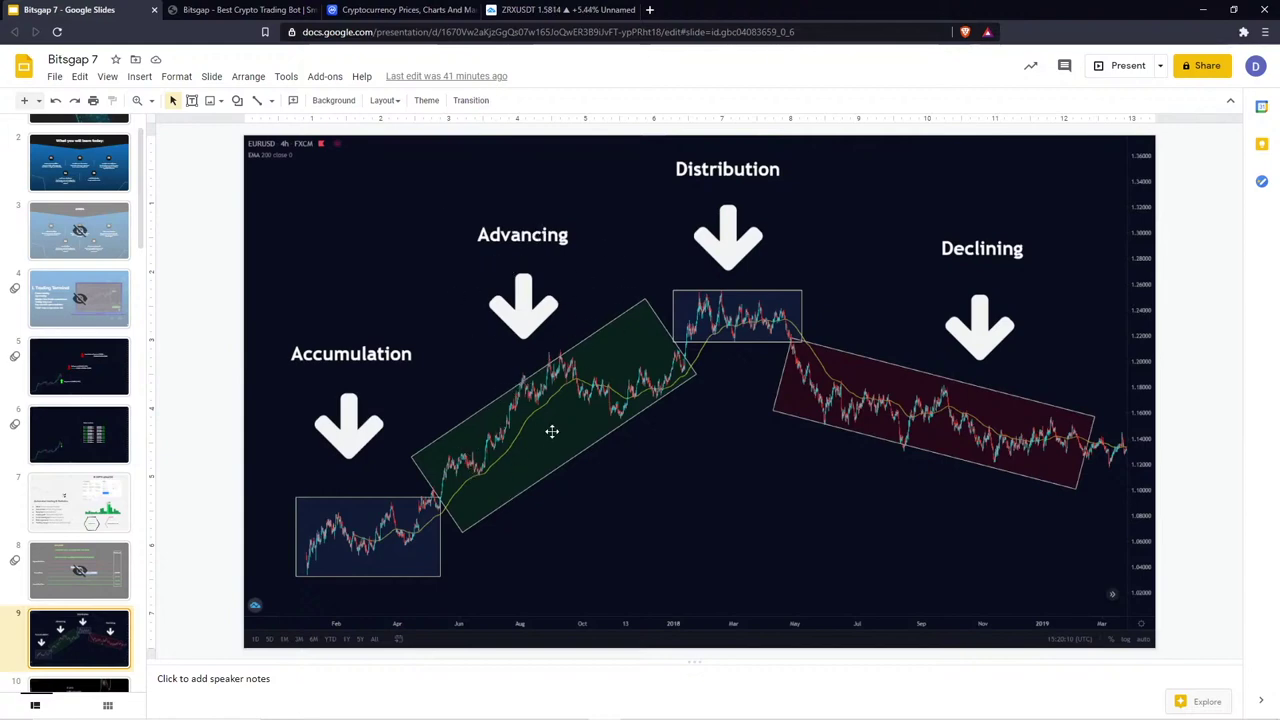
In Bitsgap, set the bot strategy to Classic bot and brush a rising arrow from the latest ADA/USDT price toward the upper price
{"action": "left_click", "coordinate": [240, 9]}
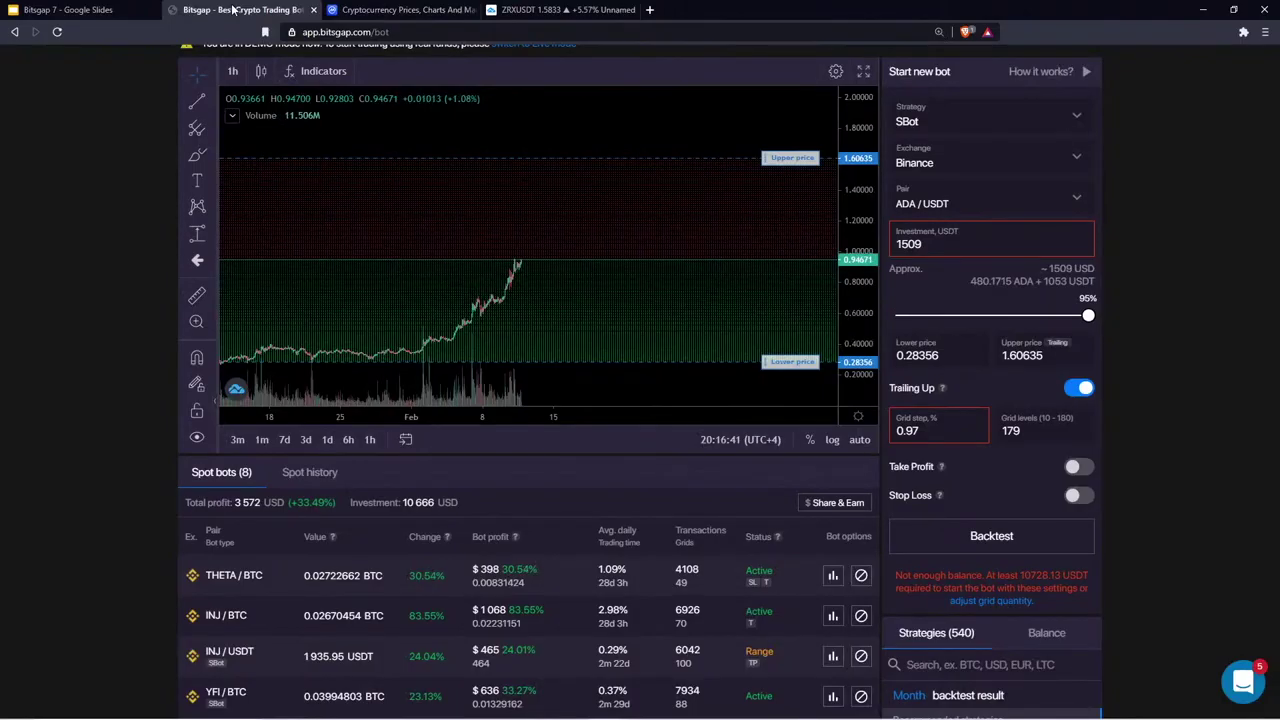
{"action": "left_click", "coordinate": [952, 110]}
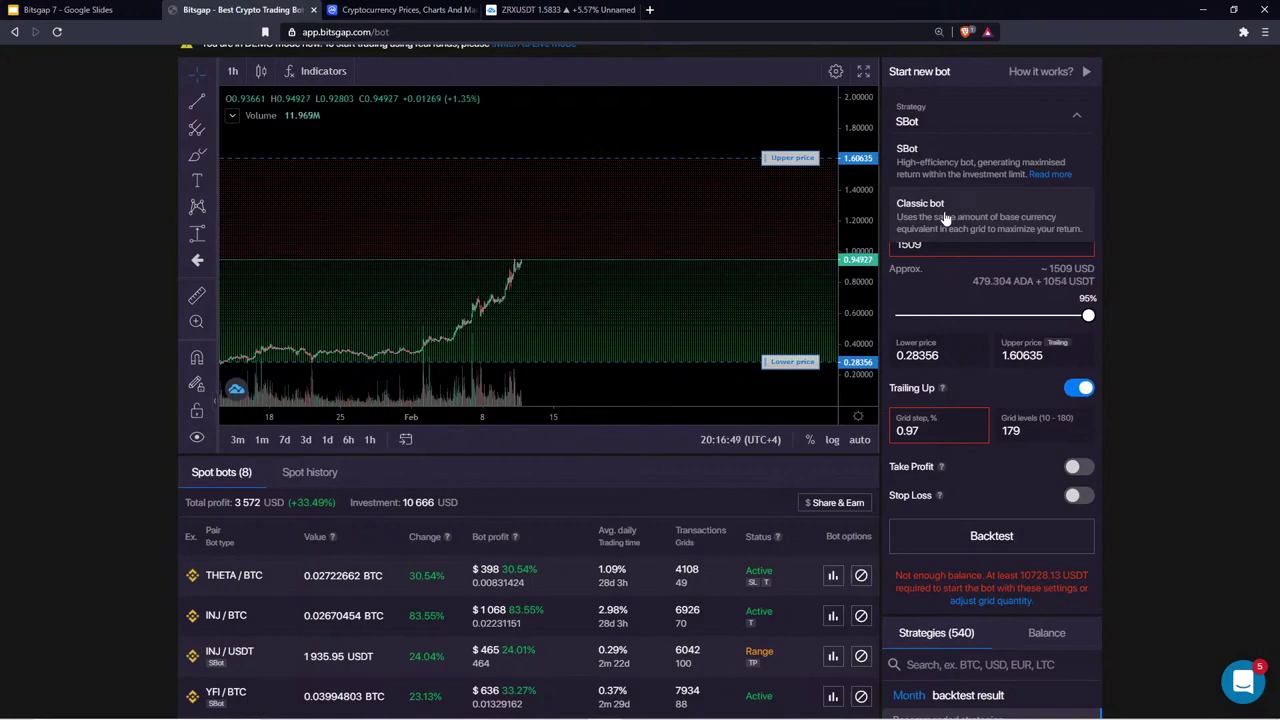
{"action": "left_click", "coordinate": [944, 218]}
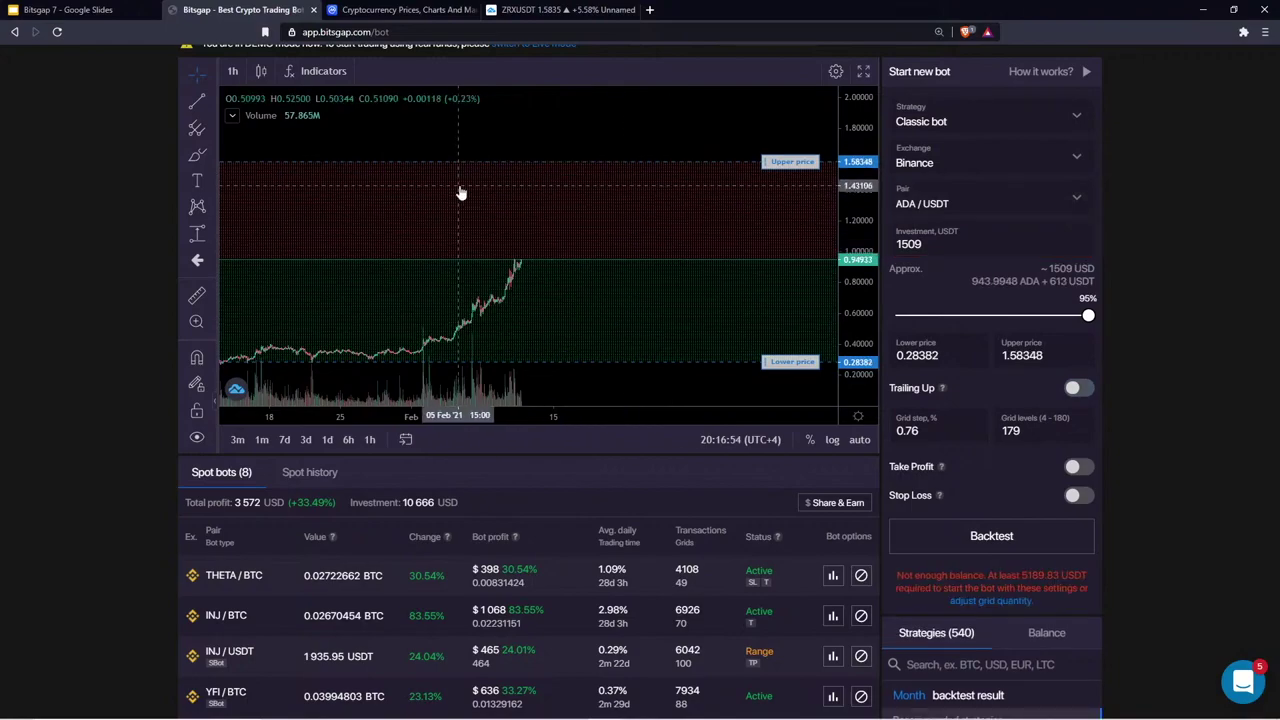
{"action": "left_click", "coordinate": [196, 152]}
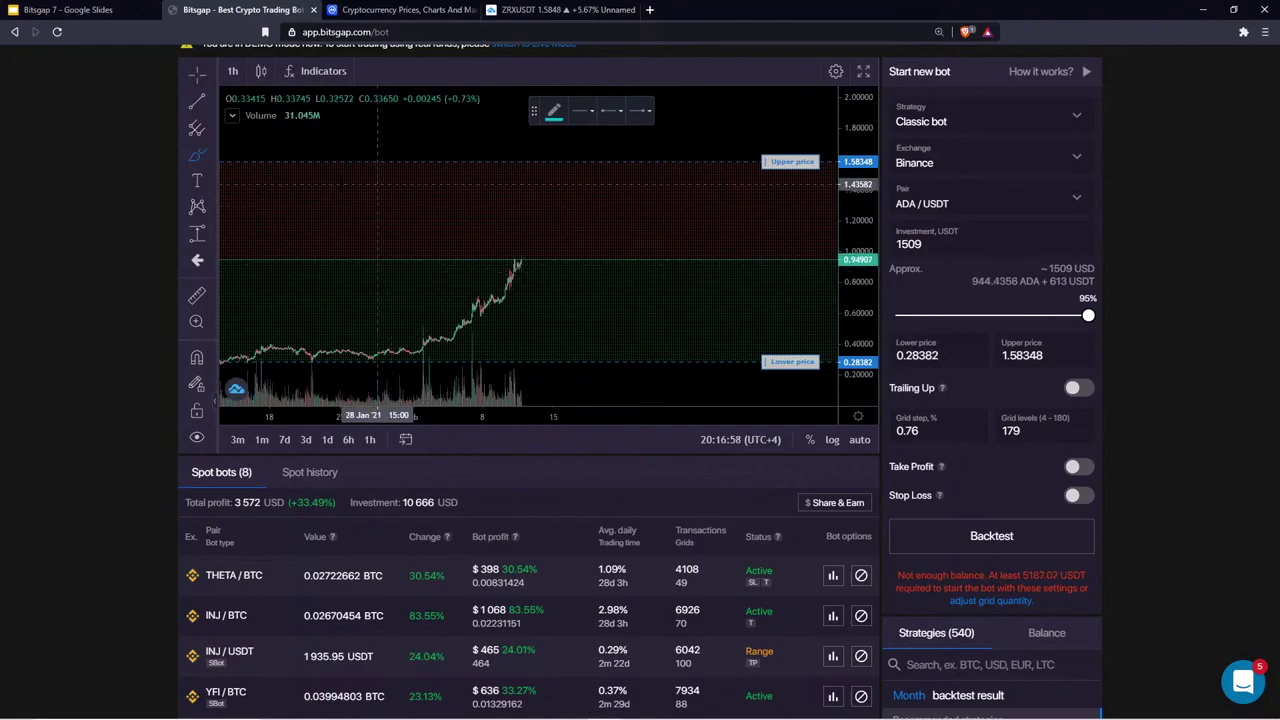
{"action": "mouse_move", "coordinate": [521, 266]}
{"action": "left_mouse_down"}
{"action": "mouse_move", "coordinate": [578, 250]}
{"action": "mouse_move", "coordinate": [610, 228]}
{"action": "mouse_move", "coordinate": [624, 180]}
{"action": "mouse_move", "coordinate": [608, 186]}
{"action": "mouse_move", "coordinate": [620, 198]}
{"action": "left_mouse_up"}
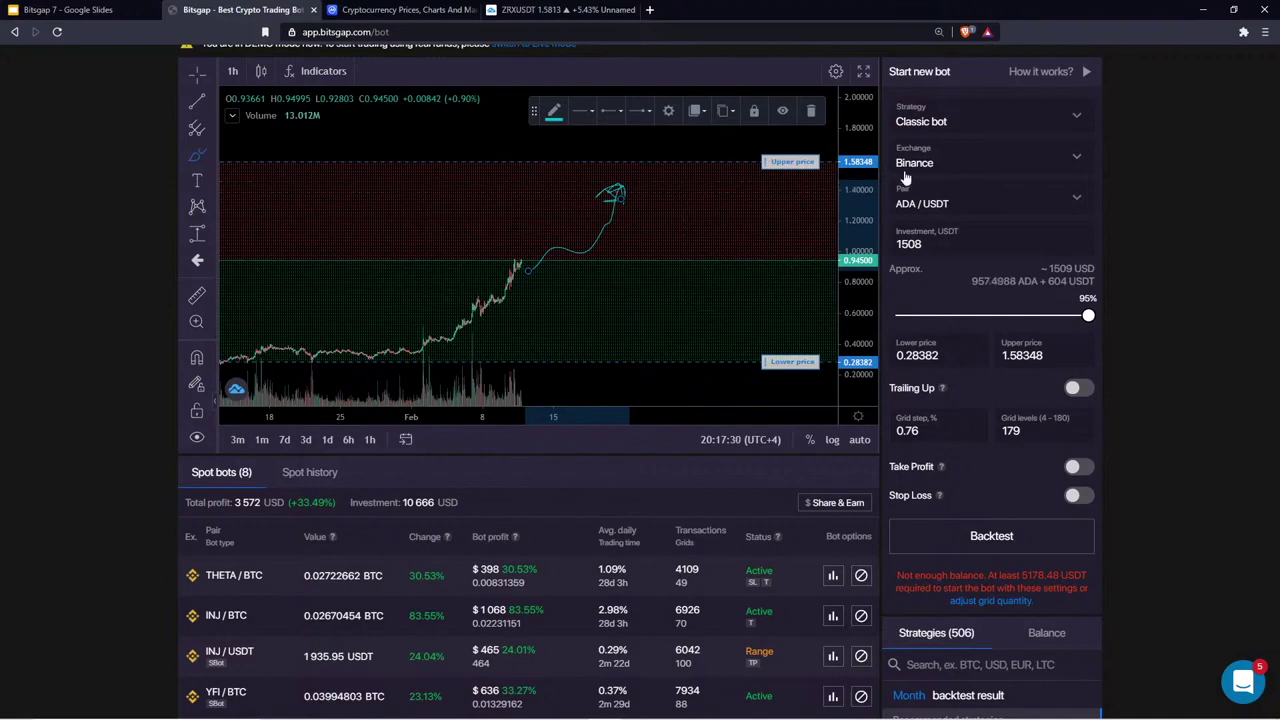
Set the bot strategy to SBot and brush a second rising arrow beside the first one on the ADA/USDT chart
{"action": "left_click", "coordinate": [903, 128]}
{"action": "left_click", "coordinate": [933, 154]}
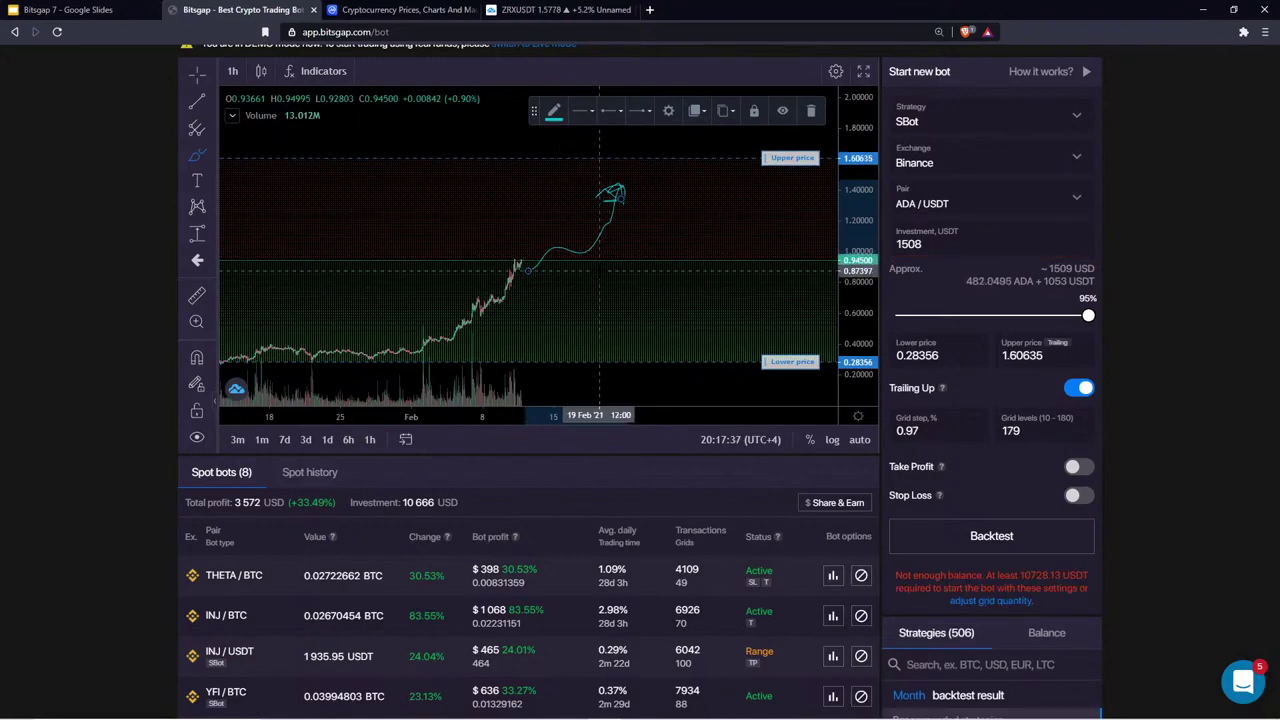
{"action": "mouse_move", "coordinate": [600, 268]}
{"action": "left_mouse_down"}
{"action": "mouse_move", "coordinate": [660, 190]}
{"action": "mouse_move", "coordinate": [657, 202]}
{"action": "left_mouse_up"}
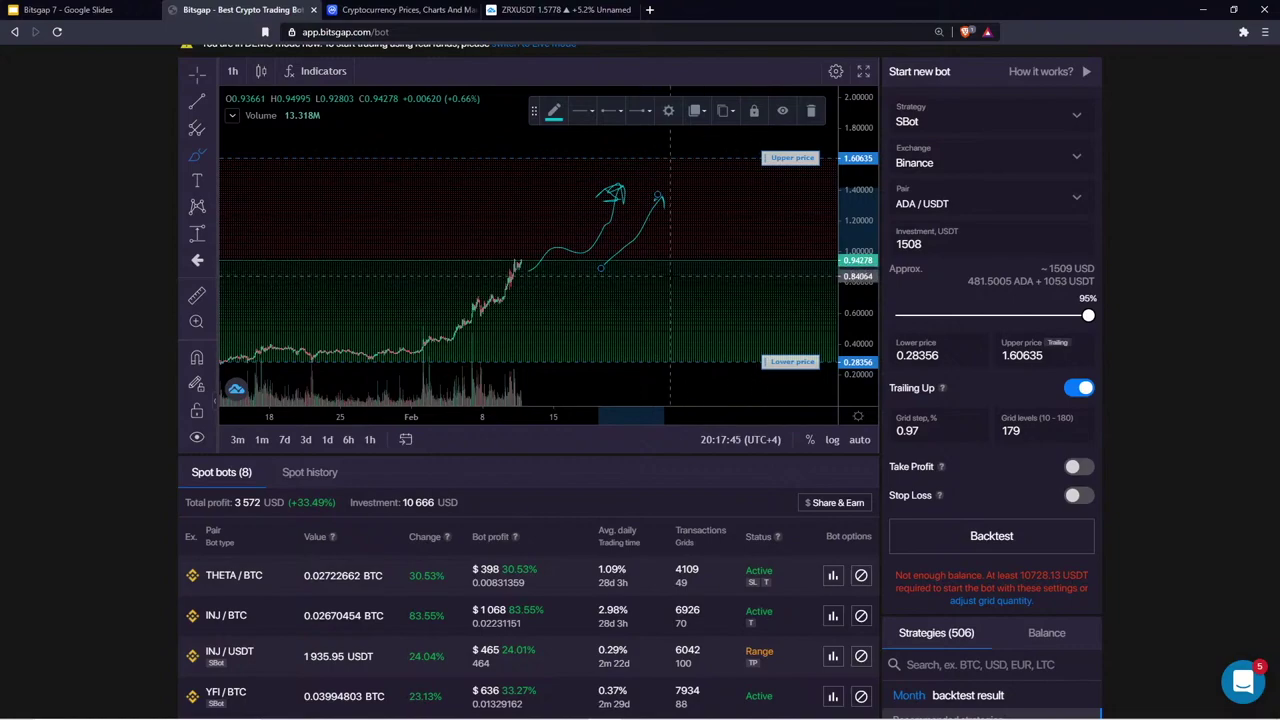
Handwrite 10 and a slash with the brush below the arrows, and delete the extra last stroke
{"action": "left_click", "coordinate": [670, 276]}
{"action": "mouse_move", "coordinate": [670, 278]}
{"action": "left_mouse_down"}
{"action": "mouse_move", "coordinate": [671, 306]}
{"action": "mouse_move", "coordinate": [702, 292]}
{"action": "mouse_move", "coordinate": [686, 283]}
{"action": "mouse_move", "coordinate": [721, 315]}
{"action": "mouse_move", "coordinate": [742, 312]}
{"action": "left_mouse_up"}
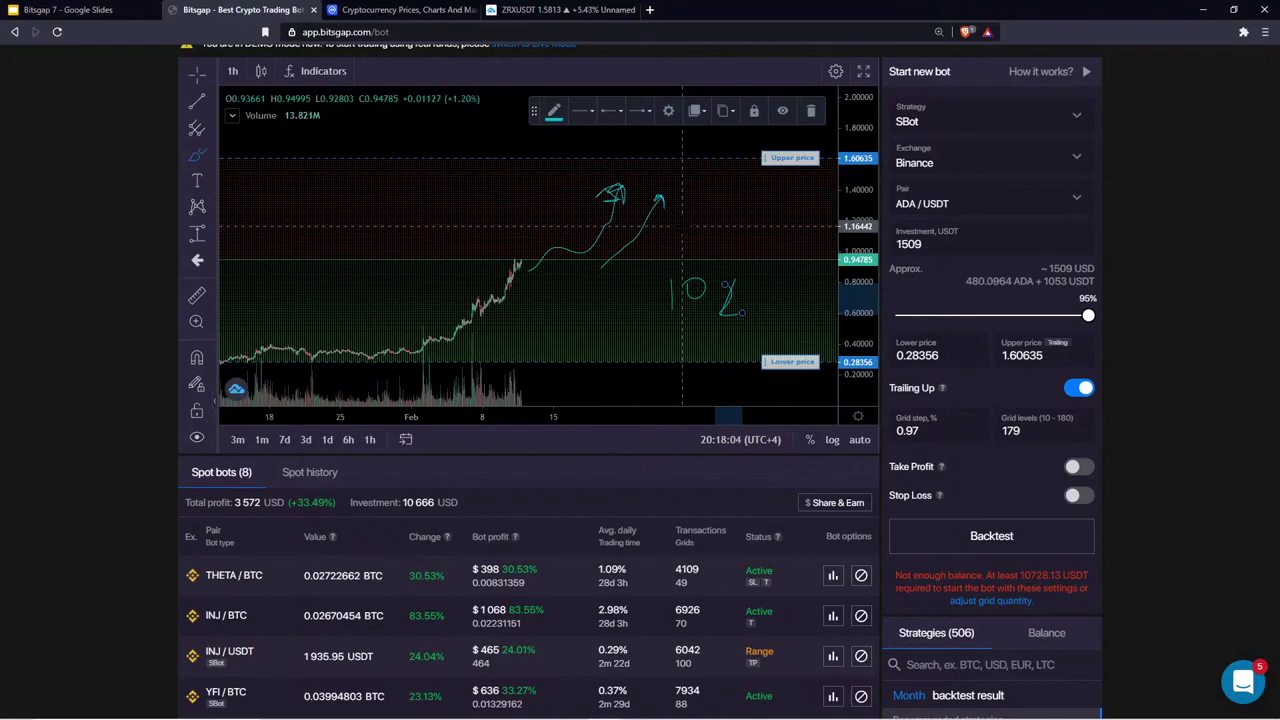
{"action": "left_click", "coordinate": [810, 111]}
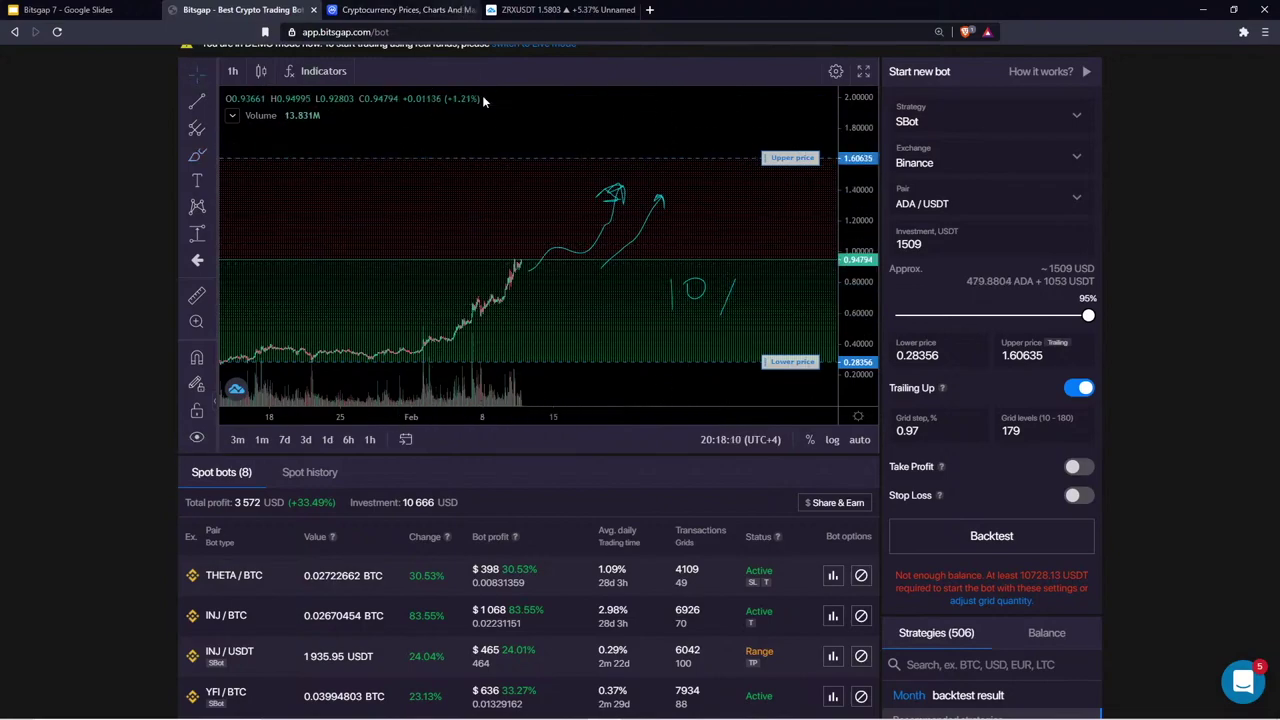
Switch to the Google Slides deck and present slide 16 comparing the SBot and Classic backtests on BAT/USDT
{"action": "left_click", "coordinate": [70, 9]}
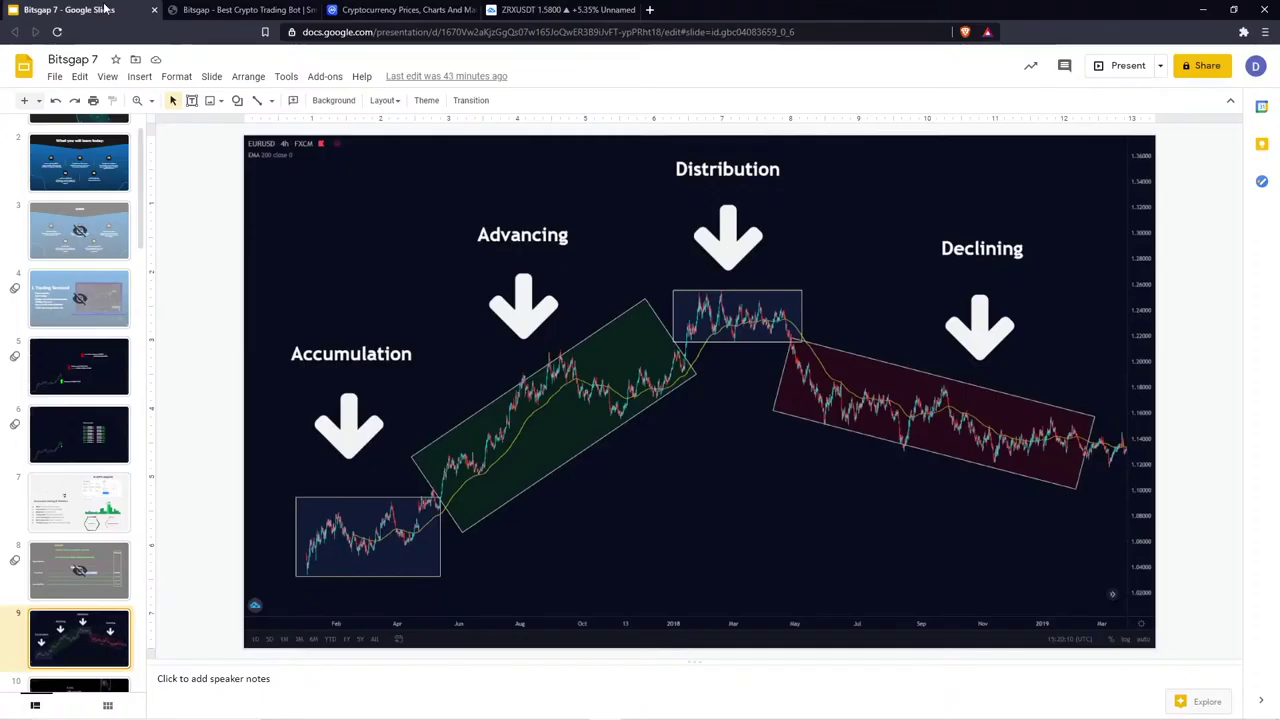
{"action": "scroll", "coordinate": [73, 412], "scroll_direction": "down", "scroll_amount": 6}
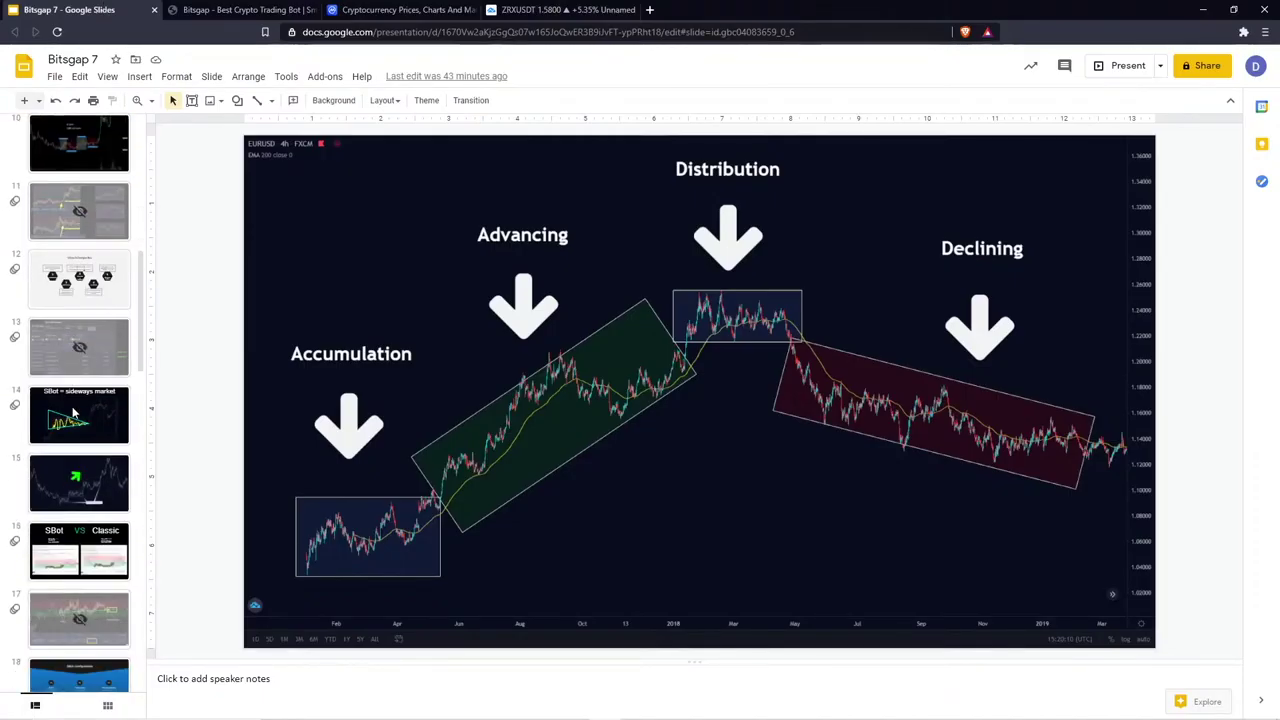
{"action": "scroll", "coordinate": [104, 505], "scroll_direction": "down", "scroll_amount": 1}
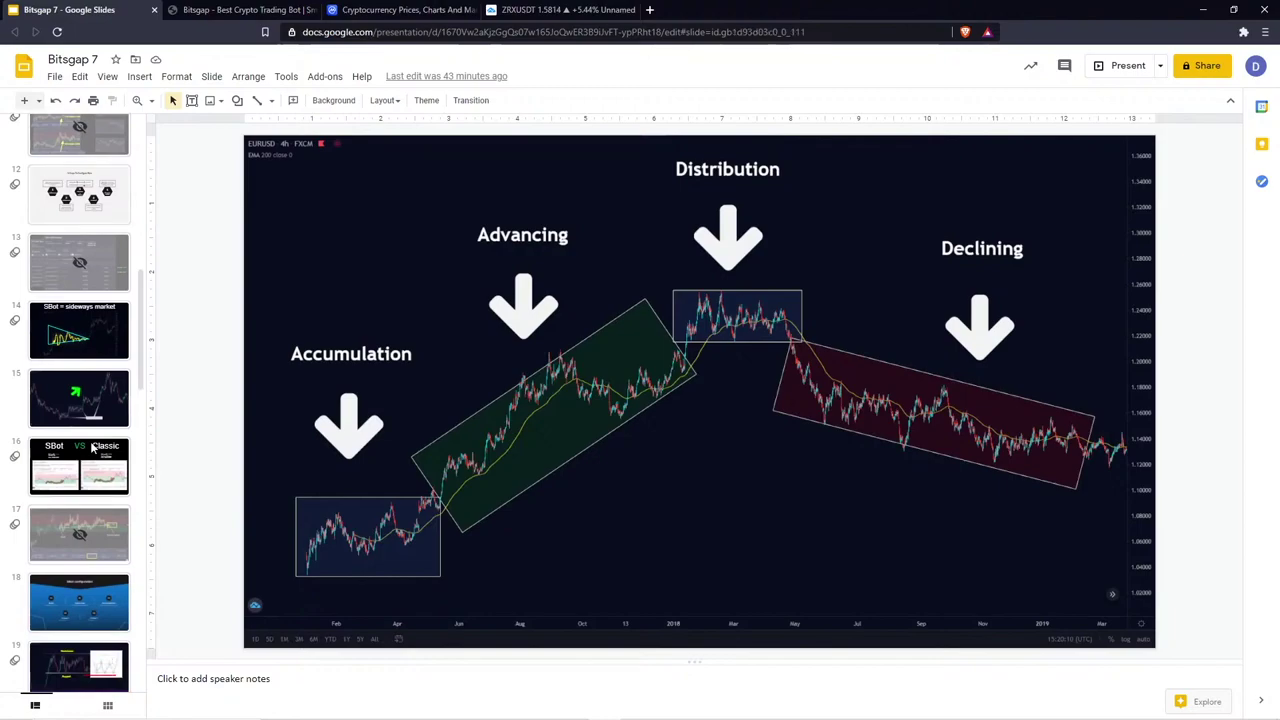
{"action": "left_click", "coordinate": [94, 448]}
{"action": "left_click", "coordinate": [1125, 65]}
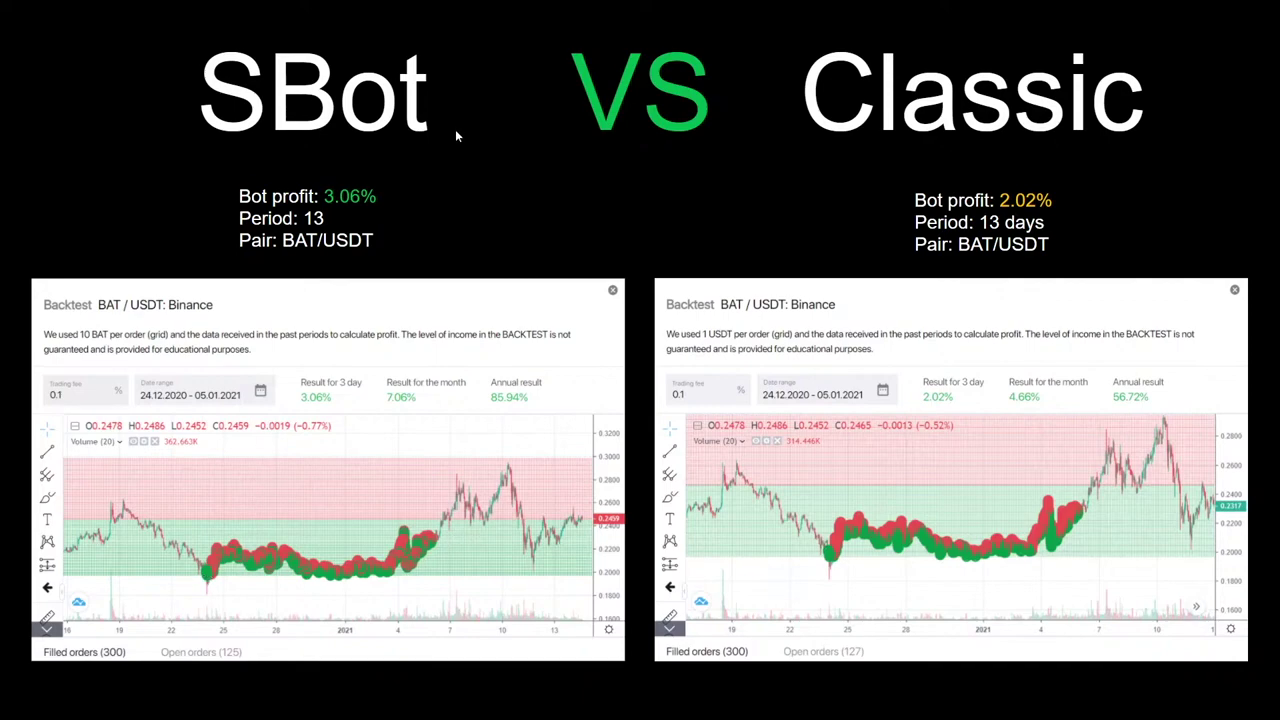
{"action": "key", "text": "Escape"}
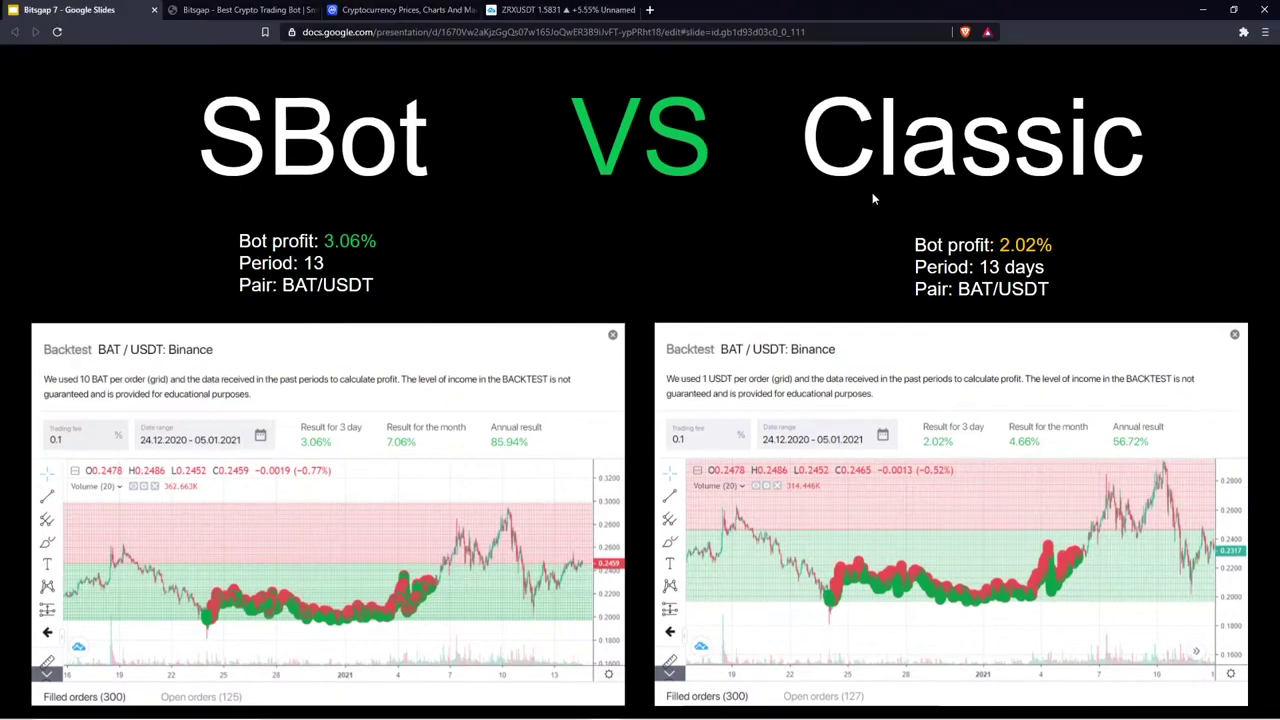
Present slide 21 and reveal both the SBot and Classic backtests on XRP/USDT, closing the slideshow when done
{"action": "scroll", "coordinate": [50, 490], "scroll_direction": "down", "scroll_amount": 3}
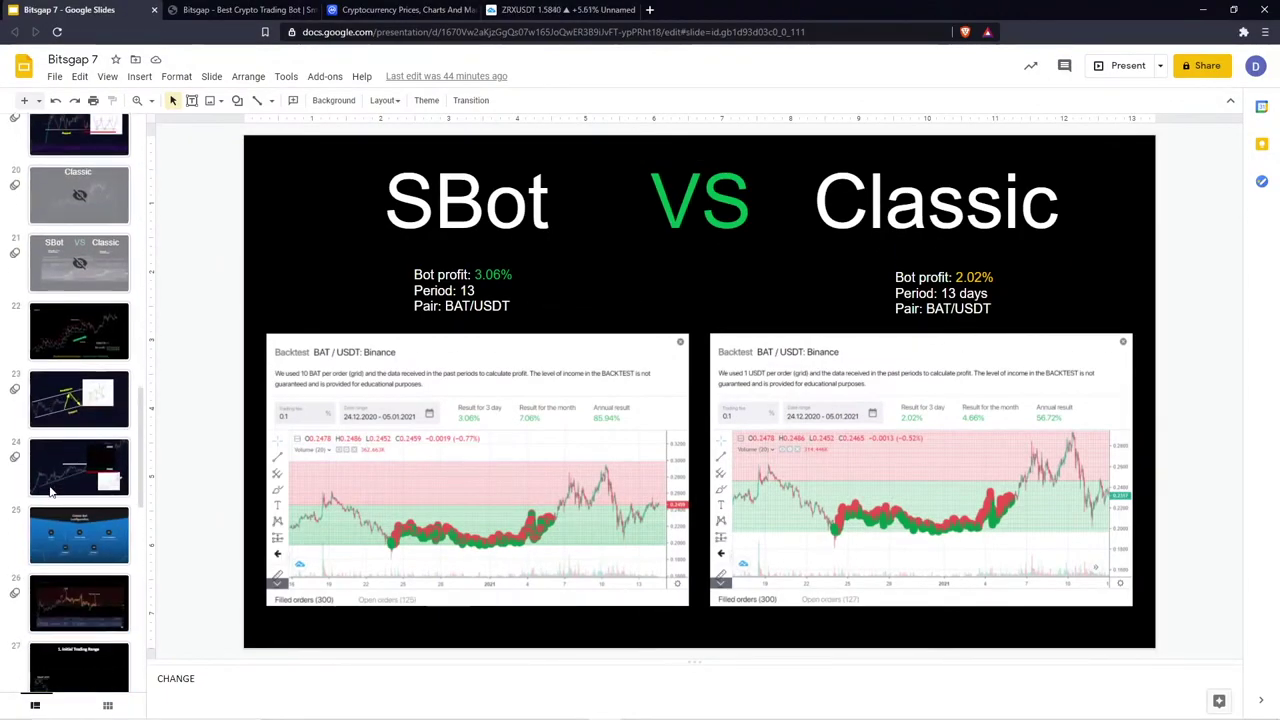
{"action": "scroll", "coordinate": [50, 490], "scroll_direction": "up", "scroll_amount": 5}
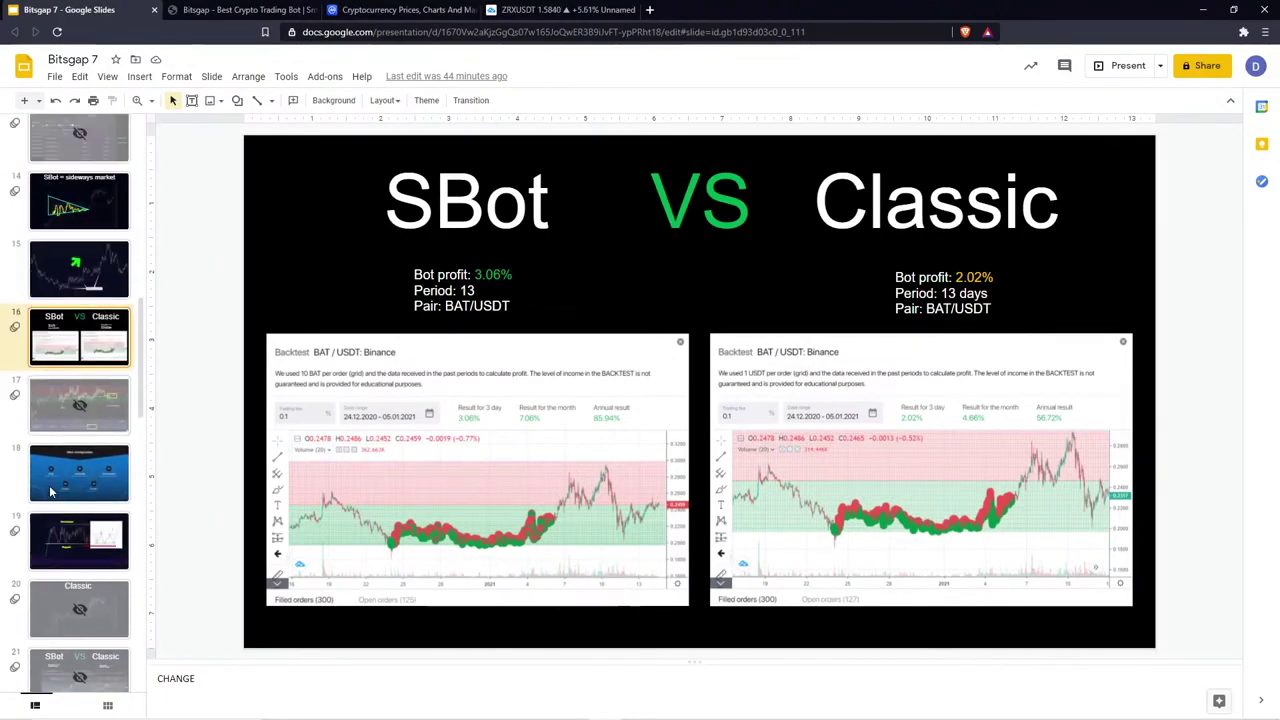
{"action": "scroll", "coordinate": [50, 490], "scroll_direction": "down", "scroll_amount": 5}
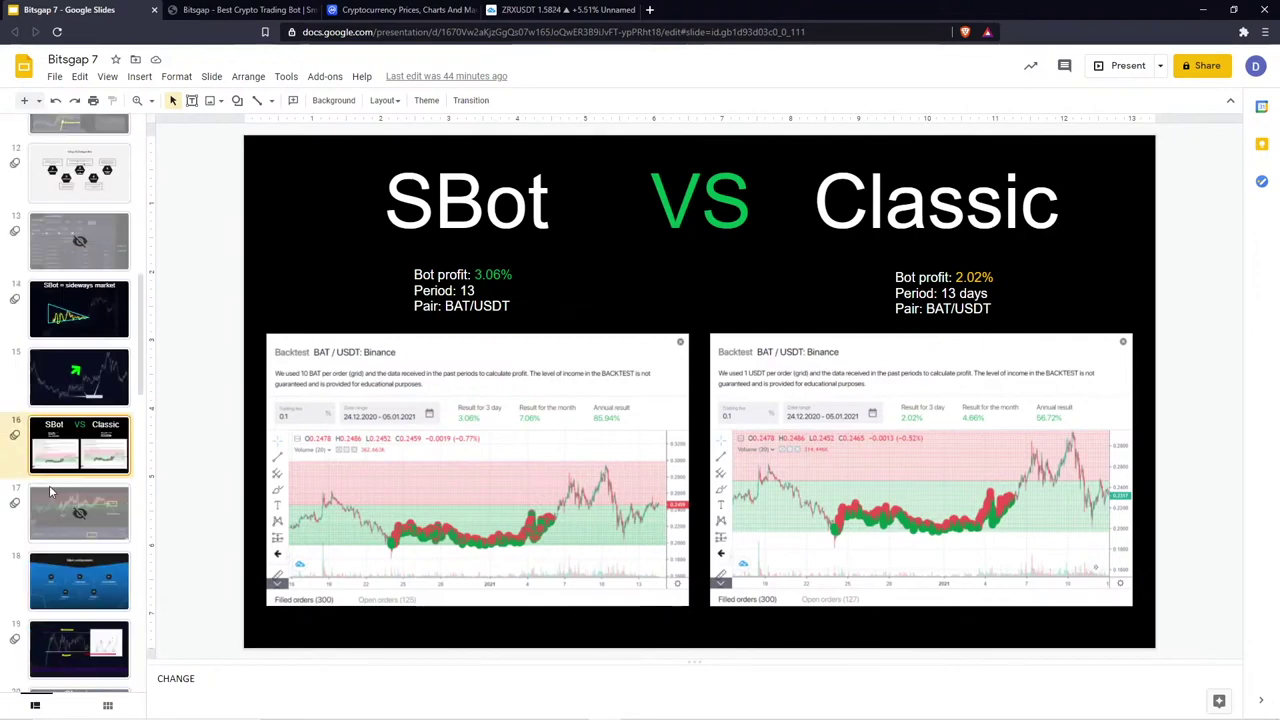
{"action": "left_click", "coordinate": [50, 485]}
{"action": "left_click", "coordinate": [1128, 65]}
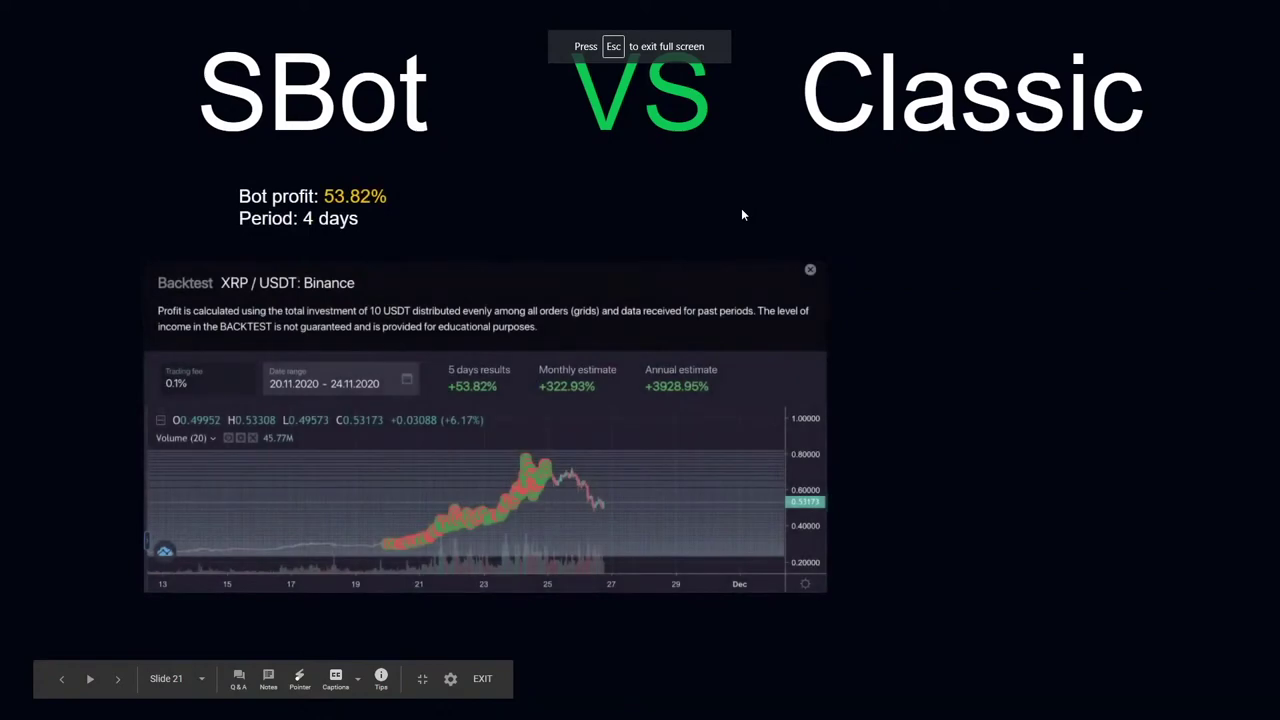
{"action": "key", "text": "Right"}
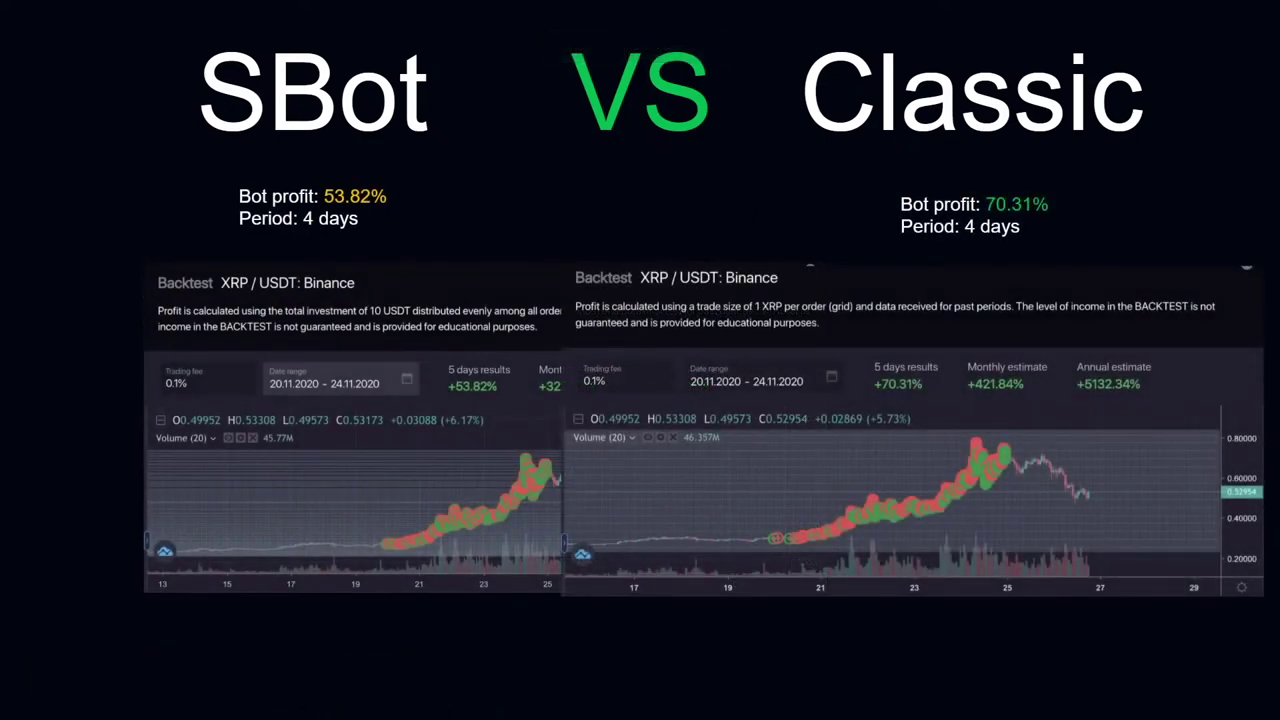
{"action": "key", "text": "Left"}
{"action": "key", "text": "Escape"}
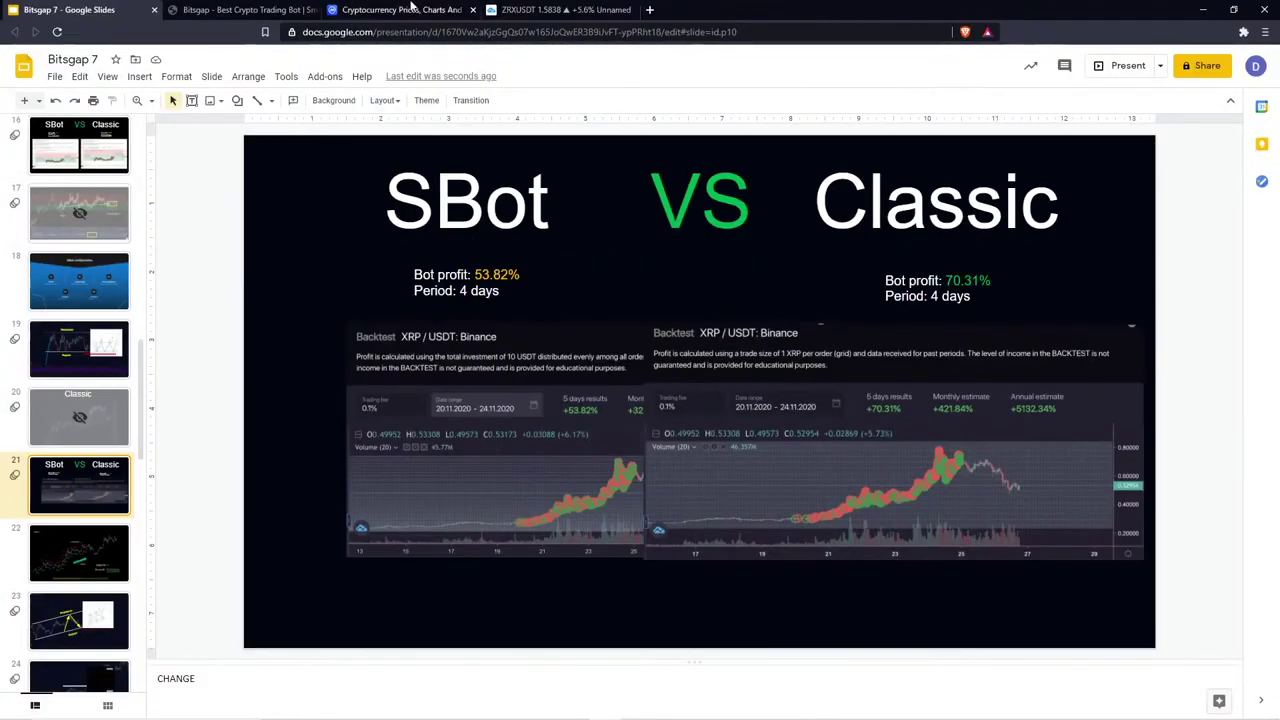
Switch to Bitsgap, set the ADA/USDT SBot's grid levels to 100, and run the backtest
{"action": "left_click", "coordinate": [240, 10]}
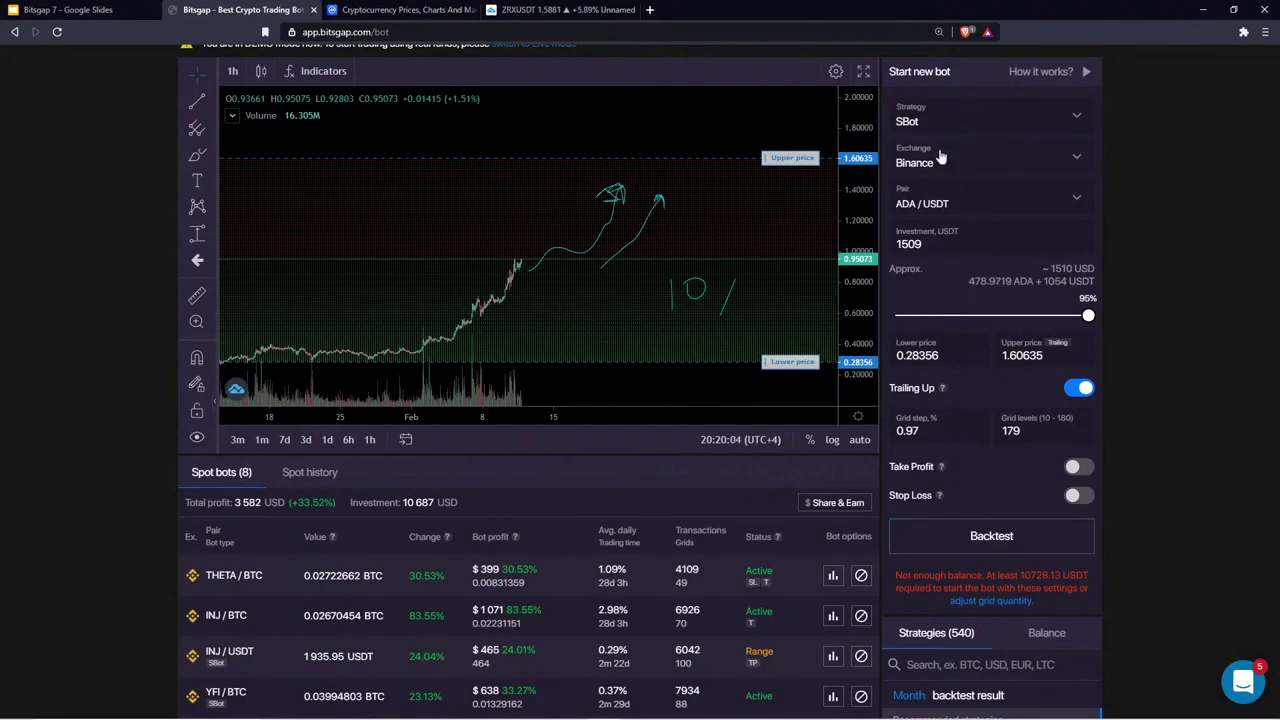
{"action": "left_click", "coordinate": [928, 430]}
{"action": "key", "text": "Tab"}
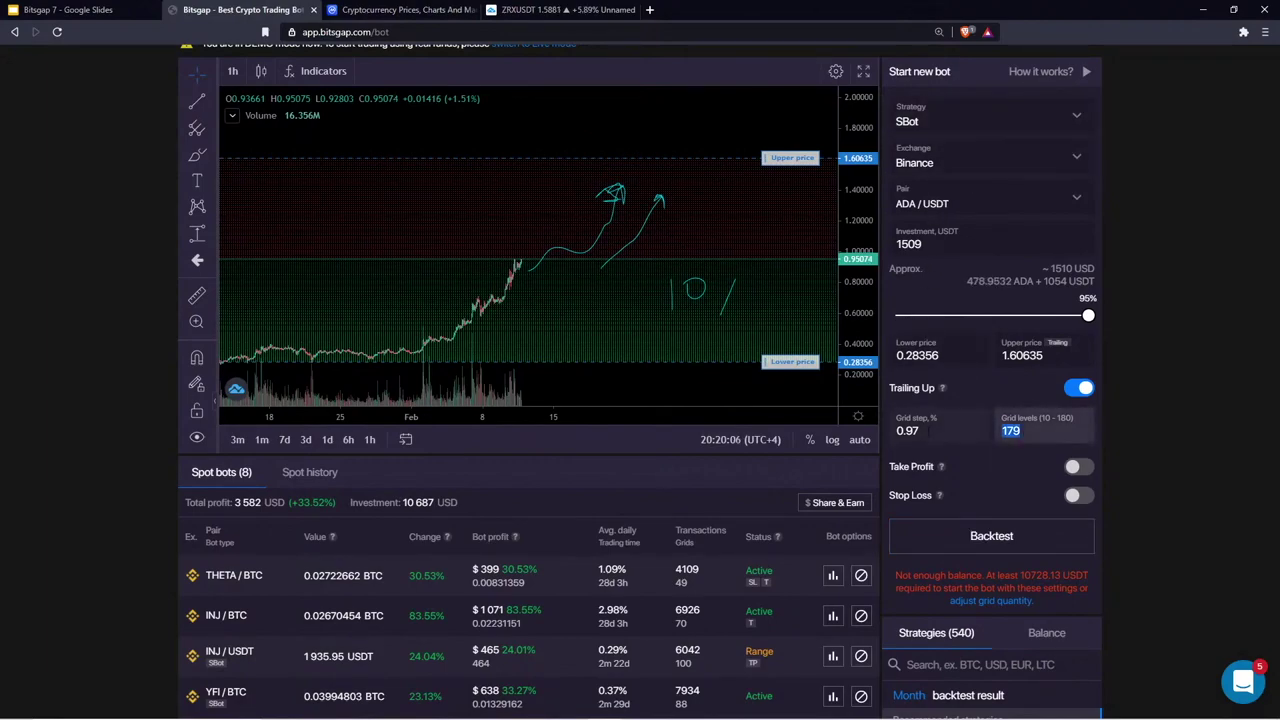
{"action": "type", "text": "100"}
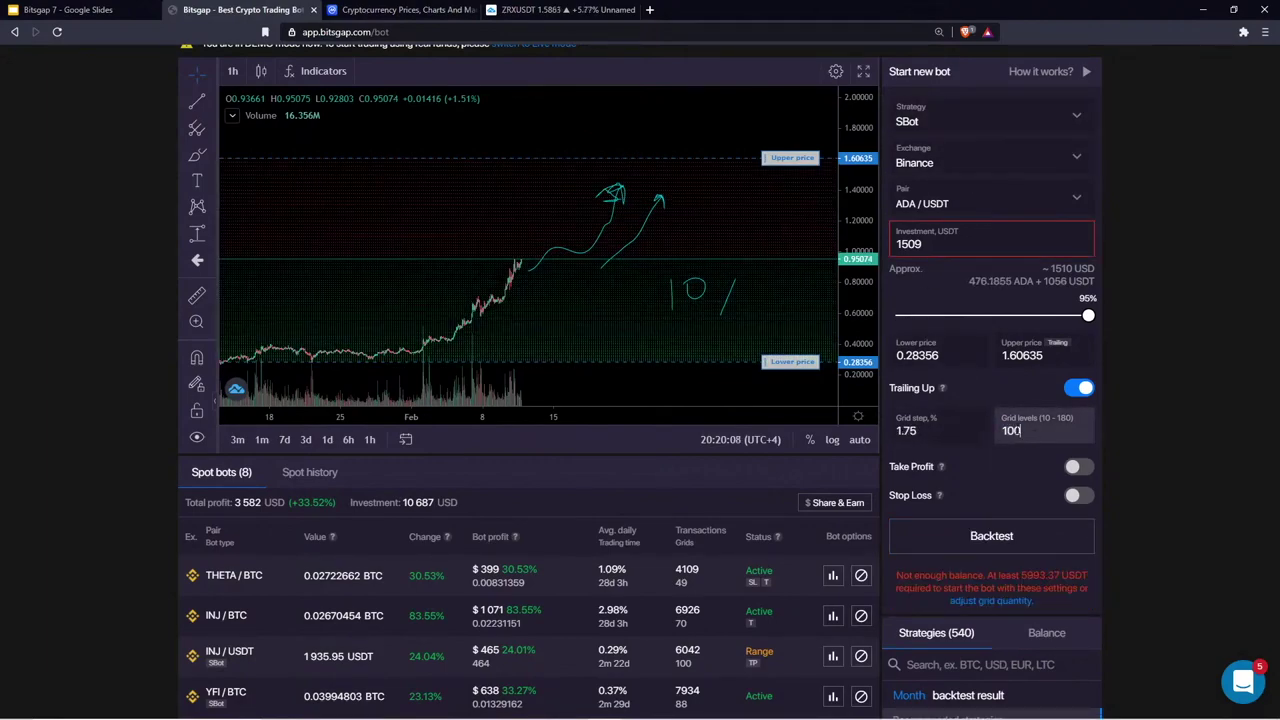
{"action": "left_click", "coordinate": [1016, 540]}
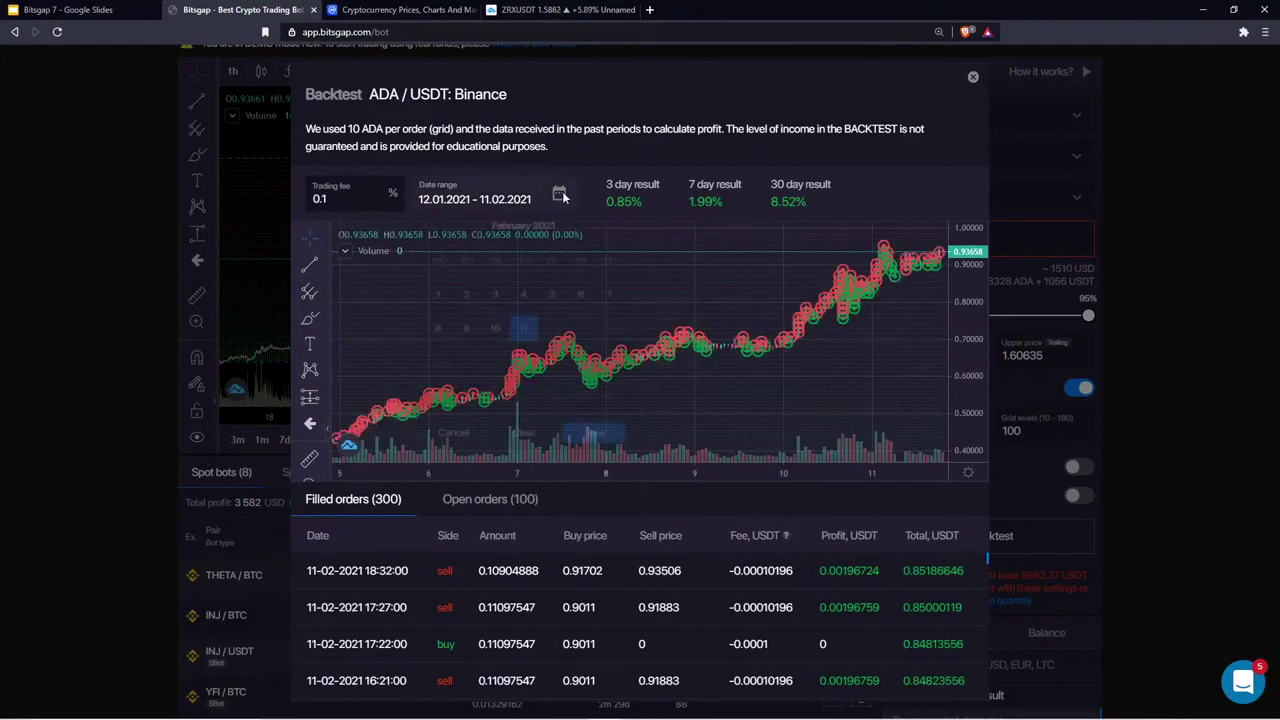
Set the backtest date range to 12.01.2021 - 11.02.2021, save it, and view the result over a longer stretch of the chart
{"action": "left_click", "coordinate": [556, 197]}
{"action": "left_click", "coordinate": [427, 230]}
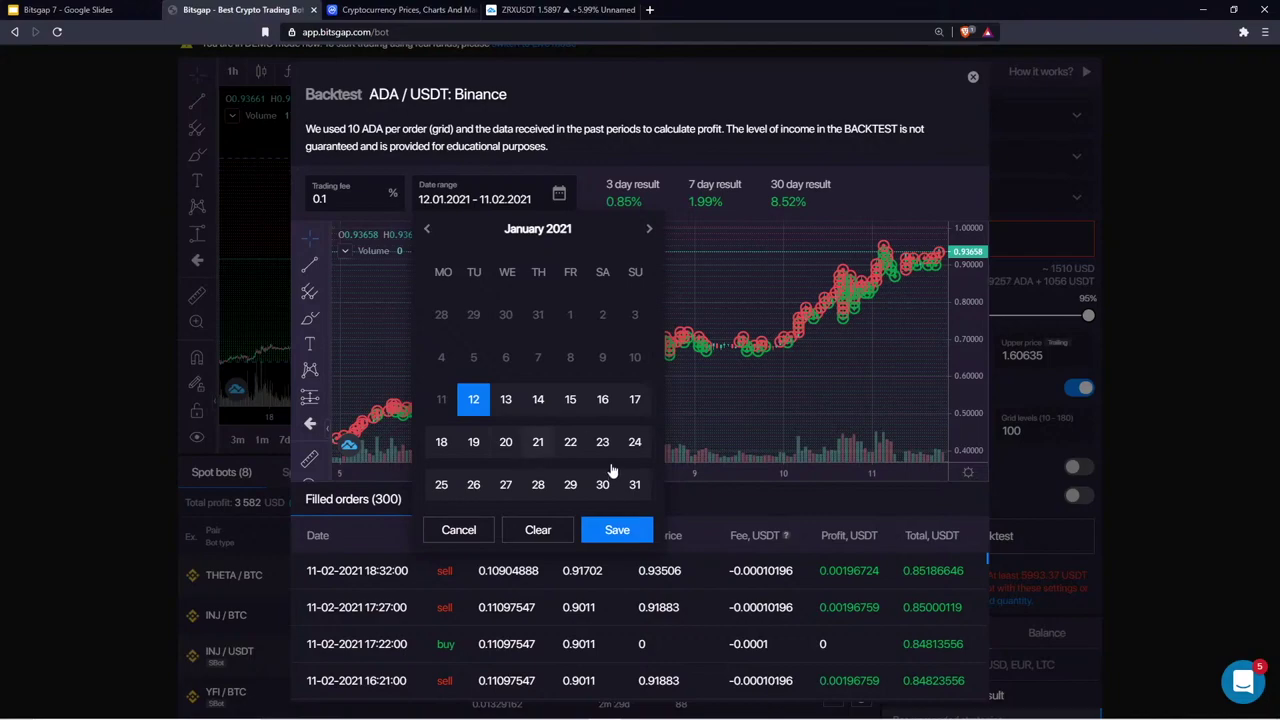
{"action": "left_click", "coordinate": [648, 230]}
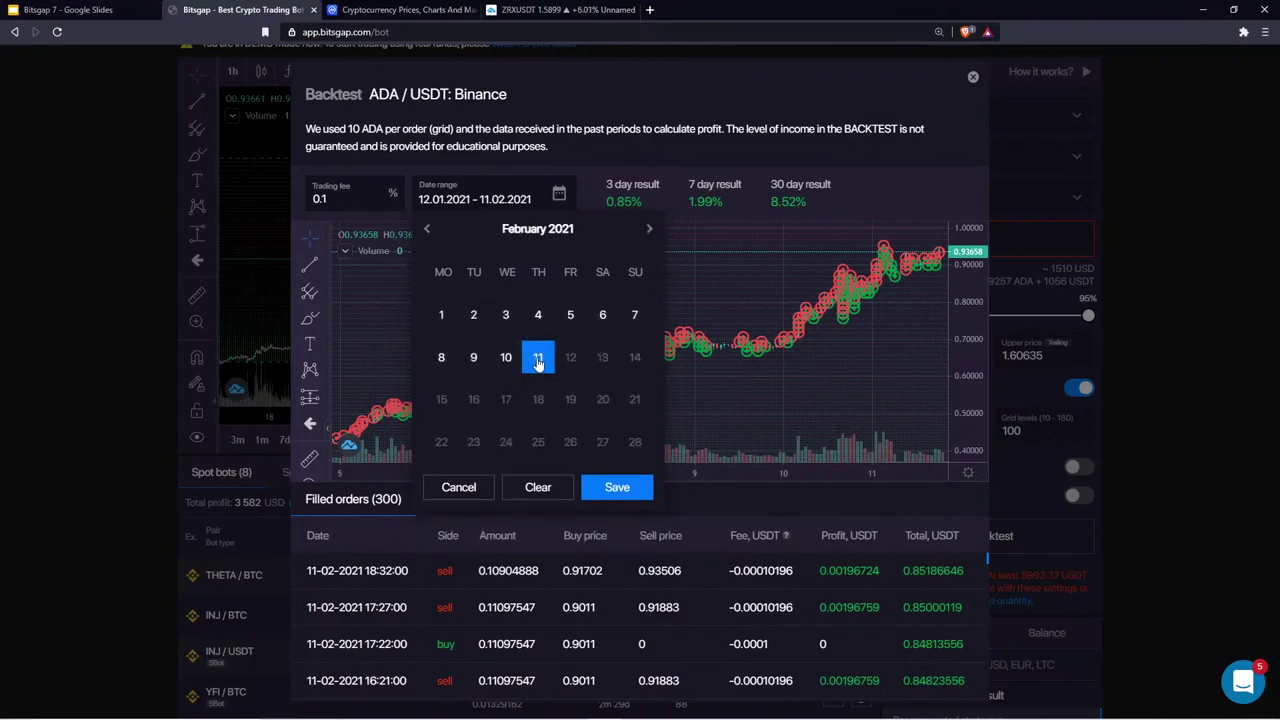
{"action": "left_click", "coordinate": [426, 229]}
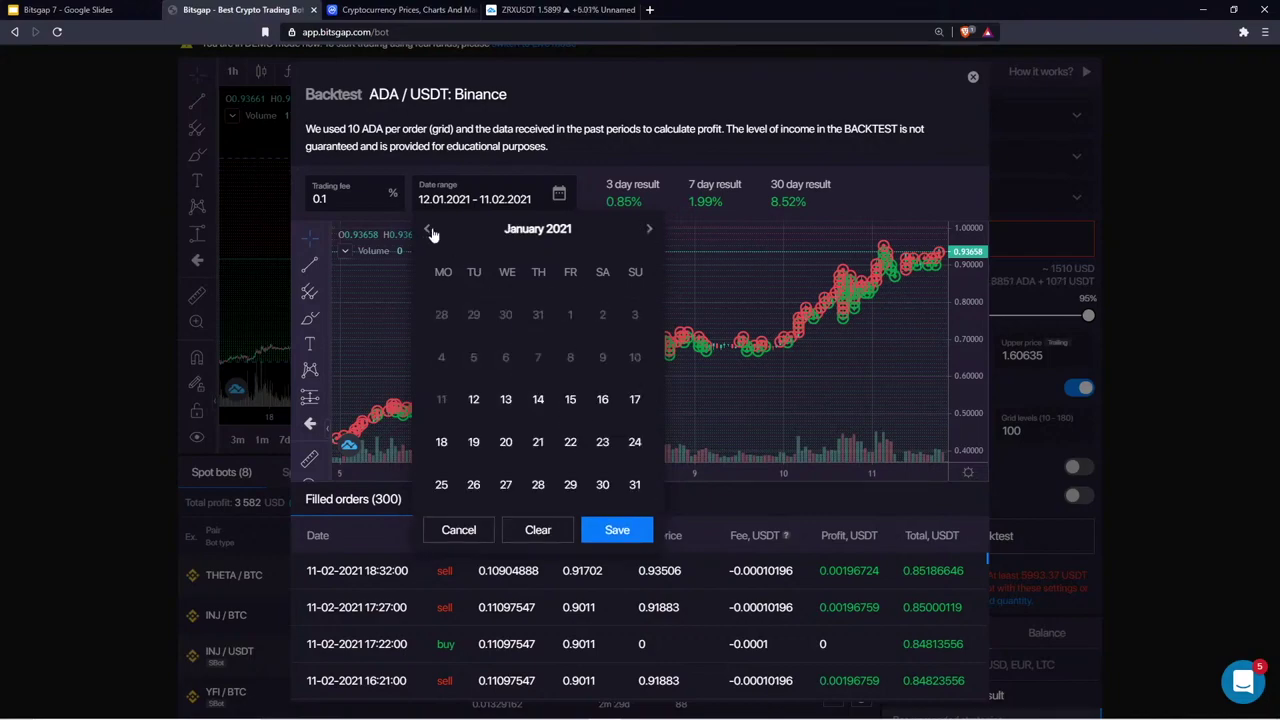
{"action": "left_click", "coordinate": [473, 399]}
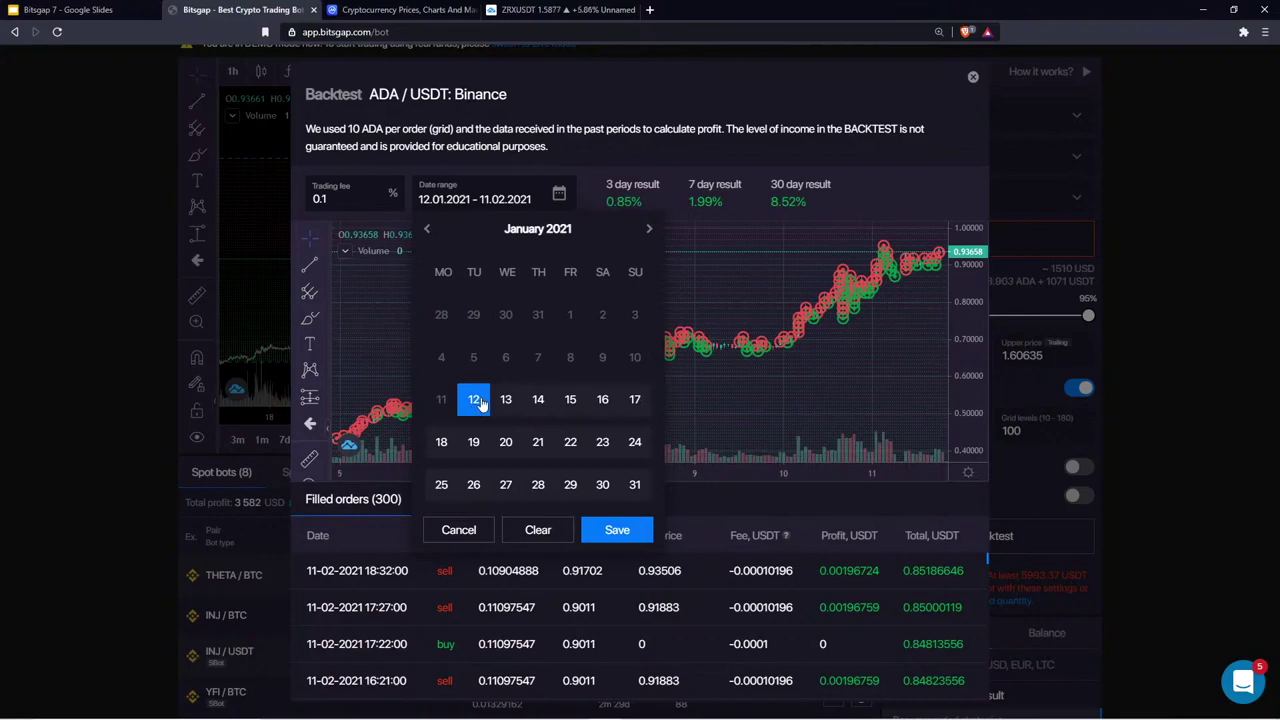
{"action": "left_click", "coordinate": [648, 232]}
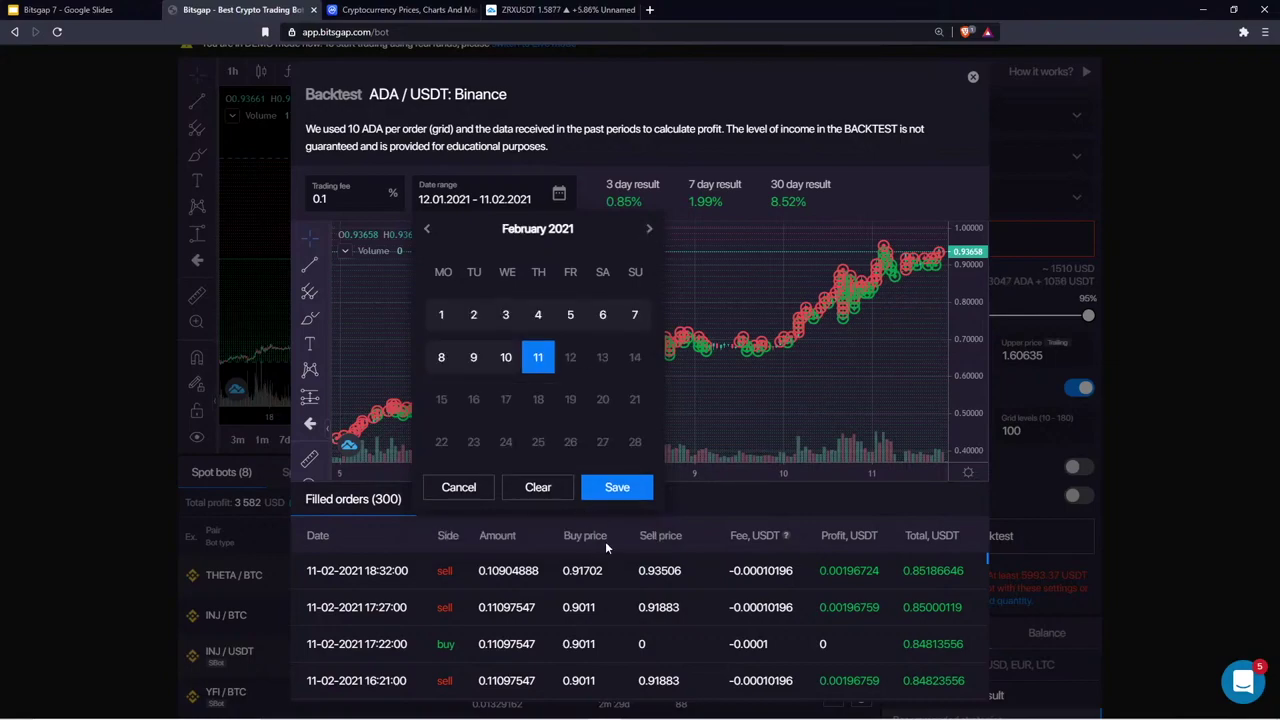
{"action": "left_click", "coordinate": [612, 486]}
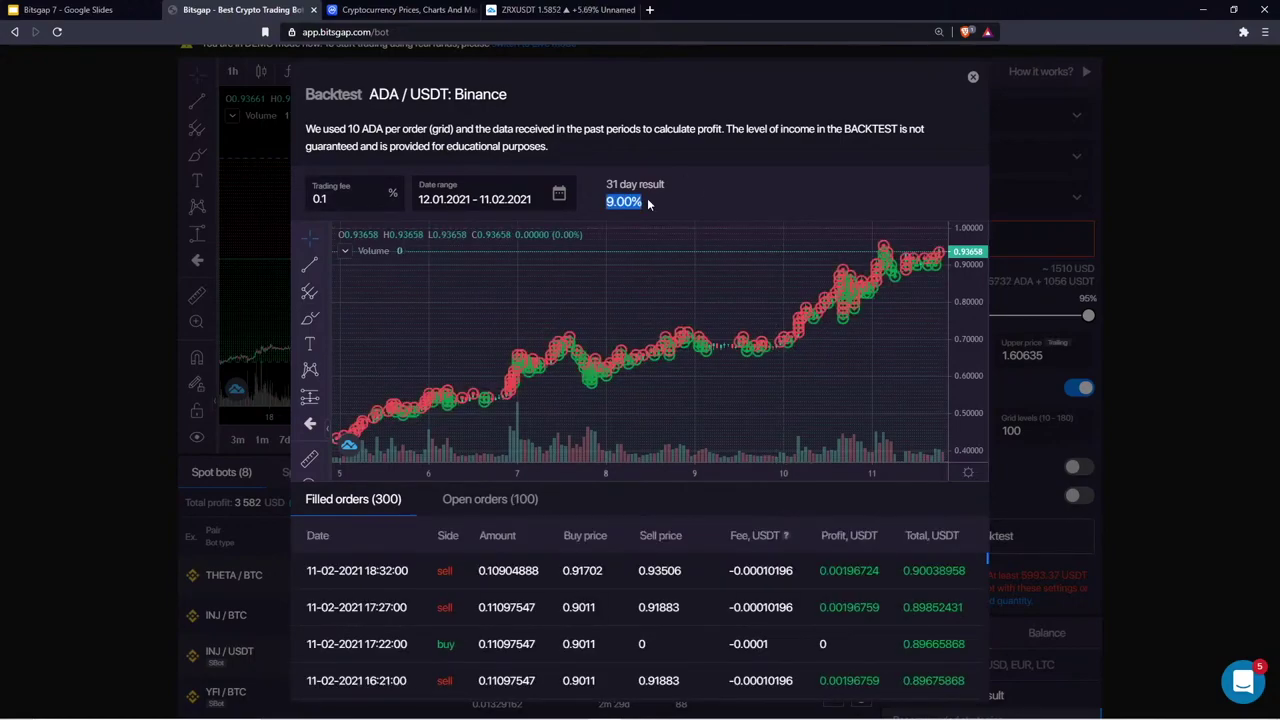
{"action": "scroll", "coordinate": [654, 347], "scroll_direction": "down", "scroll_amount": 2}
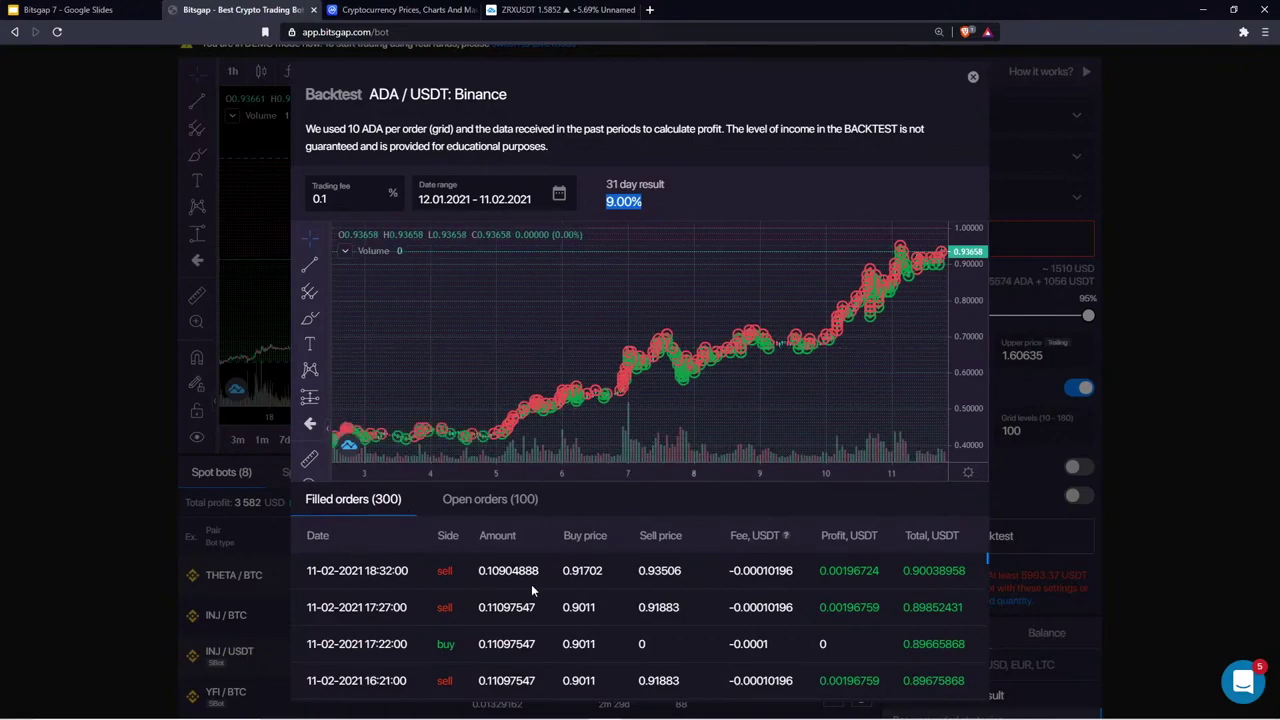
Review the filled orders and the longer run of trade markers in the ADA/USDT backtest
{"action": "scroll", "coordinate": [537, 662], "scroll_direction": "down", "scroll_amount": 1}
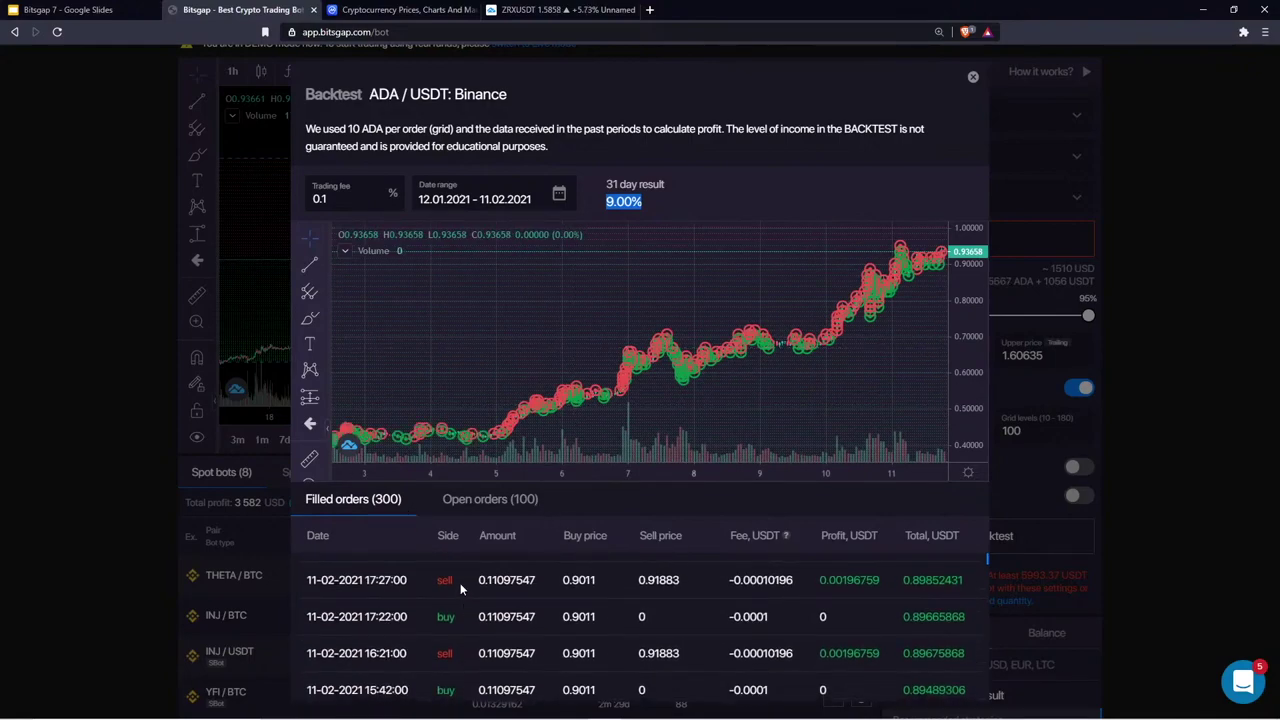
{"action": "scroll", "coordinate": [461, 579], "scroll_direction": "up", "scroll_amount": 1}
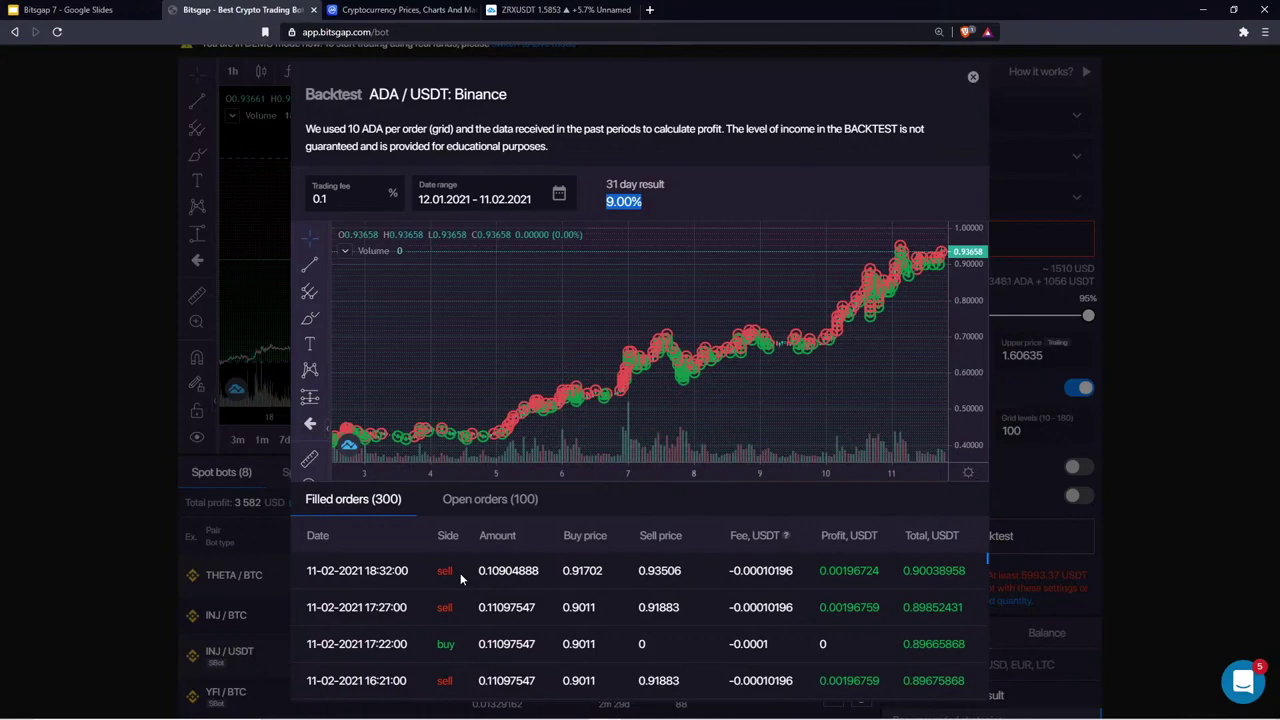
{"action": "left_click_drag", "start_coordinate": [369, 94], "coordinate": [448, 94]}
{"action": "scroll", "coordinate": [660, 326], "scroll_direction": "down", "scroll_amount": 8}
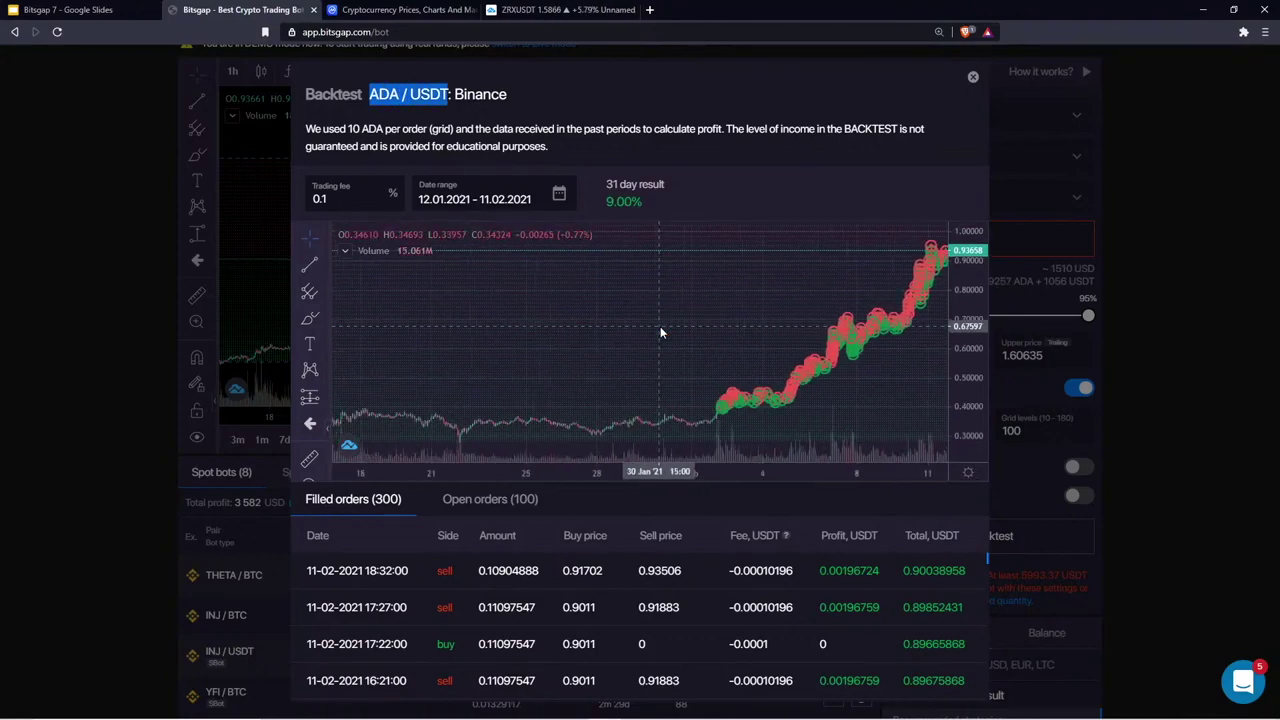
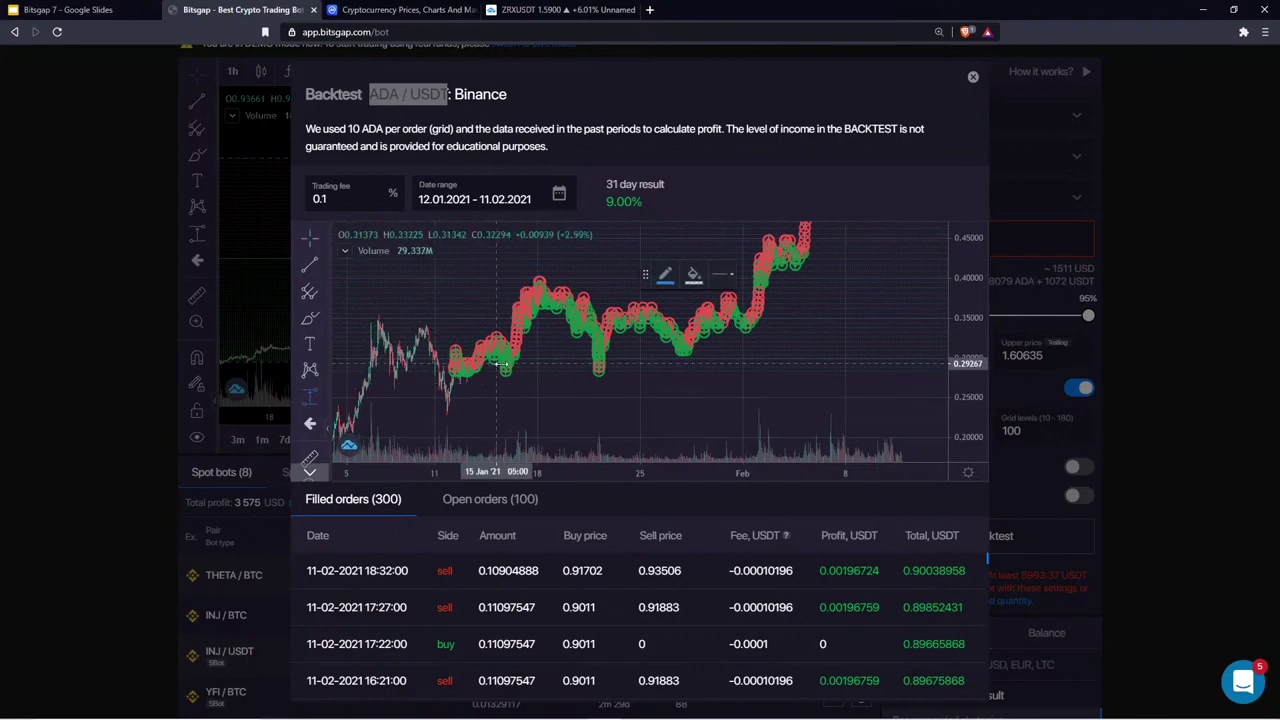
Measure the mid-January ADA price drop after the already measured rise, then delete both price range measurements from the backtest chart
{"action": "mouse_move", "coordinate": [500, 368]}
{"action": "left_mouse_down"}
{"action": "mouse_move", "coordinate": [540, 279]}
{"action": "mouse_move", "coordinate": [605, 373]}
{"action": "left_mouse_up"}
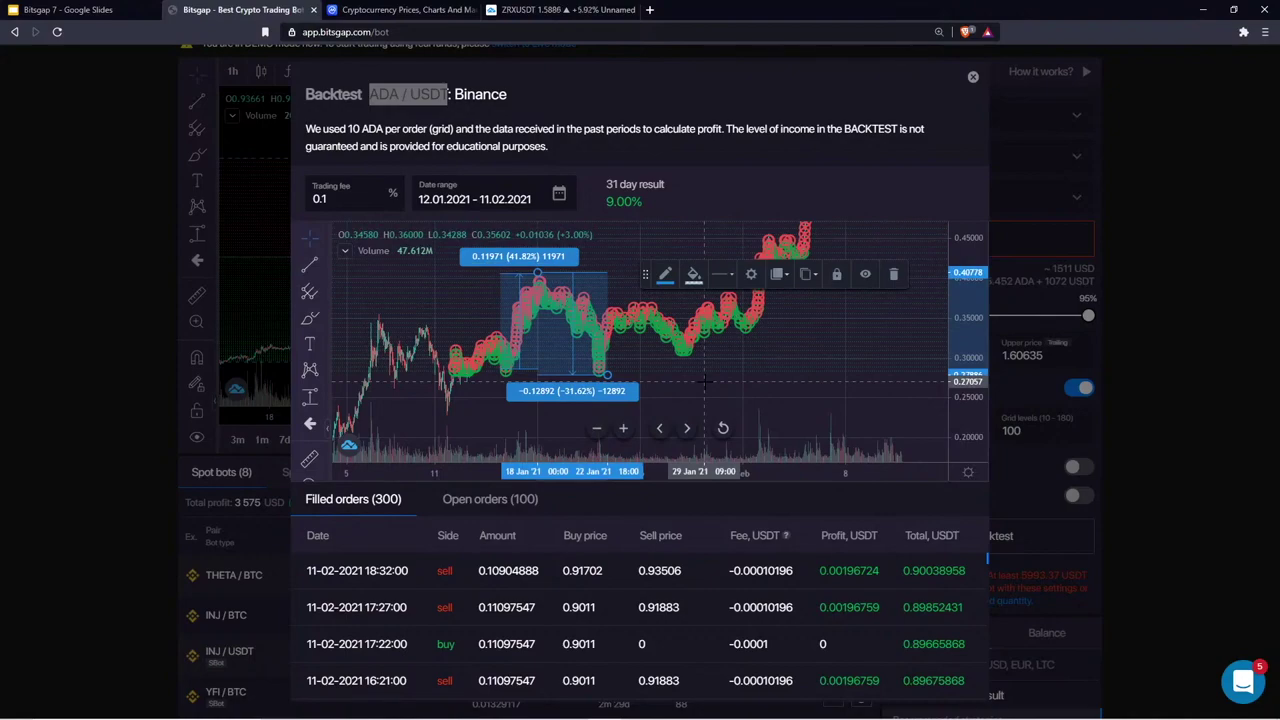
{"action": "left_click", "coordinate": [893, 274]}
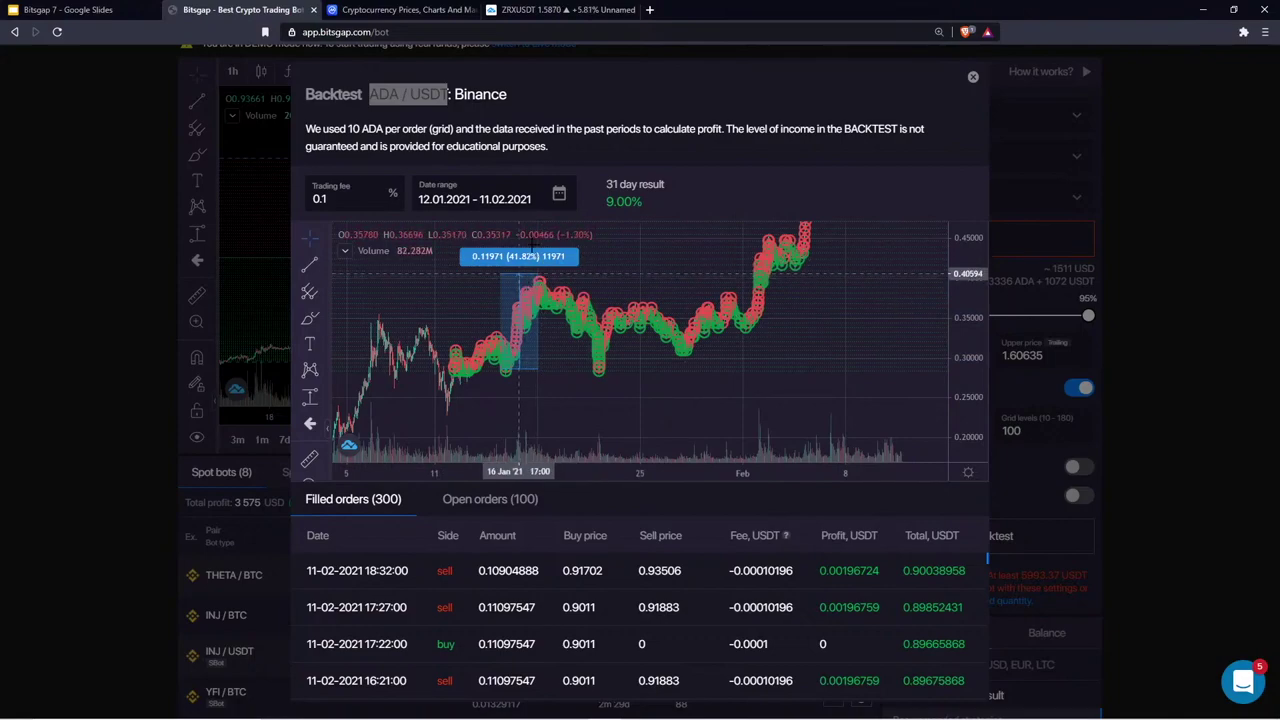
{"action": "left_click", "coordinate": [533, 257]}
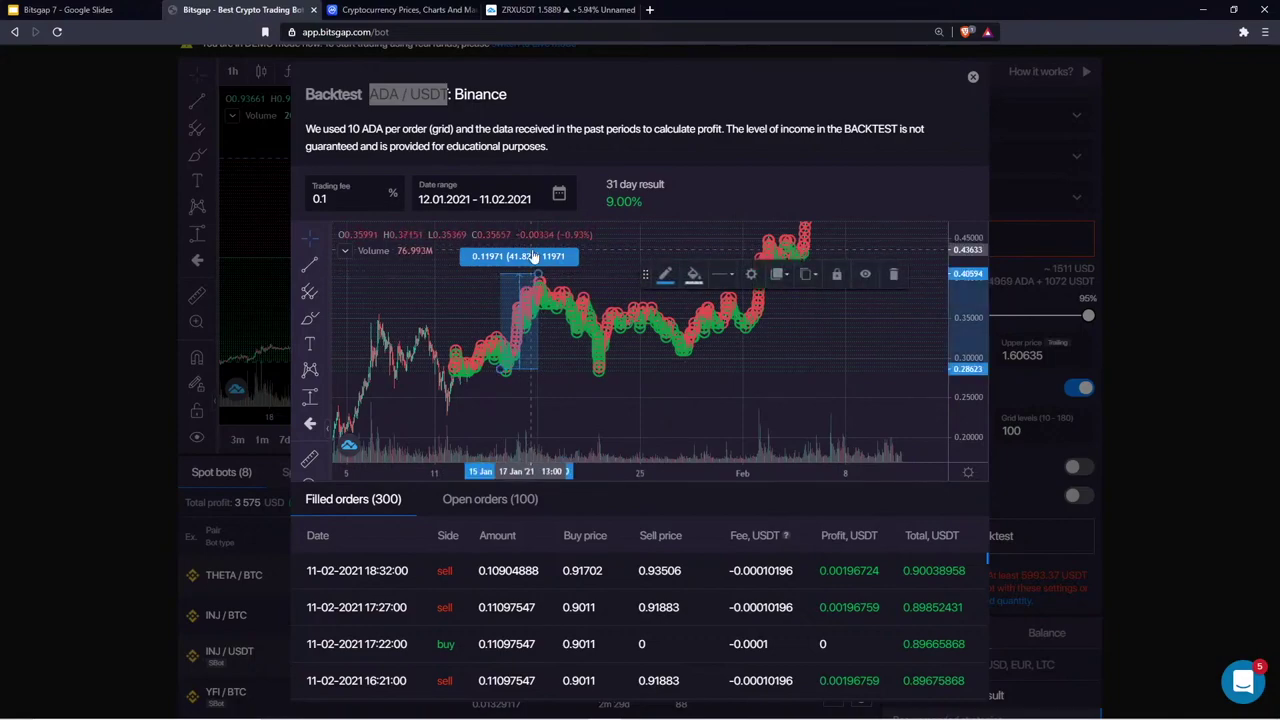
{"action": "left_click", "coordinate": [893, 274]}
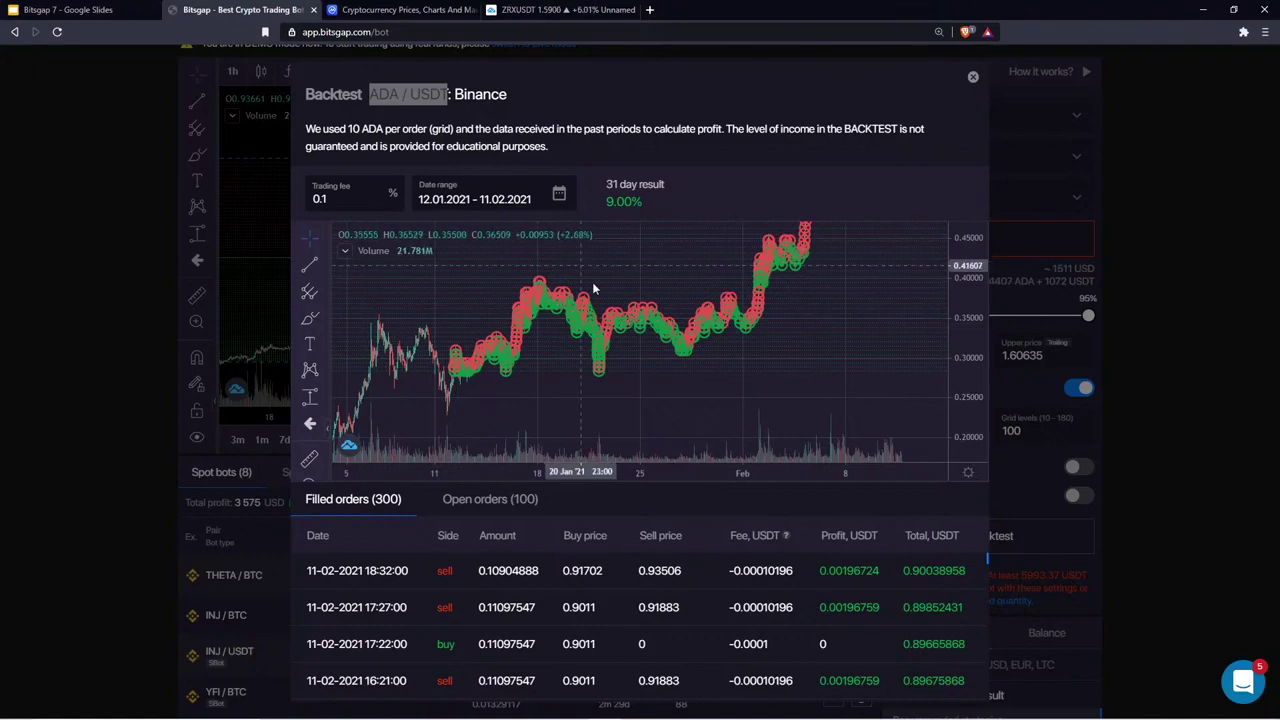
Examine the backtest trades from mid-January into the February rally, then close the ADA/USDT backtest
{"action": "scroll", "coordinate": [610, 363], "scroll_direction": "down", "scroll_amount": 2}
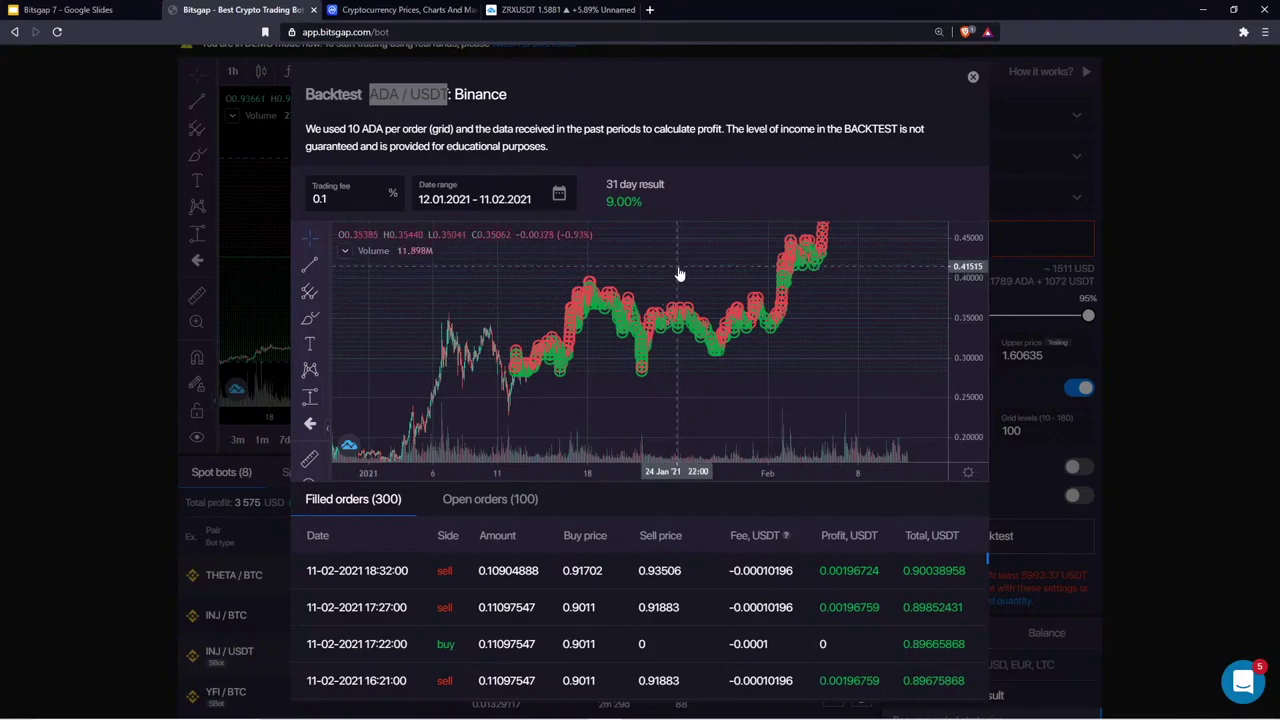
{"action": "left_click_drag", "start_coordinate": [680, 274], "coordinate": [566, 309]}
{"action": "left_click_drag", "start_coordinate": [962, 263], "coordinate": [826, 313]}
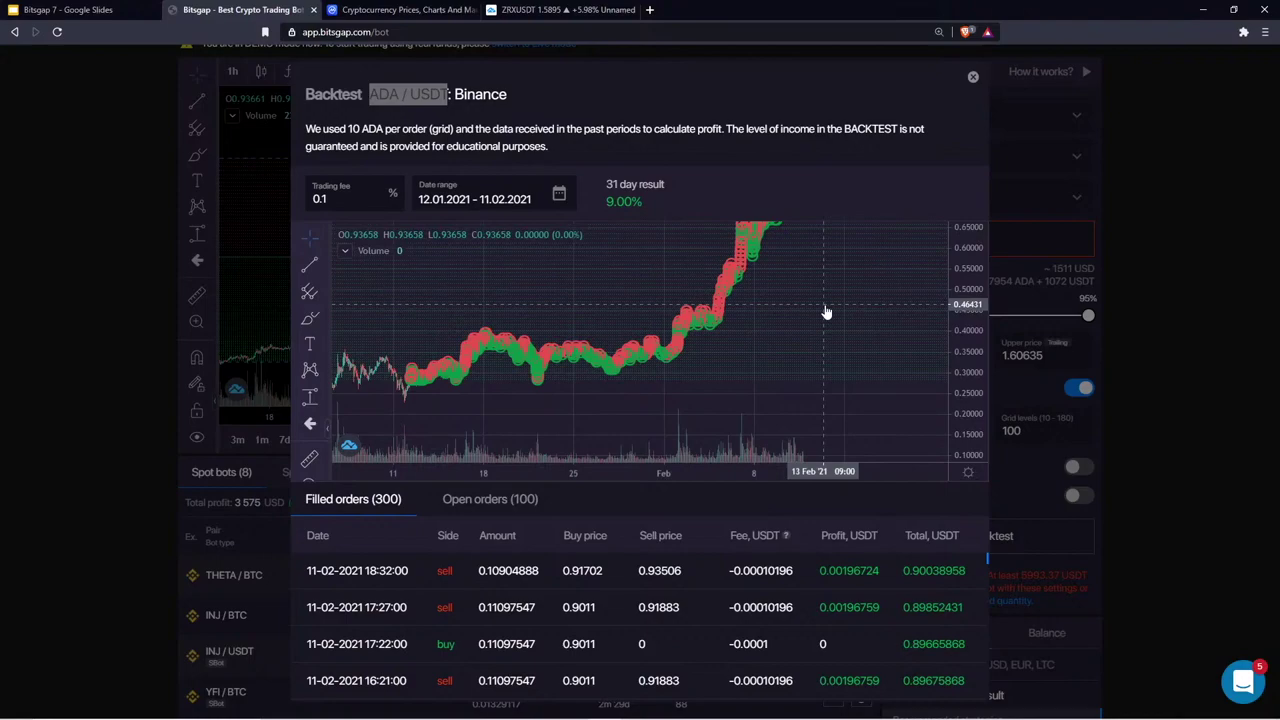
{"action": "left_click_drag", "start_coordinate": [964, 382], "coordinate": [780, 331]}
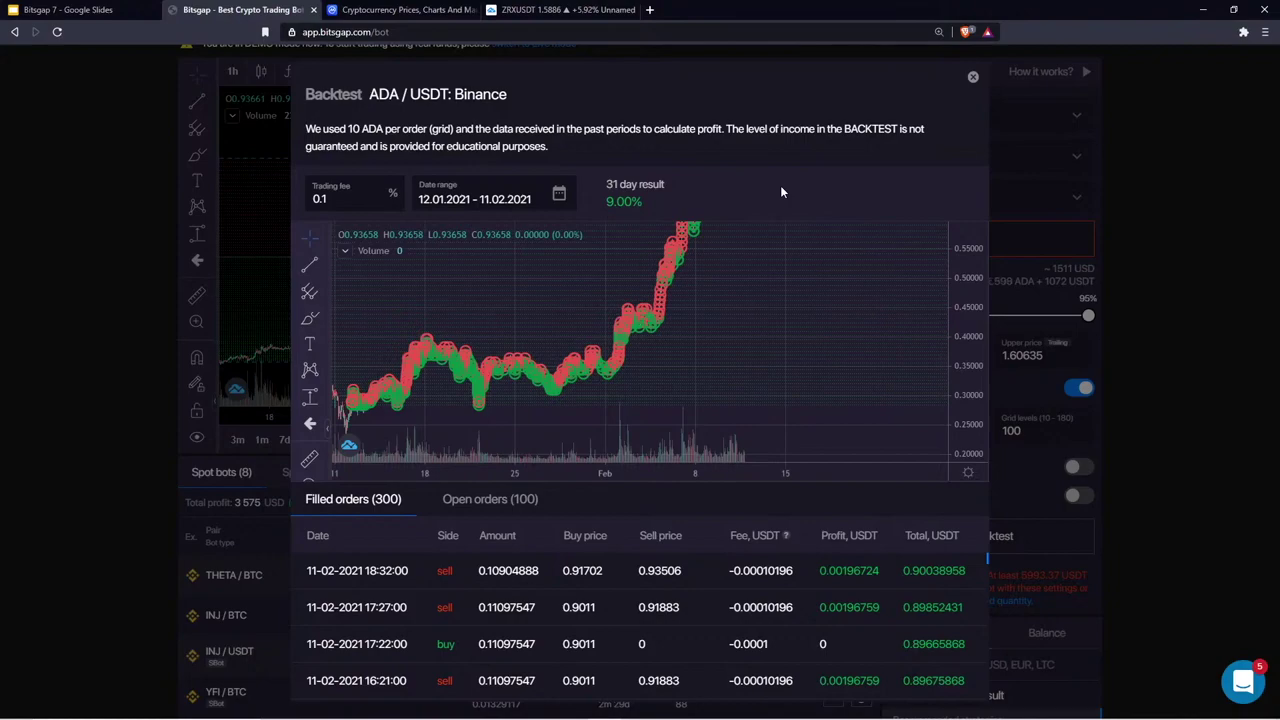
{"action": "left_click", "coordinate": [973, 78]}
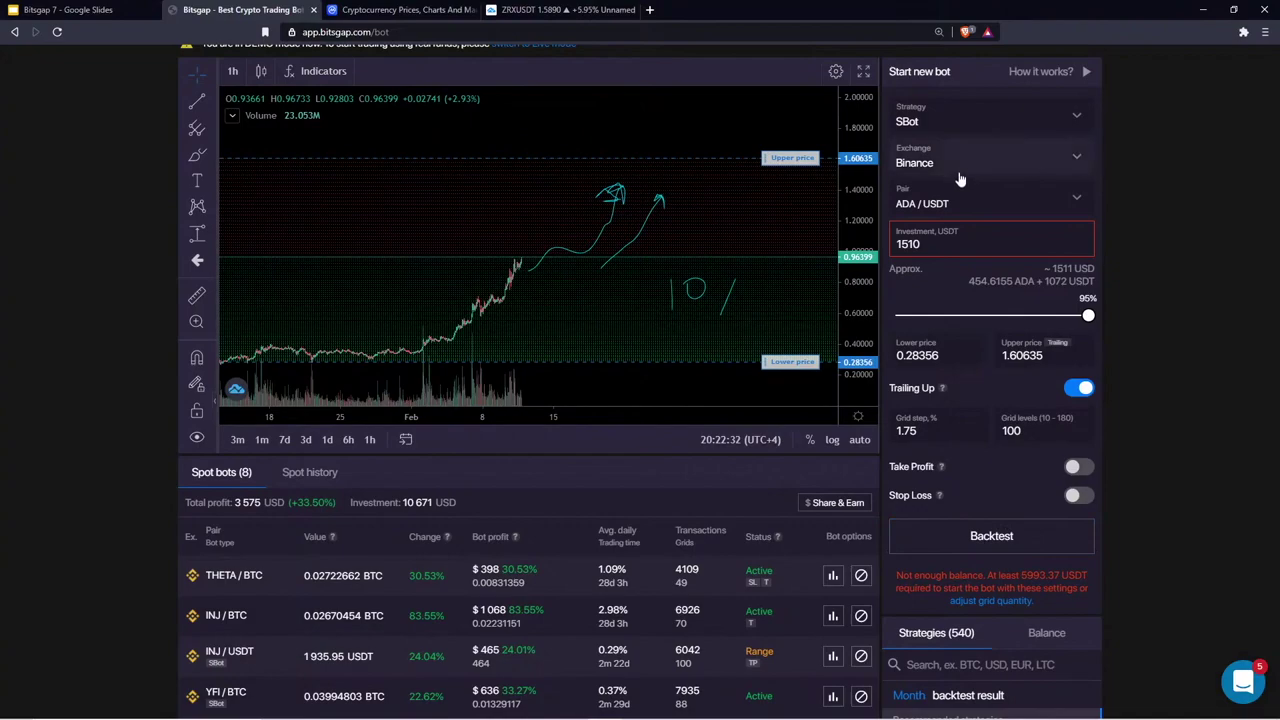
Browse the trading pair list, then rerun the ADA/USDT backtest and close its result
{"action": "left_click", "coordinate": [935, 203]}
{"action": "scroll", "coordinate": [935, 460], "scroll_direction": "down", "scroll_amount": 5}
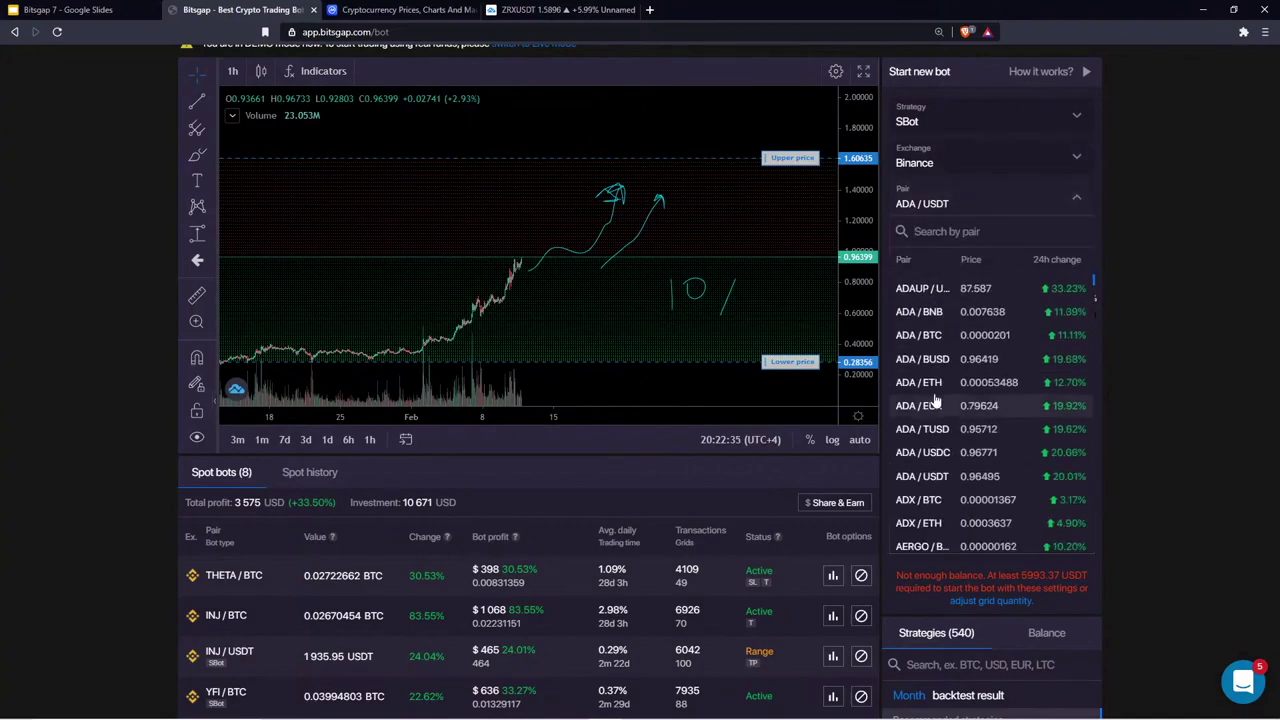
{"action": "left_click", "coordinate": [1160, 402]}
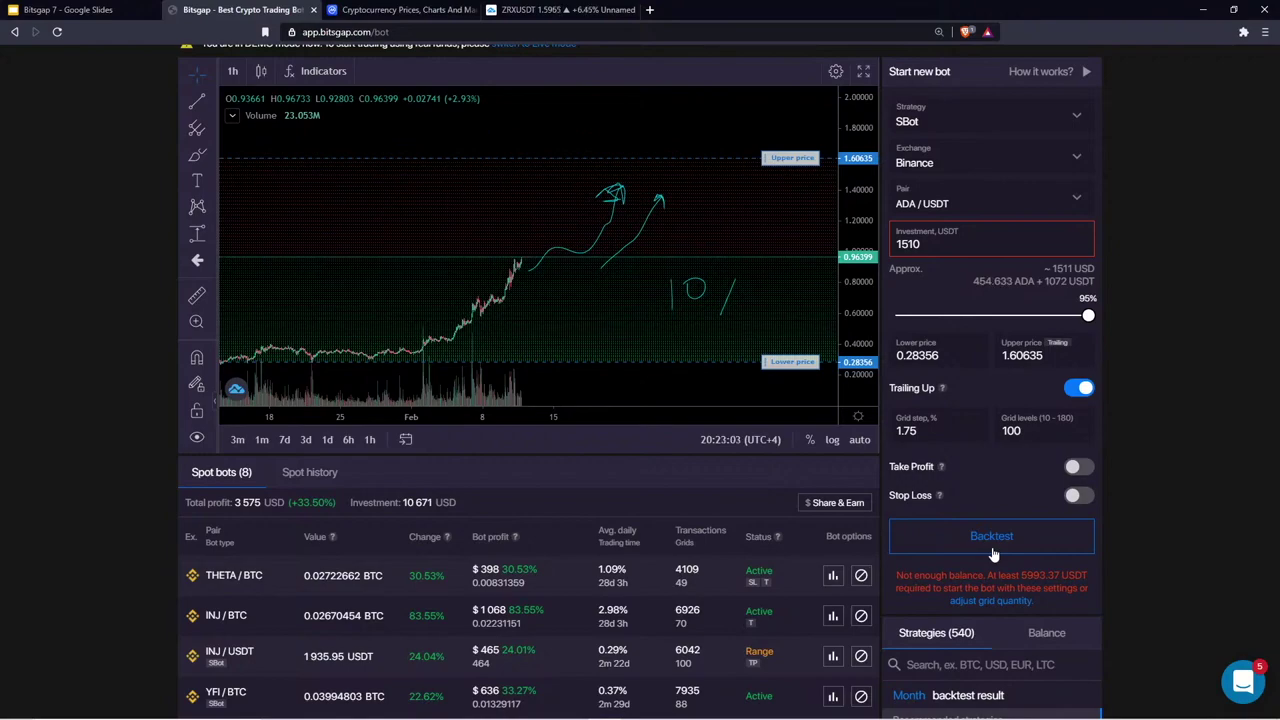
{"action": "left_click", "coordinate": [993, 551]}
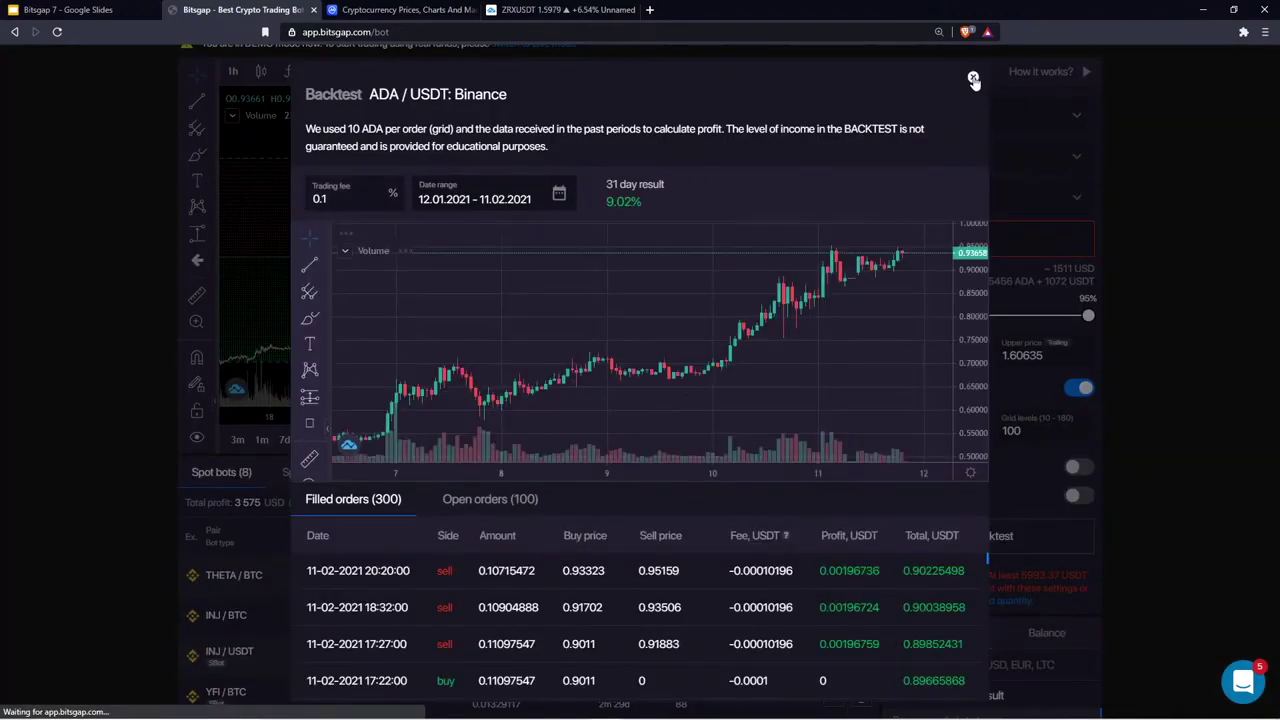
{"action": "left_click", "coordinate": [973, 78]}
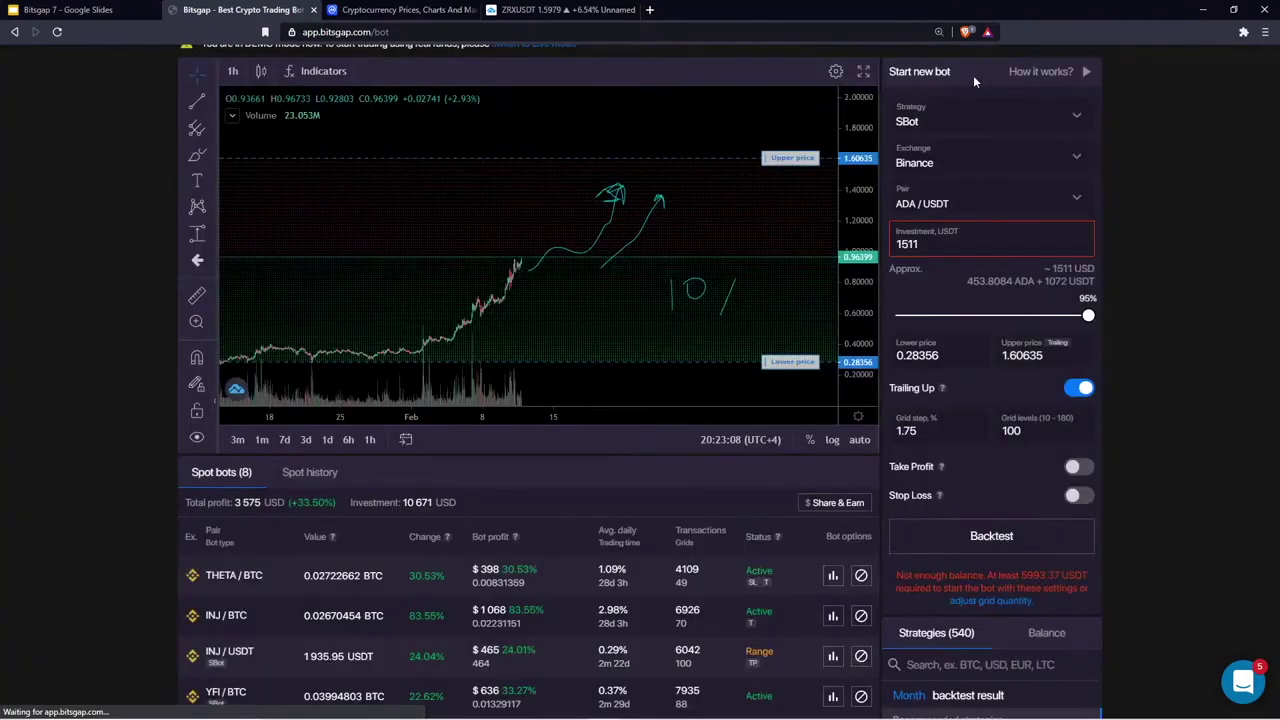
Remove the two hand-drawn arrows and the handwritten 10% note from the ADA/USDT chart
{"action": "left_click", "coordinate": [197, 72]}
{"action": "left_click", "coordinate": [262, 78]}
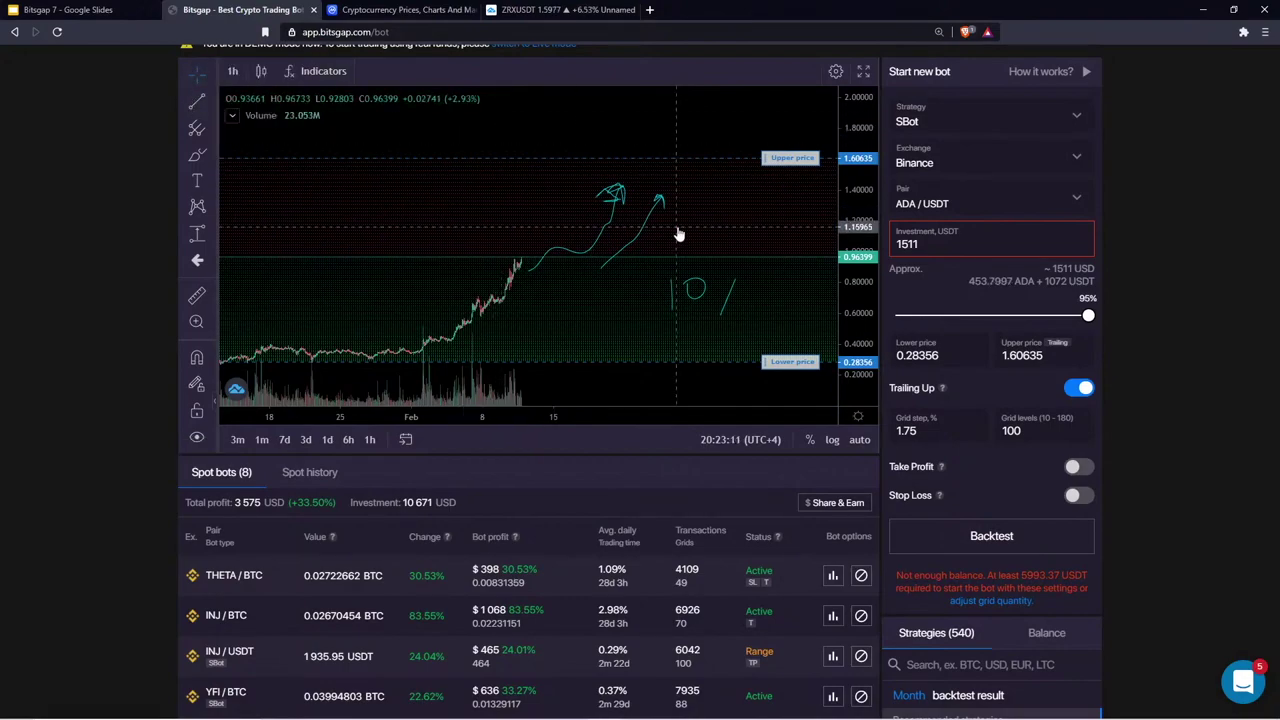
{"action": "left_click", "coordinate": [617, 198]}
{"action": "key", "text": "Delete"}
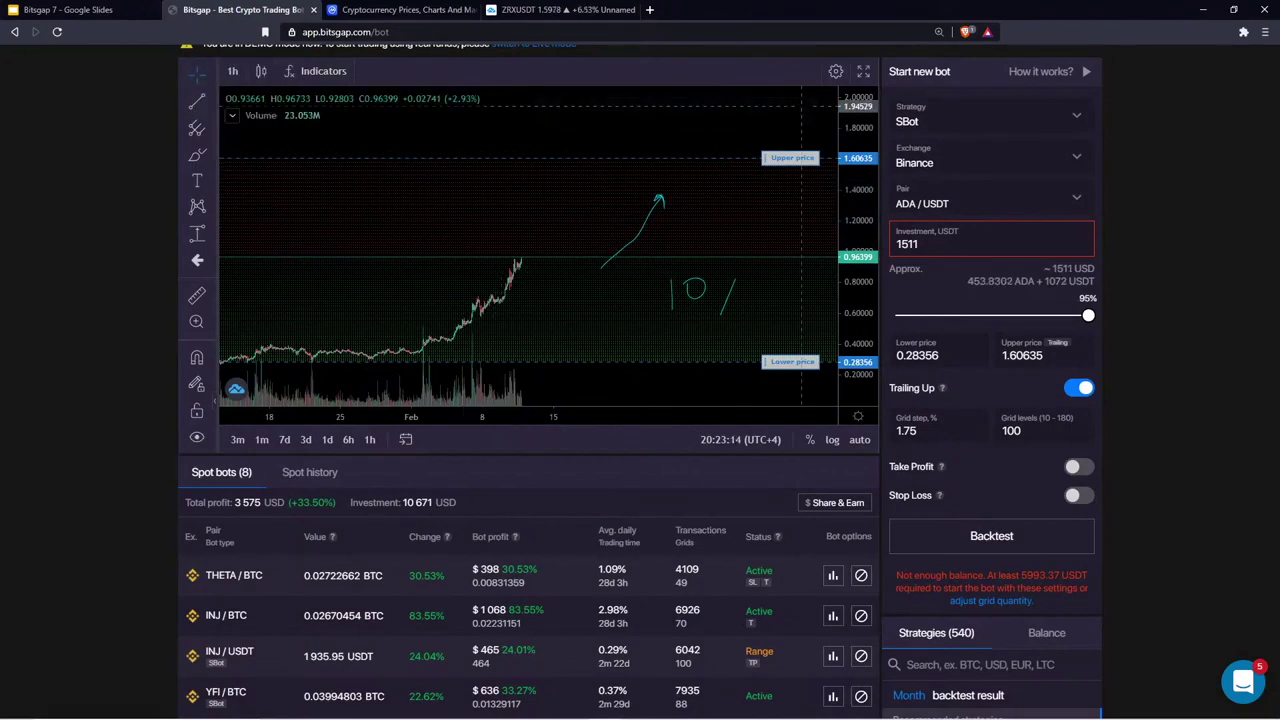
{"action": "left_click", "coordinate": [657, 200]}
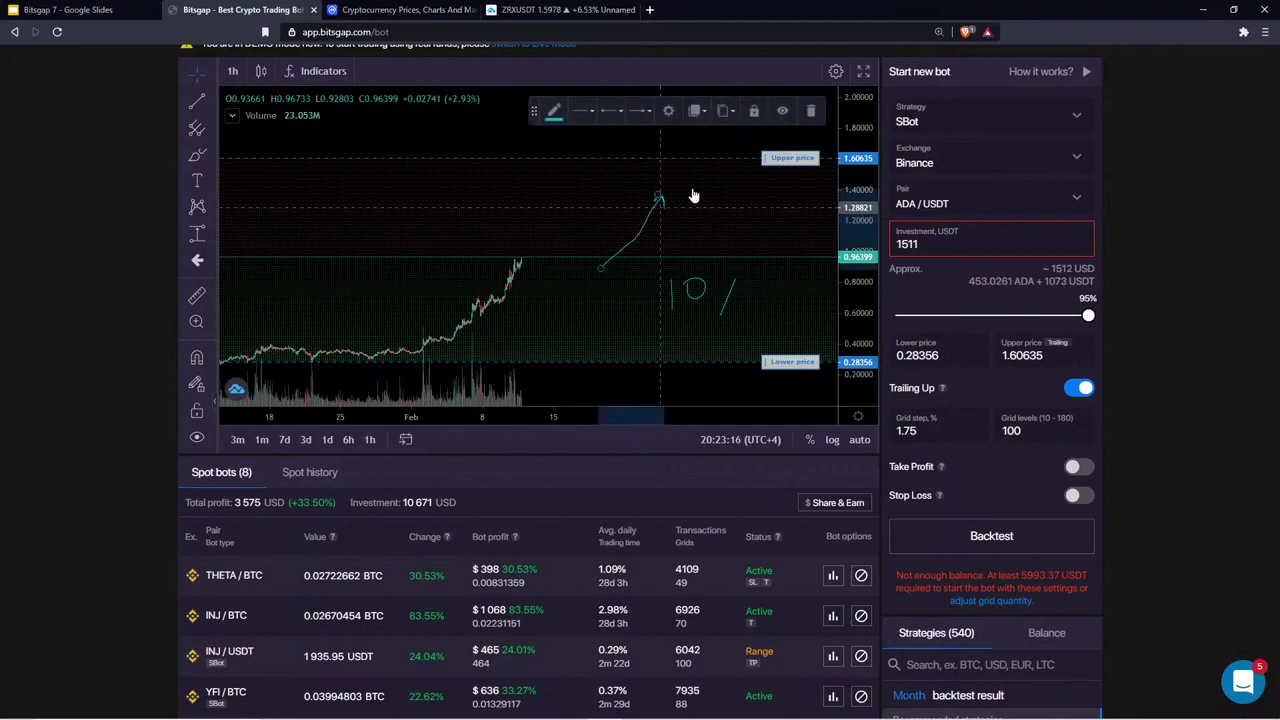
{"action": "left_click", "coordinate": [813, 116]}
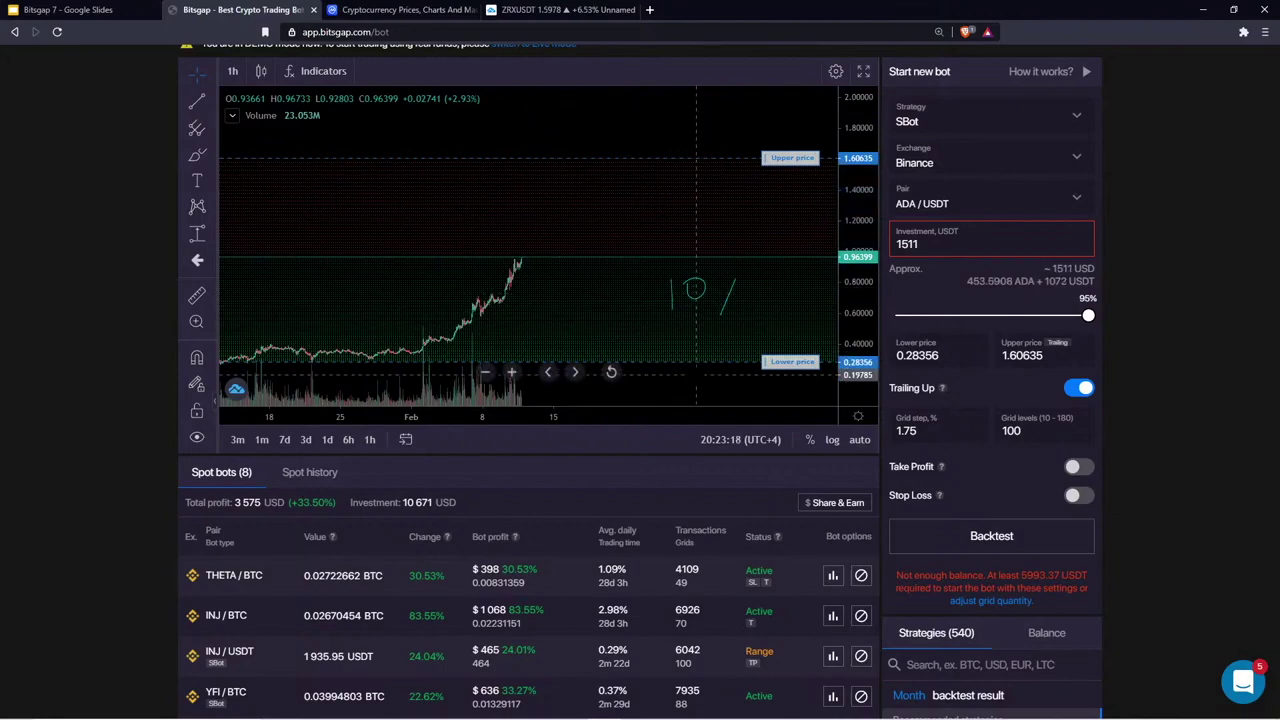
{"action": "right_click", "coordinate": [696, 374]}
{"action": "left_click", "coordinate": [767, 344]}
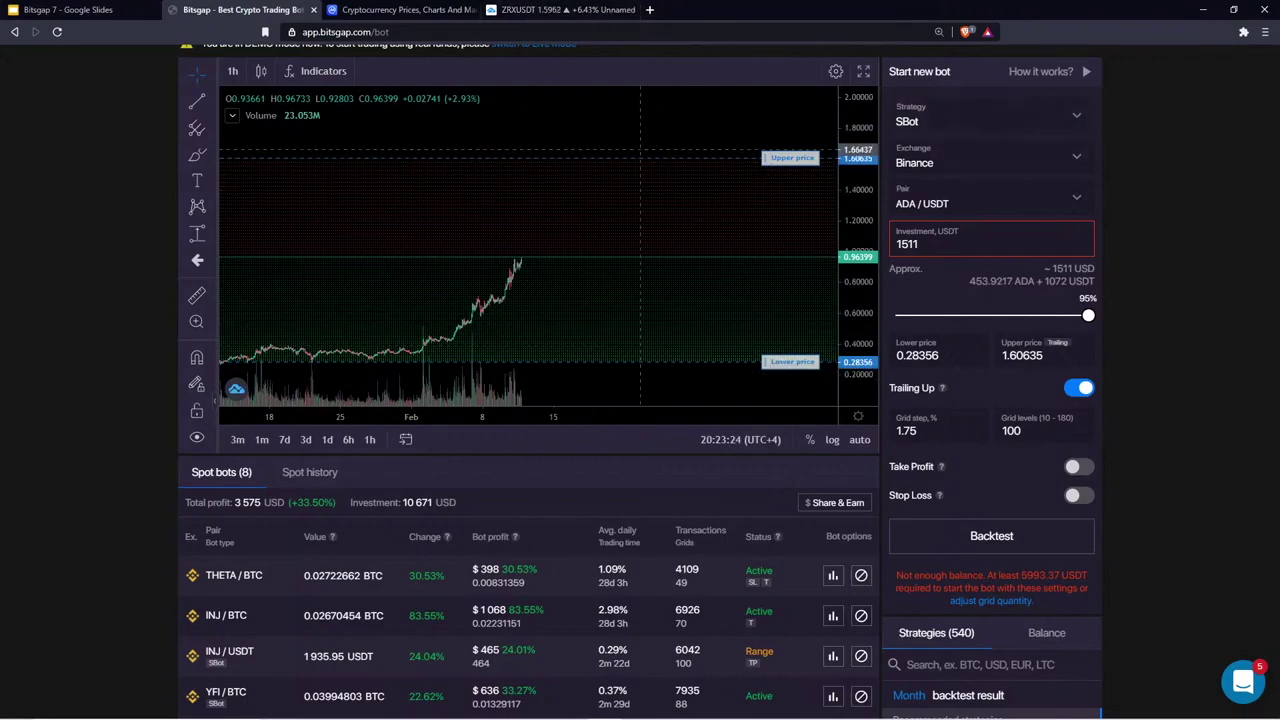
Narrow the SBot grid on the chart to an upper price of 1.24536 and a lower price of 0.6597
{"action": "left_click_drag", "start_coordinate": [508, 180], "coordinate": [569, 177]}
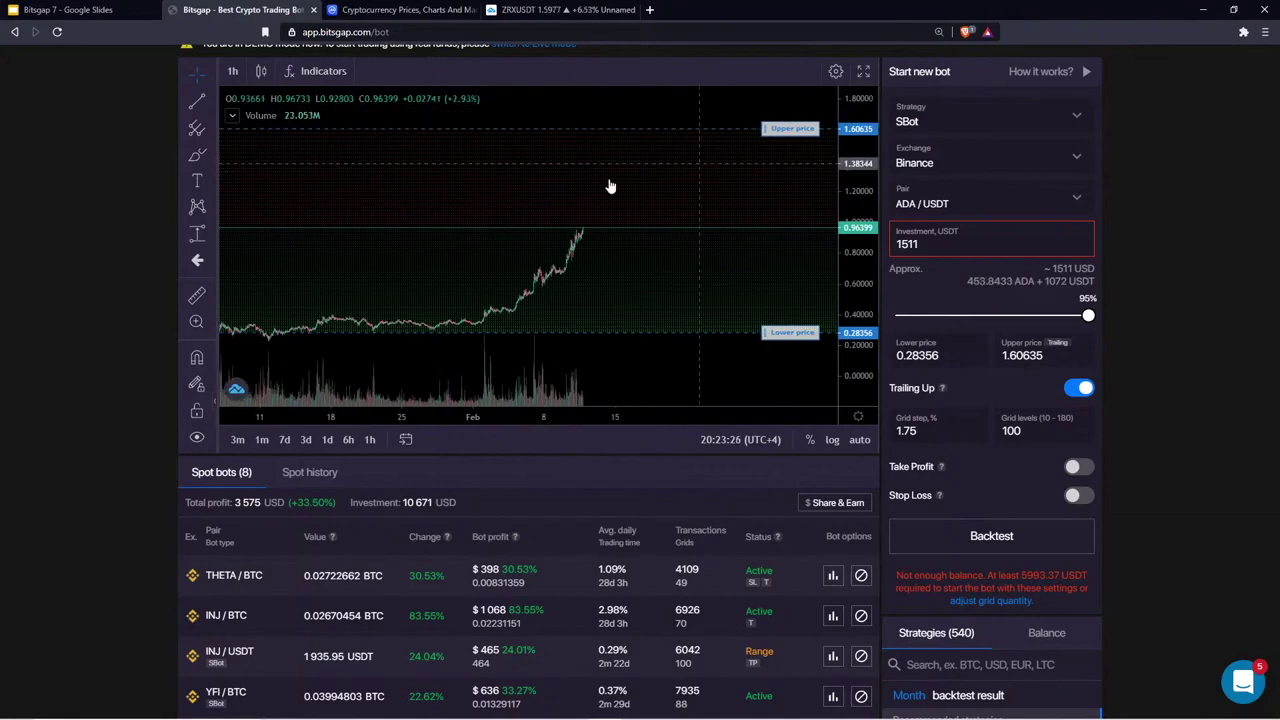
{"action": "scroll", "coordinate": [586, 223], "scroll_direction": "up", "scroll_amount": 3}
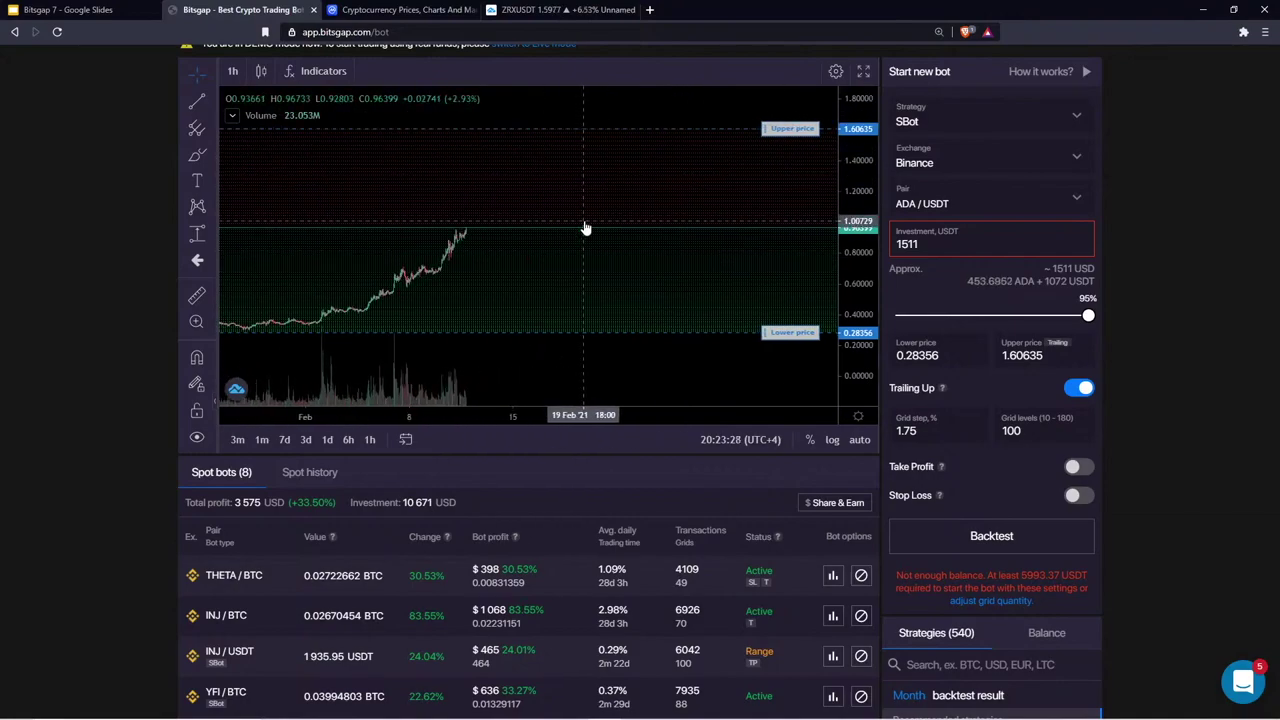
{"action": "left_click_drag", "start_coordinate": [790, 128], "coordinate": [790, 184]}
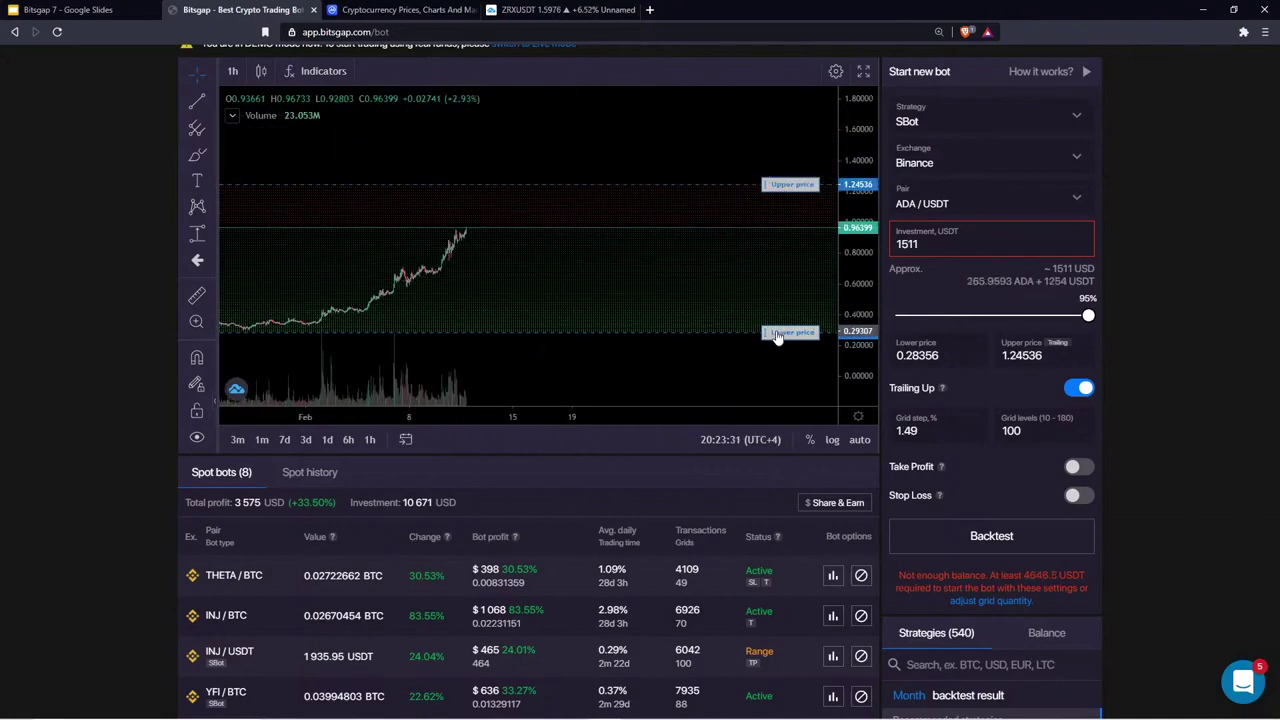
{"action": "left_click_drag", "start_coordinate": [777, 337], "coordinate": [777, 279]}
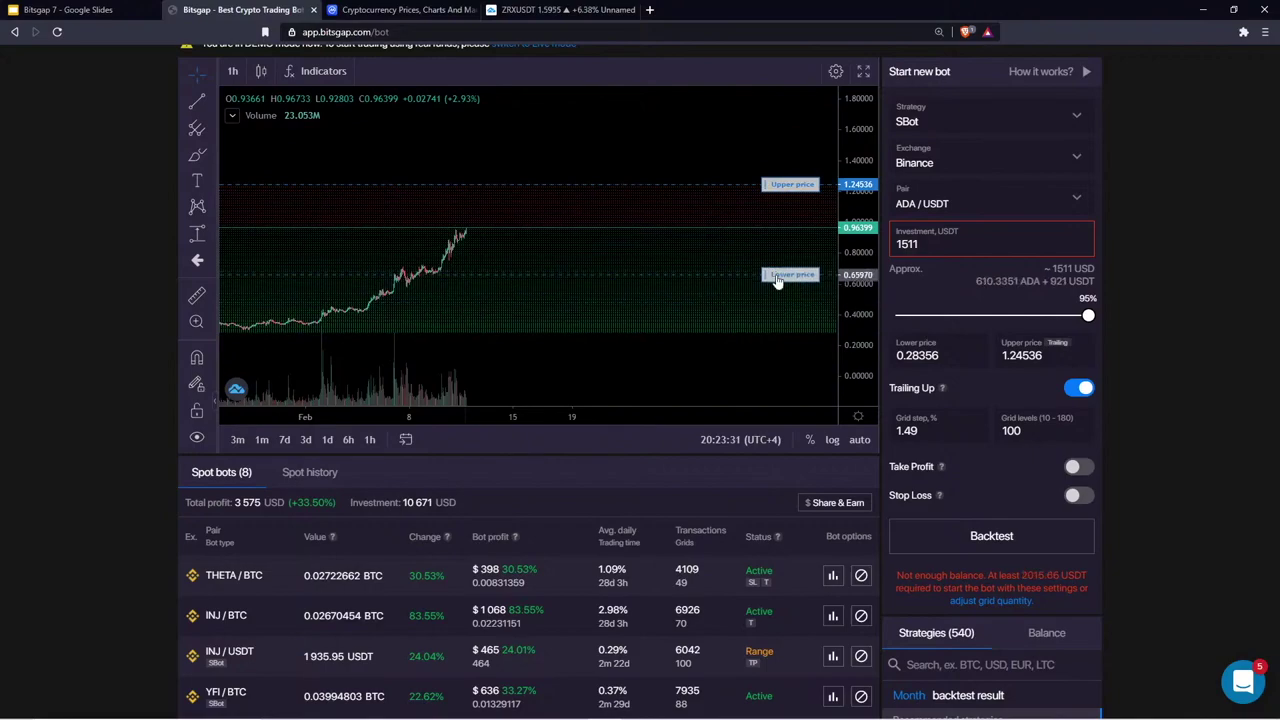
Brush an oscillating wave from the latest ADA price, swinging repeatedly between the upper and lower grid prices
{"action": "left_click", "coordinate": [197, 156]}
{"action": "mouse_move", "coordinate": [466, 220]}
{"action": "left_mouse_down"}
{"action": "mouse_move", "coordinate": [485, 185]}
{"action": "mouse_move", "coordinate": [545, 275]}
{"action": "mouse_move", "coordinate": [614, 272]}
{"action": "mouse_move", "coordinate": [665, 215]}
{"action": "mouse_move", "coordinate": [700, 268]}
{"action": "mouse_move", "coordinate": [743, 197]}
{"action": "left_mouse_up"}
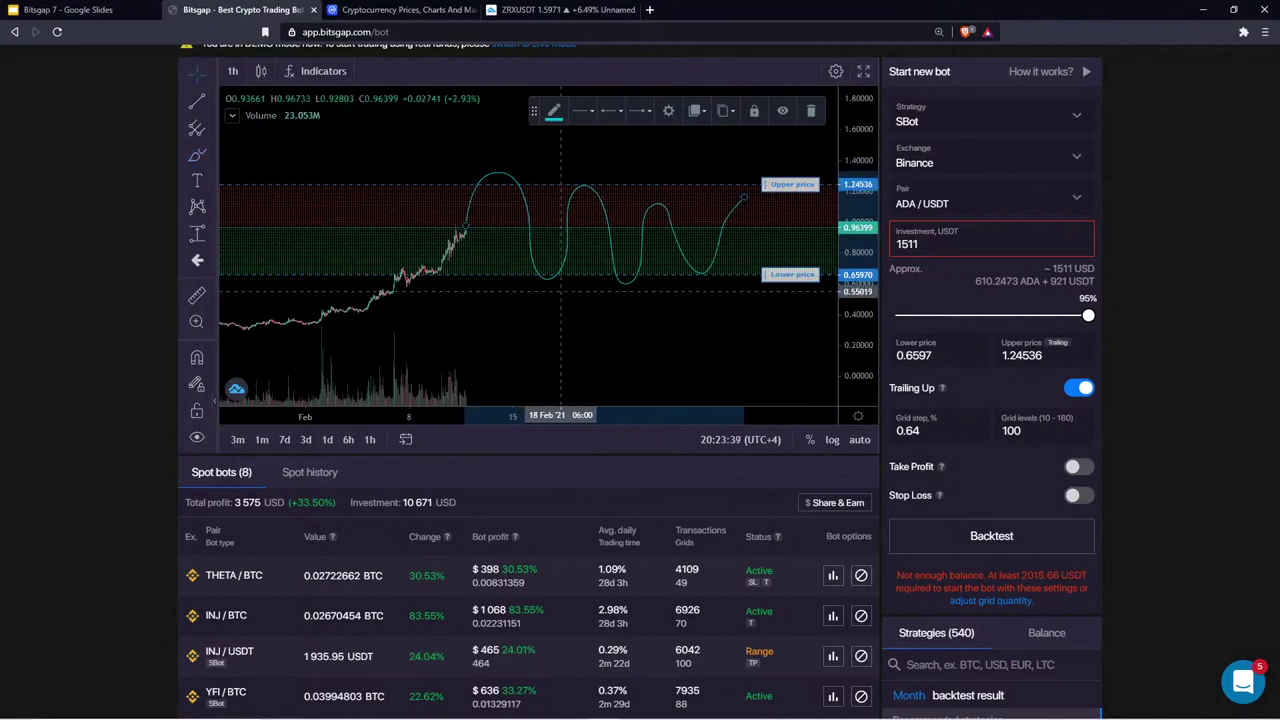
{"action": "left_click", "coordinate": [954, 124]}
{"action": "left_click", "coordinate": [943, 140]}
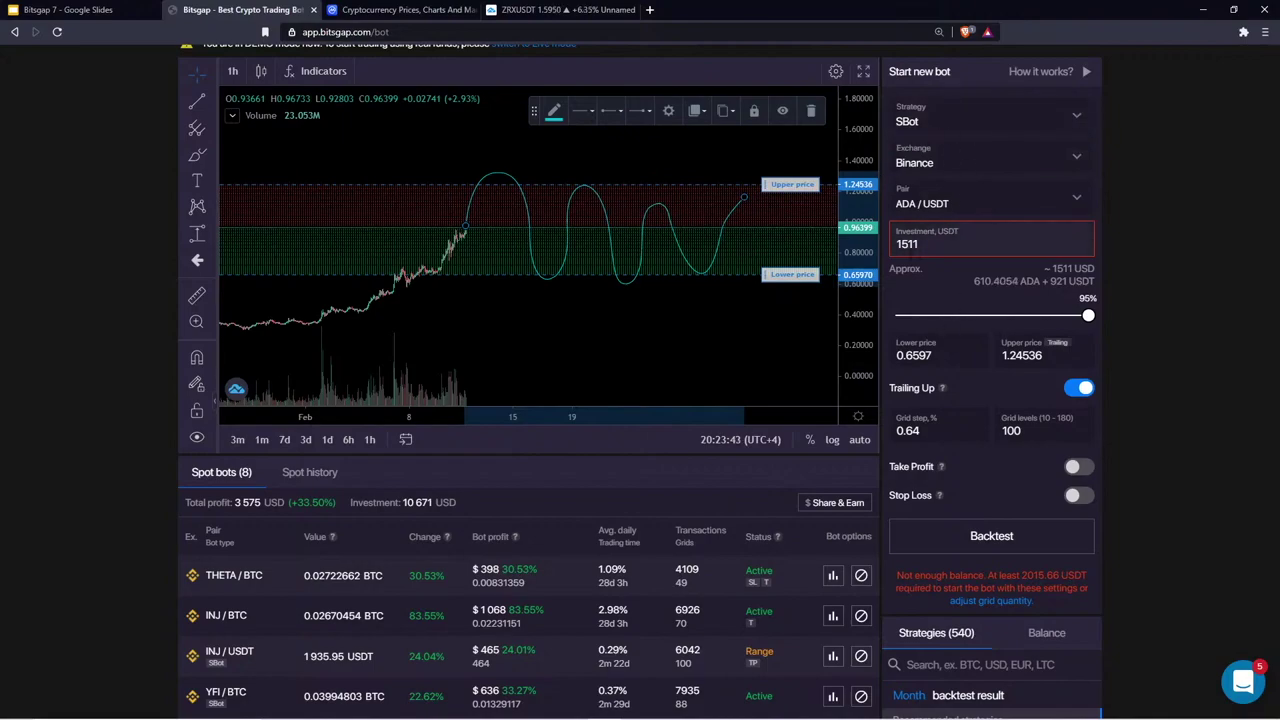
{"action": "left_click_drag", "start_coordinate": [918, 244], "coordinate": [907, 244]}
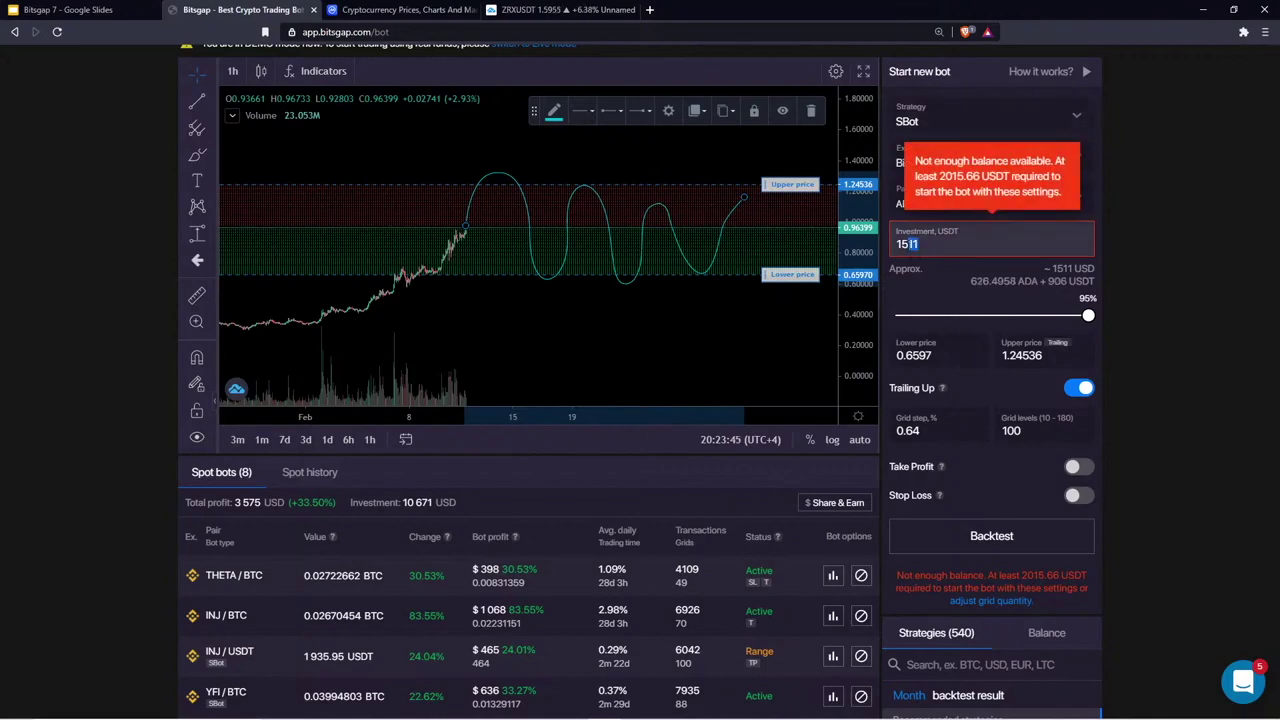
{"action": "left_click", "coordinate": [1003, 388]}
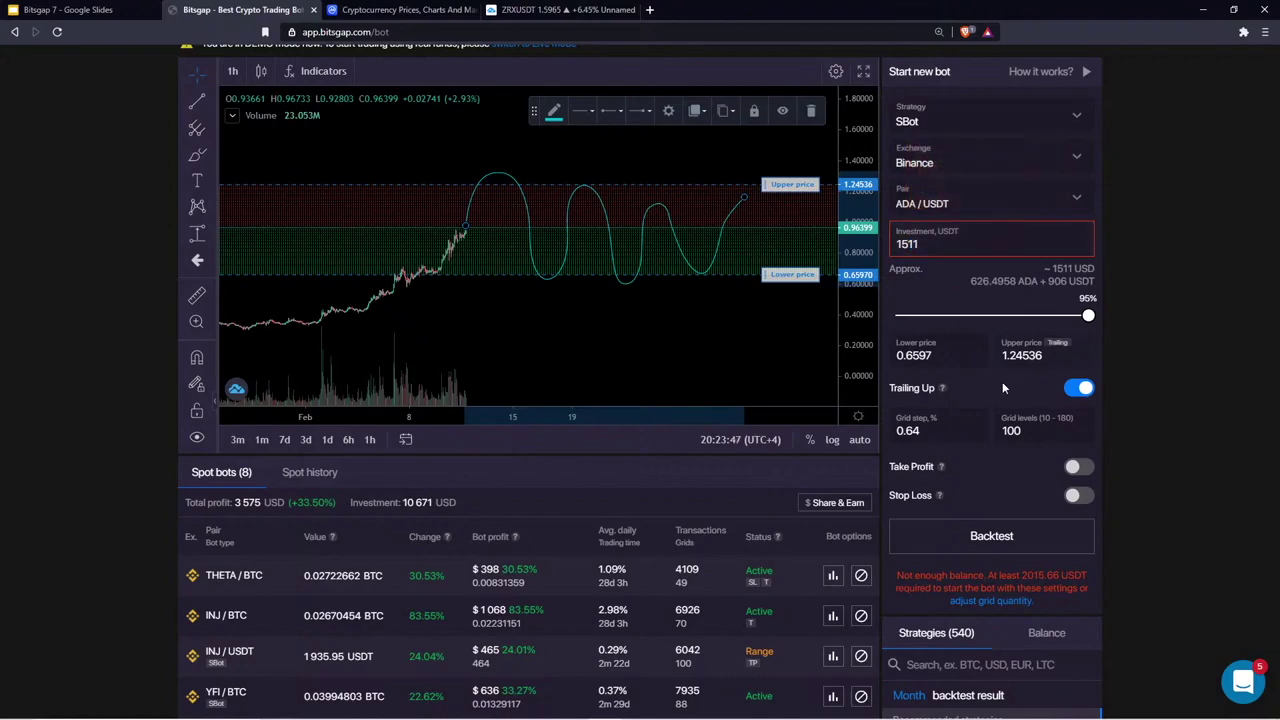
Measure the ADA/USDT grid's height with a Price Range drawing from the lower price line up to the upper price line
{"action": "scroll", "coordinate": [497, 210], "scroll_direction": "up", "scroll_amount": 3}
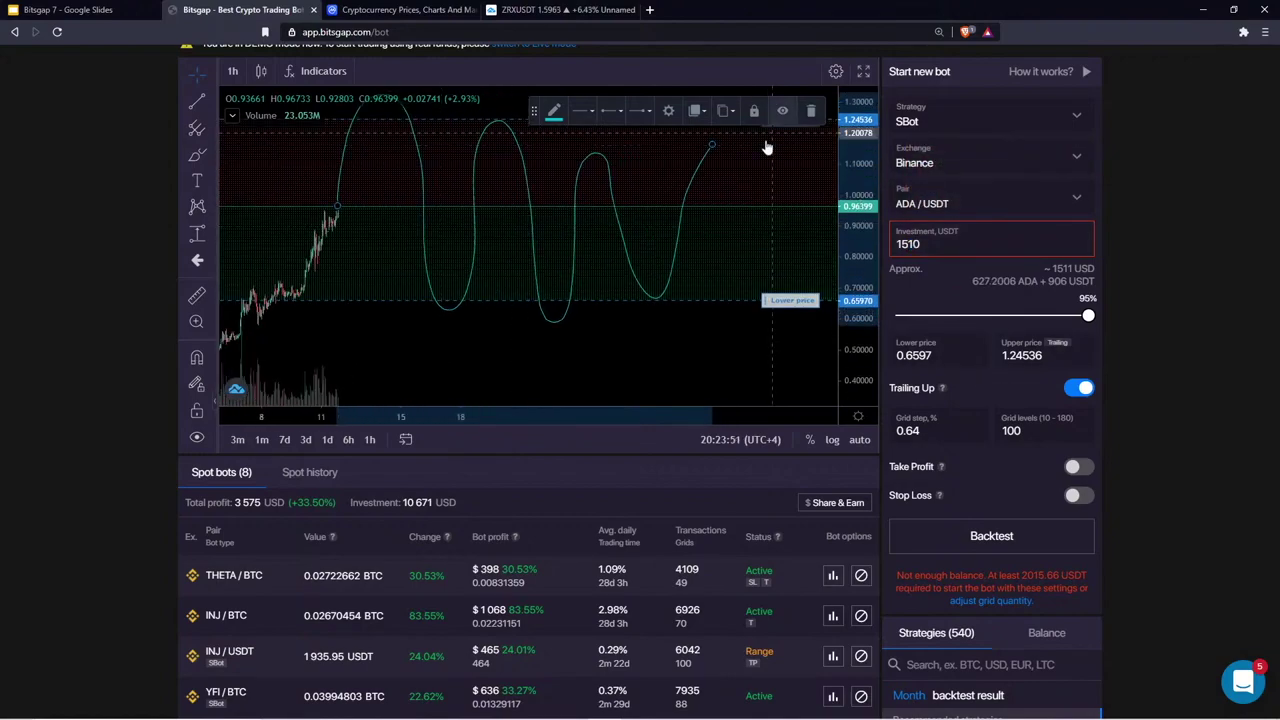
{"action": "left_click_drag", "start_coordinate": [460, 157], "coordinate": [420, 184]}
{"action": "scroll", "coordinate": [420, 184], "scroll_direction": "down", "scroll_amount": 2}
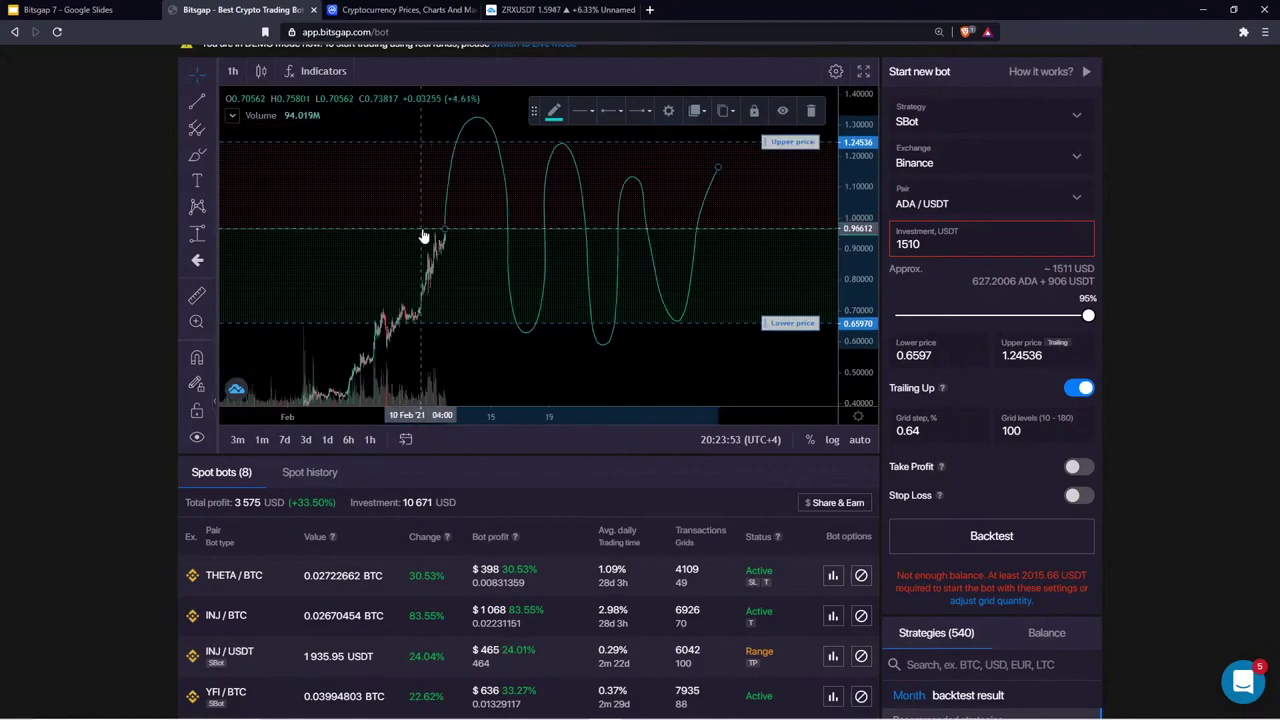
{"action": "left_click_drag", "start_coordinate": [602, 175], "coordinate": [495, 190]}
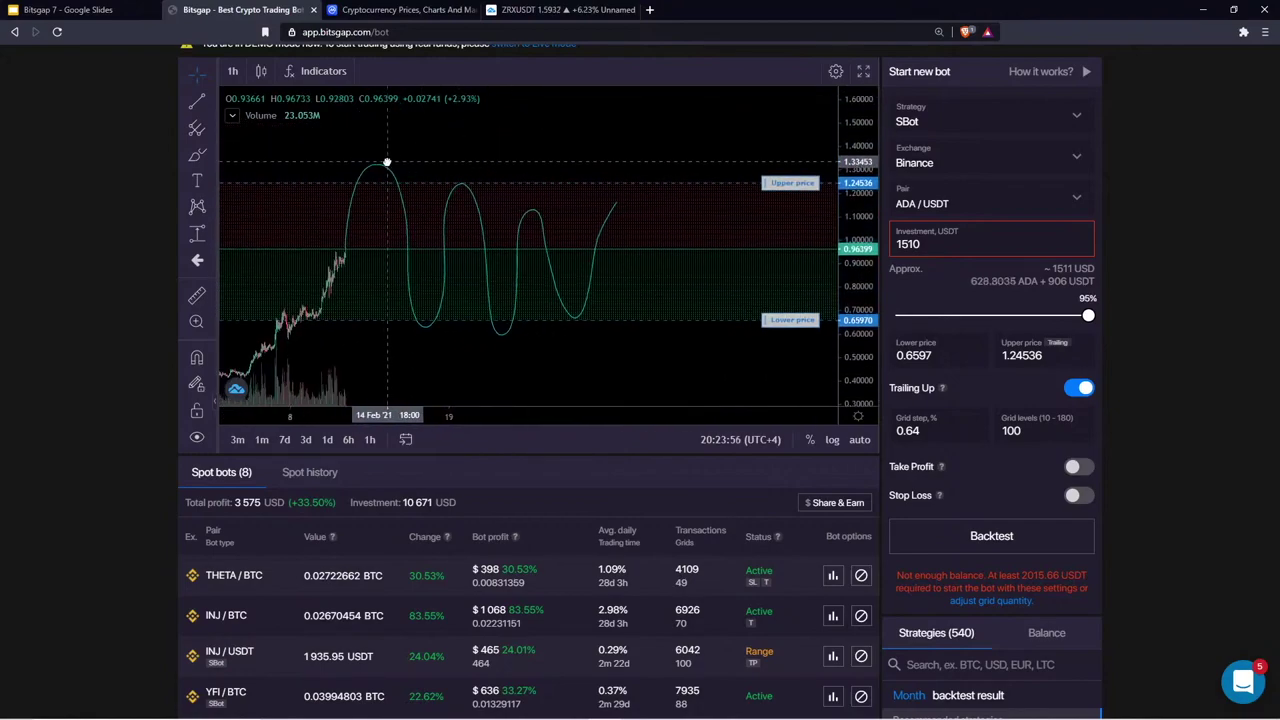
{"action": "left_click", "coordinate": [199, 240]}
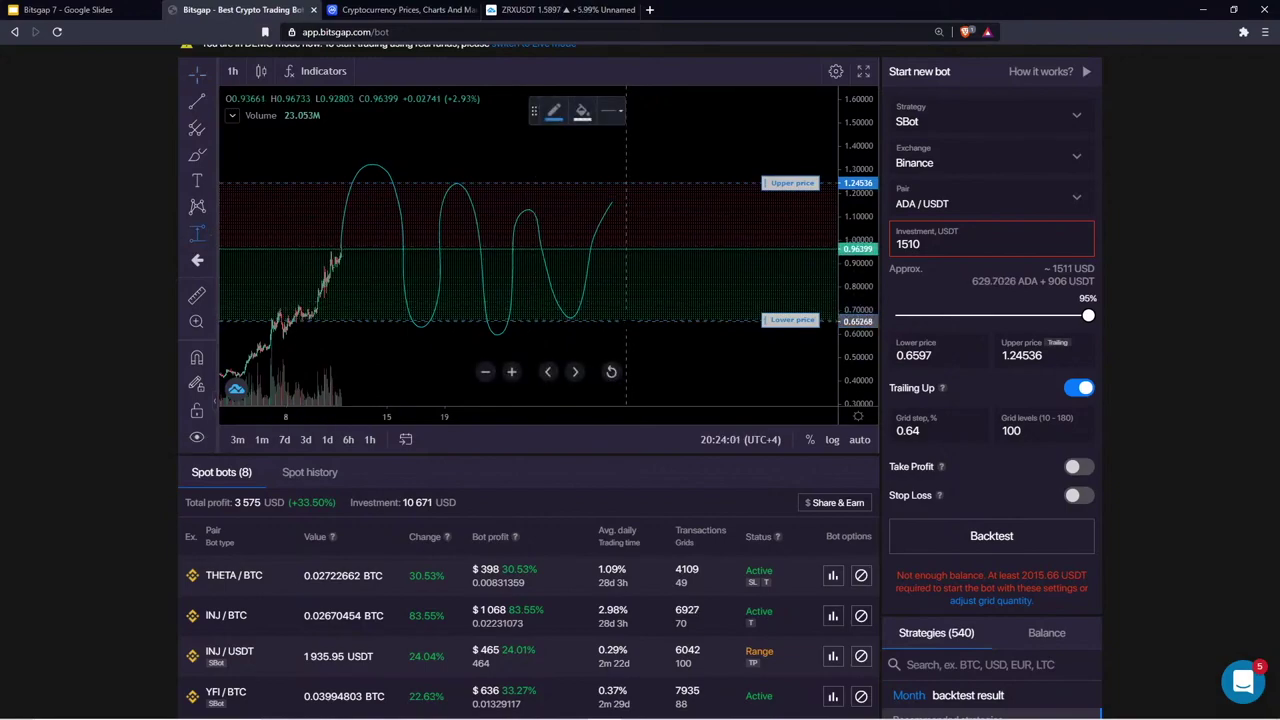
{"action": "left_click", "coordinate": [210, 236]}
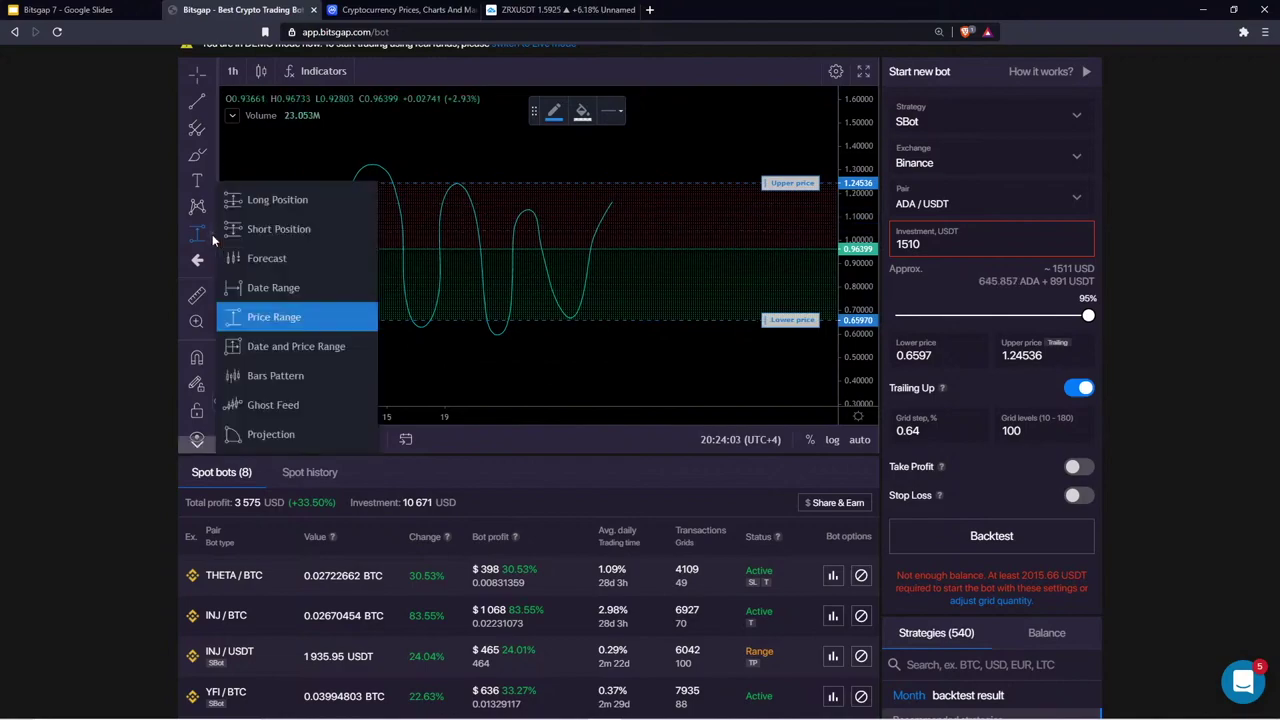
{"action": "left_click", "coordinate": [269, 318]}
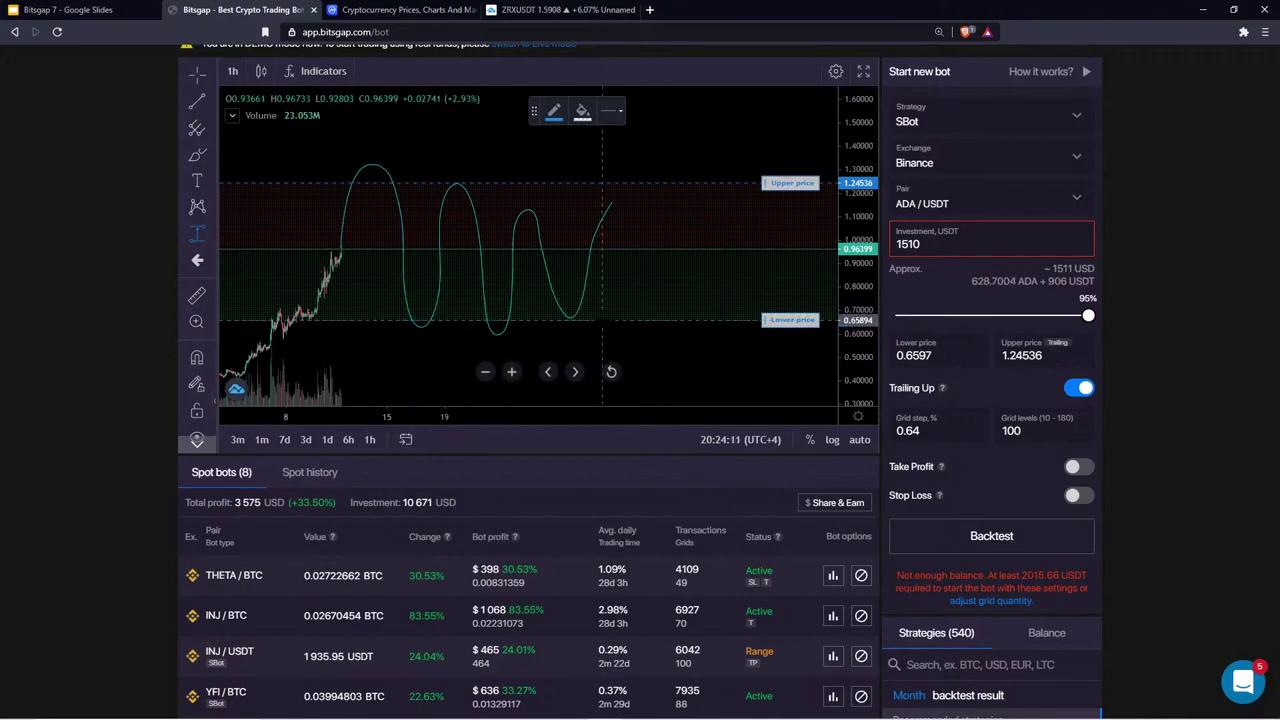
{"action": "left_click", "coordinate": [602, 320]}
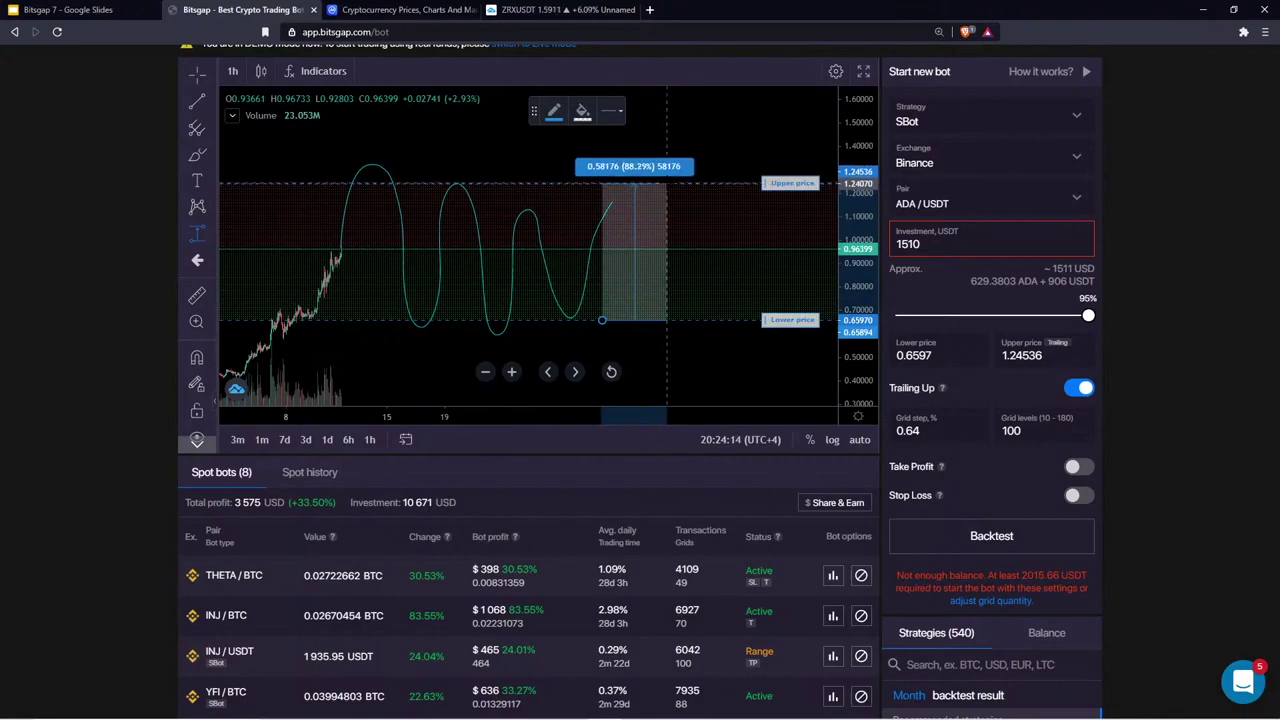
{"action": "left_click", "coordinate": [666, 183]}
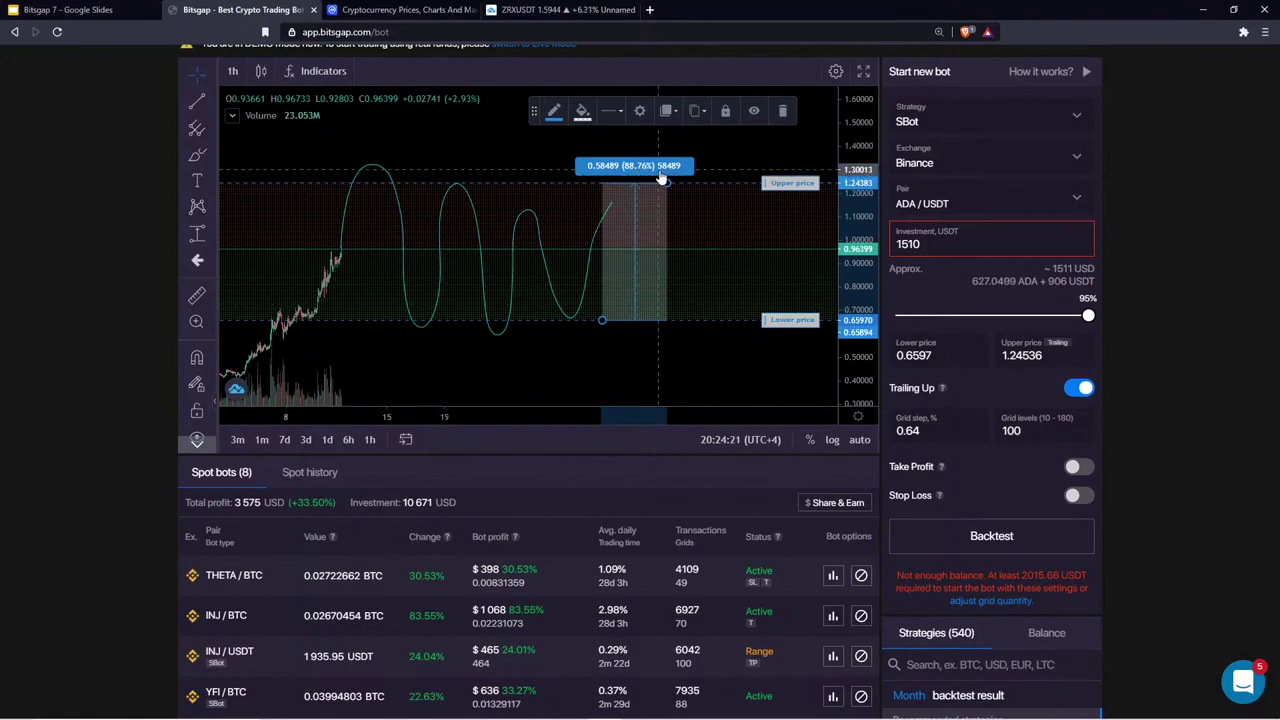
Set the SBot's grid levels to 70
{"action": "left_click", "coordinate": [1013, 430]}
{"action": "double_click", "coordinate": [1013, 430]}
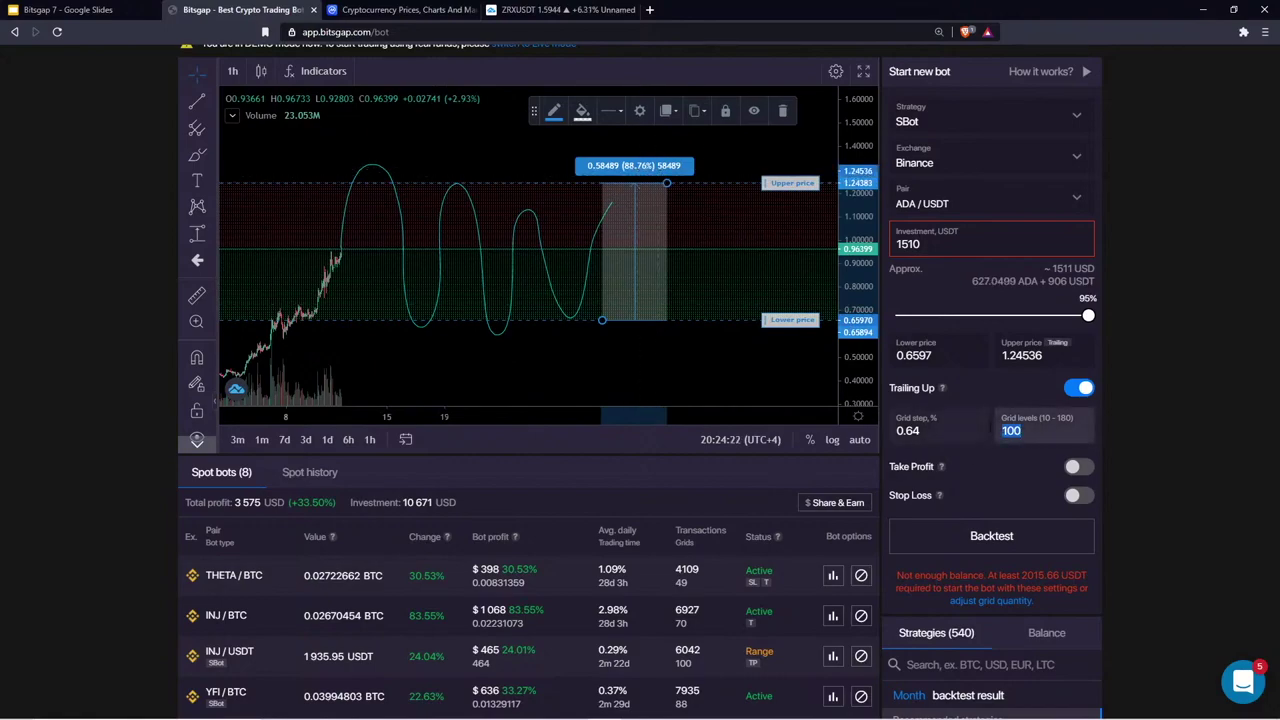
{"action": "type", "text": "70"}
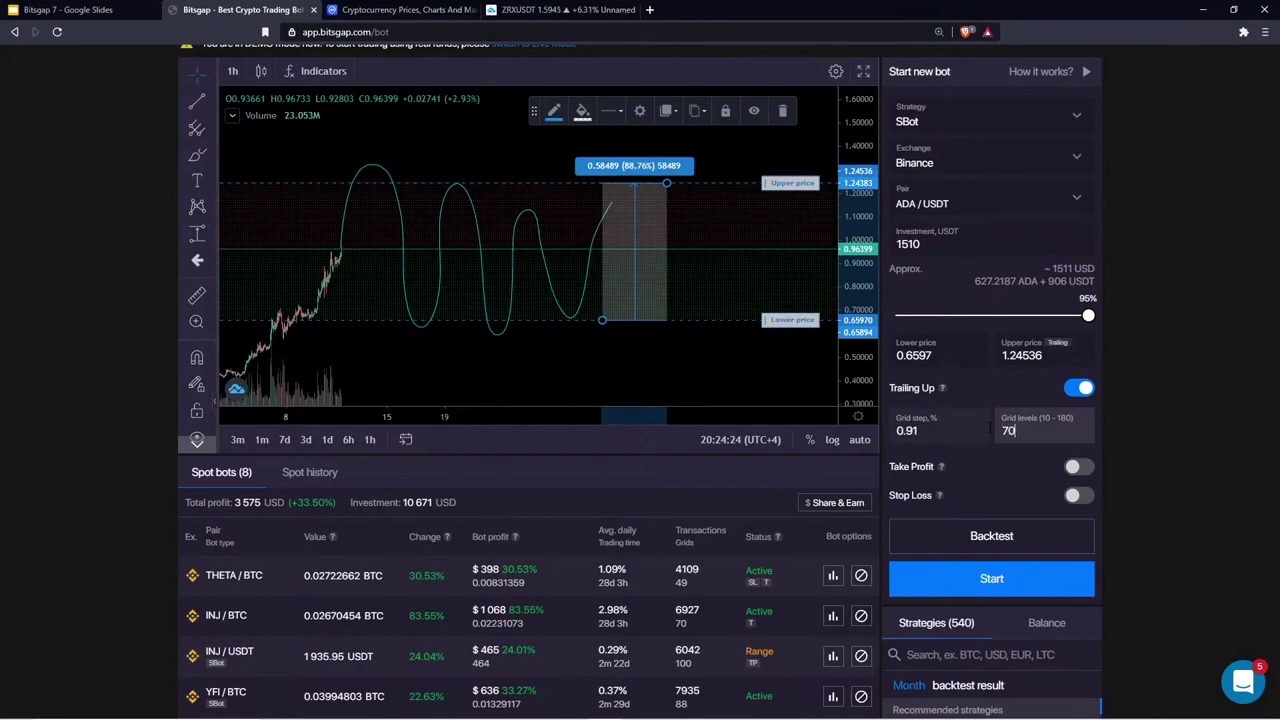
Examine the grid step percentage calculated for the current number of grid levels
{"action": "double_click", "coordinate": [906, 430]}
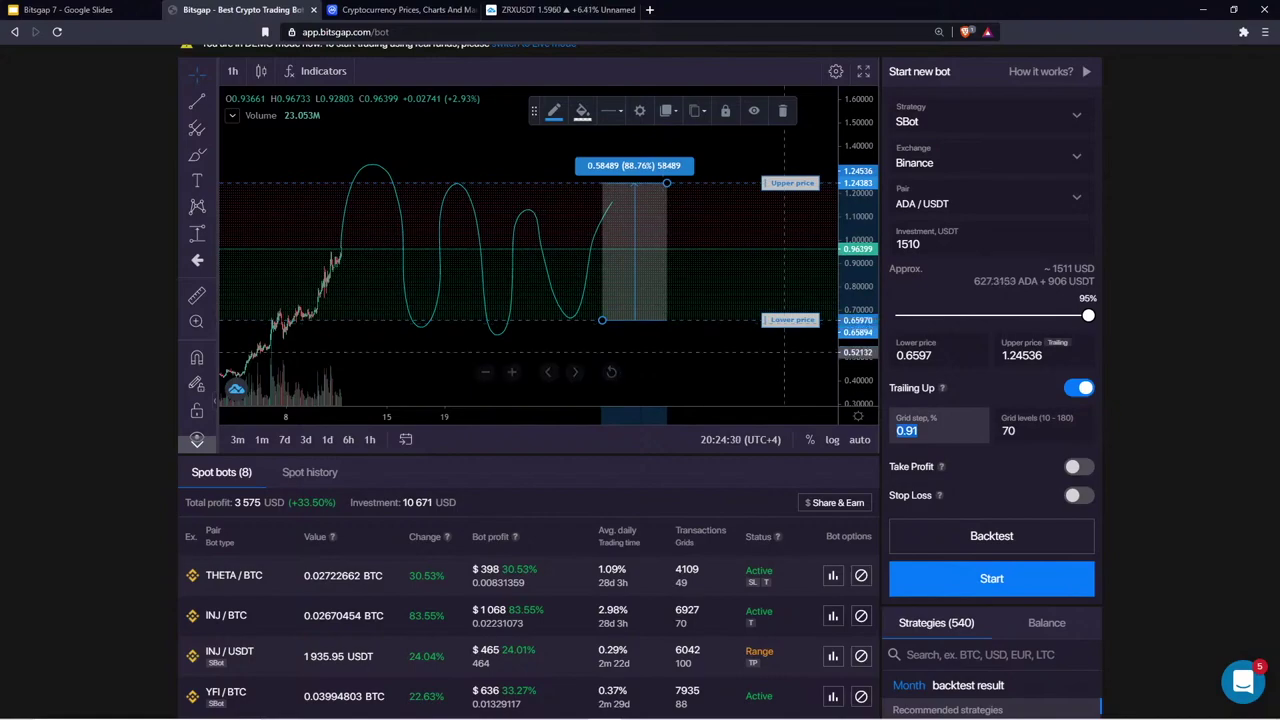
{"action": "left_click", "coordinate": [918, 430]}
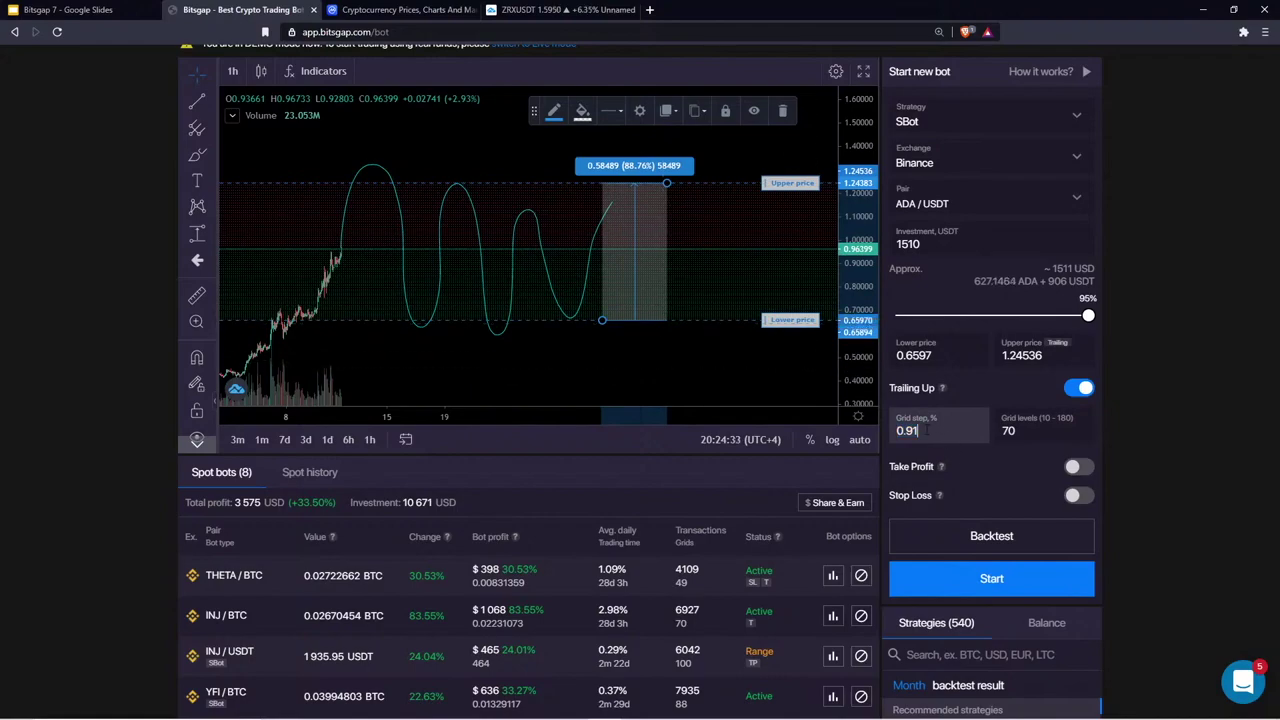
{"action": "left_click_drag", "start_coordinate": [918, 430], "coordinate": [889, 432]}
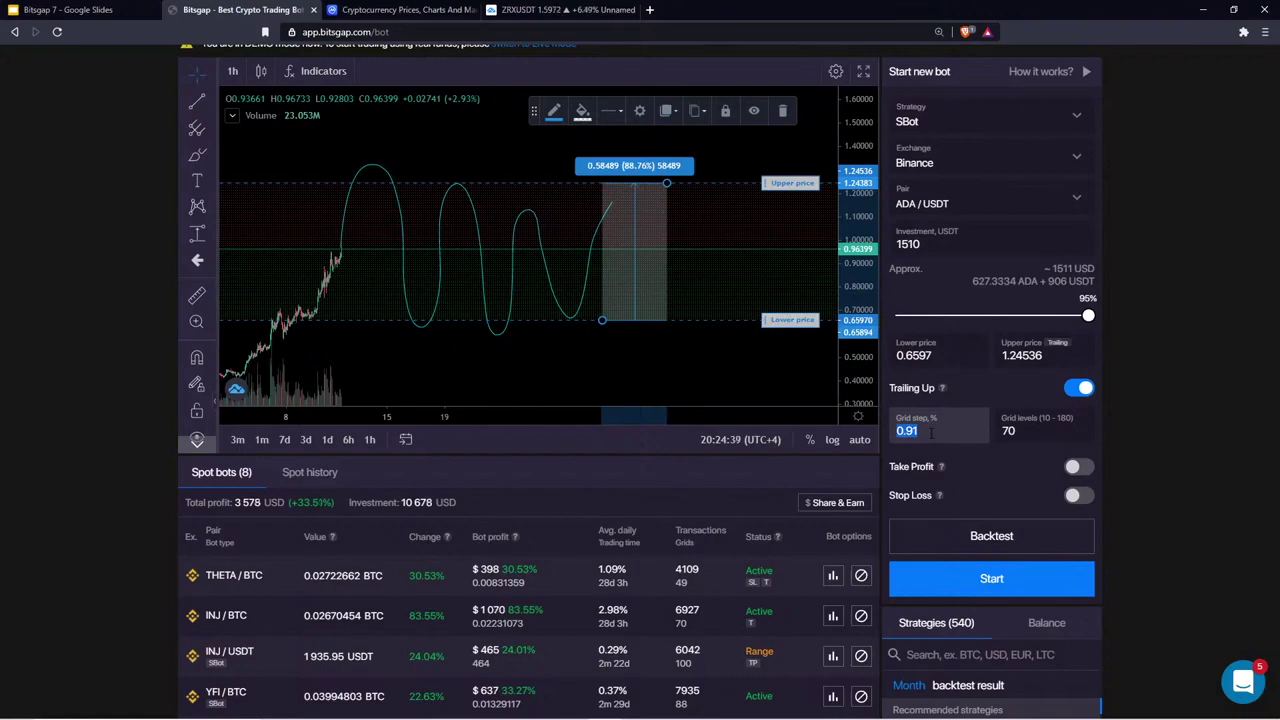
{"action": "left_click", "coordinate": [929, 432]}
{"action": "double_click", "coordinate": [913, 431]}
{"action": "left_click", "coordinate": [937, 433]}
{"action": "double_click", "coordinate": [937, 433]}
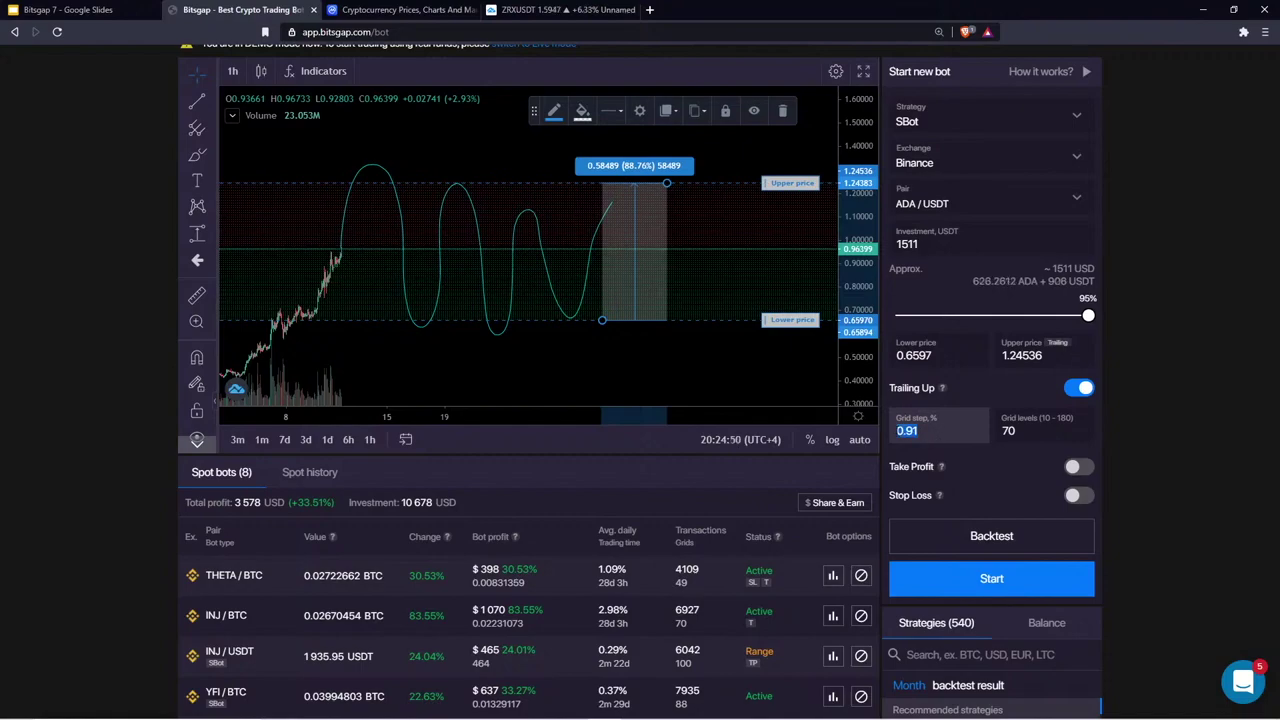
{"action": "left_click", "coordinate": [922, 431]}
{"action": "left_click", "coordinate": [932, 430]}
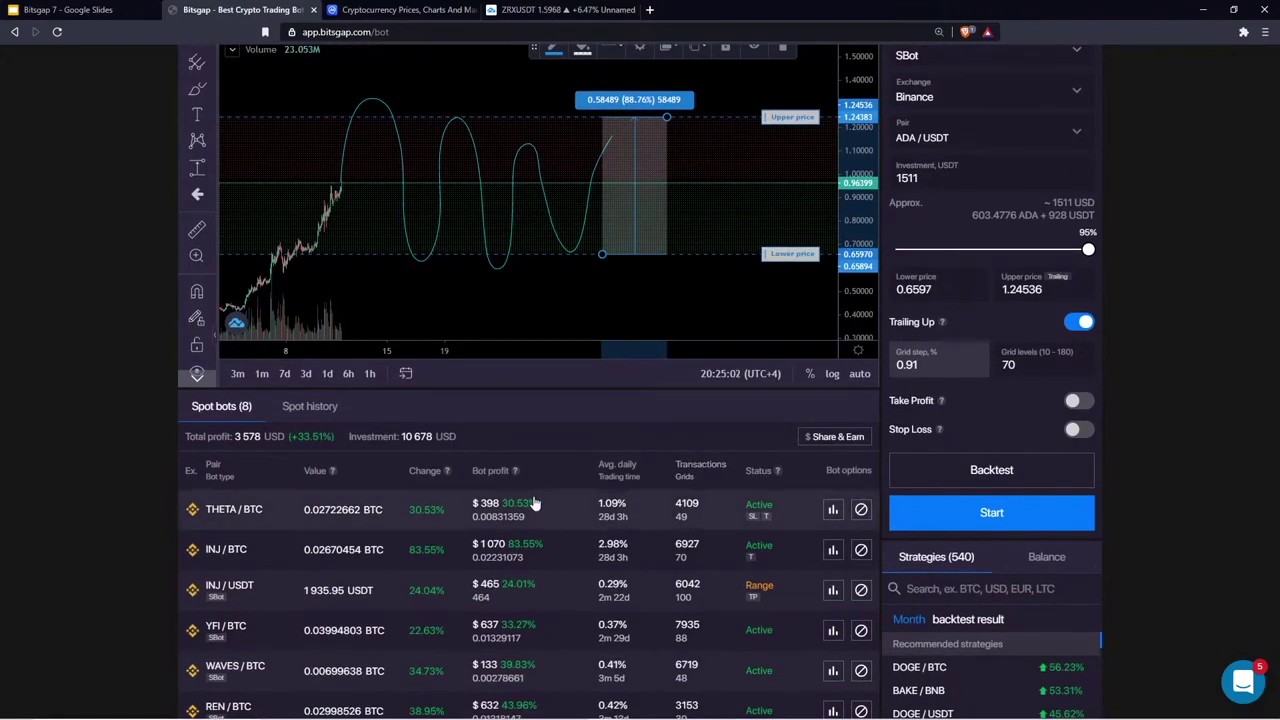
Review the running spot bots and open the THETA/BTC bot's filled orders to inspect its trades, closing the details when done
{"action": "scroll", "coordinate": [475, 530], "scroll_direction": "down", "scroll_amount": 2}
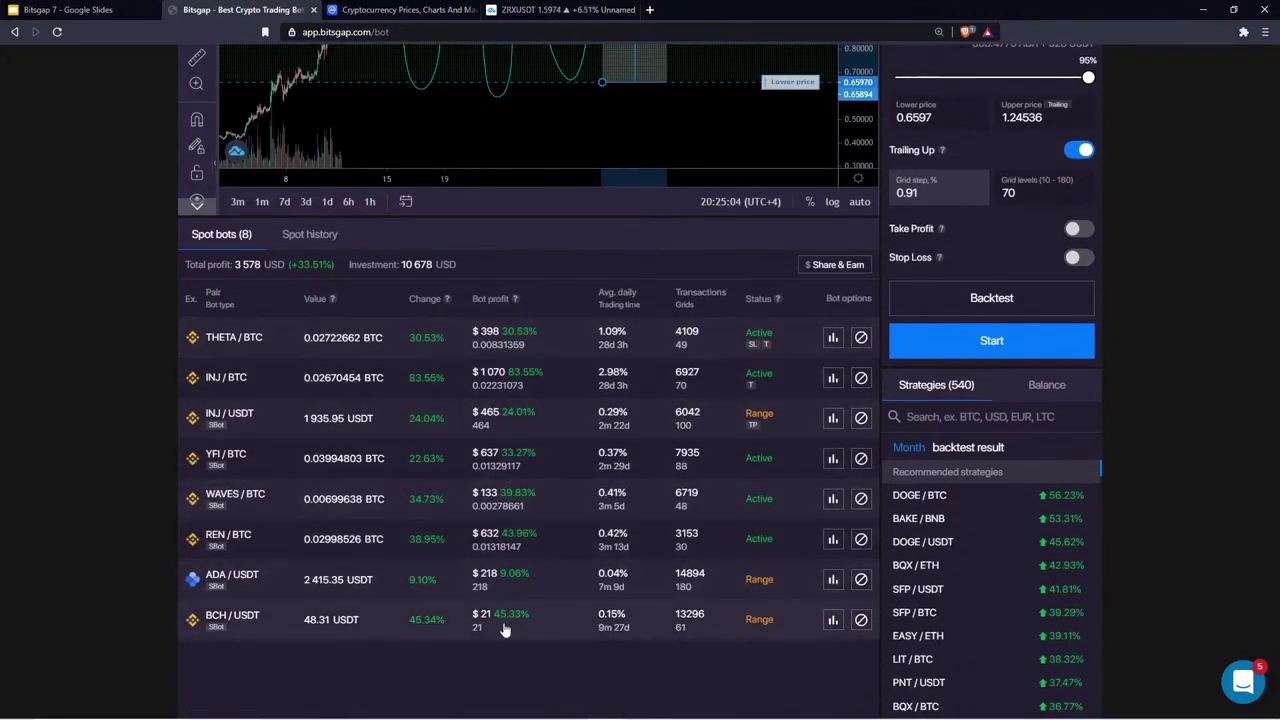
{"action": "scroll", "coordinate": [505, 480], "scroll_direction": "up", "scroll_amount": 1}
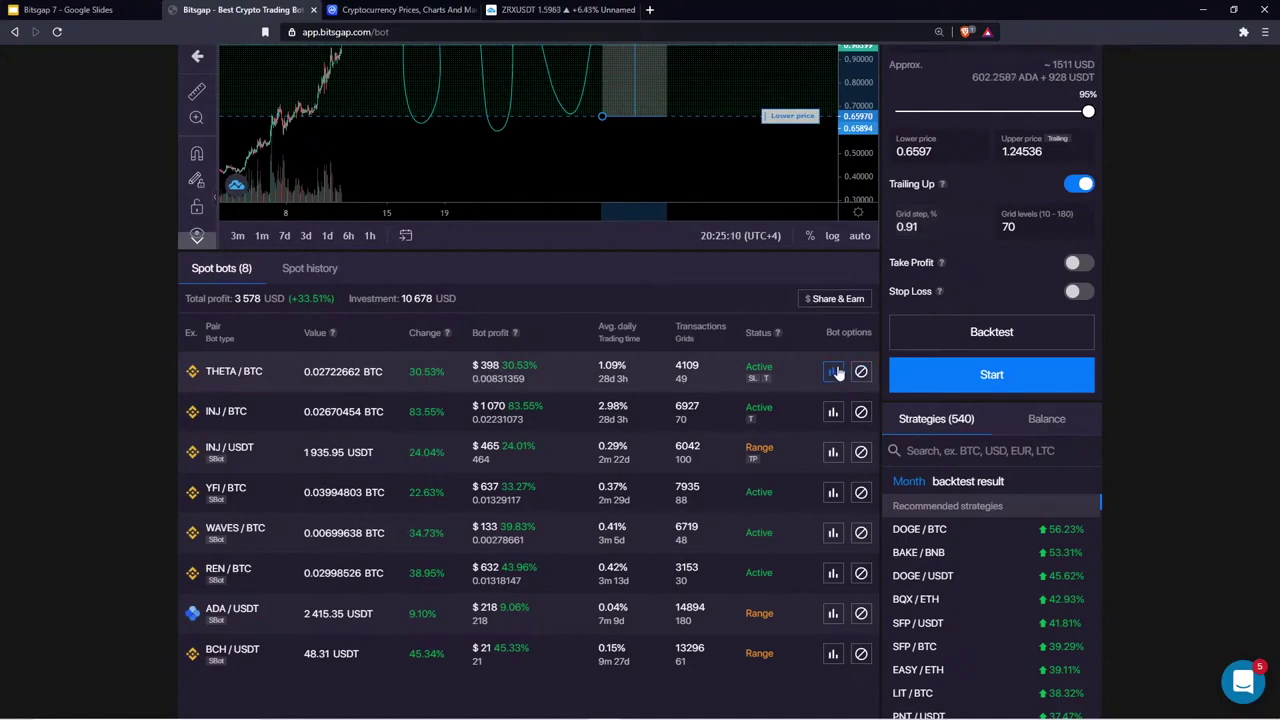
{"action": "left_click", "coordinate": [833, 372]}
{"action": "left_click", "coordinate": [472, 358]}
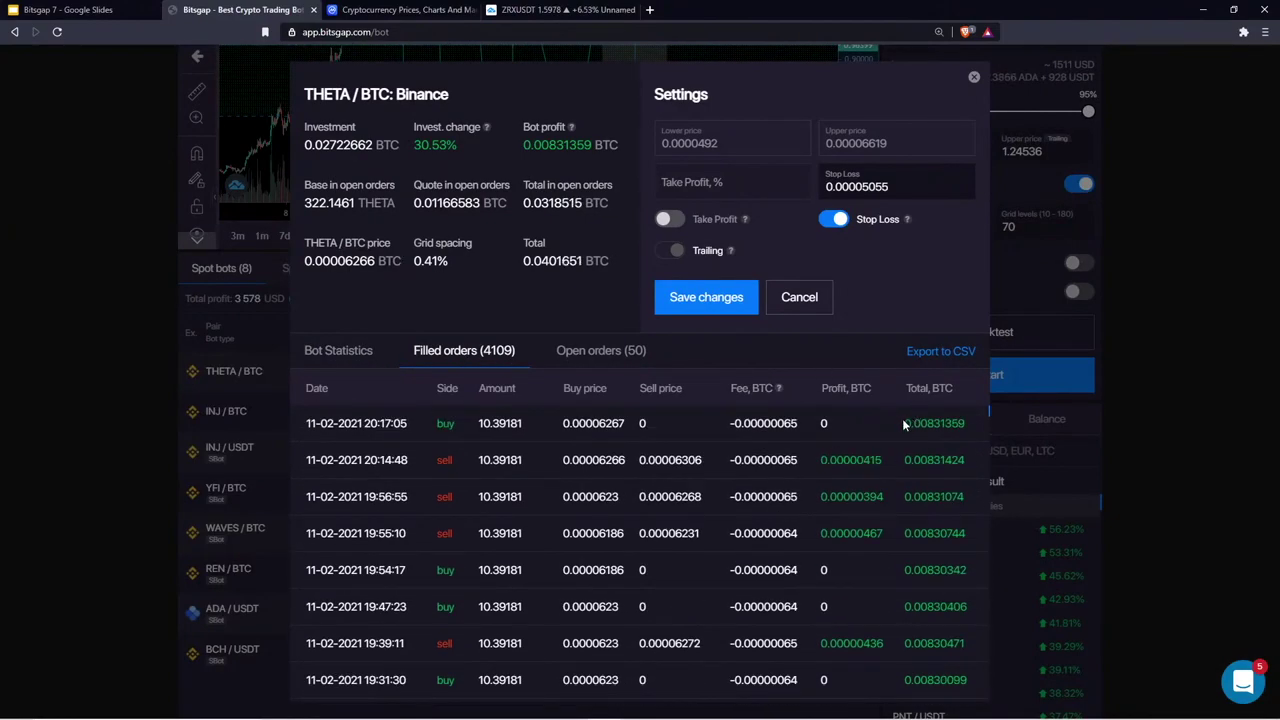
{"action": "left_click", "coordinate": [974, 78]}
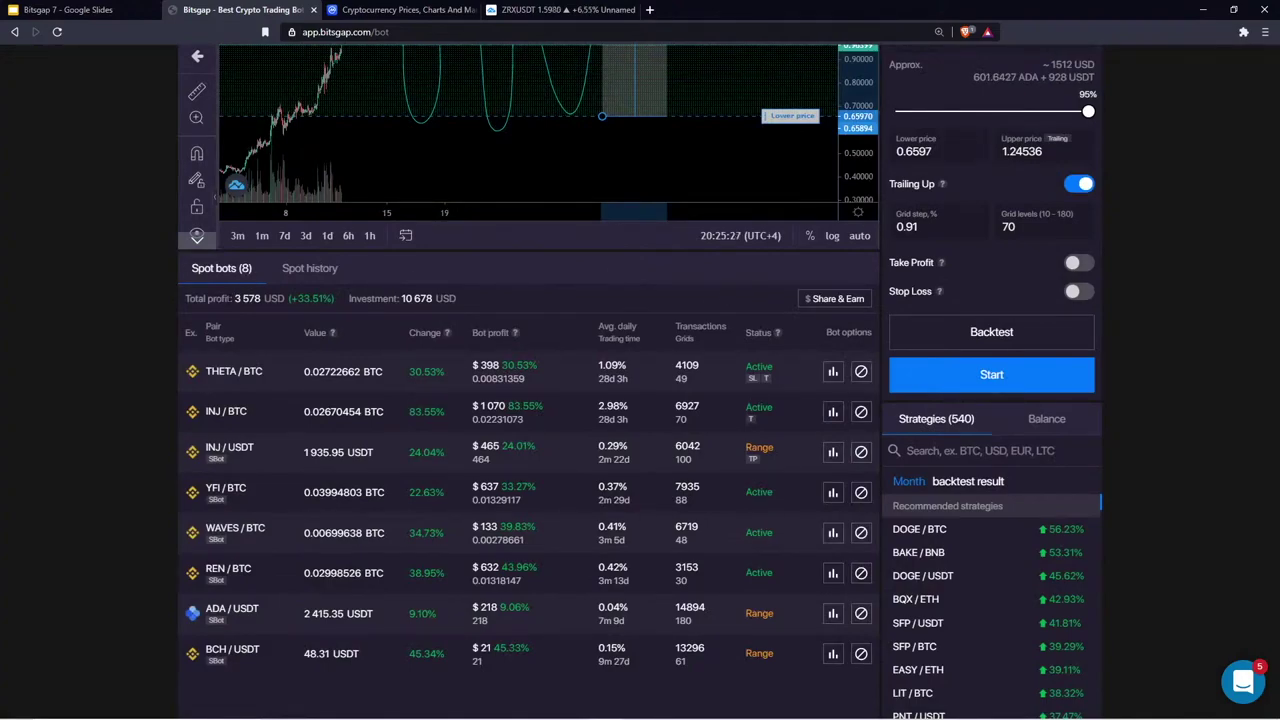
Highlight the Total profit label above the spot bots list, then clear the selection
{"action": "mouse_move", "coordinate": [234, 300]}
{"action": "left_mouse_down"}
{"action": "mouse_move", "coordinate": [185, 305]}
{"action": "mouse_move", "coordinate": [234, 303]}
{"action": "left_mouse_up"}
{"action": "left_click", "coordinate": [185, 305]}
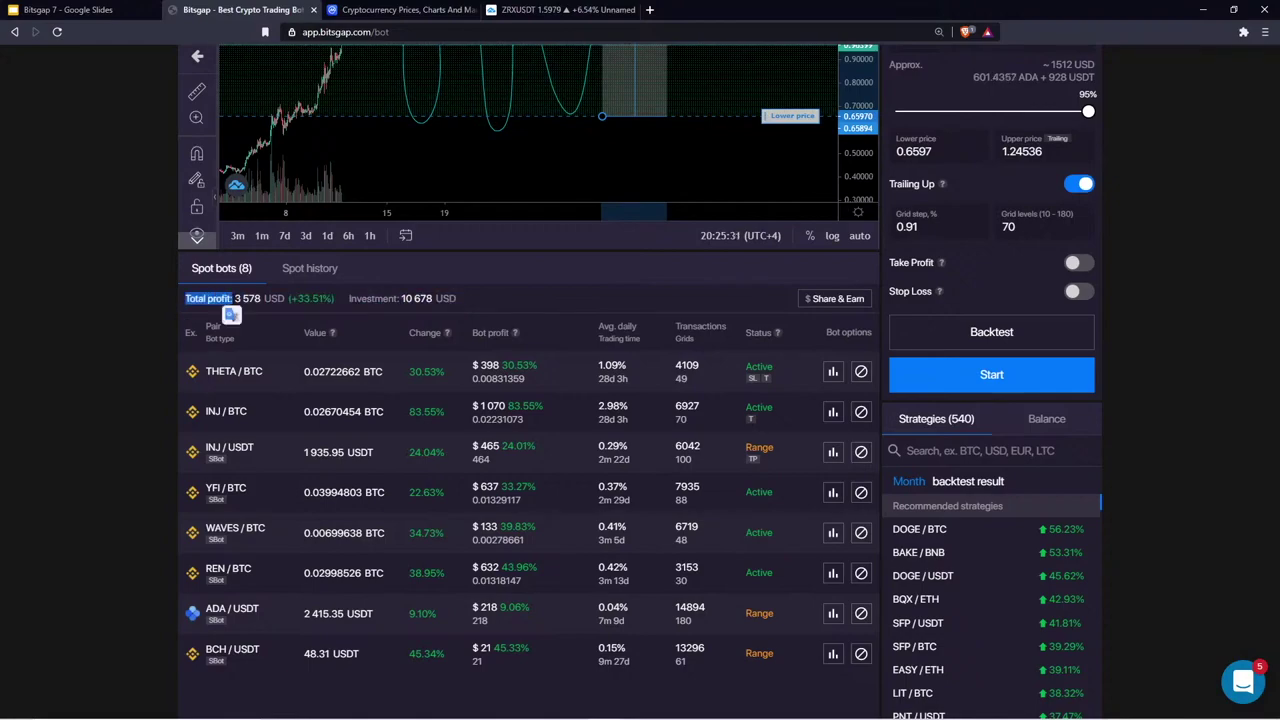
{"action": "left_click", "coordinate": [655, 299]}
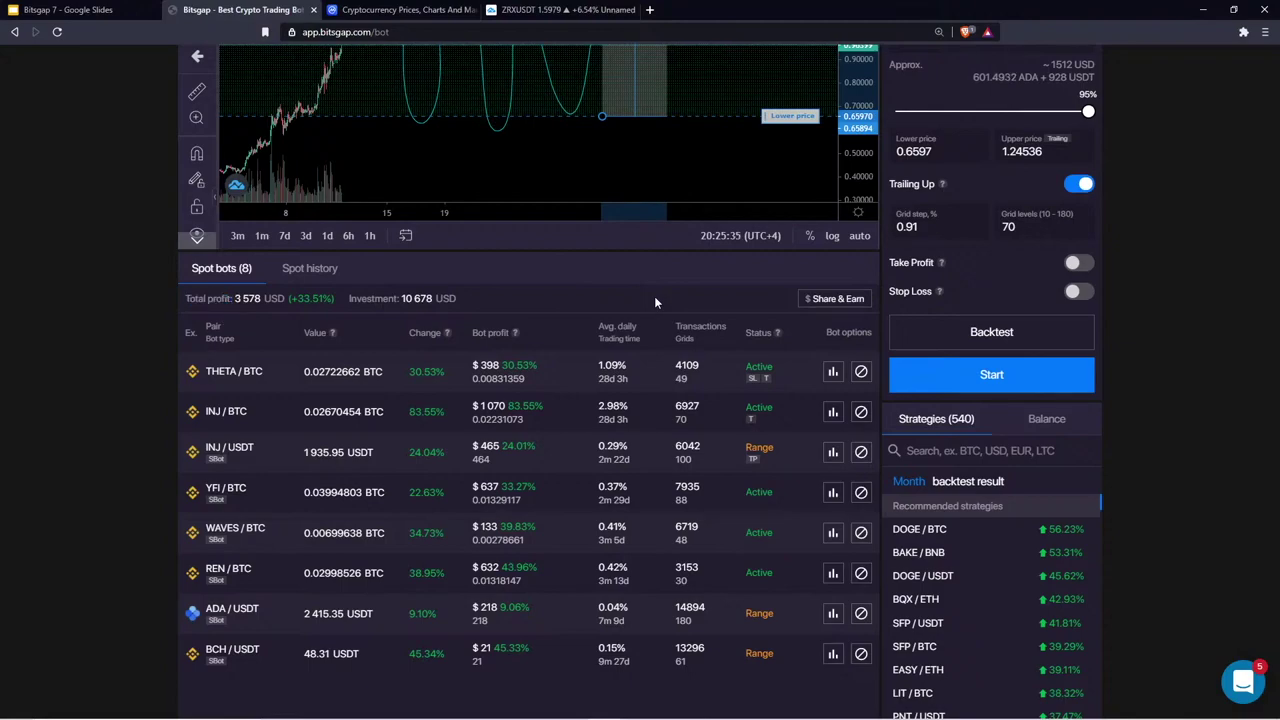
Set the ADA/USDT SBot's grid levels to 80 and check the recalculated grid step percentage
{"action": "scroll", "coordinate": [655, 299], "scroll_direction": "up", "scroll_amount": 2}
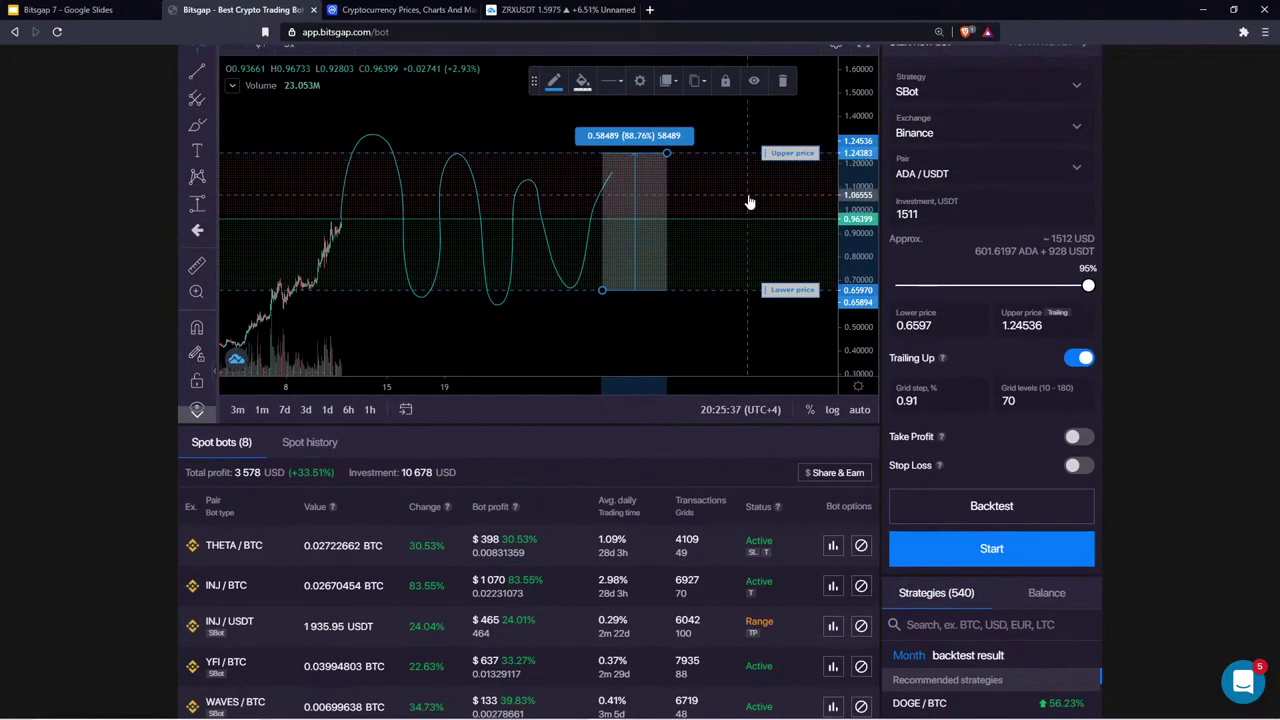
{"action": "double_click", "coordinate": [1008, 401]}
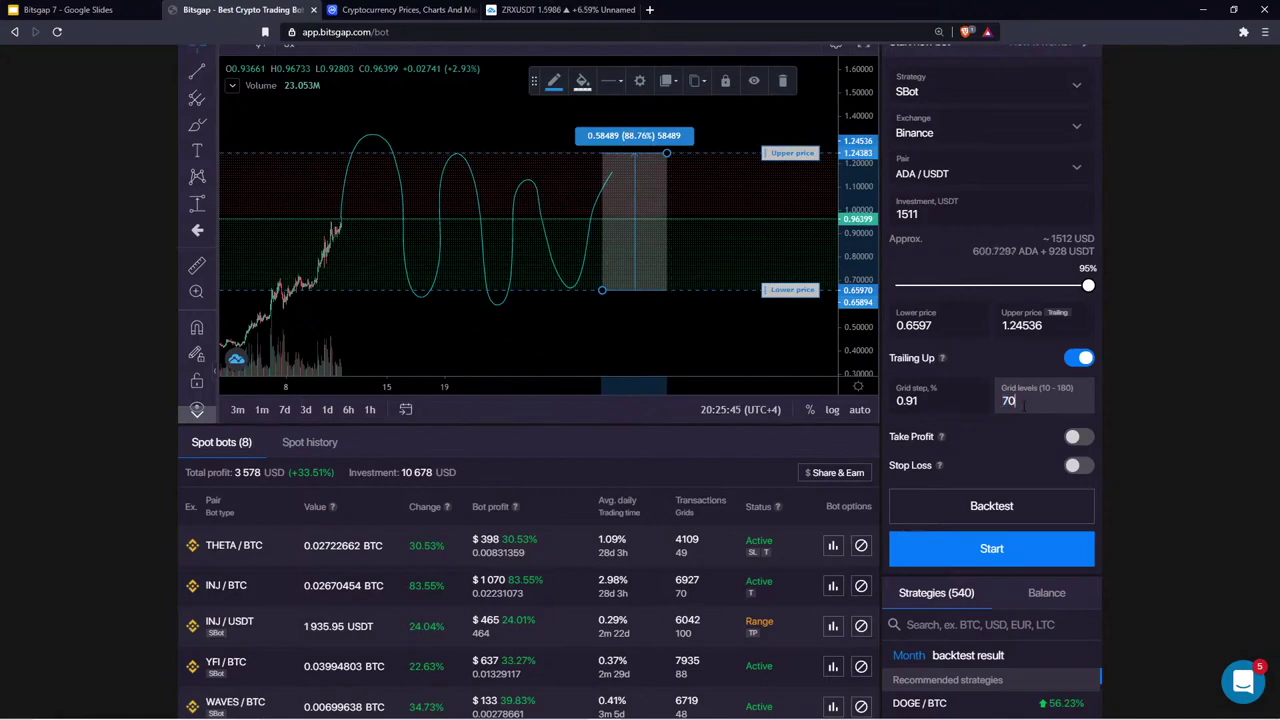
{"action": "key", "text": "BackSpace"}
{"action": "key", "text": "BackSpace"}
{"action": "type", "text": "80"}
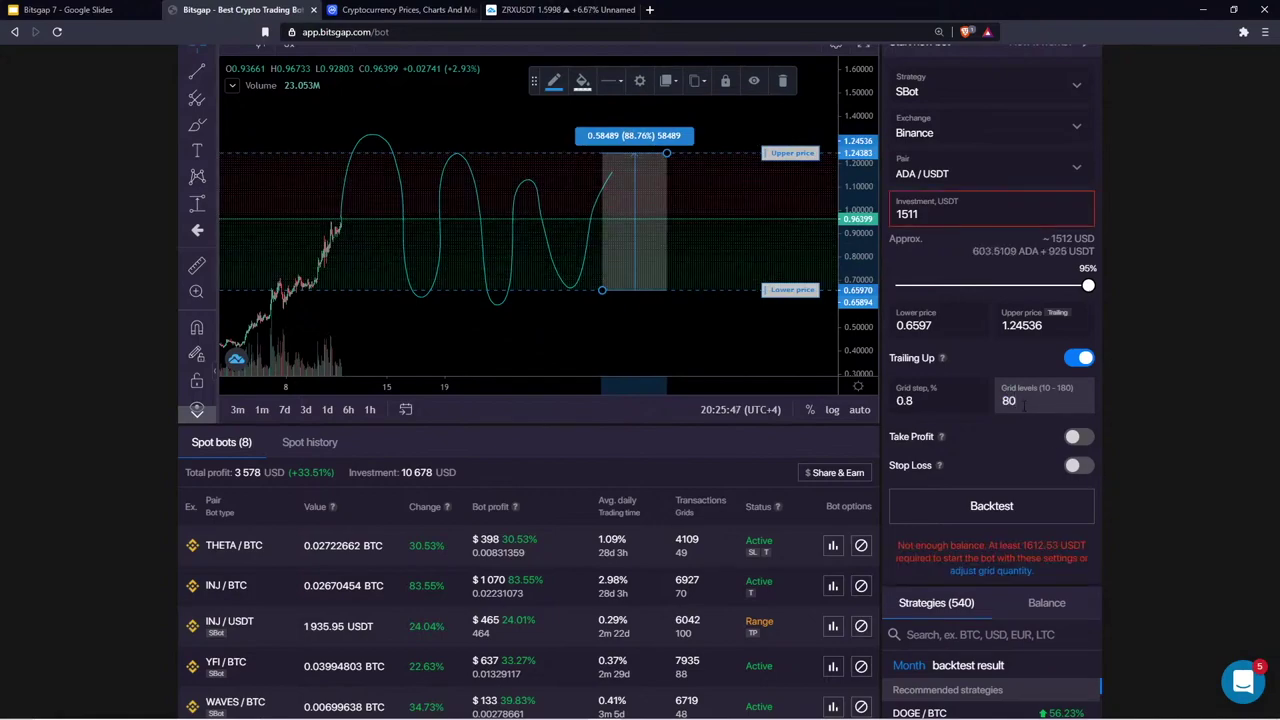
{"action": "left_click_drag", "start_coordinate": [925, 401], "coordinate": [889, 411]}
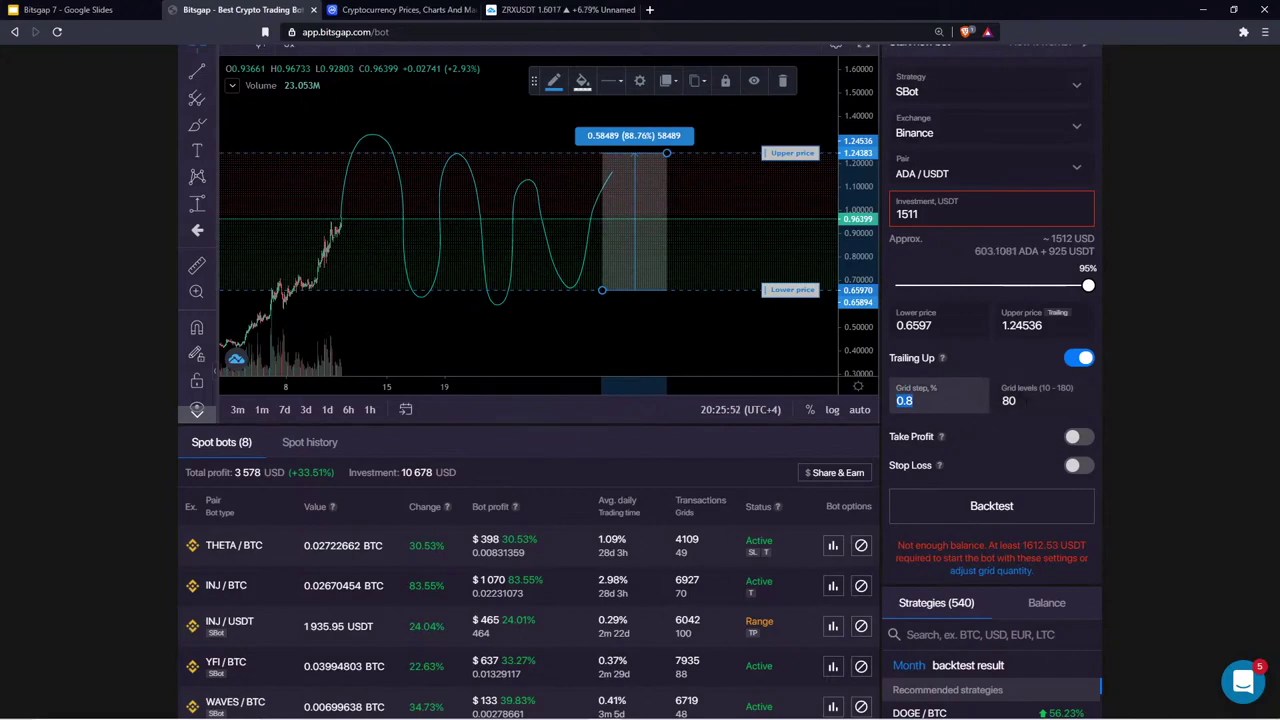
{"action": "left_click", "coordinate": [1041, 406]}
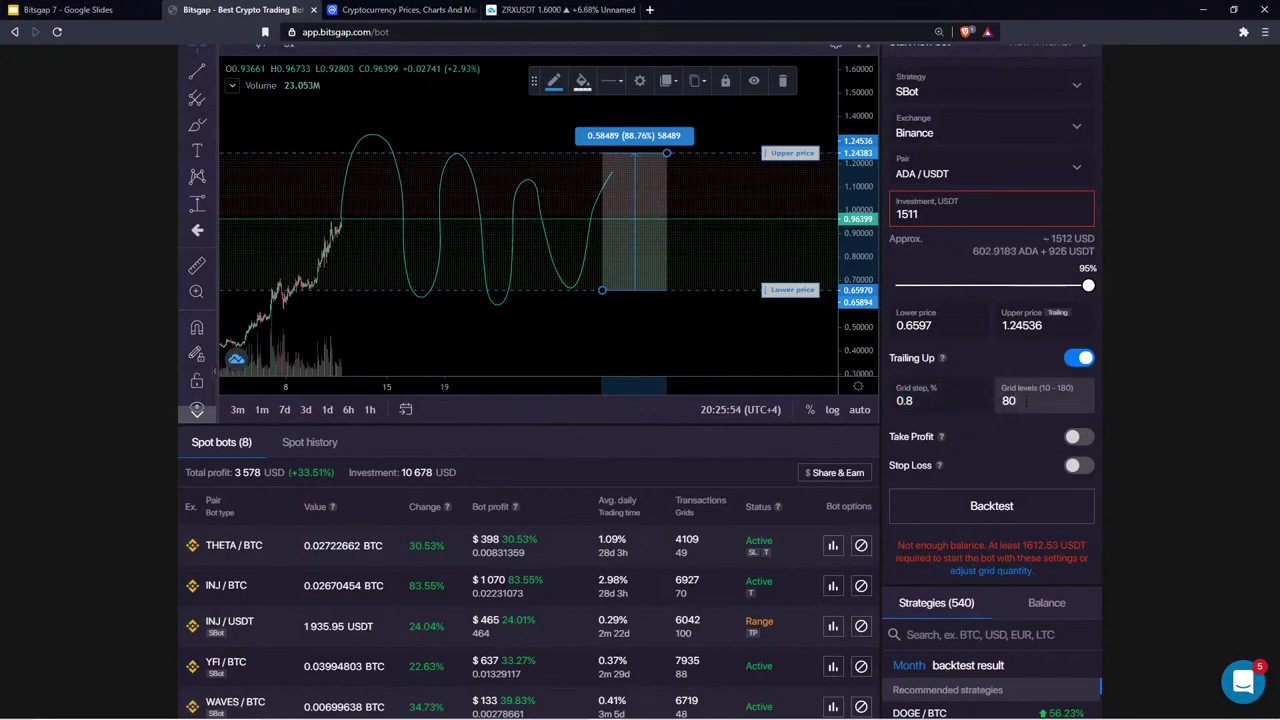
{"action": "double_click", "coordinate": [1008, 400]}
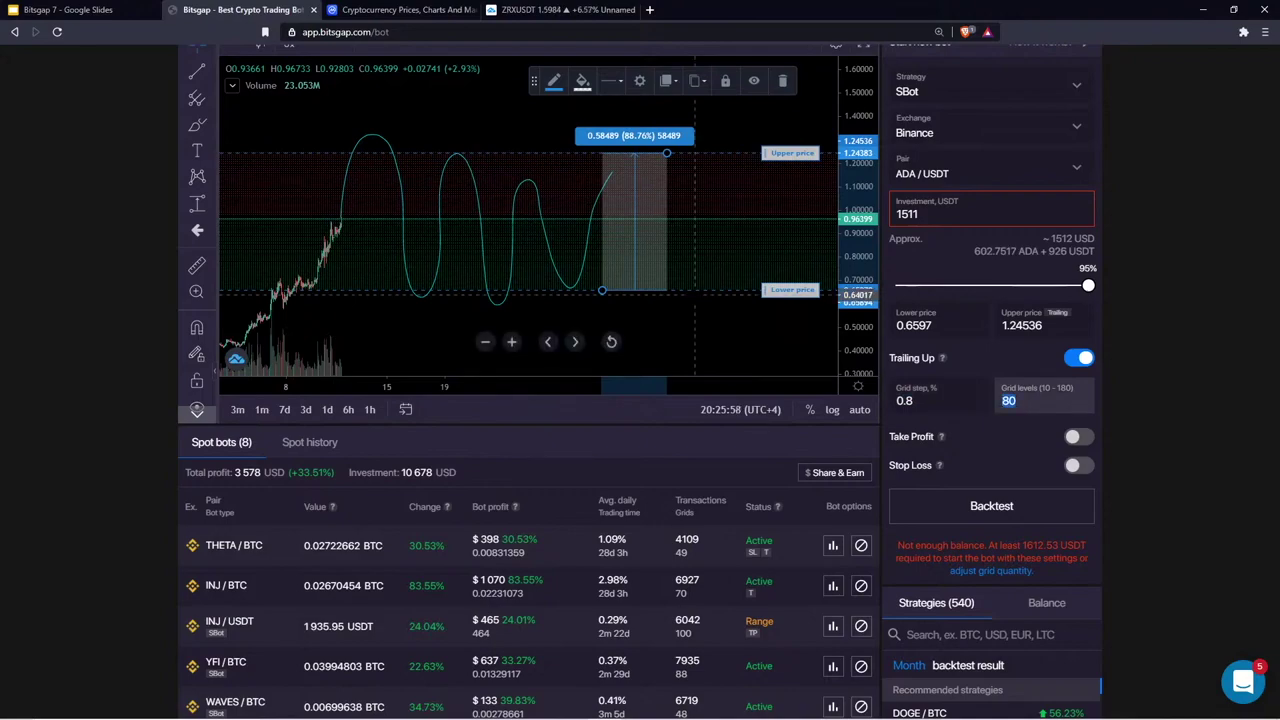
Load the recommended LIT/BTC strategy and inspect its price action within the grid on the chart
{"action": "scroll", "coordinate": [960, 646], "scroll_direction": "down", "scroll_amount": 3}
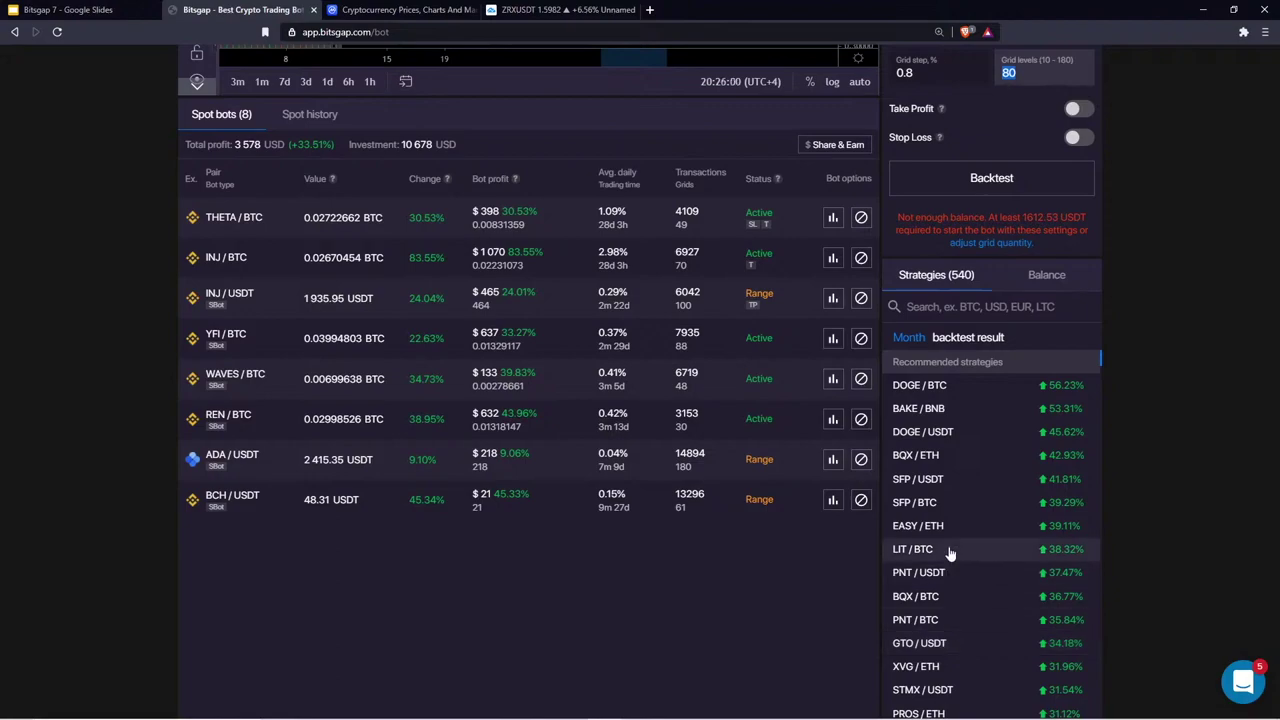
{"action": "type", "text": "179"}
{"action": "scroll", "coordinate": [776, 582], "scroll_direction": "up", "scroll_amount": 4}
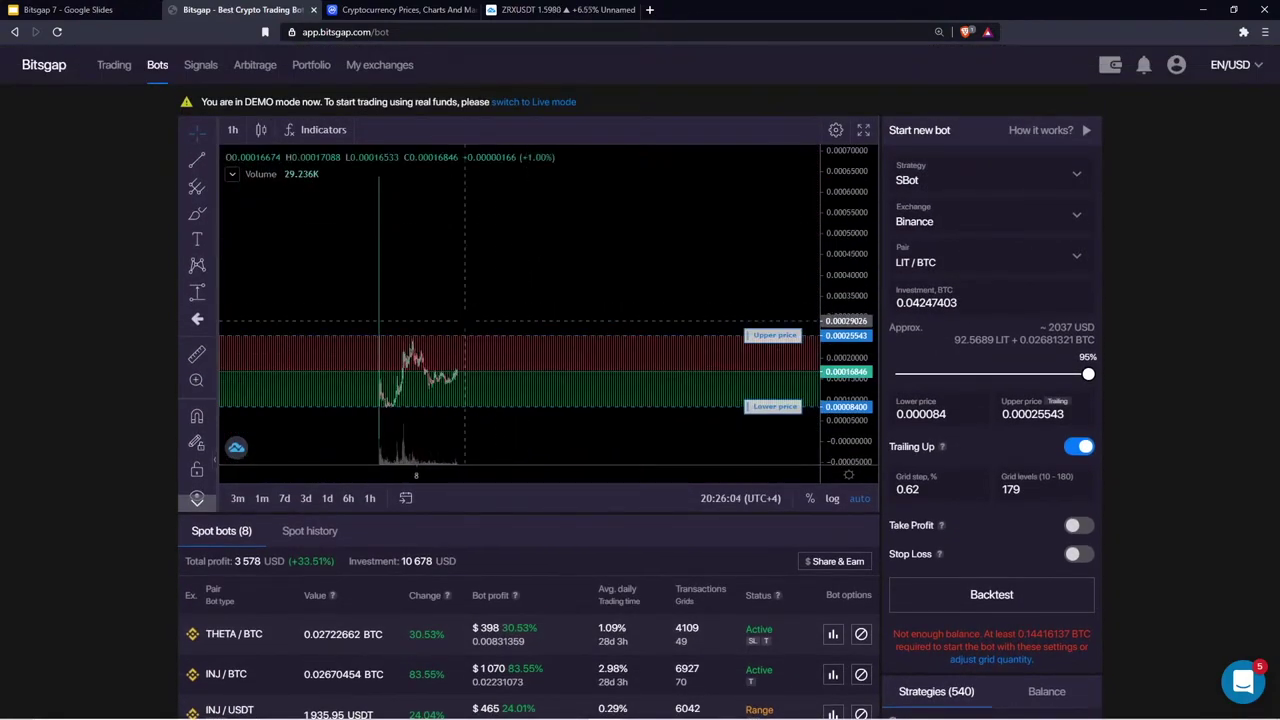
{"action": "scroll", "coordinate": [382, 293], "scroll_direction": "up", "scroll_amount": 5}
{"action": "scroll", "coordinate": [380, 293], "scroll_direction": "down", "scroll_amount": 5}
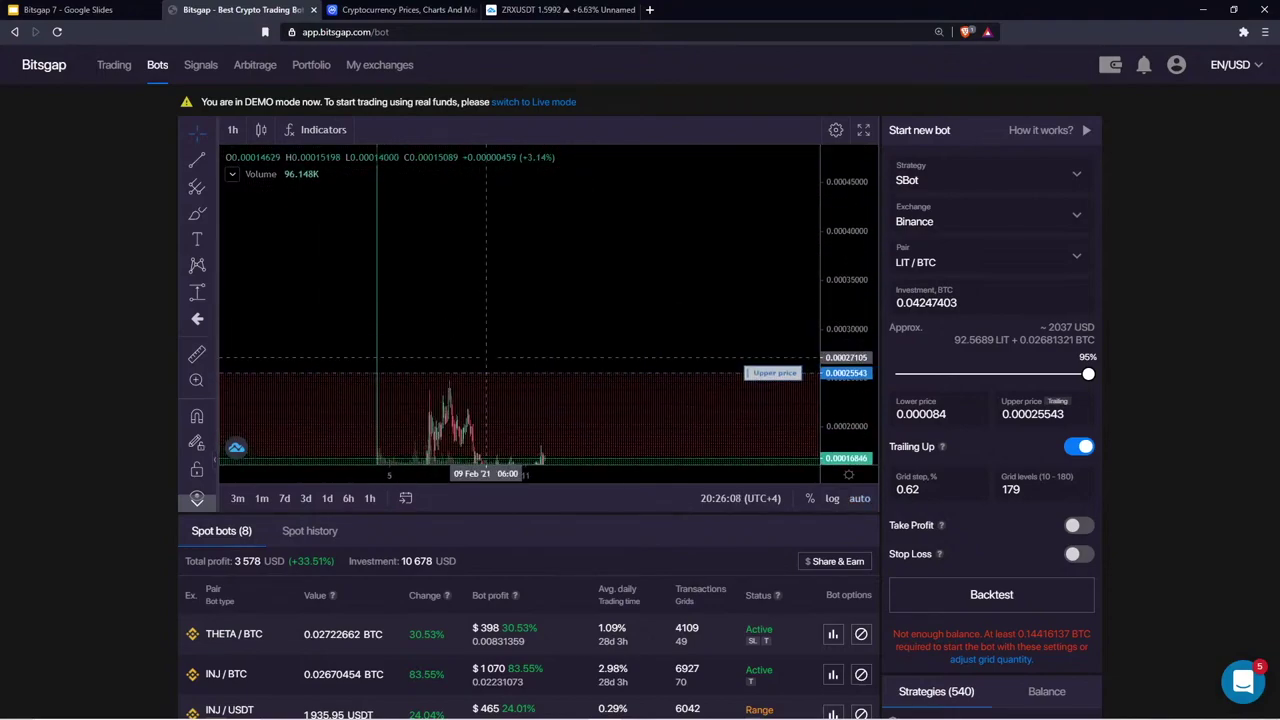
{"action": "scroll", "coordinate": [982, 649], "scroll_direction": "down", "scroll_amount": 1}
Load the recommended XVG/ETH strategy and switch its chart to the 2-hour interval to view a longer price history
{"action": "scroll", "coordinate": [982, 649], "scroll_direction": "down", "scroll_amount": 2}
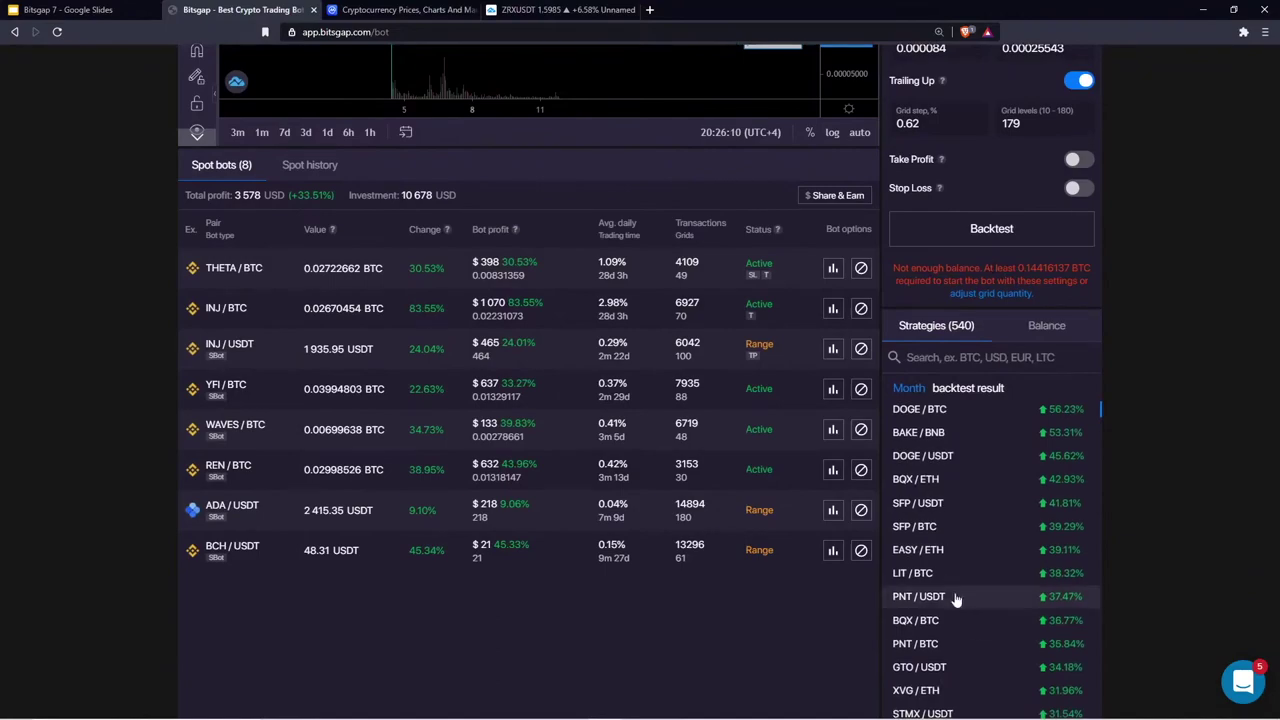
{"action": "scroll", "coordinate": [950, 630], "scroll_direction": "down", "scroll_amount": 2}
{"action": "left_click", "coordinate": [916, 595]}
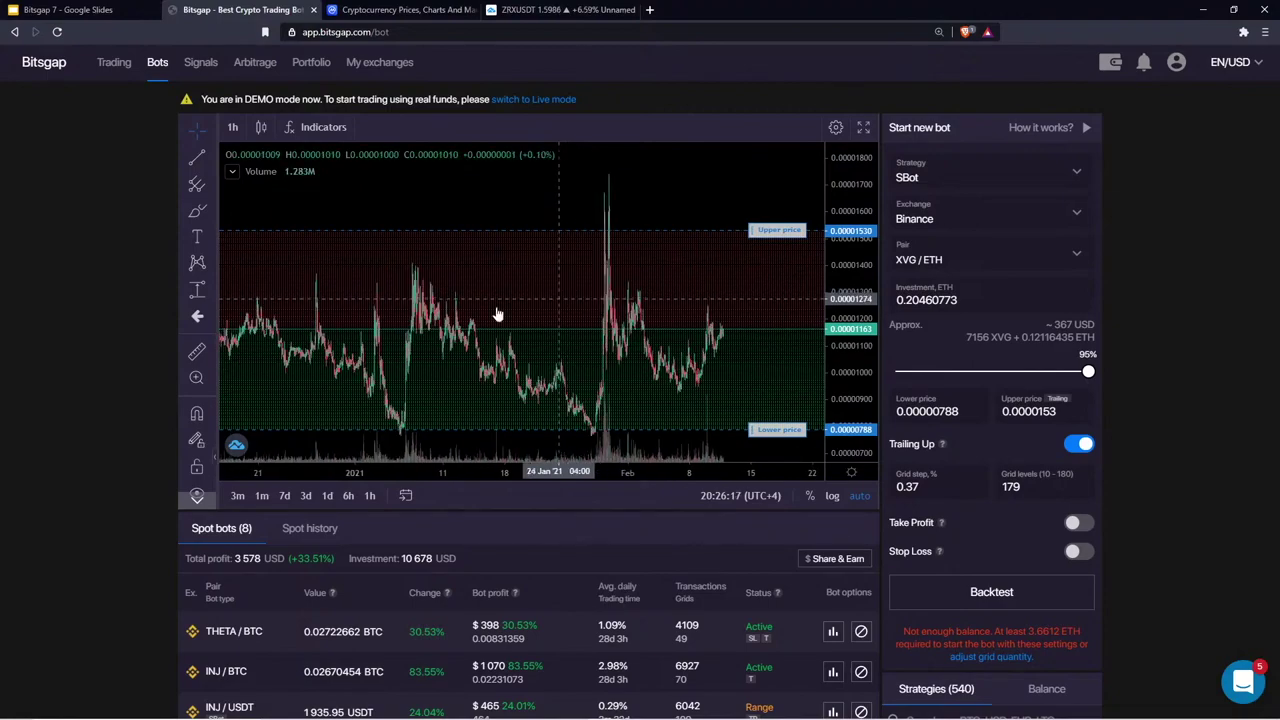
{"action": "left_click_drag", "start_coordinate": [398, 196], "coordinate": [457, 199]}
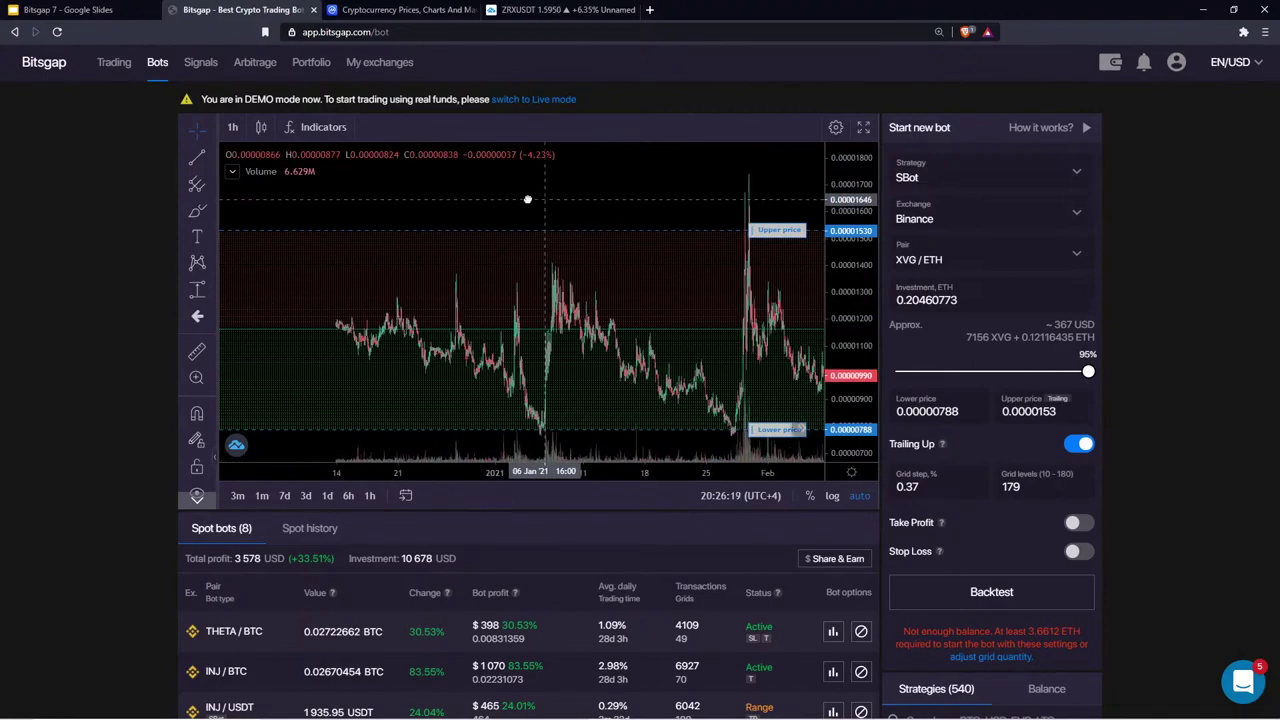
{"action": "left_click", "coordinate": [234, 132]}
{"action": "left_click", "coordinate": [245, 325]}
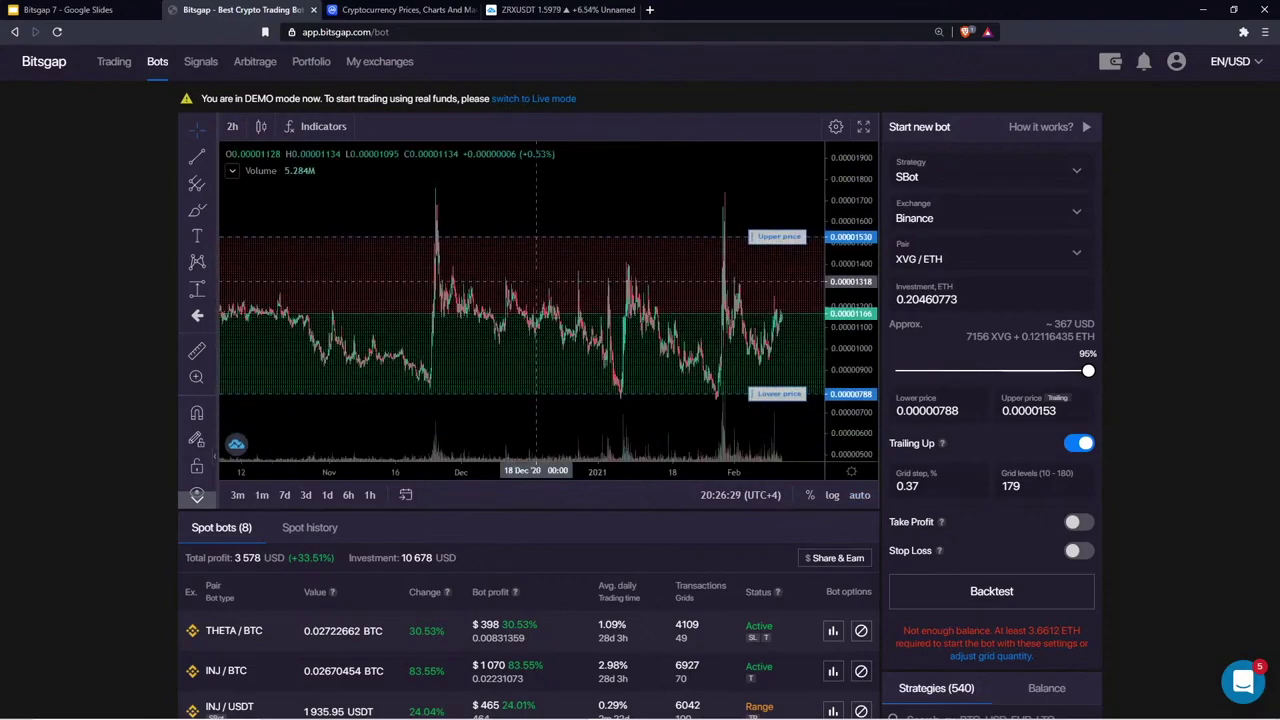
{"action": "left_click_drag", "start_coordinate": [555, 230], "coordinate": [484, 232]}
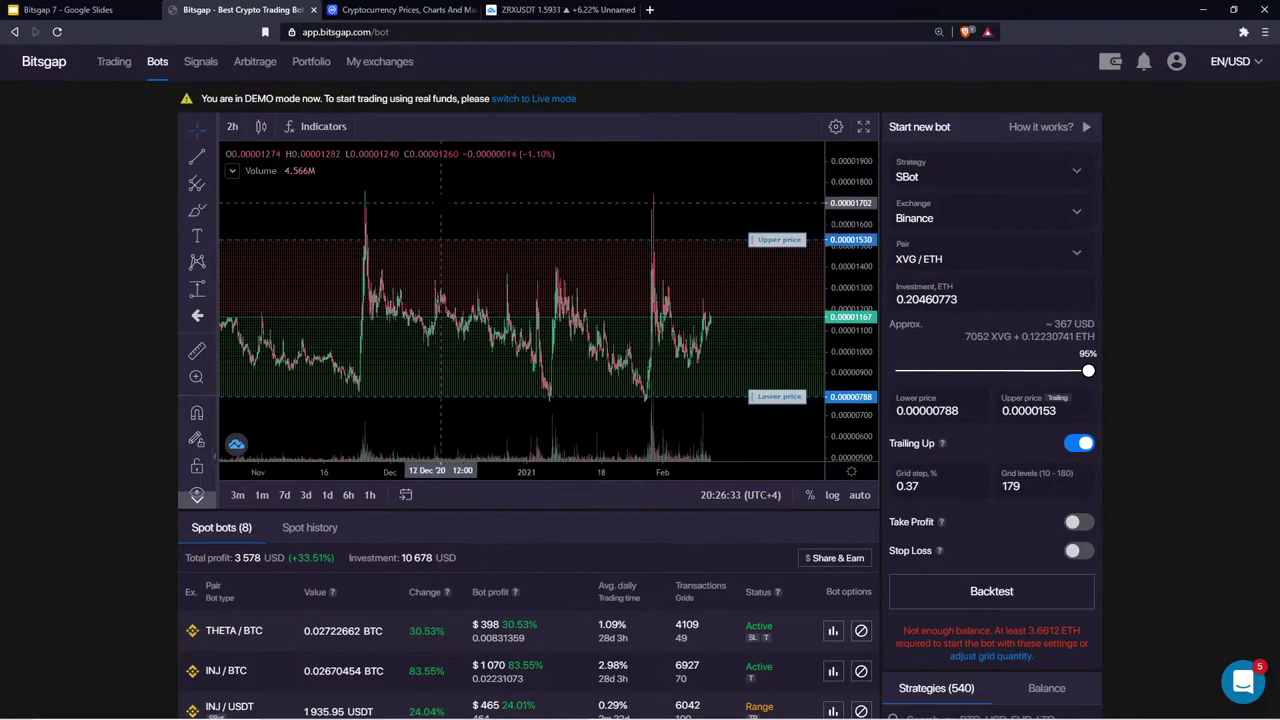
Measure the price range between the XVG/ETH grid's lower and upper price lines on the chart
{"action": "left_click_drag", "start_coordinate": [466, 225], "coordinate": [362, 229]}
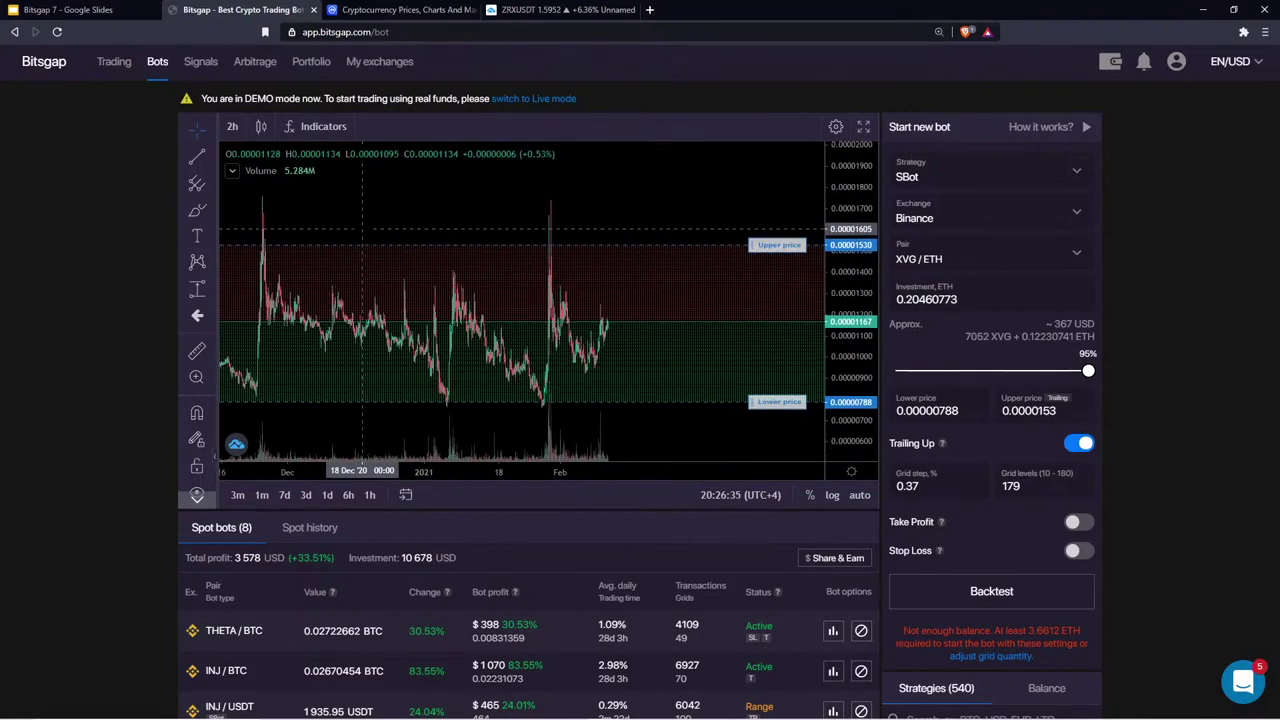
{"action": "left_click", "coordinate": [197, 288]}
{"action": "left_click", "coordinate": [588, 300]}
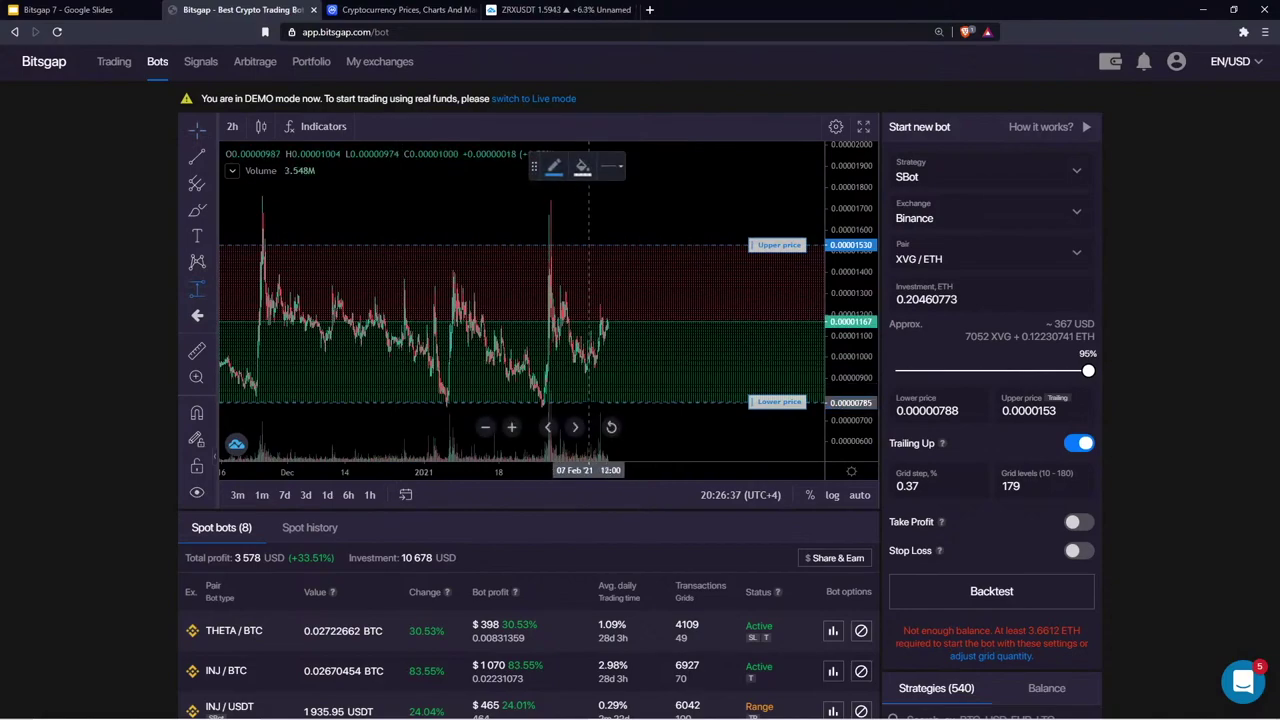
{"action": "left_click", "coordinate": [588, 403]}
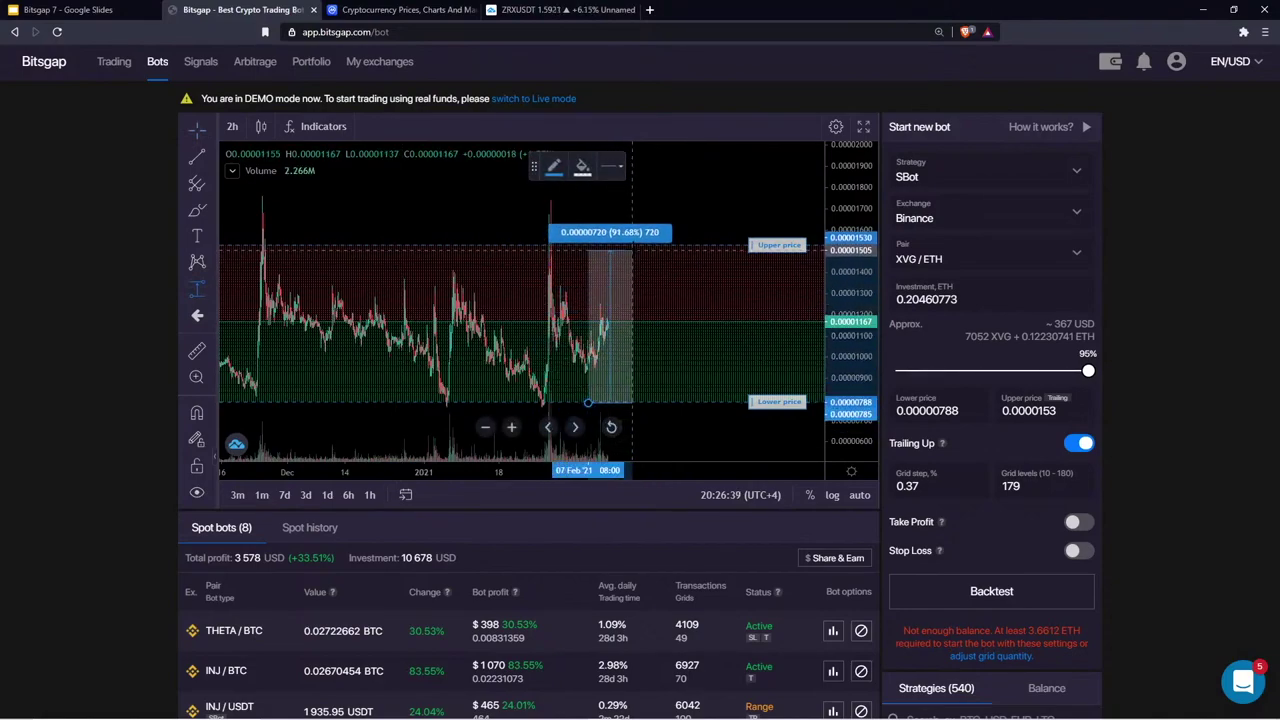
{"action": "left_click", "coordinate": [636, 244]}
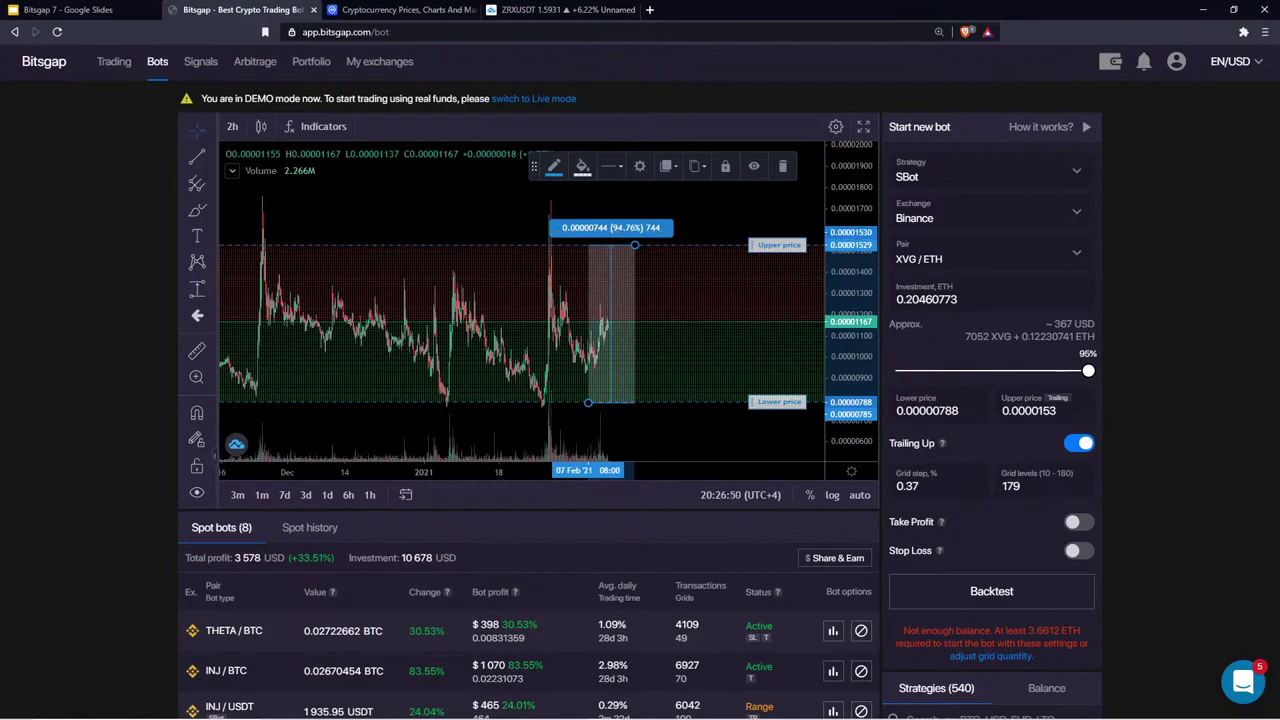
Try 70 grid levels, then set the grid levels to 68 and highlight the recalculated grid step percentage
{"action": "left_click", "coordinate": [1037, 489]}
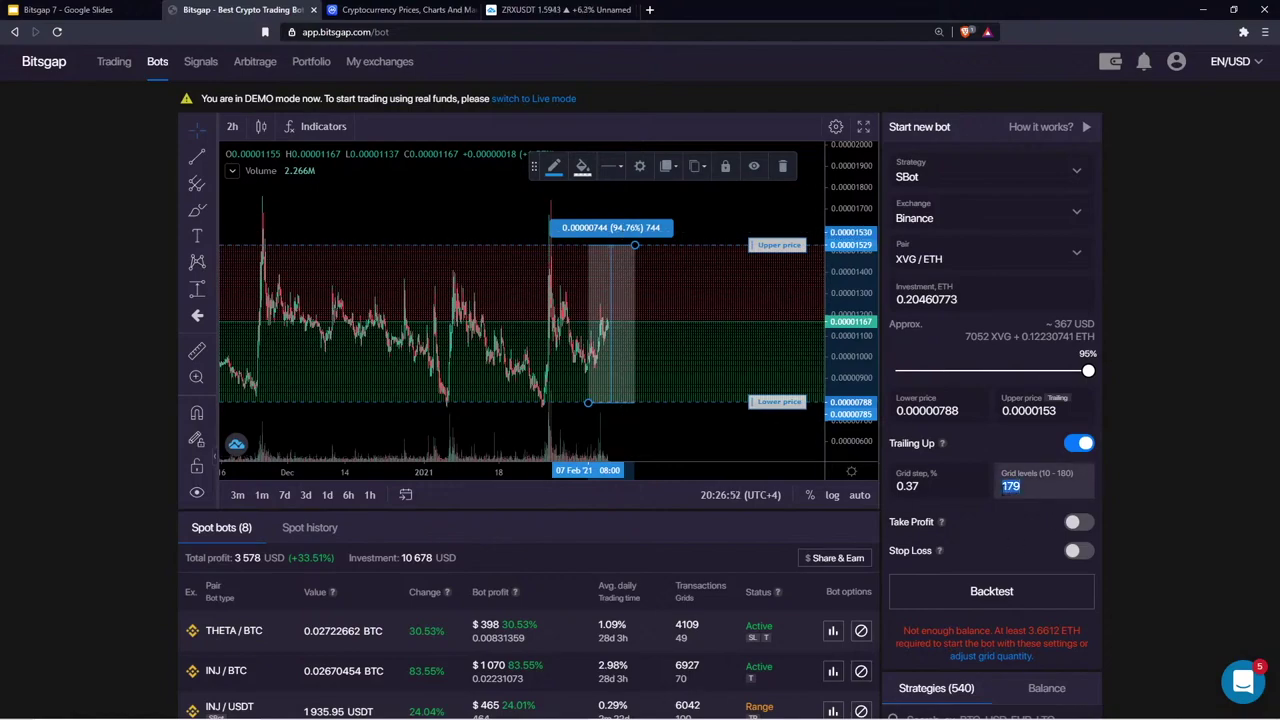
{"action": "type", "text": "70"}
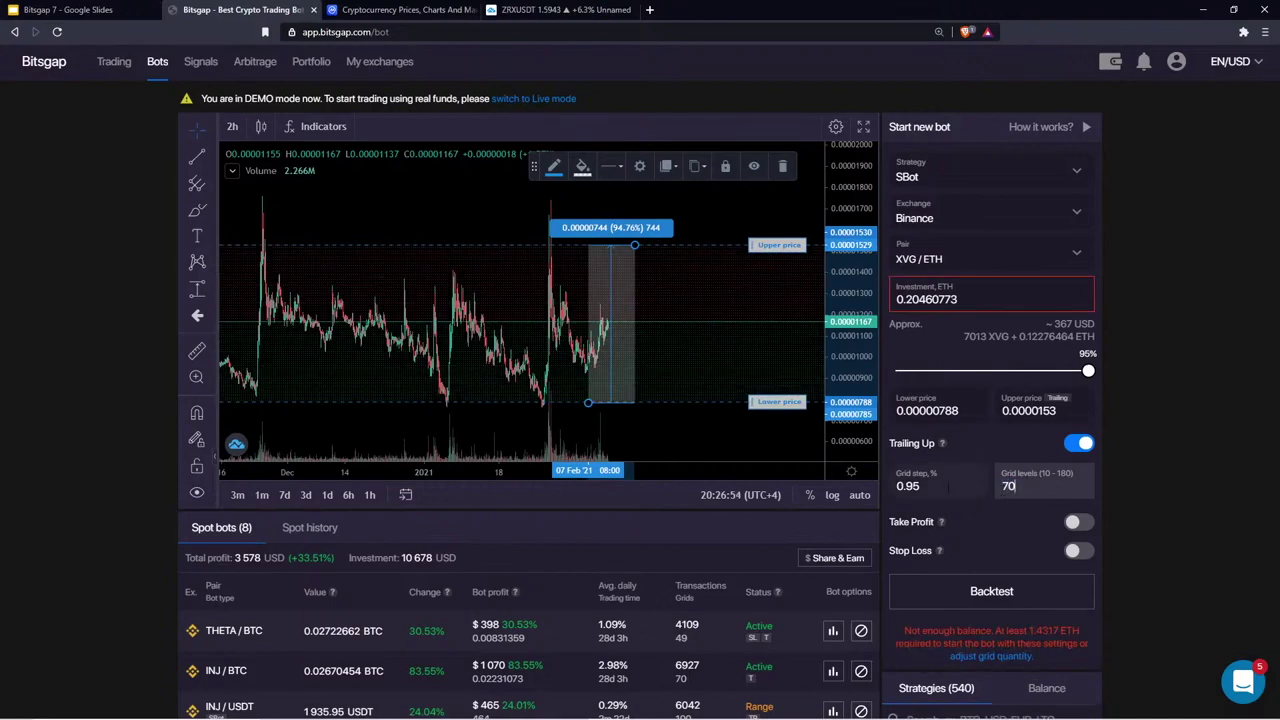
{"action": "left_click_drag", "start_coordinate": [921, 487], "coordinate": [900, 488]}
{"action": "left_click", "coordinate": [1025, 490]}
{"action": "key", "text": "BackSpace"}
{"action": "key", "text": "BackSpace"}
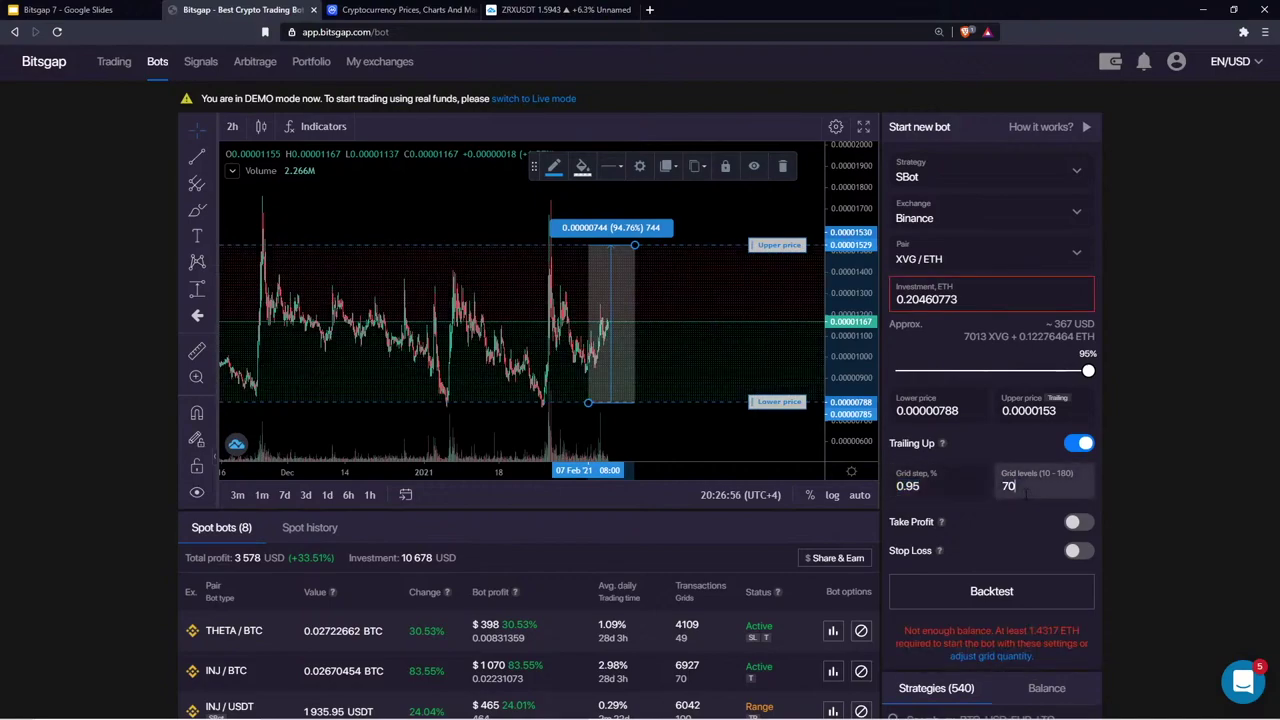
{"action": "type", "text": "68"}
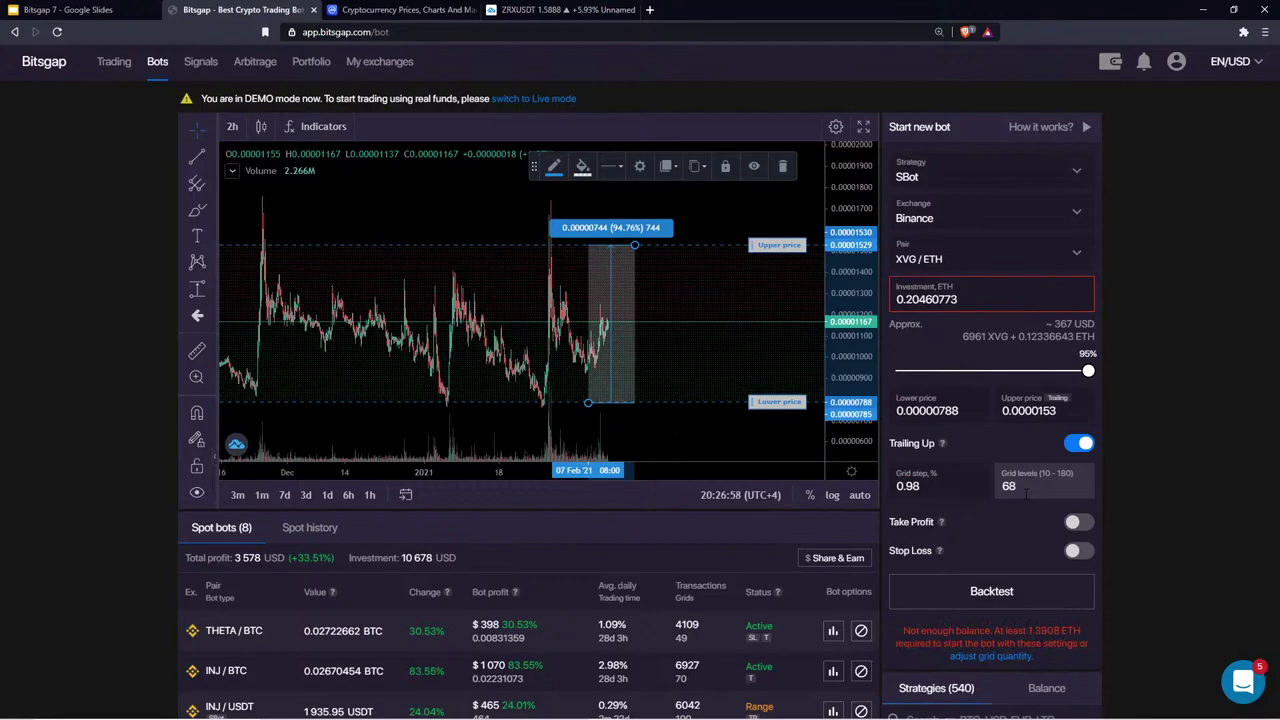
{"action": "left_click_drag", "start_coordinate": [925, 487], "coordinate": [883, 486]}
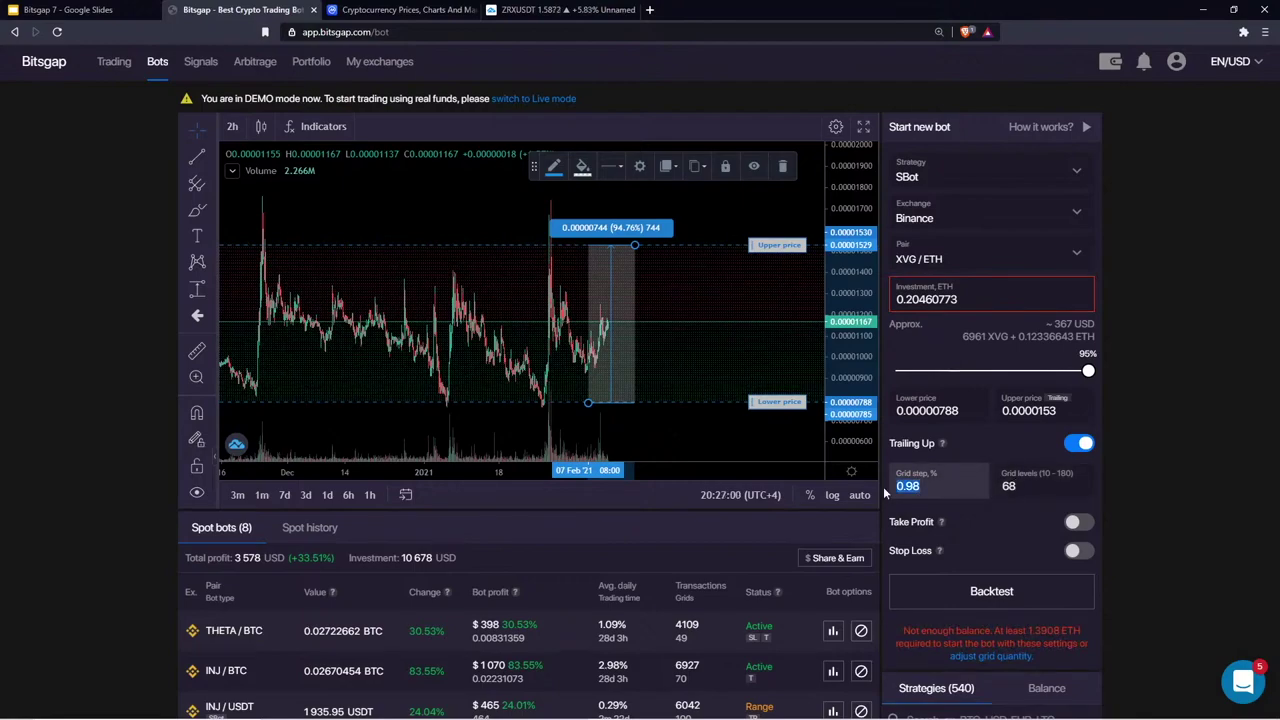
{"action": "left_click", "coordinate": [690, 200]}
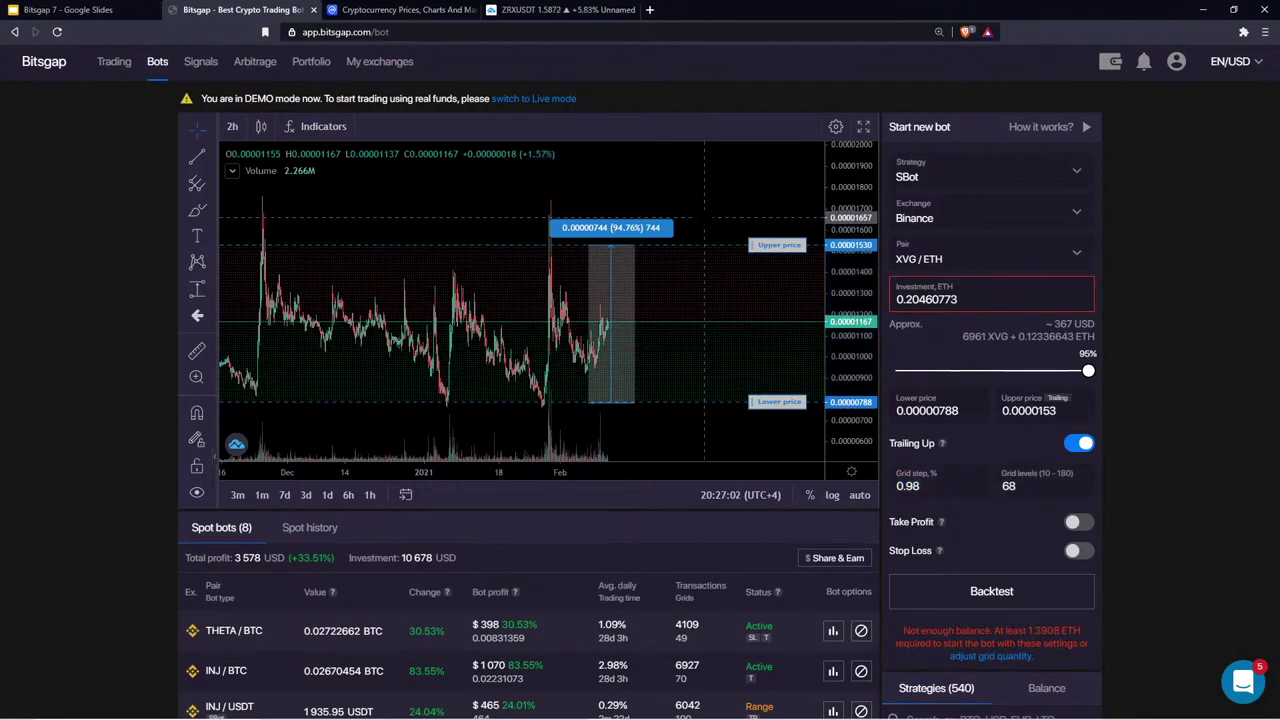
Raise the grid's lower price line to 0.00001014 and highlight the approximate ETH and XVG amounts of the investment
{"action": "scroll", "coordinate": [603, 239], "scroll_direction": "up", "scroll_amount": 2}
{"action": "scroll", "coordinate": [603, 239], "scroll_direction": "up", "scroll_amount": 1}
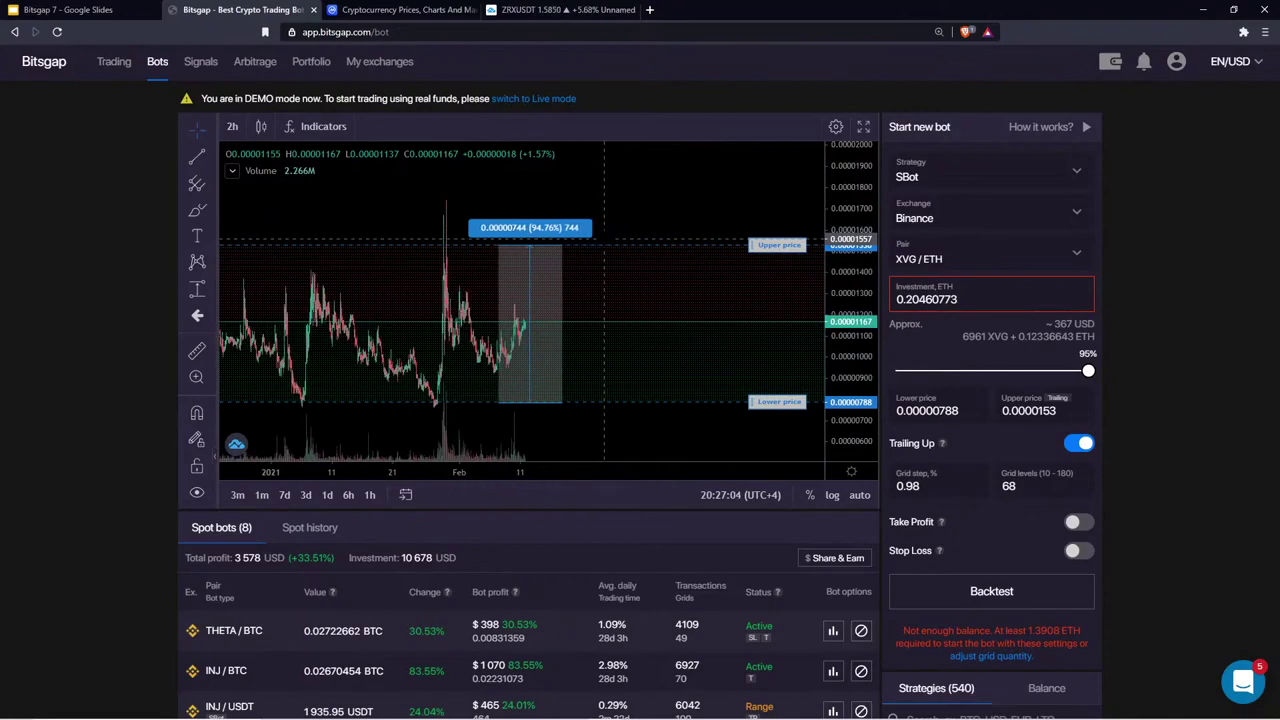
{"action": "left_click_drag", "start_coordinate": [603, 239], "coordinate": [610, 190]}
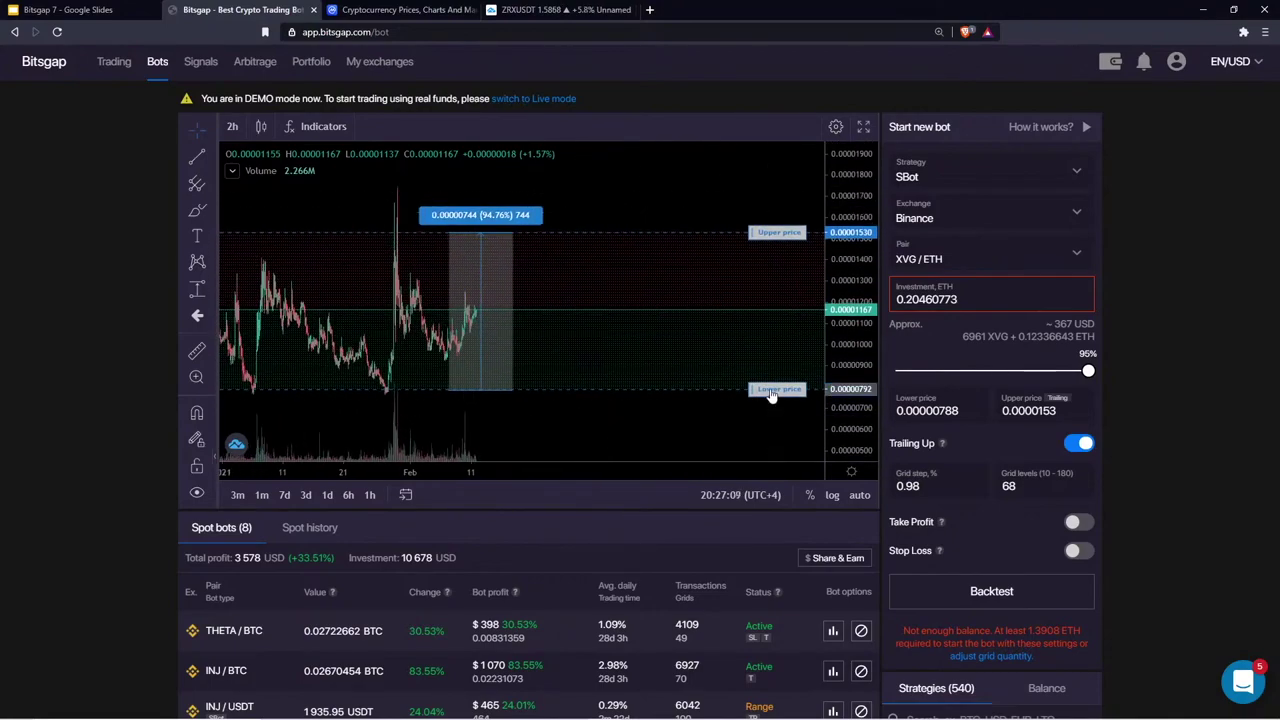
{"action": "left_click_drag", "start_coordinate": [771, 395], "coordinate": [773, 342]}
{"action": "left_click_drag", "start_coordinate": [851, 428], "coordinate": [843, 301]}
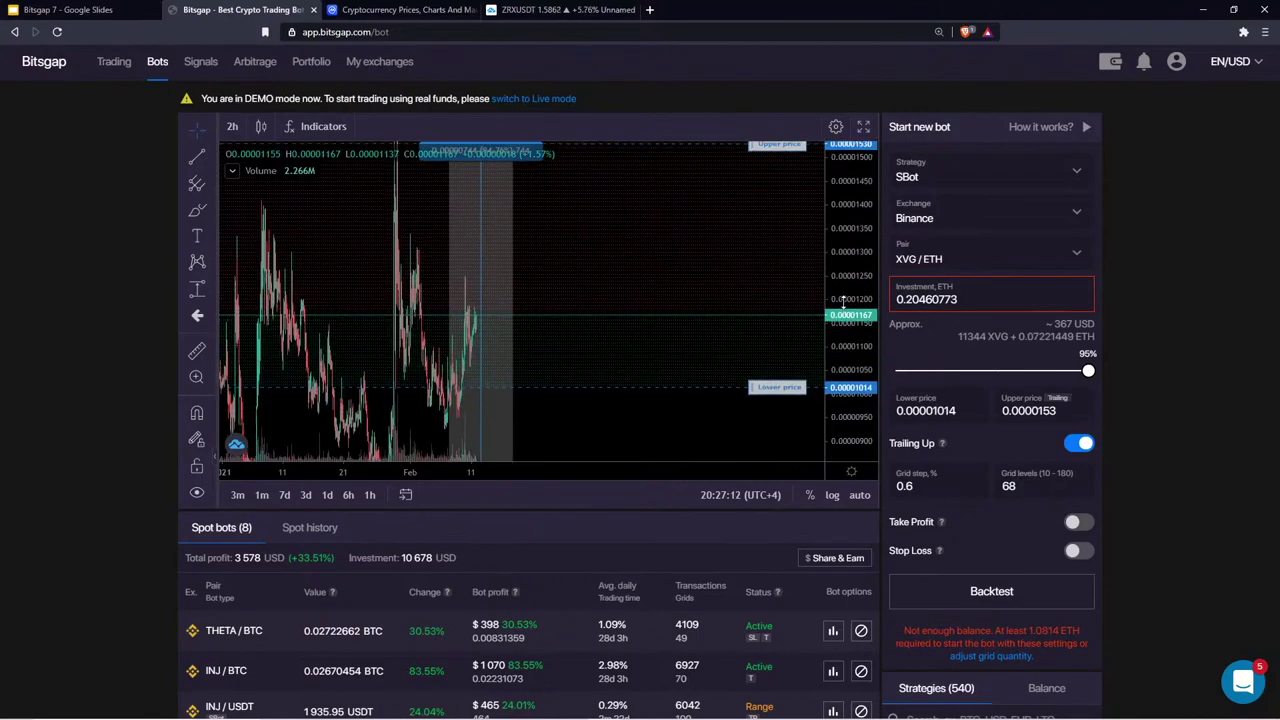
{"action": "double_click", "coordinate": [851, 253]}
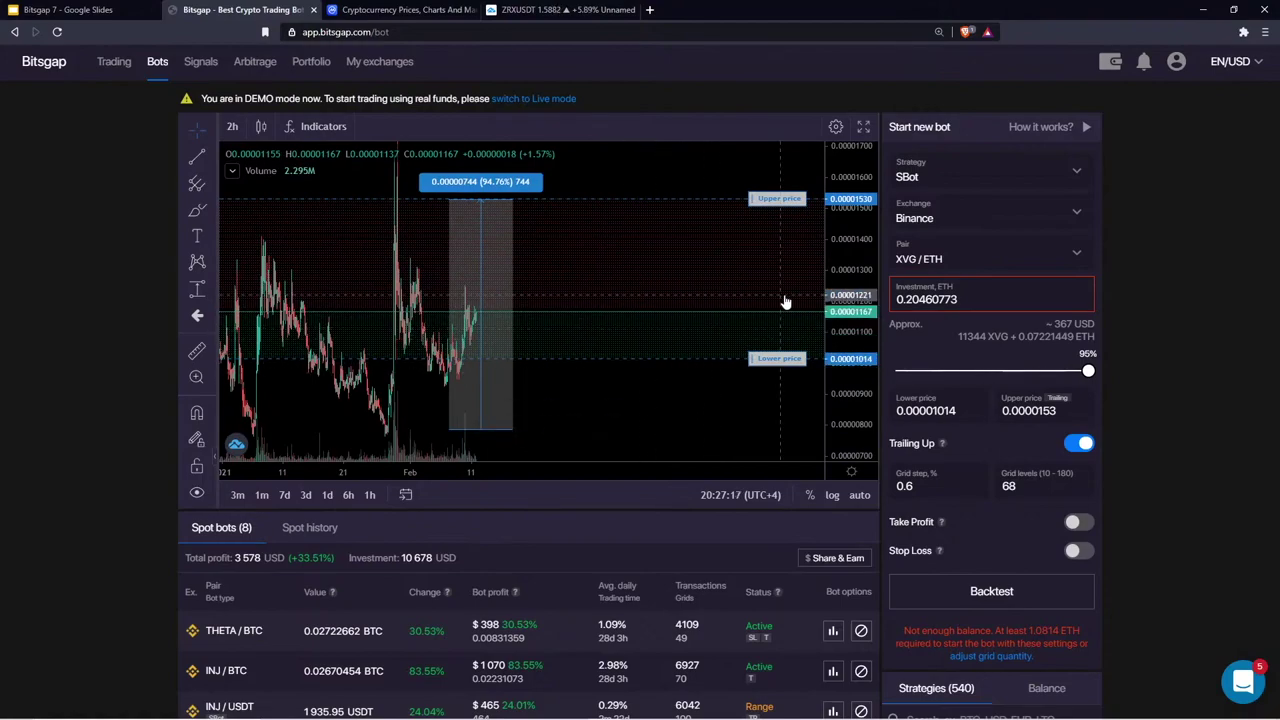
{"action": "left_click_drag", "start_coordinate": [1022, 336], "coordinate": [1074, 336]}
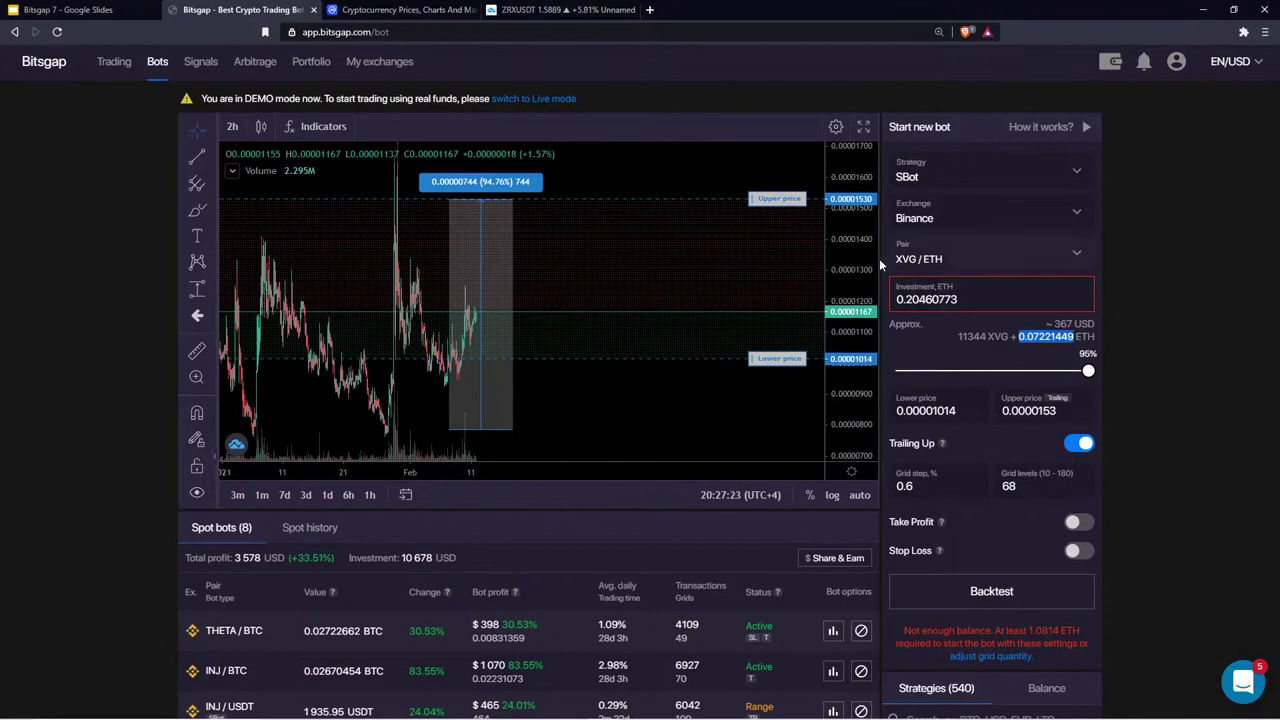
{"action": "left_click_drag", "start_coordinate": [958, 337], "coordinate": [1010, 342]}
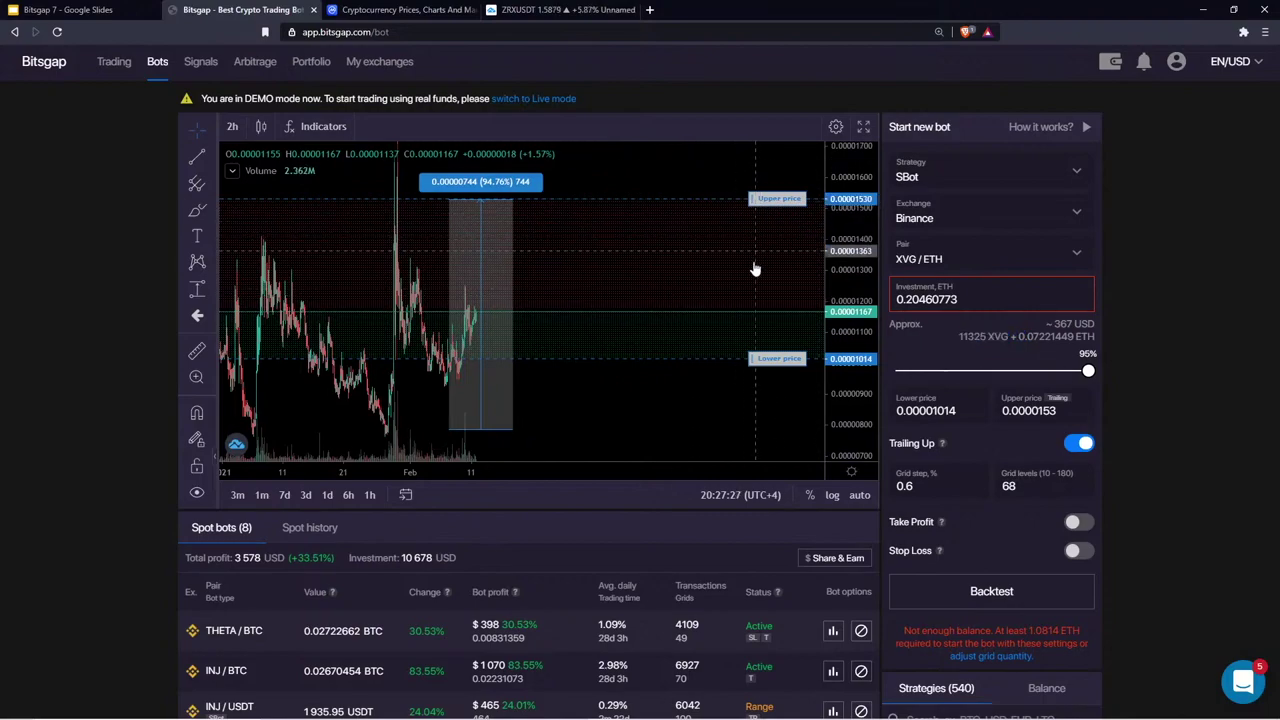
Bring the grid's upper price line down to 0.00001299 and highlight the recalculated XVG amount
{"action": "left_click_drag", "start_coordinate": [770, 199], "coordinate": [767, 271]}
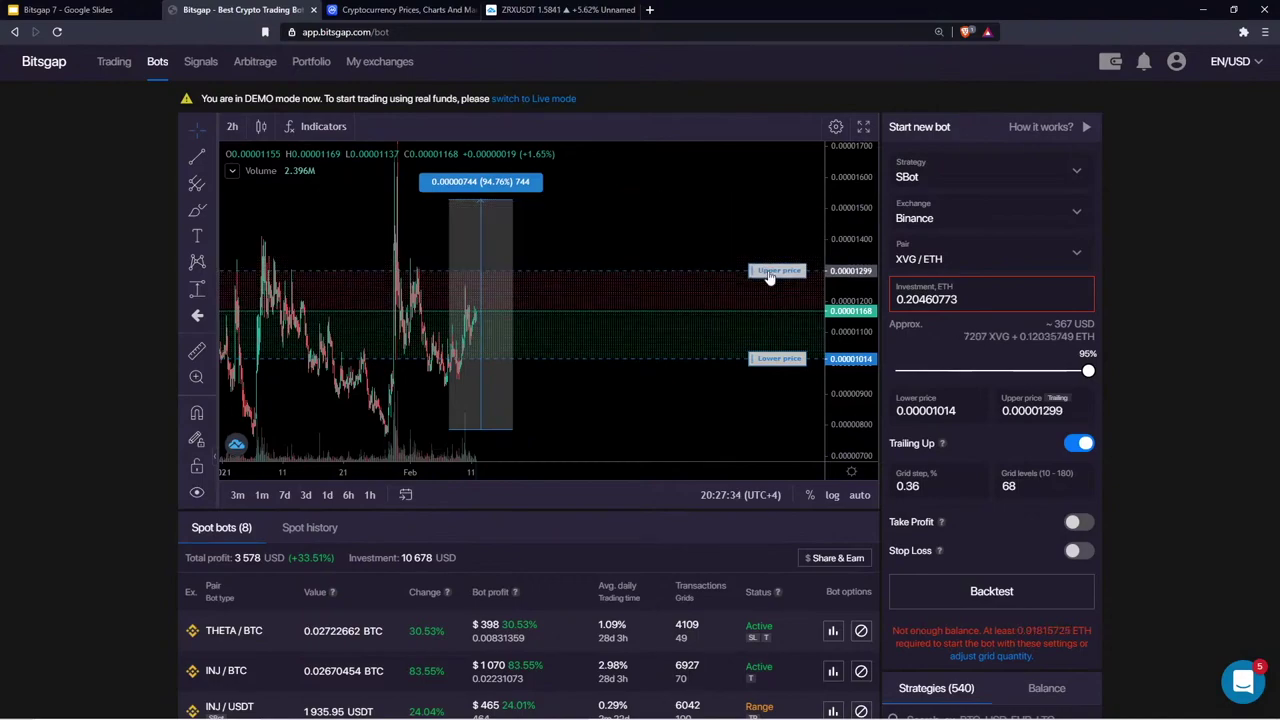
{"action": "left_click_drag", "start_coordinate": [963, 334], "coordinate": [1010, 338]}
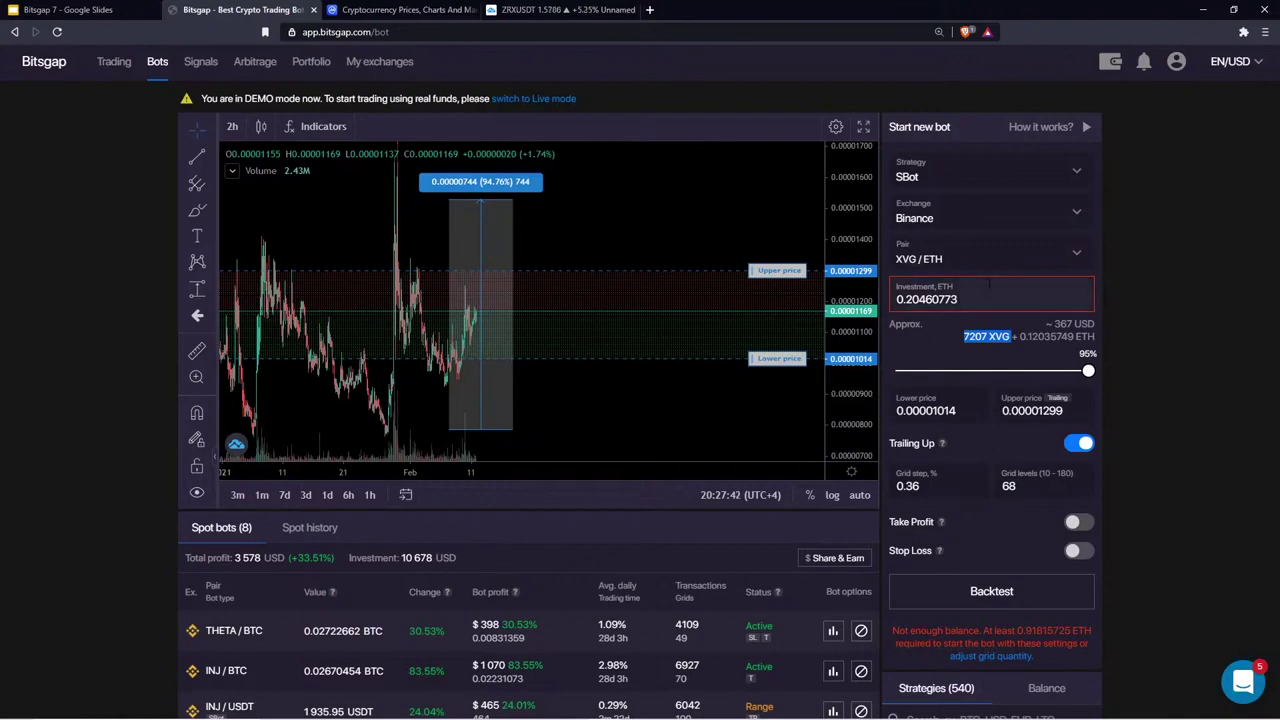
Delete the old price range measurement from the chart
{"action": "scroll", "coordinate": [614, 340], "scroll_direction": "down", "scroll_amount": 1}
{"action": "scroll", "coordinate": [614, 340], "scroll_direction": "down", "scroll_amount": 1}
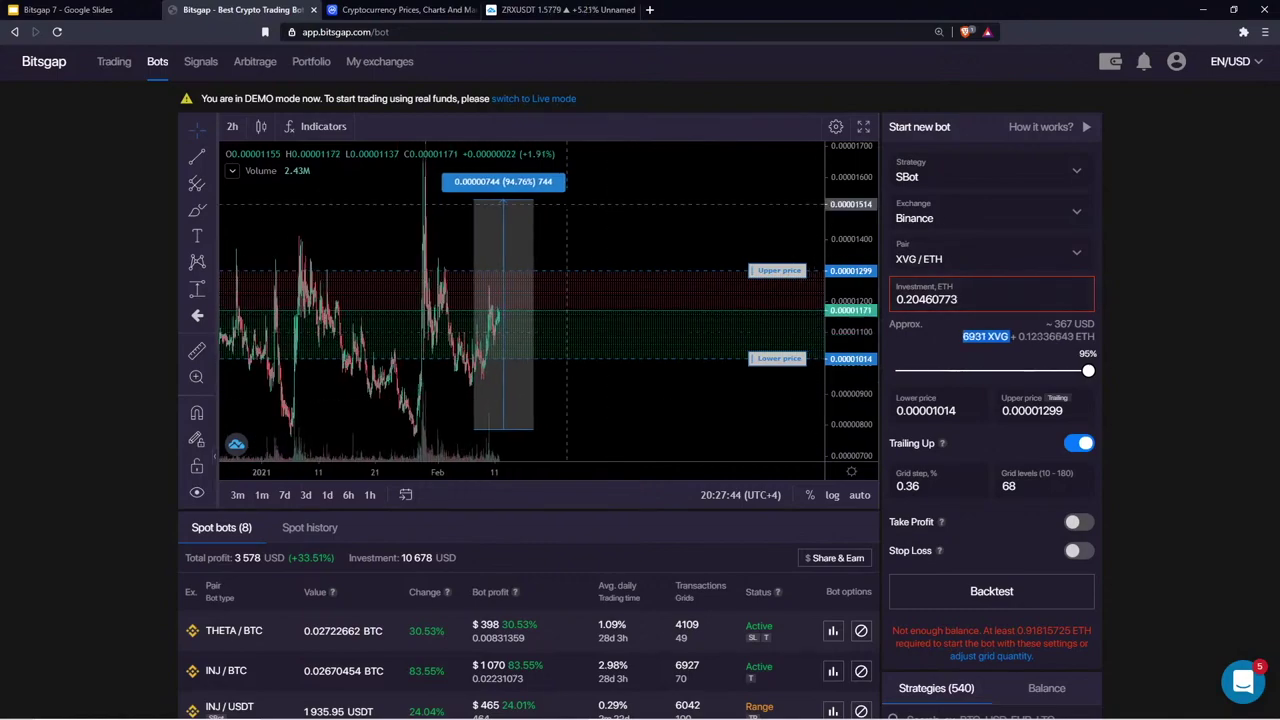
{"action": "left_click", "coordinate": [534, 189]}
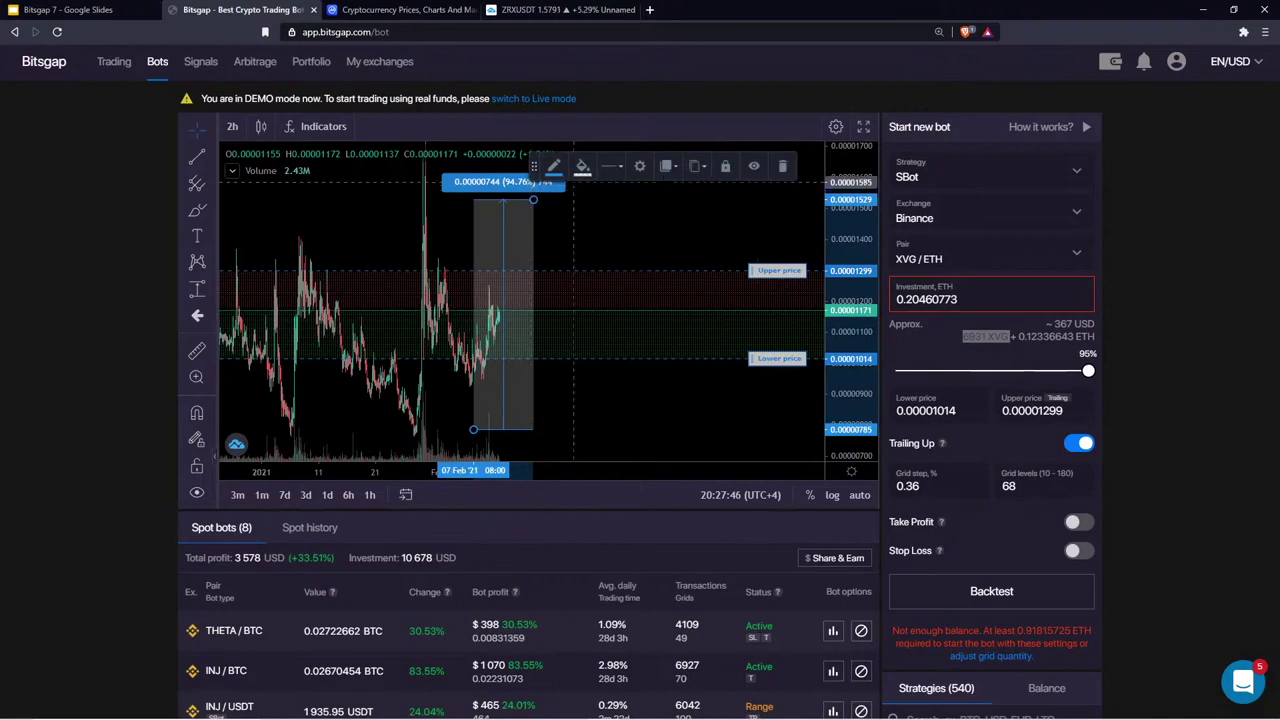
{"action": "left_click", "coordinate": [782, 166]}
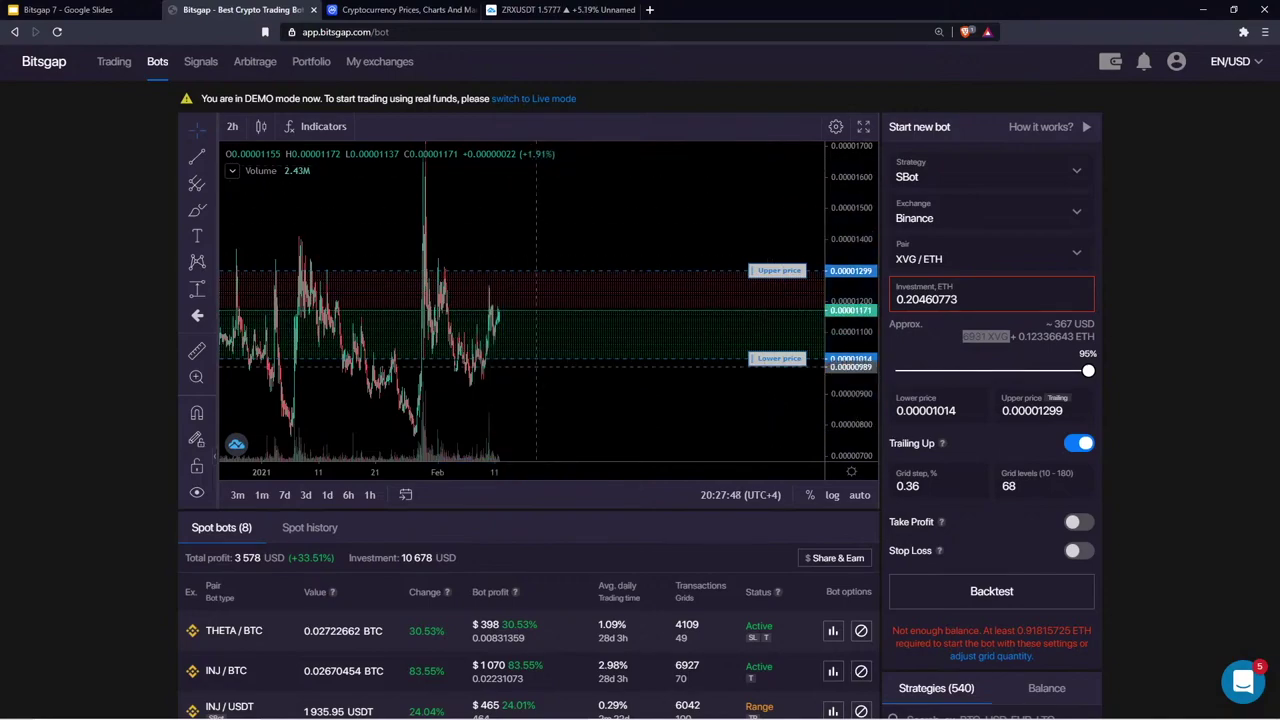
Measure the narrowed grid from its lower to its upper price line with the Price Range tool
{"action": "left_click", "coordinate": [204, 291]}
{"action": "left_click", "coordinate": [207, 292]}
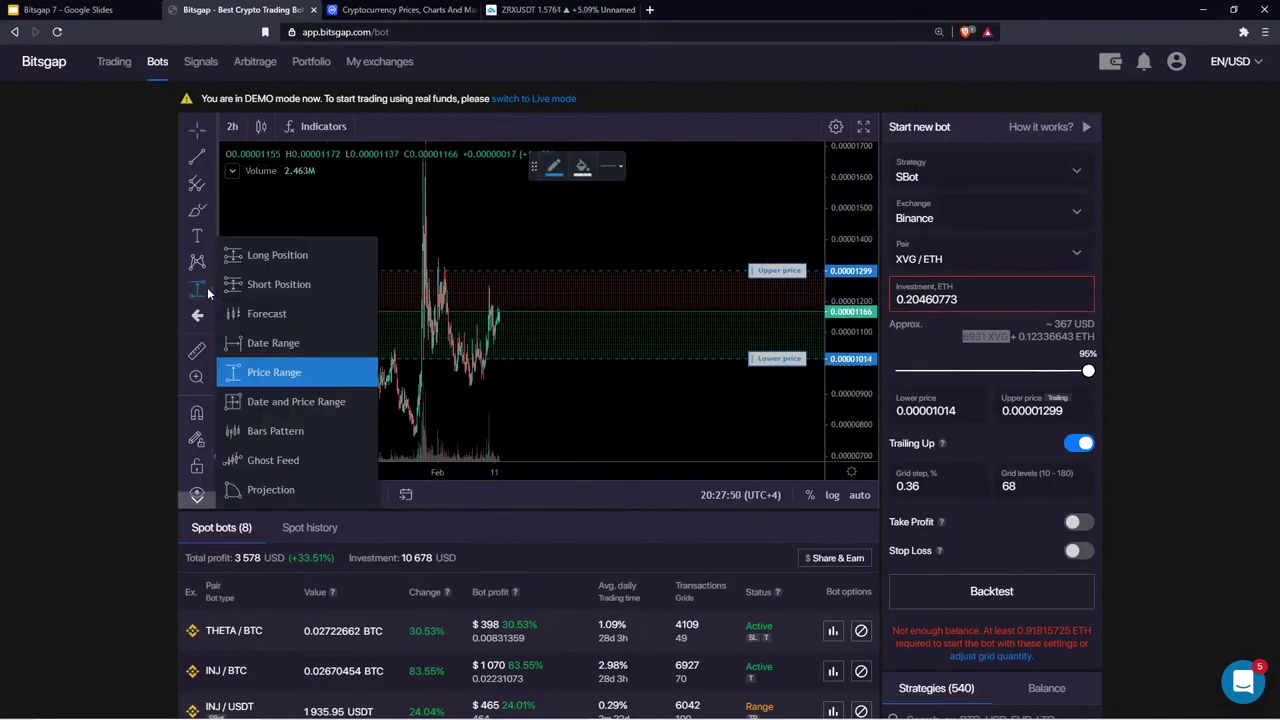
{"action": "left_click", "coordinate": [282, 372]}
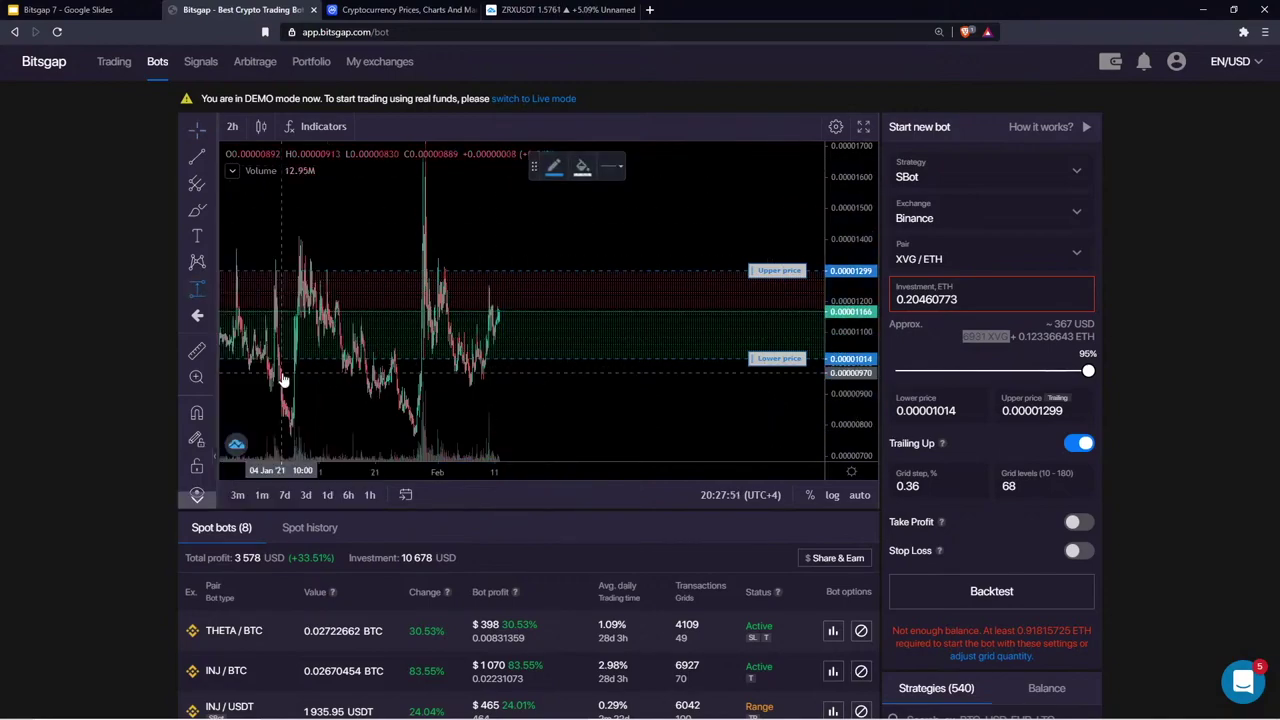
{"action": "left_click", "coordinate": [516, 356]}
{"action": "left_click", "coordinate": [558, 272]}
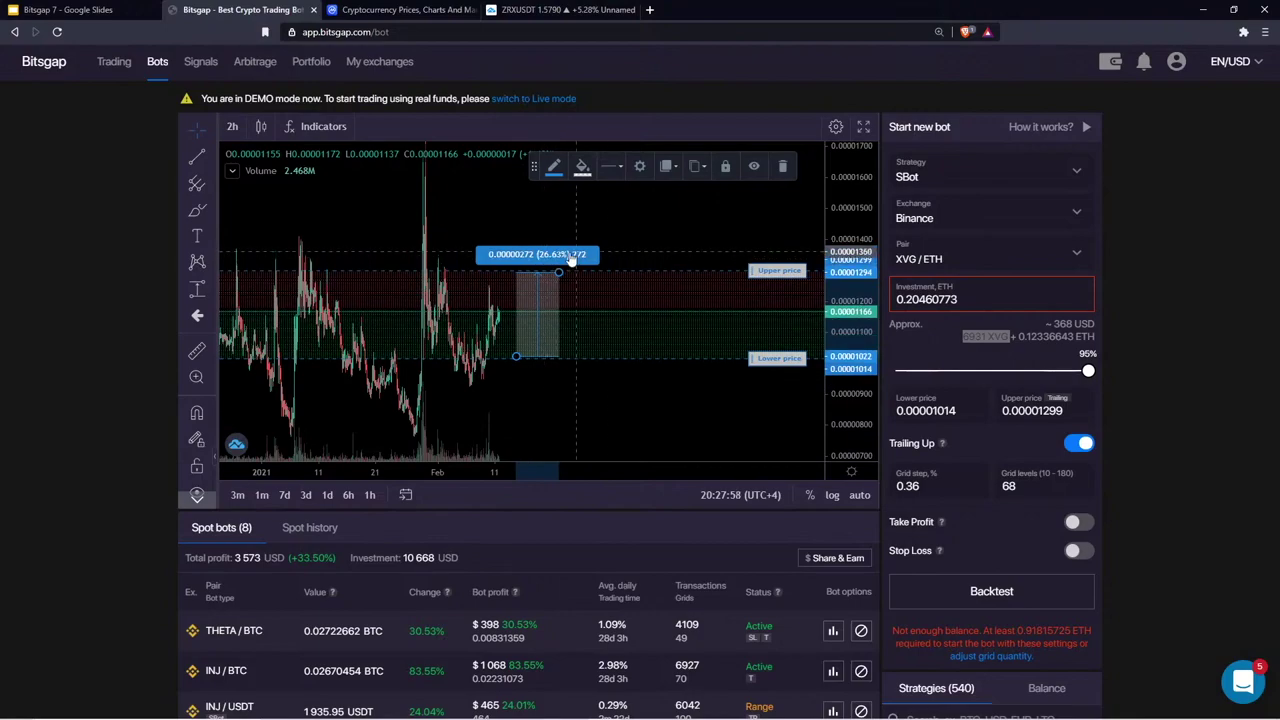
Try grid levels of 20, 18 and 30 for the narrowed range, then set the grid levels to 25
{"action": "left_click", "coordinate": [1015, 486]}
{"action": "double_click", "coordinate": [1010, 486]}
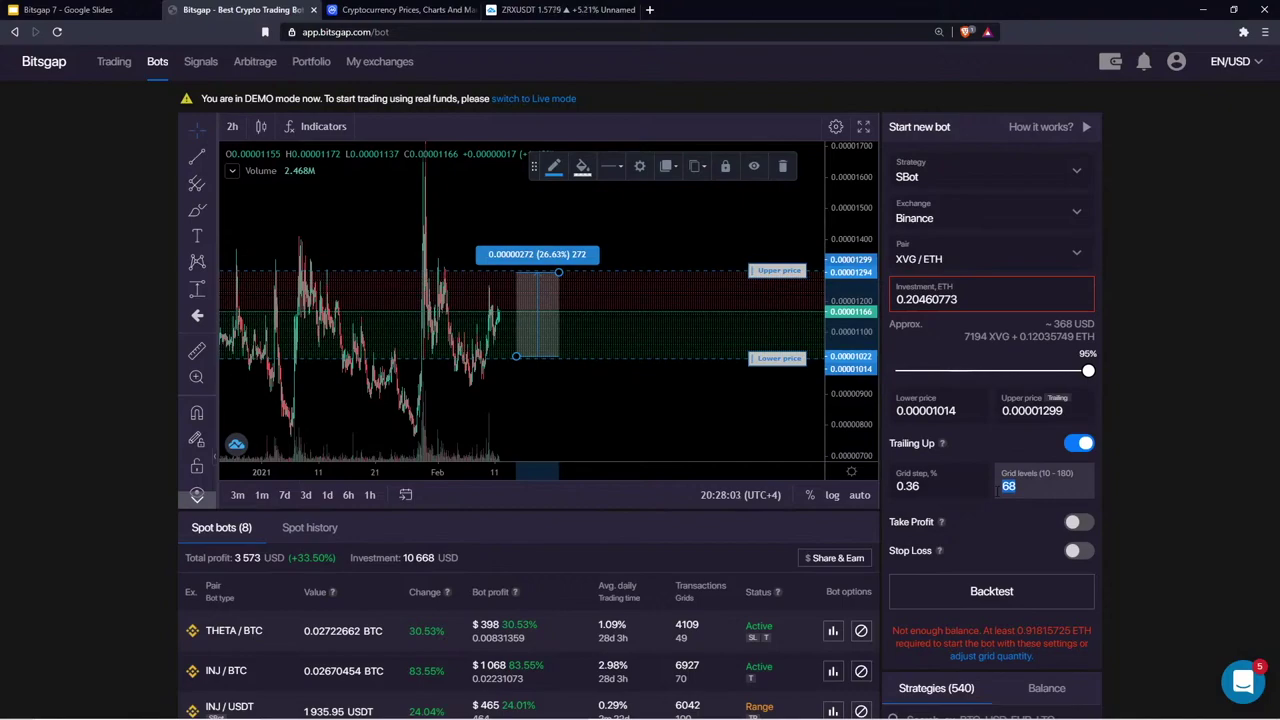
{"action": "type", "text": "20"}
{"action": "key", "text": "BackSpace"}
{"action": "key", "text": "BackSpace"}
{"action": "type", "text": "1"}
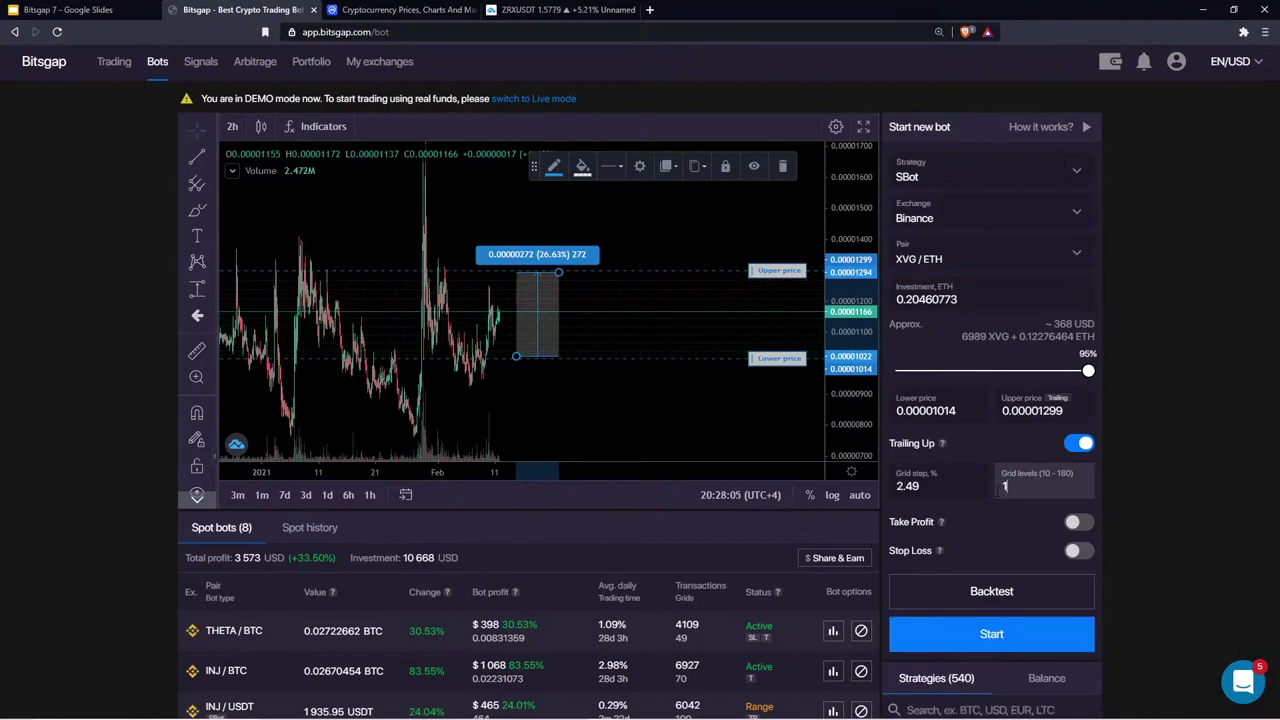
{"action": "type", "text": "0"}
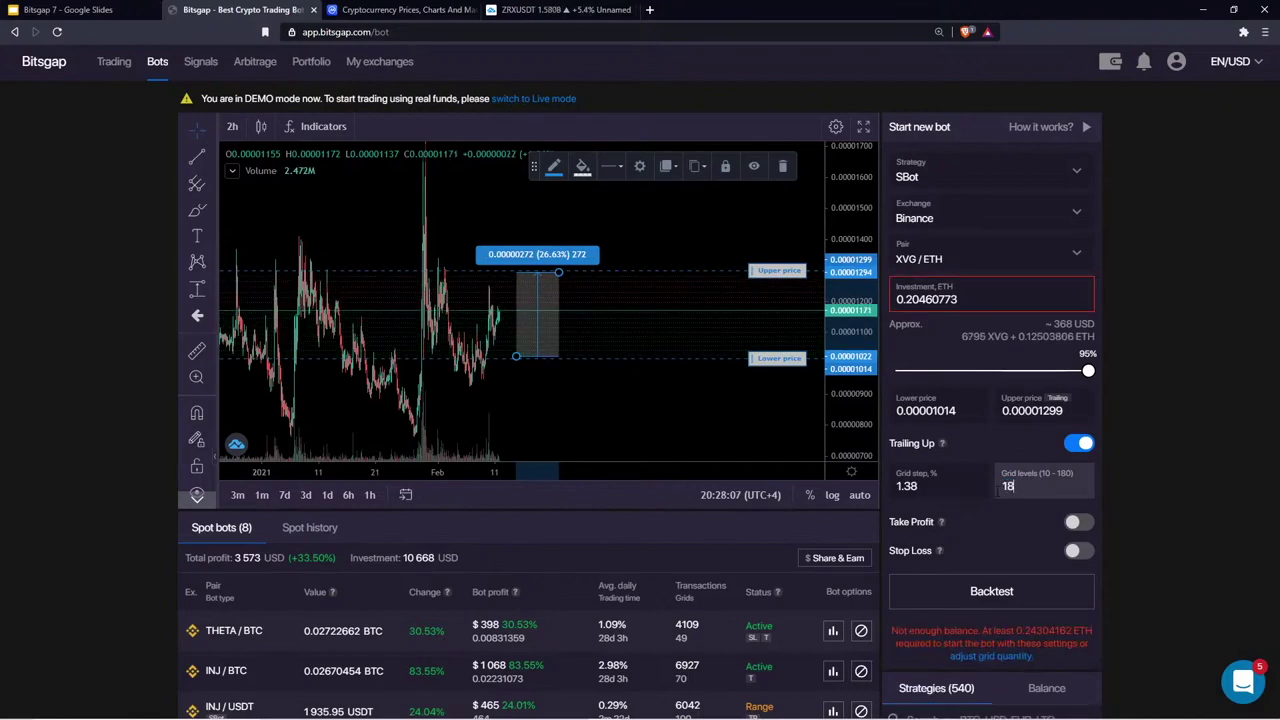
{"action": "key", "text": "BackSpace"}
{"action": "key", "text": "BackSpace"}
{"action": "type", "text": "30"}
{"action": "key", "text": "BackSpace"}
{"action": "key", "text": "BackSpace"}
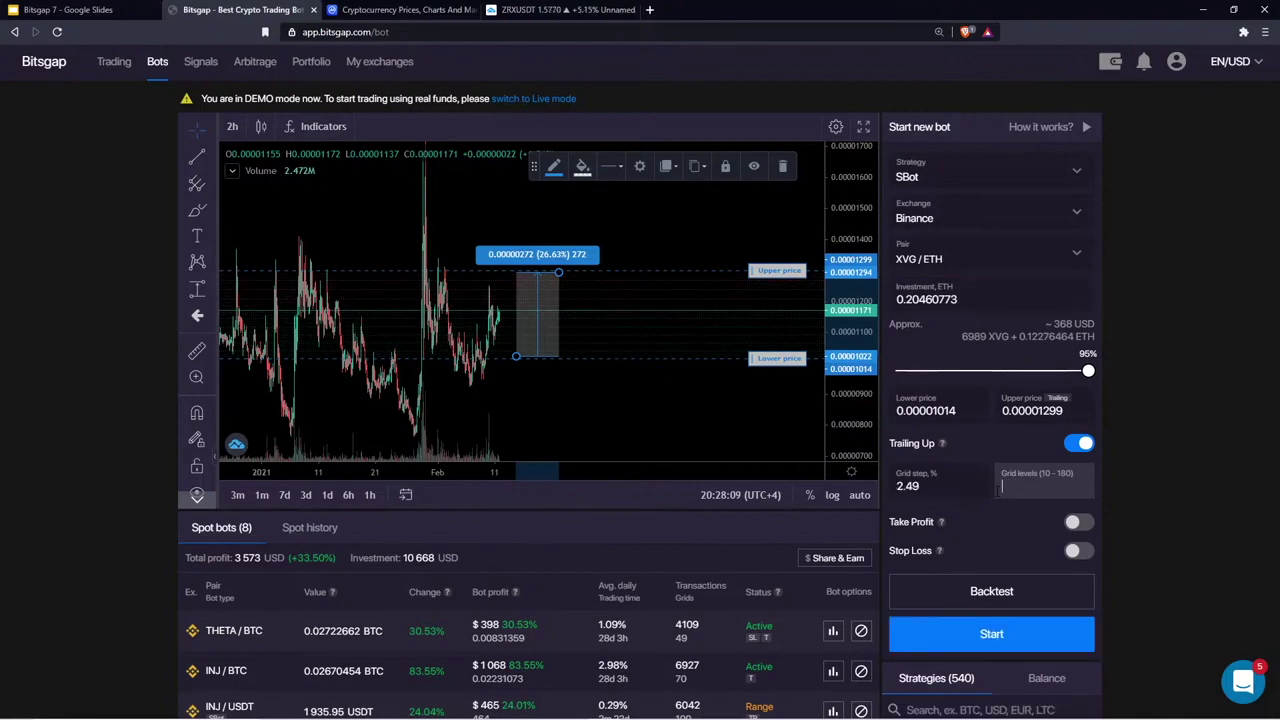
{"action": "type", "text": "25"}
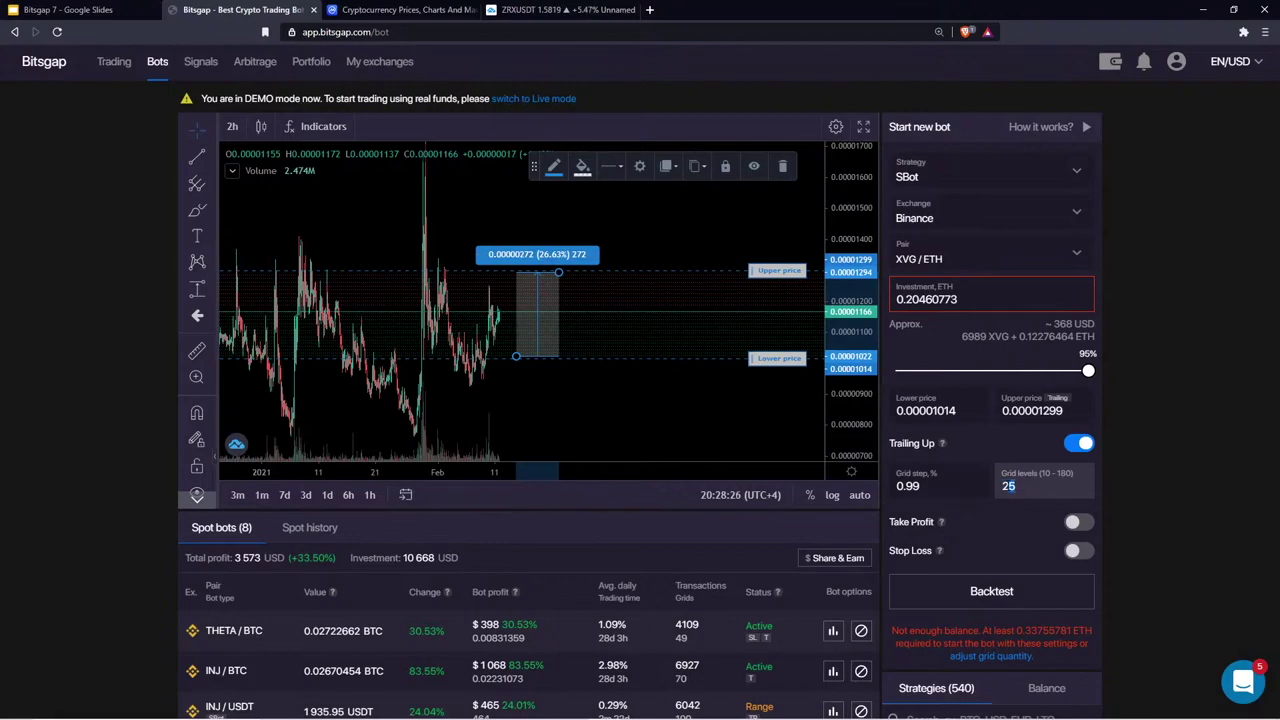
Clear the grid levels value and delete the price range measurement over the narrowed grid
{"action": "double_click", "coordinate": [1023, 486]}
{"action": "key", "text": "BackSpace"}
{"action": "left_click", "coordinate": [1036, 488]}
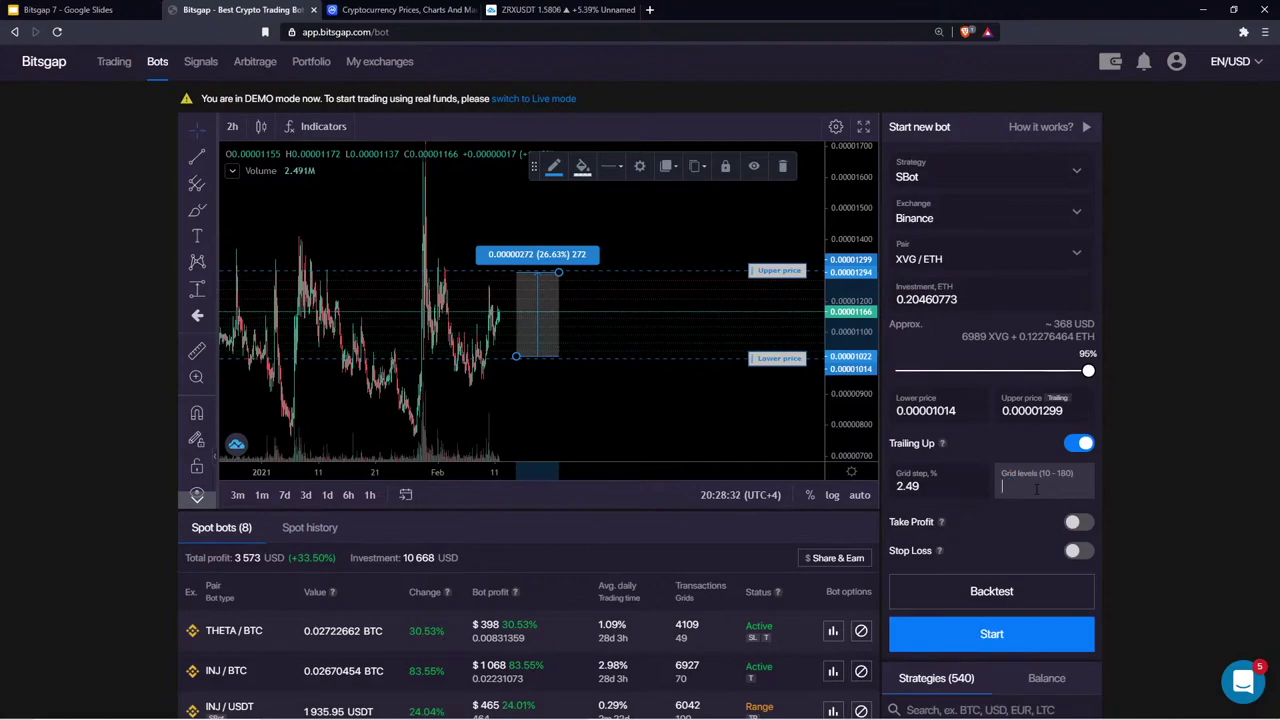
{"action": "left_click", "coordinate": [784, 170]}
{"action": "scroll", "coordinate": [645, 393], "scroll_direction": "down", "scroll_amount": 2}
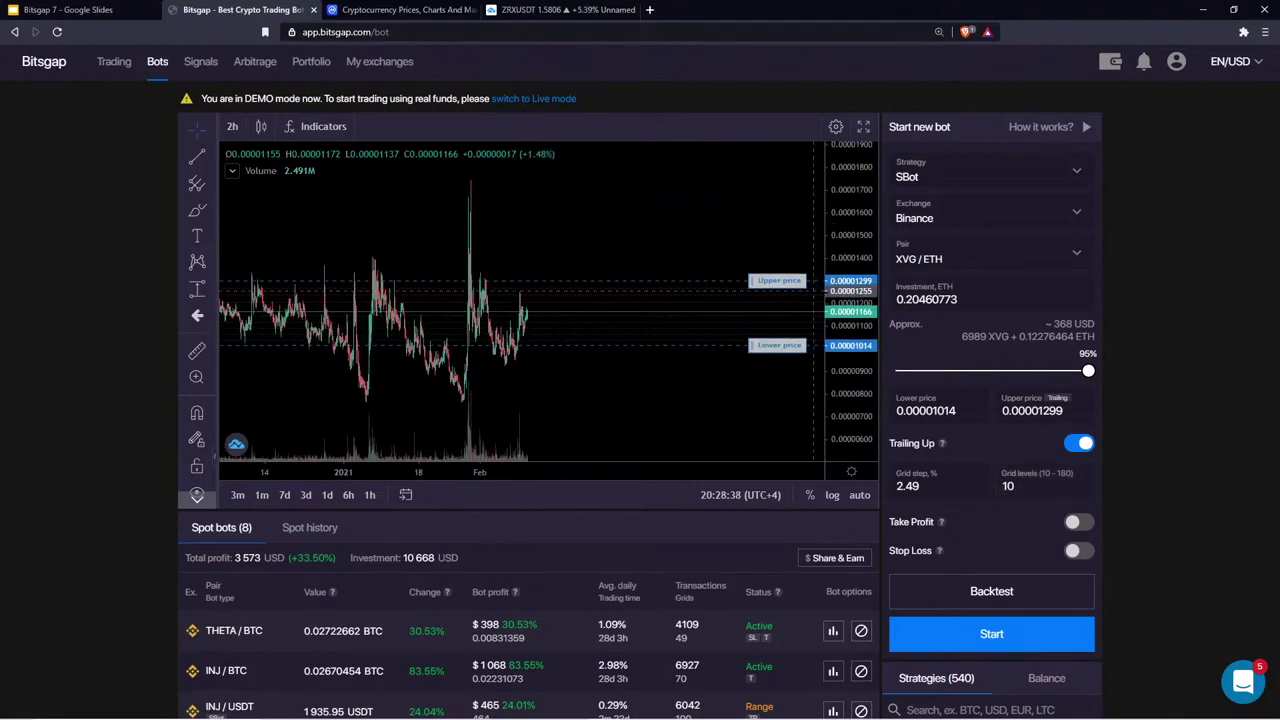
Widen the grid to an upper price of 0.00001465 and a lower price of 0.00000753, and highlight the approximate USD investment
{"action": "left_click_drag", "start_coordinate": [788, 282], "coordinate": [785, 245]}
{"action": "left_click_drag", "start_coordinate": [785, 355], "coordinate": [785, 414]}
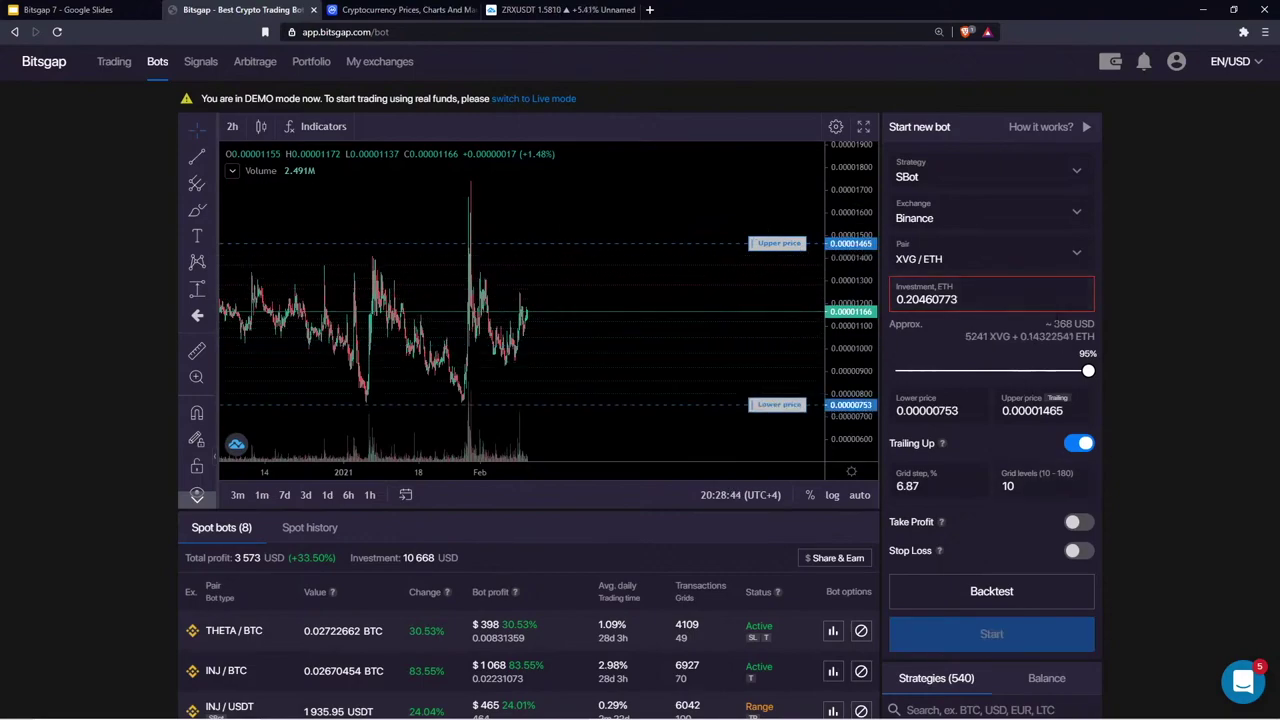
{"action": "left_click_drag", "start_coordinate": [1054, 323], "coordinate": [1072, 323]}
{"action": "mouse_move", "coordinate": [1088, 371]}
{"action": "left_mouse_down"}
{"action": "mouse_move", "coordinate": [1030, 372]}
{"action": "mouse_move", "coordinate": [1088, 371]}
{"action": "left_mouse_up"}
Set the grid levels to 60 and highlight the approximate USD value of the investment
{"action": "double_click", "coordinate": [1006, 486]}
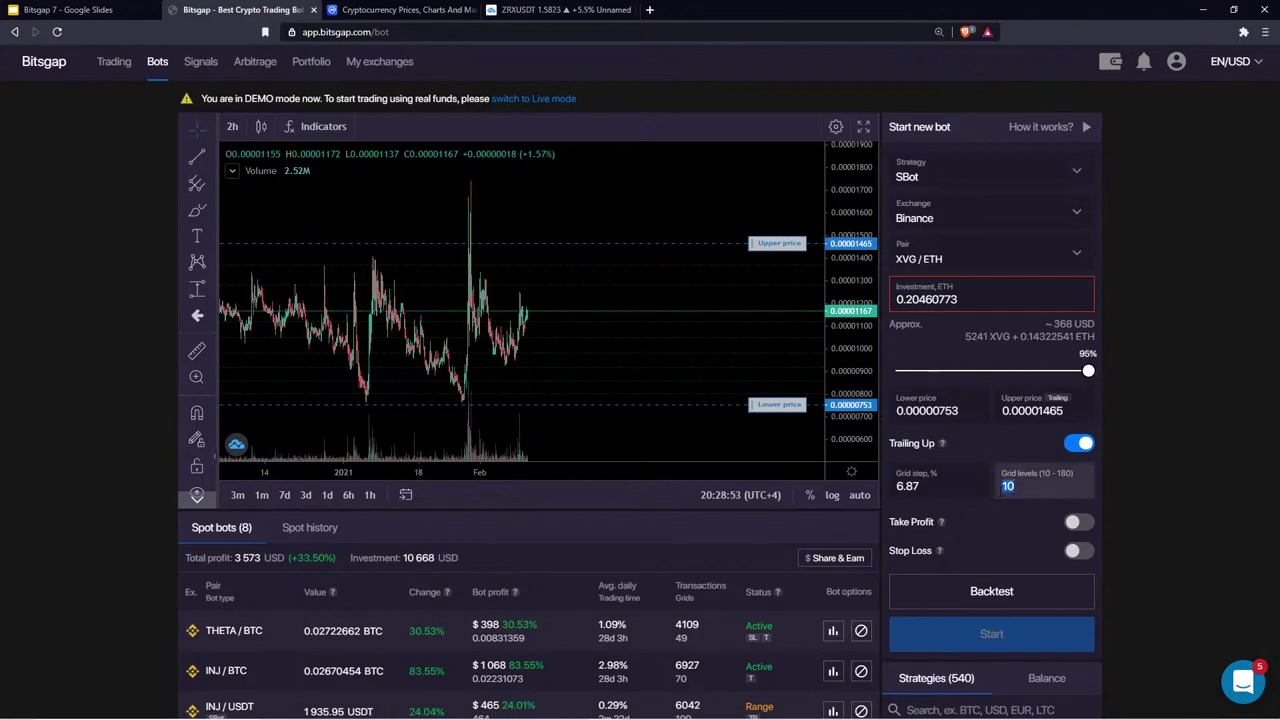
{"action": "type", "text": "60"}
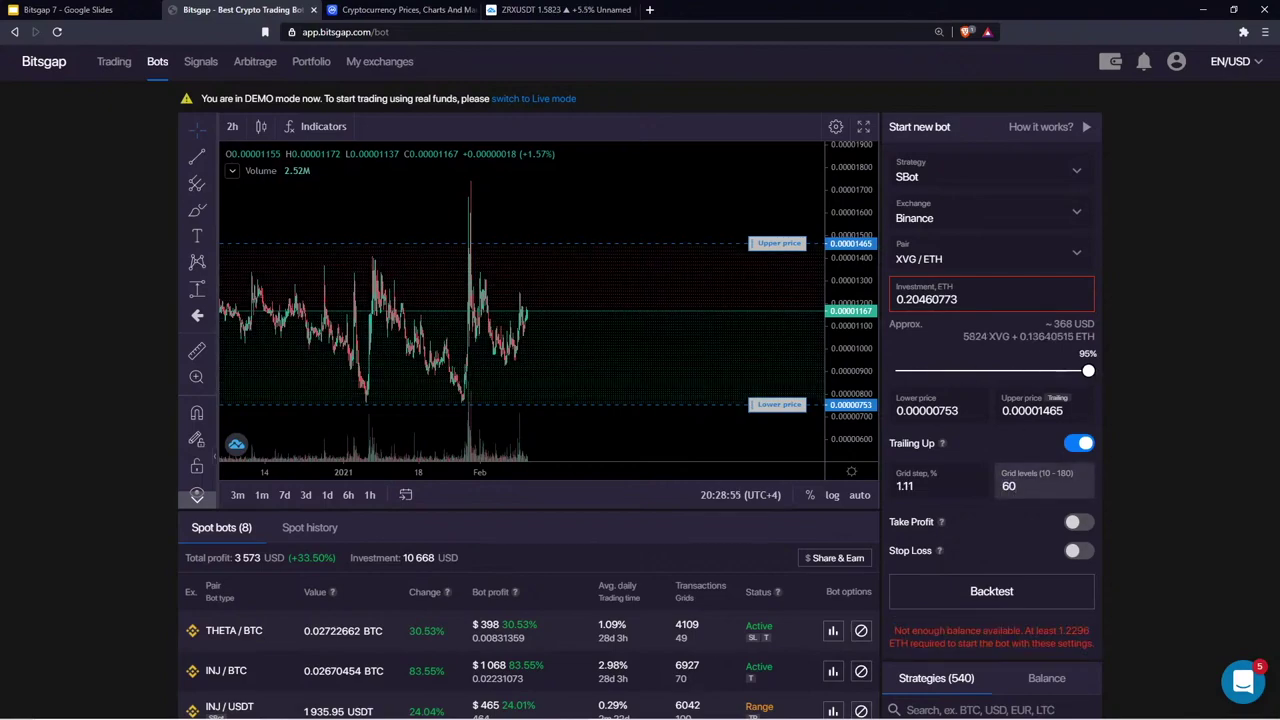
{"action": "mouse_move", "coordinate": [1052, 324]}
{"action": "left_mouse_down"}
{"action": "mouse_move", "coordinate": [1090, 324]}
{"action": "mouse_move", "coordinate": [1073, 324]}
{"action": "left_mouse_up"}
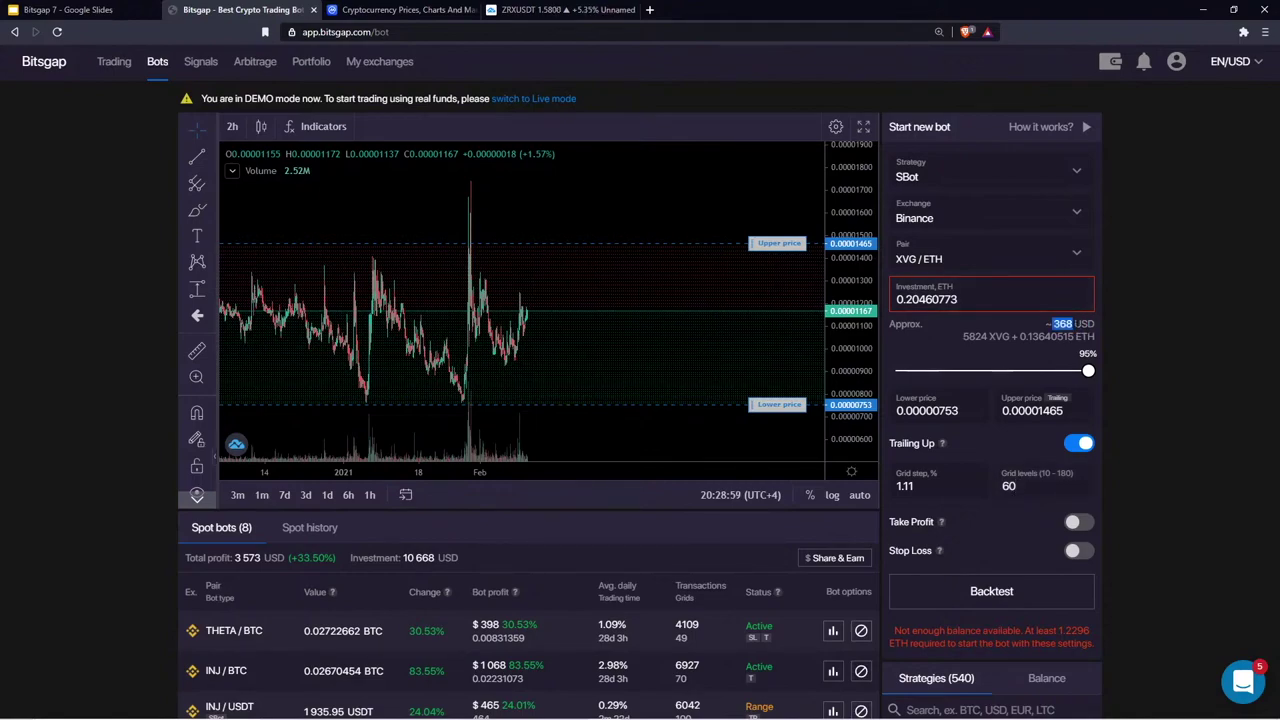
Highlight the grid levels value and the approximate USD value of the investment for the XVG / ETH bot
{"action": "scroll", "coordinate": [640, 400], "scroll_direction": "down", "scroll_amount": 1}
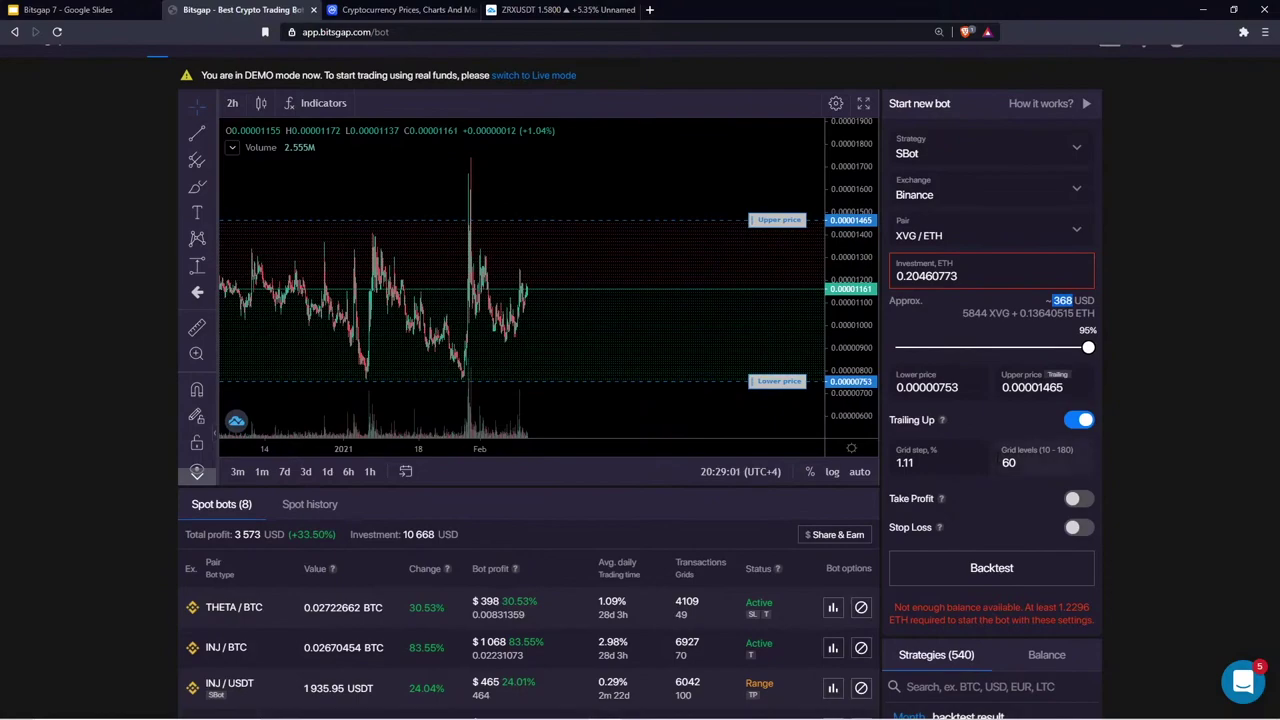
{"action": "double_click", "coordinate": [1008, 462]}
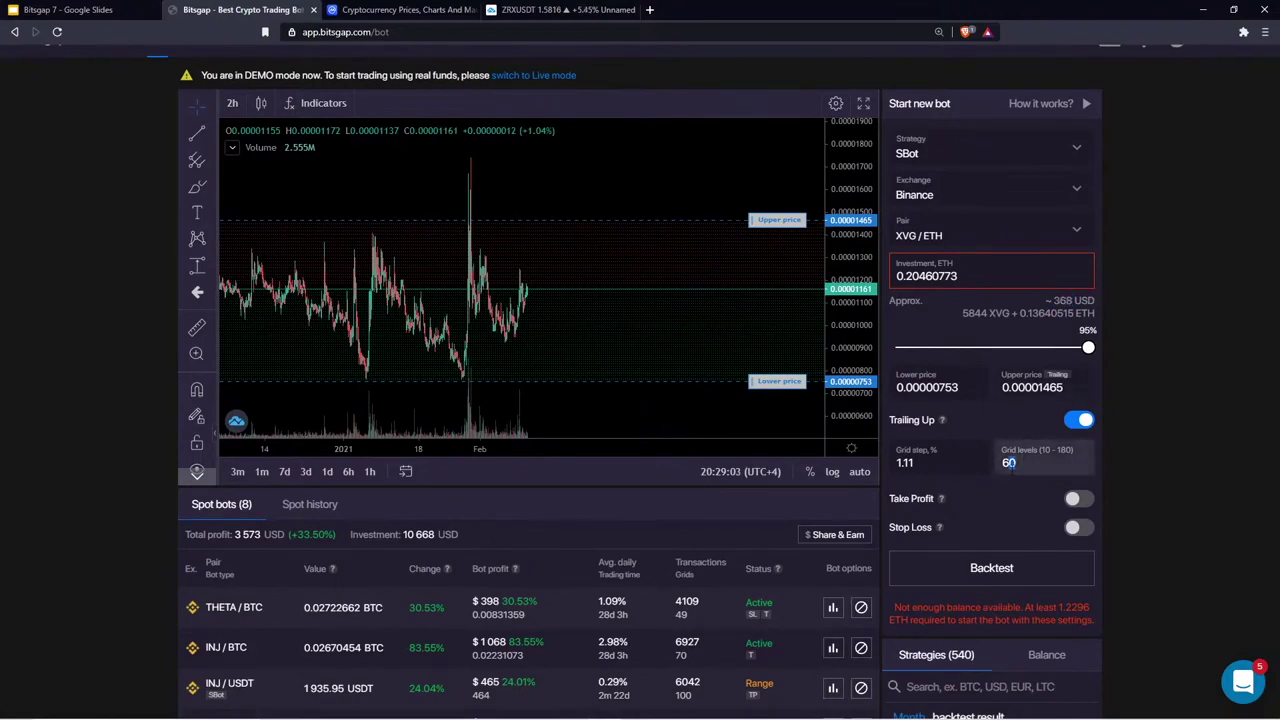
{"action": "left_click", "coordinate": [1028, 462]}
{"action": "double_click", "coordinate": [1008, 462]}
{"action": "left_click", "coordinate": [1014, 462]}
{"action": "double_click", "coordinate": [1010, 462]}
{"action": "left_click_drag", "start_coordinate": [1067, 300], "coordinate": [1052, 300]}
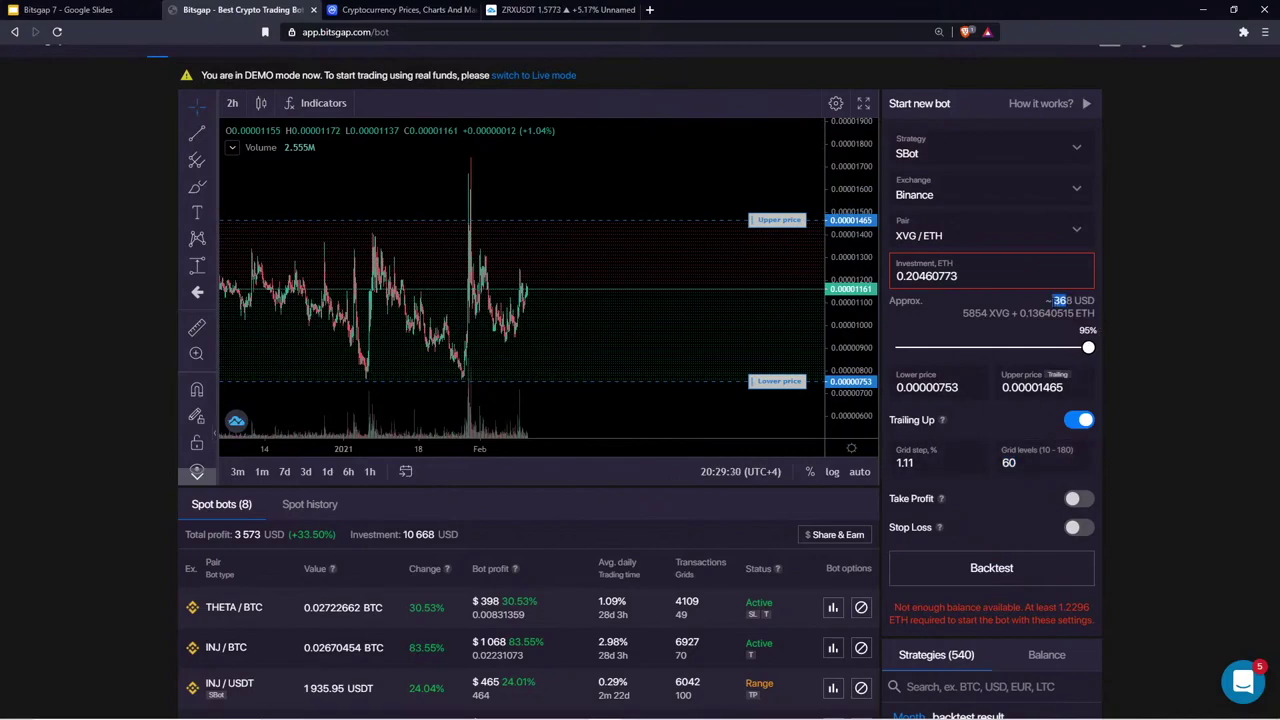
{"action": "left_click", "coordinate": [1007, 515]}
Try grid levels of 40 and 30 for the XVG / ETH bot
{"action": "scroll", "coordinate": [959, 540], "scroll_direction": "down", "scroll_amount": 1}
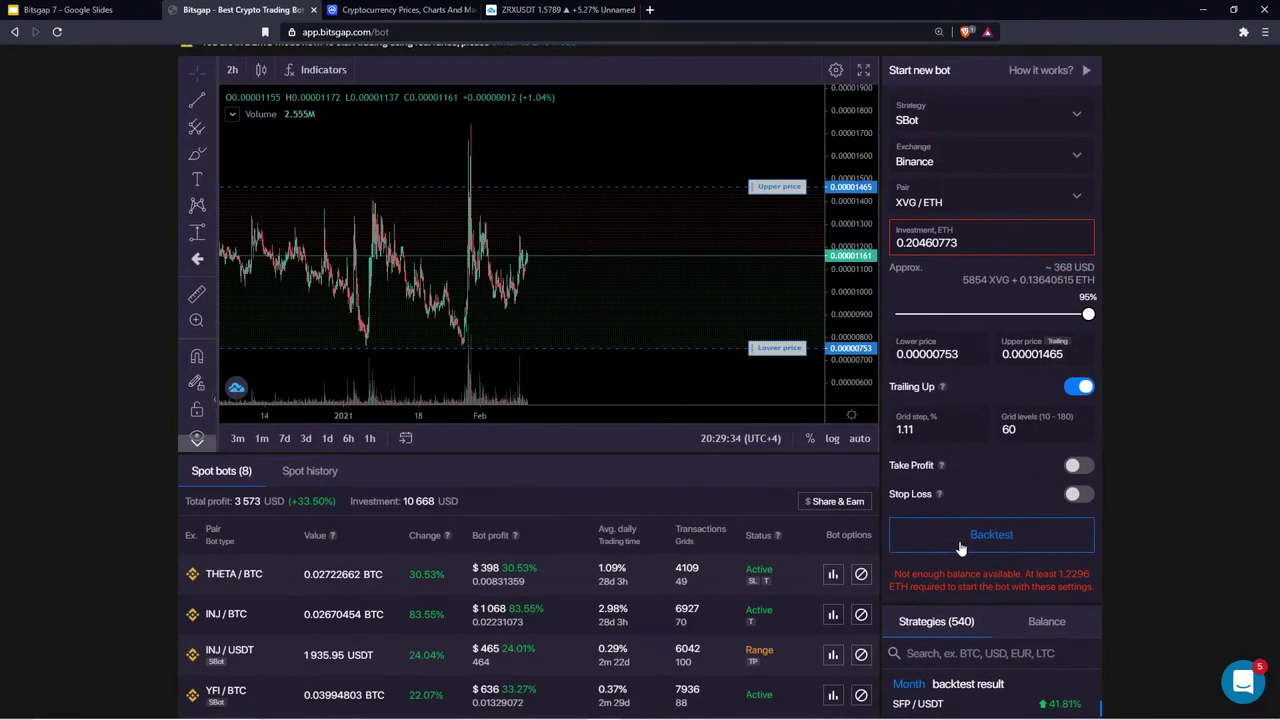
{"action": "scroll", "coordinate": [959, 540], "scroll_direction": "up", "scroll_amount": 1}
{"action": "left_click", "coordinate": [1020, 480]}
{"action": "scroll", "coordinate": [1020, 480], "scroll_direction": "down", "scroll_amount": 1}
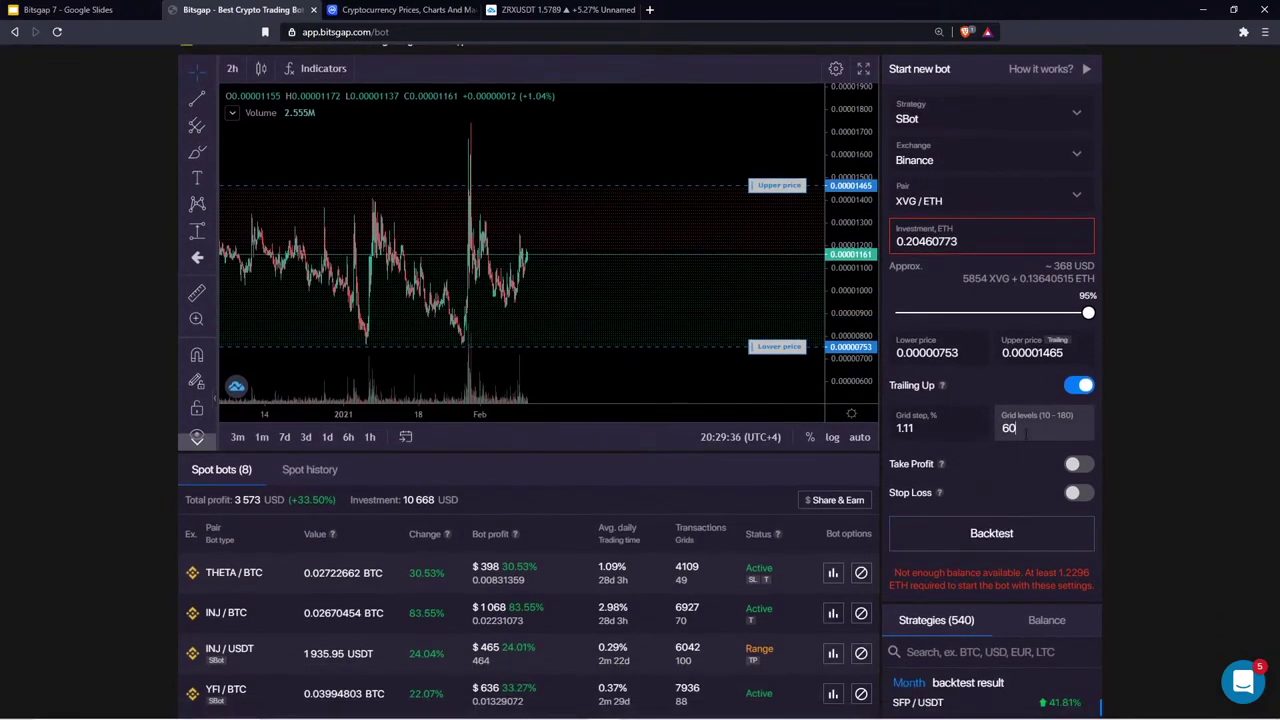
{"action": "key", "text": "ctrl+a"}
{"action": "type", "text": "4"}
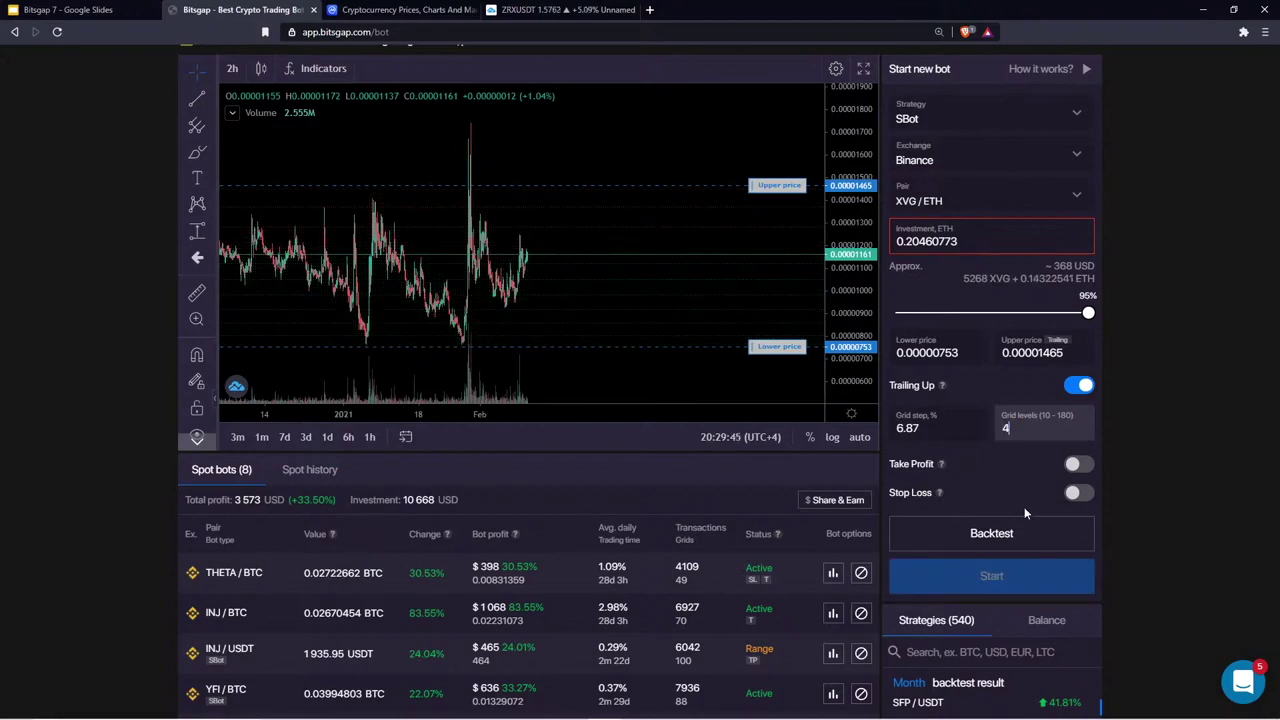
{"action": "type", "text": "0"}
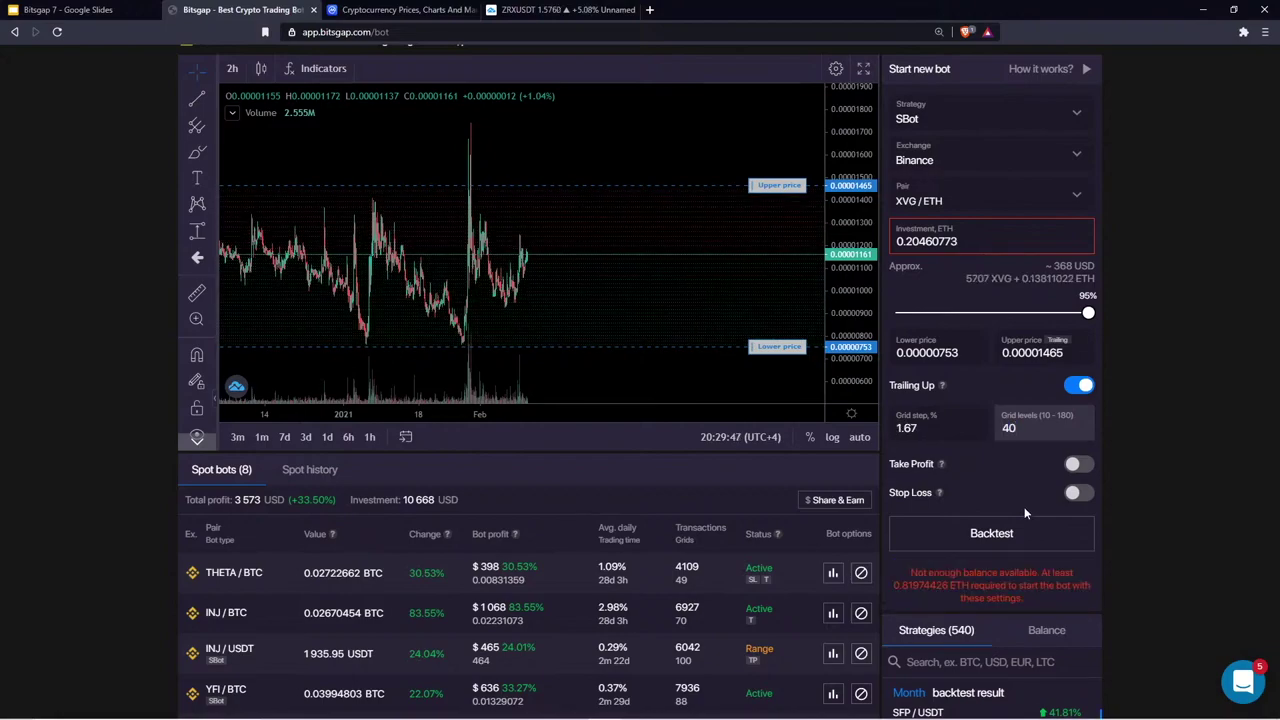
{"action": "key", "text": "BackSpace"}
{"action": "key", "text": "BackSpace"}
{"action": "type", "text": "30"}
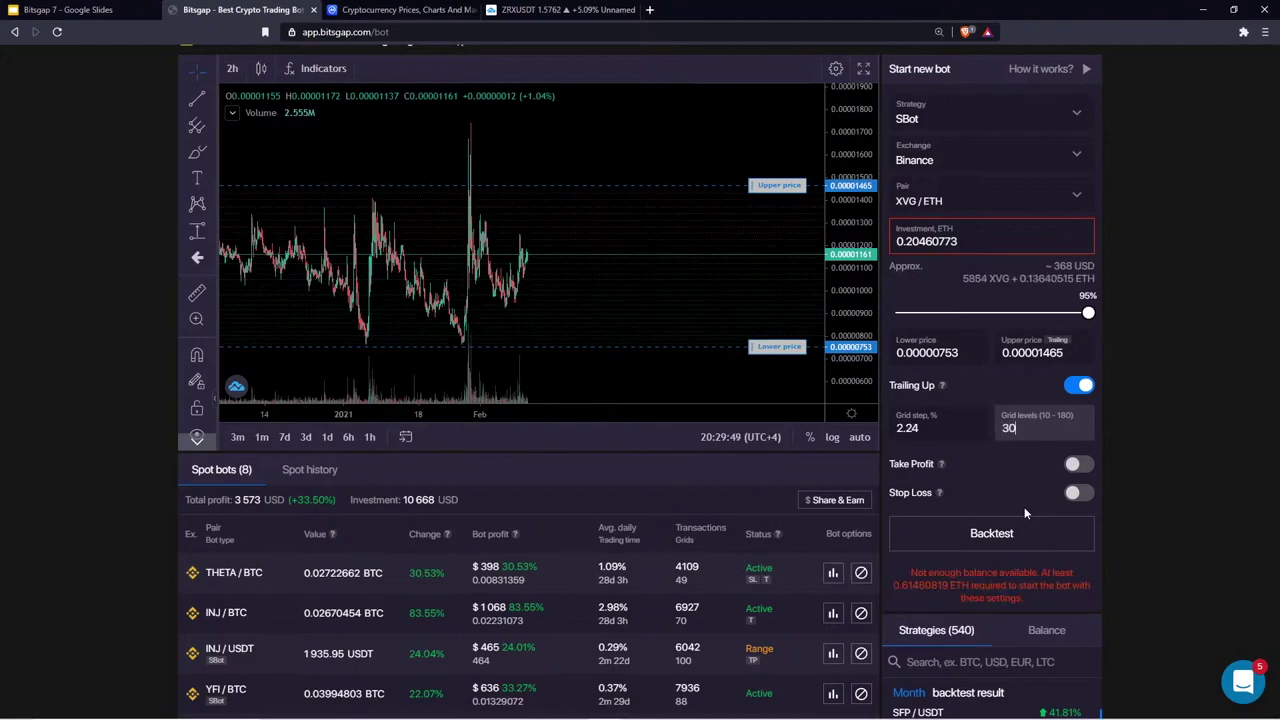
Reduce the grid levels of the XVG / ETH bot step by step, ending at 10
{"action": "key", "text": "BackSpace"}
{"action": "key", "text": "BackSpace"}
{"action": "type", "text": "2"}
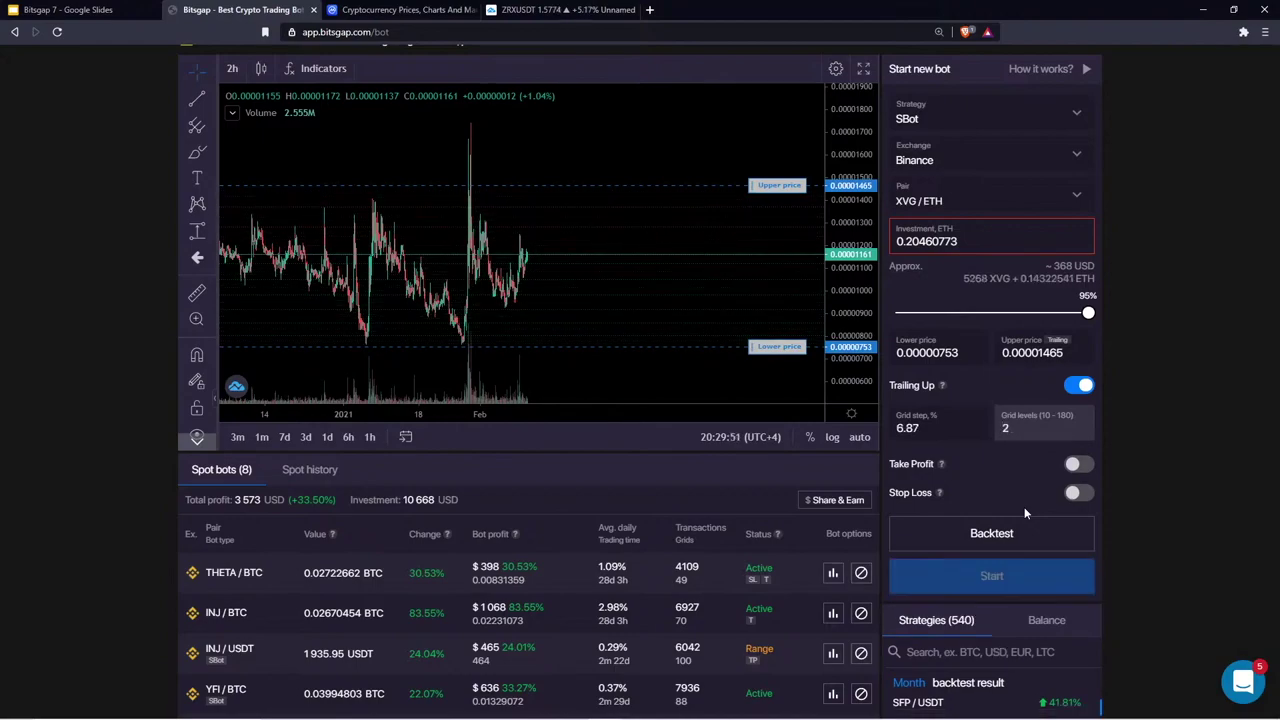
{"action": "type", "text": "104"}
{"action": "key", "text": "BackSpace"}
{"action": "type", "text": "4"}
{"action": "key", "text": "Down"}
{"action": "key", "text": "Down"}
{"action": "key", "text": "Down"}
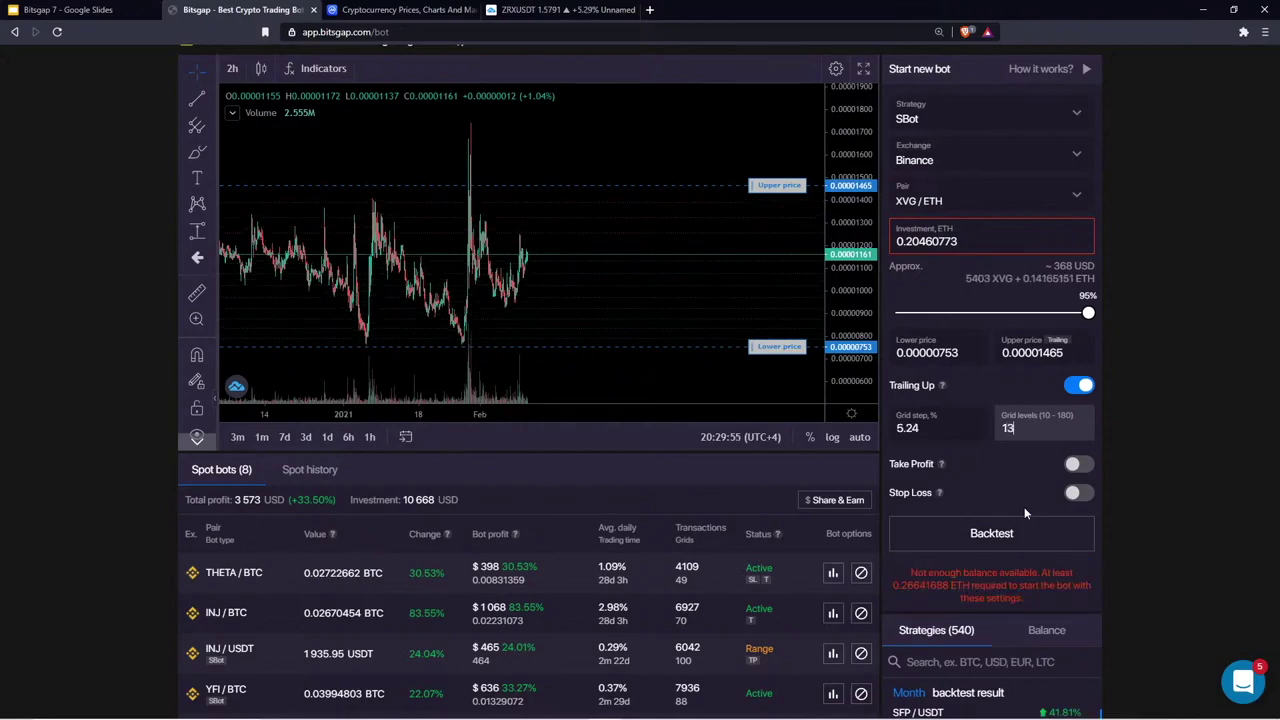
{"action": "key", "text": "BackSpace"}
{"action": "type", "text": "0"}
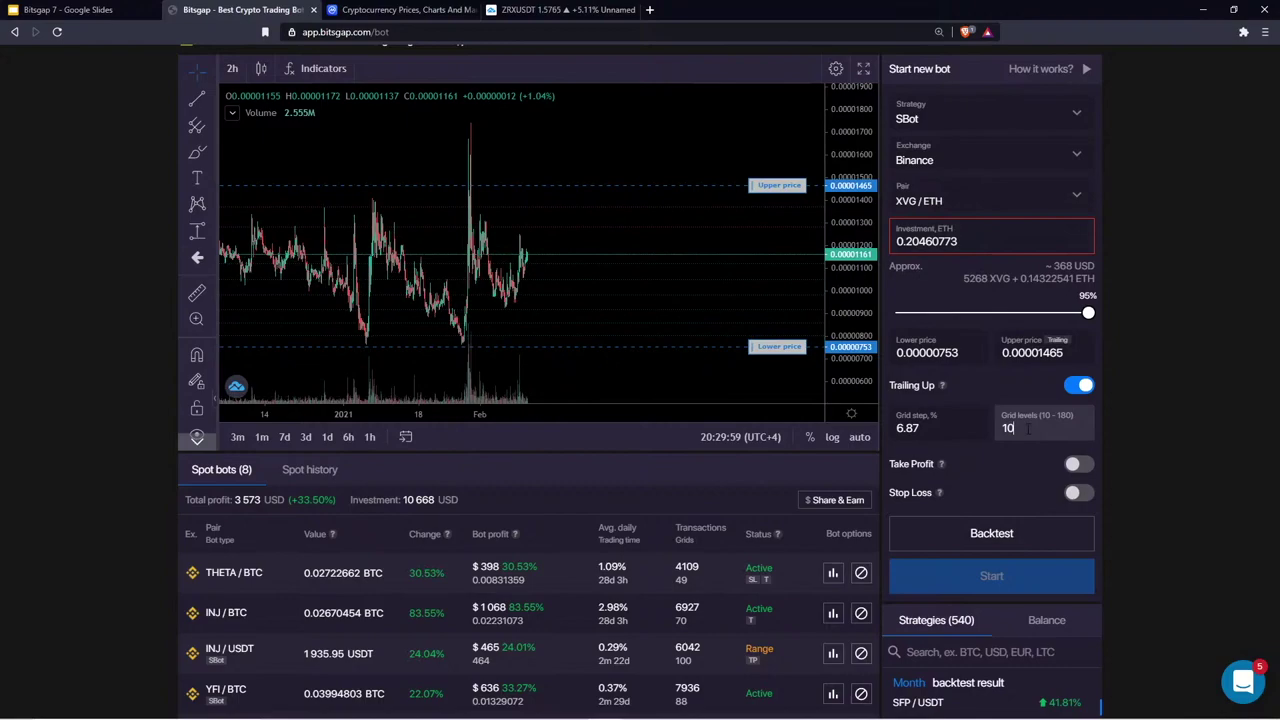
{"action": "left_click", "coordinate": [981, 231]}
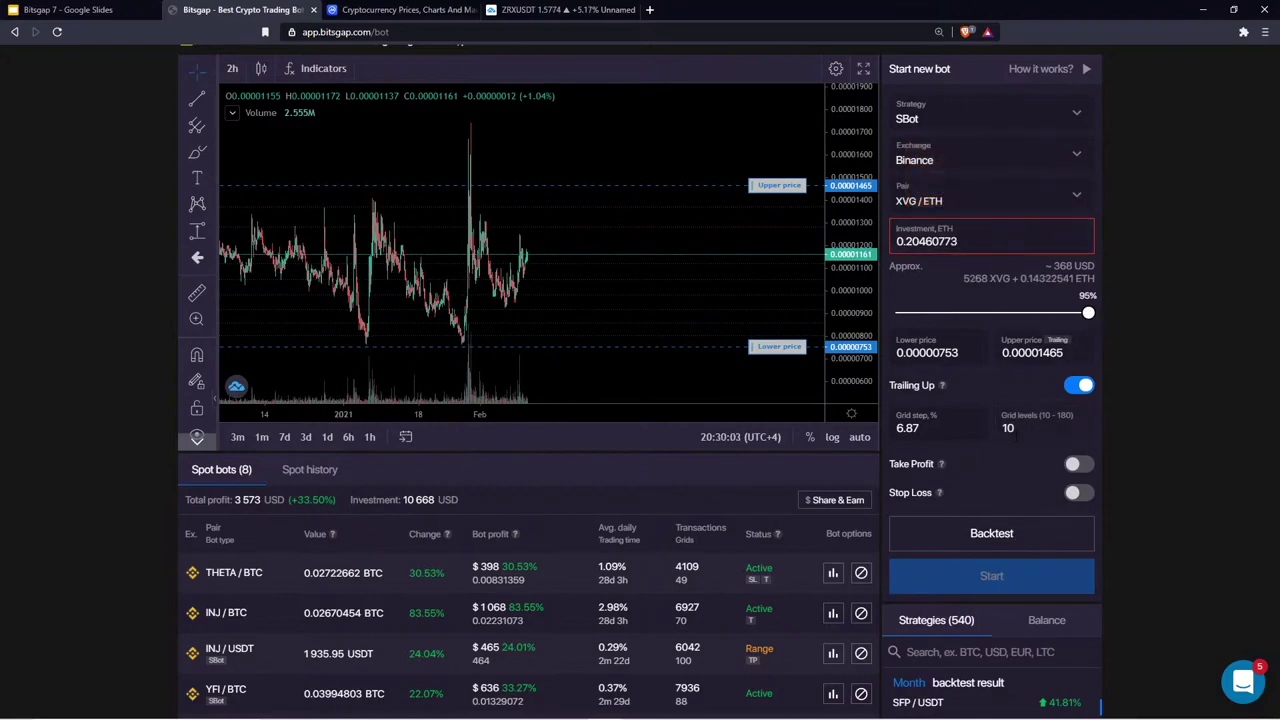
Reload the bots page, dismissing the promotional banner, and load the FTM / BTC strategy
{"action": "left_click", "coordinate": [57, 31]}
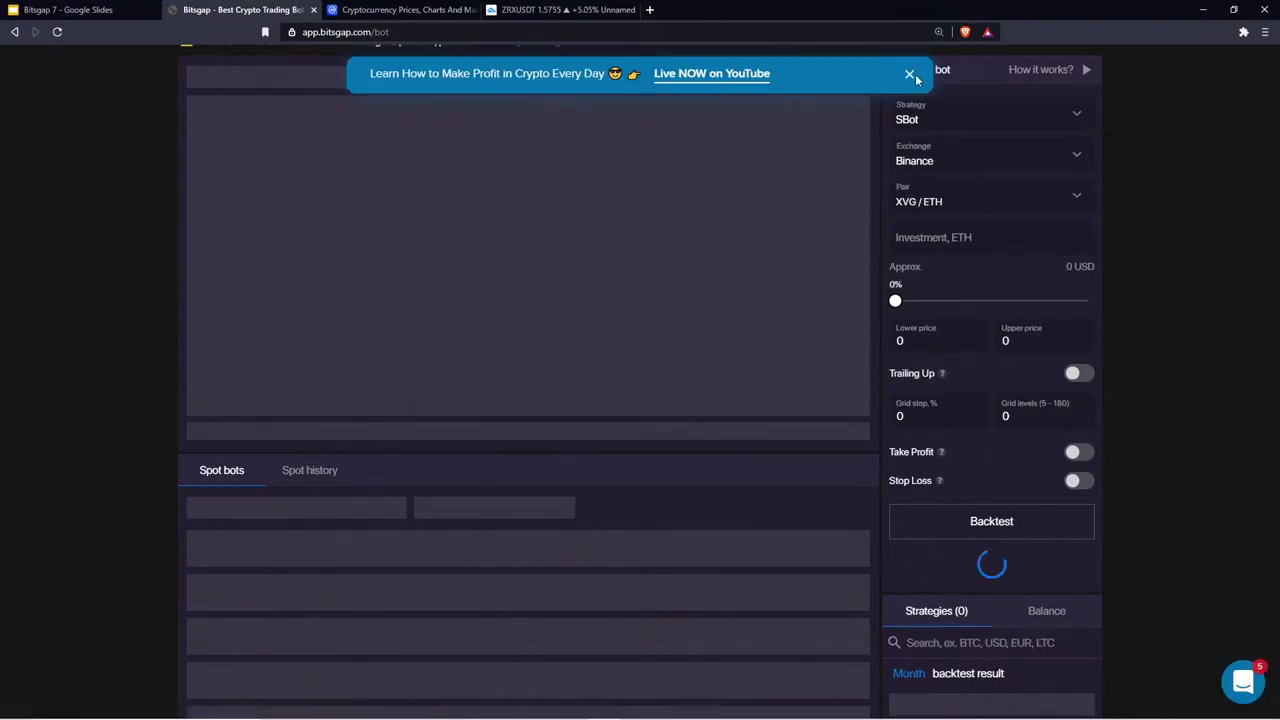
{"action": "left_click", "coordinate": [909, 76]}
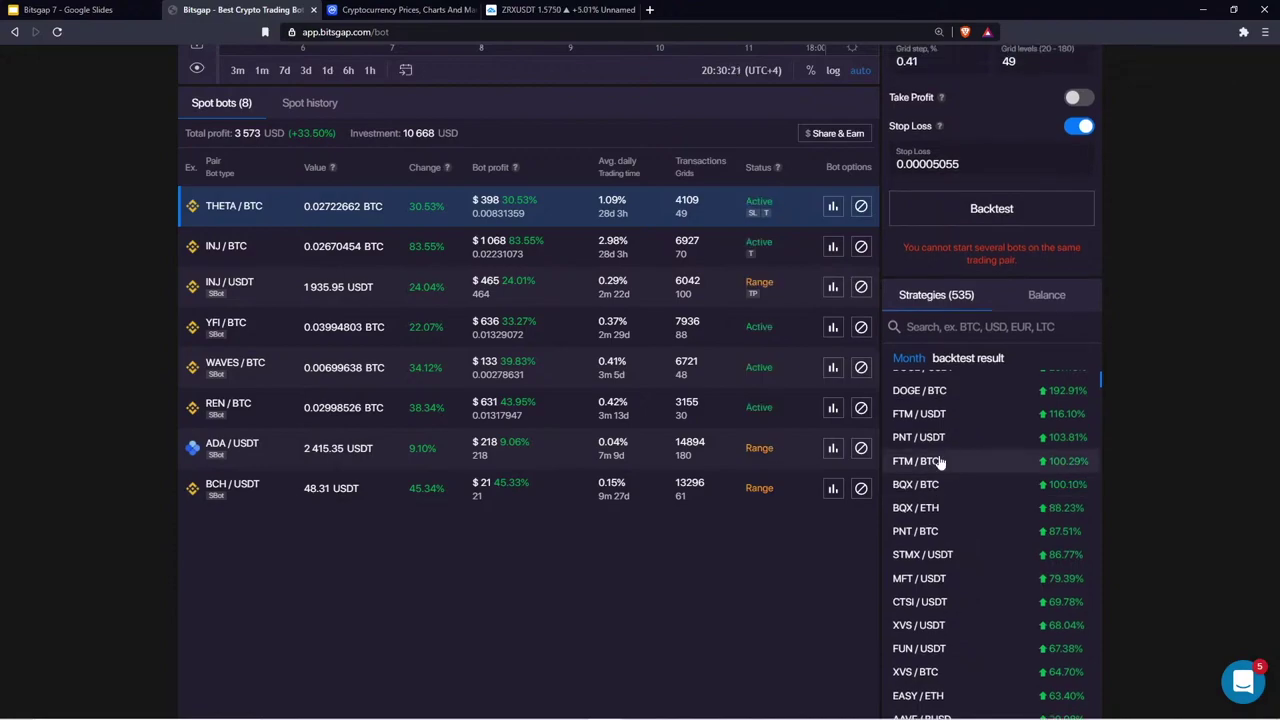
{"action": "left_click", "coordinate": [940, 462]}
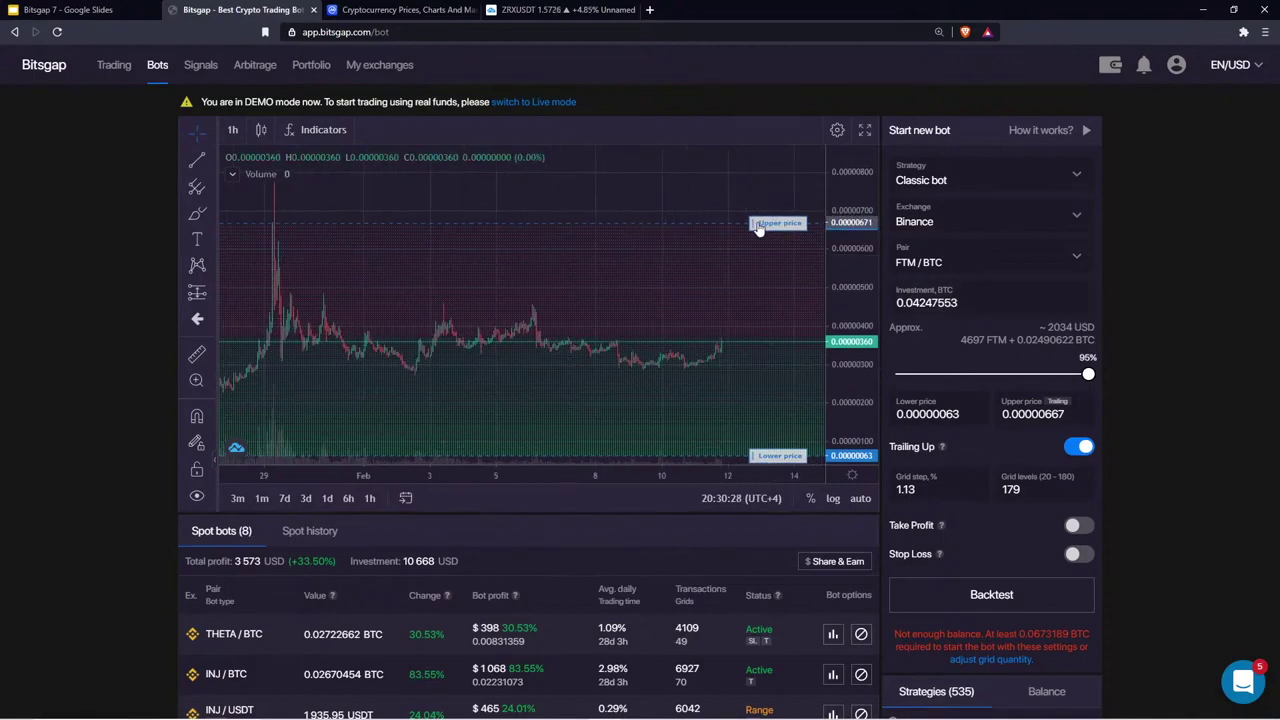
Highlight the grid levels and approximate USD investment, and automatically adjust the grid quantity to the available balance
{"action": "double_click", "coordinate": [1034, 493]}
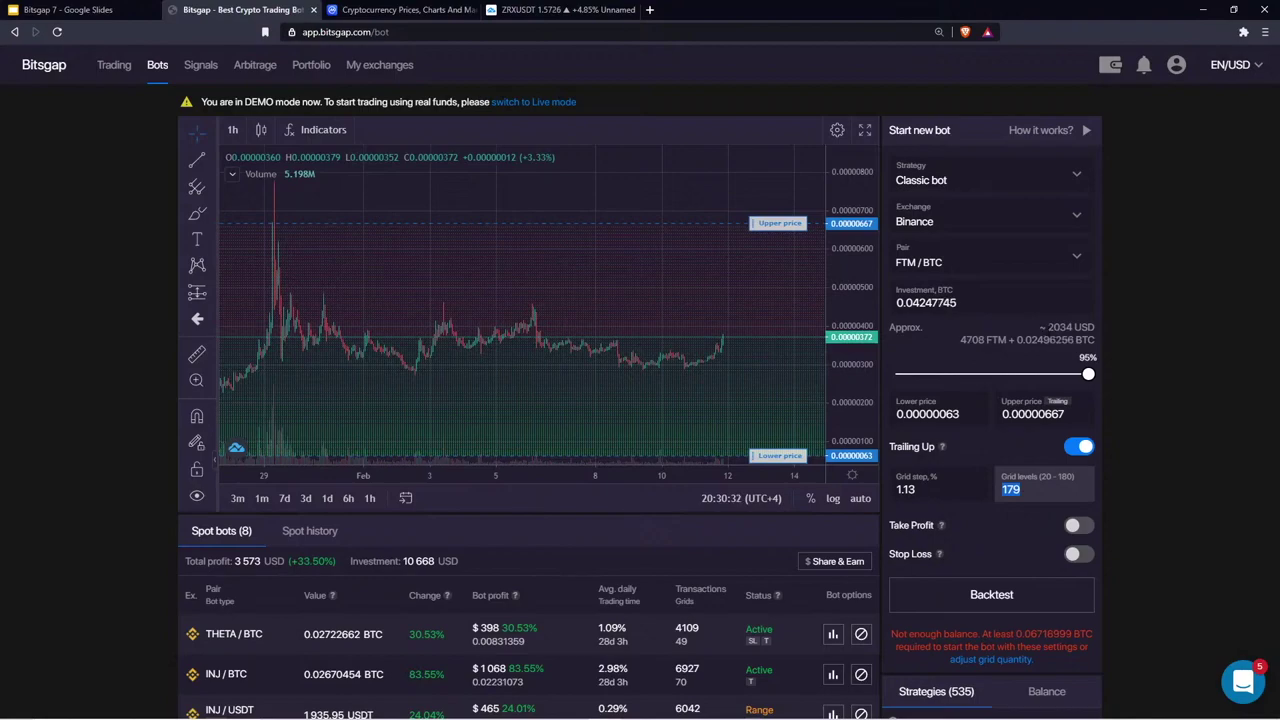
{"action": "left_click_drag", "start_coordinate": [1045, 327], "coordinate": [1072, 327]}
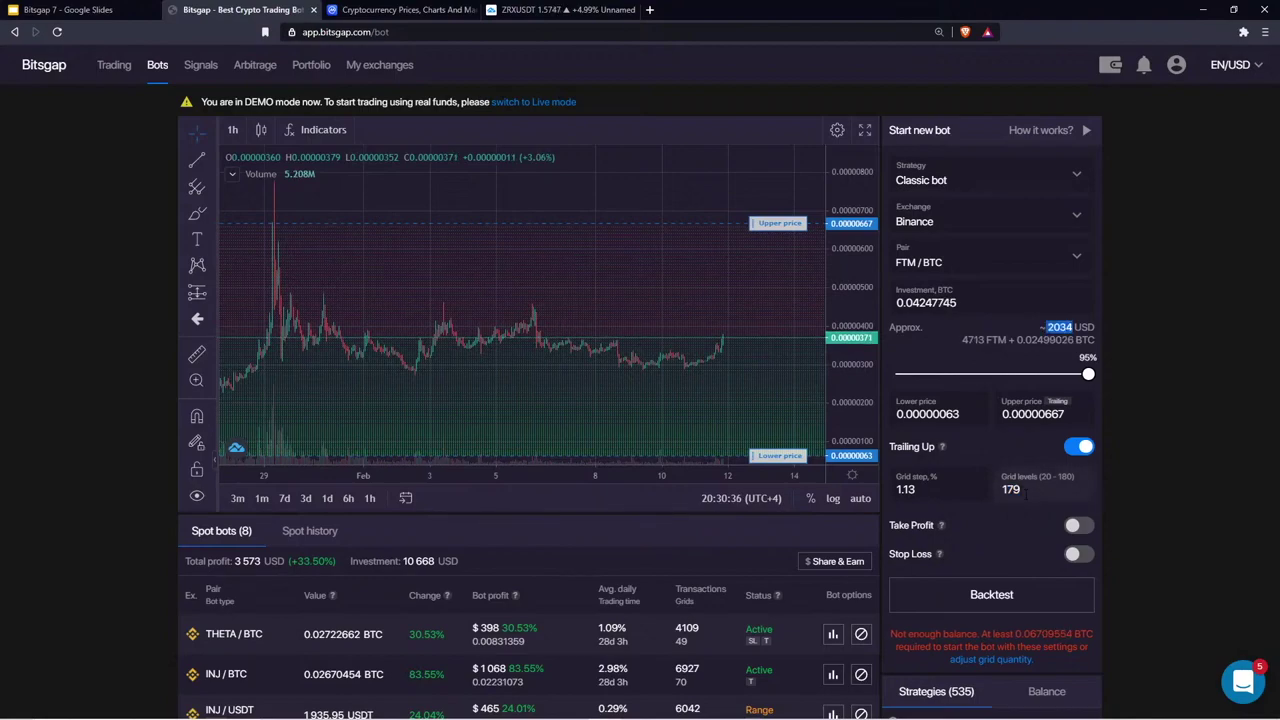
{"action": "left_click", "coordinate": [990, 661]}
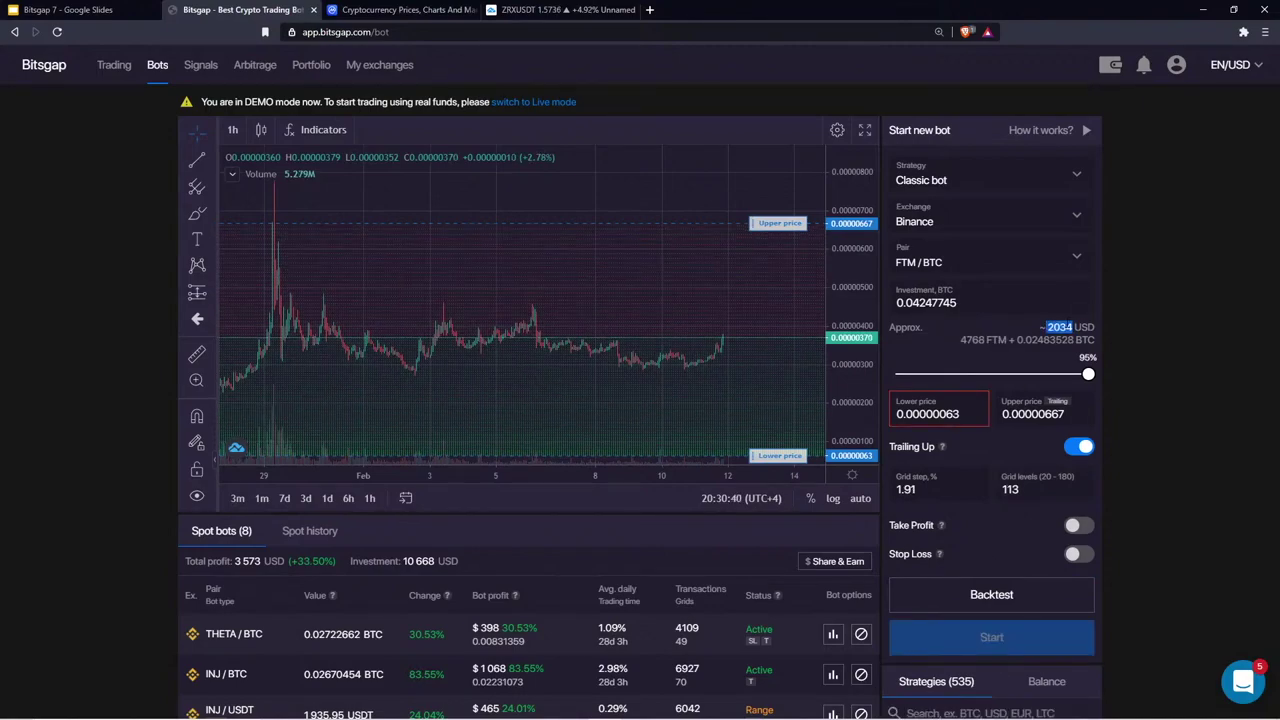
Try grid levels of 115 and apply the automatic grid quantity adjustment again
{"action": "double_click", "coordinate": [1000, 490]}
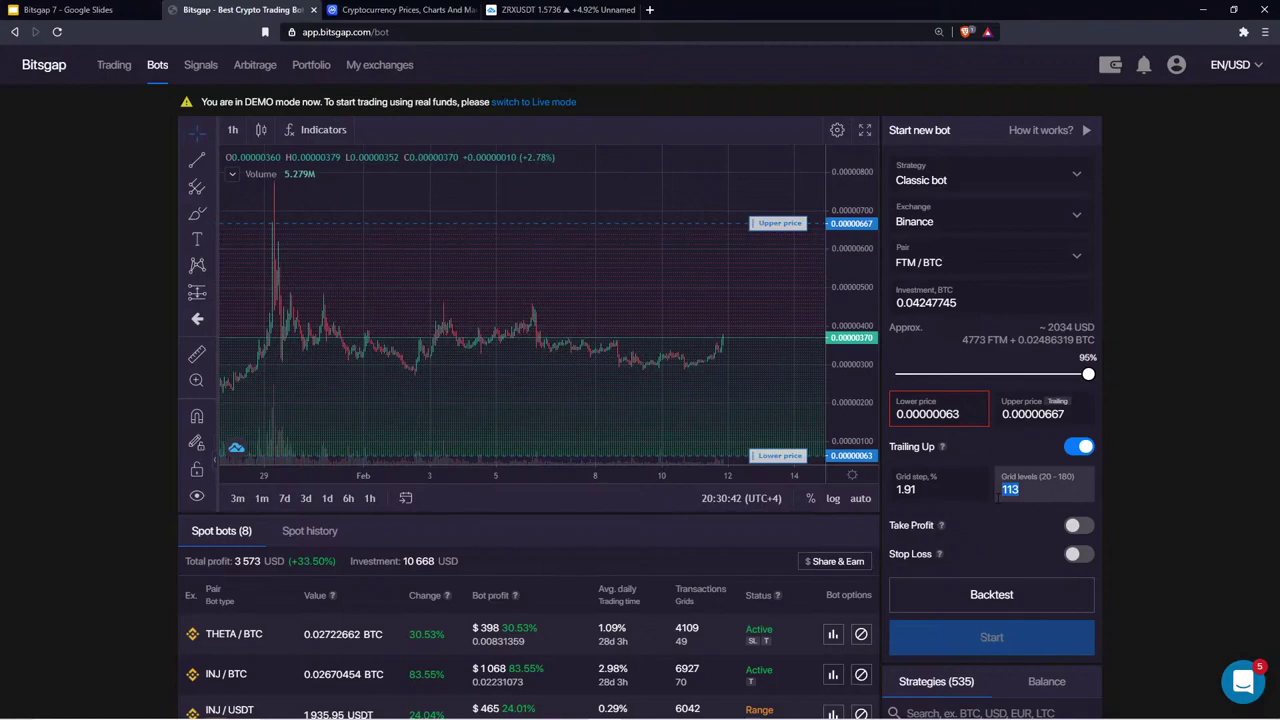
{"action": "left_click", "coordinate": [1022, 490]}
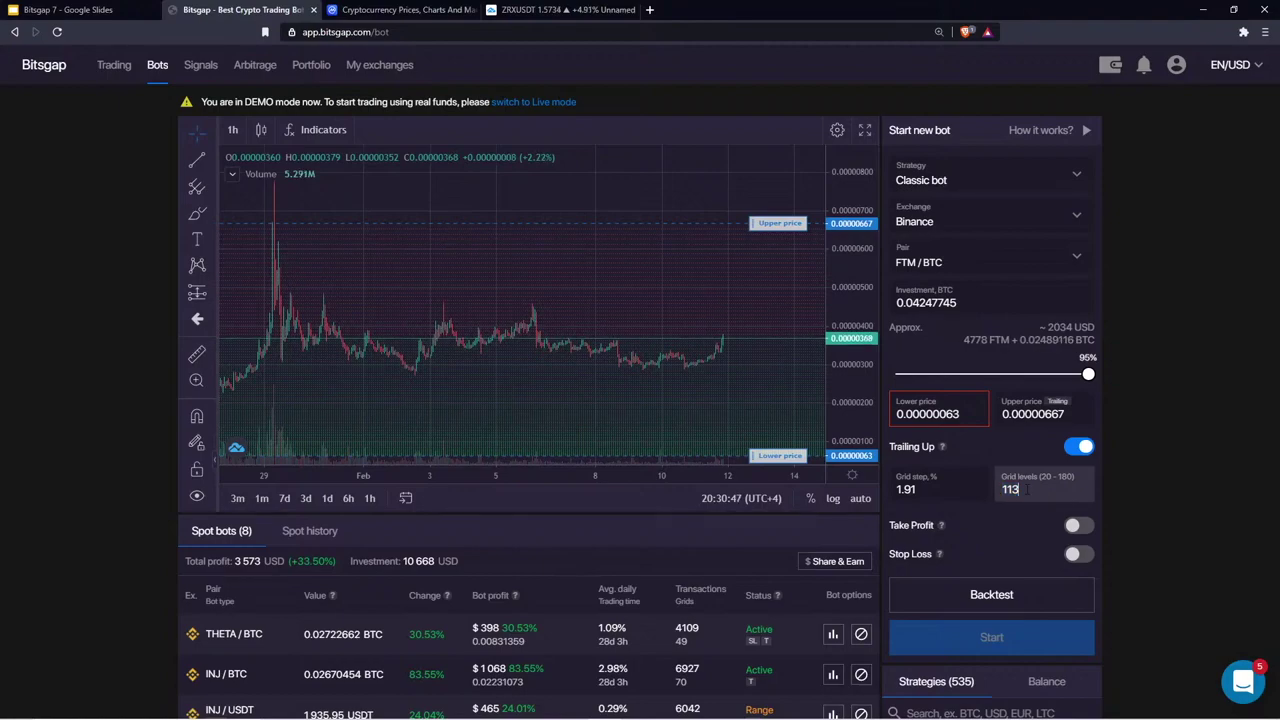
{"action": "key", "text": "BackSpace"}
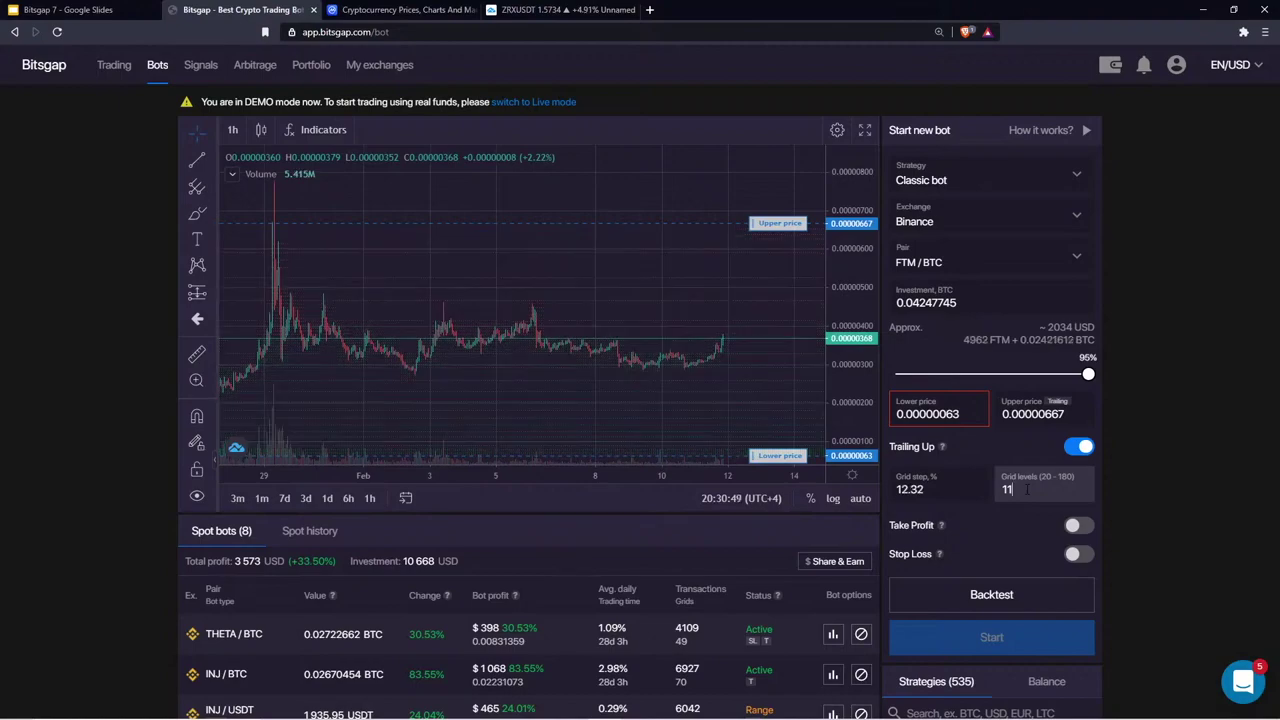
{"action": "type", "text": "5"}
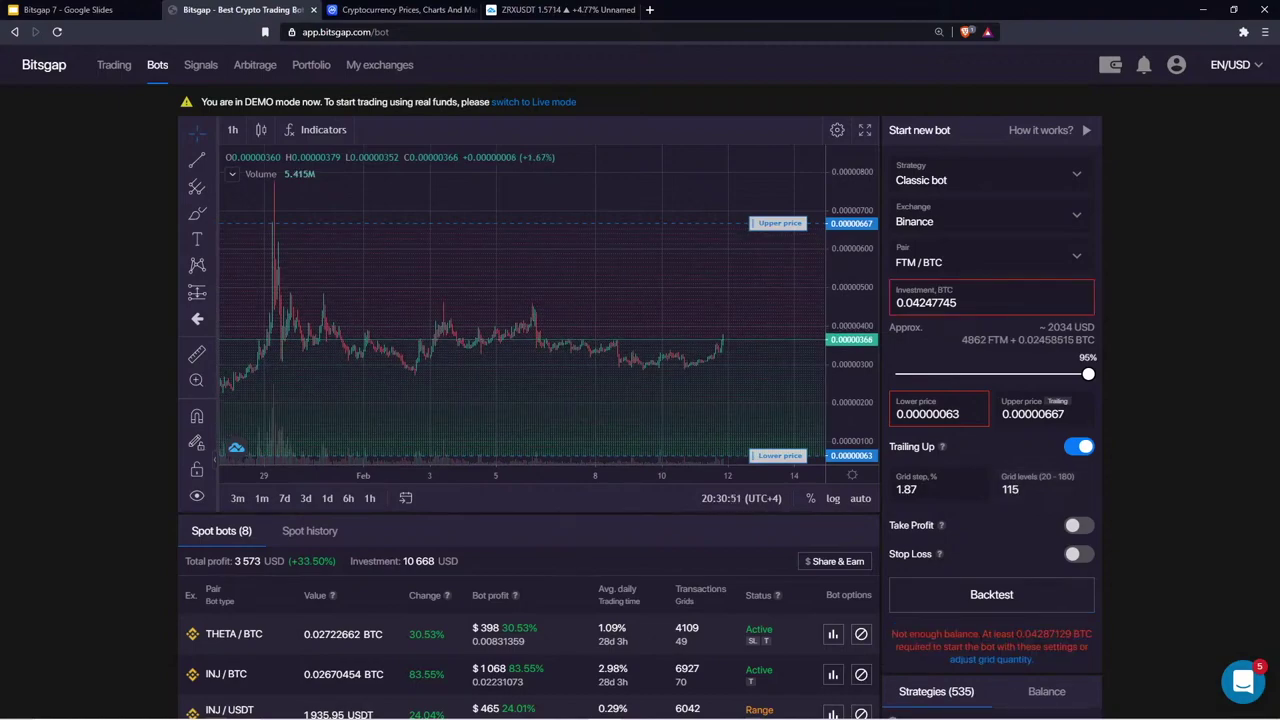
{"action": "key", "text": "Tab"}
{"action": "left_click_drag", "start_coordinate": [1067, 633], "coordinate": [1016, 633]}
{"action": "left_click", "coordinate": [1004, 659]}
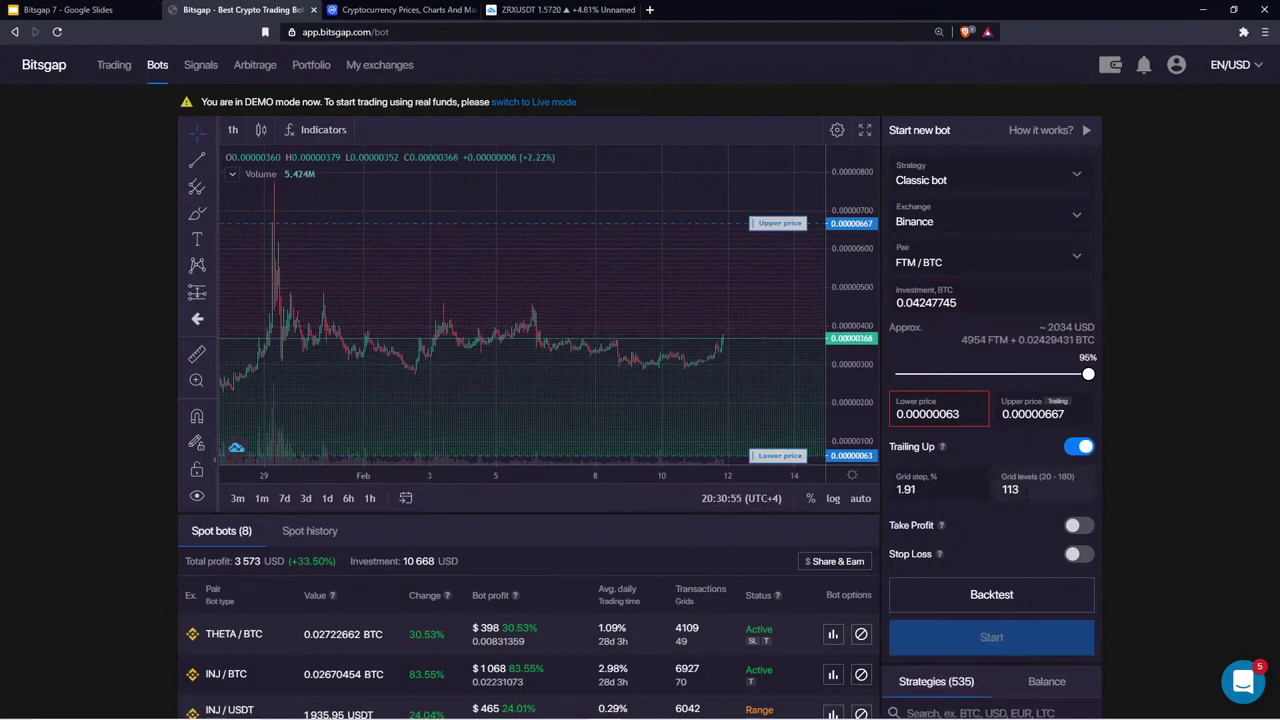
Narrow the FTM / BTC grid to a lower price of 0.00000086 and an upper price of 0.00000658
{"action": "left_click", "coordinate": [957, 414]}
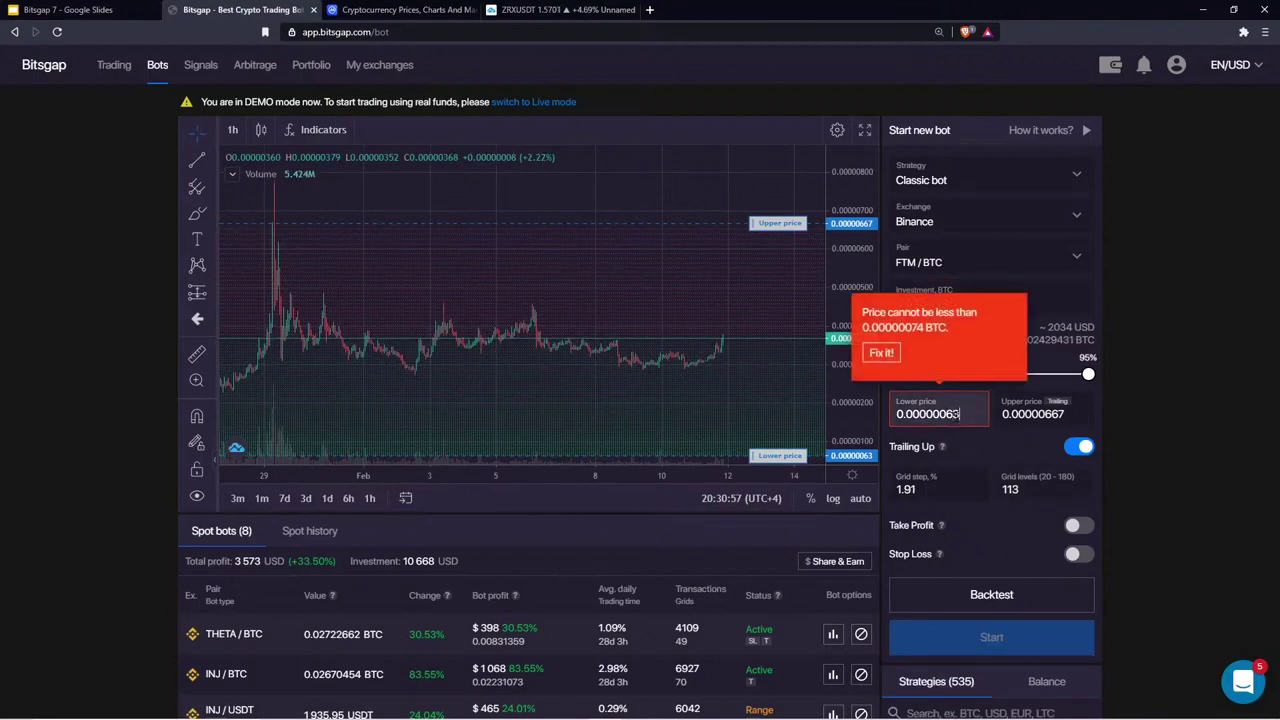
{"action": "key", "text": "BackSpace"}
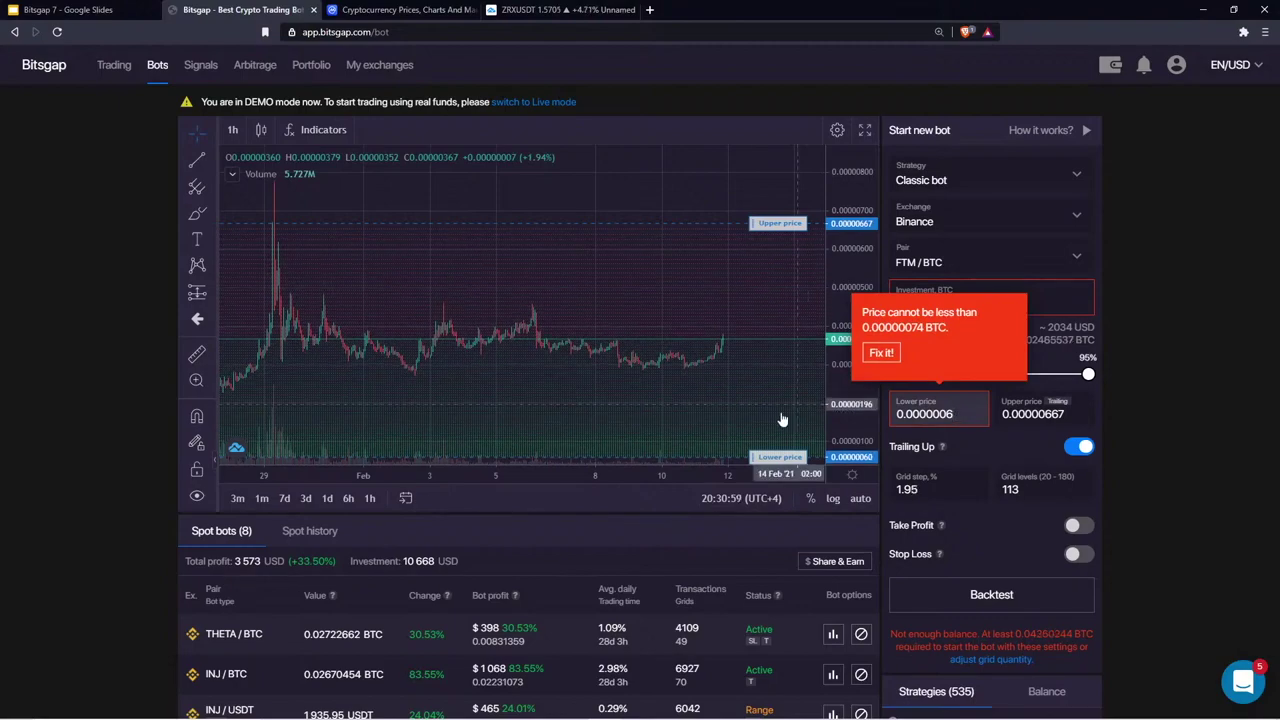
{"action": "left_click", "coordinate": [763, 459]}
{"action": "left_click_drag", "start_coordinate": [763, 459], "coordinate": [765, 448]}
{"action": "left_click_drag", "start_coordinate": [779, 231], "coordinate": [779, 235]}
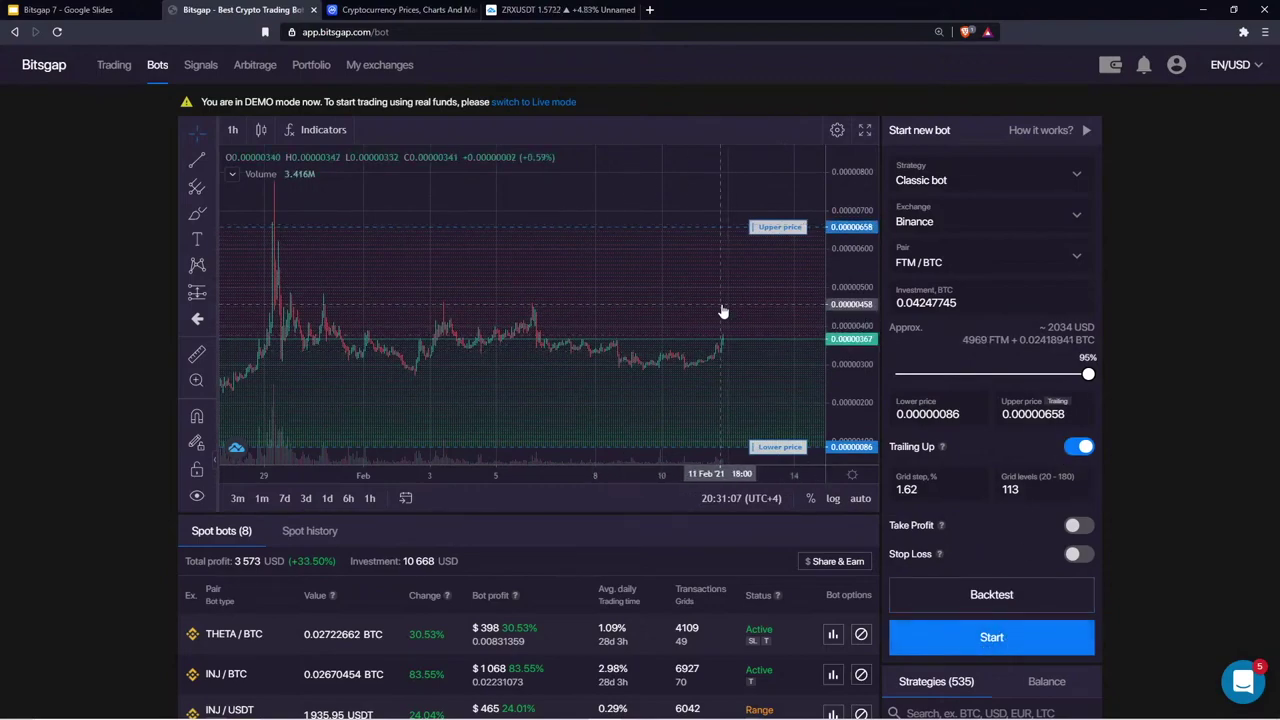
Examine the price chart and highlight how the investment is split between FTM and BTC
{"action": "left_click_drag", "start_coordinate": [723, 309], "coordinate": [649, 309]}
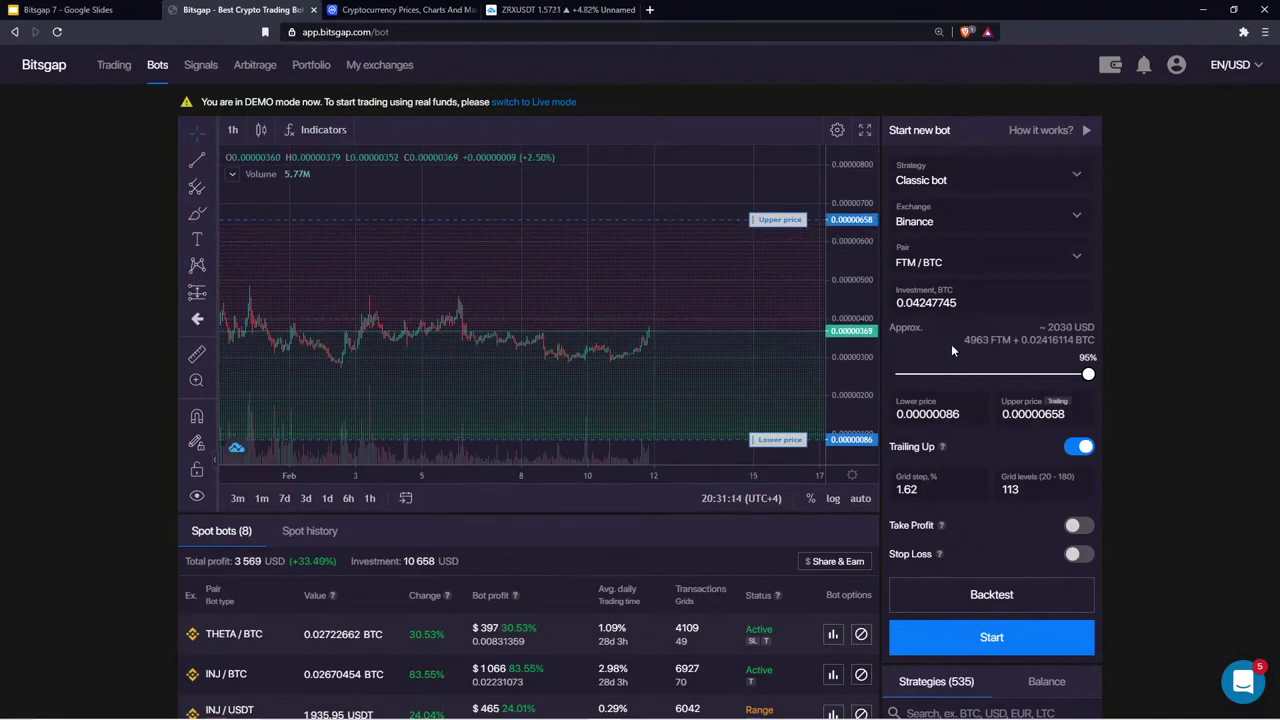
{"action": "triple_click", "coordinate": [984, 341]}
{"action": "double_click", "coordinate": [984, 341]}
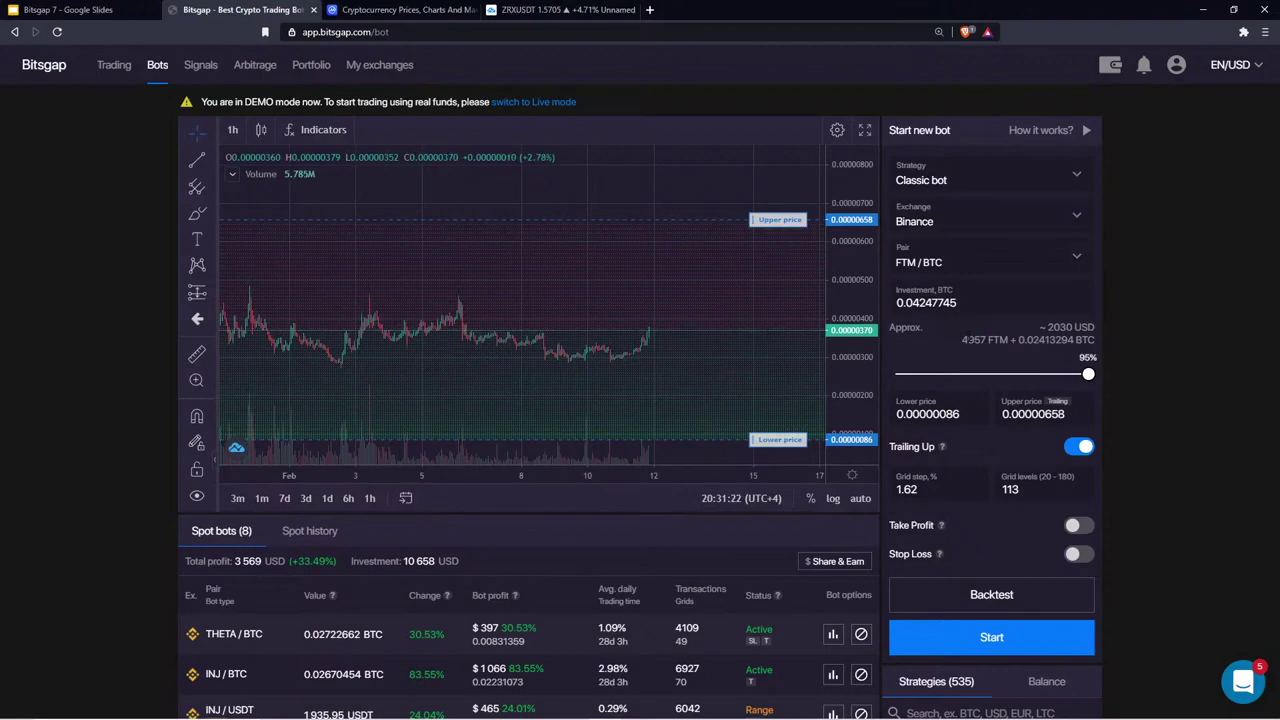
Request the FTM / BTC bot's start, highlight the FTM amount in the purchase notice, and cancel the purchase
{"action": "left_click", "coordinate": [974, 634]}
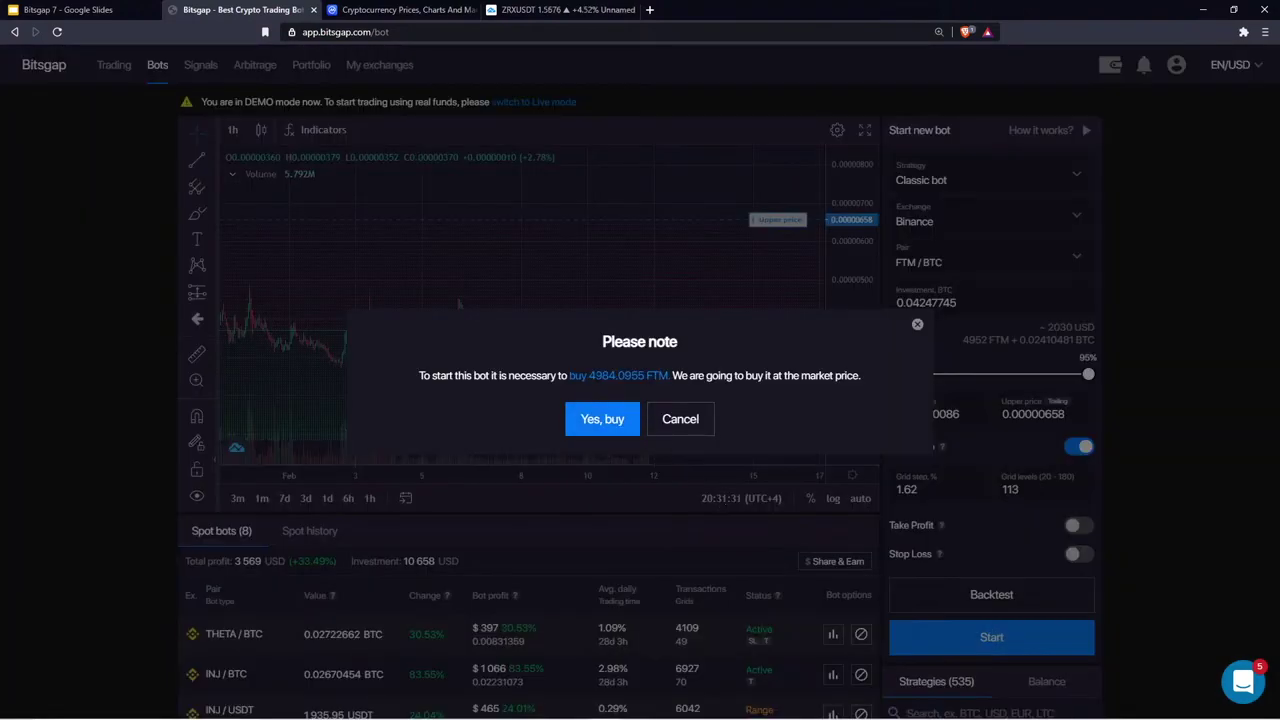
{"action": "left_click_drag", "start_coordinate": [588, 375], "coordinate": [615, 375]}
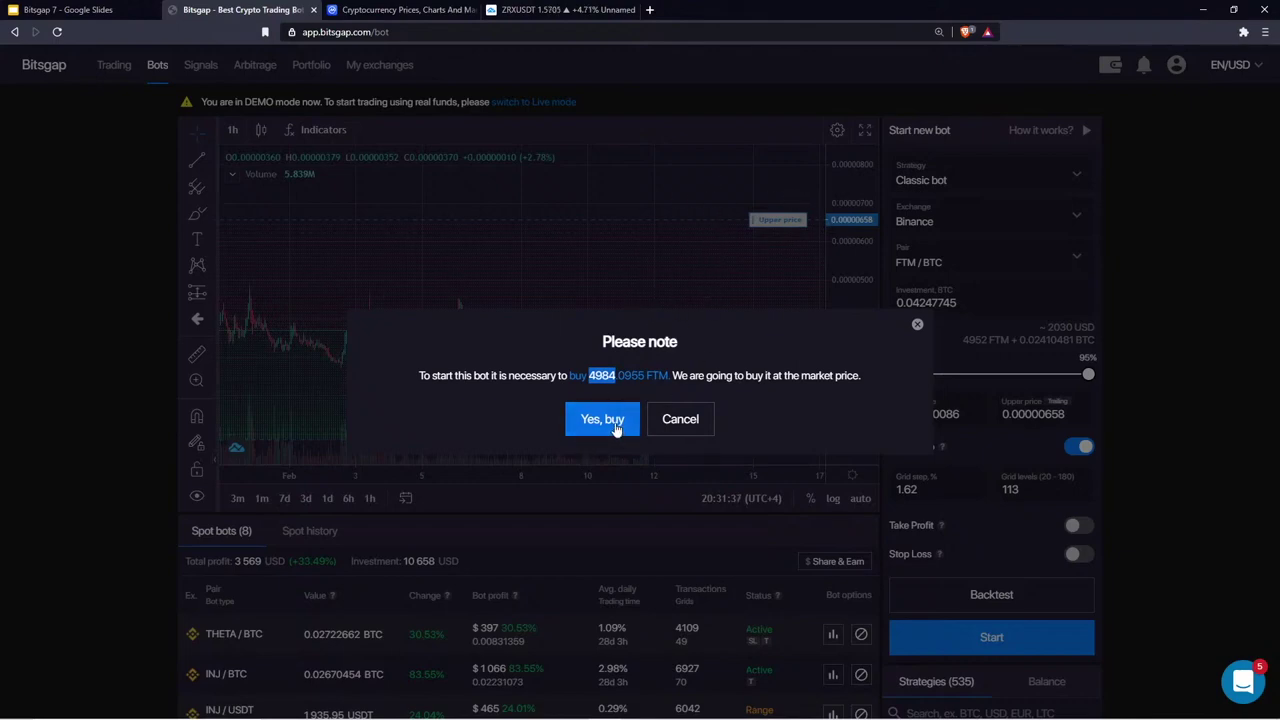
{"action": "left_click", "coordinate": [607, 358]}
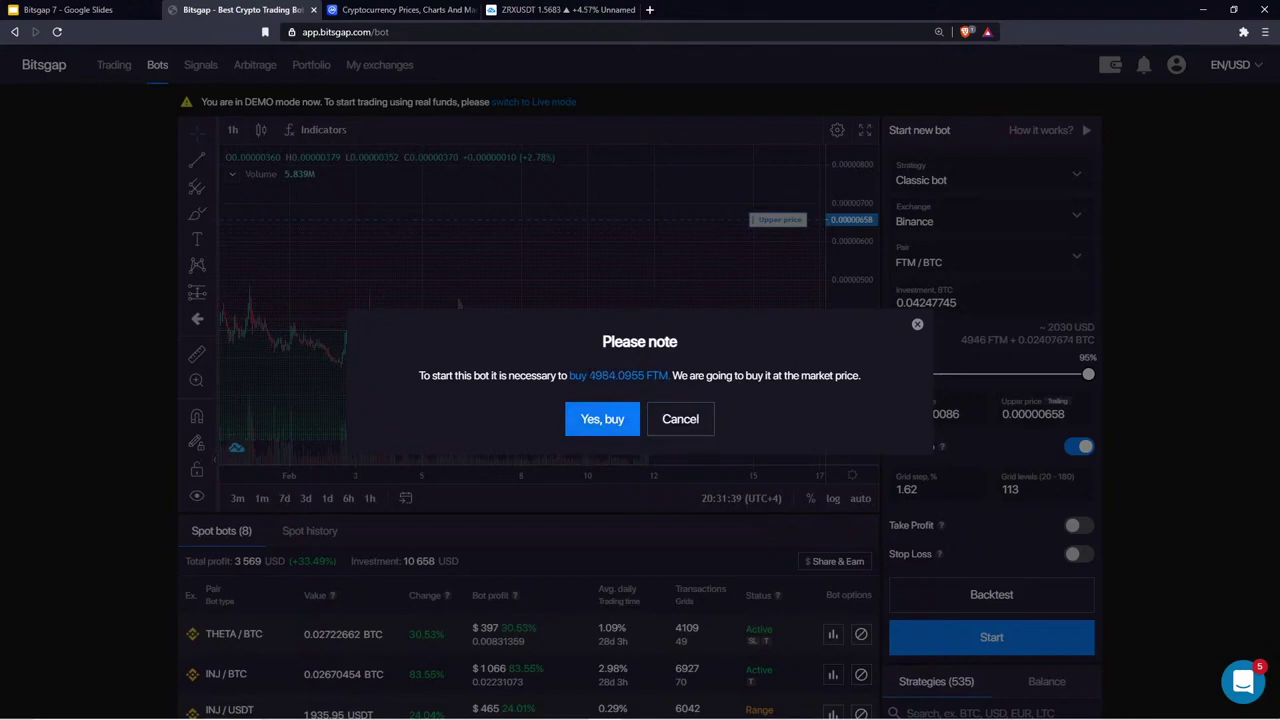
{"action": "left_click_drag", "start_coordinate": [588, 375], "coordinate": [615, 375]}
{"action": "left_click", "coordinate": [680, 420]}
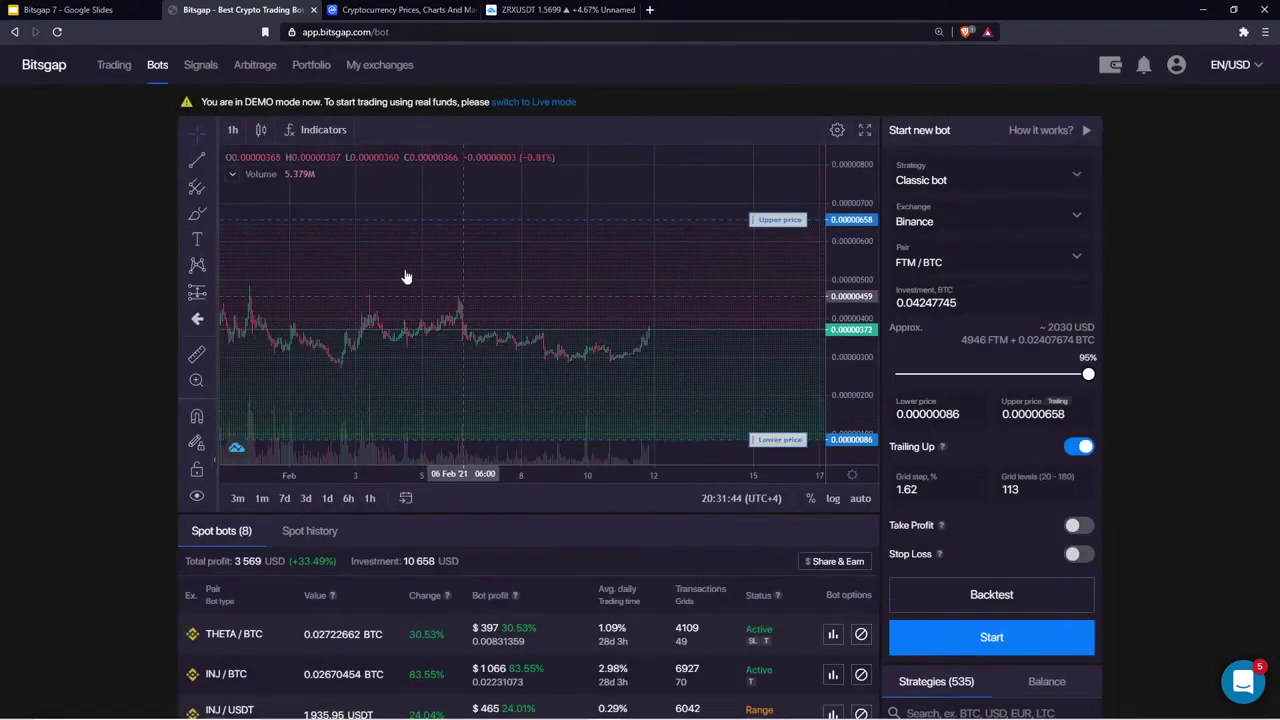
Open the Trading page and load the FTM / USDT pair on Binance
{"action": "left_click", "coordinate": [116, 66]}
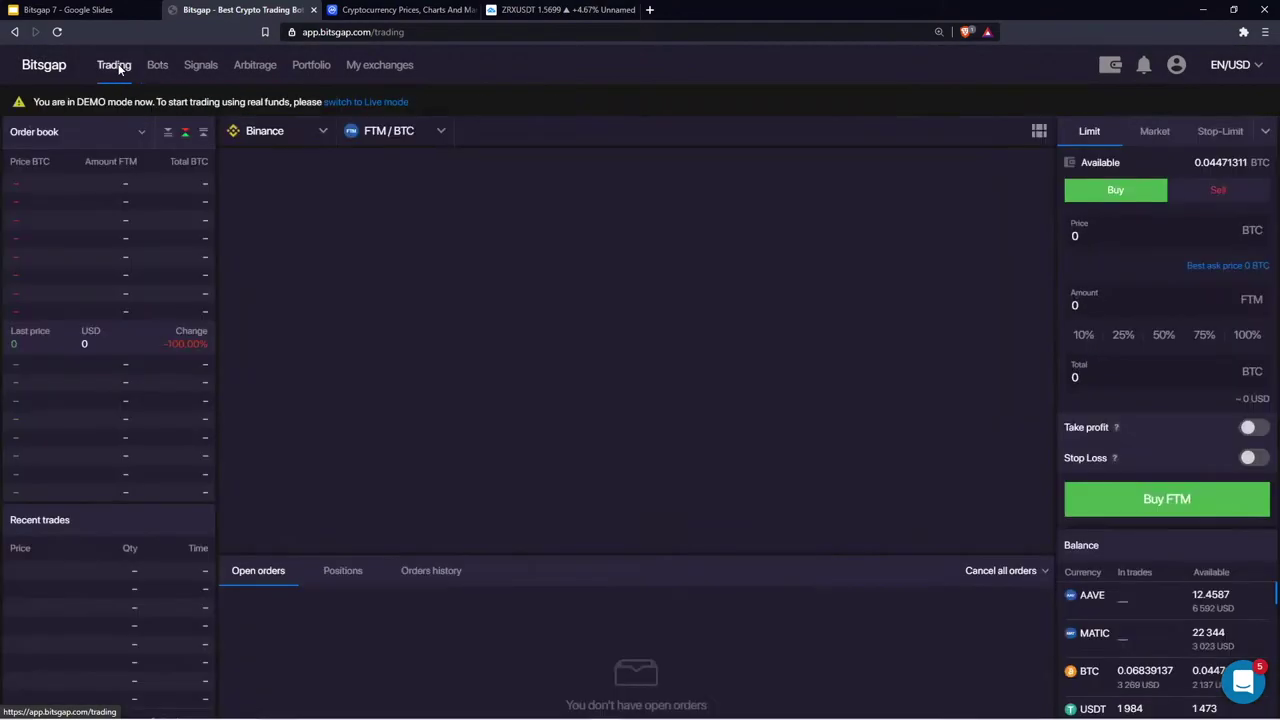
{"action": "left_click", "coordinate": [1070, 236]}
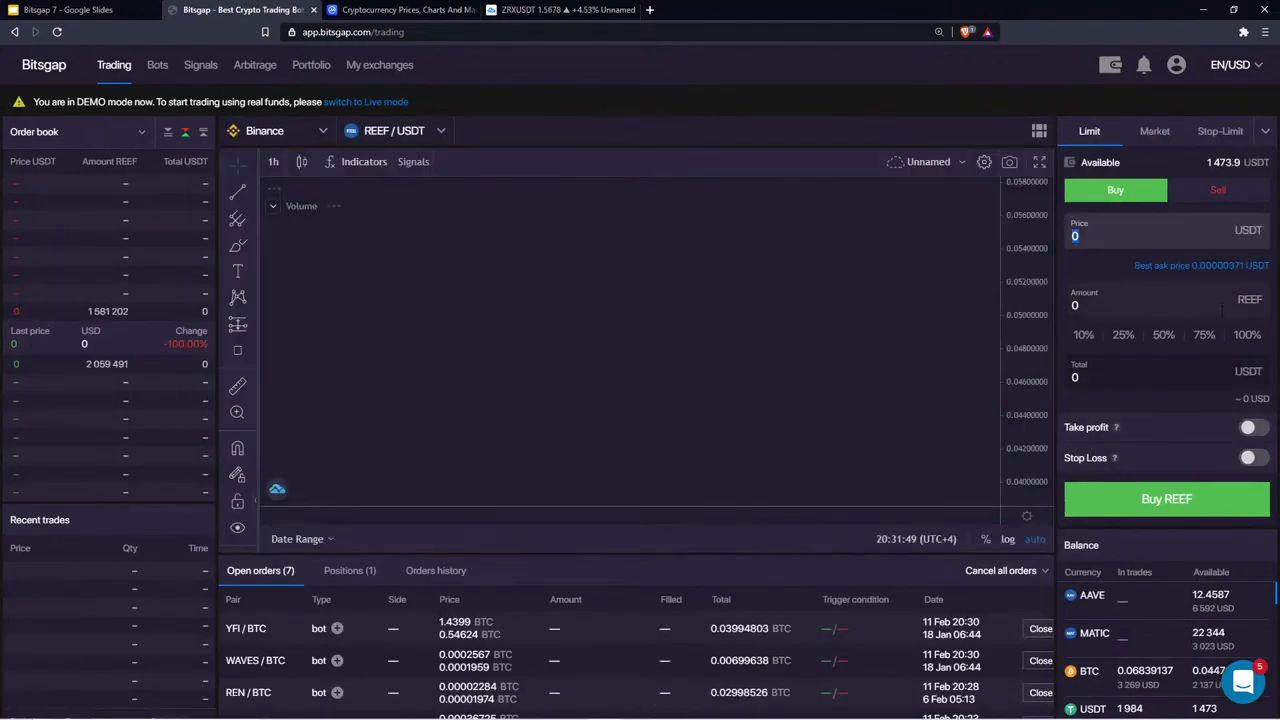
{"action": "left_click", "coordinate": [367, 131]}
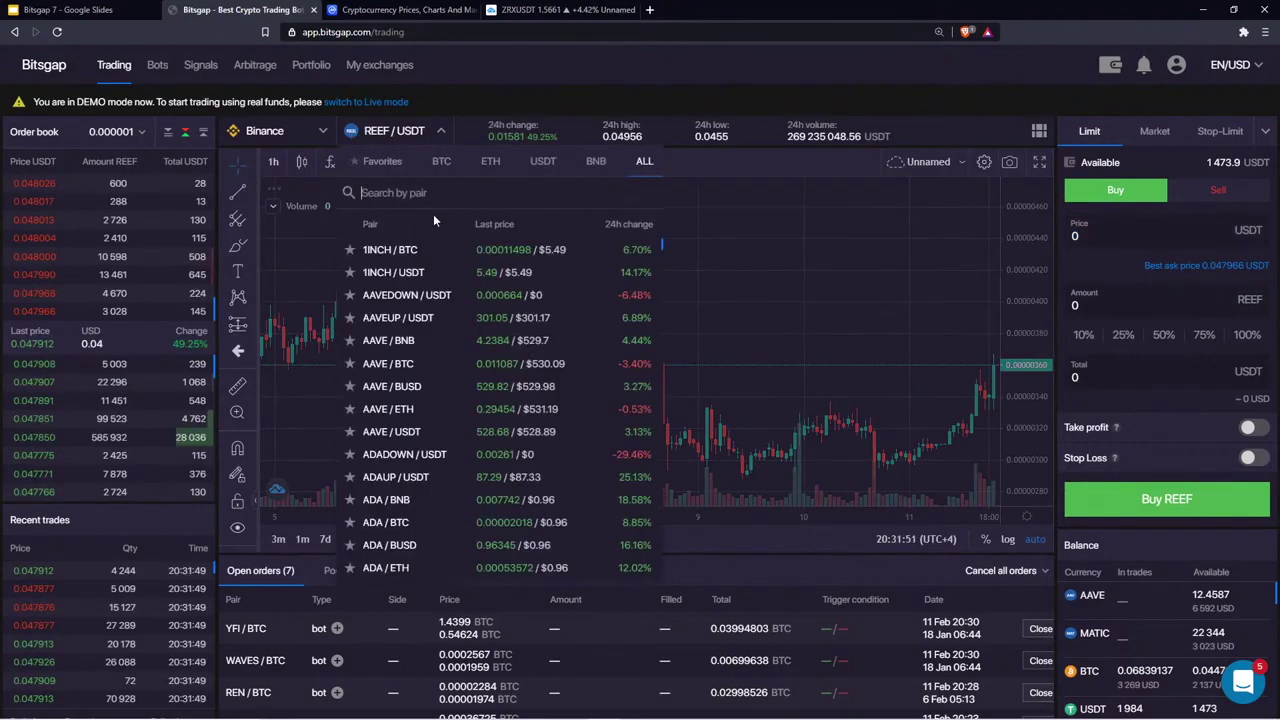
{"action": "type", "text": "ac"}
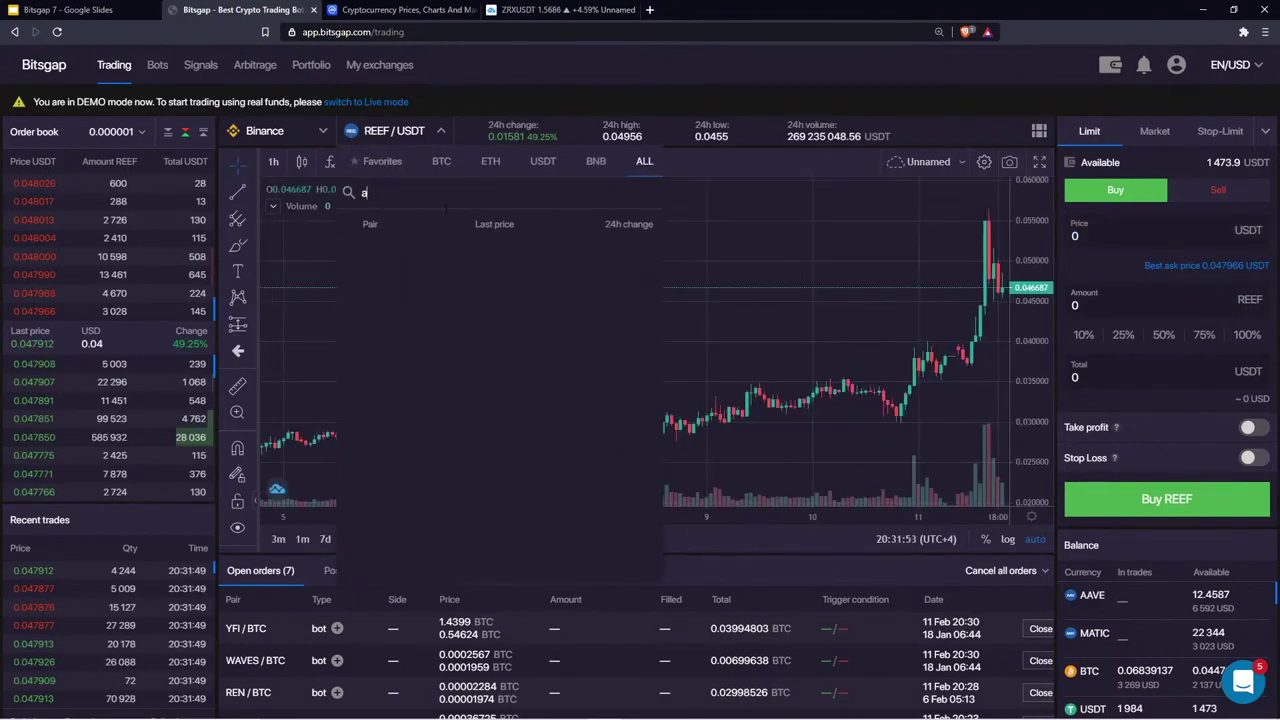
{"action": "key", "text": "BackSpace"}
{"action": "type", "text": "ftm"}
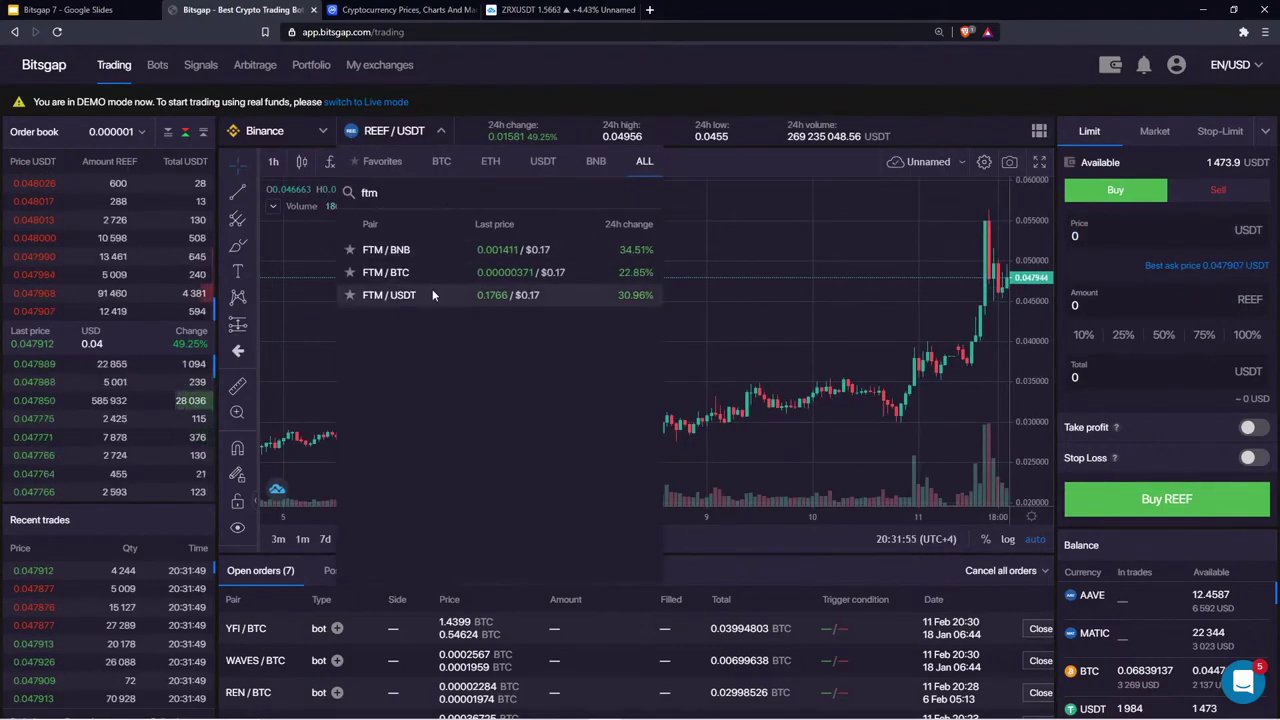
{"action": "left_click", "coordinate": [432, 295]}
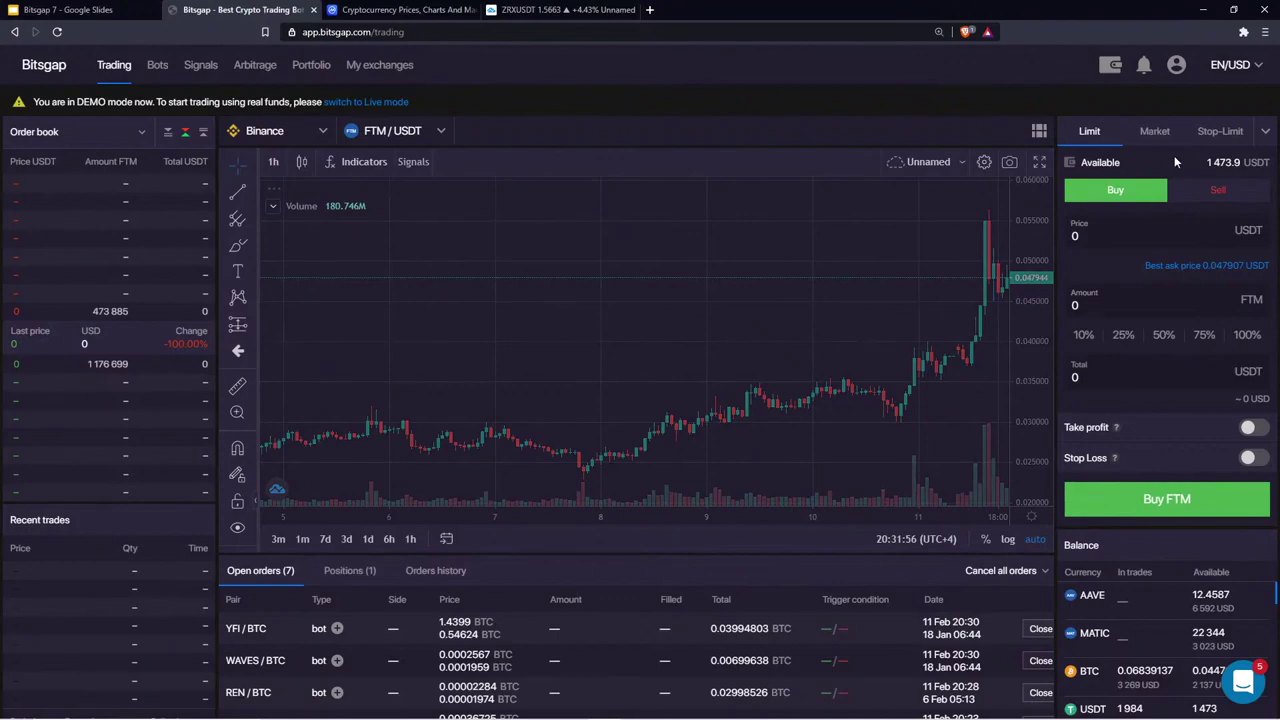
Fill in a buy order for 5000 FTM at the best ask price, highlight its total, and switch the order type to Market
{"action": "left_click", "coordinate": [1112, 317]}
{"action": "type", "text": "5000"}
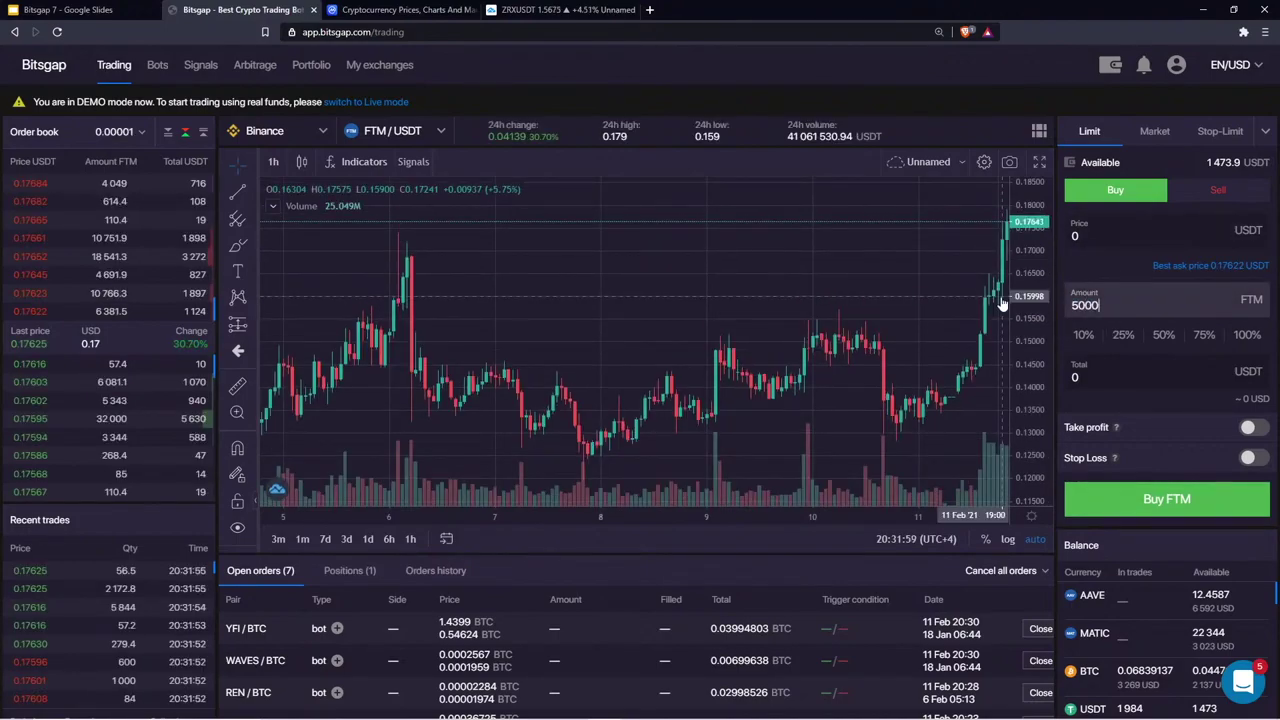
{"action": "left_click", "coordinate": [1248, 267]}
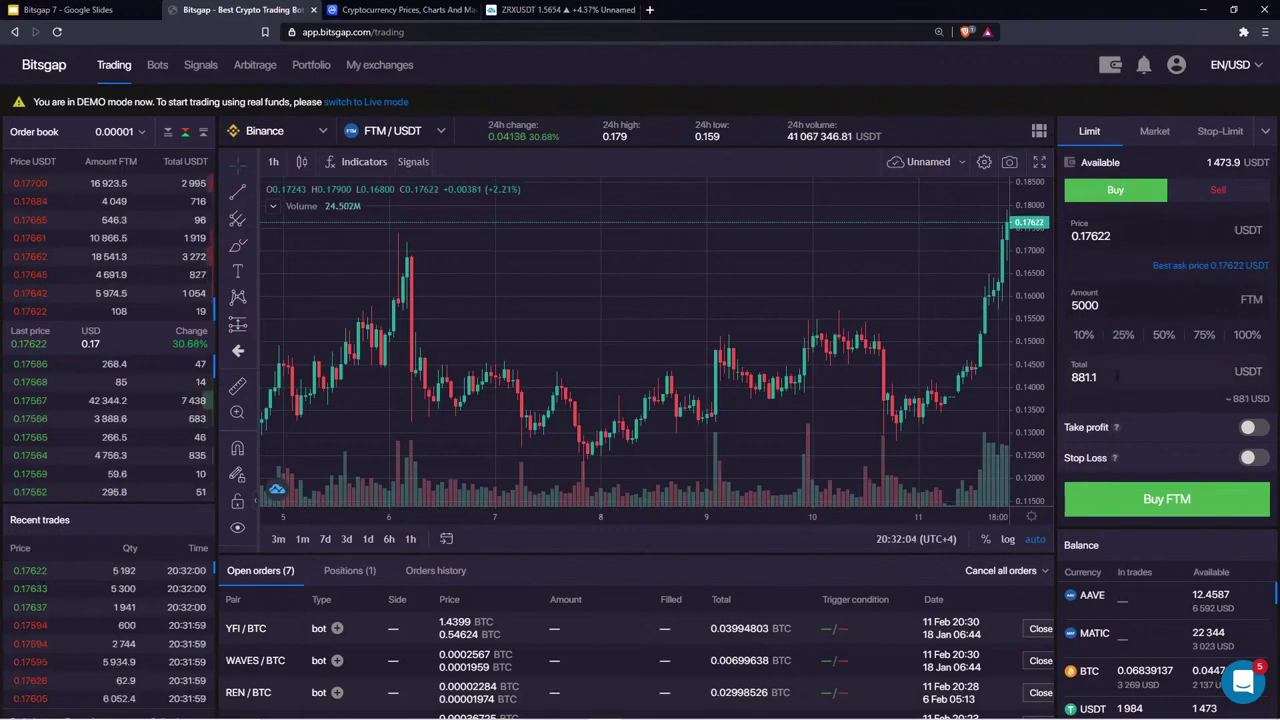
{"action": "left_click_drag", "start_coordinate": [1116, 377], "coordinate": [1058, 381]}
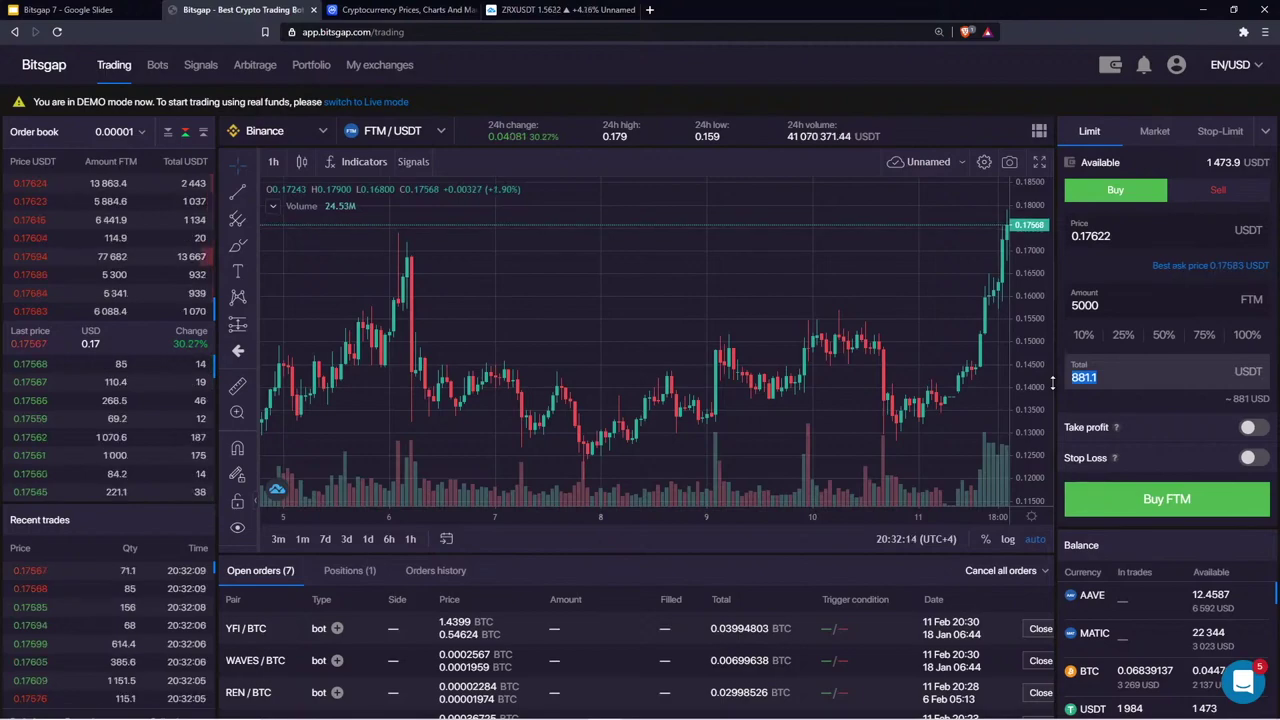
{"action": "left_click", "coordinate": [1157, 132]}
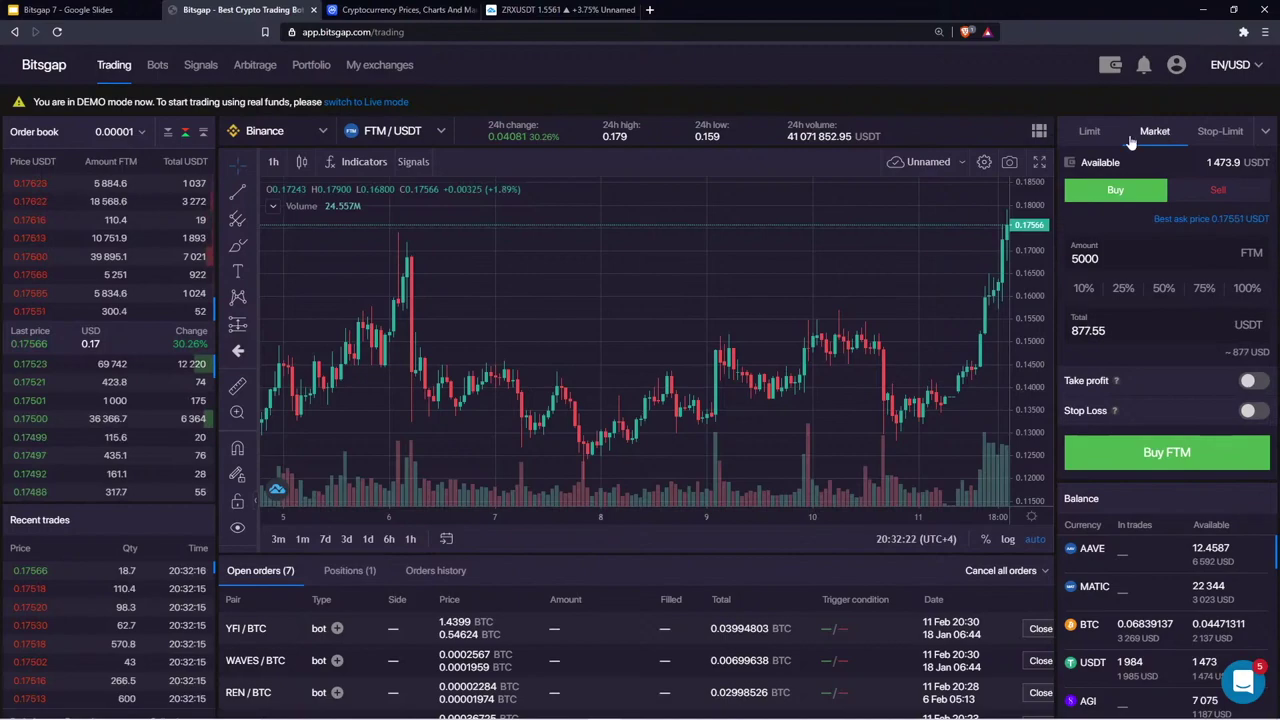
Return to the Bots page and review the running spot bots alongside the THETA / BTC bot's settings
{"action": "left_click", "coordinate": [157, 65]}
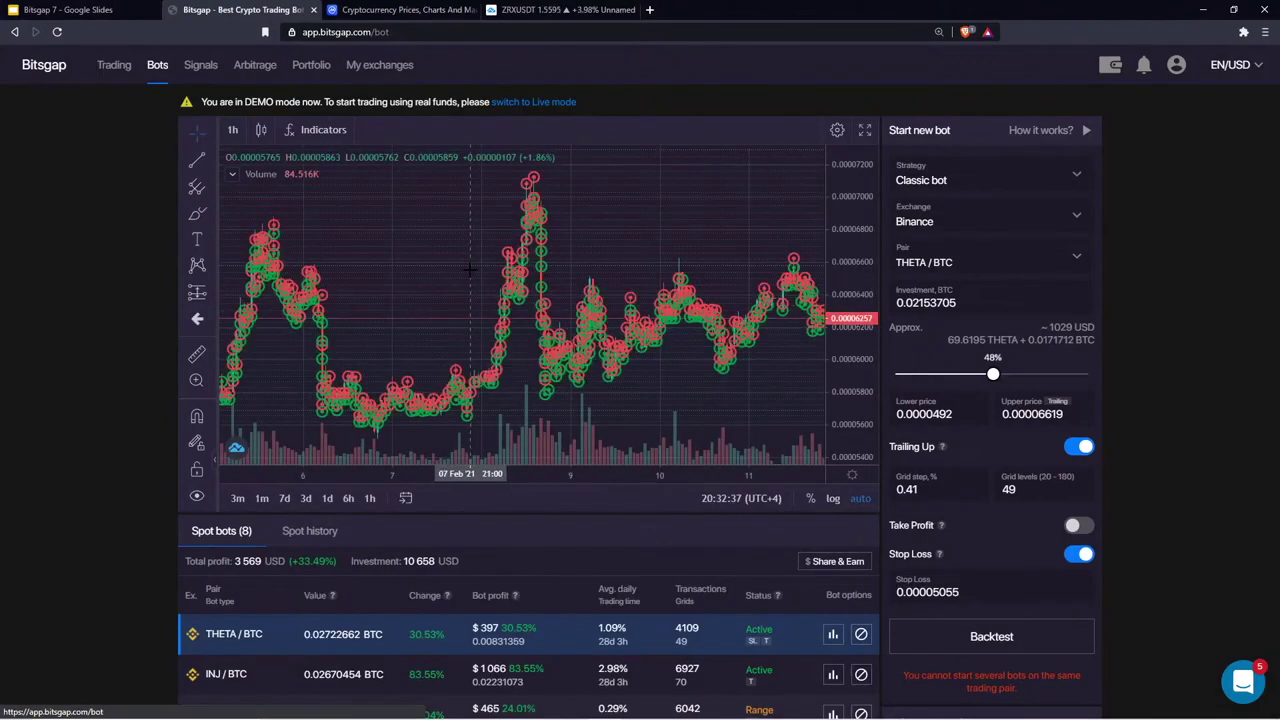
{"action": "scroll", "coordinate": [566, 510], "scroll_direction": "down", "scroll_amount": 2}
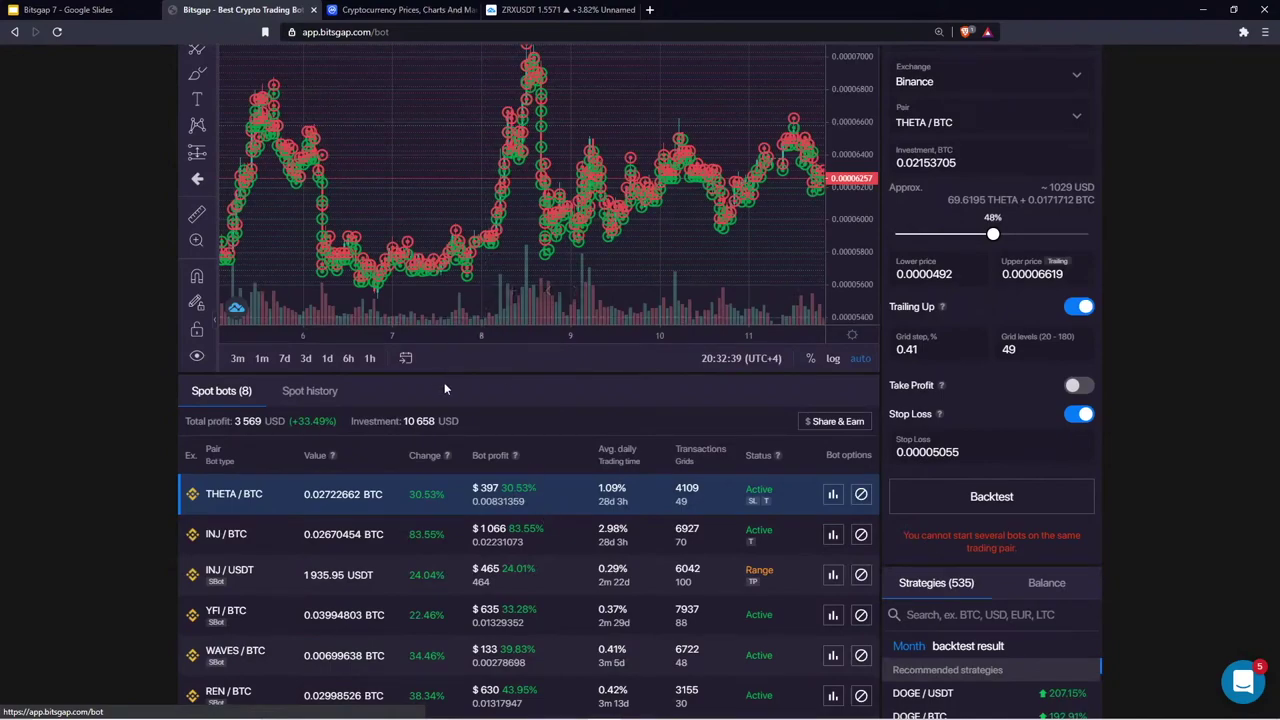
{"action": "scroll", "coordinate": [503, 377], "scroll_direction": "up", "scroll_amount": 2}
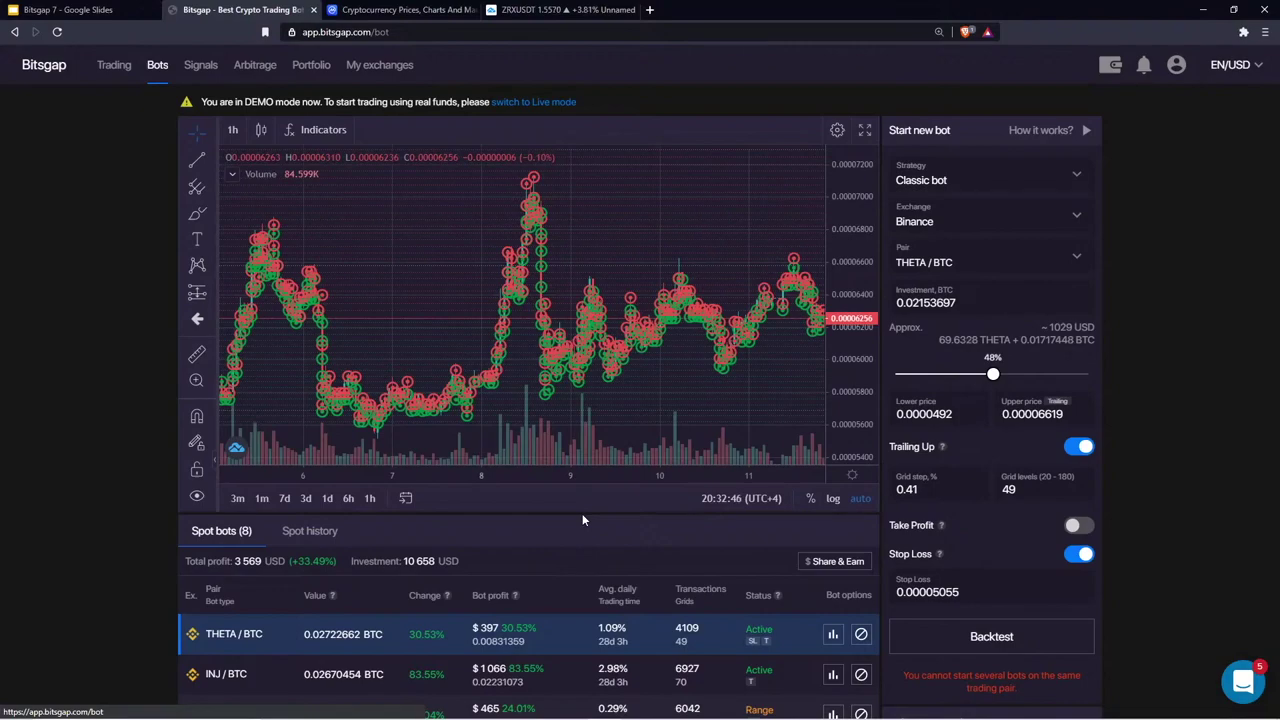
{"action": "scroll", "coordinate": [540, 530], "scroll_direction": "down", "scroll_amount": 1}
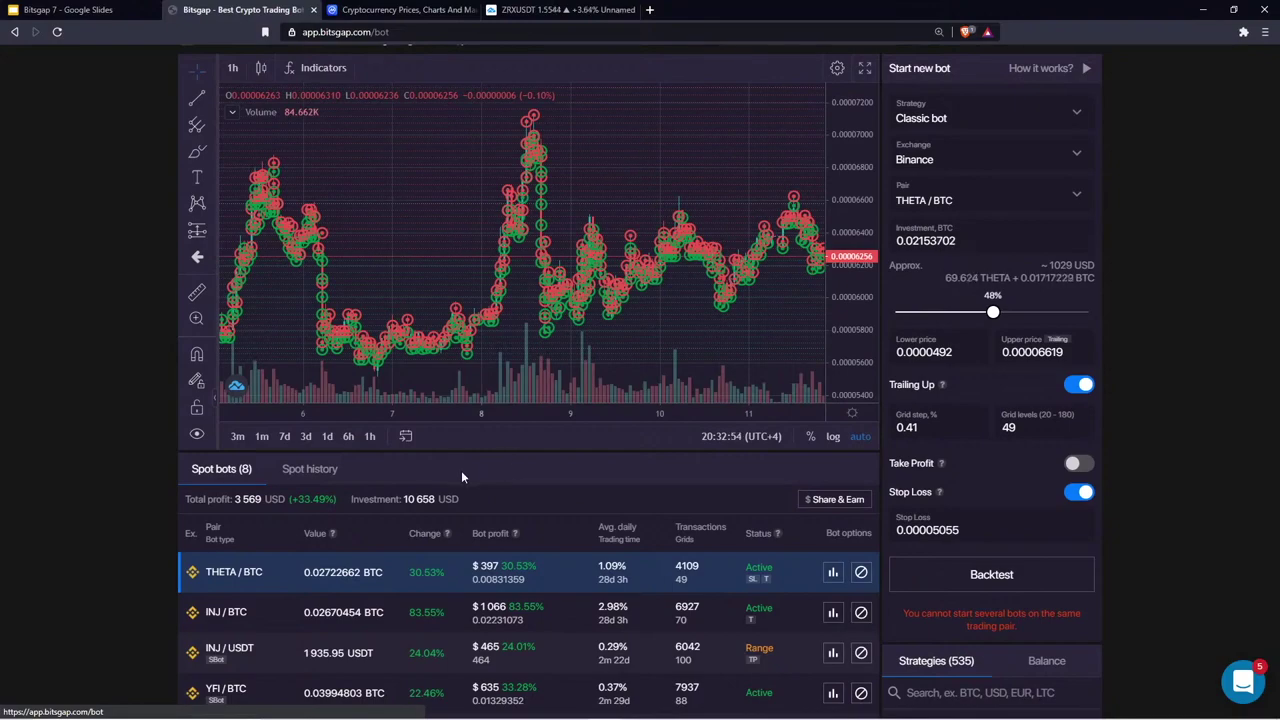
{"action": "scroll", "coordinate": [461, 470], "scroll_direction": "up", "scroll_amount": 1}
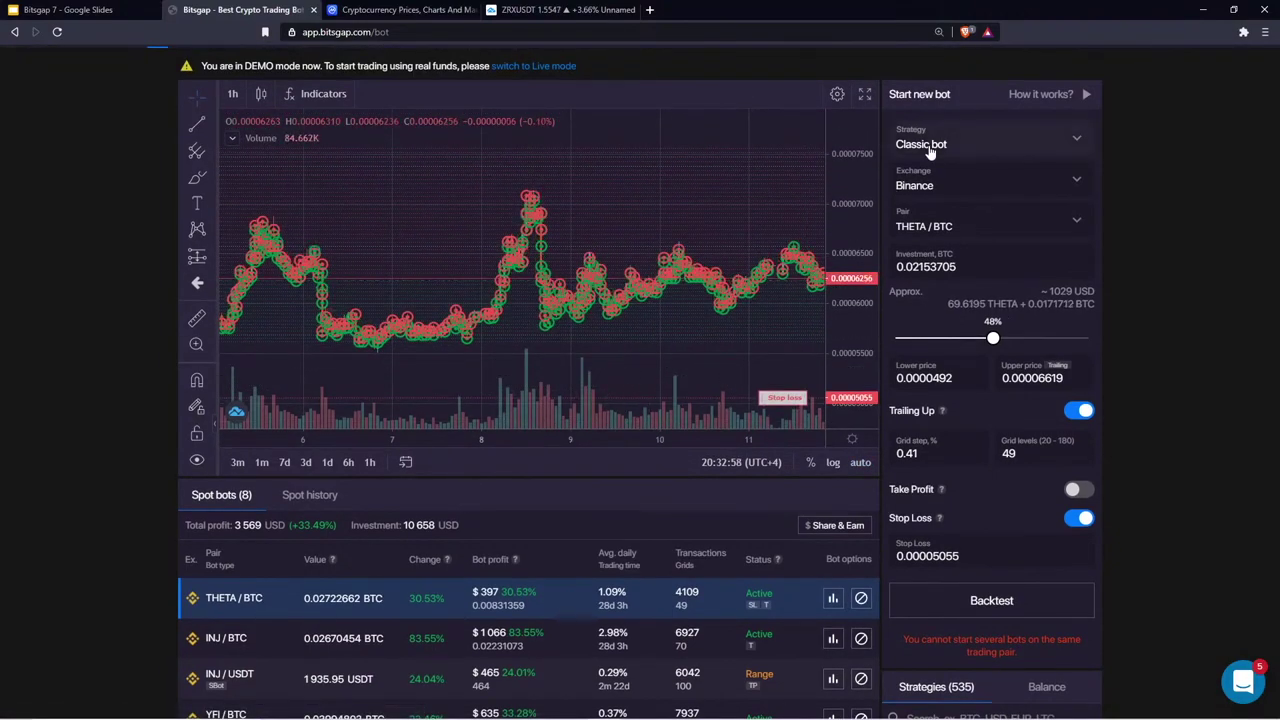
{"action": "scroll", "coordinate": [601, 496], "scroll_direction": "down", "scroll_amount": 1}
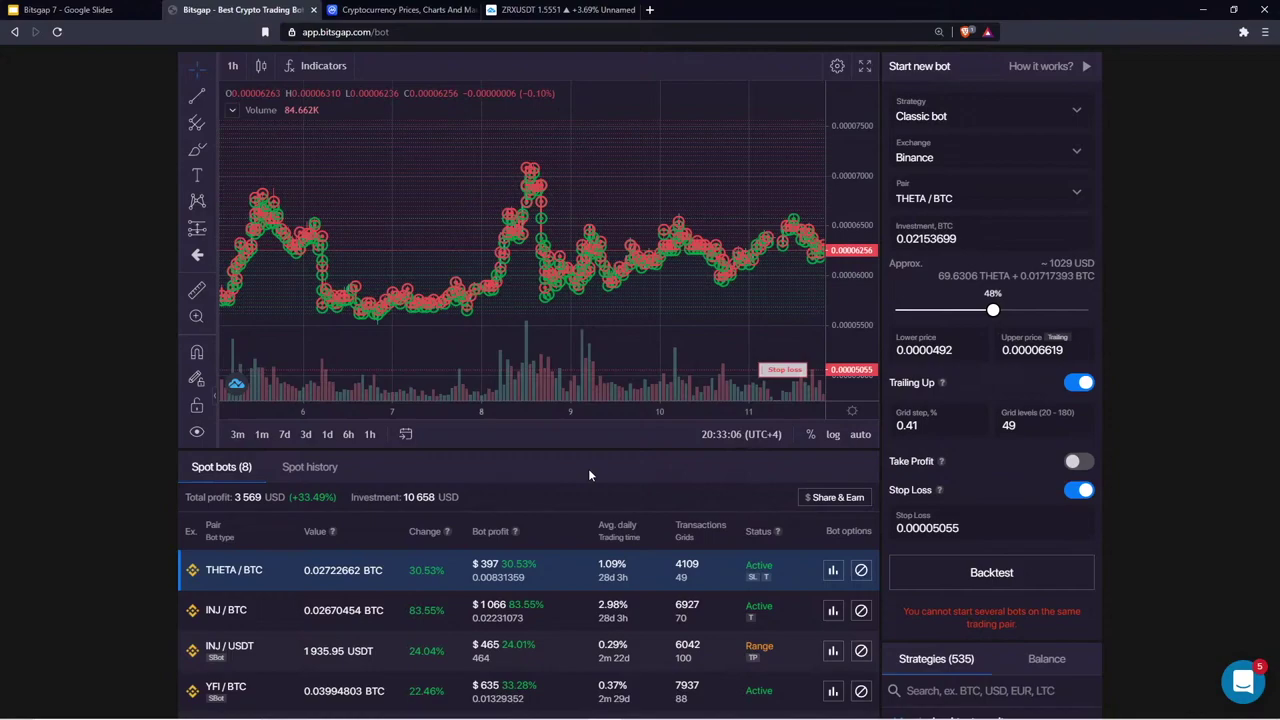
Examine the THETA / BTC bot's longer trade history on the chart, including its grid range and stop loss level
{"action": "scroll", "coordinate": [623, 189], "scroll_direction": "down", "scroll_amount": 5}
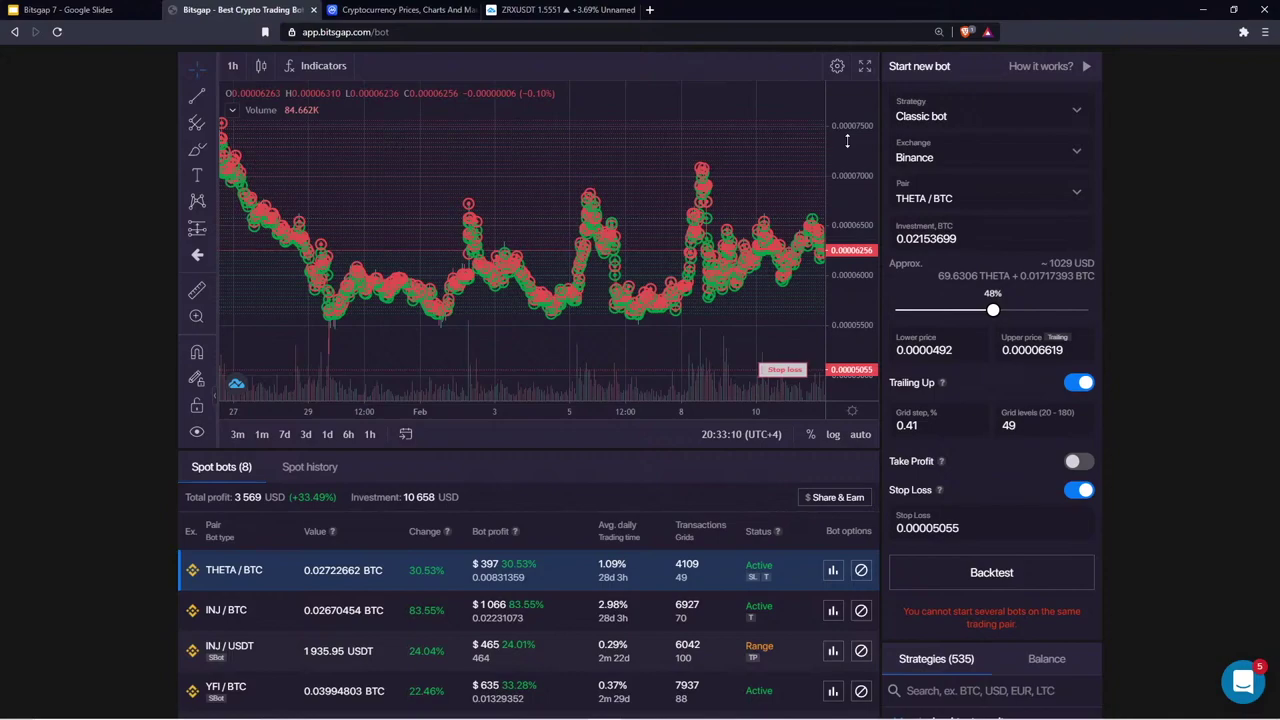
{"action": "left_click_drag", "start_coordinate": [847, 141], "coordinate": [848, 215]}
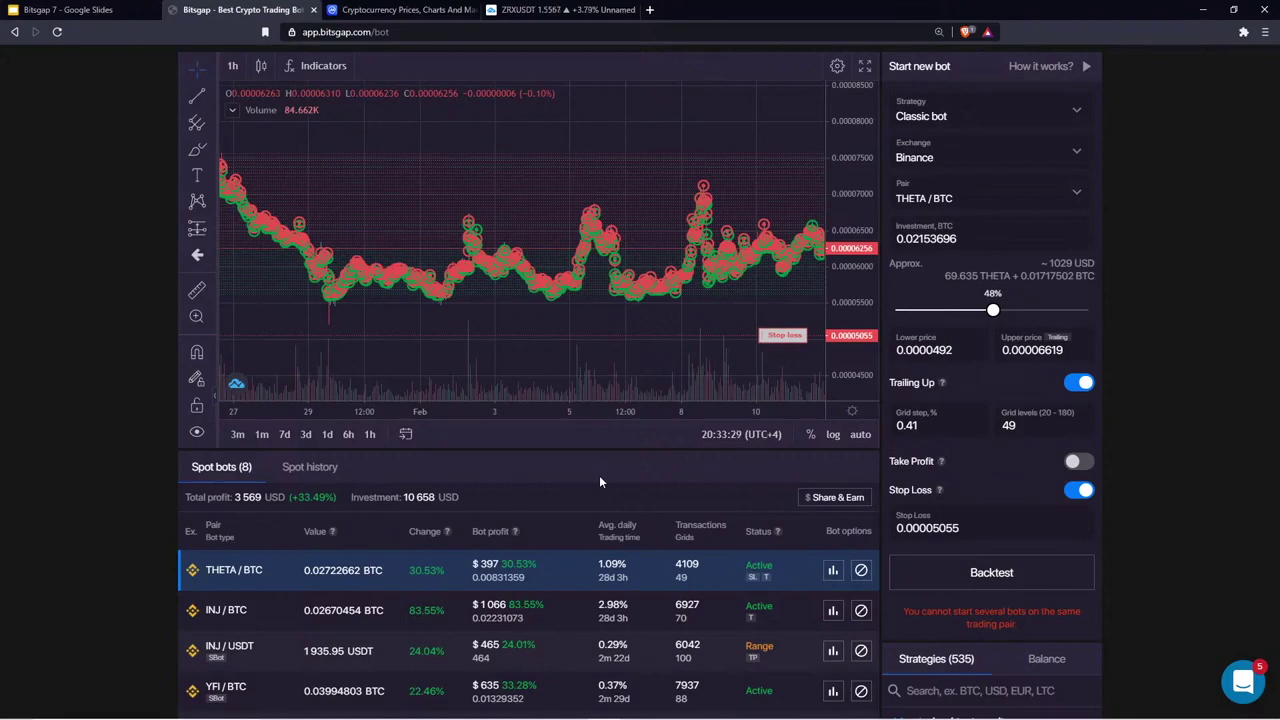
{"action": "left_click_drag", "start_coordinate": [600, 137], "coordinate": [470, 137]}
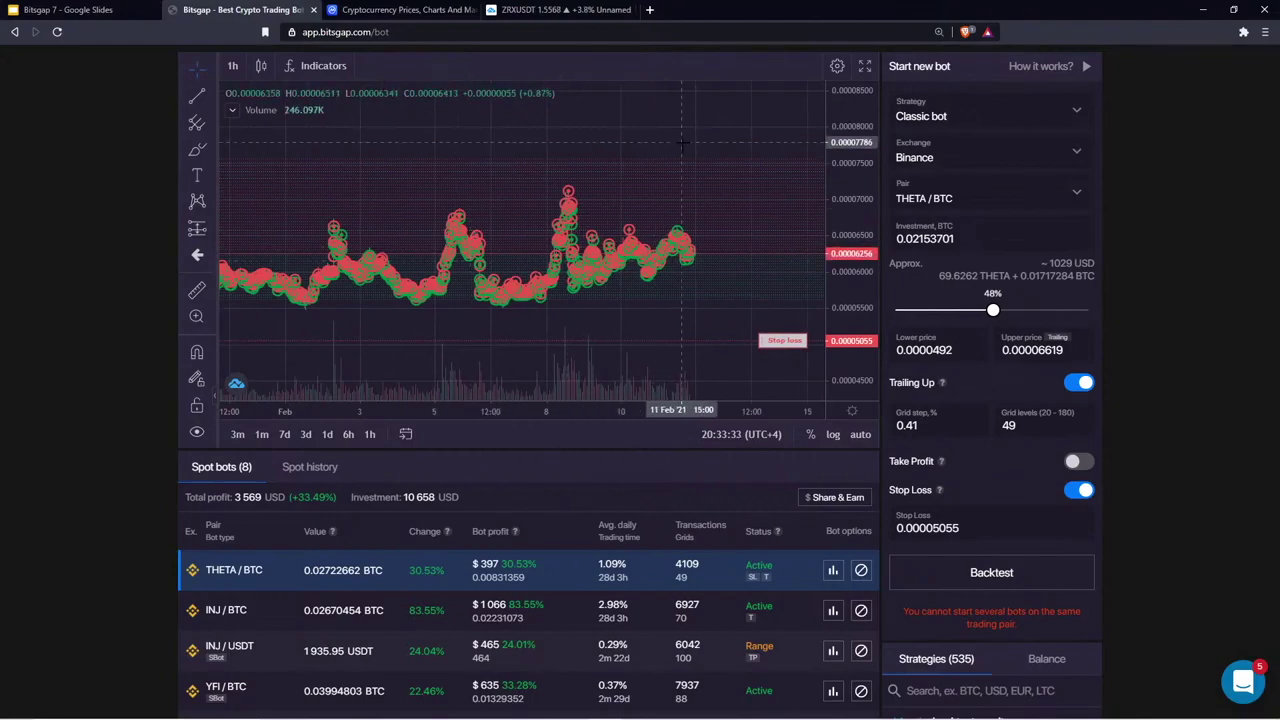
{"action": "left_click_drag", "start_coordinate": [673, 147], "coordinate": [650, 149]}
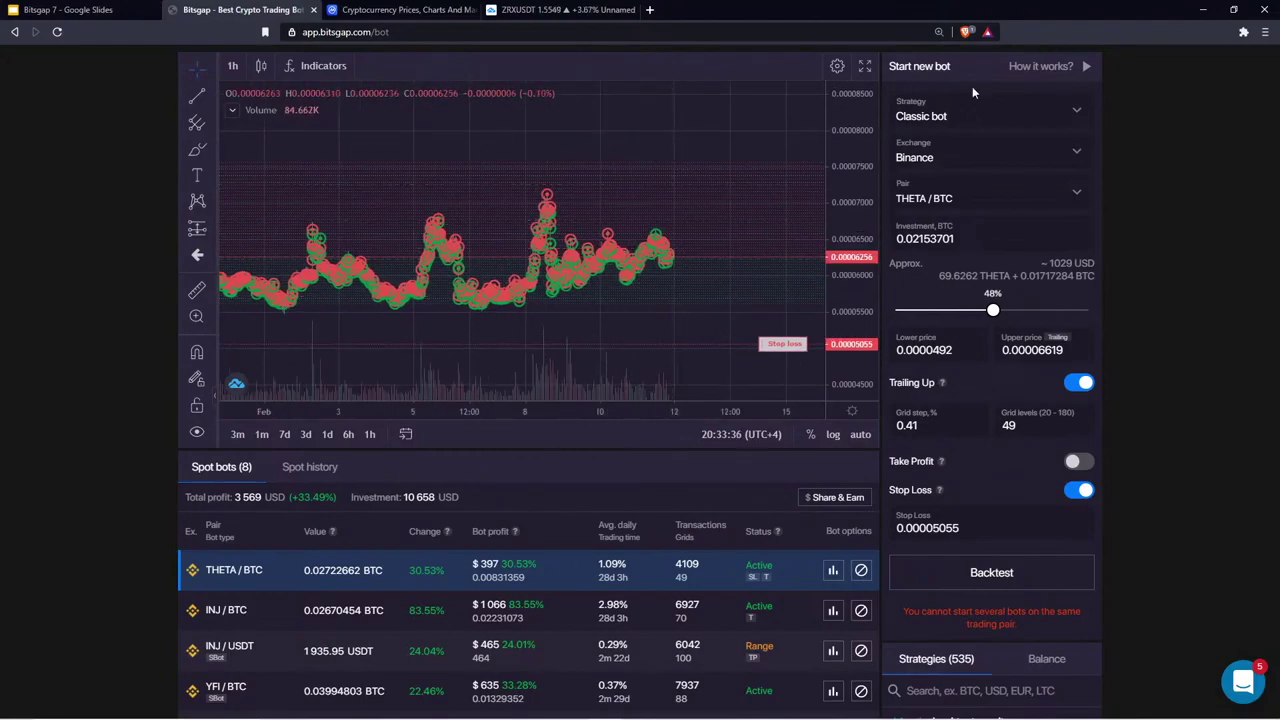
{"action": "scroll", "coordinate": [735, 112], "scroll_direction": "left", "scroll_amount": 3}
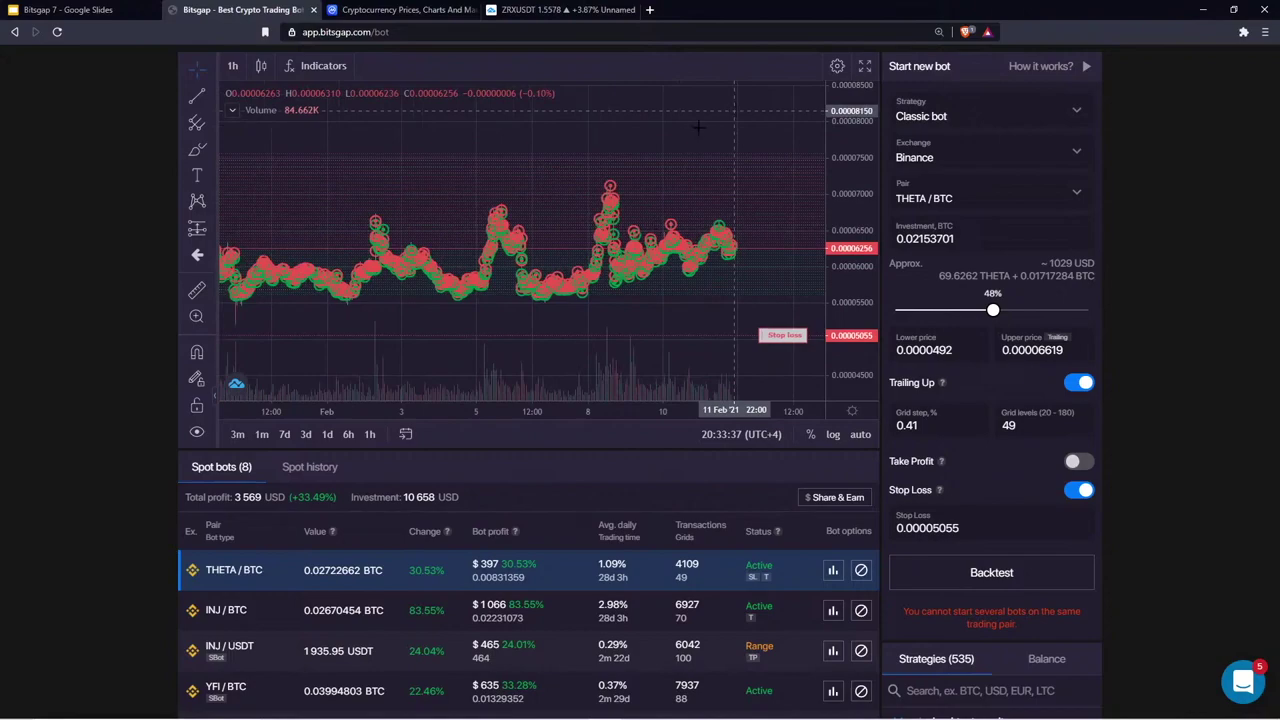
{"action": "left_click_drag", "start_coordinate": [583, 140], "coordinate": [504, 140]}
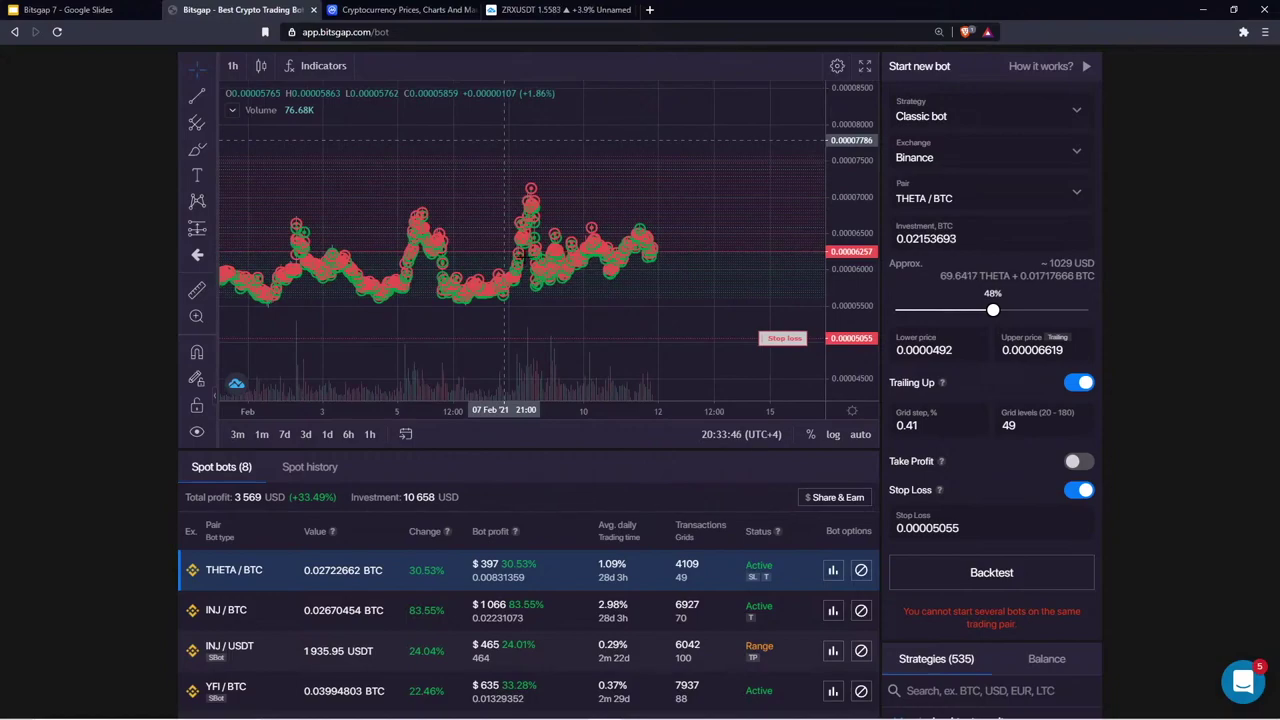
Switch to the Bitsgap 7 presentation in Google Slides and show slide 9 on the Accumulation, Advancing, Distribution and Declining phases
{"action": "left_click", "coordinate": [100, 10]}
{"action": "scroll", "coordinate": [69, 366], "scroll_direction": "down", "scroll_amount": 3}
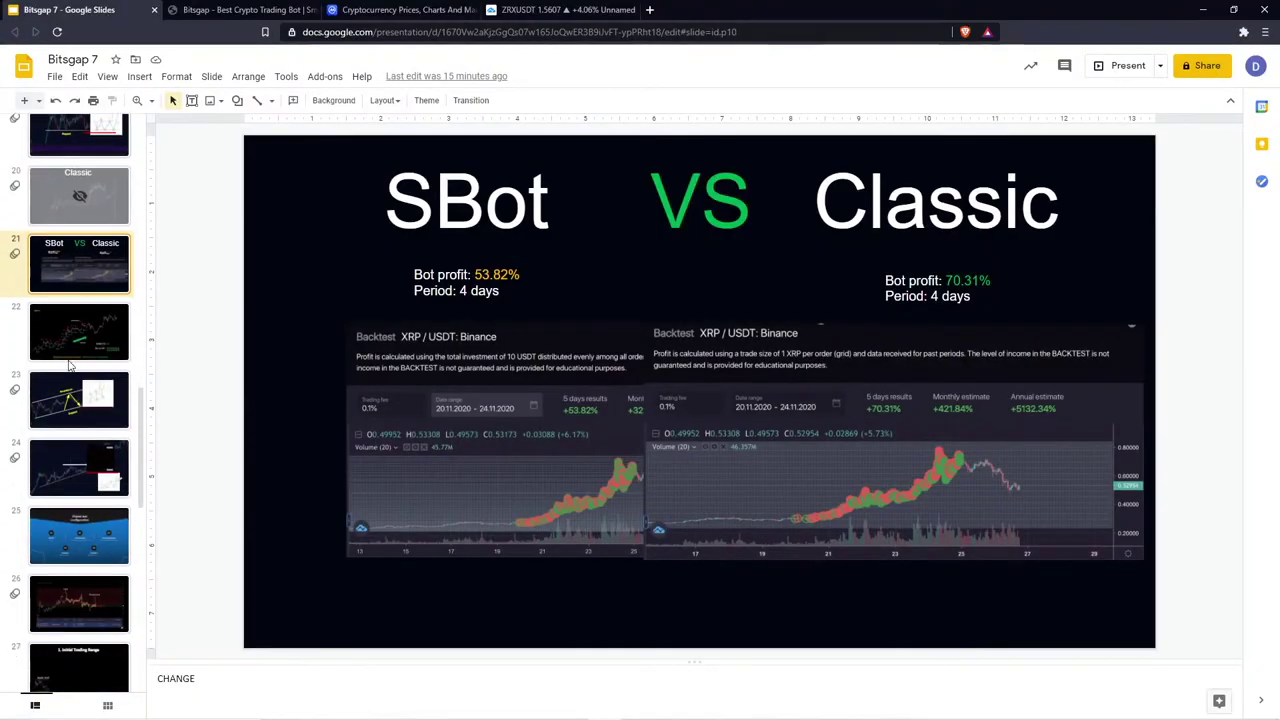
{"action": "scroll", "coordinate": [69, 366], "scroll_direction": "down", "scroll_amount": 1}
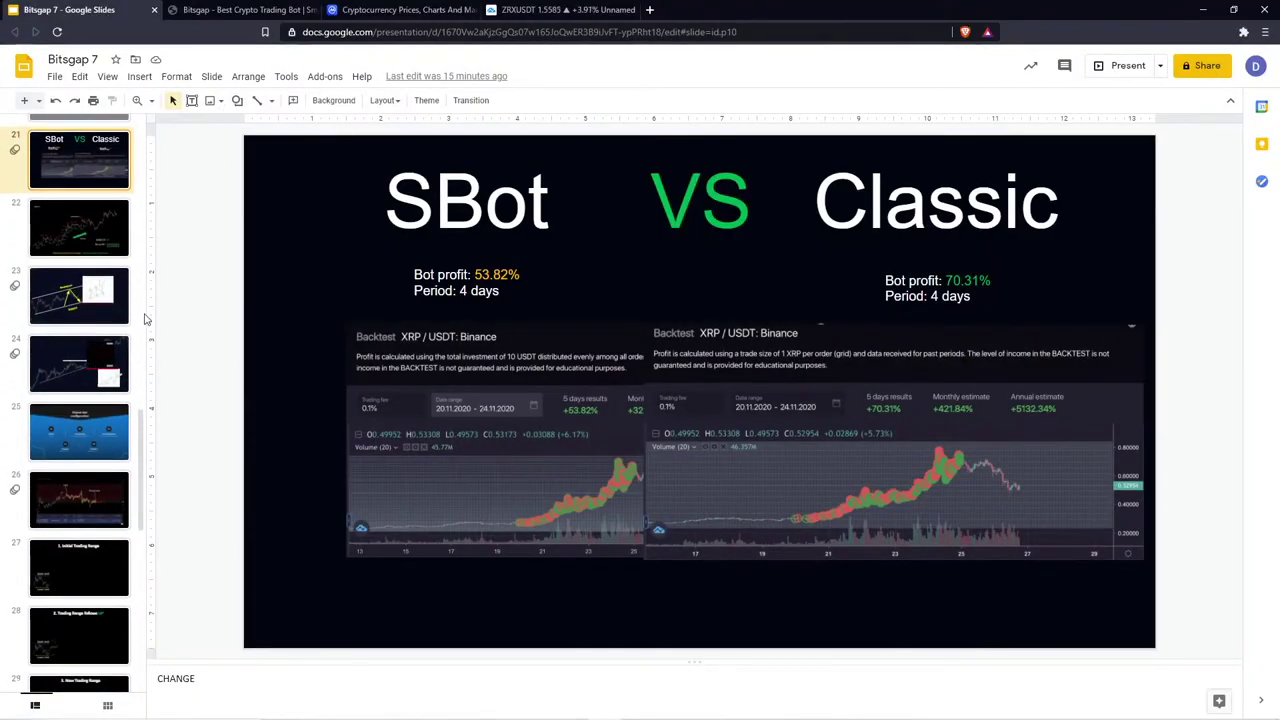
{"action": "scroll", "coordinate": [78, 332], "scroll_direction": "up", "scroll_amount": 18}
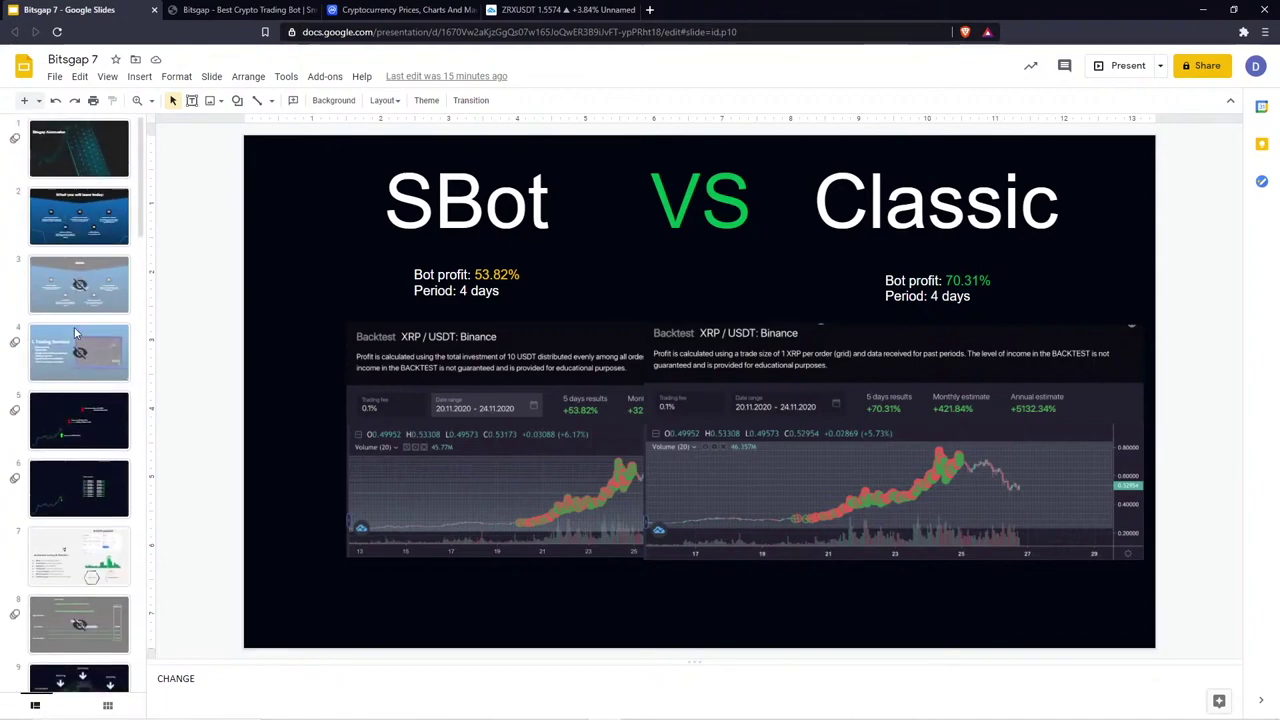
{"action": "scroll", "coordinate": [87, 480], "scroll_direction": "down", "scroll_amount": 3}
{"action": "left_click", "coordinate": [93, 476]}
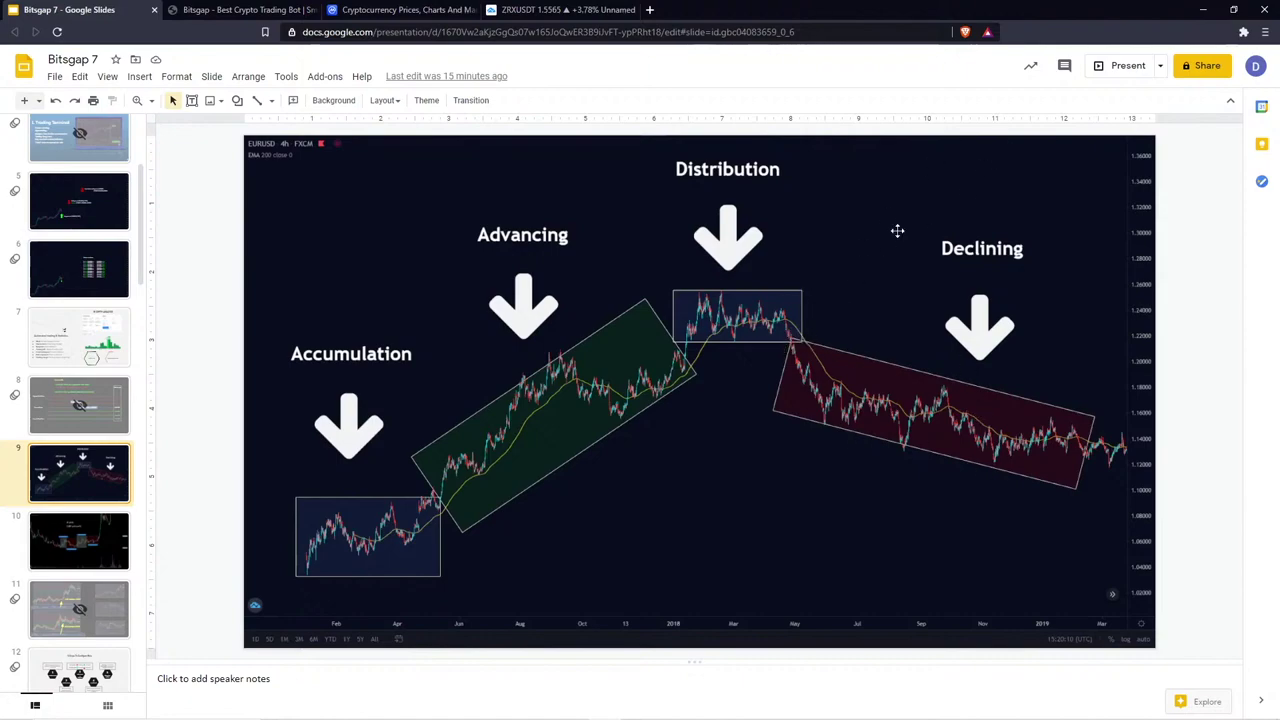
Find slide 26 comparing Hodl with the QTUM / USDT bot, present it full screen, and exit the presentation
{"action": "scroll", "coordinate": [91, 515], "scroll_direction": "down", "scroll_amount": 3}
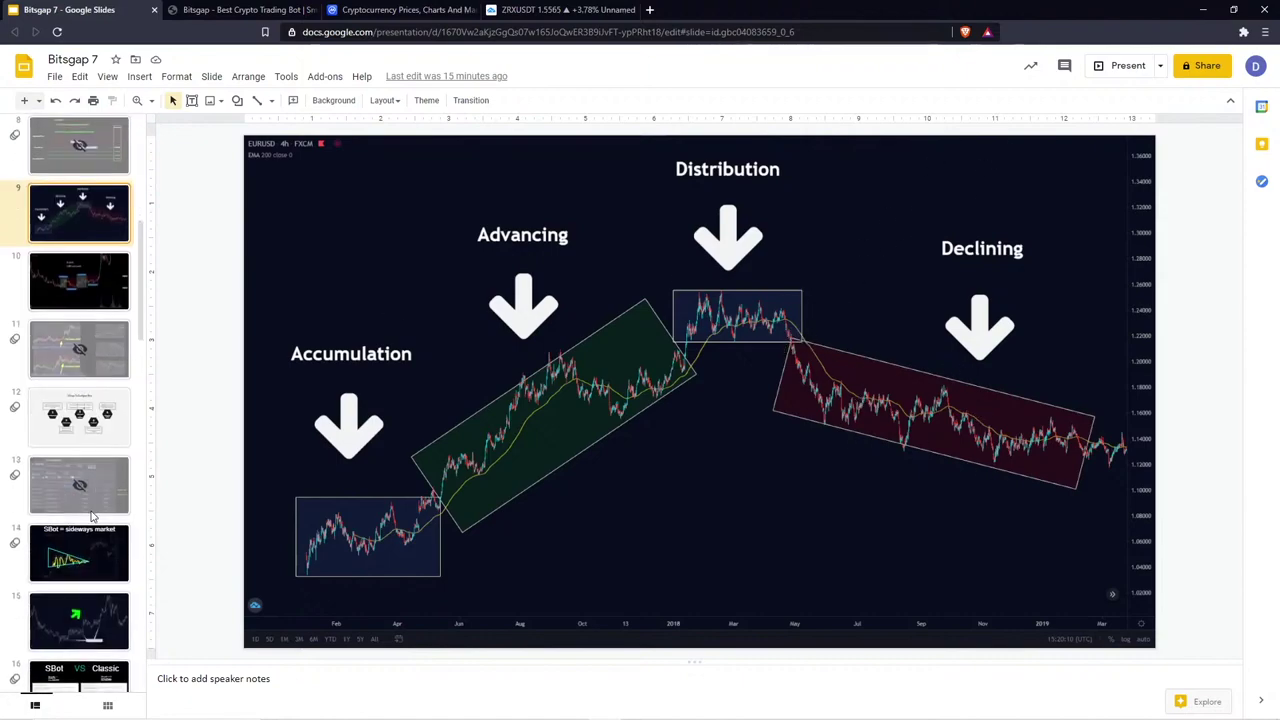
{"action": "scroll", "coordinate": [91, 515], "scroll_direction": "down", "scroll_amount": 15}
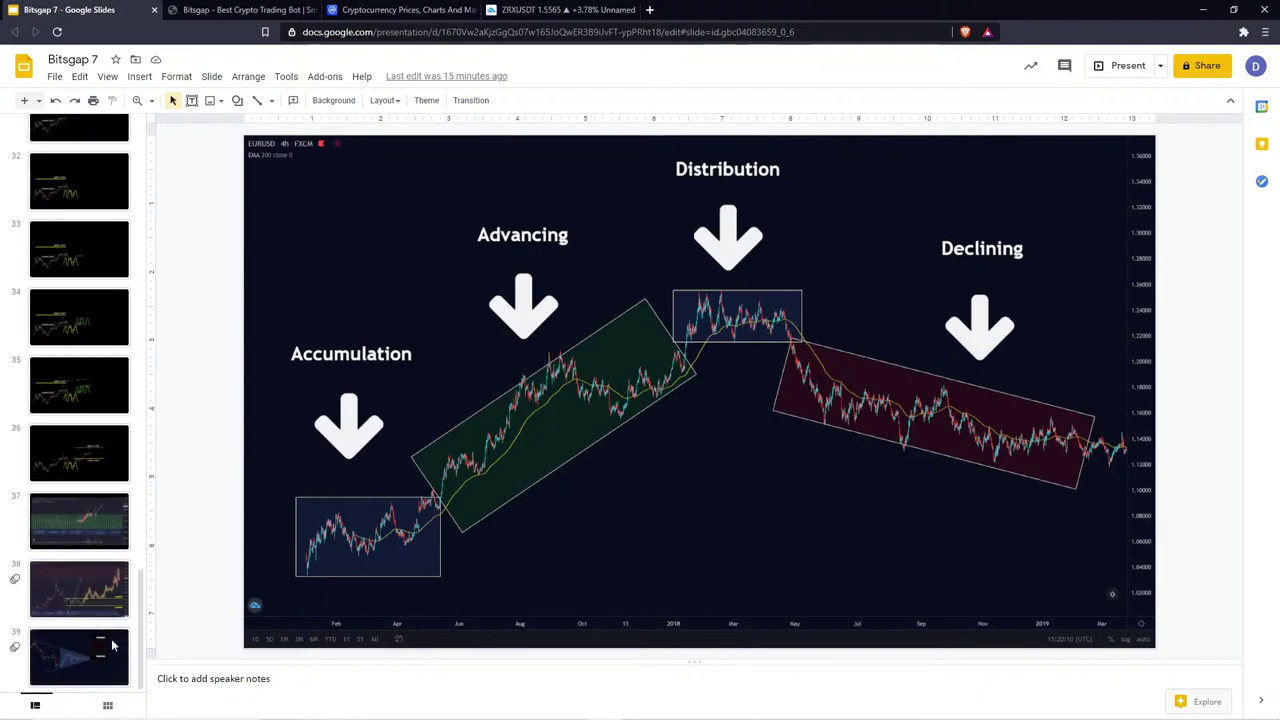
{"action": "scroll", "coordinate": [107, 590], "scroll_direction": "up", "scroll_amount": 1}
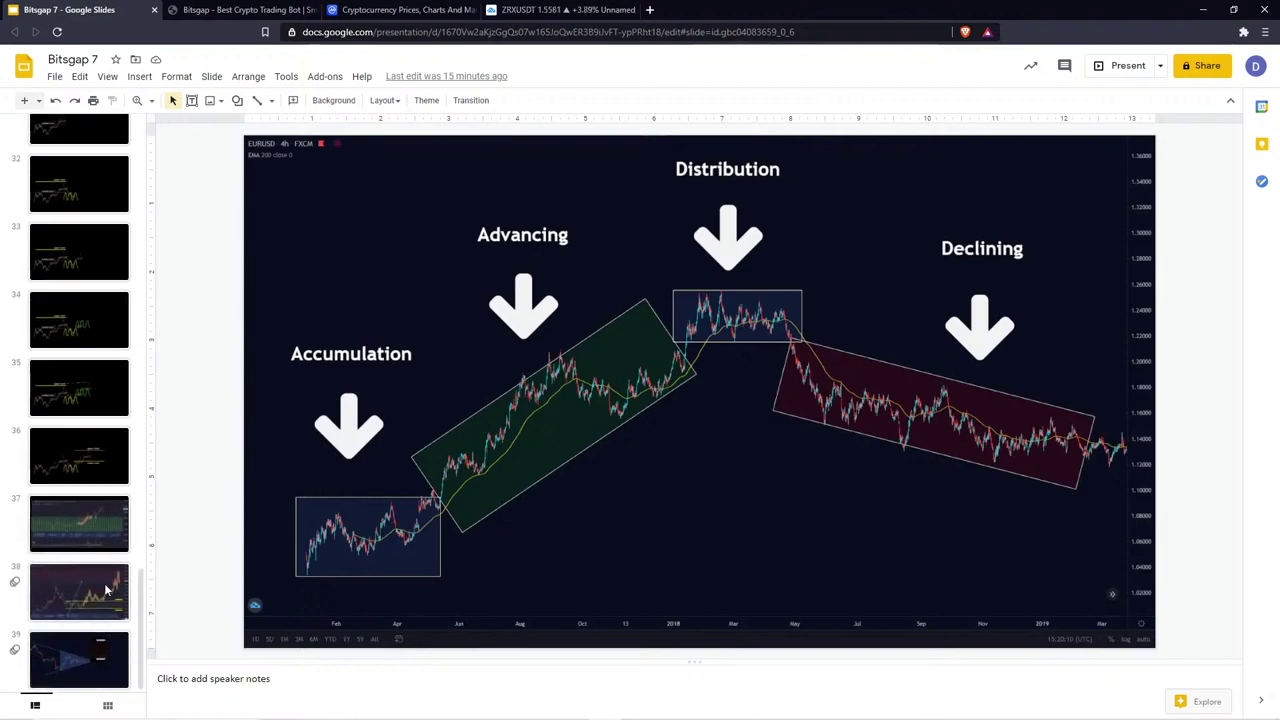
{"action": "scroll", "coordinate": [107, 590], "scroll_direction": "up", "scroll_amount": 8}
{"action": "left_click", "coordinate": [82, 403]}
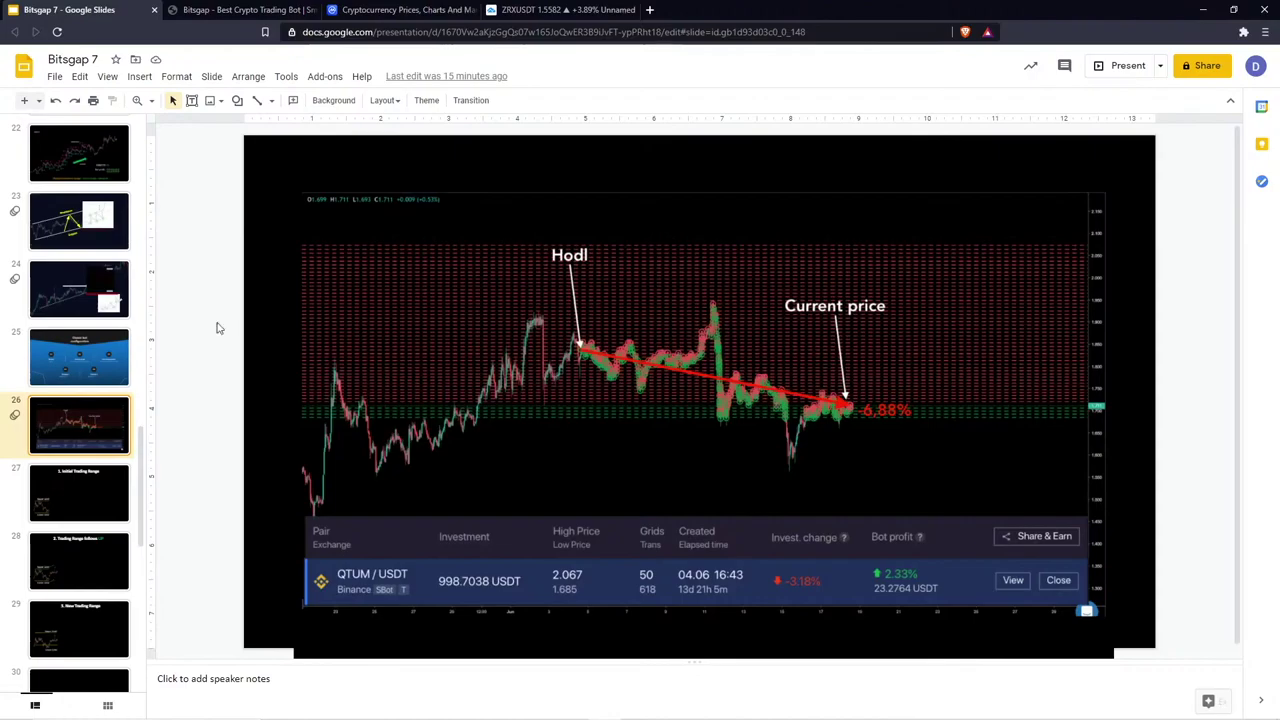
{"action": "left_click", "coordinate": [1120, 68]}
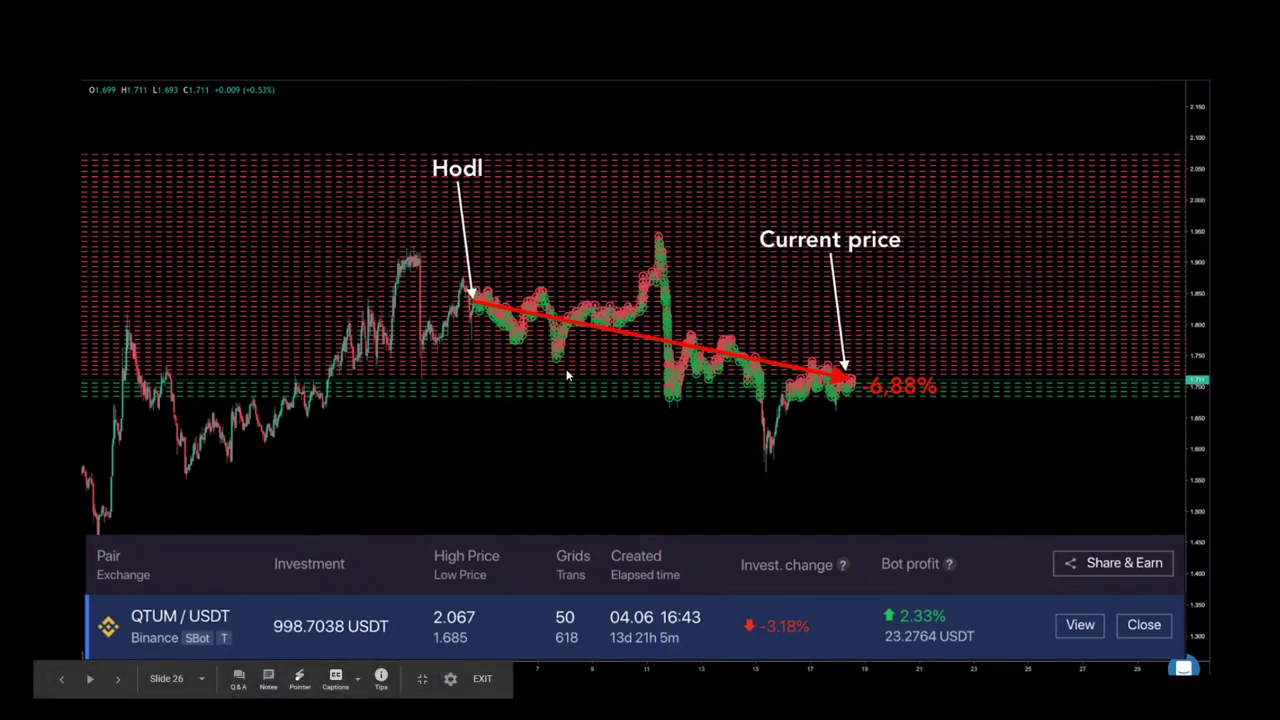
{"action": "key", "text": "Escape"}
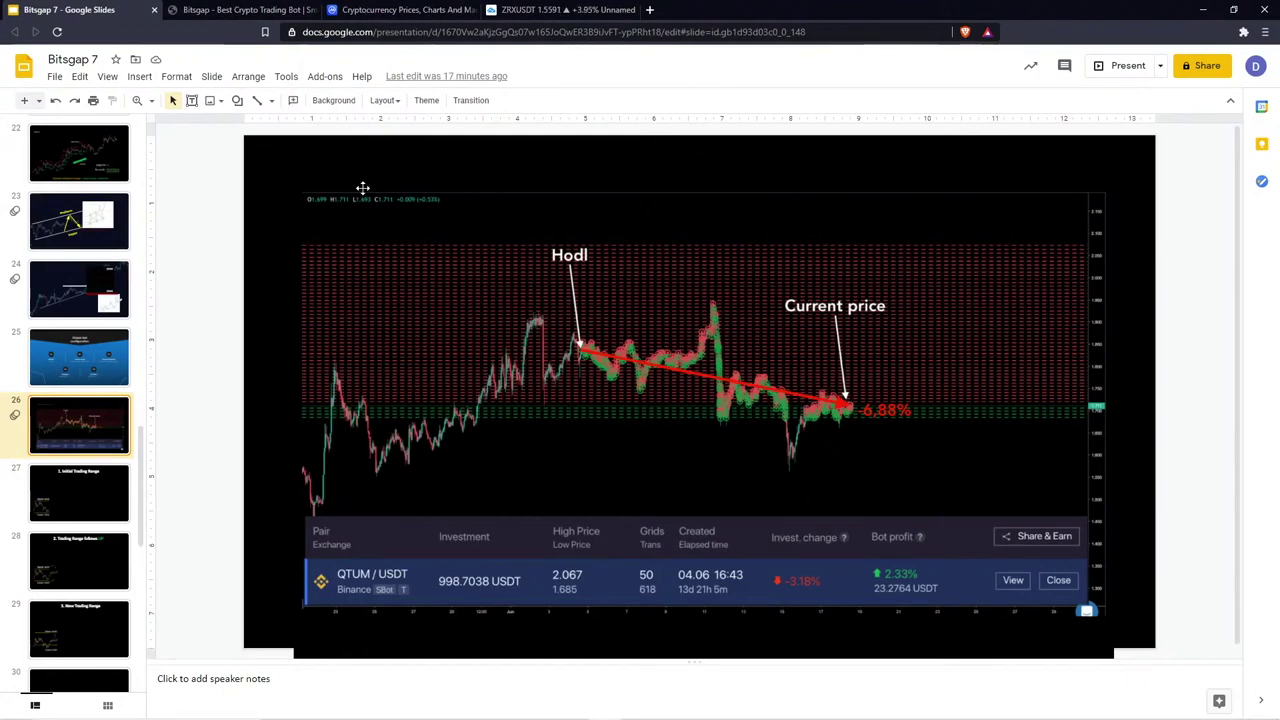
Find slide 19 on support and resistance, present it with the upper and lower limit prices, and exit the presentation
{"action": "left_click", "coordinate": [288, 10]}
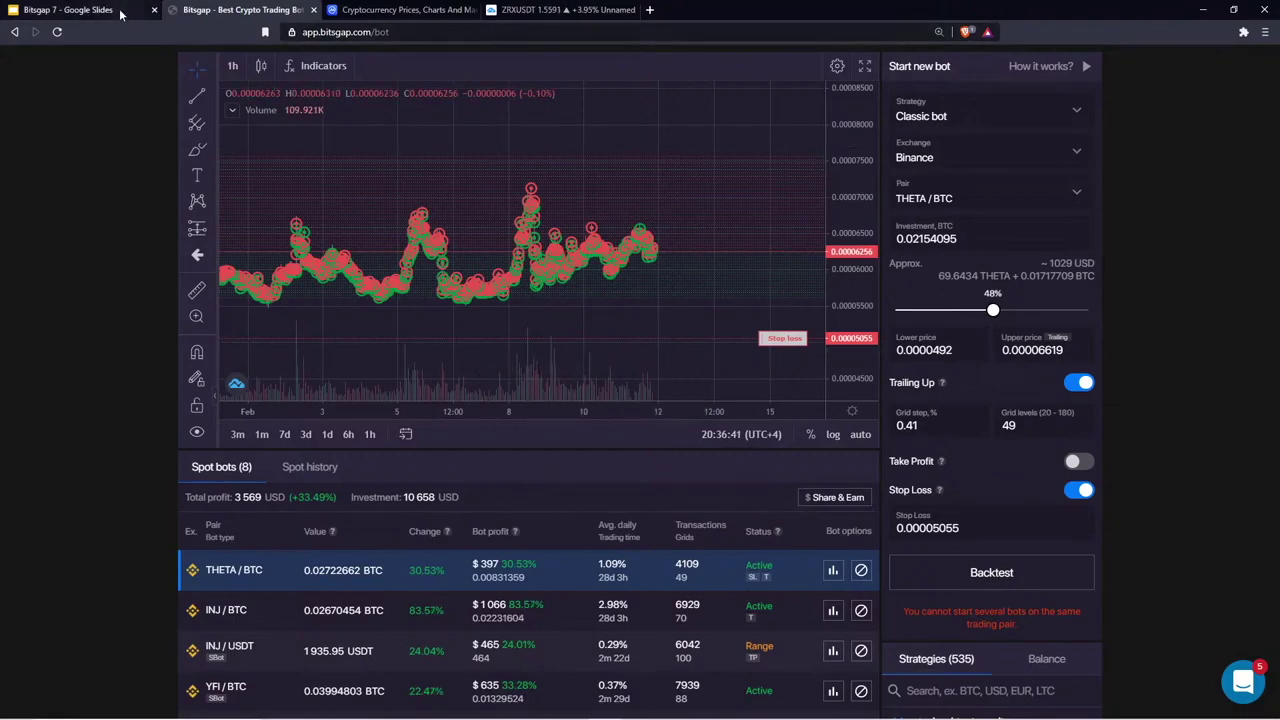
{"action": "left_click", "coordinate": [70, 10]}
{"action": "scroll", "coordinate": [89, 403], "scroll_direction": "up", "scroll_amount": 5}
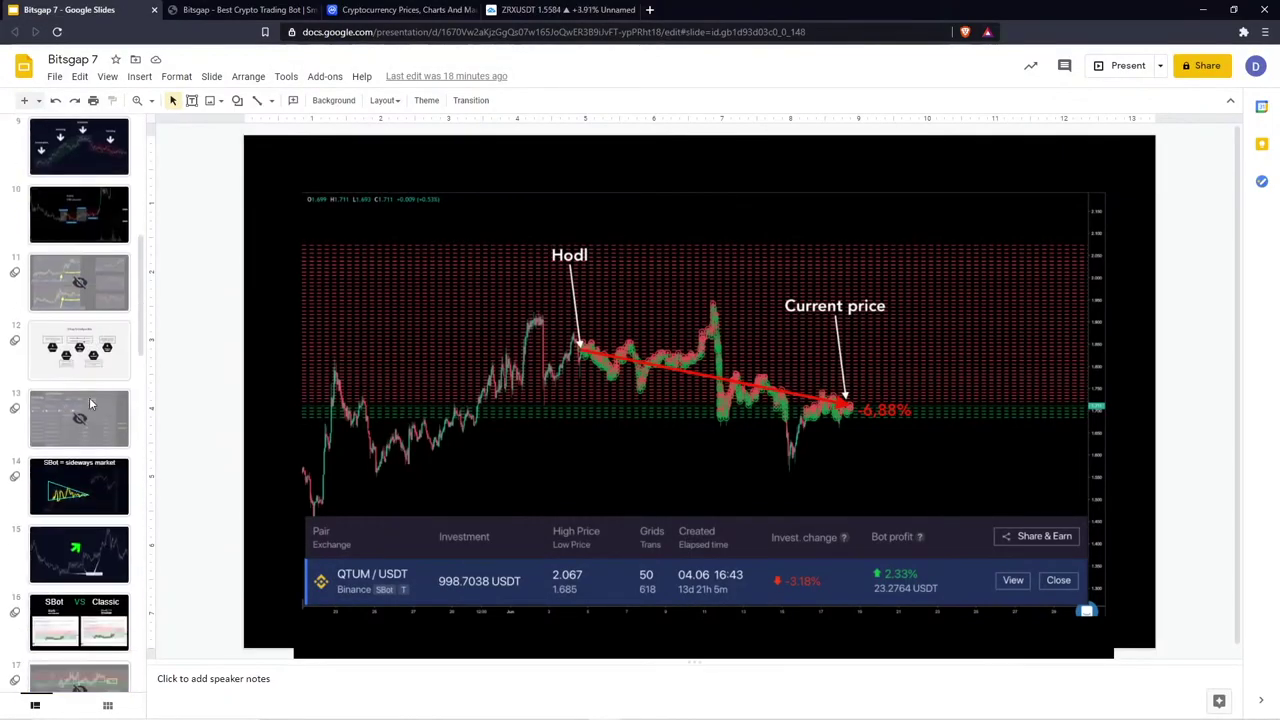
{"action": "scroll", "coordinate": [97, 503], "scroll_direction": "down", "scroll_amount": 2}
{"action": "left_click", "coordinate": [83, 318]}
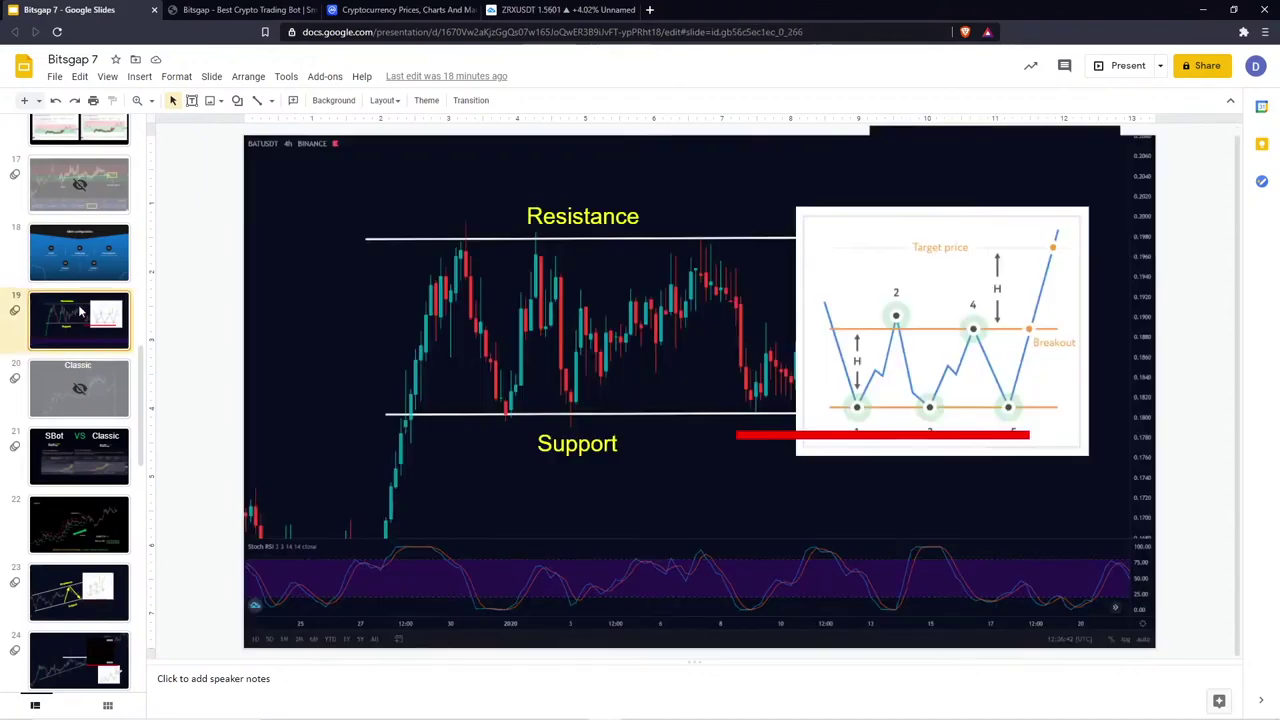
{"action": "left_click", "coordinate": [1126, 66]}
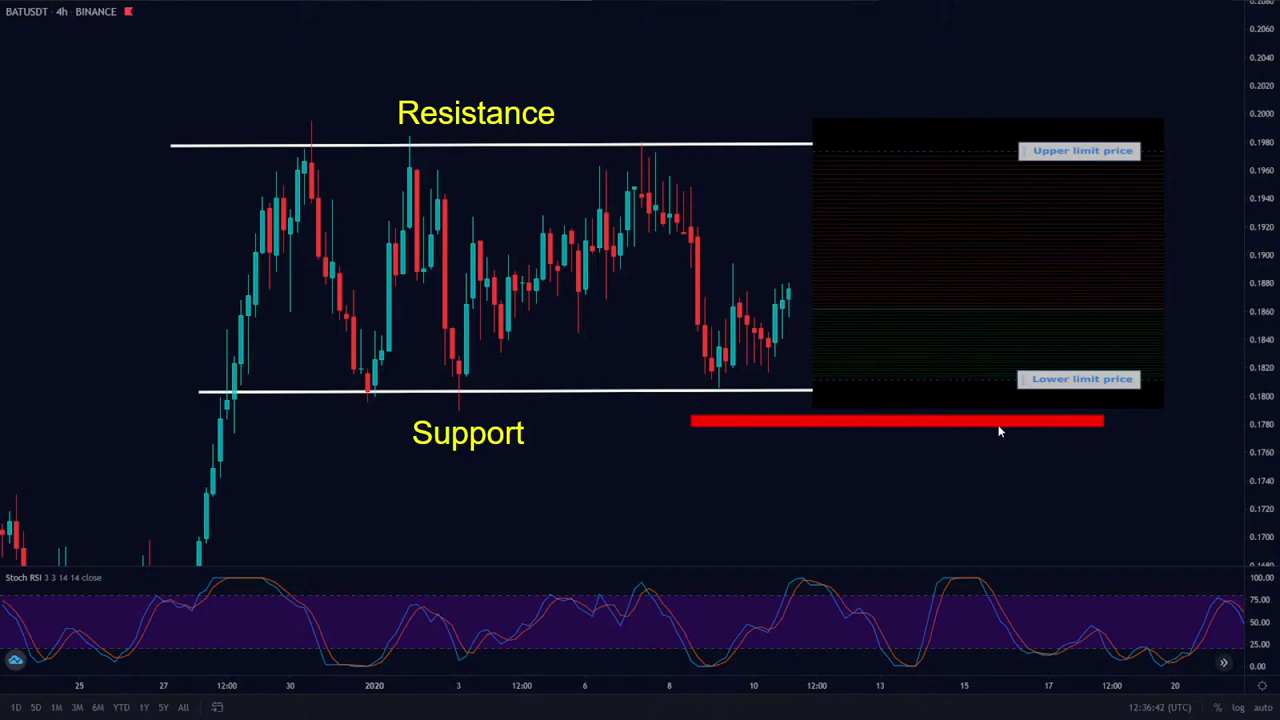
{"action": "key", "text": "Escape"}
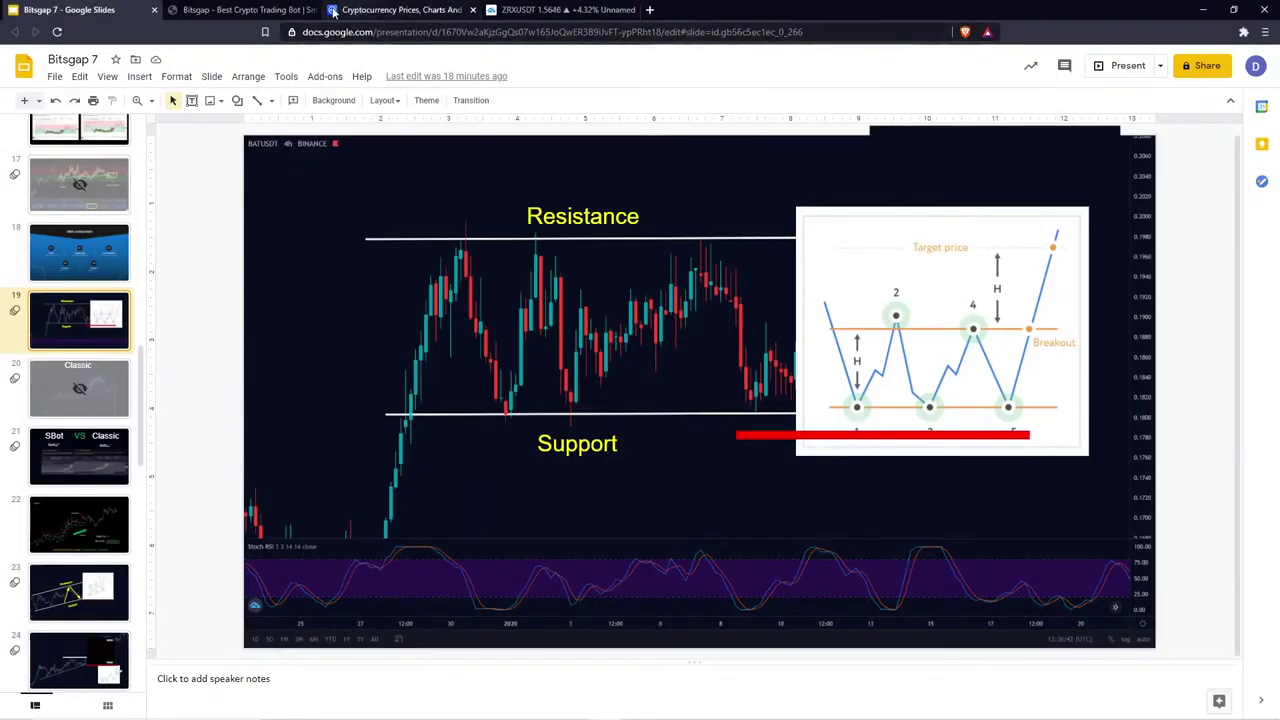
Switch back to Bitsgap and review the status of the running spot bots
{"action": "left_click", "coordinate": [250, 10]}
{"action": "scroll", "coordinate": [760, 520], "scroll_direction": "down", "scroll_amount": 1}
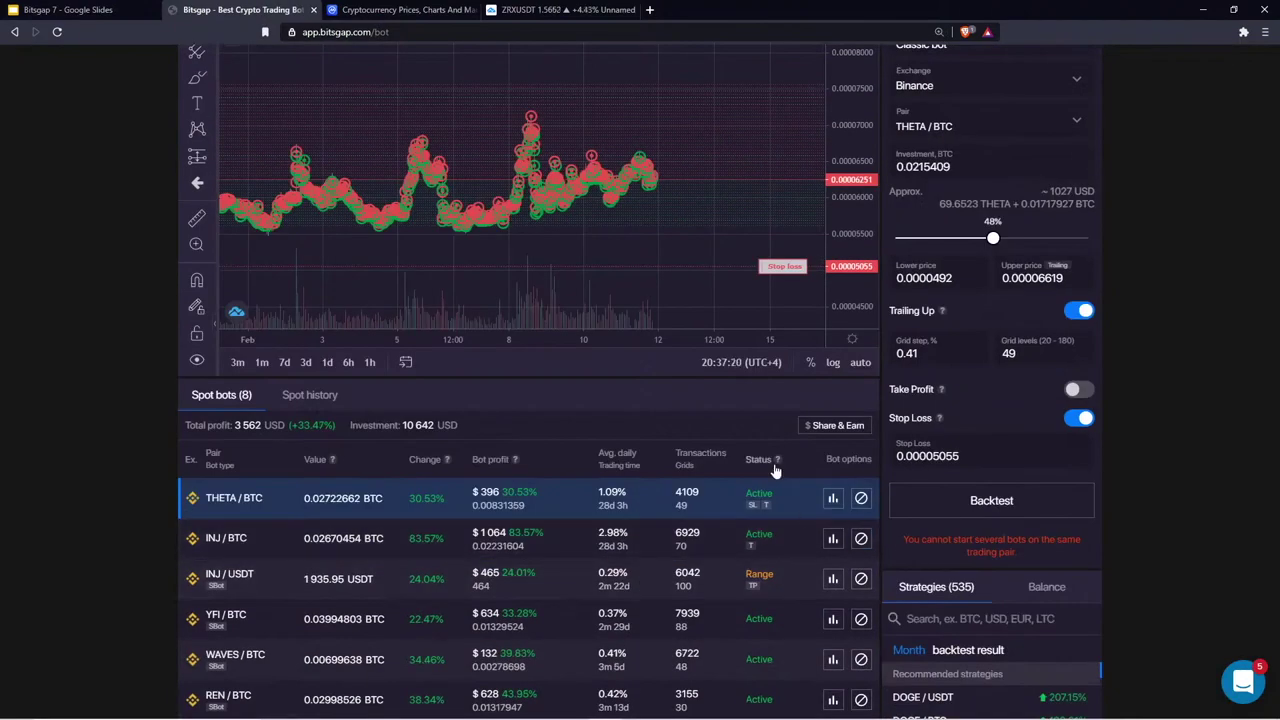
Open the THETA / BTC bot's details and examine its stop loss price and base amount in open orders
{"action": "scroll", "coordinate": [745, 462], "scroll_direction": "down", "scroll_amount": 1}
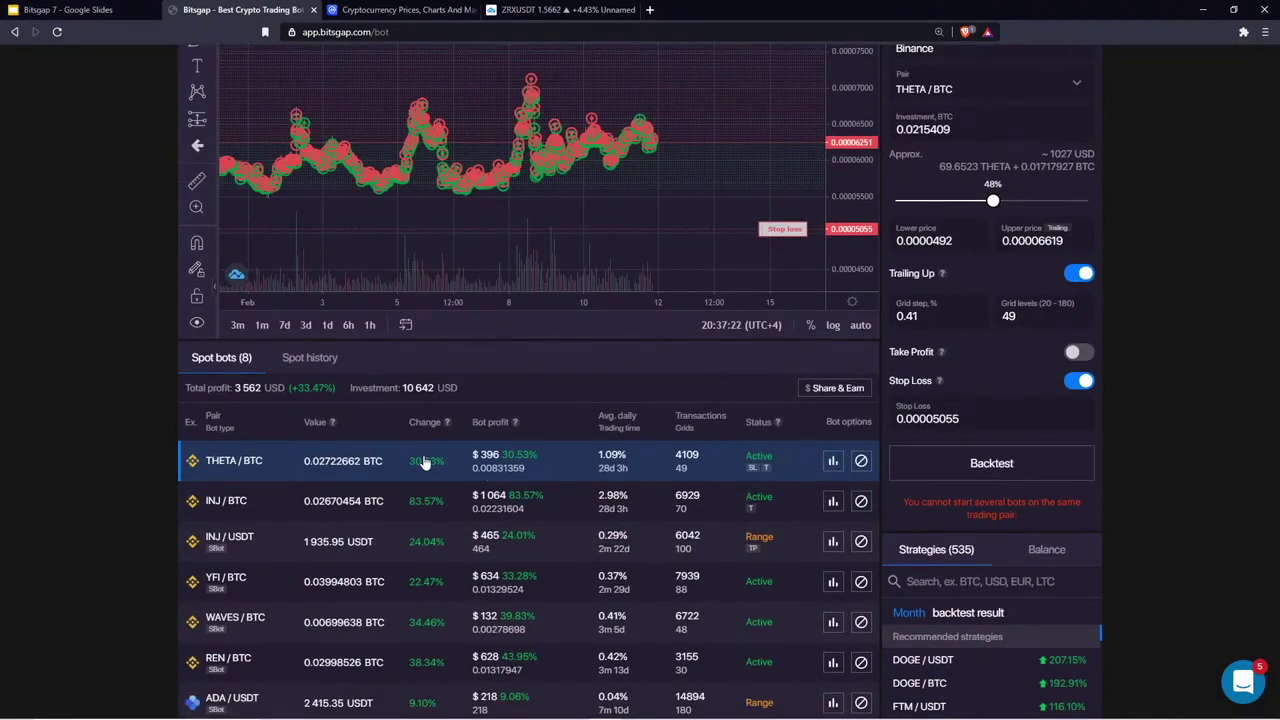
{"action": "left_click", "coordinate": [832, 461]}
{"action": "left_click_drag", "start_coordinate": [854, 187], "coordinate": [889, 187]}
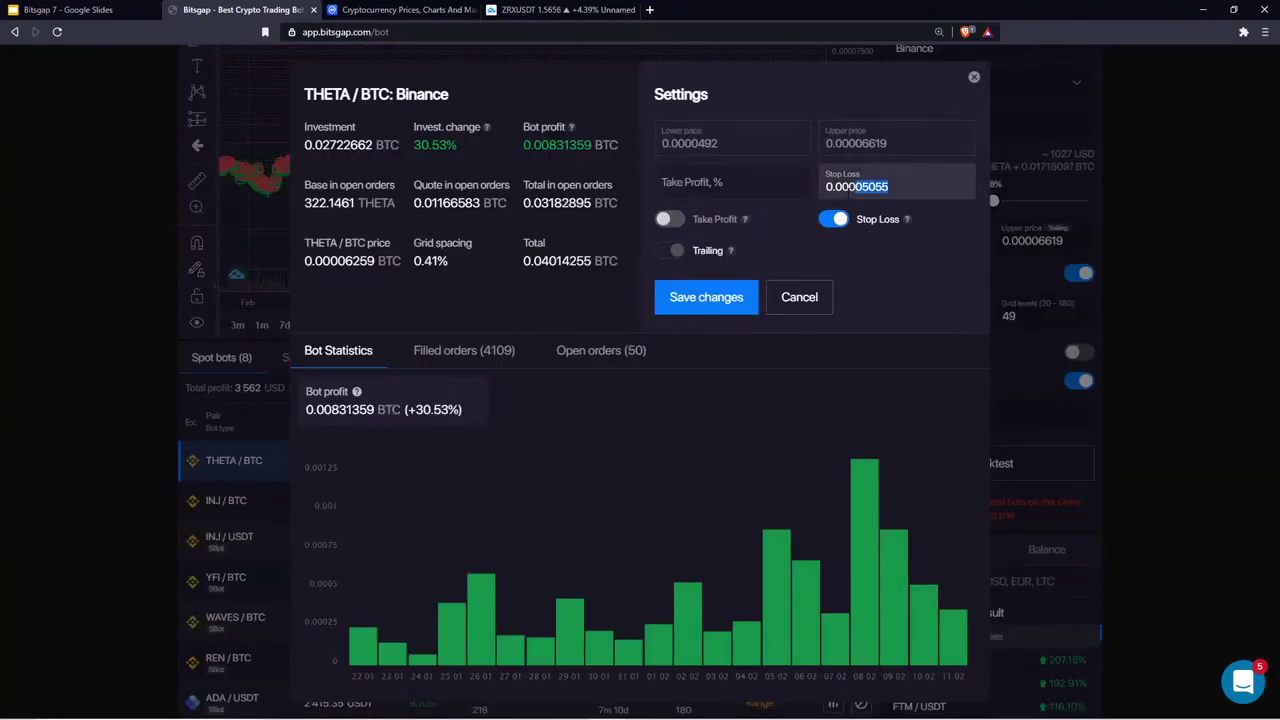
{"action": "key", "text": "ctrl+a"}
{"action": "left_click_drag", "start_coordinate": [889, 187], "coordinate": [862, 187]}
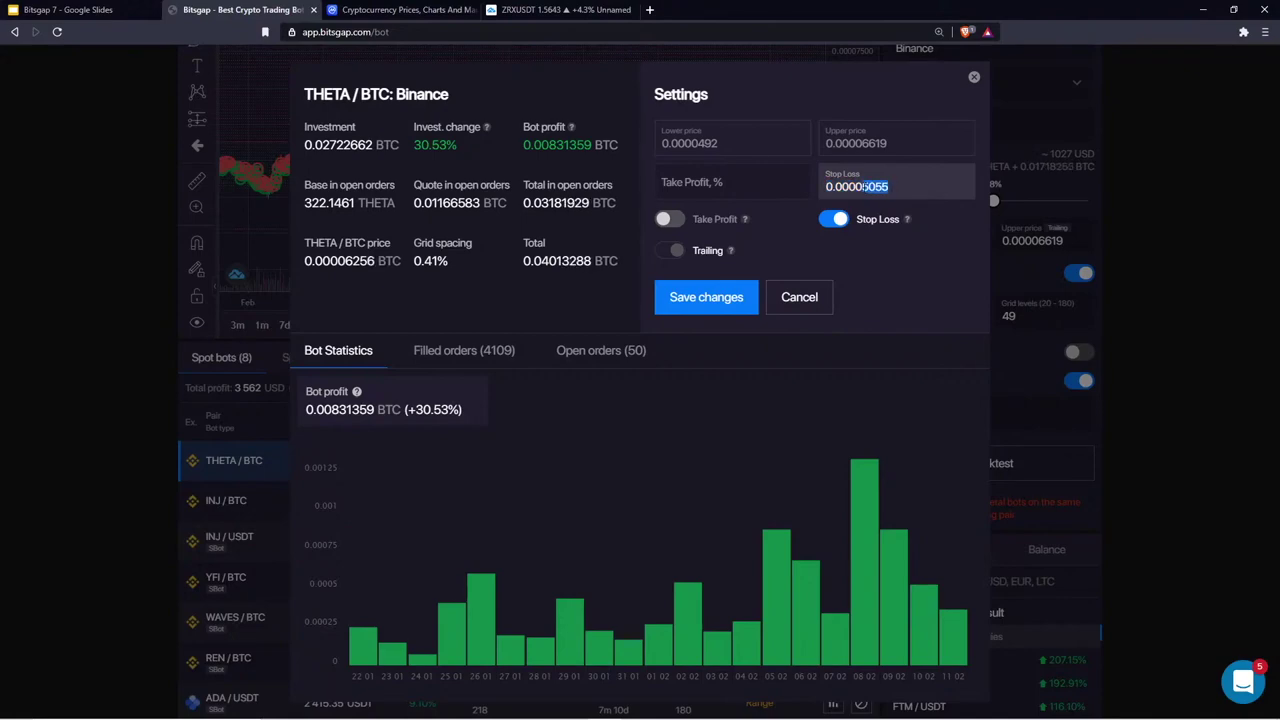
{"action": "left_click_drag", "start_coordinate": [889, 187], "coordinate": [862, 187]}
{"action": "left_click", "coordinate": [307, 204]}
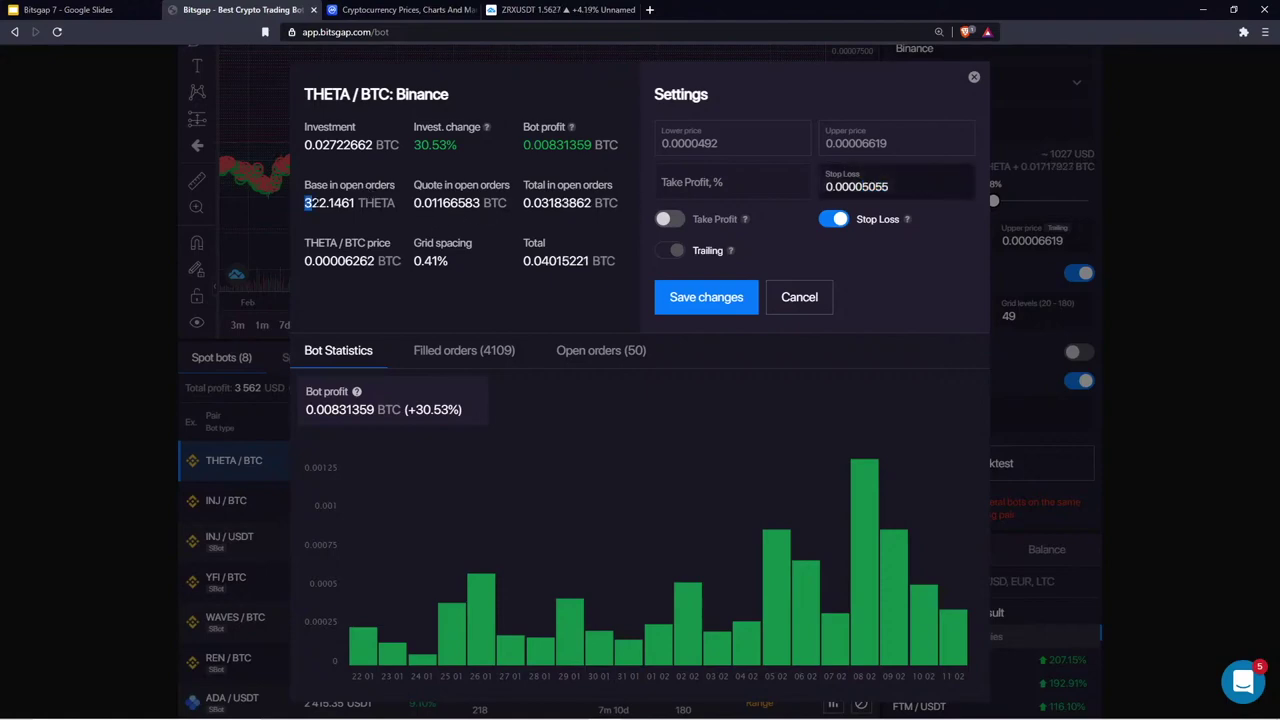
{"action": "left_click_drag", "start_coordinate": [312, 203], "coordinate": [354, 203]}
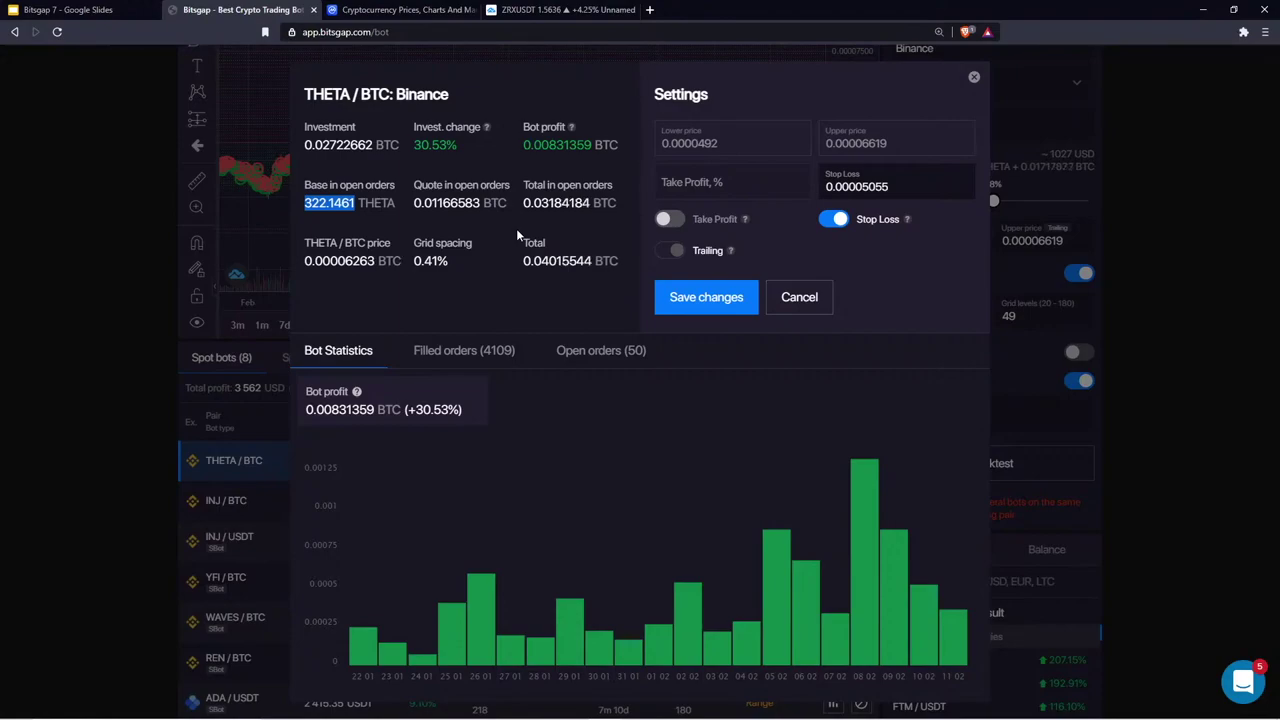
{"action": "left_click", "coordinate": [975, 79]}
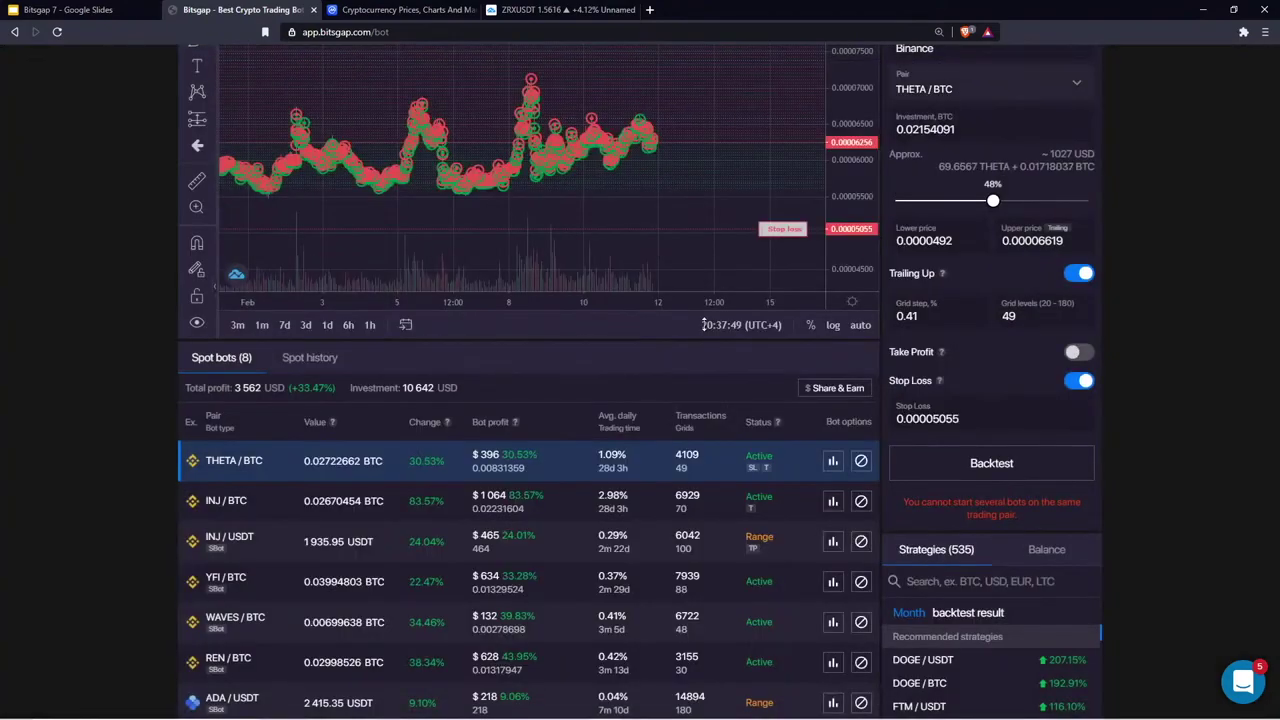
Review the available ways to close the THETA / BTC bot, and cancel without closing it
{"action": "left_click", "coordinate": [836, 463]}
{"action": "left_click", "coordinate": [973, 78]}
{"action": "left_click", "coordinate": [860, 461]}
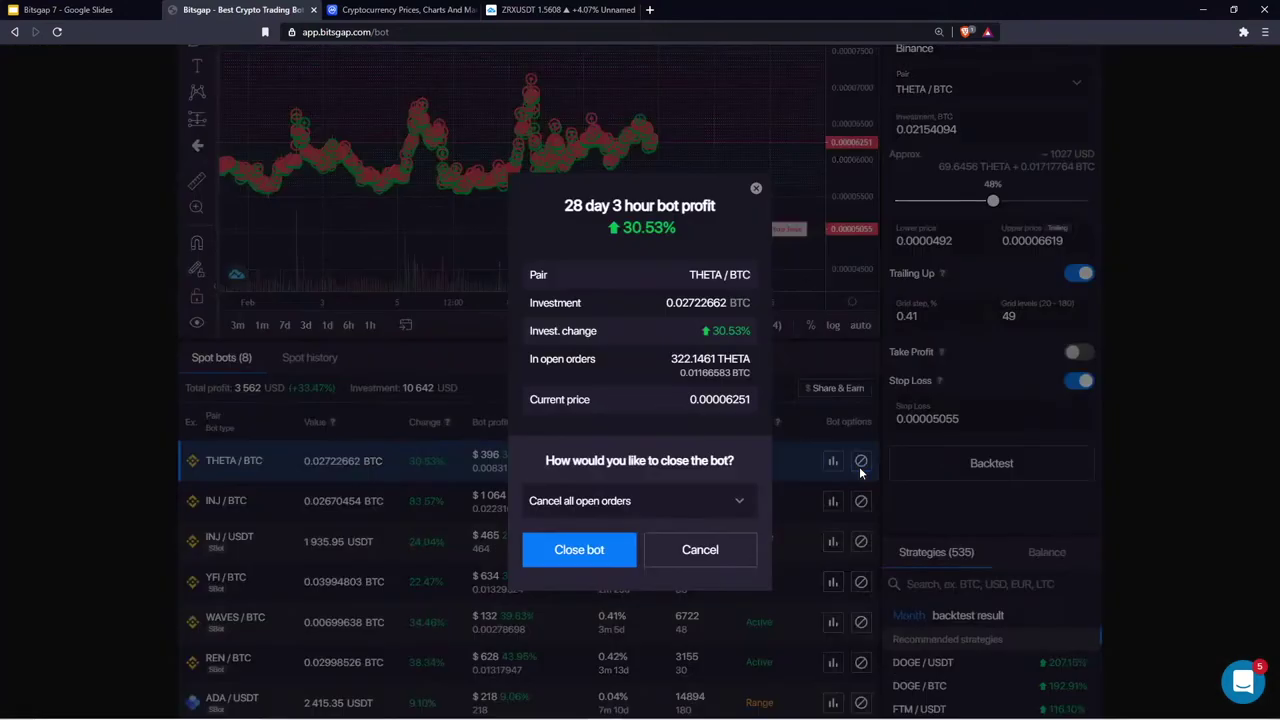
{"action": "left_click", "coordinate": [625, 503]}
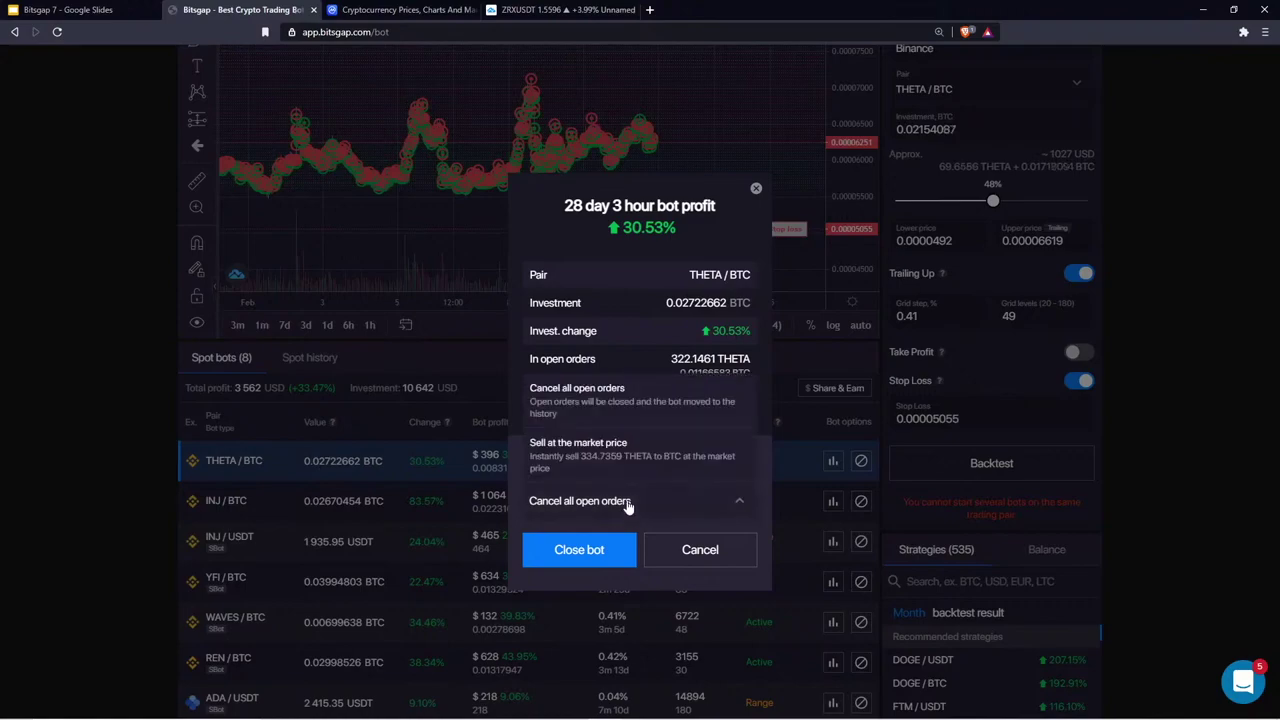
{"action": "left_click", "coordinate": [596, 405]}
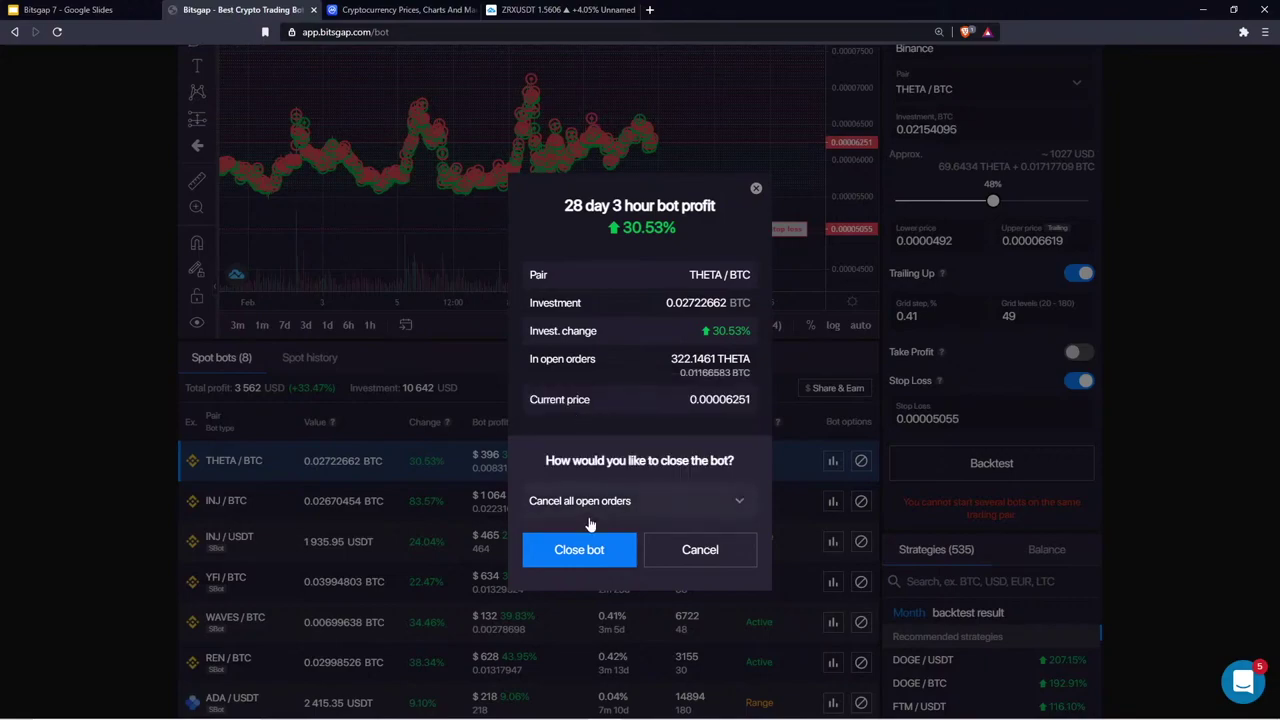
{"action": "left_click", "coordinate": [702, 557]}
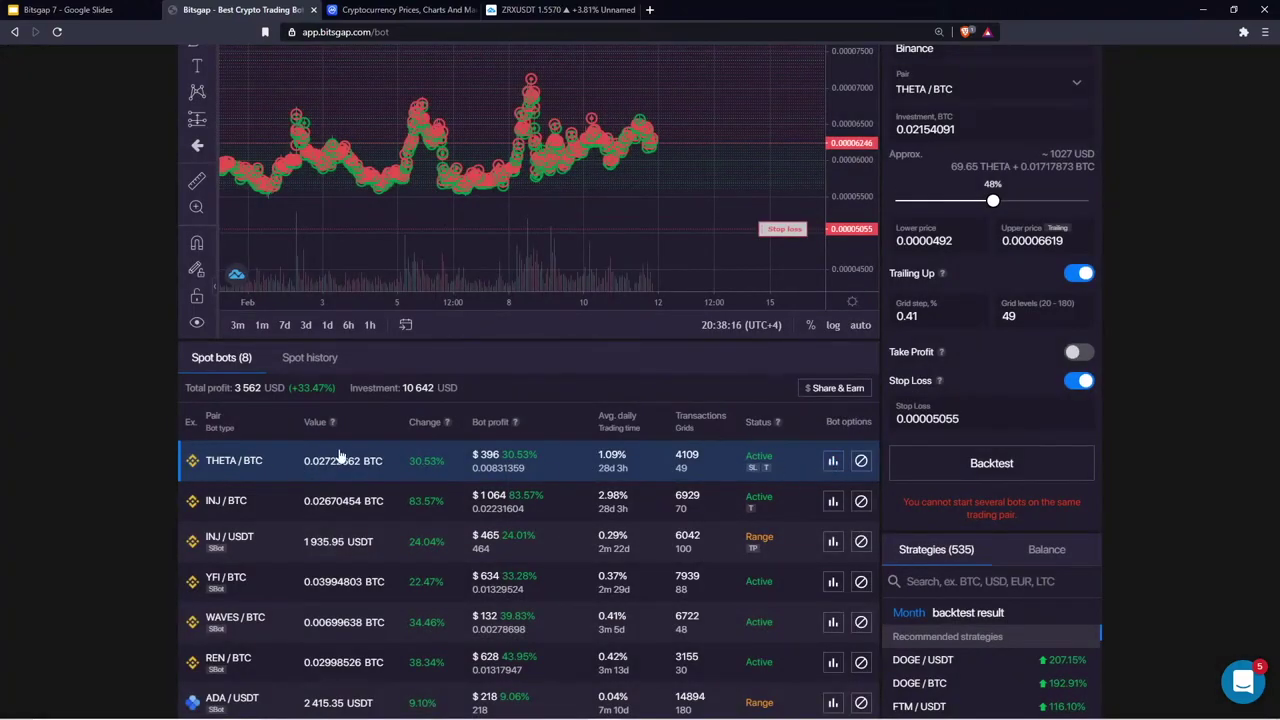
Recheck the THETA / BTC bot's base amount in open orders and its closing dialog, leaving the bot running
{"action": "left_click", "coordinate": [833, 461]}
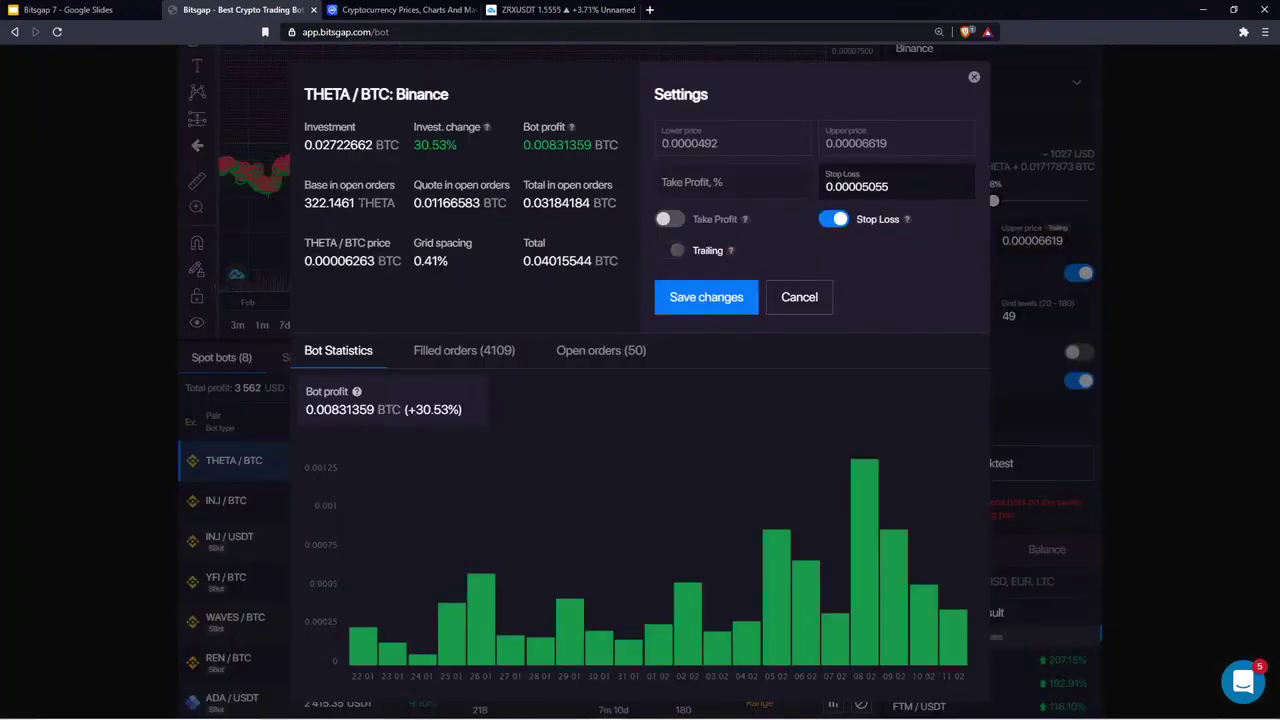
{"action": "left_click_drag", "start_coordinate": [304, 203], "coordinate": [355, 203]}
{"action": "left_click", "coordinate": [973, 77]}
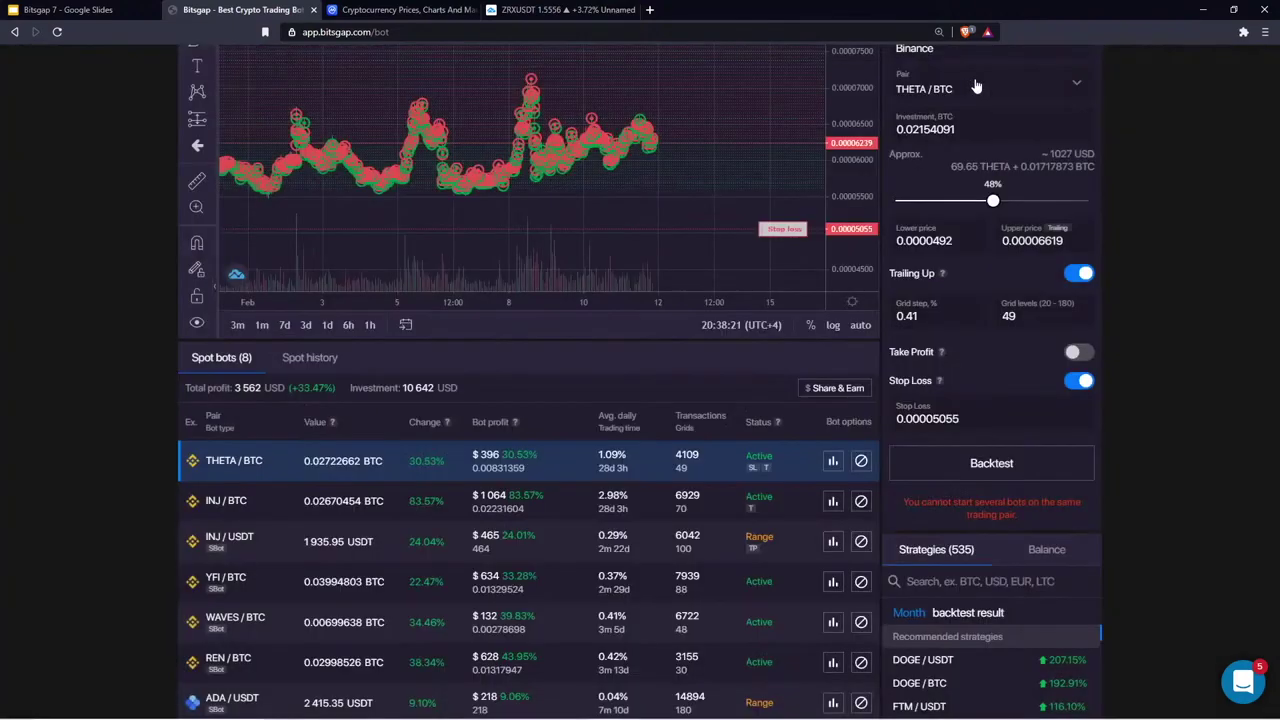
{"action": "left_click", "coordinate": [860, 463]}
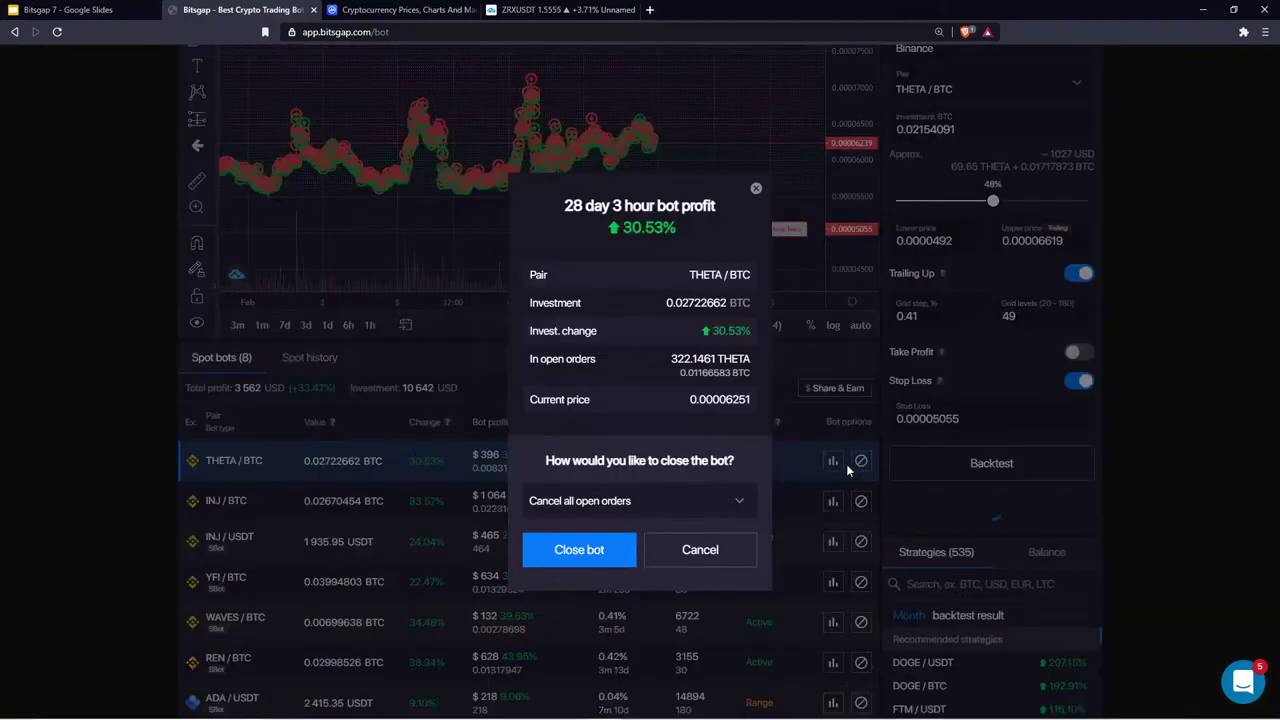
{"action": "left_click", "coordinate": [662, 511]}
{"action": "left_click", "coordinate": [689, 560]}
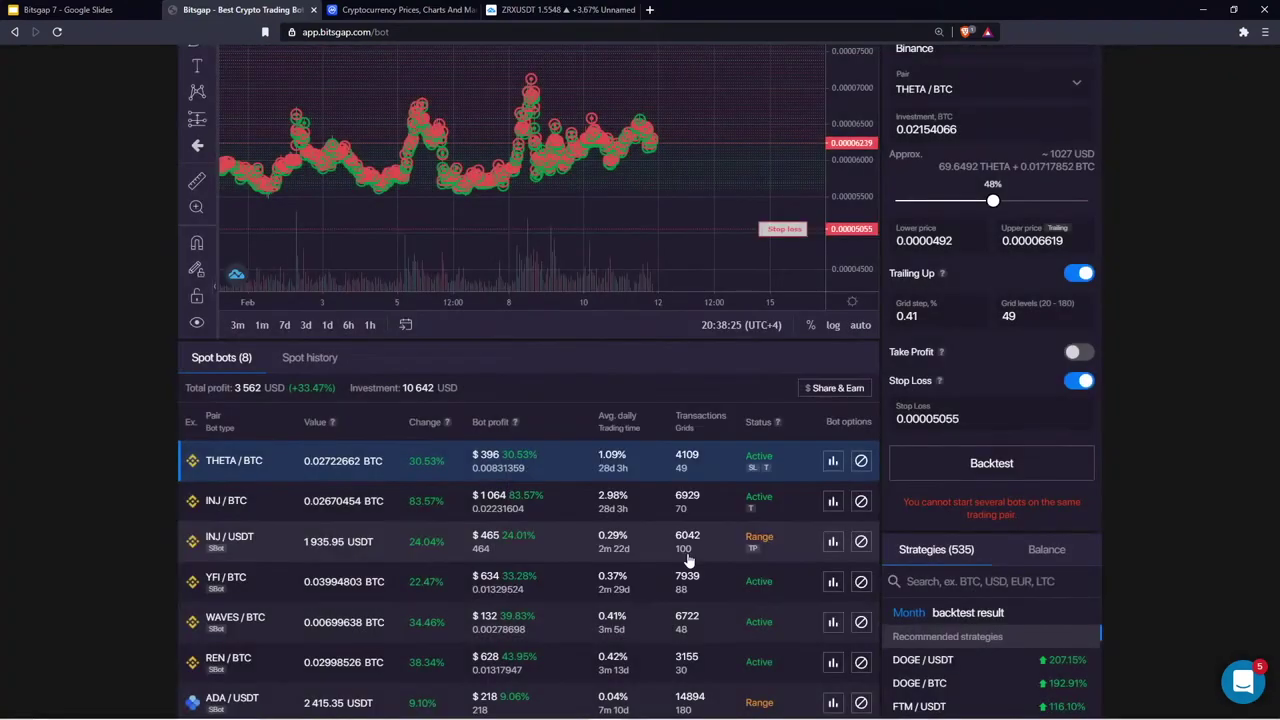
Examine the base in open orders figure in the THETA / BTC bot's details, and close the details
{"action": "left_click", "coordinate": [832, 463]}
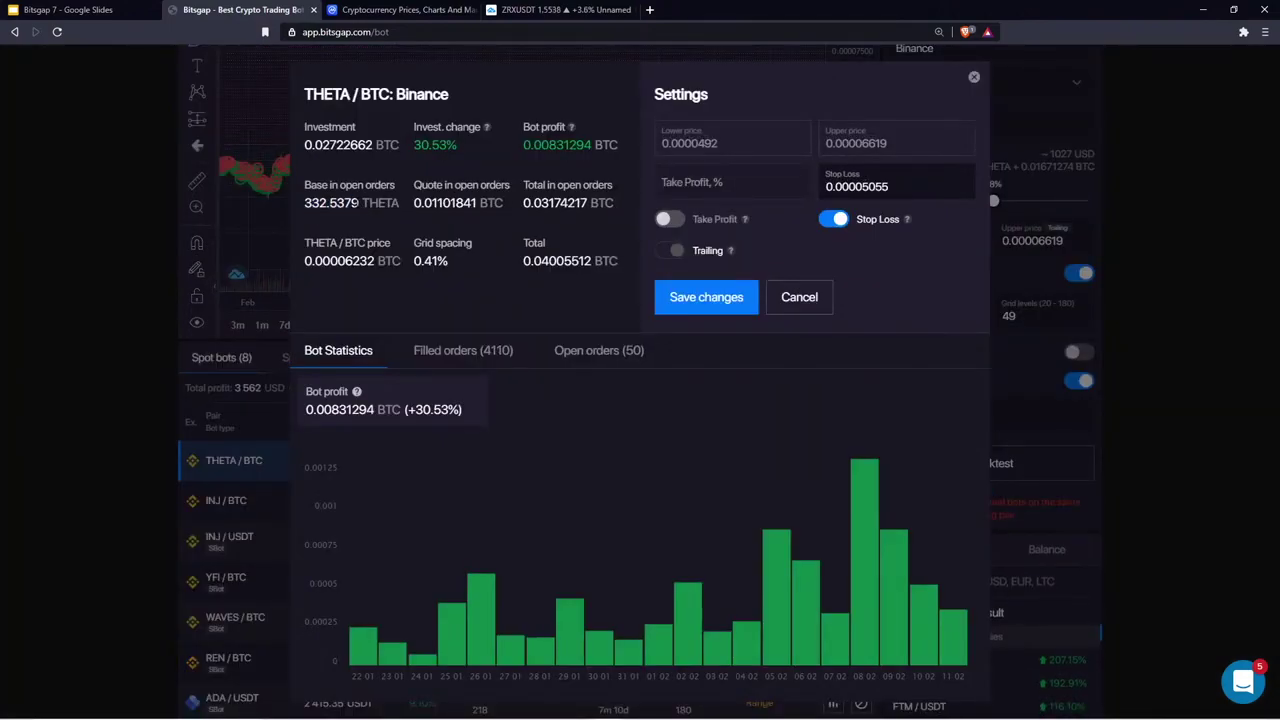
{"action": "double_click", "coordinate": [331, 203]}
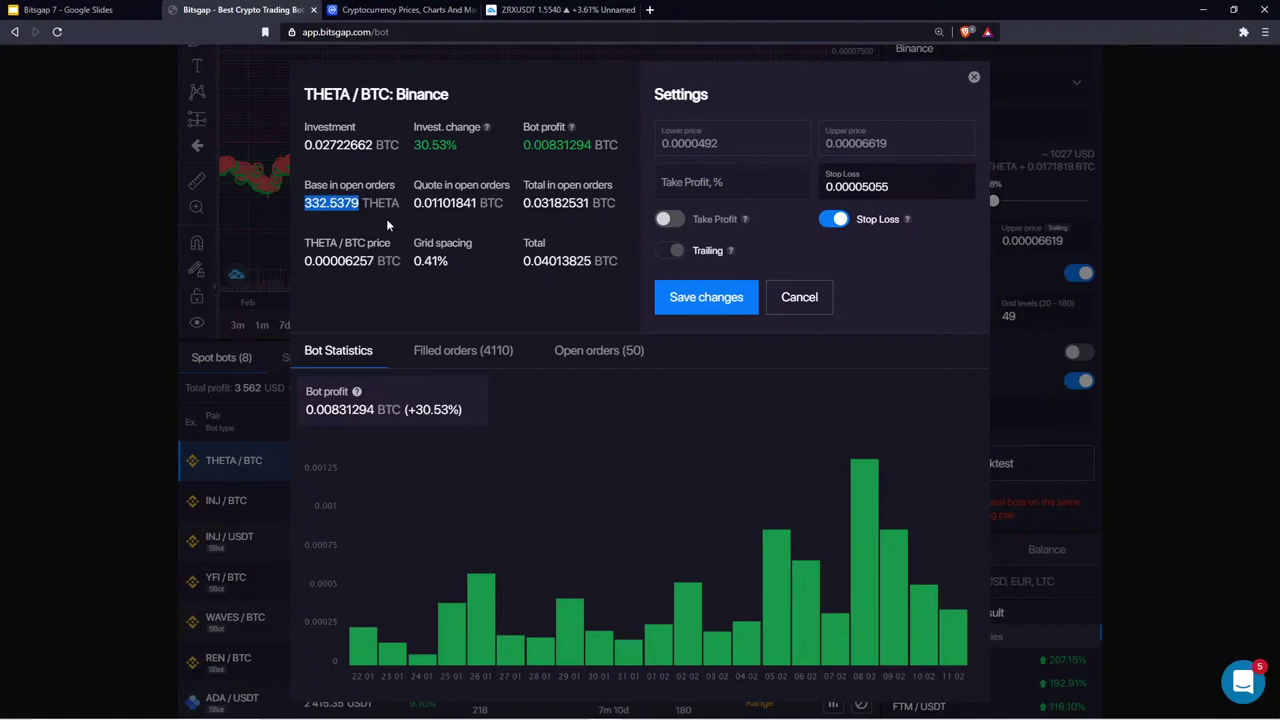
{"action": "left_click", "coordinate": [356, 205]}
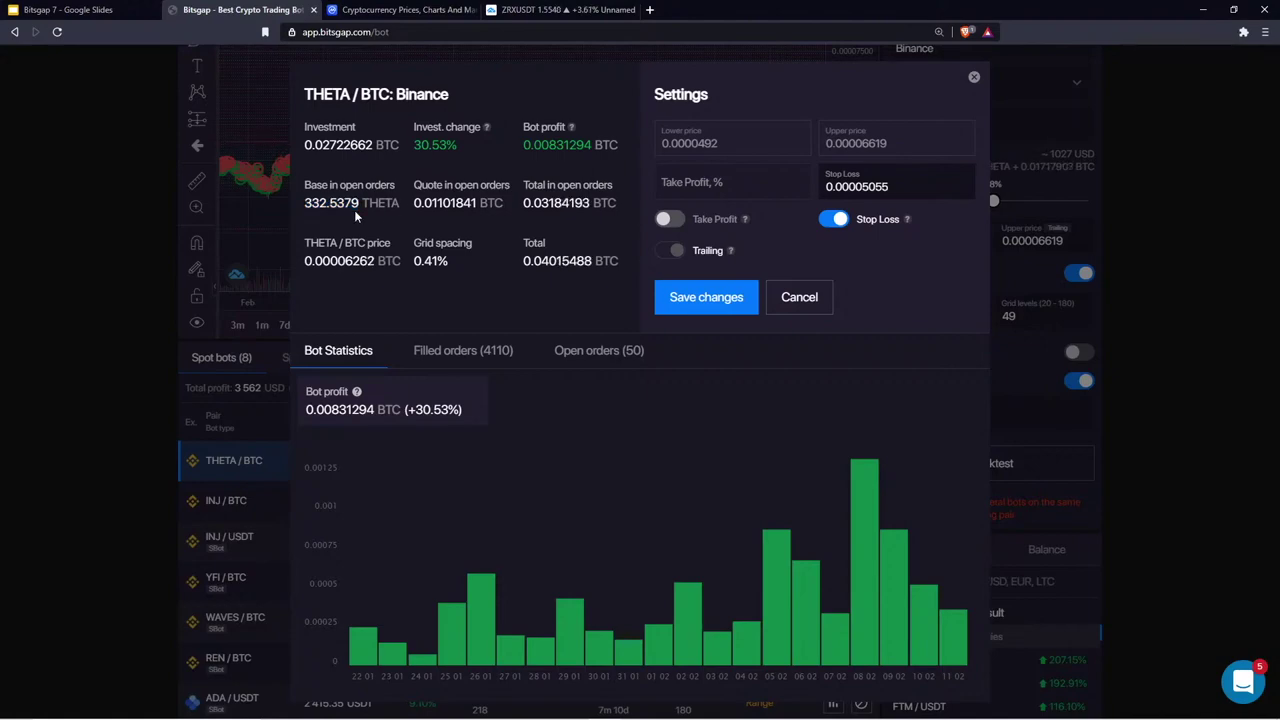
{"action": "double_click", "coordinate": [356, 205]}
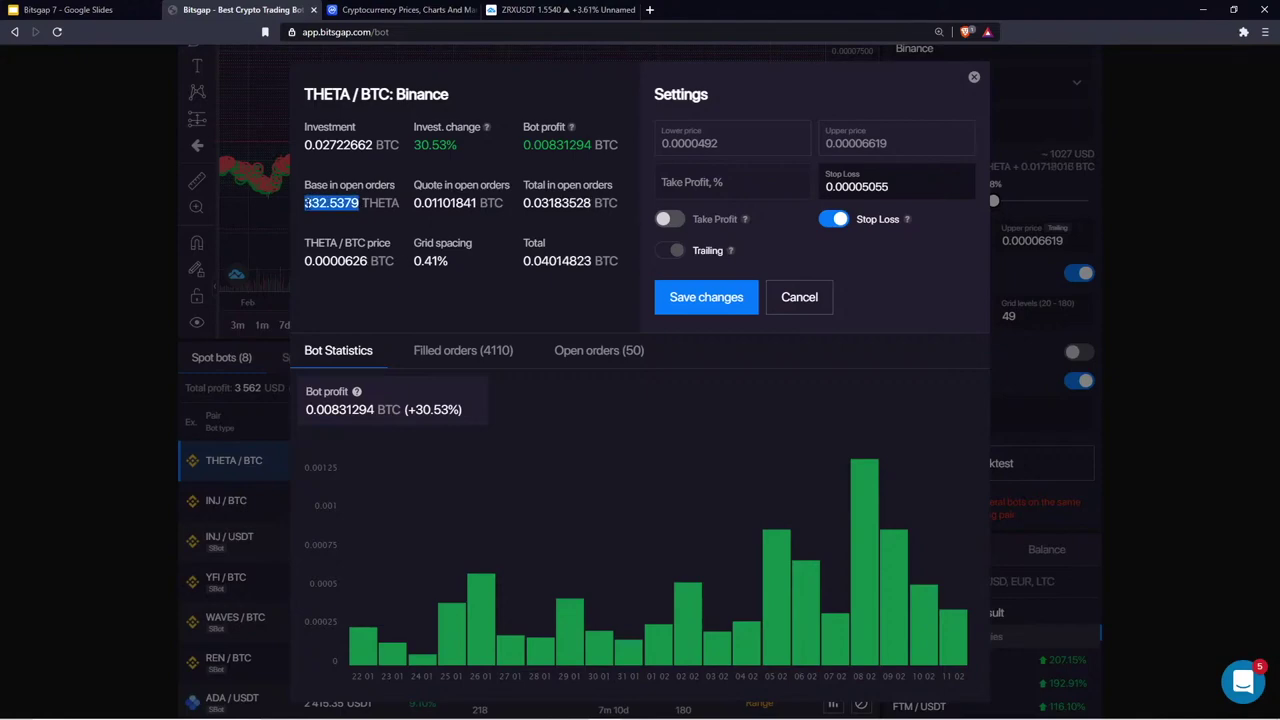
{"action": "left_click", "coordinate": [356, 217]}
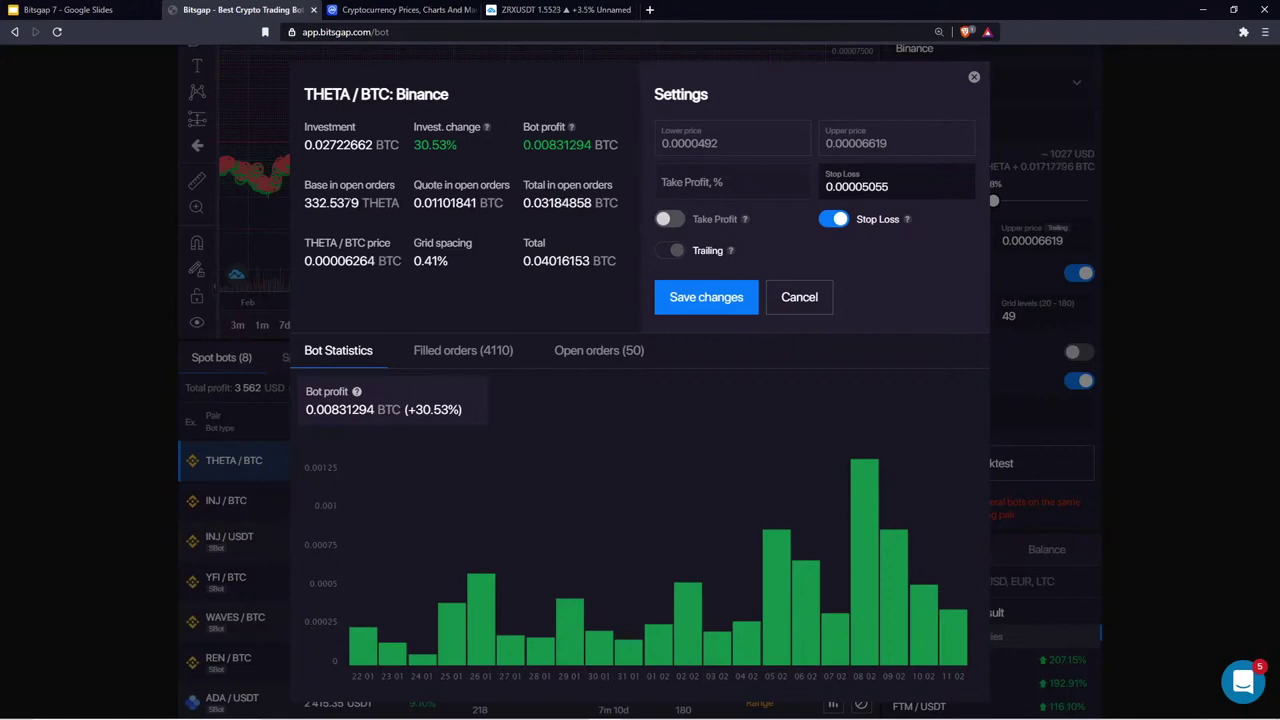
{"action": "double_click", "coordinate": [331, 203]}
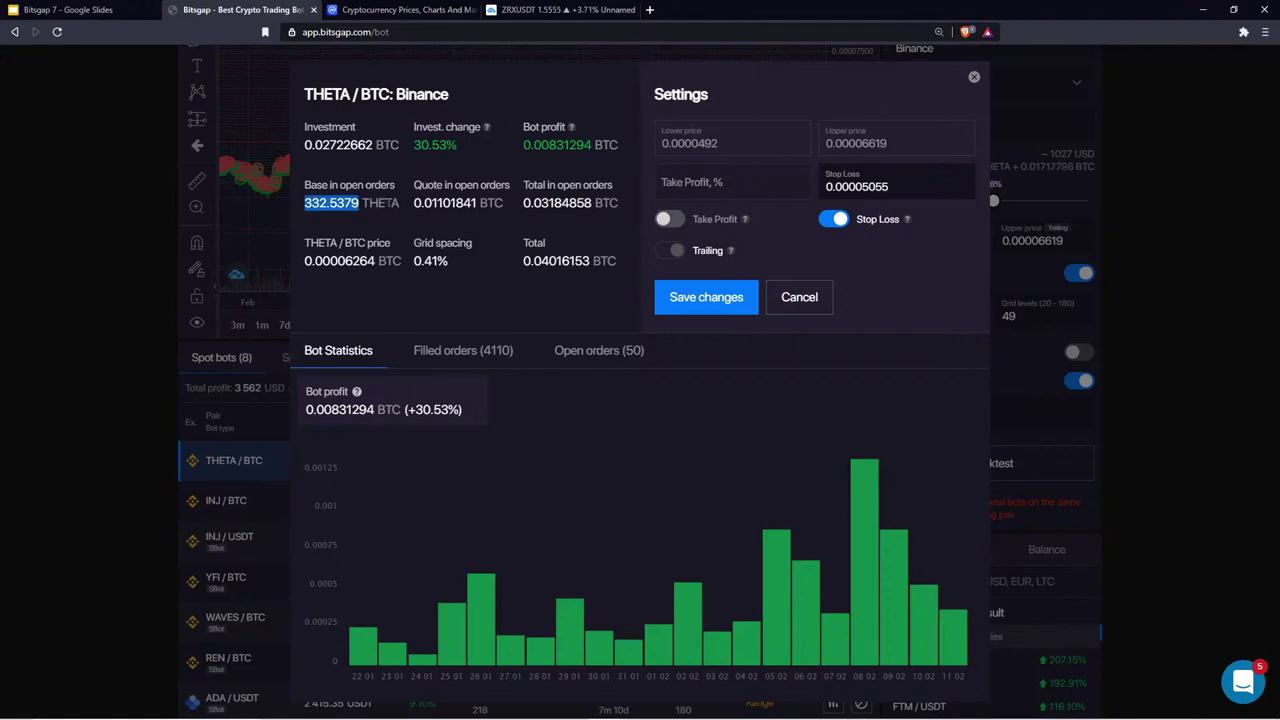
{"action": "left_click", "coordinate": [356, 205]}
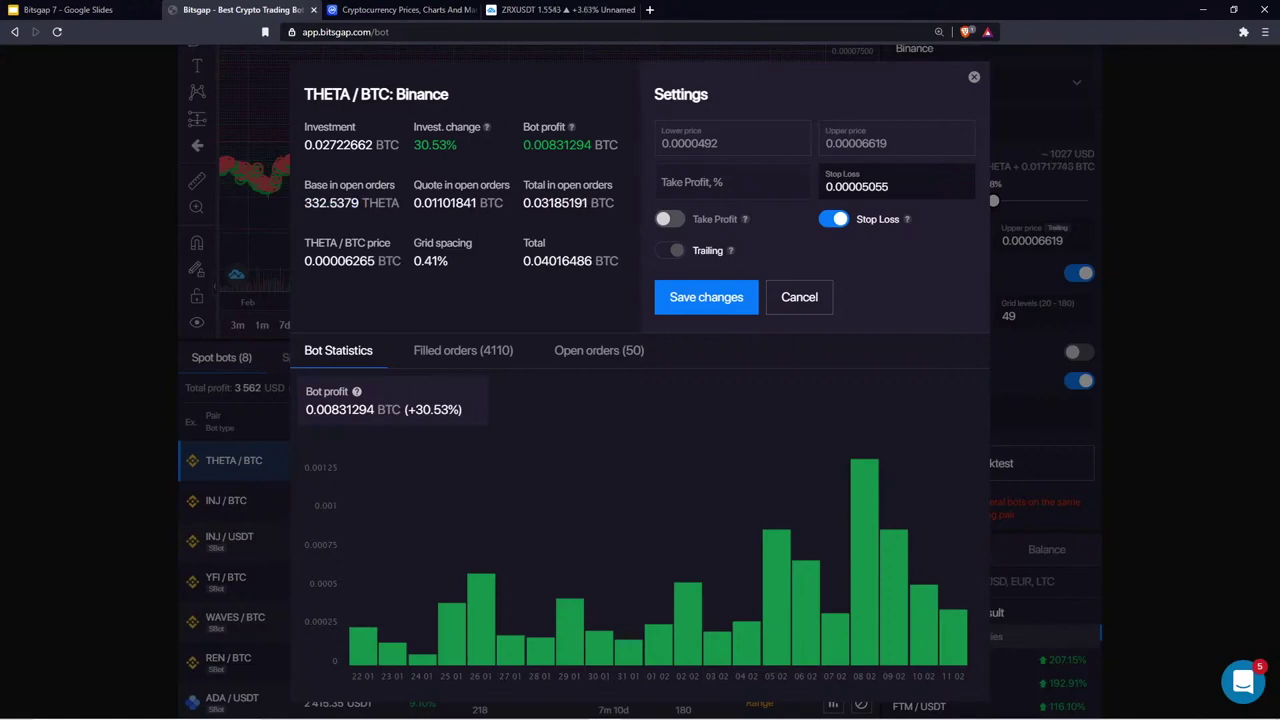
{"action": "left_click_drag", "start_coordinate": [358, 205], "coordinate": [299, 207]}
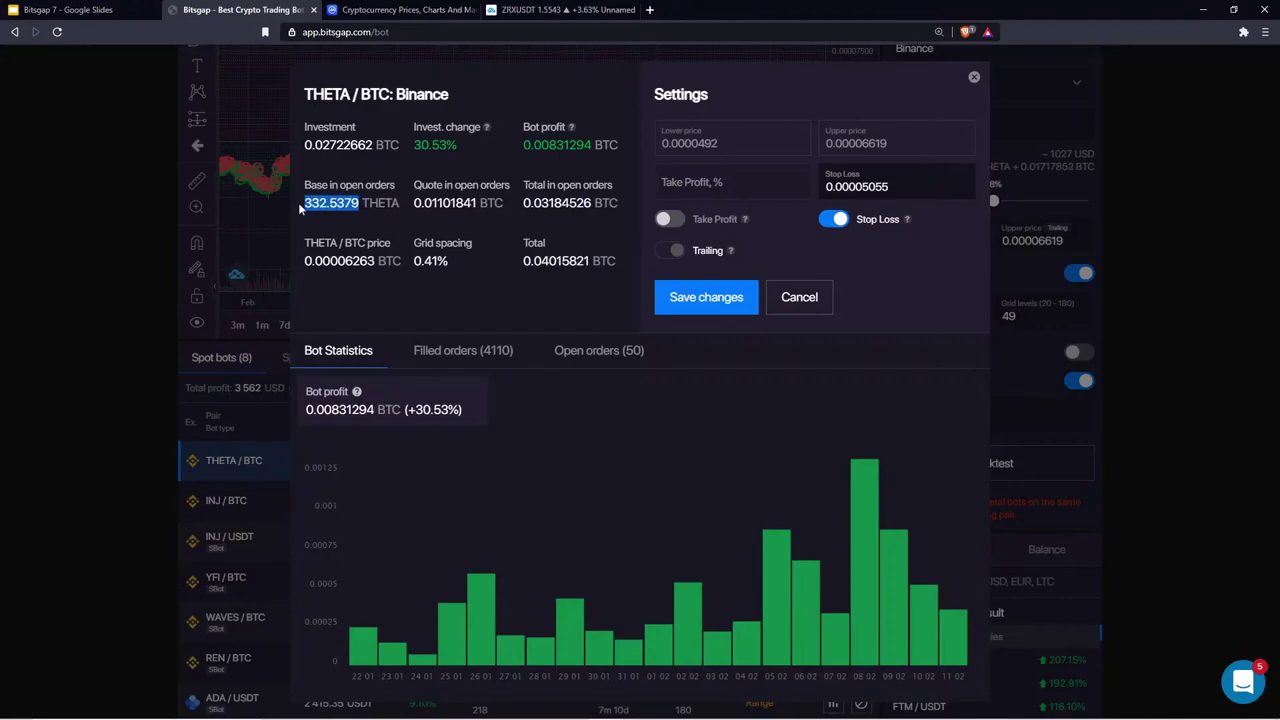
{"action": "left_click", "coordinate": [359, 218]}
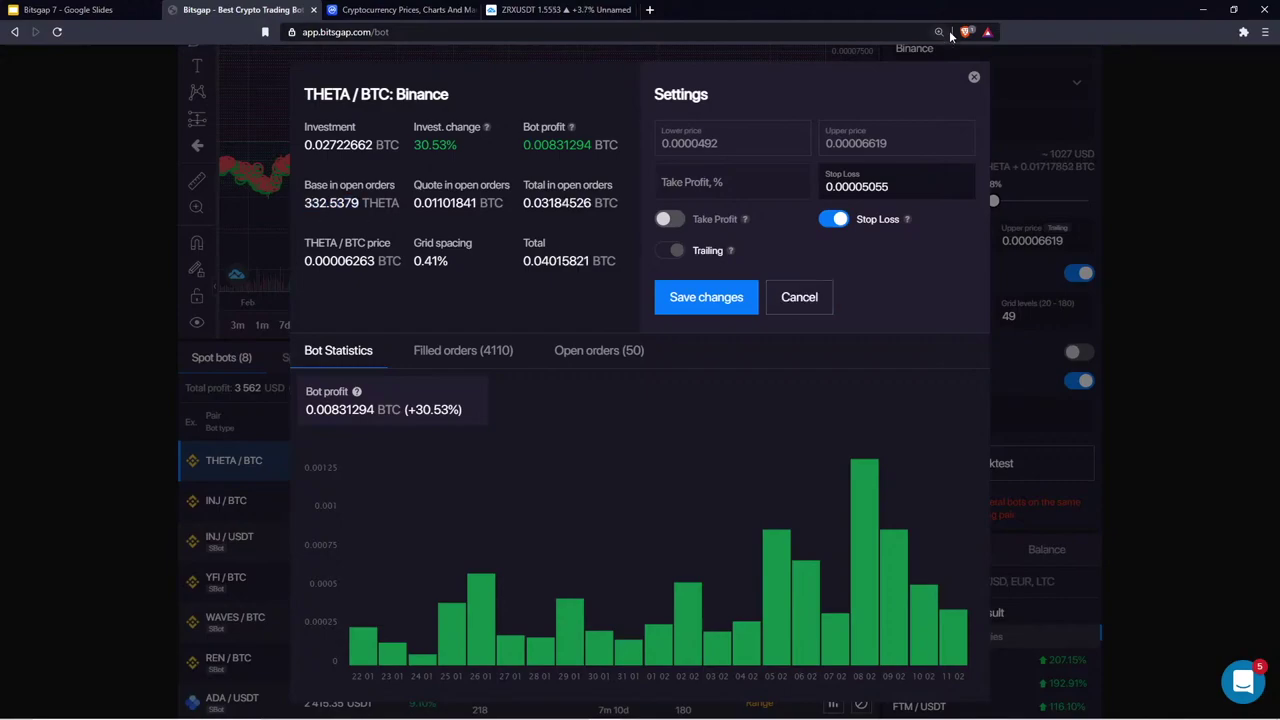
{"action": "left_click", "coordinate": [972, 80]}
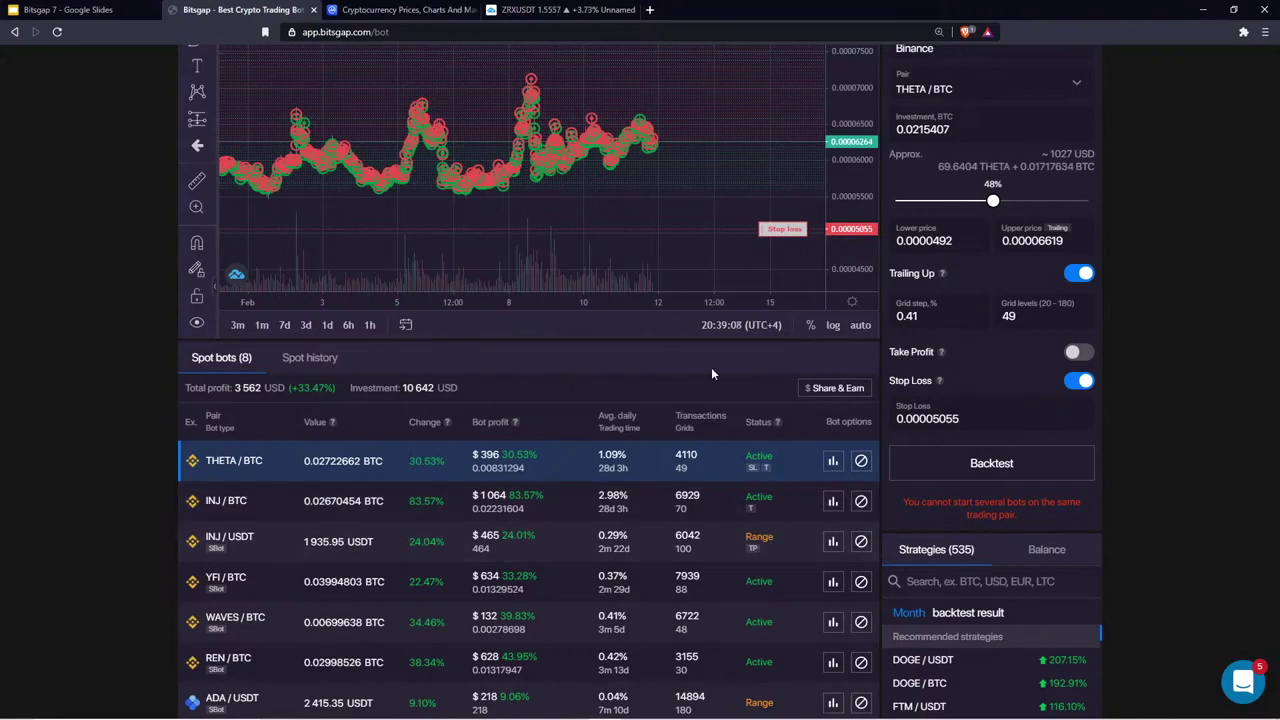
Review the THETA / BTC bot's whole trading period on the price chart
{"action": "scroll", "coordinate": [644, 133], "scroll_direction": "down", "scroll_amount": 5}
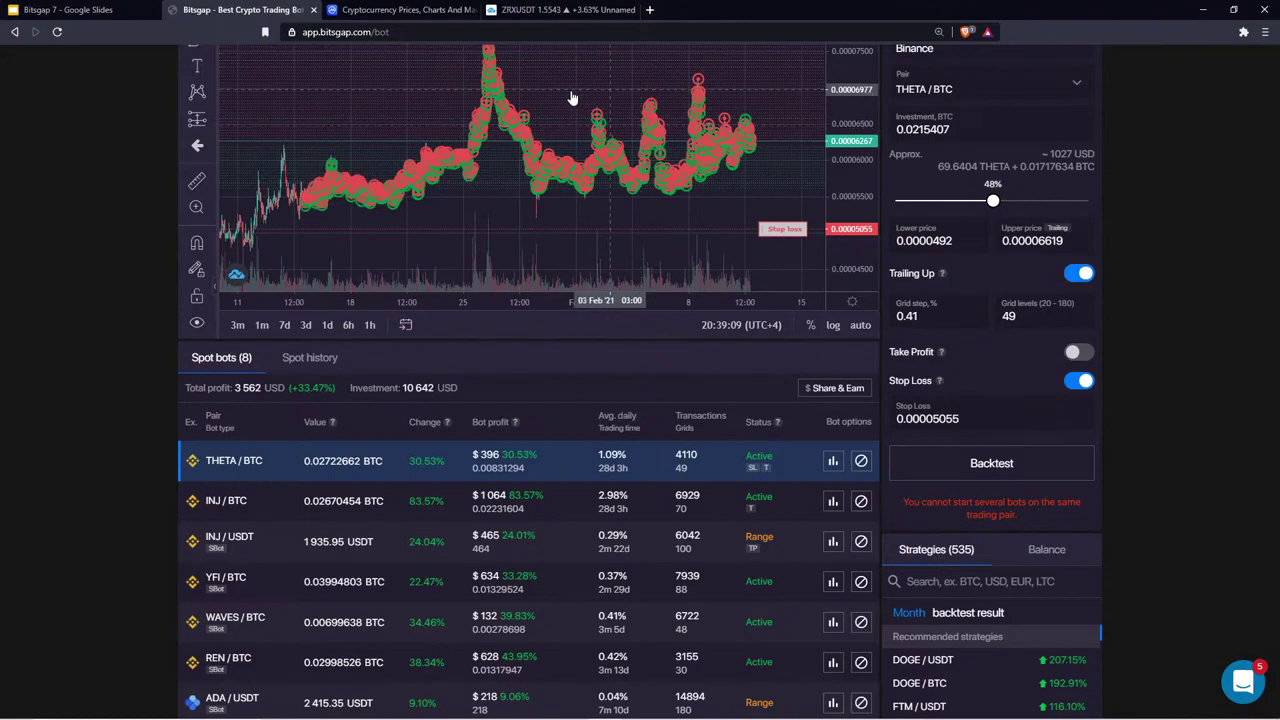
{"action": "scroll", "coordinate": [572, 97], "scroll_direction": "down", "scroll_amount": 2}
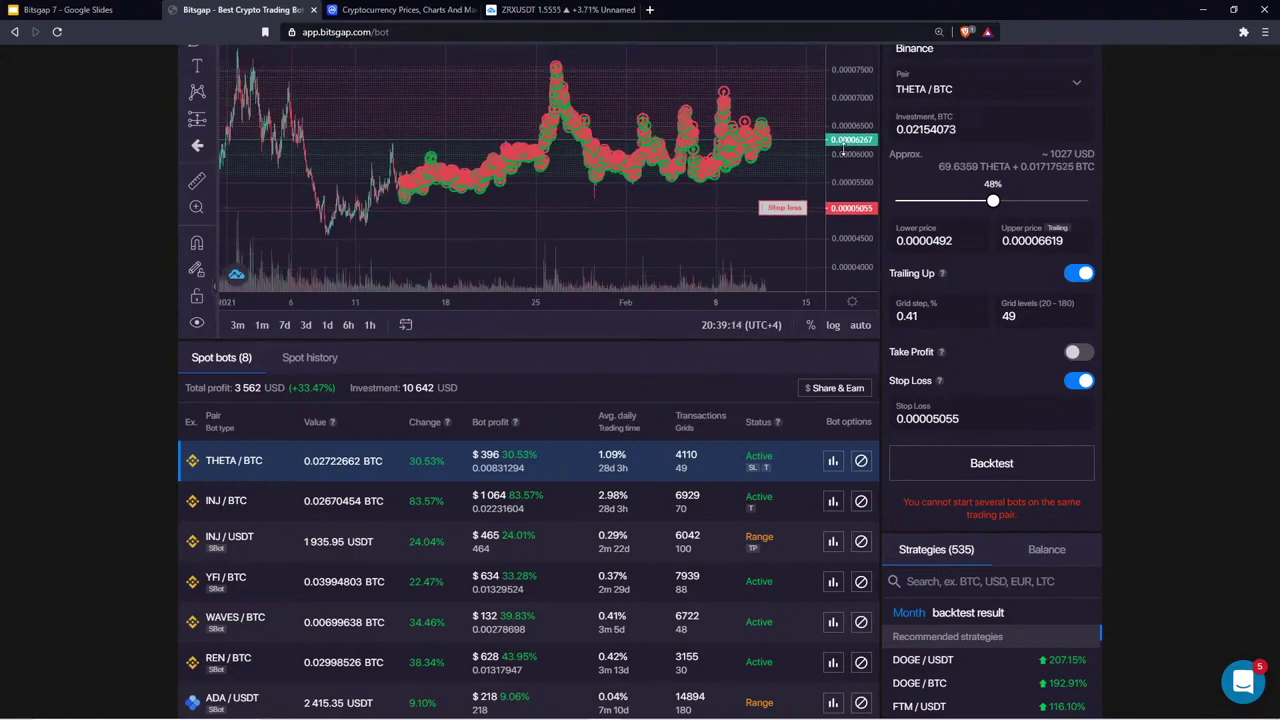
{"action": "left_click_drag", "start_coordinate": [683, 55], "coordinate": [615, 166]}
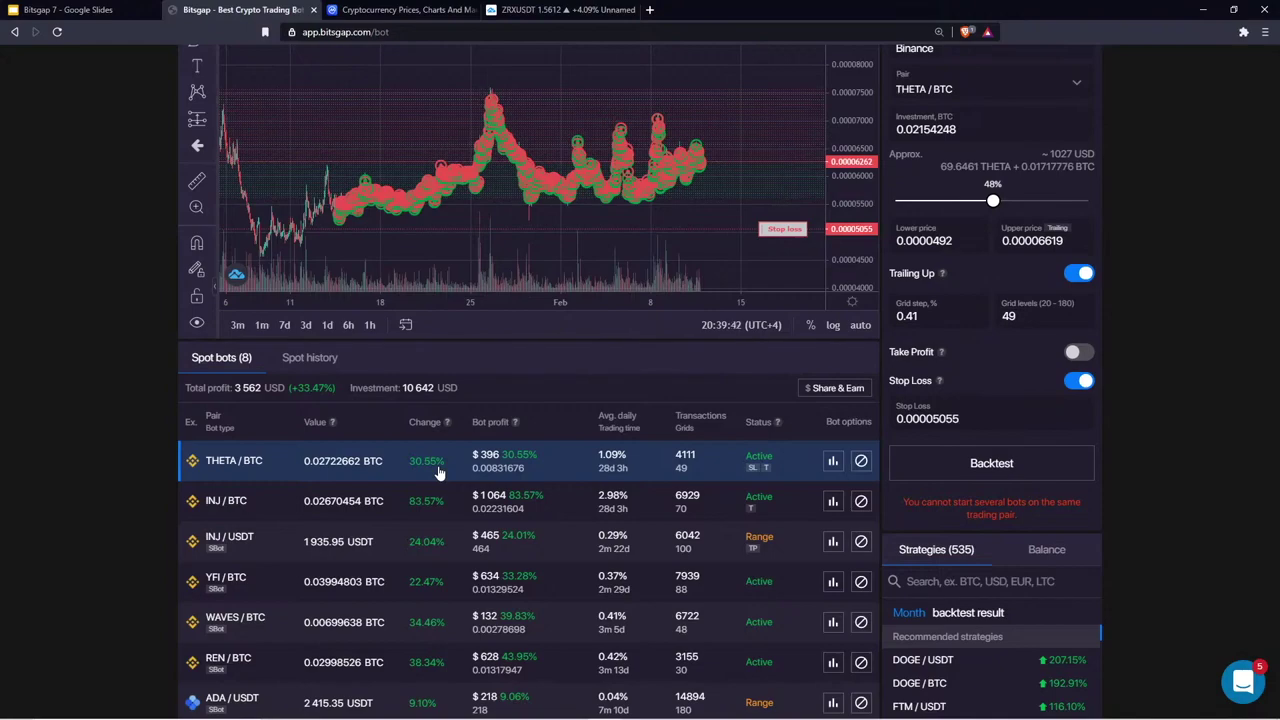
Enable Take Profit for the THETA / BTC bot at 40% and save the changed bot settings
{"action": "left_click", "coordinate": [833, 462]}
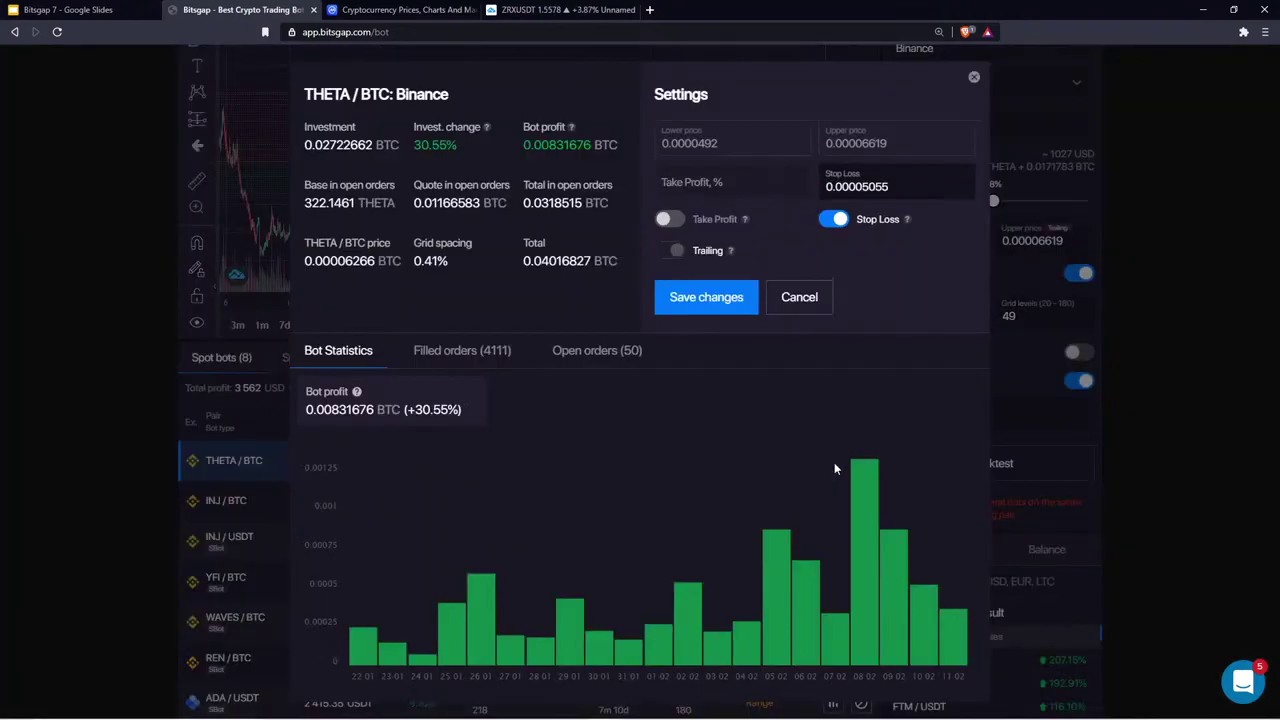
{"action": "left_click", "coordinate": [710, 186]}
{"action": "type", "text": "5"}
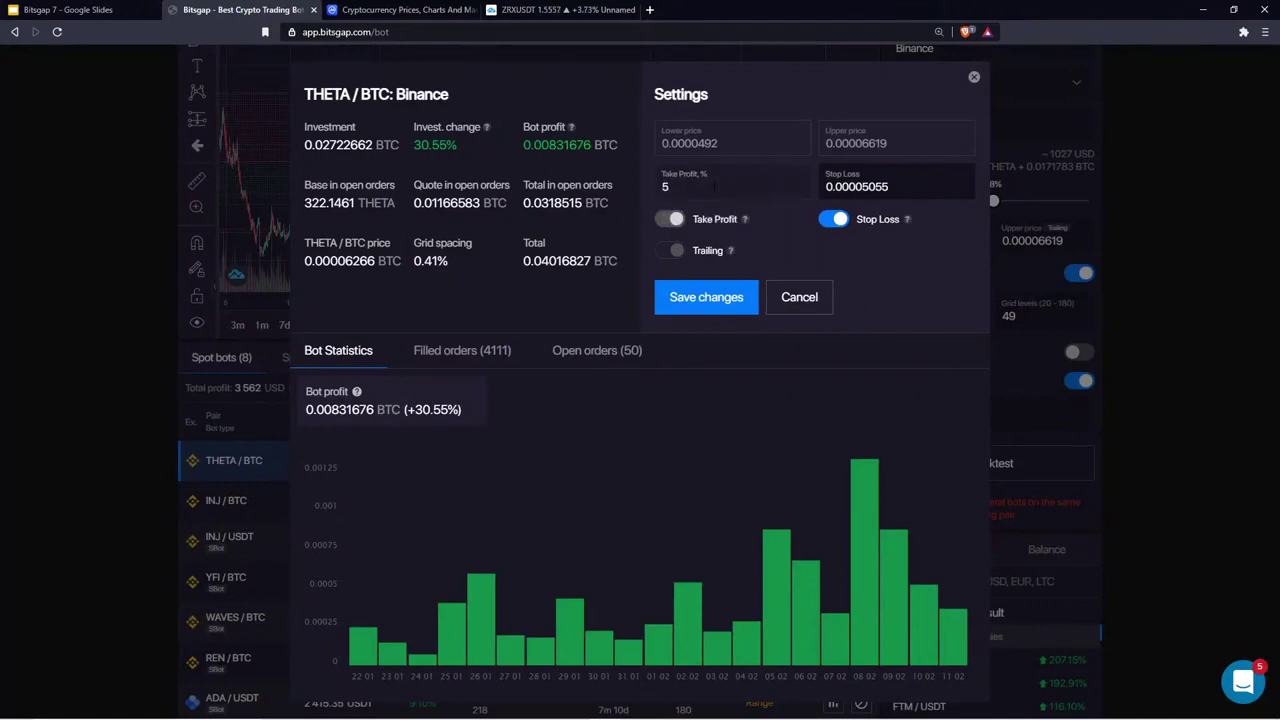
{"action": "left_click", "coordinate": [680, 188]}
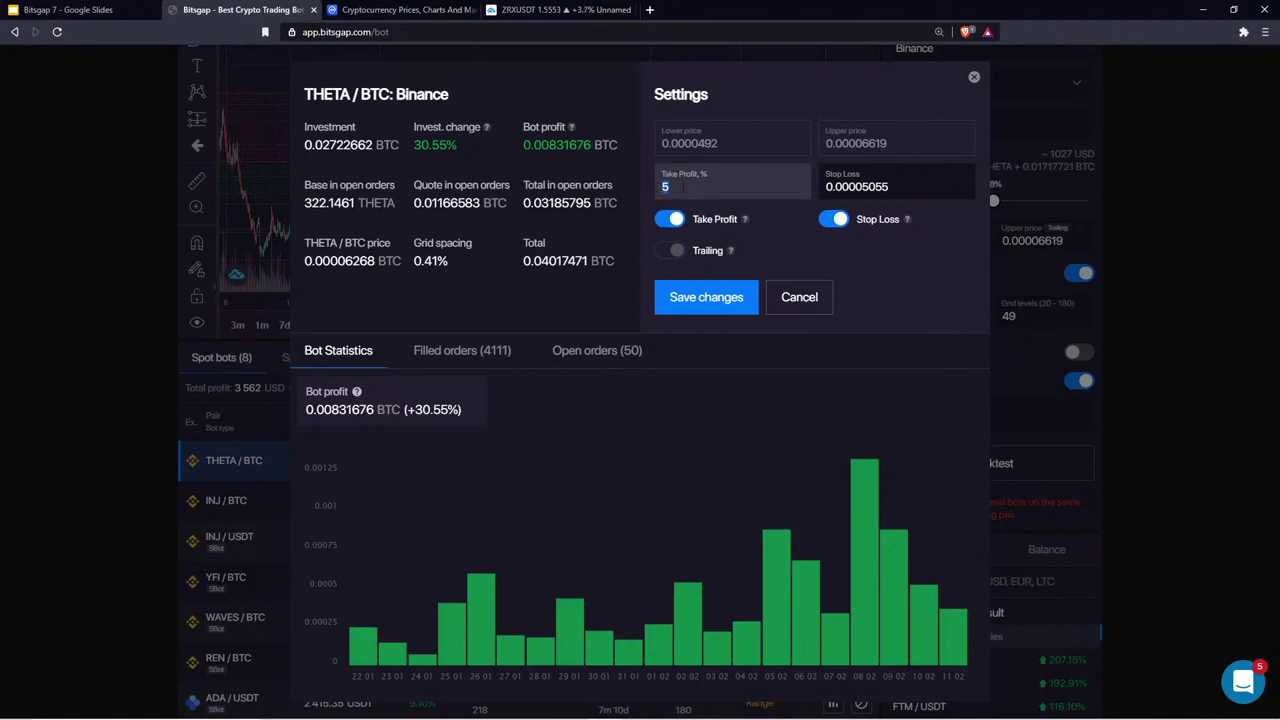
{"action": "key", "text": "BackSpace"}
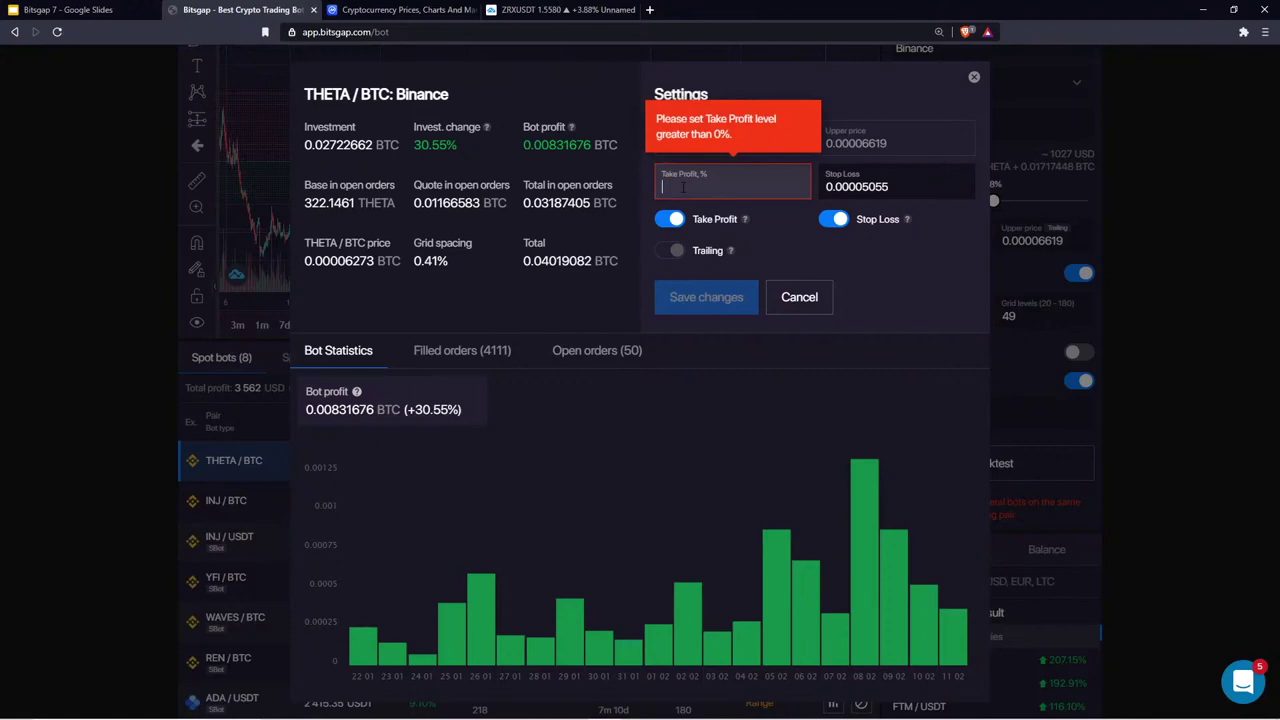
{"action": "type", "text": "40"}
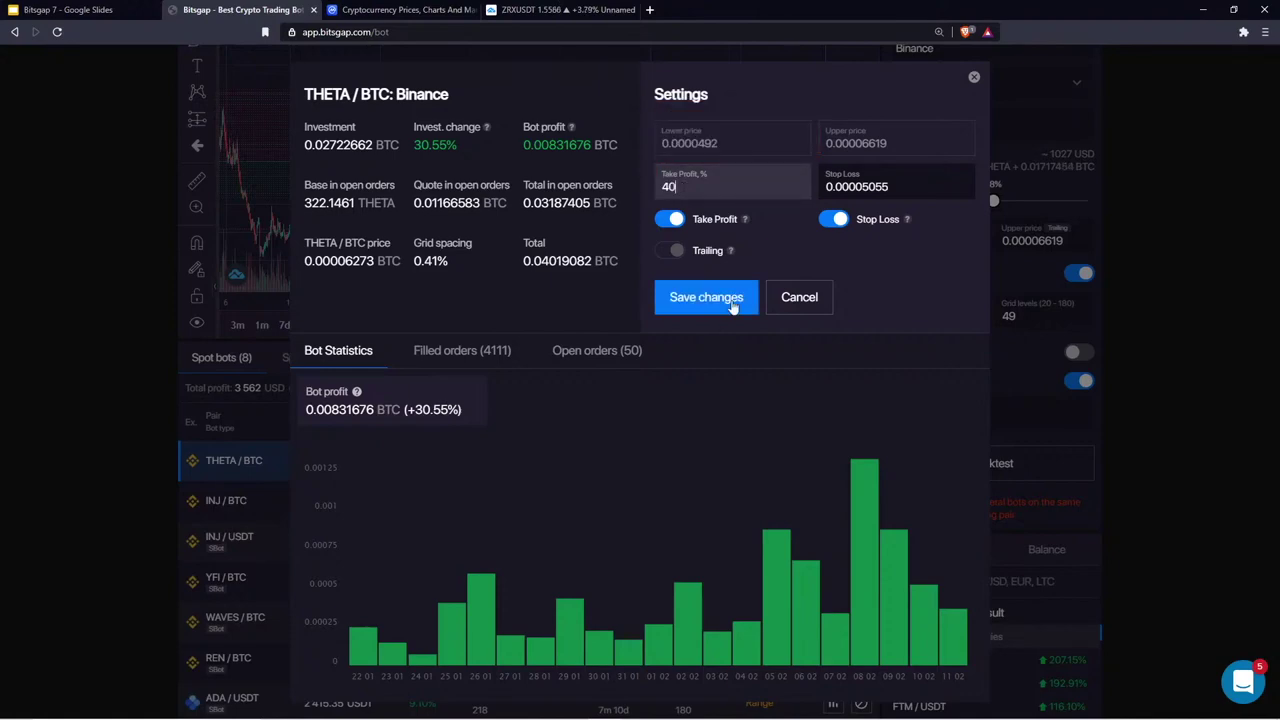
{"action": "left_click", "coordinate": [733, 307]}
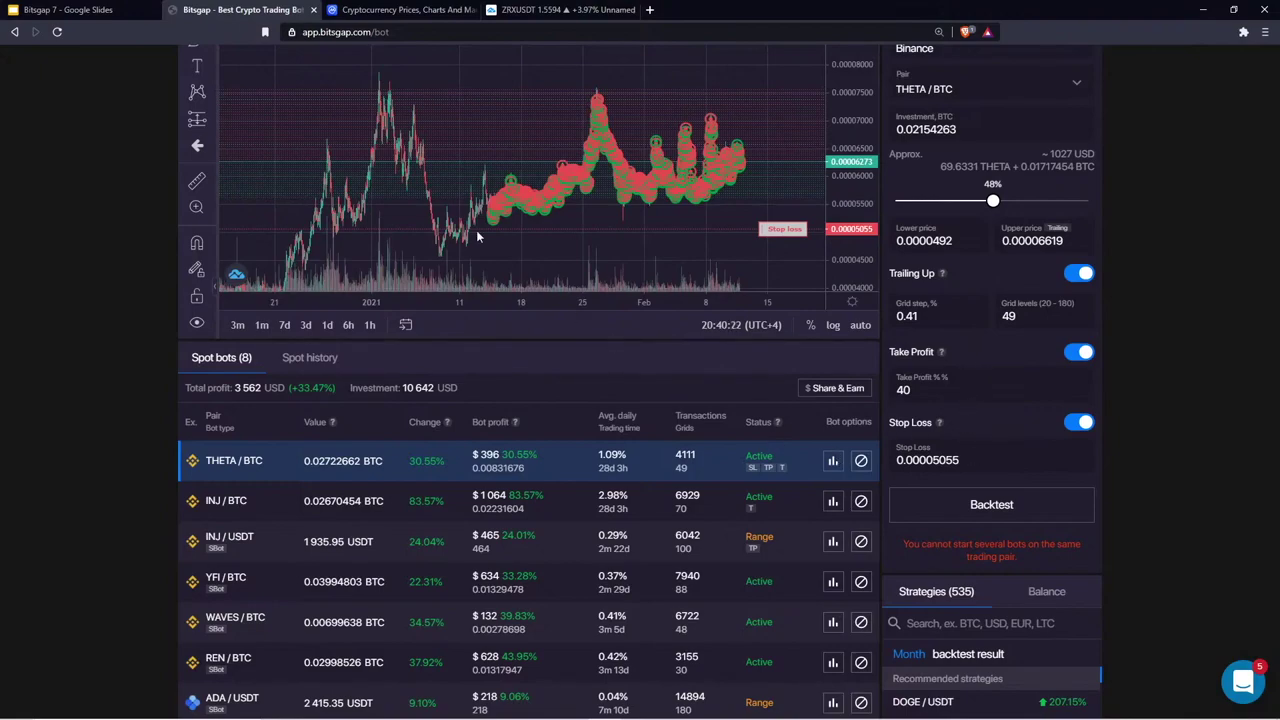
Reload the bots page
{"action": "scroll", "coordinate": [70, 152], "scroll_direction": "up", "scroll_amount": 2}
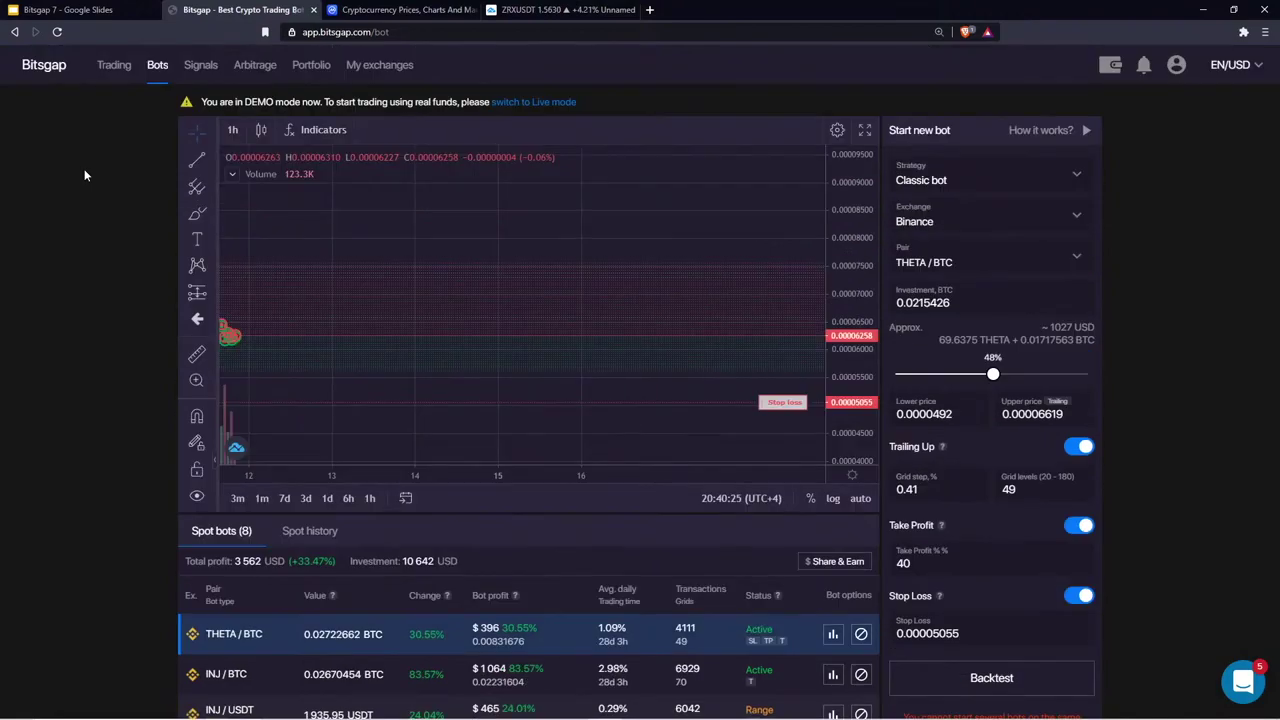
{"action": "left_click", "coordinate": [57, 32]}
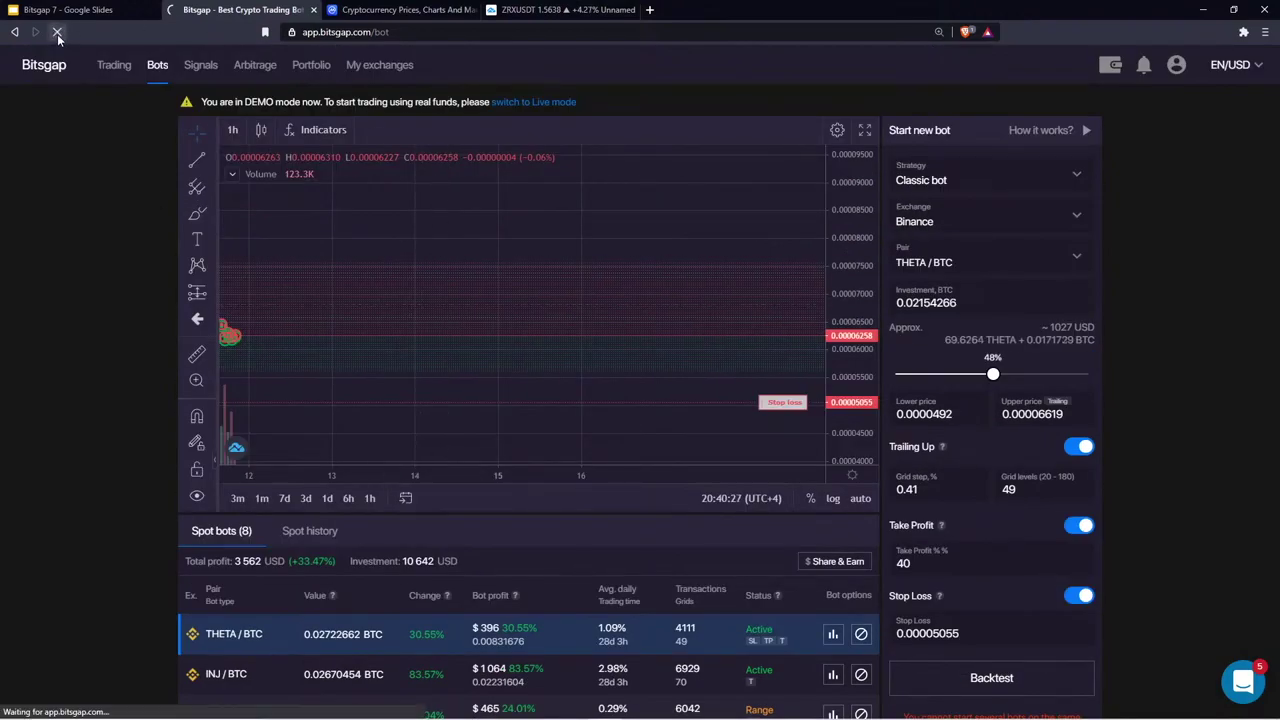
Check the take profit saved in the THETA / BTC bot's settings, and close its details
{"action": "scroll", "coordinate": [594, 575], "scroll_direction": "down", "scroll_amount": 2}
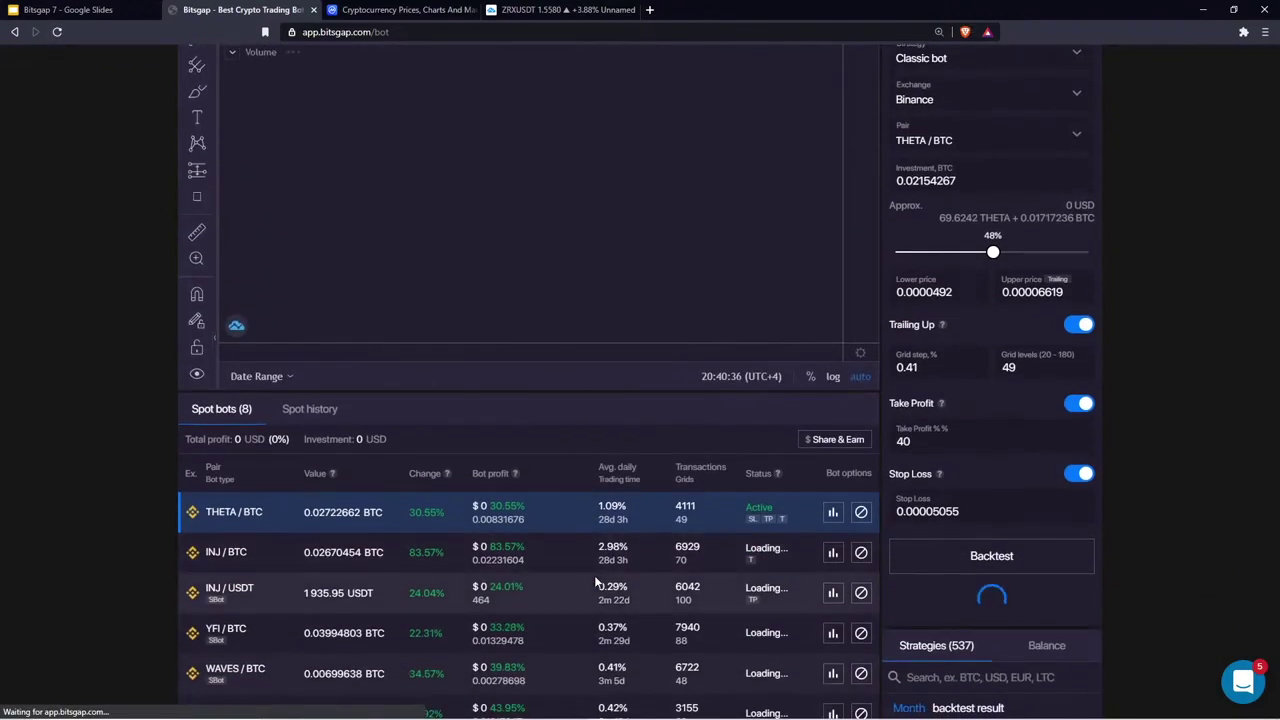
{"action": "scroll", "coordinate": [595, 578], "scroll_direction": "down", "scroll_amount": 3}
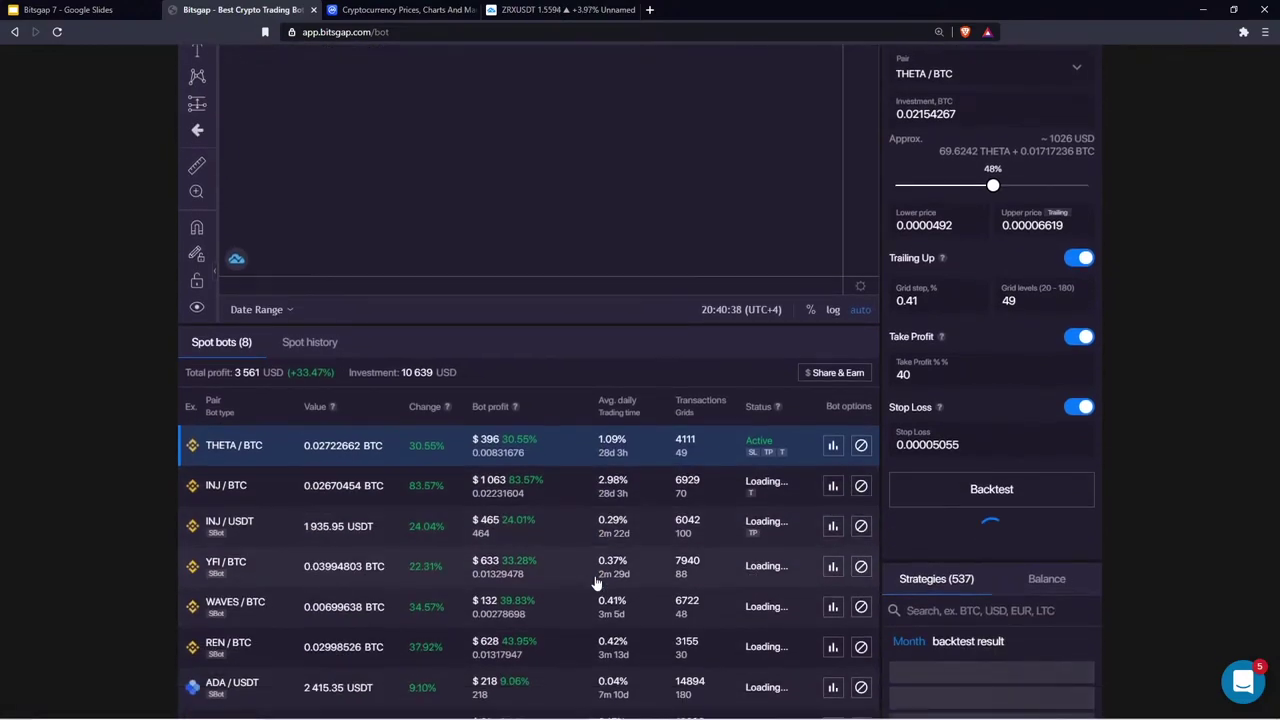
{"action": "left_click", "coordinate": [832, 445]}
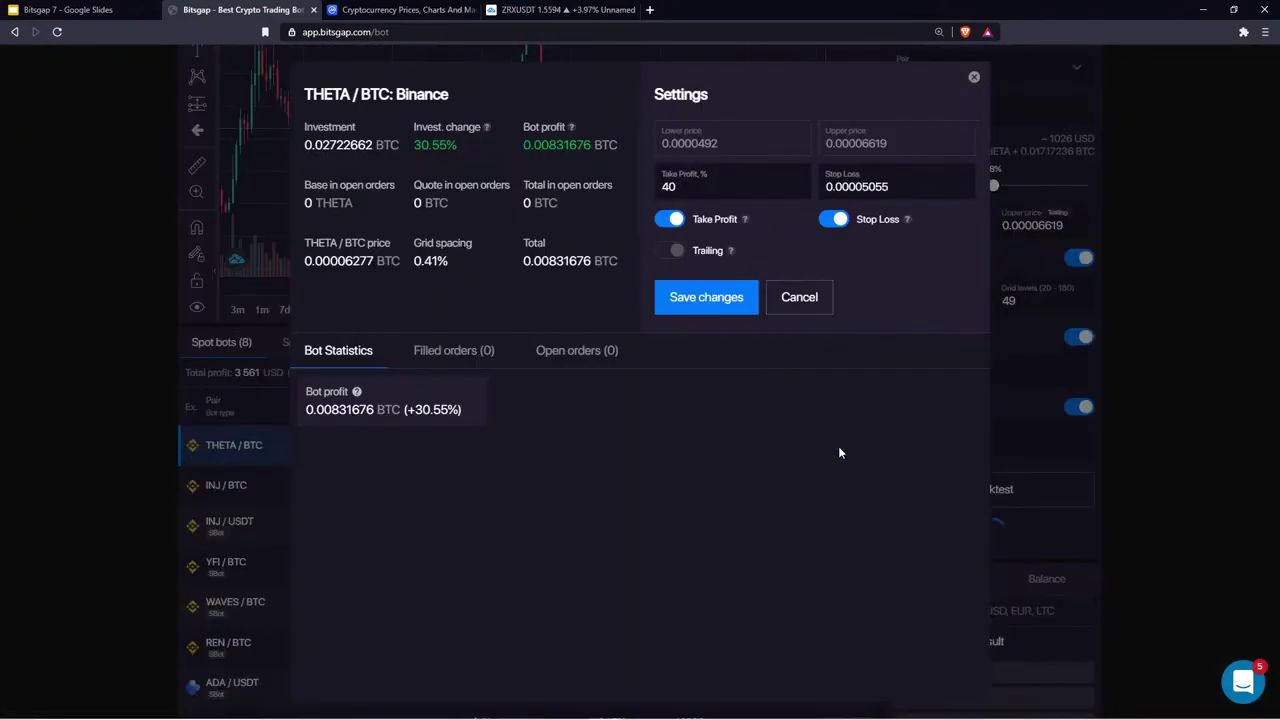
{"action": "left_click", "coordinate": [973, 77]}
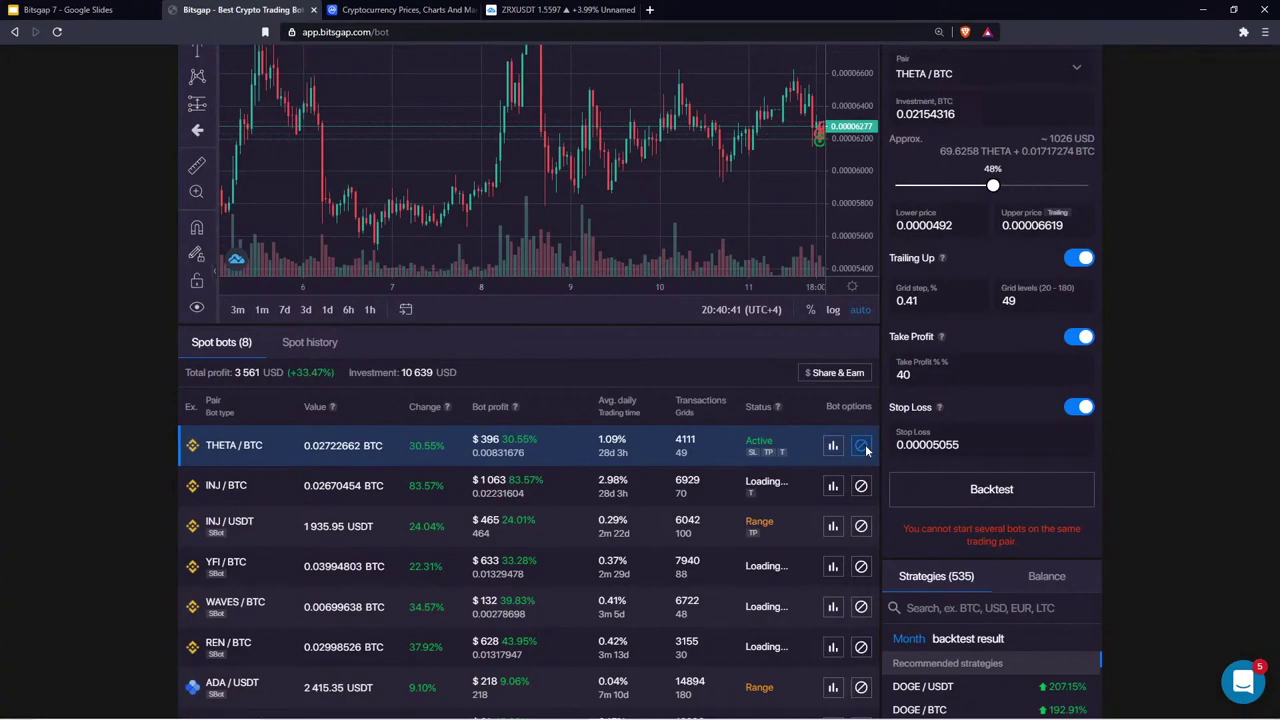
Review the closing options for the THETA / BTC bot, and cancel without closing it
{"action": "left_click", "coordinate": [861, 445]}
{"action": "left_click", "coordinate": [690, 500]}
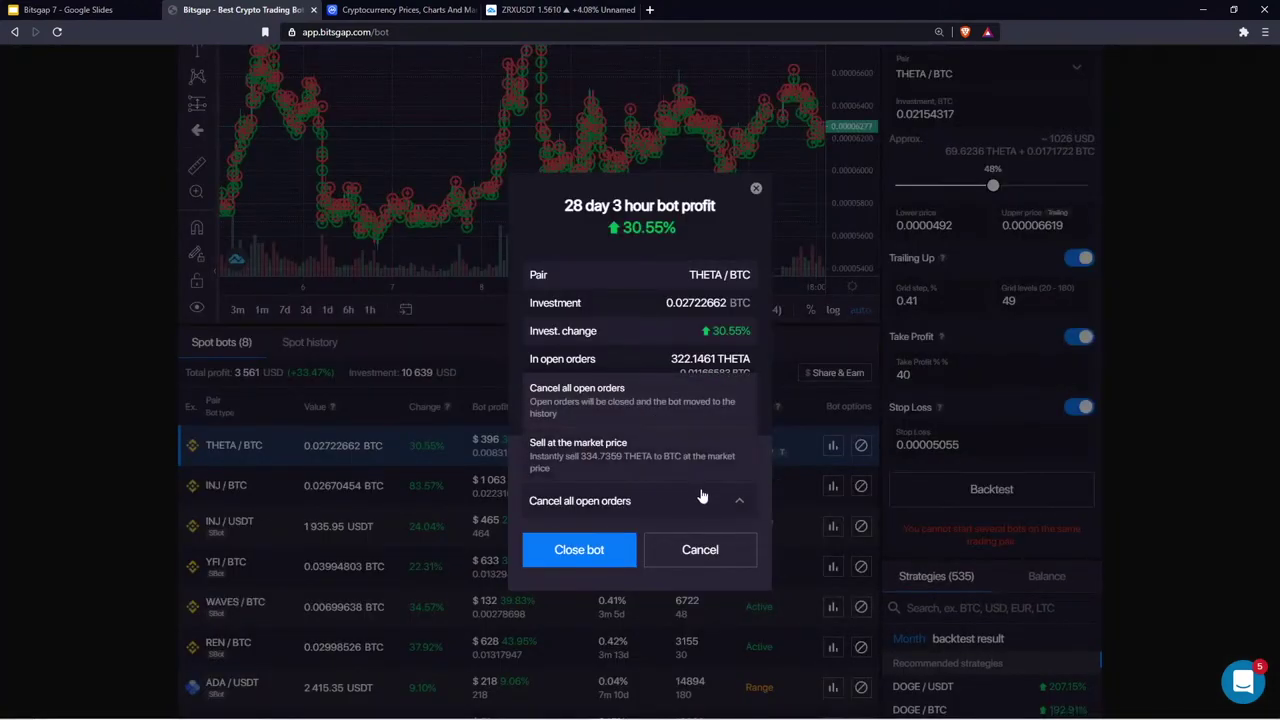
{"action": "left_click", "coordinate": [721, 558]}
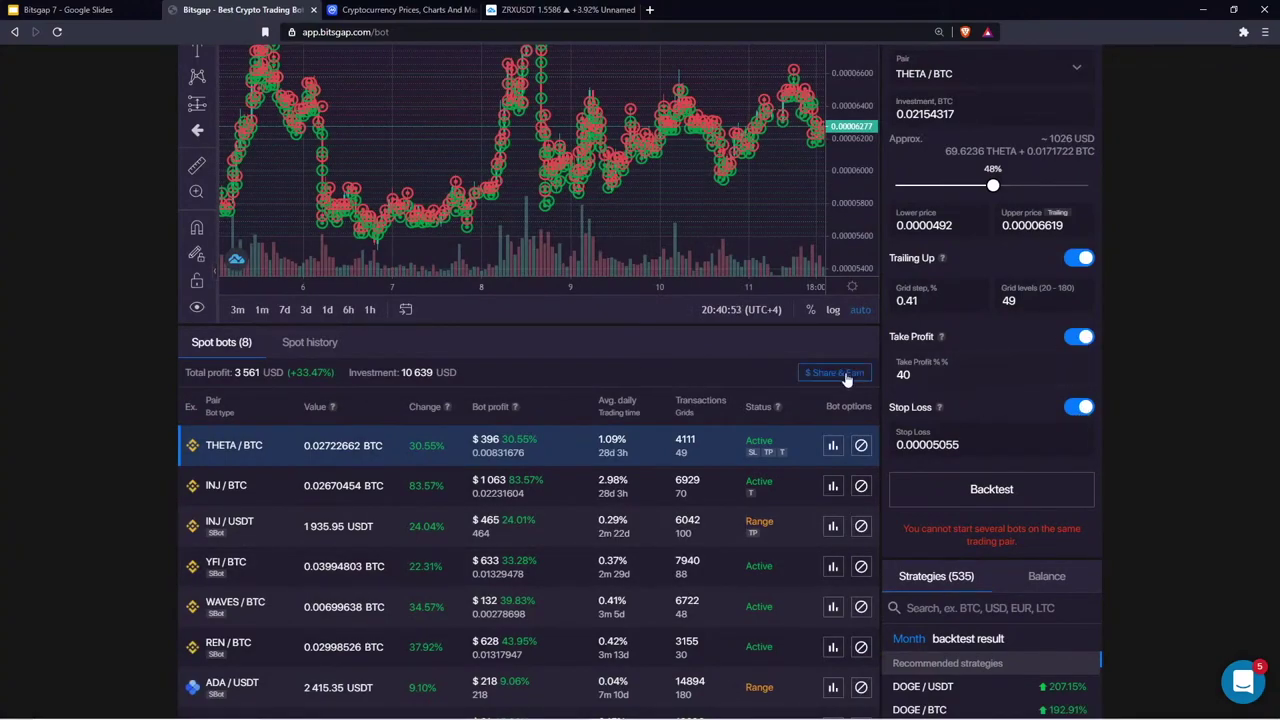
Look over the spot bots list, review the closing options for the INJ / BTC bot, and cancel without closing it
{"action": "scroll", "coordinate": [730, 387], "scroll_direction": "down", "scroll_amount": 2}
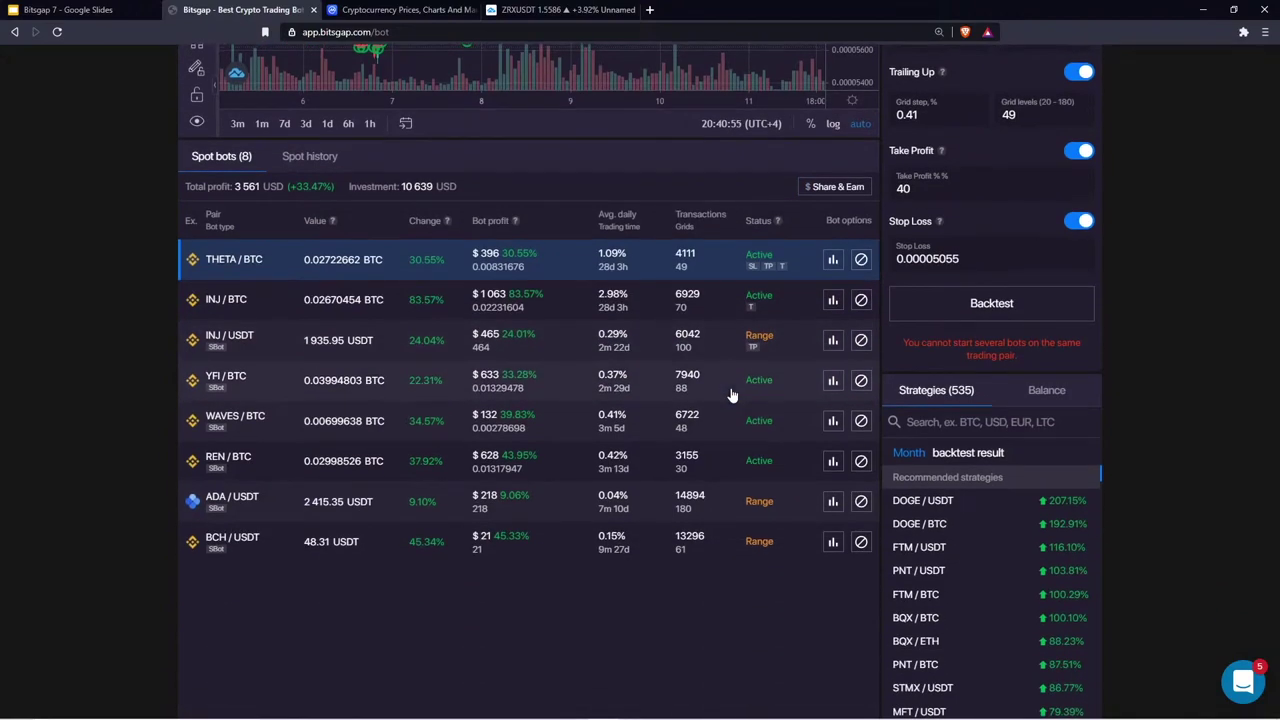
{"action": "scroll", "coordinate": [731, 396], "scroll_direction": "up", "scroll_amount": 1}
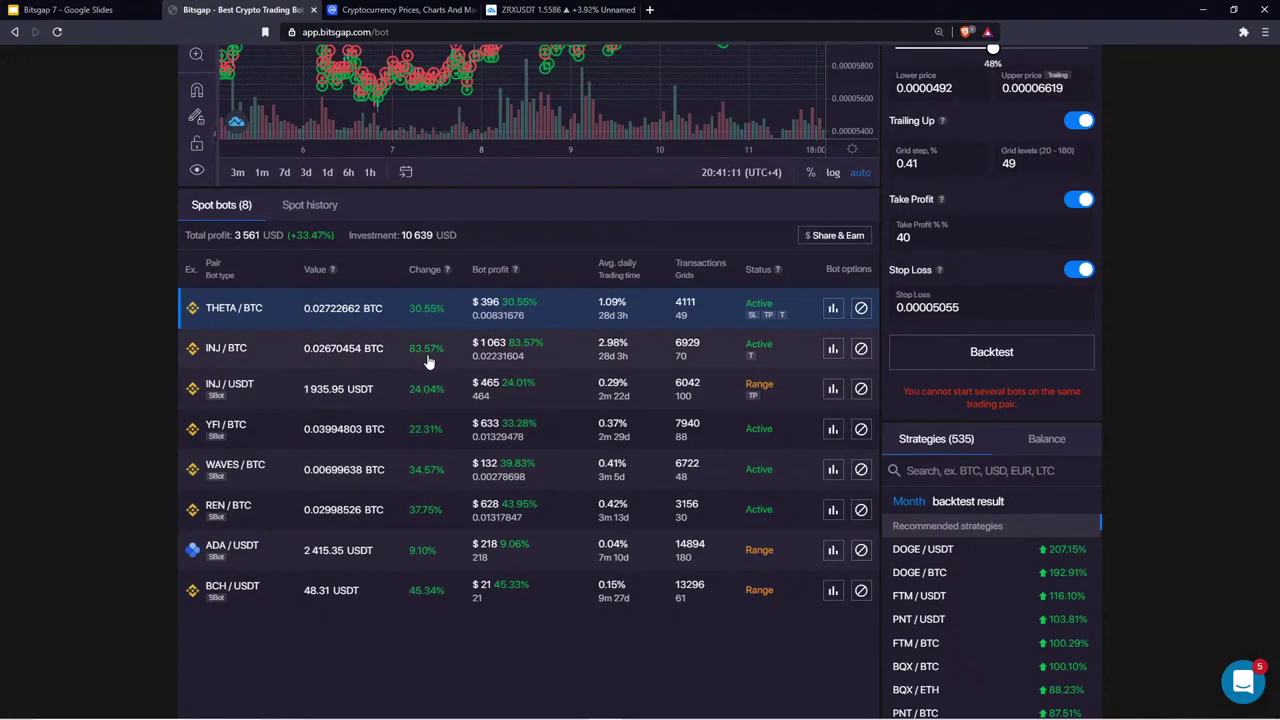
{"action": "left_click", "coordinate": [862, 348]}
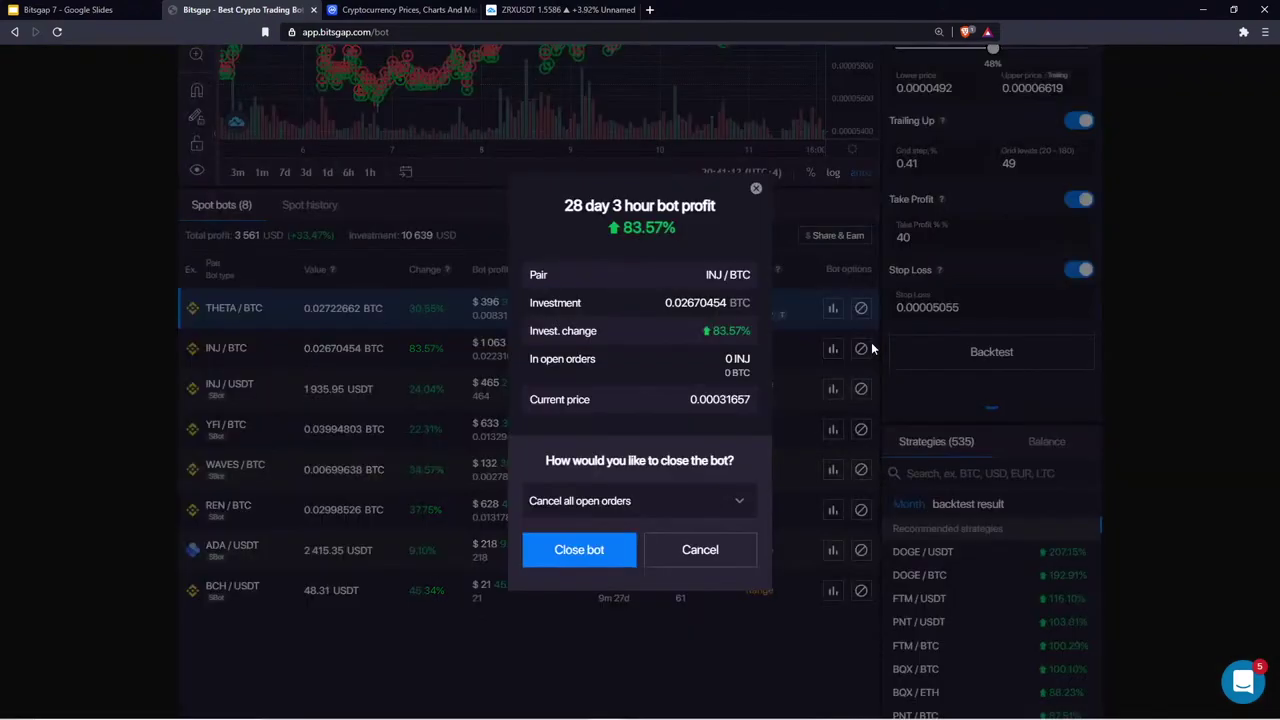
{"action": "left_click", "coordinate": [676, 501]}
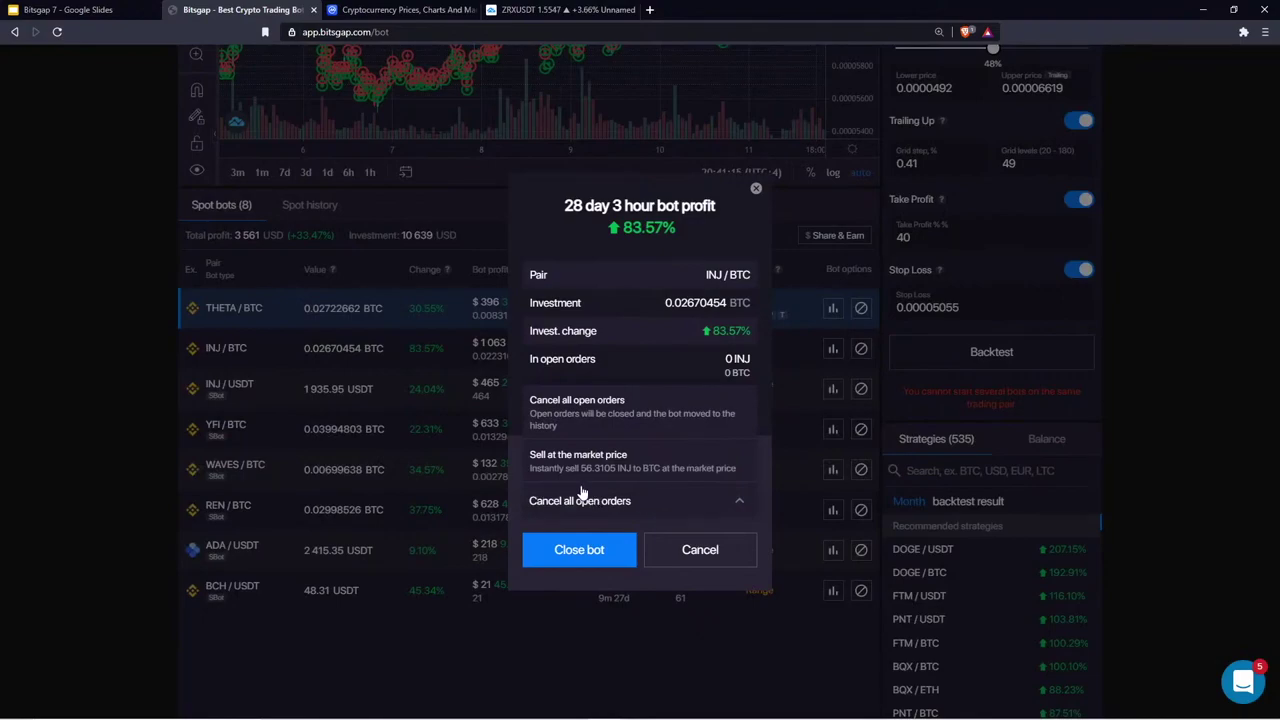
{"action": "left_click", "coordinate": [706, 552]}
Brush a wavering price path in the empty chart area below the stop loss, circling its drop point and ending in a downward arrow
{"action": "scroll", "coordinate": [666, 207], "scroll_direction": "up", "scroll_amount": 3}
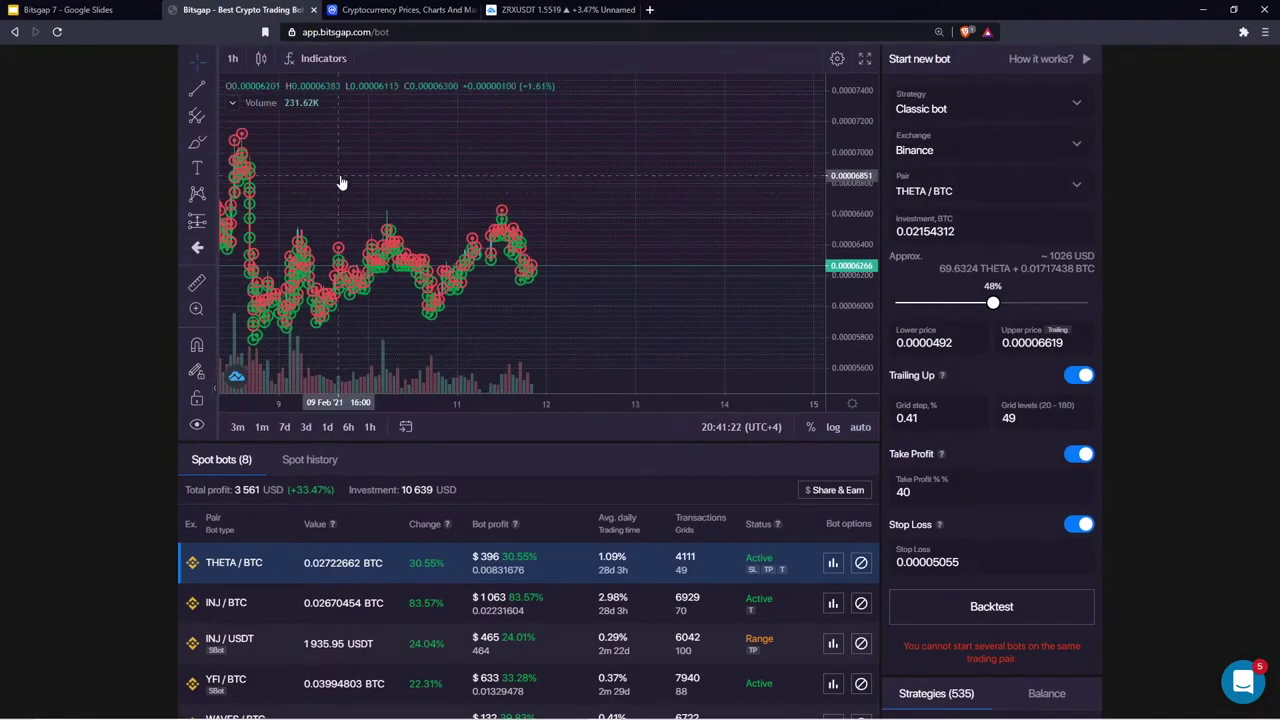
{"action": "left_click_drag", "start_coordinate": [403, 177], "coordinate": [342, 172]}
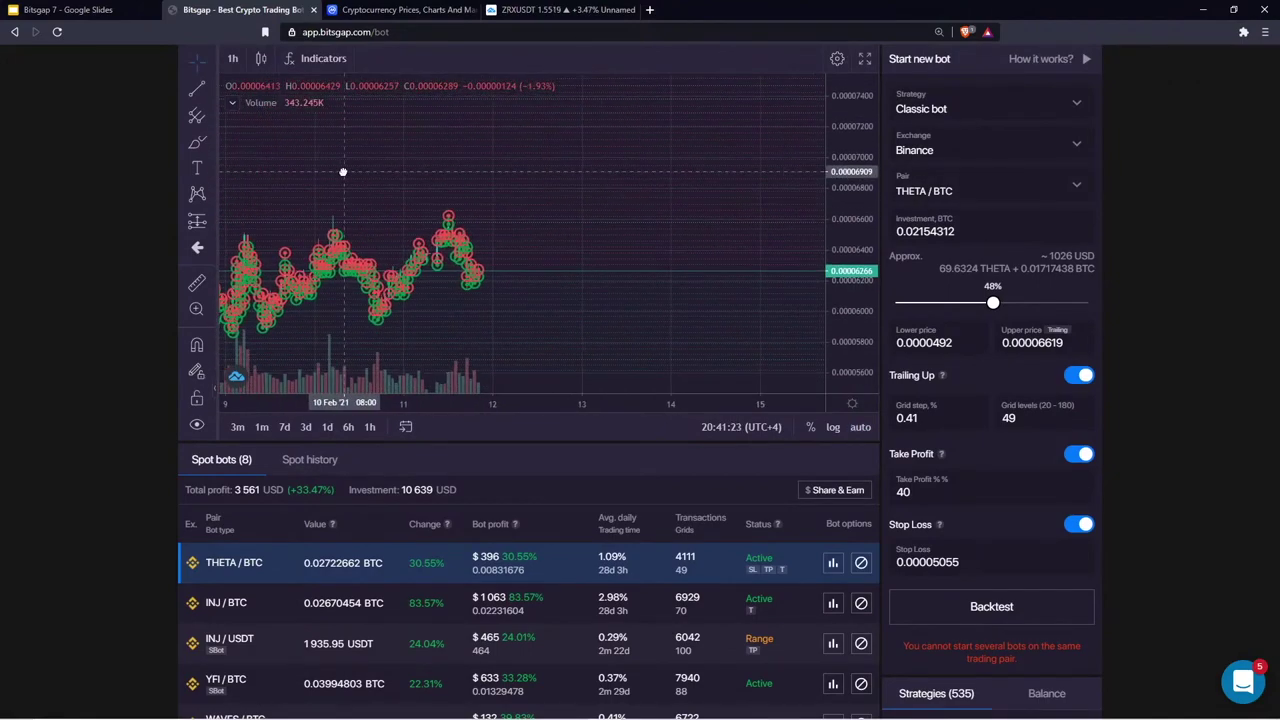
{"action": "left_click", "coordinate": [197, 145]}
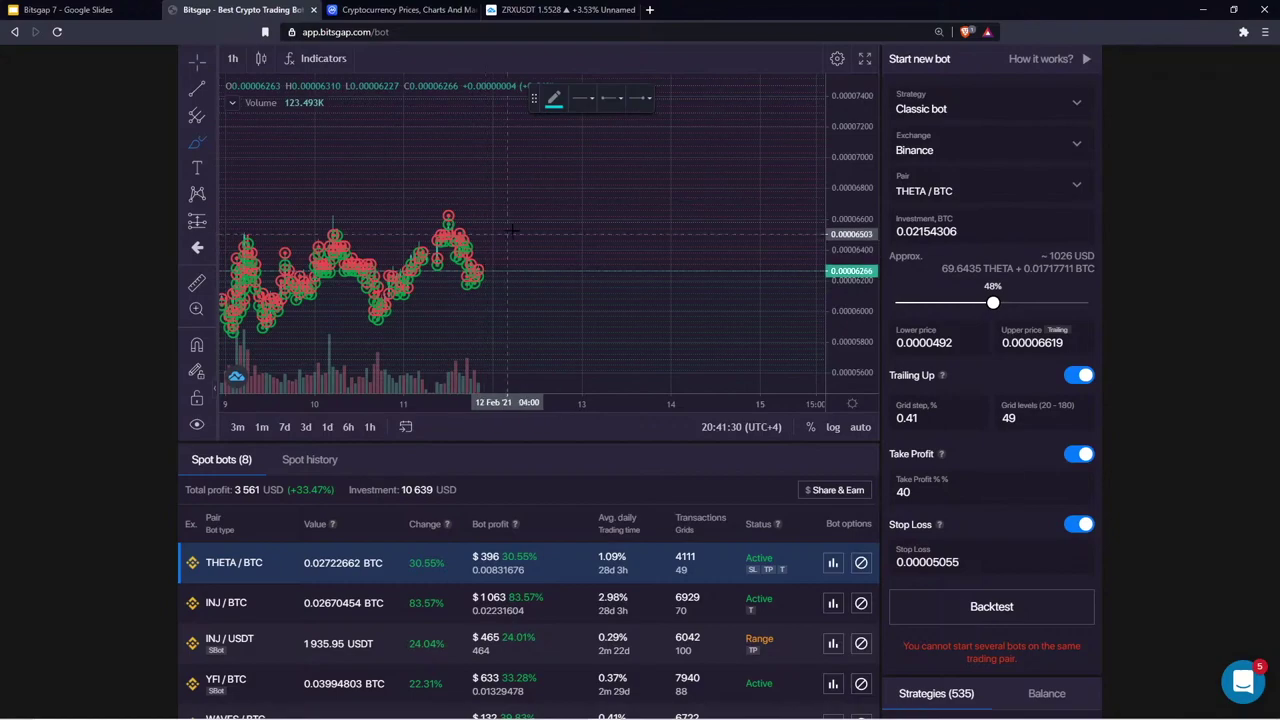
{"action": "scroll", "coordinate": [575, 250], "scroll_direction": "down", "scroll_amount": 3}
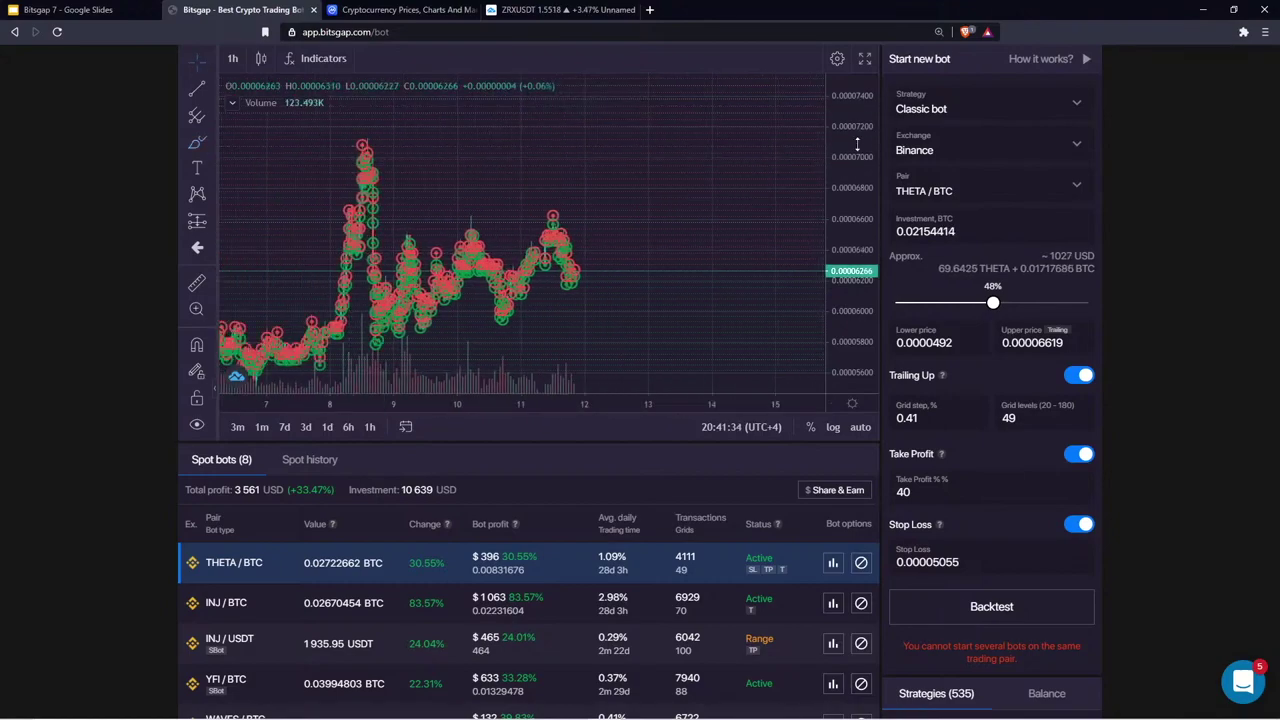
{"action": "left_click_drag", "start_coordinate": [857, 149], "coordinate": [860, 214]}
{"action": "mouse_move", "coordinate": [623, 270]}
{"action": "left_mouse_down"}
{"action": "mouse_move", "coordinate": [565, 173]}
{"action": "mouse_move", "coordinate": [408, 1]}
{"action": "left_mouse_up"}
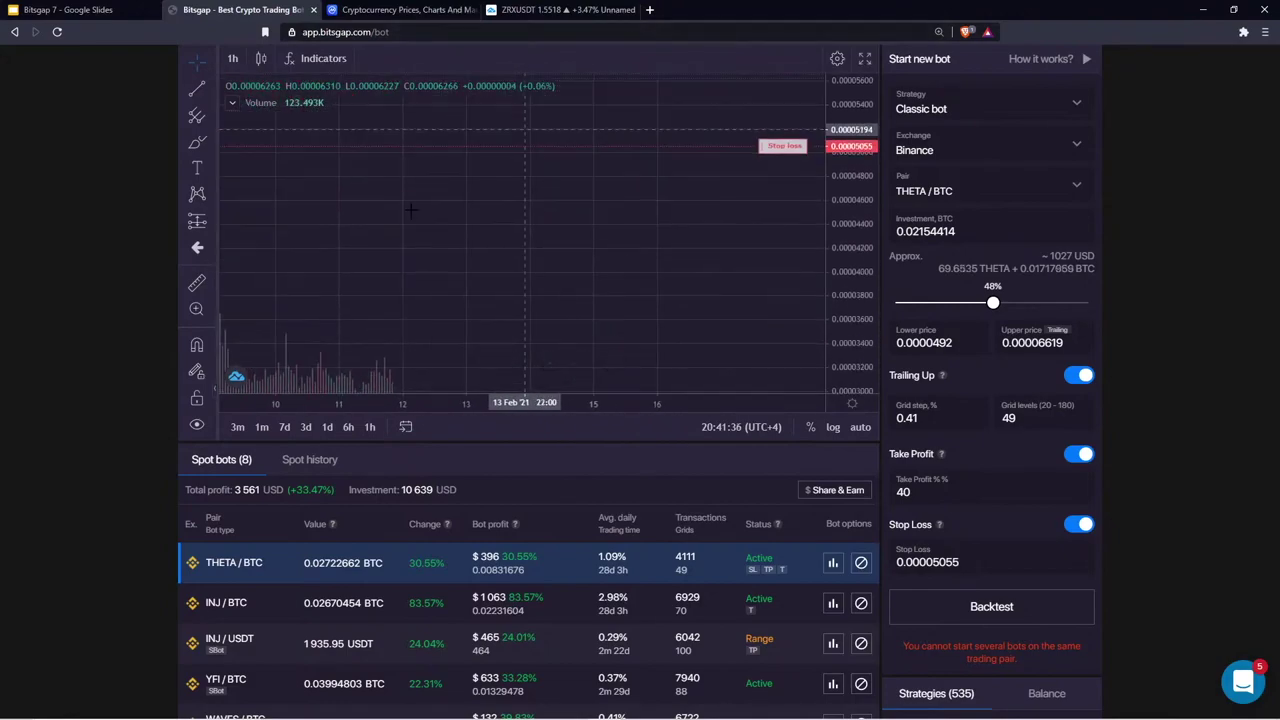
{"action": "left_click", "coordinate": [197, 142]}
{"action": "mouse_move", "coordinate": [302, 268]}
{"action": "left_mouse_down"}
{"action": "mouse_move", "coordinate": [430, 240]}
{"action": "mouse_move", "coordinate": [465, 263]}
{"action": "mouse_move", "coordinate": [456, 272]}
{"action": "mouse_move", "coordinate": [514, 339]}
{"action": "mouse_move", "coordinate": [510, 322]}
{"action": "mouse_move", "coordinate": [496, 339]}
{"action": "left_mouse_up"}
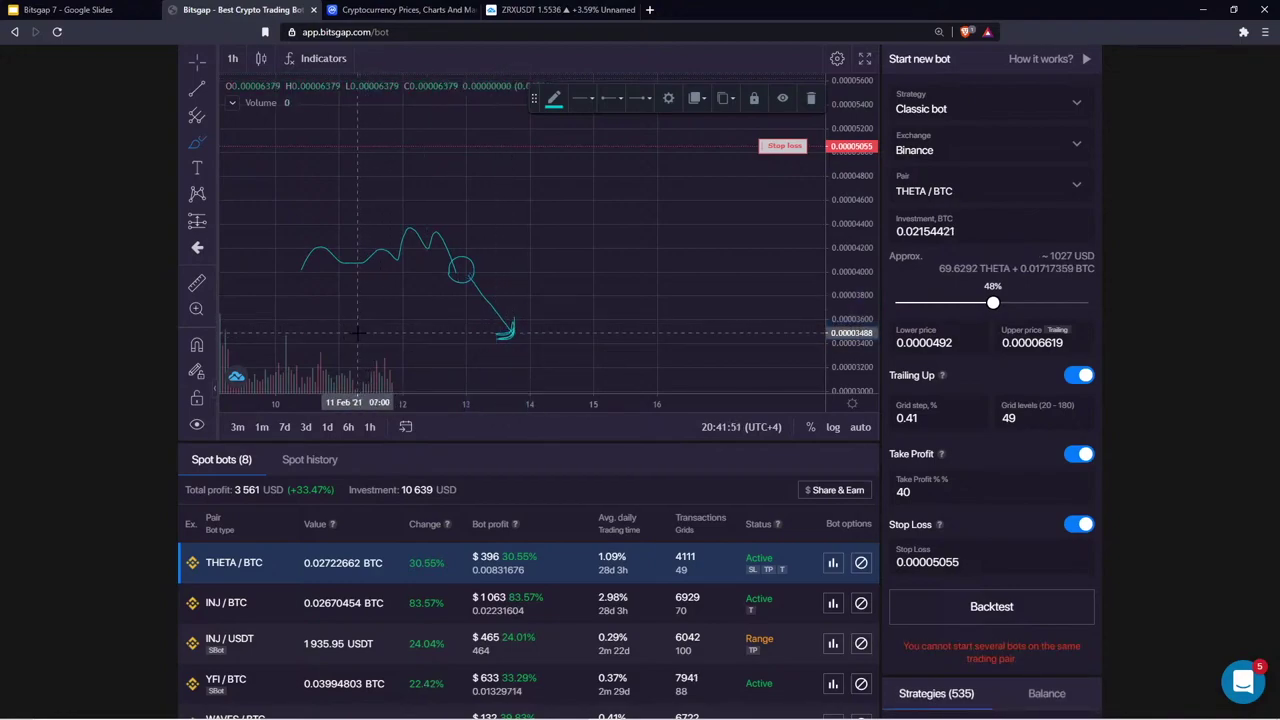
Write -7 beside the falling path, and try a long rising arrow from its low, deleting that arrow again
{"action": "left_click_drag", "start_coordinate": [360, 333], "coordinate": [410, 330]}
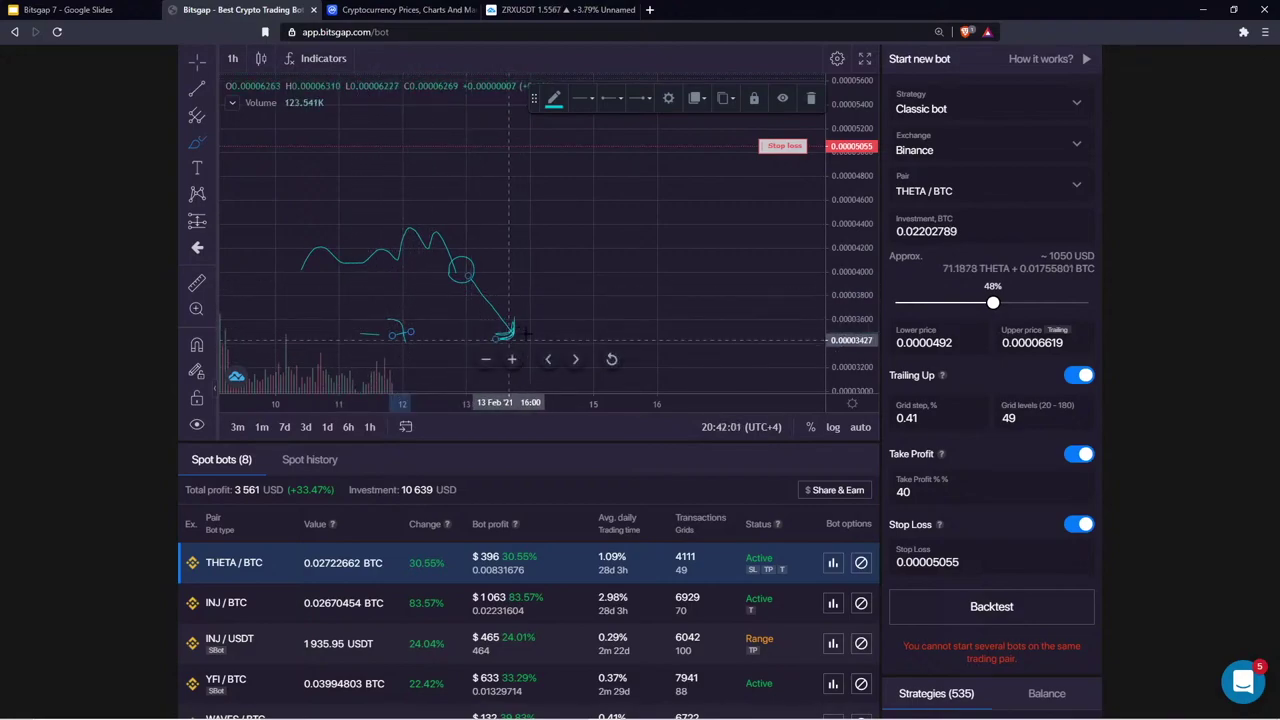
{"action": "left_click_drag", "start_coordinate": [537, 333], "coordinate": [712, 156]}
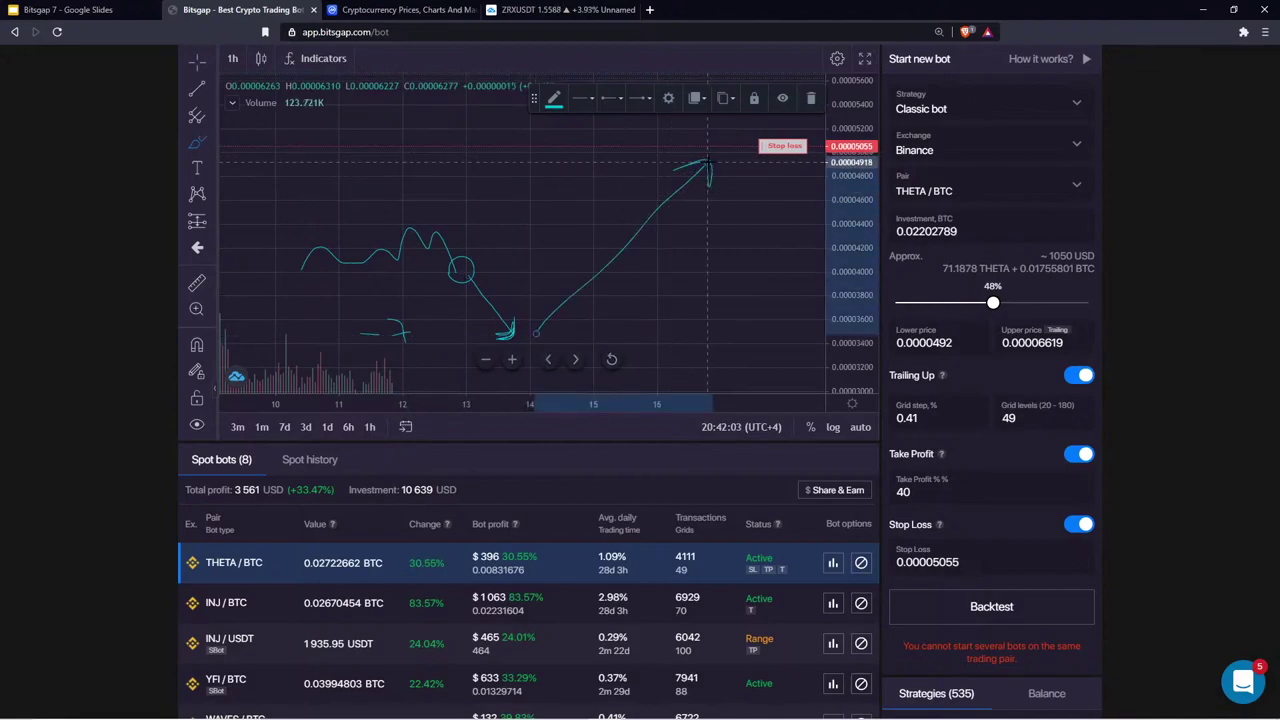
{"action": "left_click", "coordinate": [809, 100]}
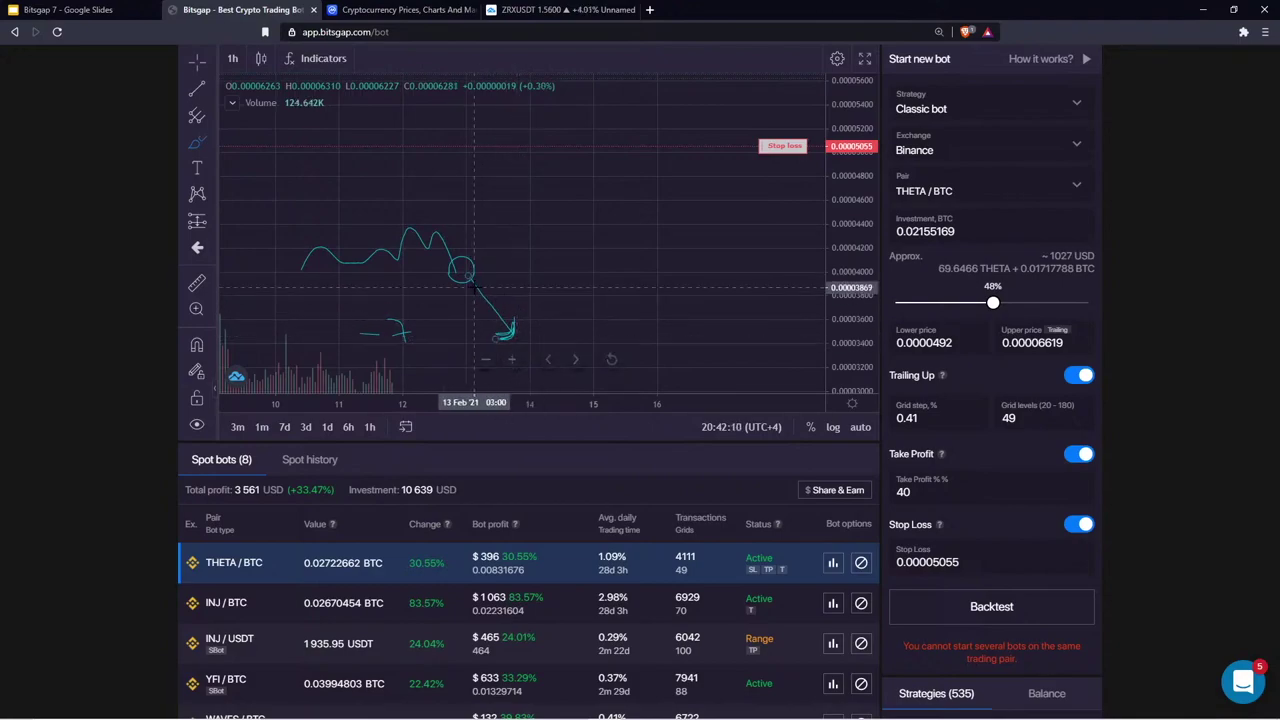
Brush a short rebound arrow from the path's low, label it 0%, and add a second falling arrow from its peak
{"action": "left_click_drag", "start_coordinate": [515, 330], "coordinate": [551, 288]}
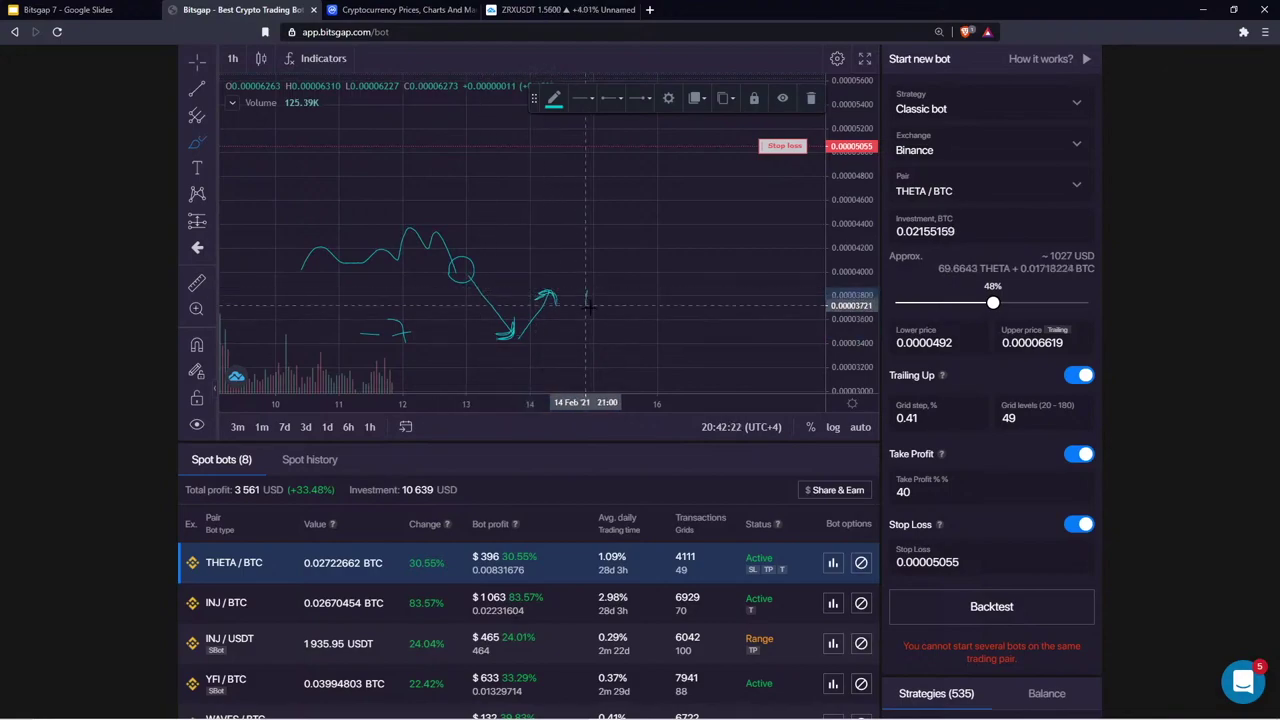
{"action": "mouse_move", "coordinate": [588, 305]}
{"action": "left_mouse_down"}
{"action": "mouse_move", "coordinate": [602, 290]}
{"action": "mouse_move", "coordinate": [590, 302]}
{"action": "left_mouse_up"}
{"action": "mouse_move", "coordinate": [635, 263]}
{"action": "left_mouse_down"}
{"action": "mouse_move", "coordinate": [620, 316]}
{"action": "mouse_move", "coordinate": [623, 300]}
{"action": "left_mouse_up"}
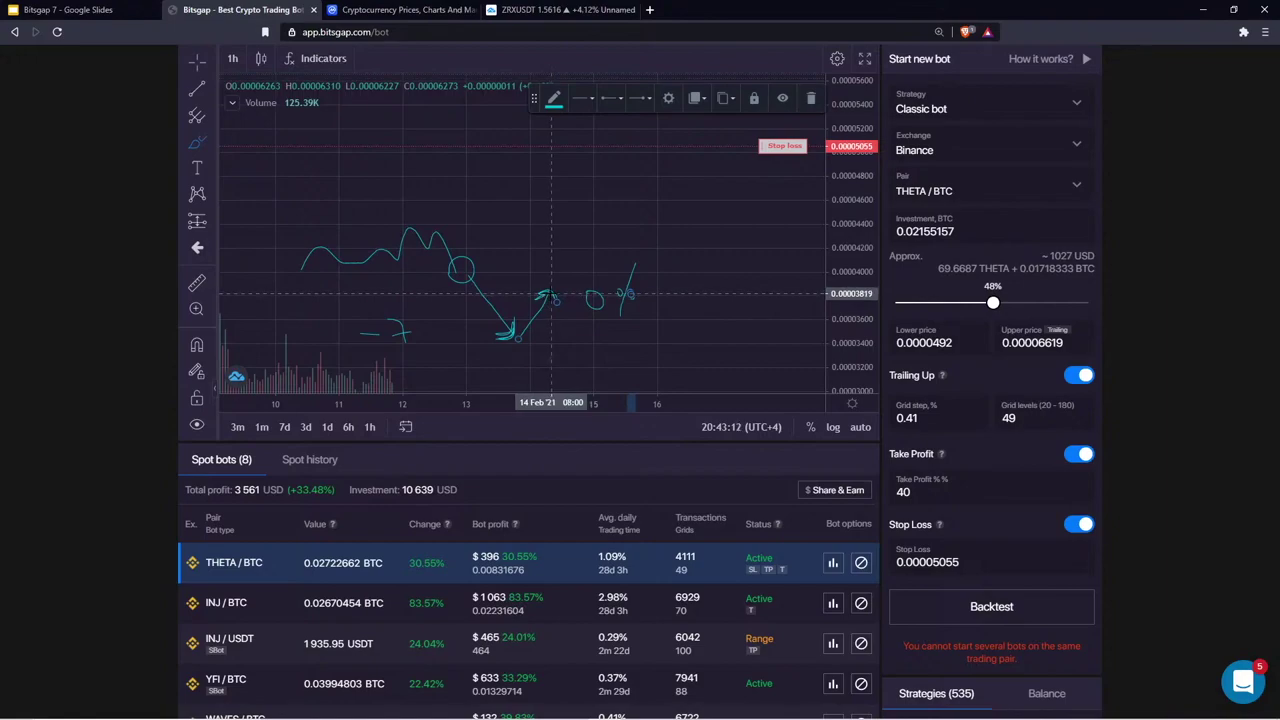
{"action": "mouse_move", "coordinate": [544, 296]}
{"action": "left_mouse_down"}
{"action": "mouse_move", "coordinate": [606, 376]}
{"action": "mouse_move", "coordinate": [616, 366]}
{"action": "left_mouse_up"}
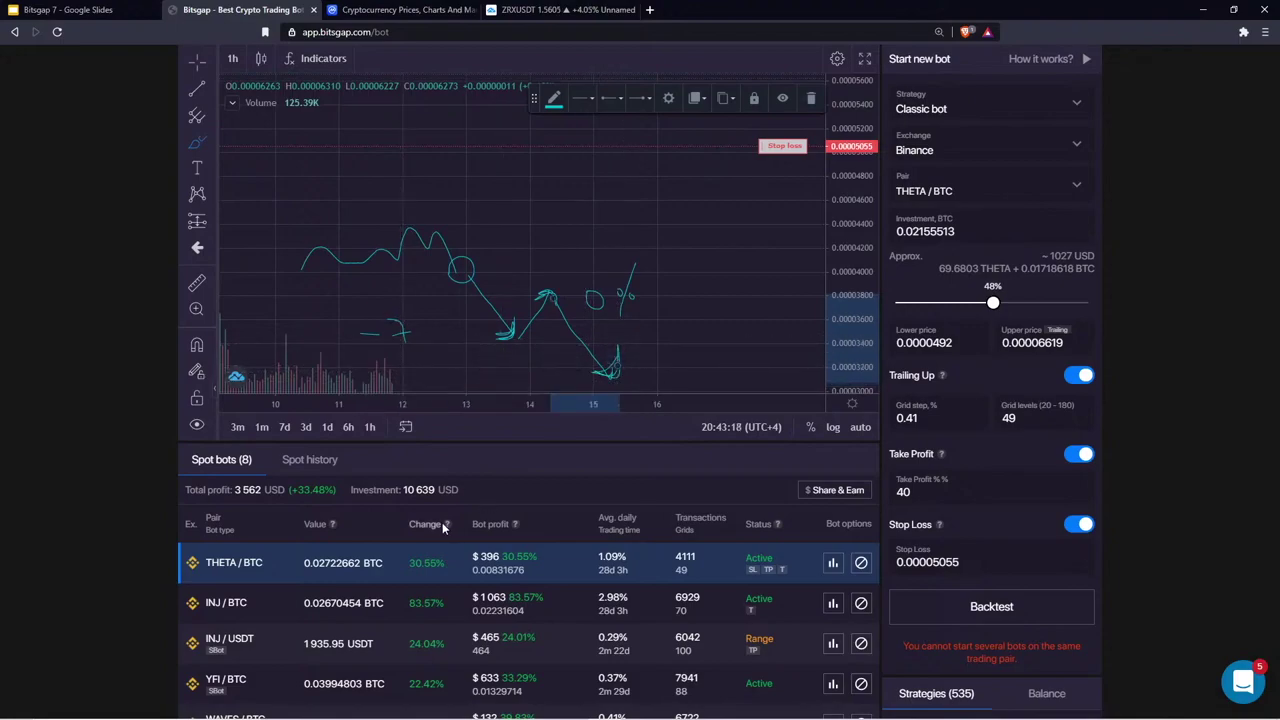
Remove all freehand drawings from the THETA / BTC chart
{"action": "left_click", "coordinate": [810, 98]}
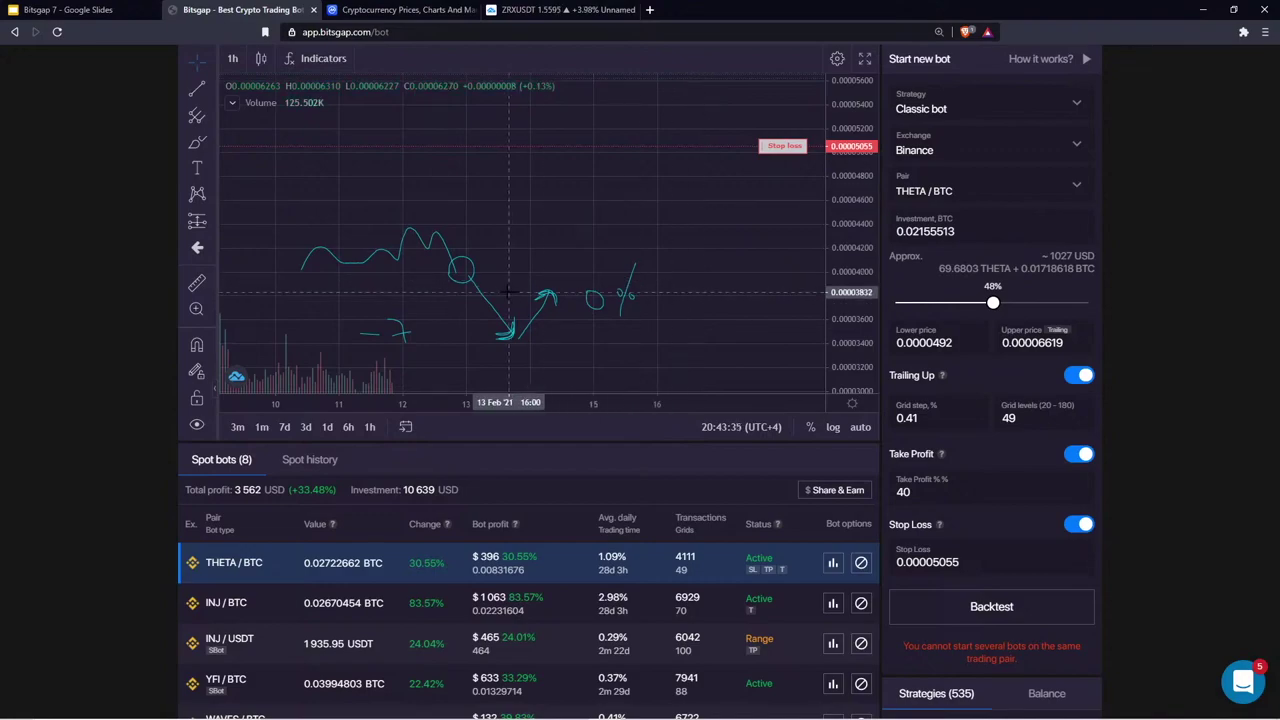
{"action": "mouse_move", "coordinate": [500, 290]}
{"action": "left_mouse_down"}
{"action": "mouse_move", "coordinate": [520, 280]}
{"action": "mouse_move", "coordinate": [497, 289]}
{"action": "left_mouse_up"}
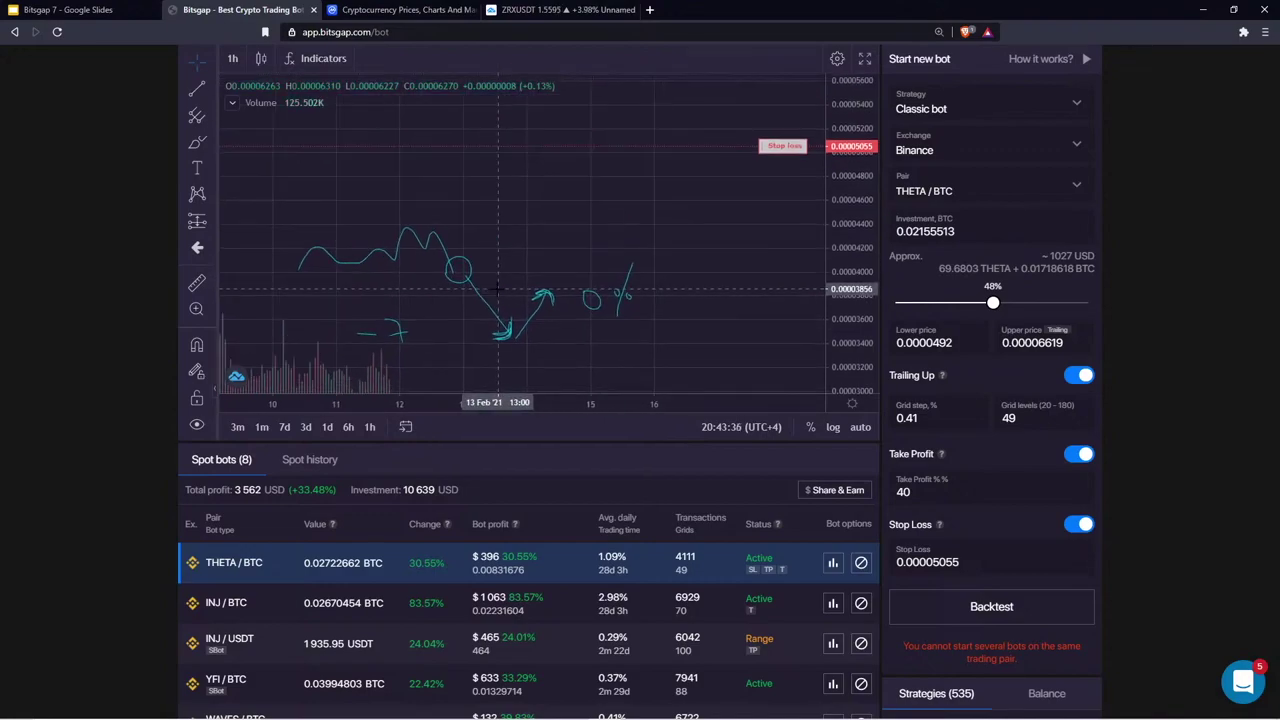
{"action": "left_click", "coordinate": [626, 291]}
{"action": "left_click", "coordinate": [810, 97]}
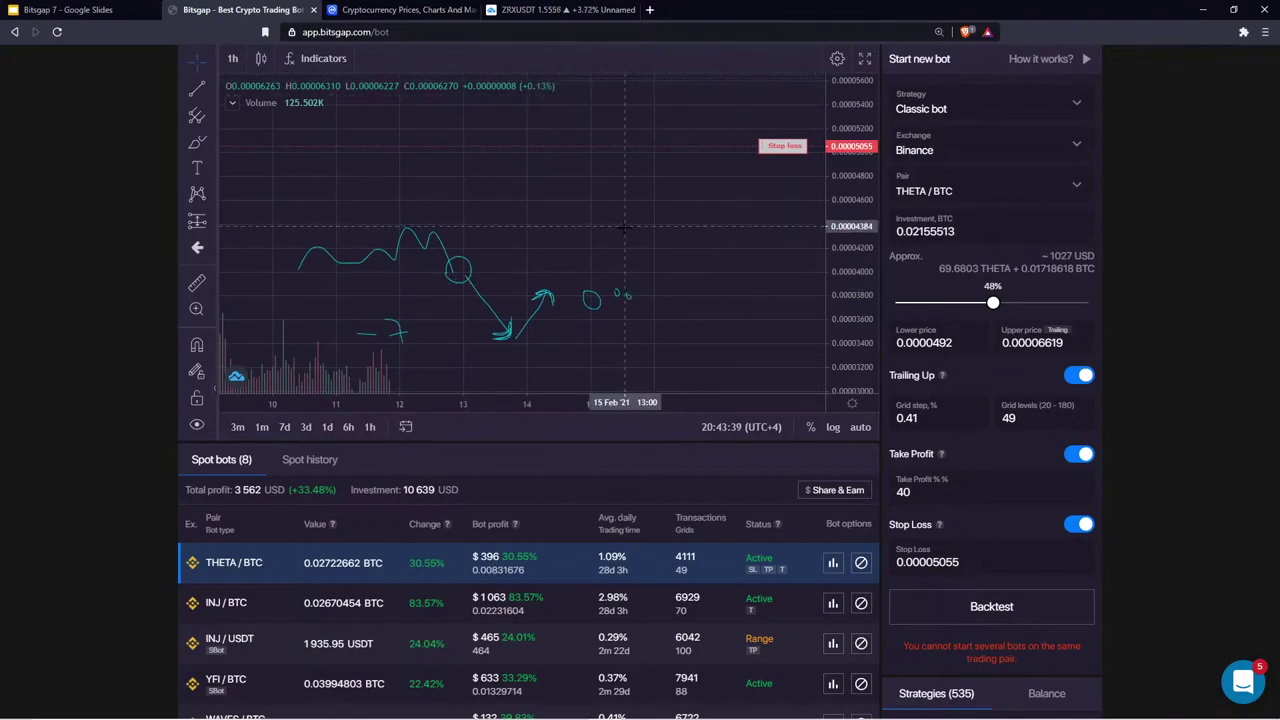
{"action": "right_click", "coordinate": [500, 202]}
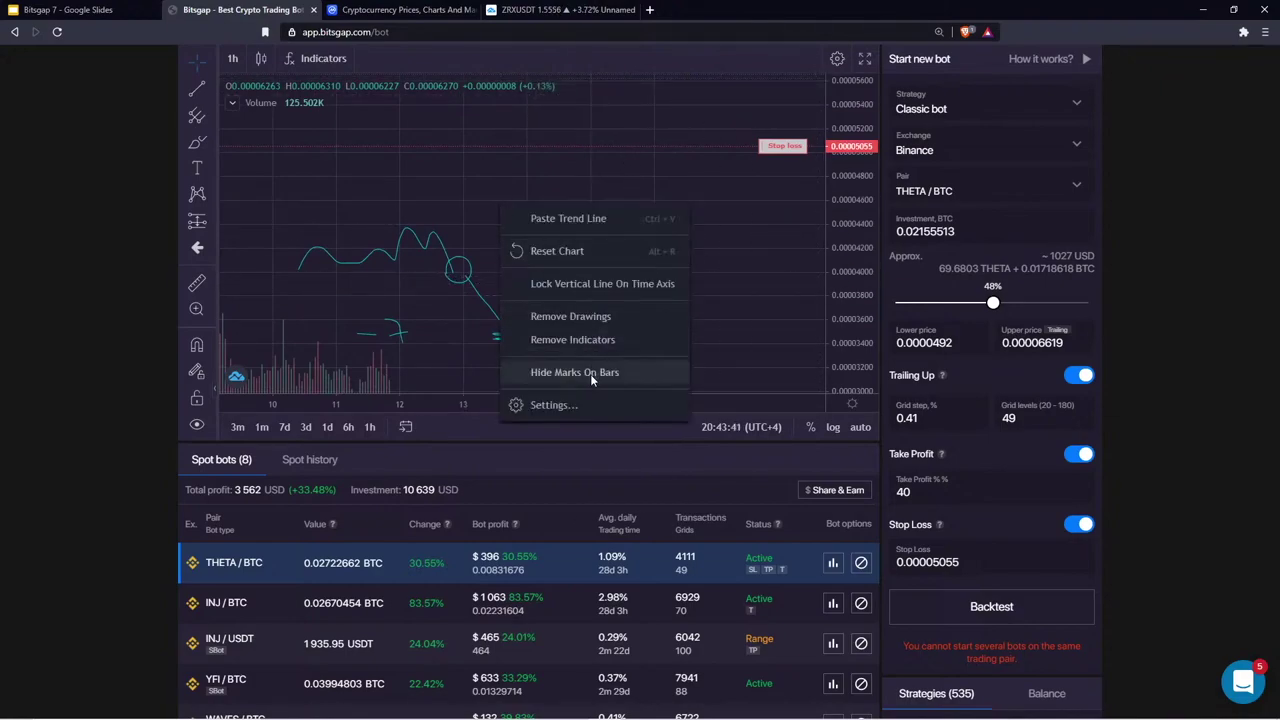
{"action": "left_click", "coordinate": [590, 320]}
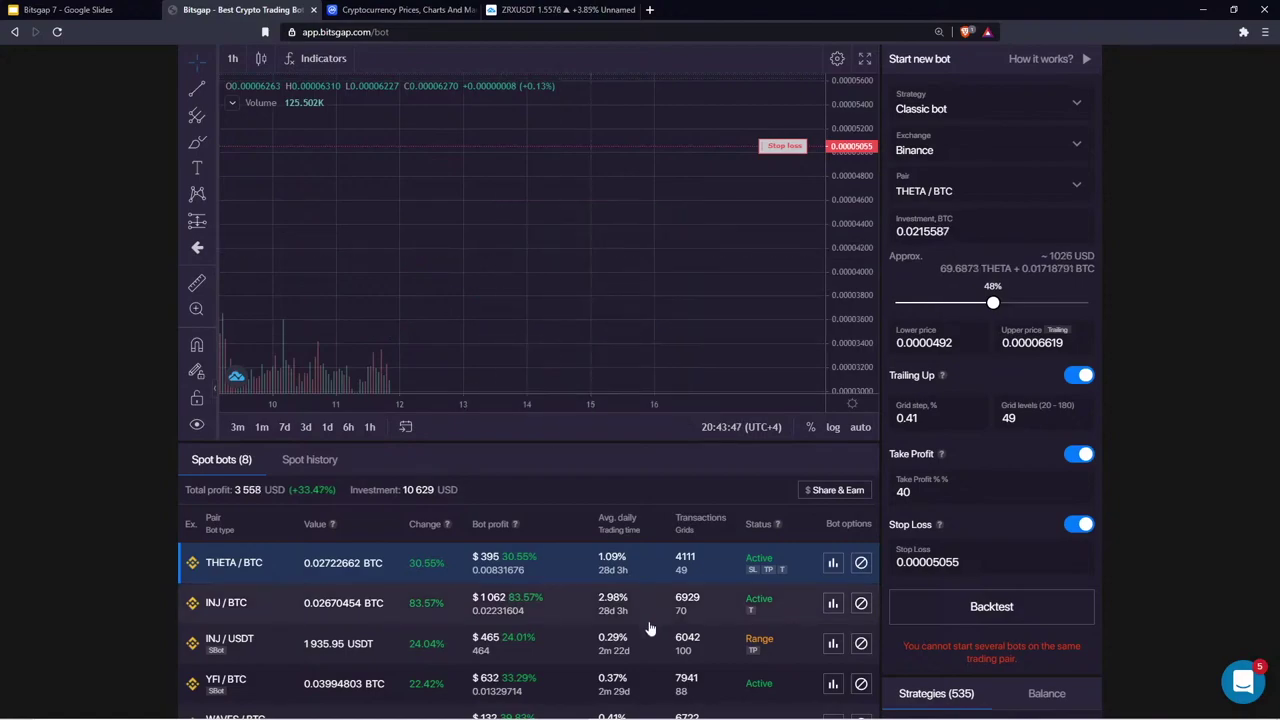
Brush a circle above the recent THETA / BTC candles, at about 0.0000755 near 15 February on the price chart
{"action": "scroll", "coordinate": [650, 628], "scroll_direction": "down", "scroll_amount": 1}
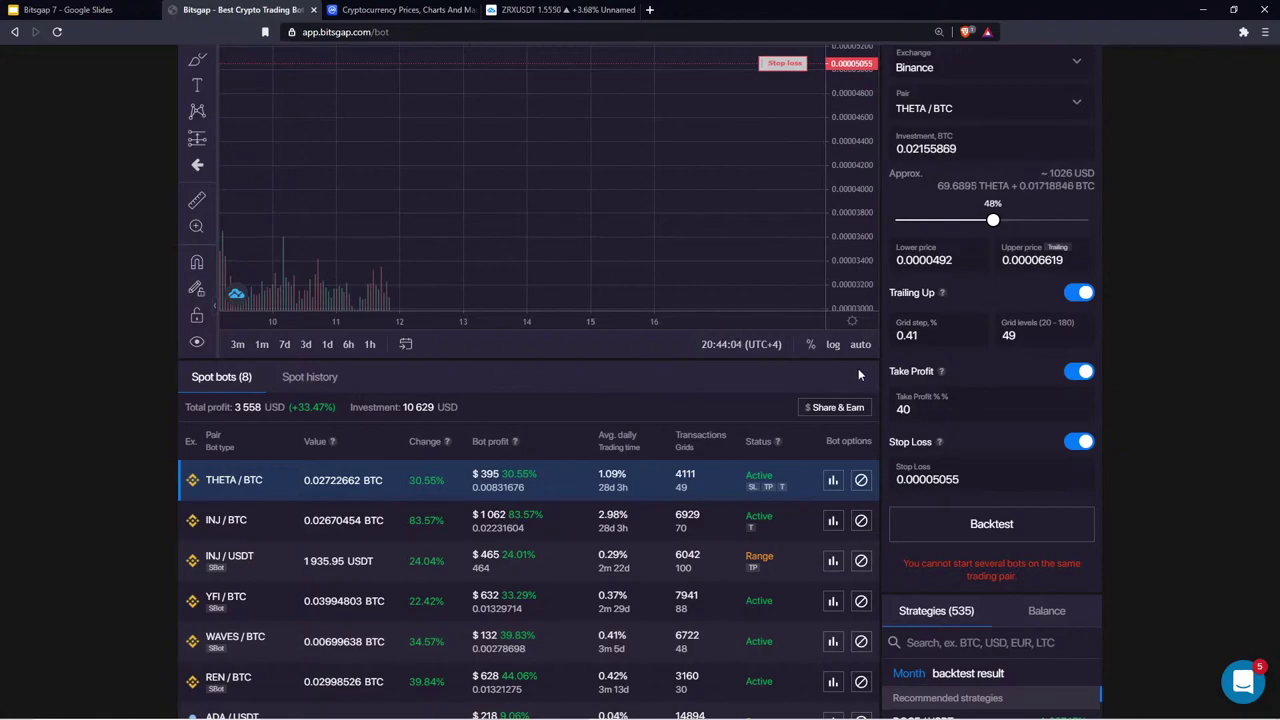
{"action": "scroll", "coordinate": [760, 385], "scroll_direction": "up", "scroll_amount": 1}
{"action": "scroll", "coordinate": [742, 385], "scroll_direction": "up", "scroll_amount": 1}
{"action": "scroll", "coordinate": [556, 122], "scroll_direction": "down", "scroll_amount": 3}
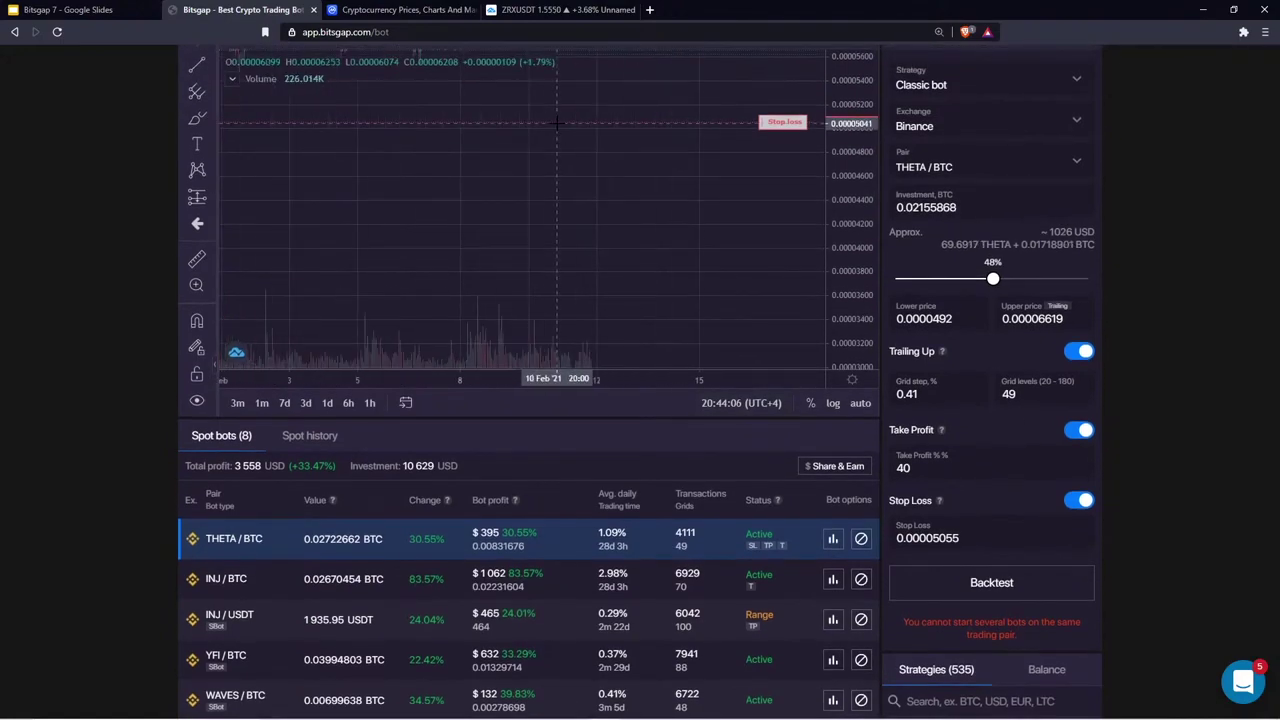
{"action": "scroll", "coordinate": [556, 122], "scroll_direction": "down", "scroll_amount": 1}
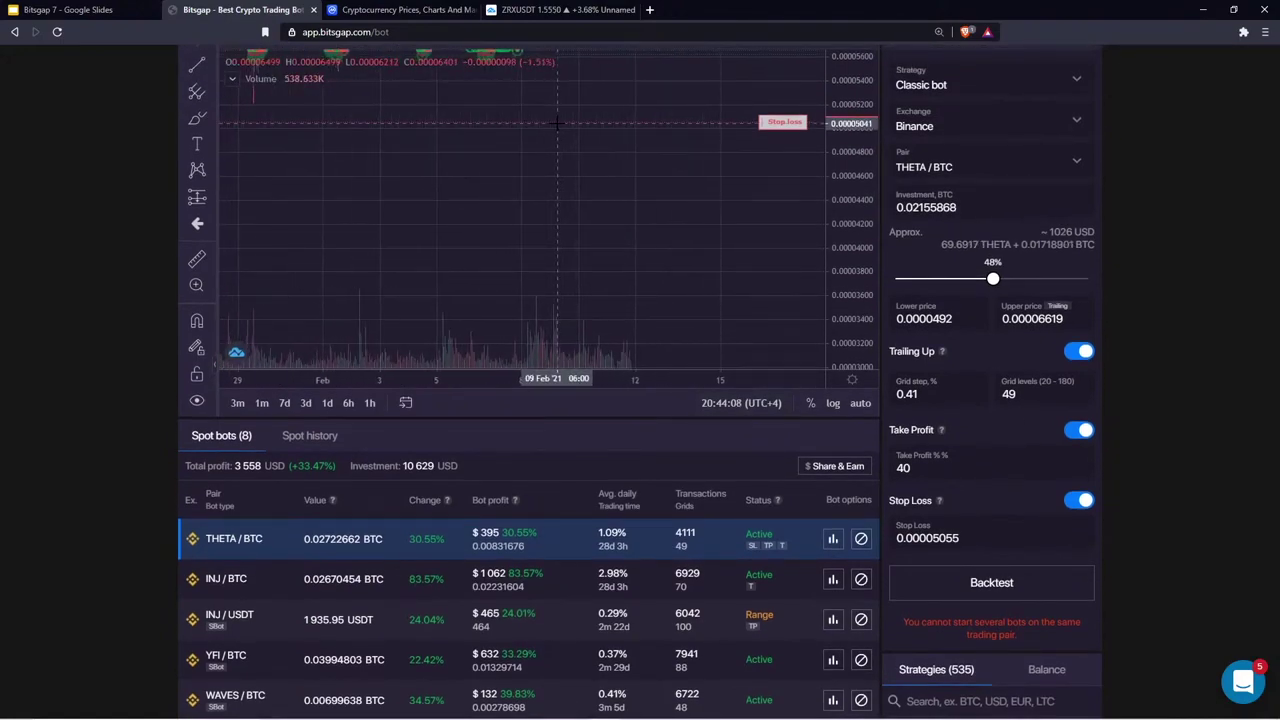
{"action": "scroll", "coordinate": [556, 122], "scroll_direction": "down", "scroll_amount": 2}
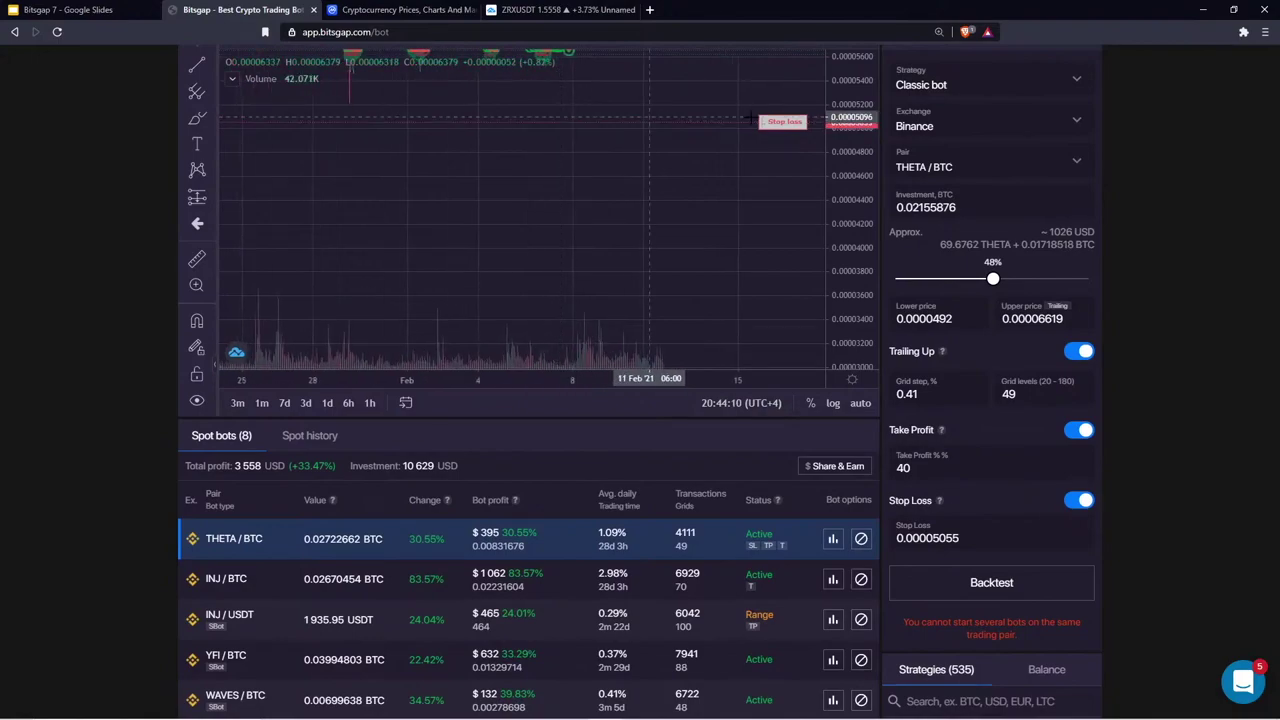
{"action": "left_click_drag", "start_coordinate": [727, 125], "coordinate": [659, 289]}
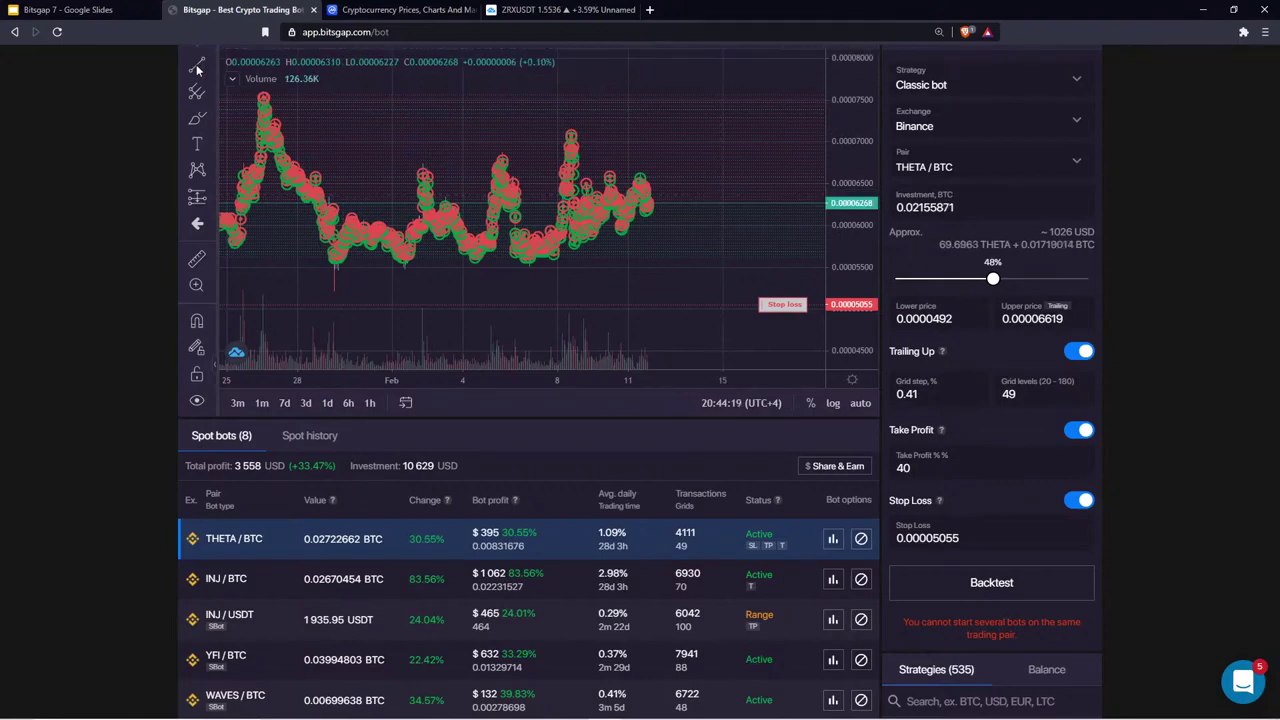
{"action": "scroll", "coordinate": [691, 426], "scroll_direction": "up", "scroll_amount": 1}
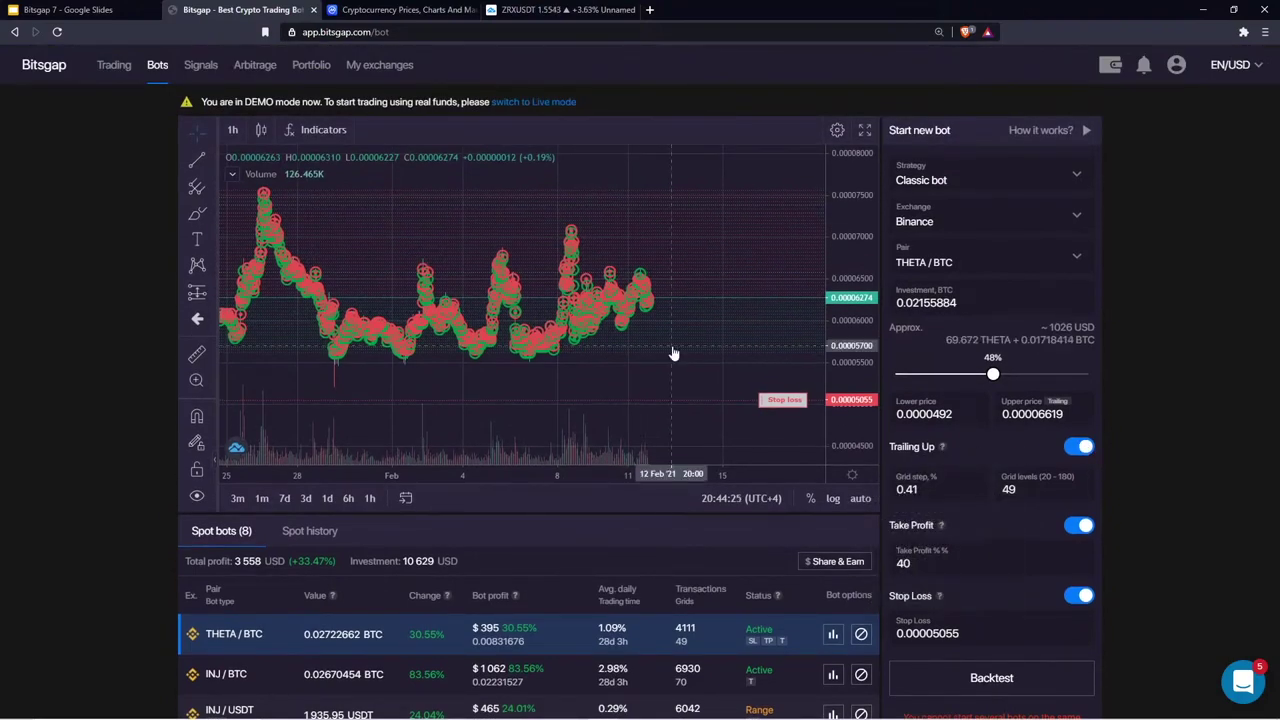
{"action": "left_click_drag", "start_coordinate": [655, 184], "coordinate": [548, 194]}
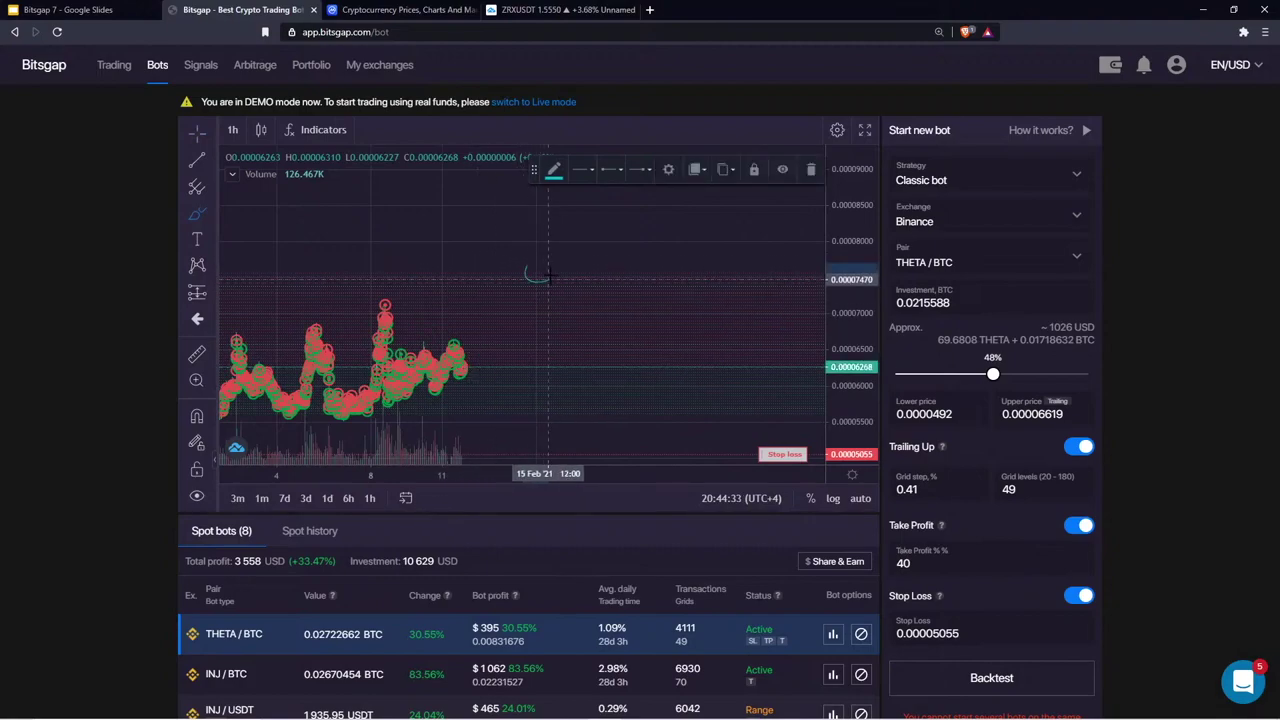
{"action": "left_click_drag", "start_coordinate": [530, 266], "coordinate": [539, 268]}
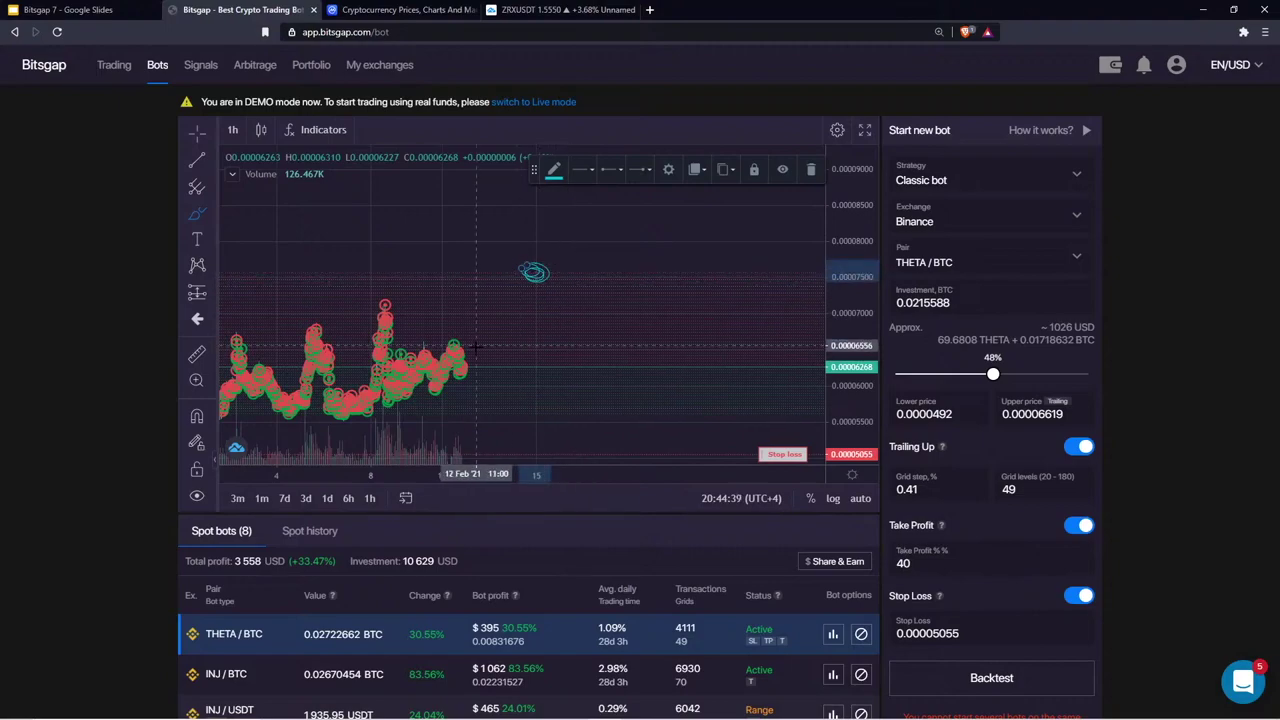
Brush a wavy rising arrow from the latest THETA / BTC candles, at about 0.0000620, up to about 0.0000865
{"action": "mouse_move", "coordinate": [479, 370]}
{"action": "left_mouse_down"}
{"action": "mouse_move", "coordinate": [586, 362]}
{"action": "mouse_move", "coordinate": [614, 337]}
{"action": "mouse_move", "coordinate": [683, 189]}
{"action": "mouse_move", "coordinate": [659, 209]}
{"action": "mouse_move", "coordinate": [677, 192]}
{"action": "mouse_move", "coordinate": [685, 224]}
{"action": "mouse_move", "coordinate": [652, 216]}
{"action": "left_mouse_up"}
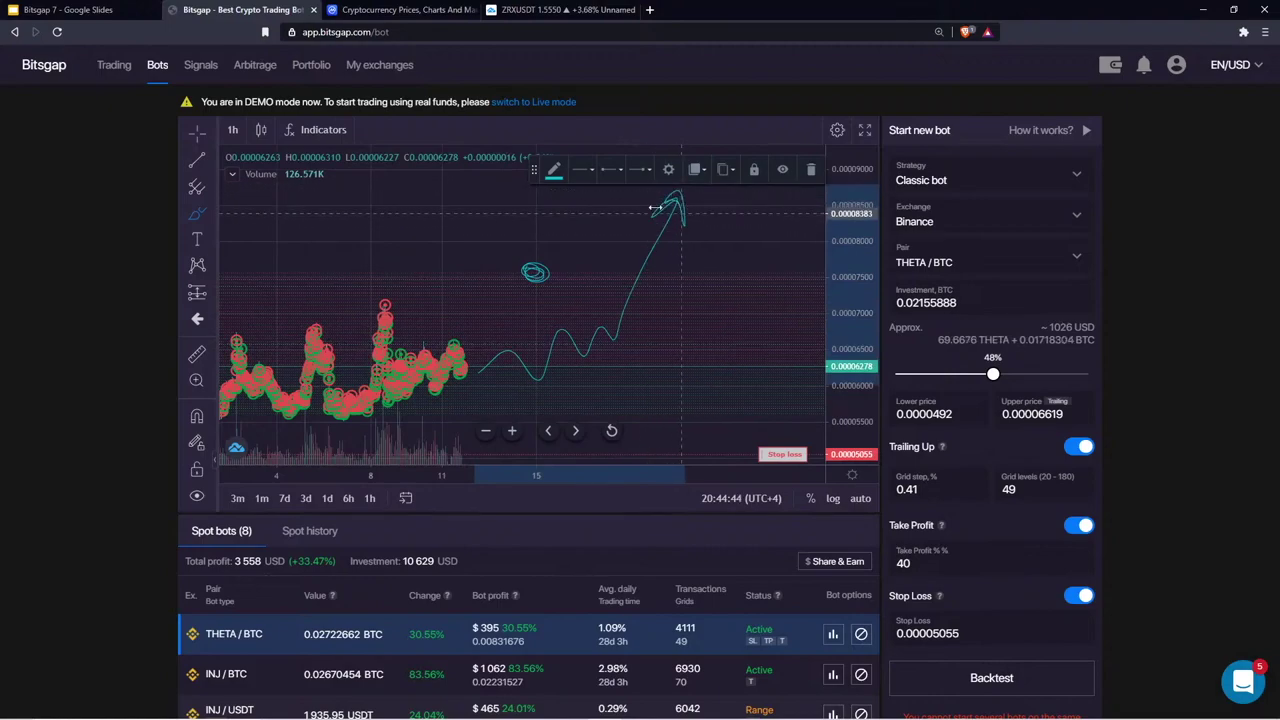
{"action": "left_click", "coordinate": [198, 134]}
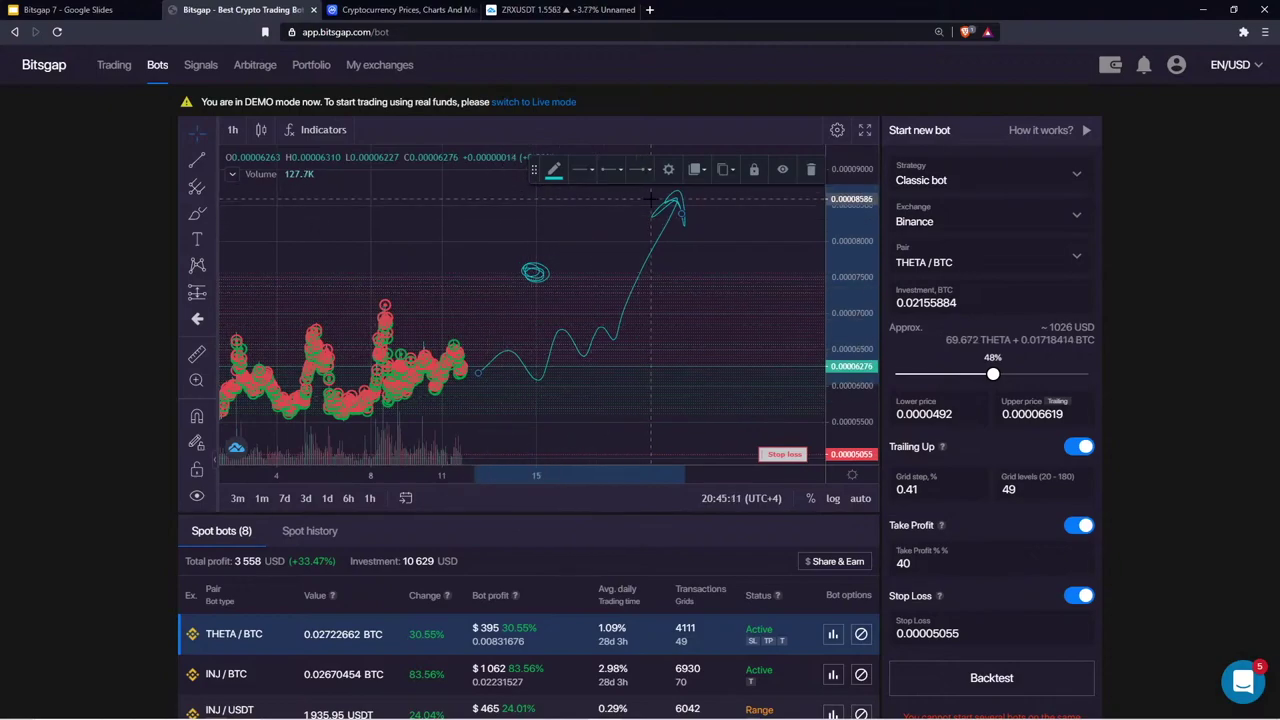
Switch to the Bitsgap 7 presentation in Google Slides and present it from slide 27, "1. Initial Trading Range"
{"action": "left_click", "coordinate": [104, 12]}
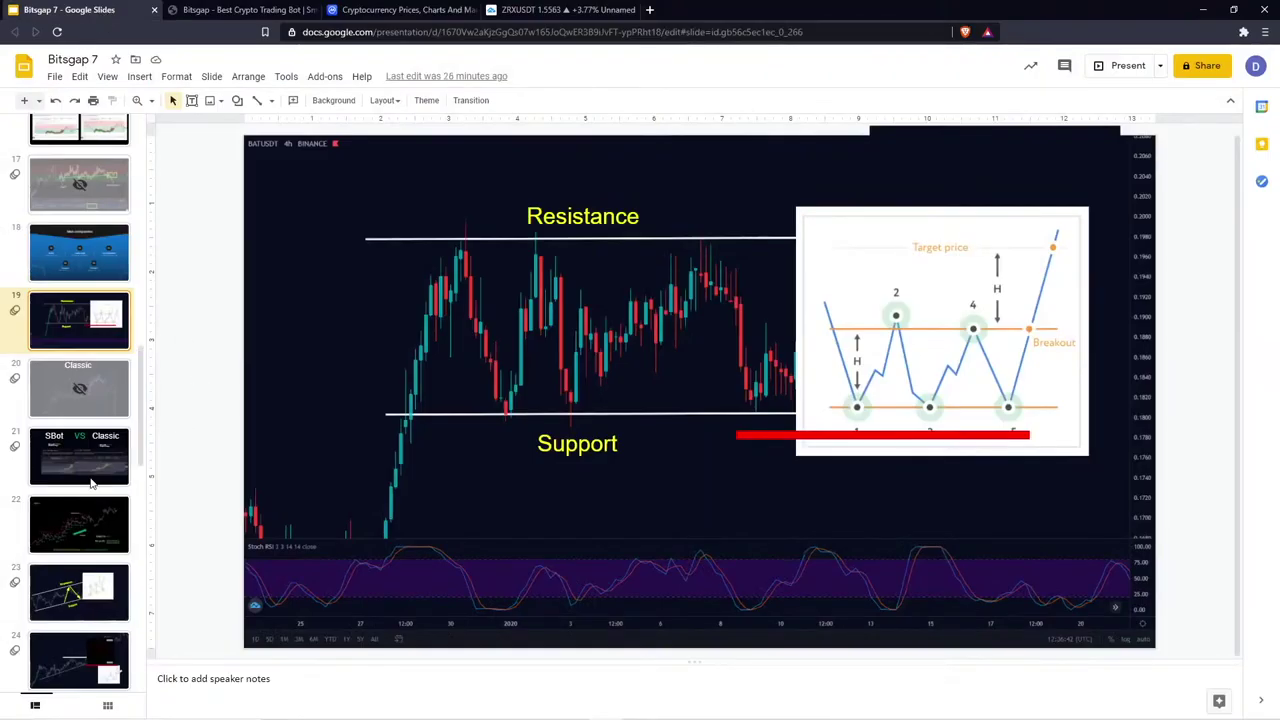
{"action": "scroll", "coordinate": [90, 483], "scroll_direction": "down", "scroll_amount": 10}
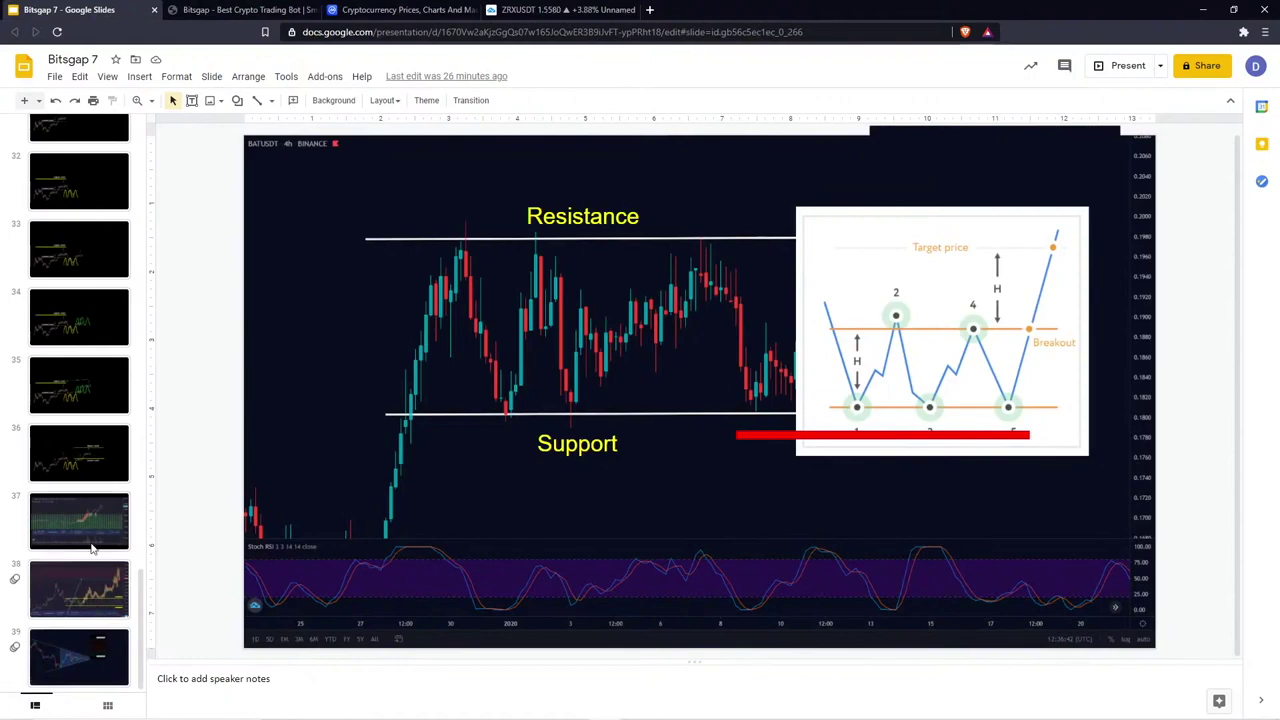
{"action": "scroll", "coordinate": [88, 220], "scroll_direction": "up", "scroll_amount": 5}
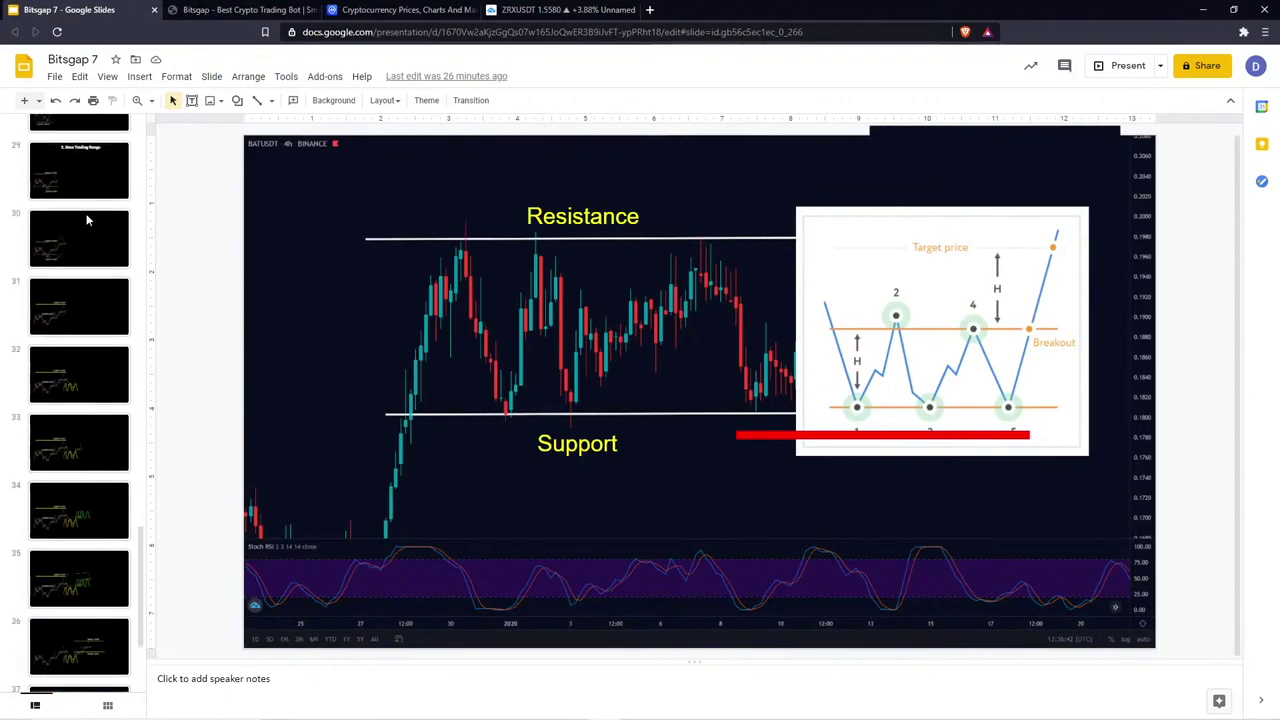
{"action": "left_click", "coordinate": [105, 350]}
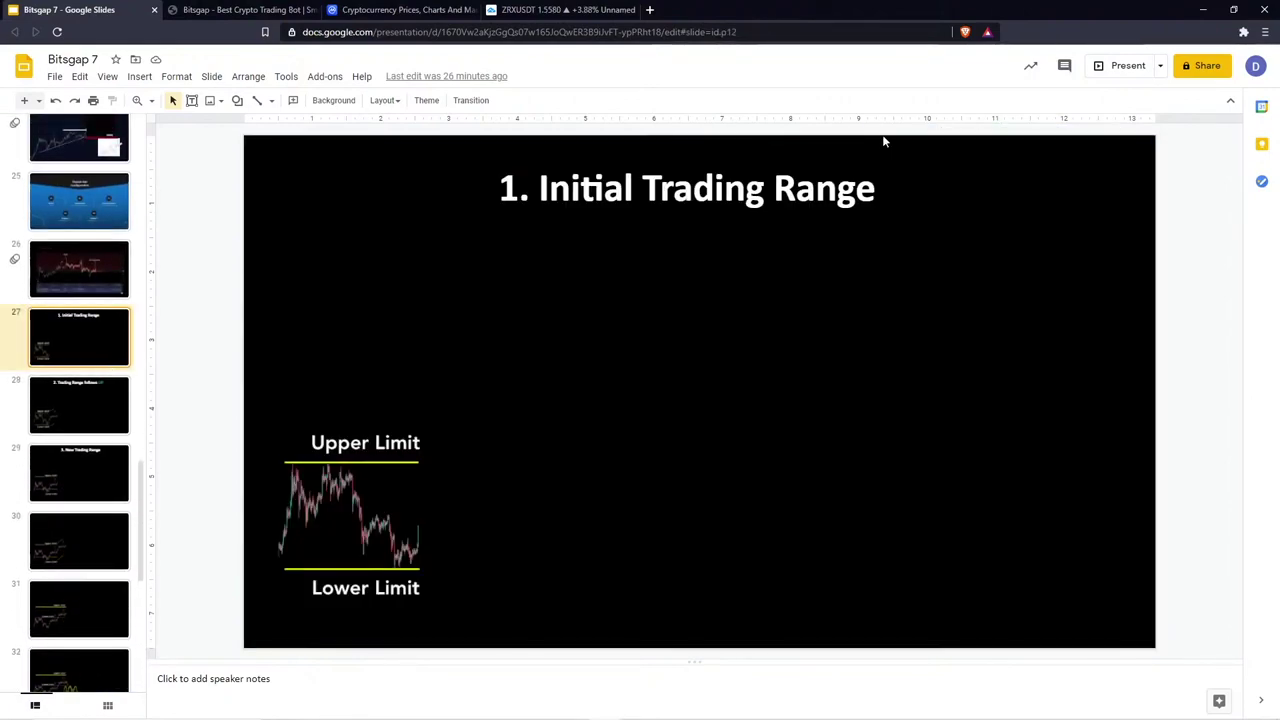
{"action": "left_click", "coordinate": [1127, 66]}
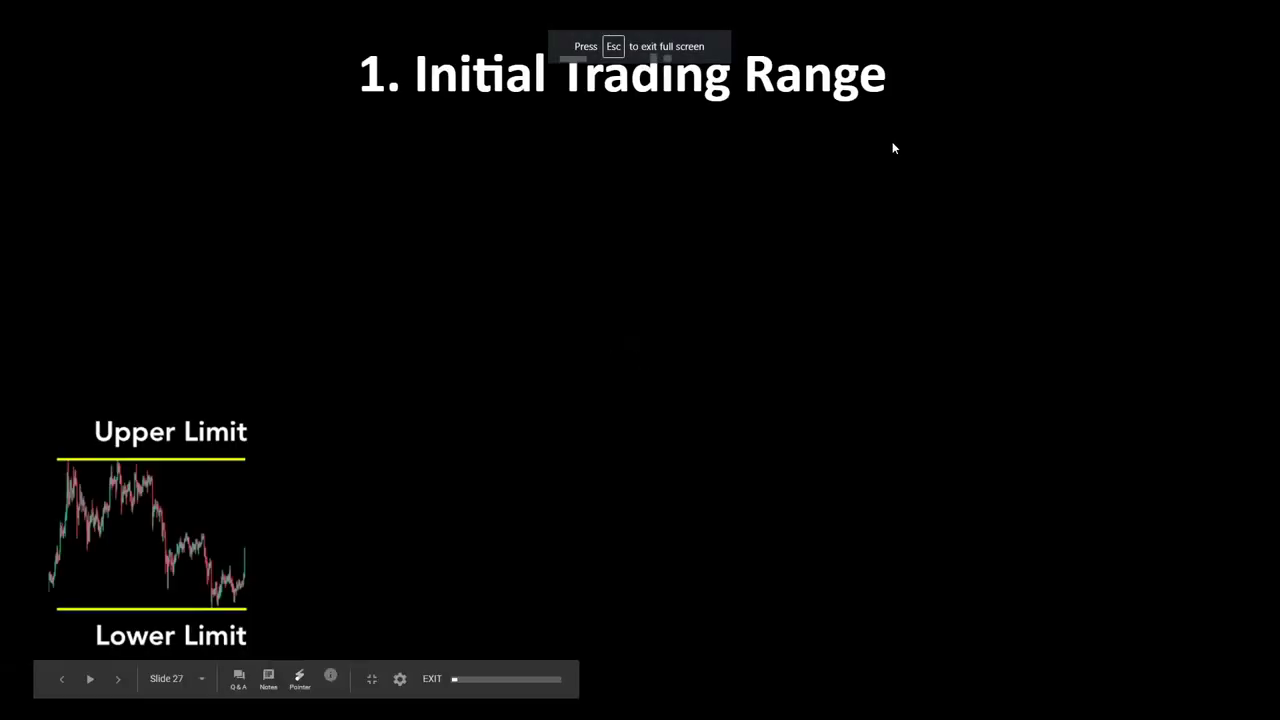
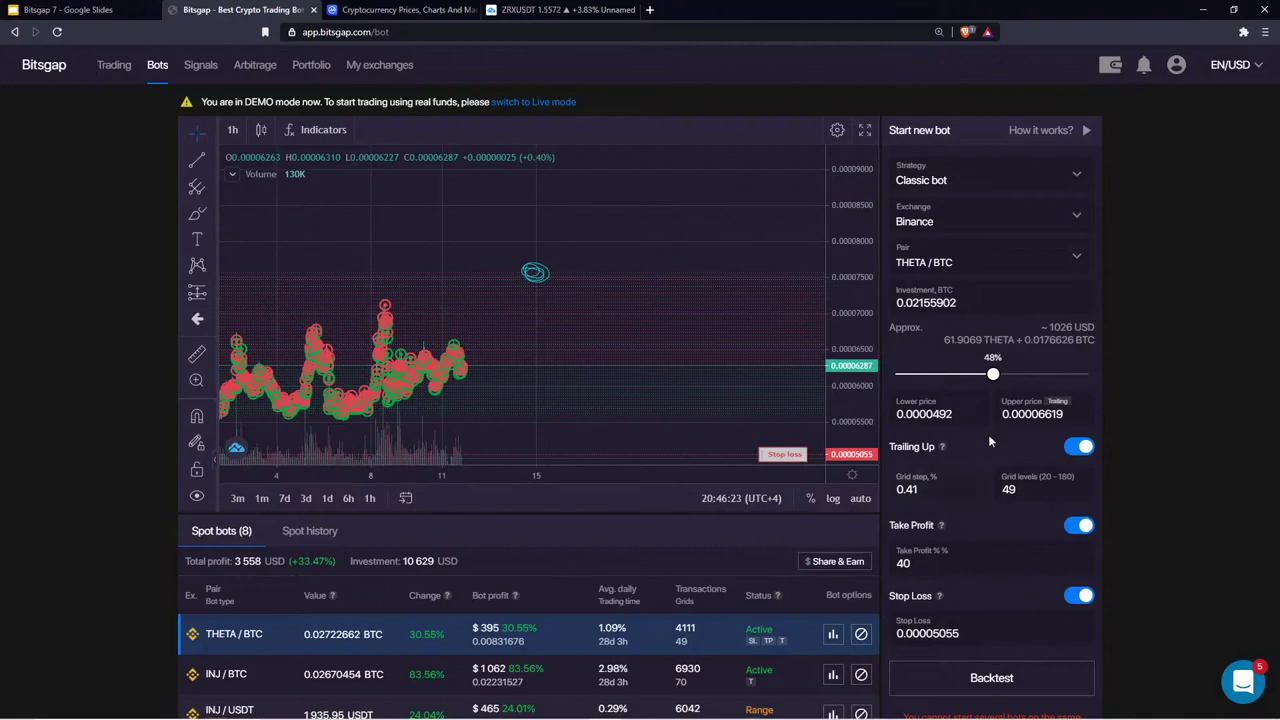
Delete the brushed circle from the THETA / BTC chart
{"action": "left_click", "coordinate": [539, 275]}
{"action": "left_click", "coordinate": [811, 172]}
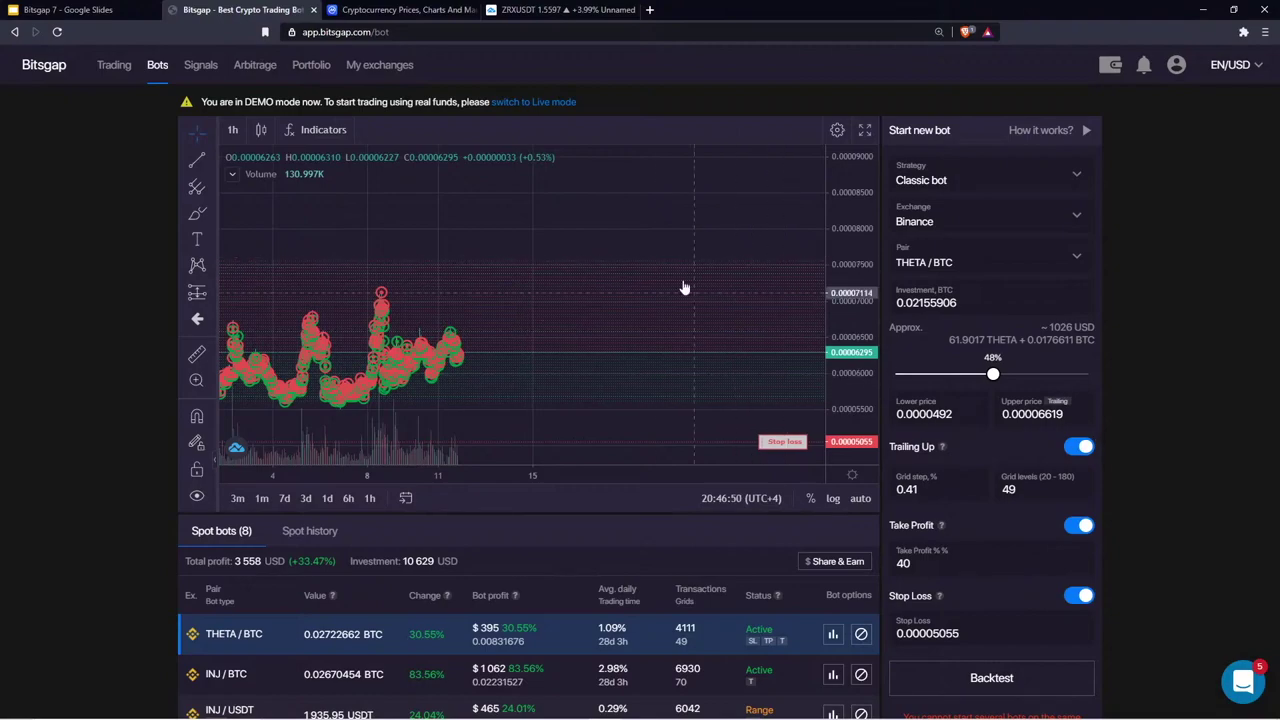
{"action": "left_click_drag", "start_coordinate": [594, 243], "coordinate": [507, 240]}
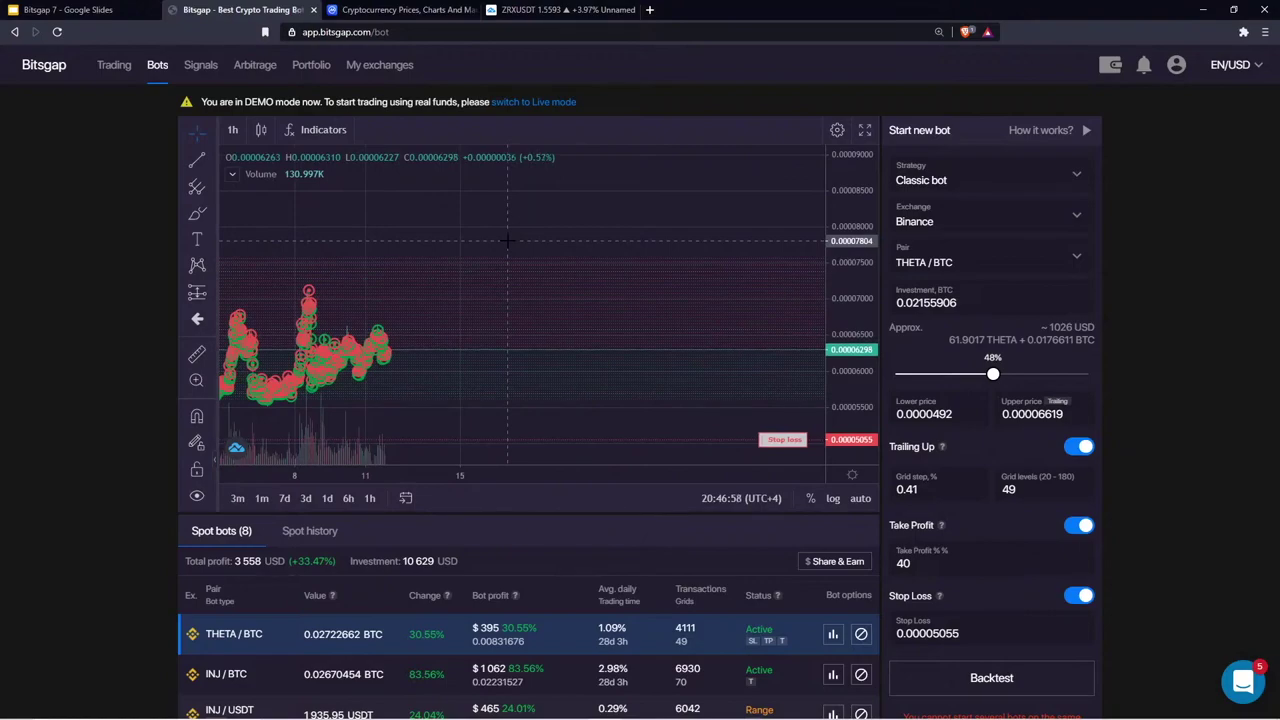
{"action": "left_click_drag", "start_coordinate": [430, 228], "coordinate": [526, 220]}
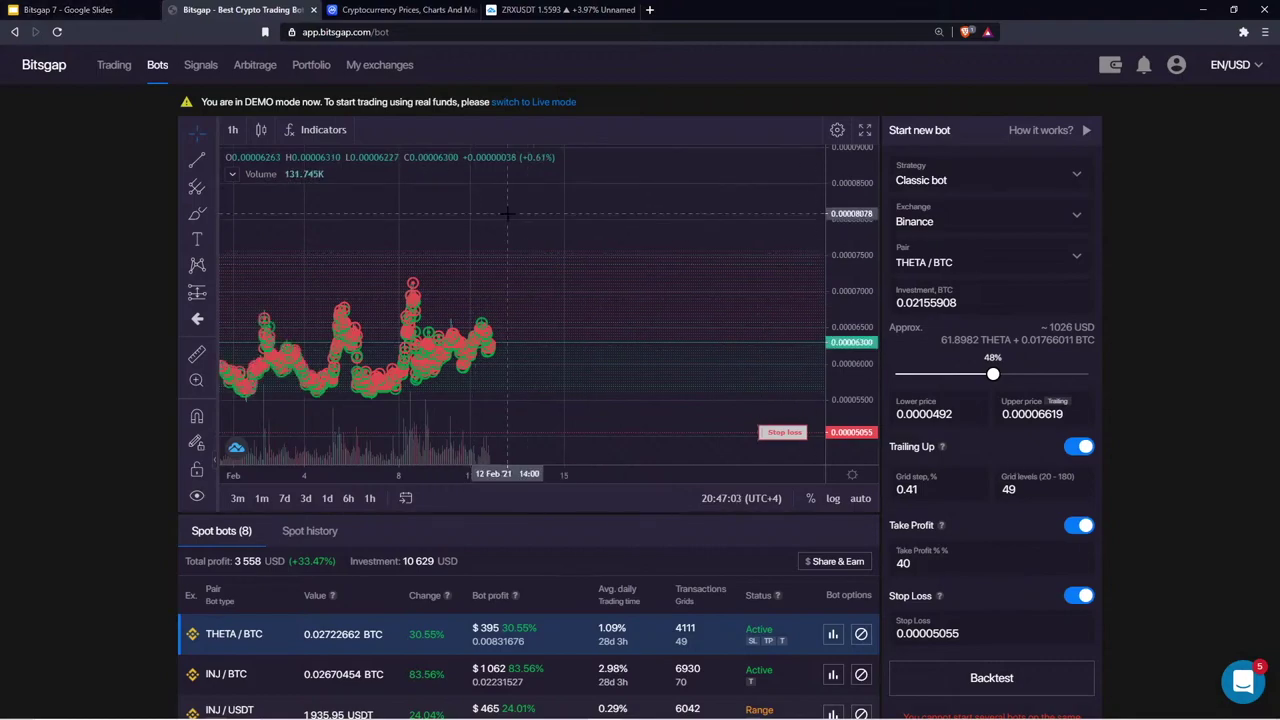
Glance at the trading range slides, return to Bitsgap, and show the INJ / USDT bot on the price chart
{"action": "left_click", "coordinate": [62, 9]}
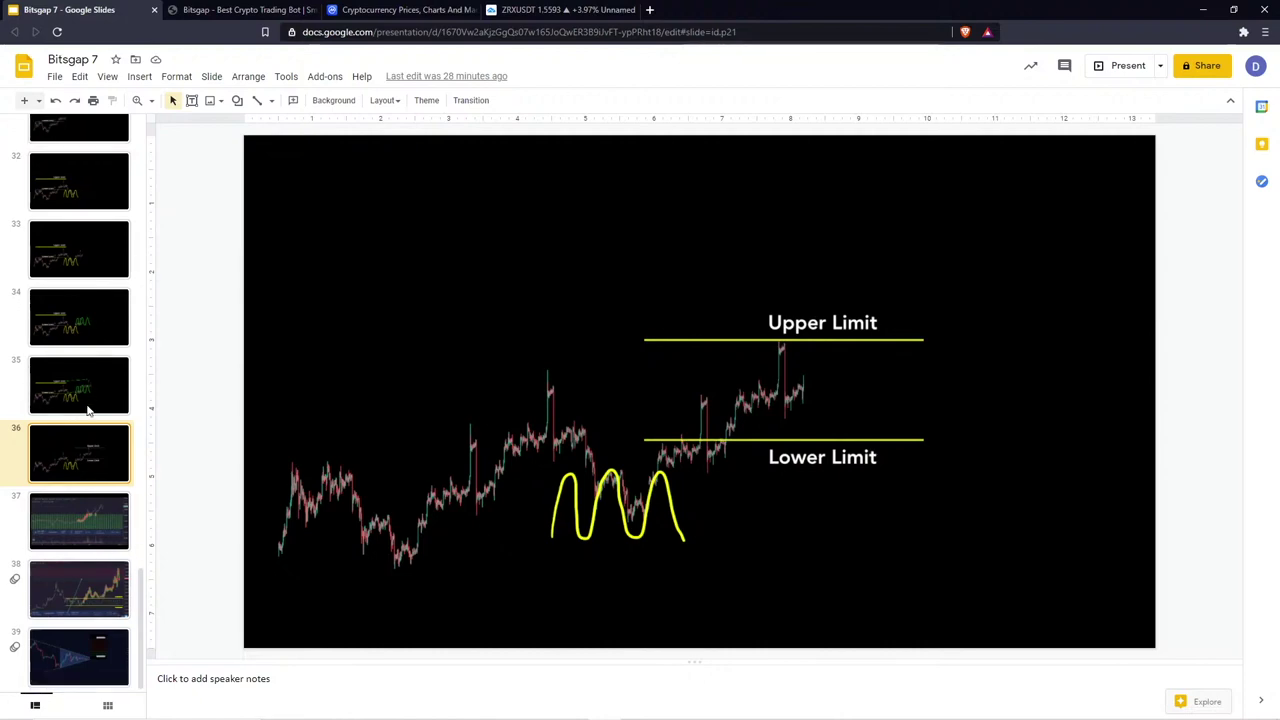
{"action": "left_click", "coordinate": [250, 10]}
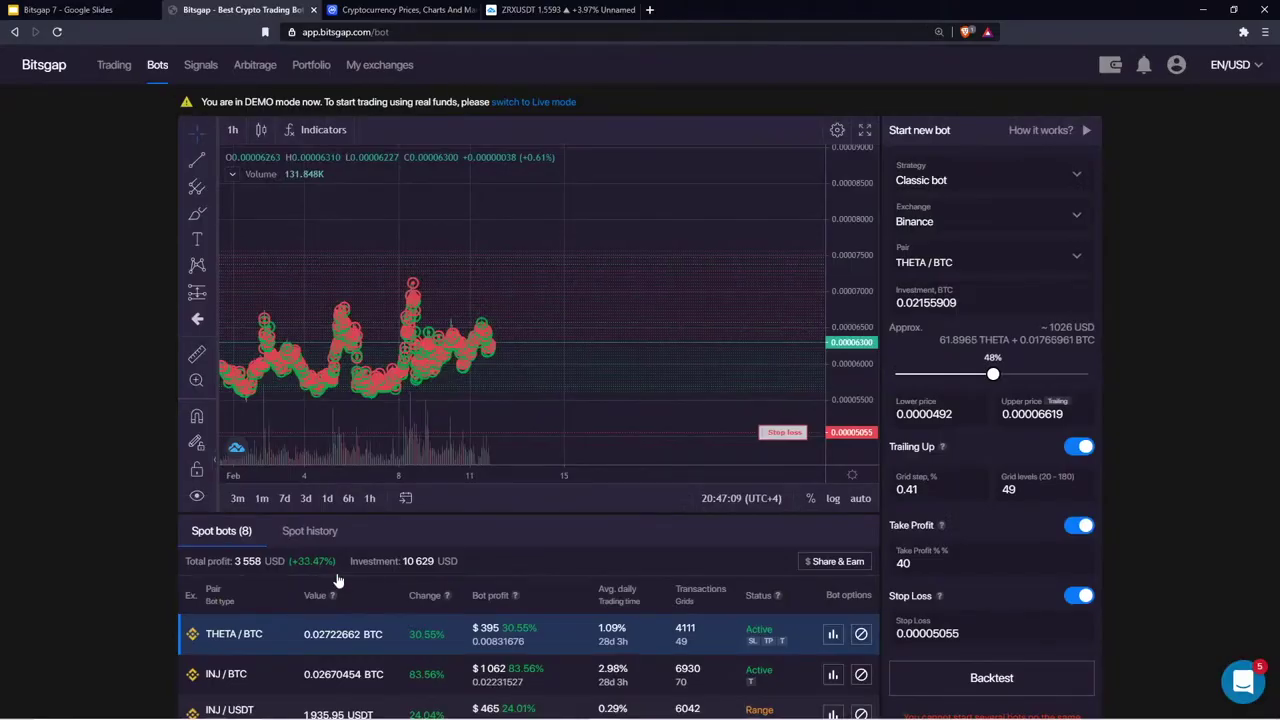
{"action": "scroll", "coordinate": [578, 585], "scroll_direction": "down", "scroll_amount": 4}
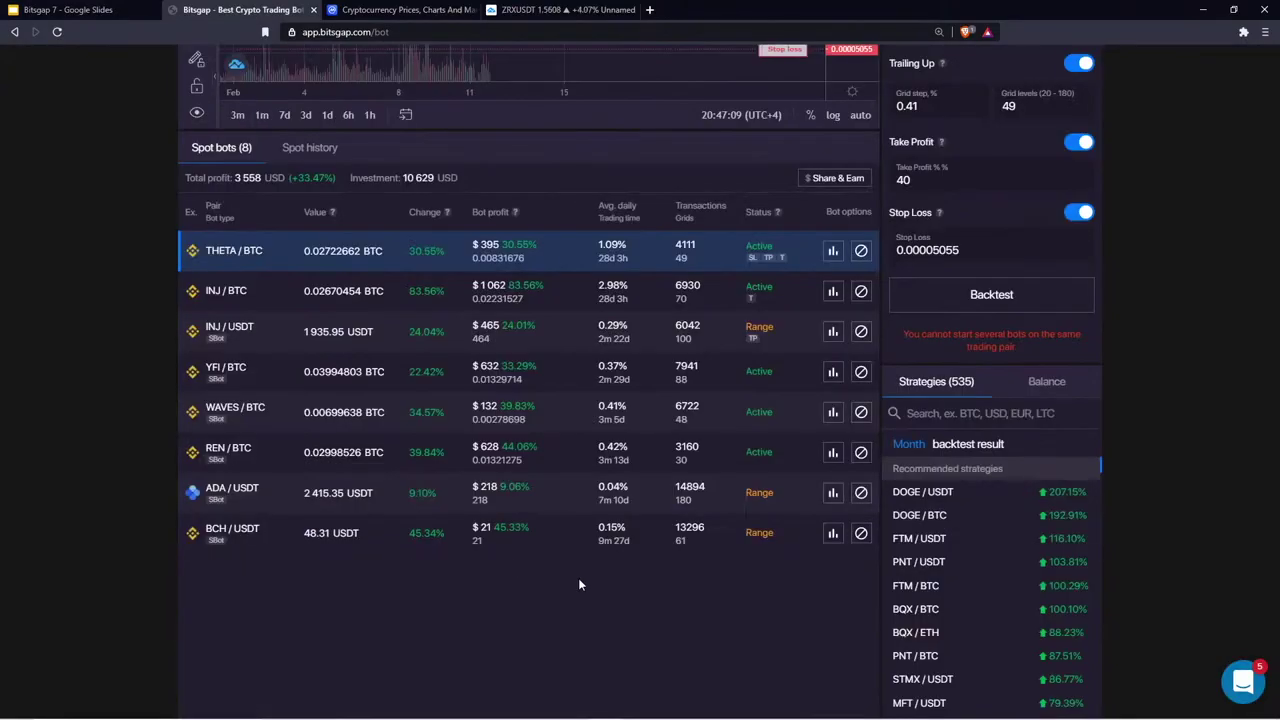
{"action": "left_click", "coordinate": [510, 345]}
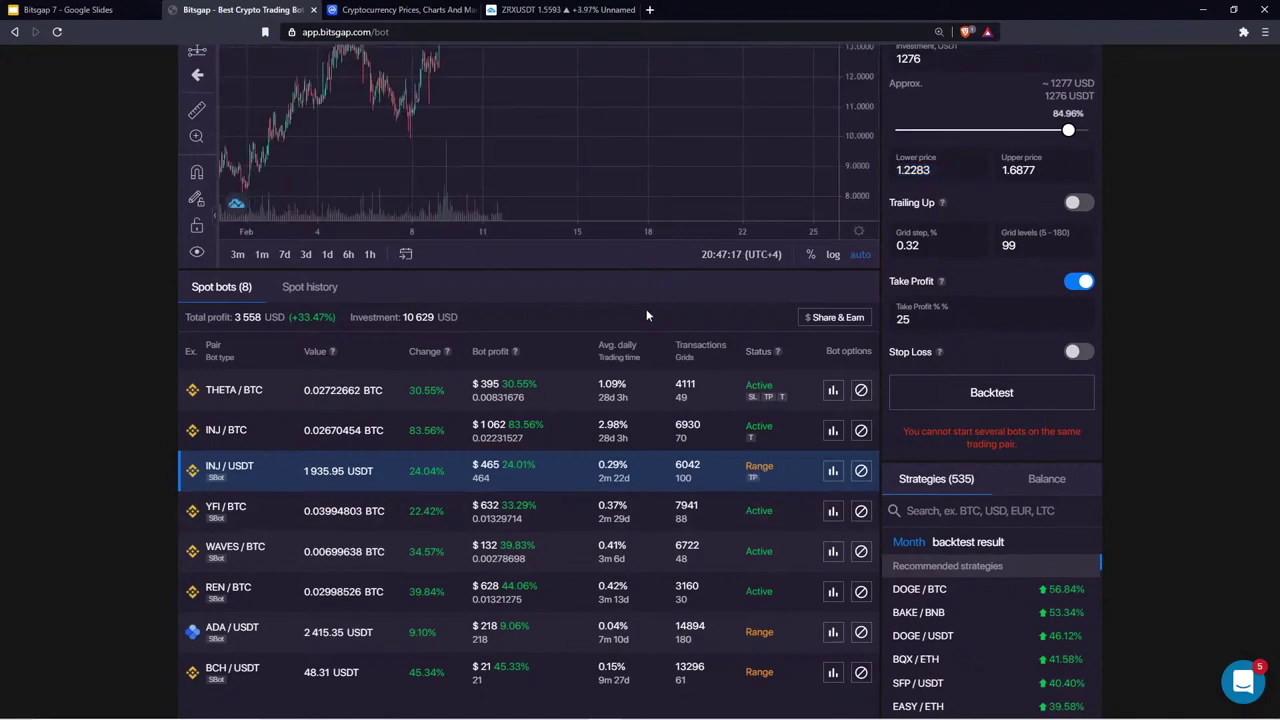
{"action": "scroll", "coordinate": [646, 316], "scroll_direction": "up", "scroll_amount": 3}
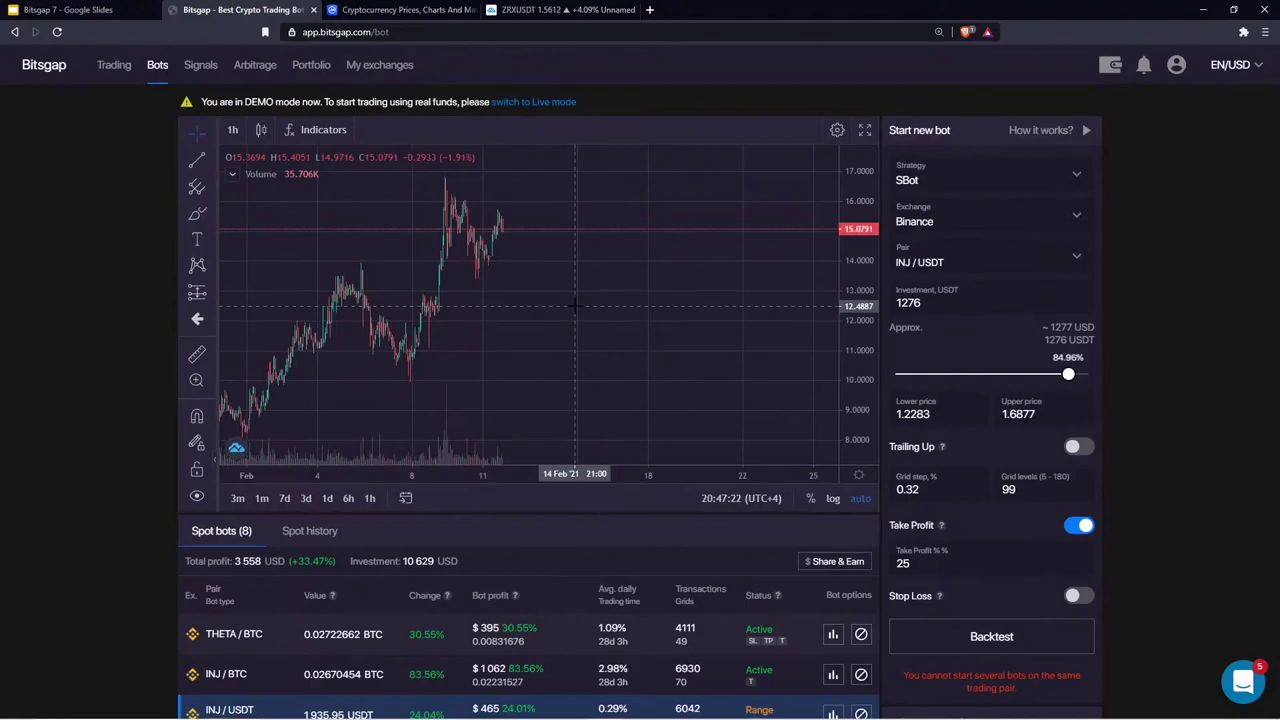
Examine where the INJ / USDT bot traded within its grid range in late 2020
{"action": "scroll", "coordinate": [575, 305], "scroll_direction": "down", "scroll_amount": 3}
{"action": "left_click_drag", "start_coordinate": [490, 175], "coordinate": [610, 175]}
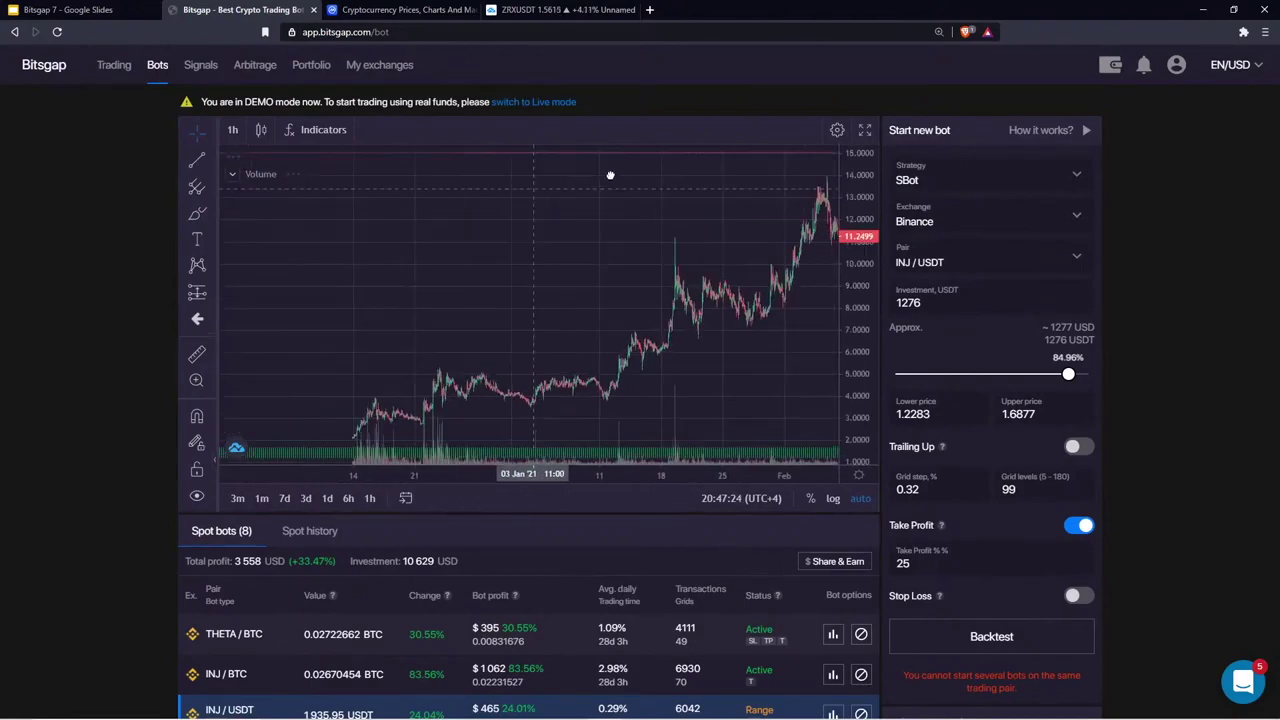
{"action": "left_click_drag", "start_coordinate": [850, 350], "coordinate": [851, 316]}
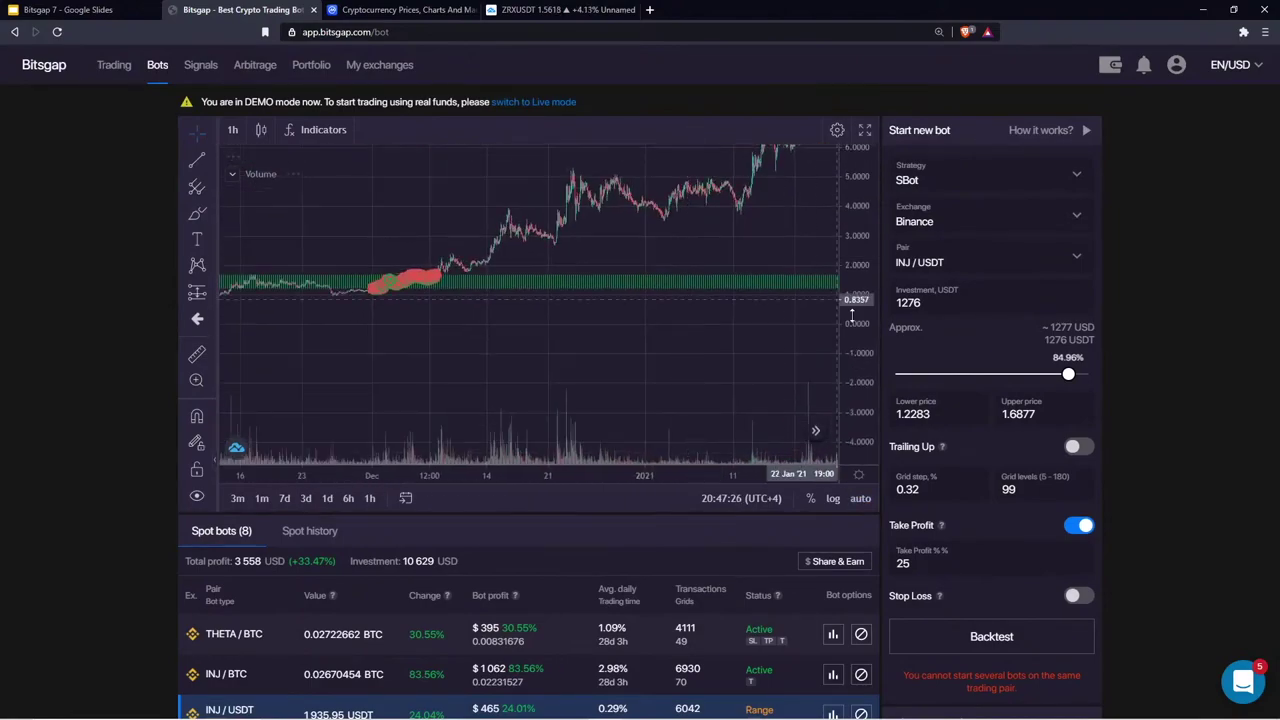
{"action": "double_click", "coordinate": [851, 316]}
{"action": "left_click_drag", "start_coordinate": [380, 310], "coordinate": [480, 308]}
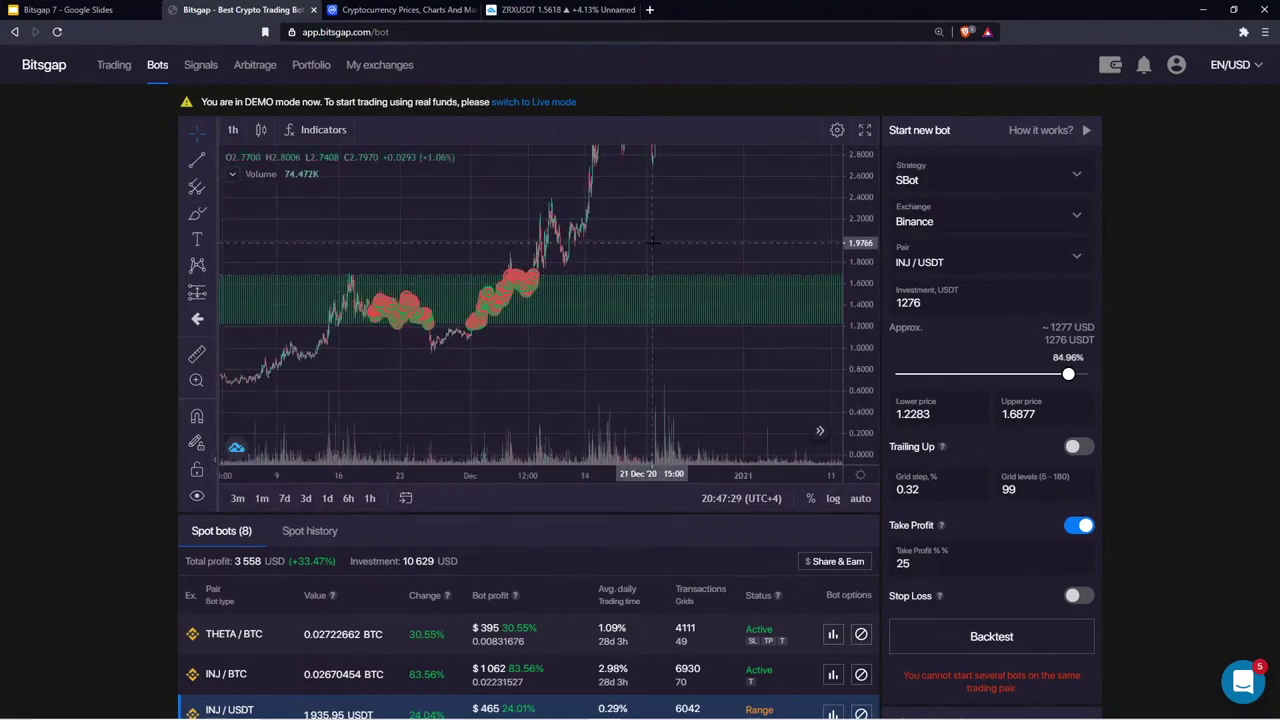
{"action": "left_click_drag", "start_coordinate": [652, 242], "coordinate": [556, 241]}
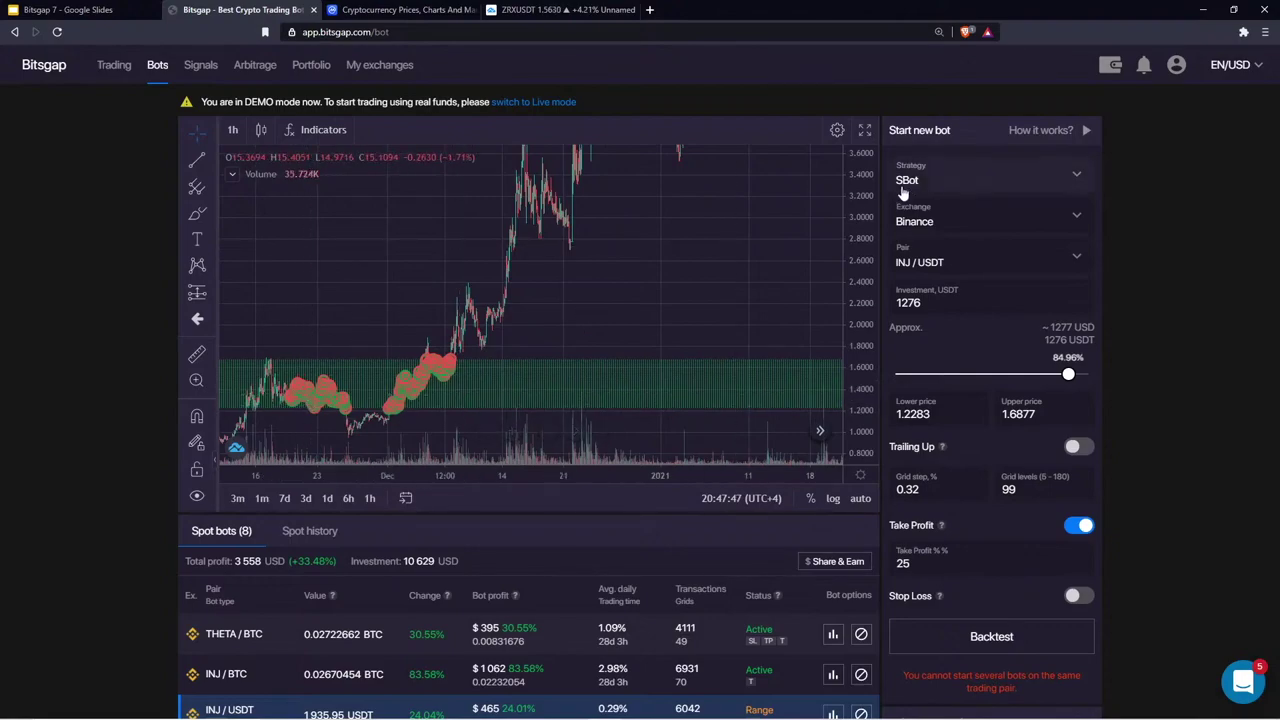
Follow the INJ / USDT price history from the bot's grid range up to the latest February 2021 candles
{"action": "left_click_drag", "start_coordinate": [855, 205], "coordinate": [800, 250]}
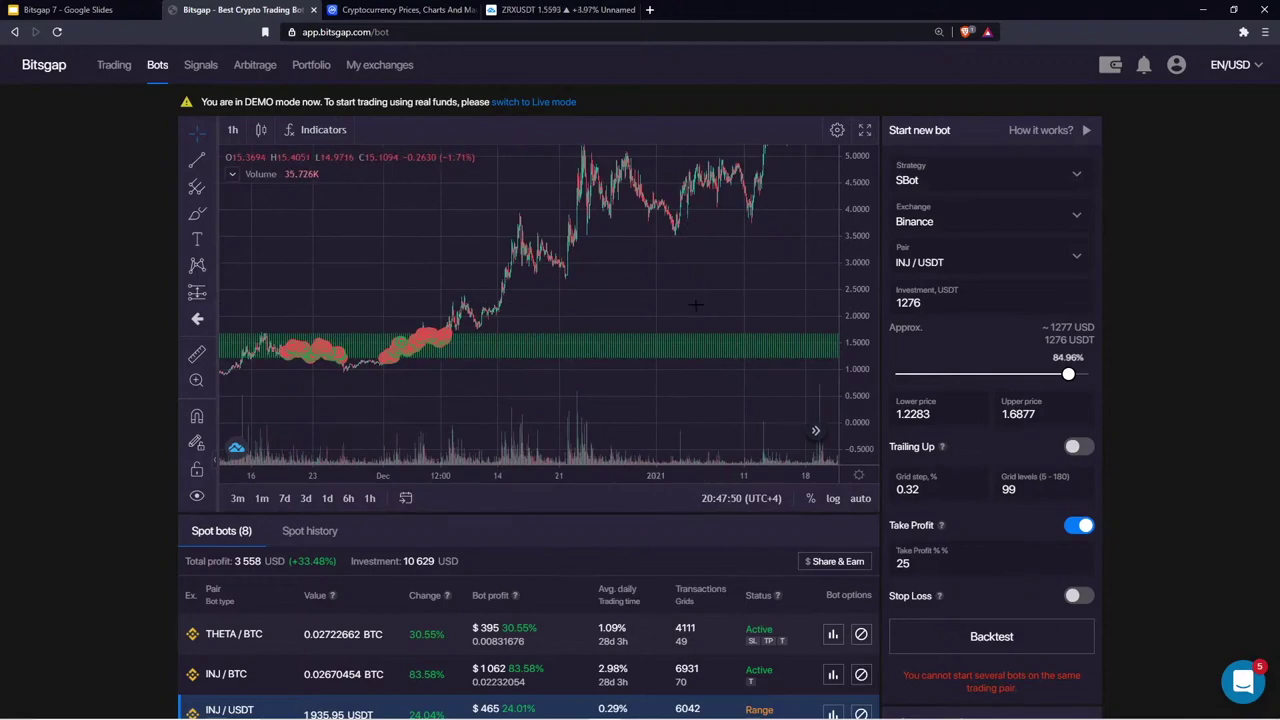
{"action": "left_click_drag", "start_coordinate": [560, 369], "coordinate": [406, 337]}
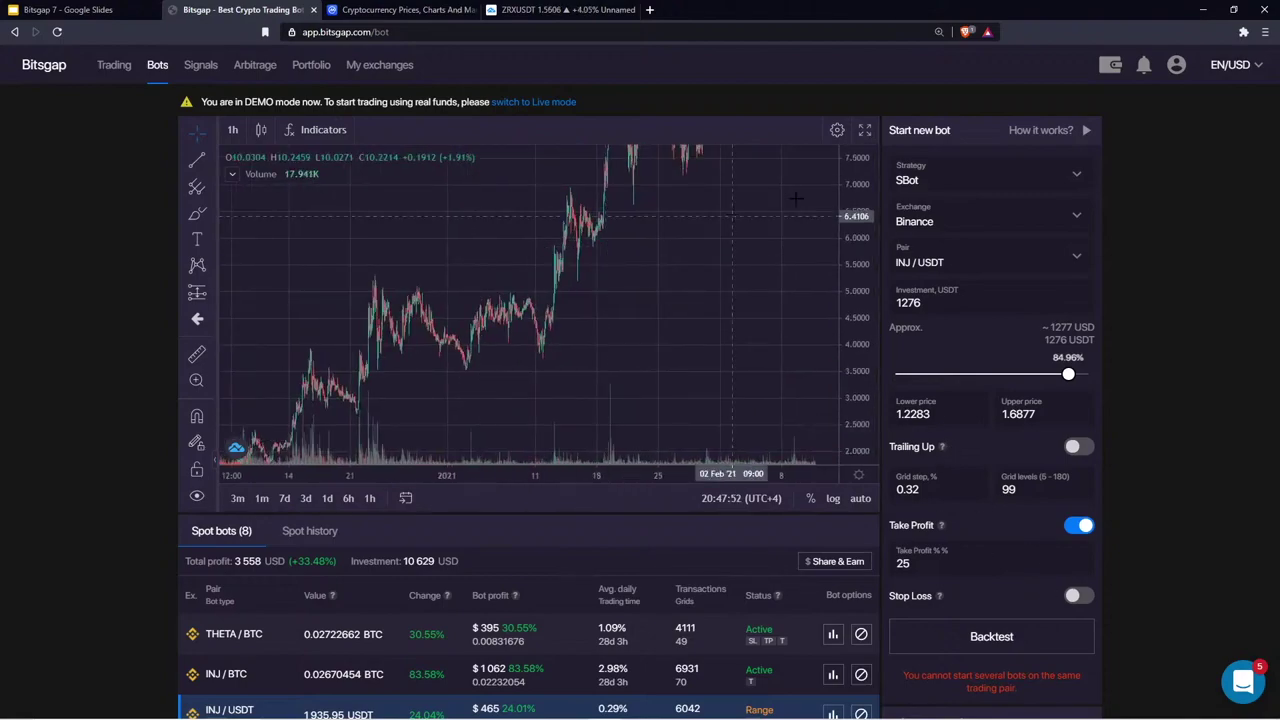
{"action": "left_click_drag", "start_coordinate": [858, 185], "coordinate": [853, 300]}
{"action": "left_click_drag", "start_coordinate": [806, 175], "coordinate": [737, 209]}
{"action": "left_click_drag", "start_coordinate": [851, 318], "coordinate": [786, 266]}
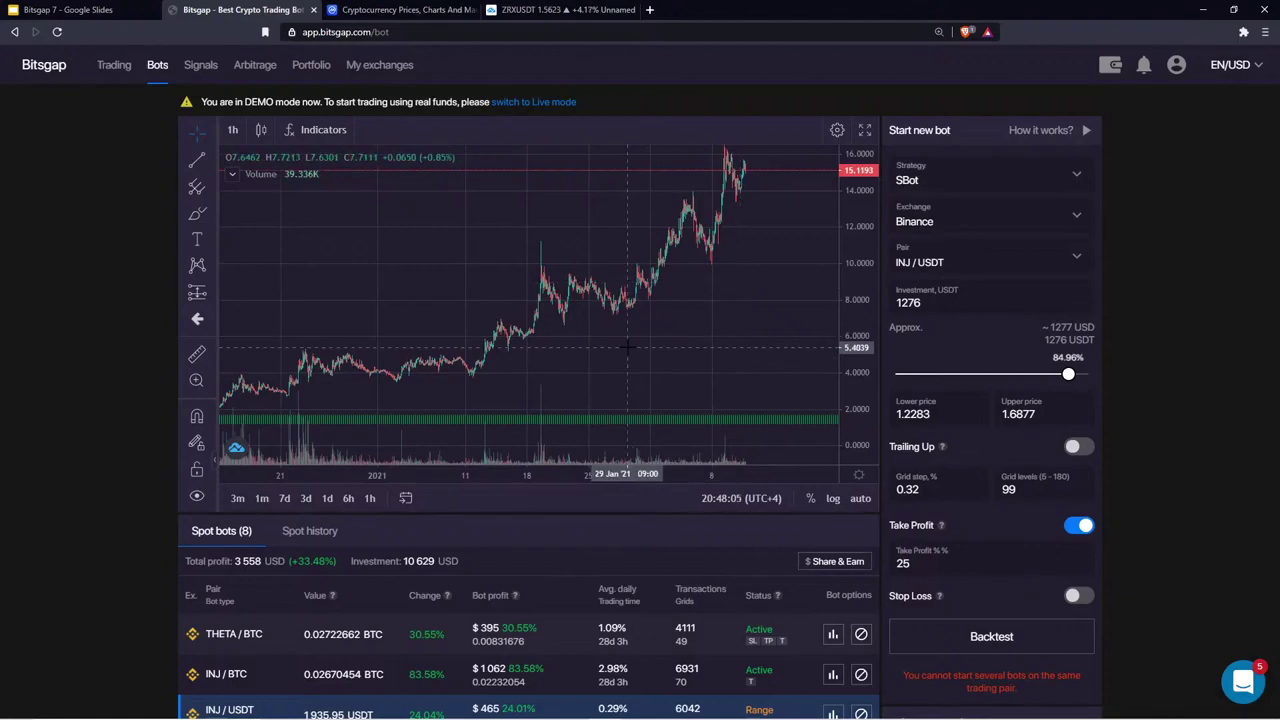
Compare the INJ / USDT bot's grid range and trades with the price movement from December 2020 to February 2021
{"action": "left_click_drag", "start_coordinate": [737, 290], "coordinate": [795, 290]}
{"action": "left_click_drag", "start_coordinate": [859, 403], "coordinate": [856, 338]}
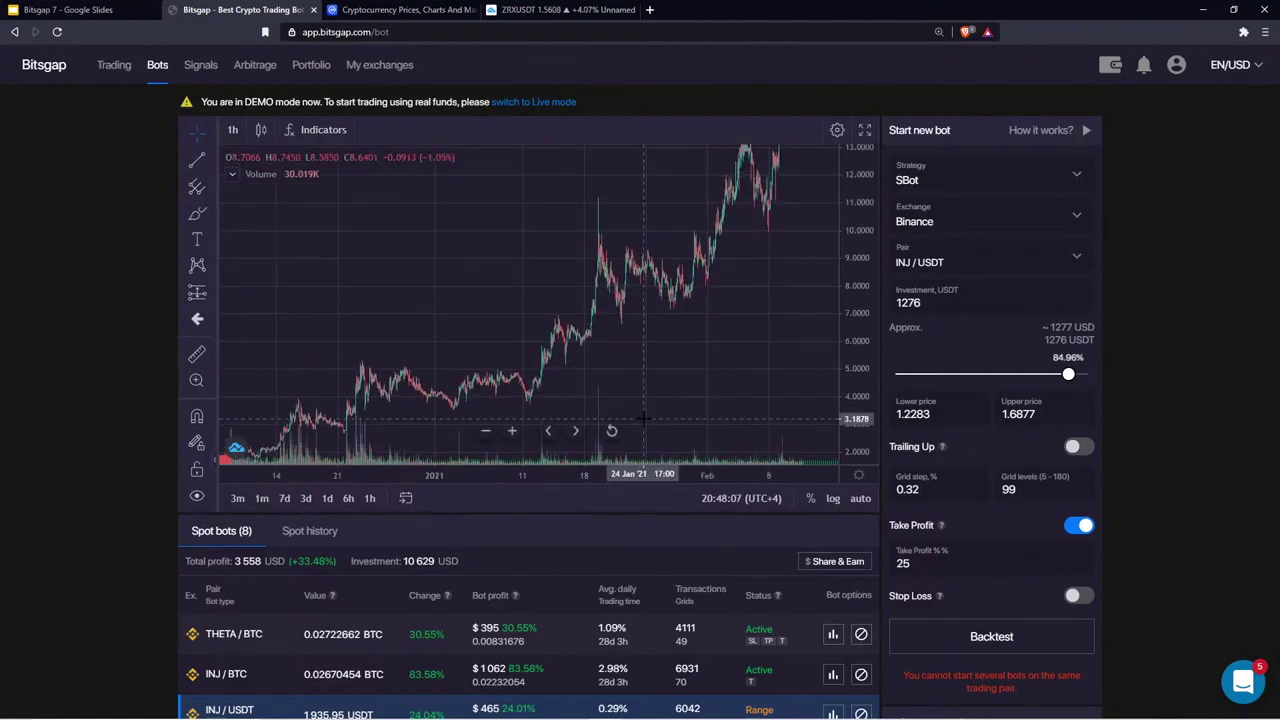
{"action": "left_click_drag", "start_coordinate": [647, 407], "coordinate": [694, 297]}
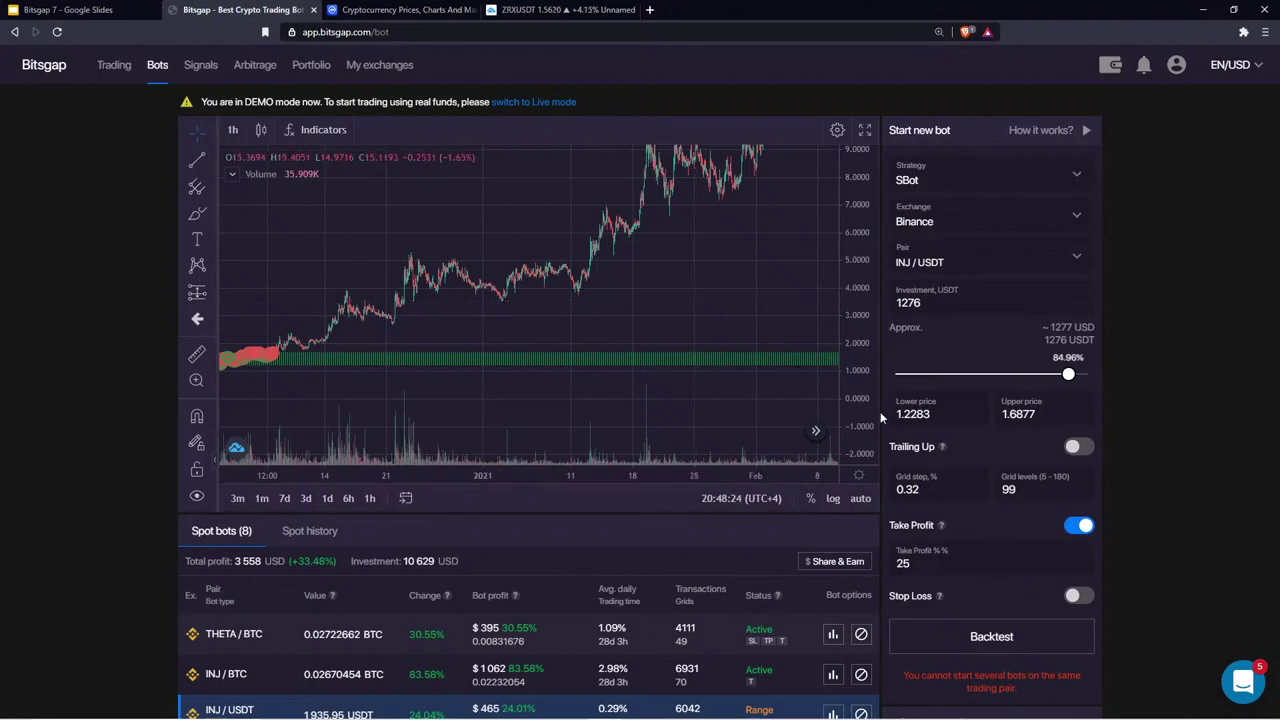
{"action": "left_click_drag", "start_coordinate": [695, 298], "coordinate": [803, 290]}
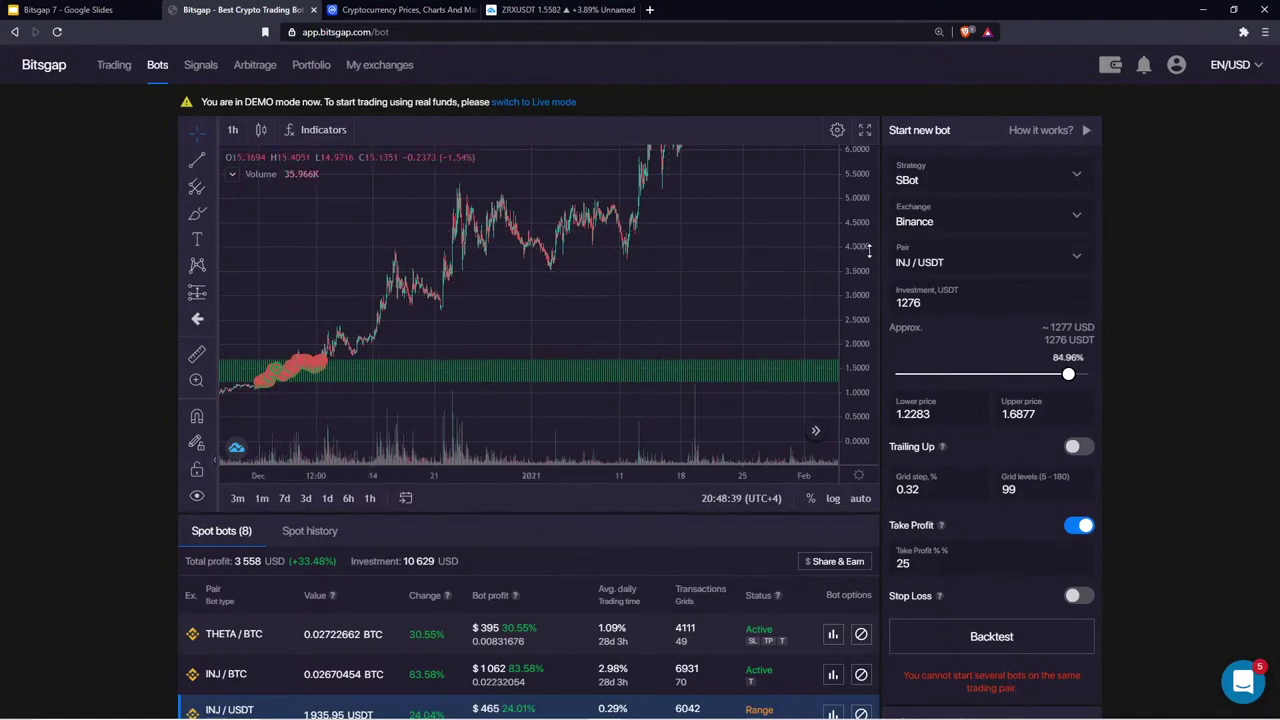
{"action": "left_click_drag", "start_coordinate": [860, 258], "coordinate": [714, 286]}
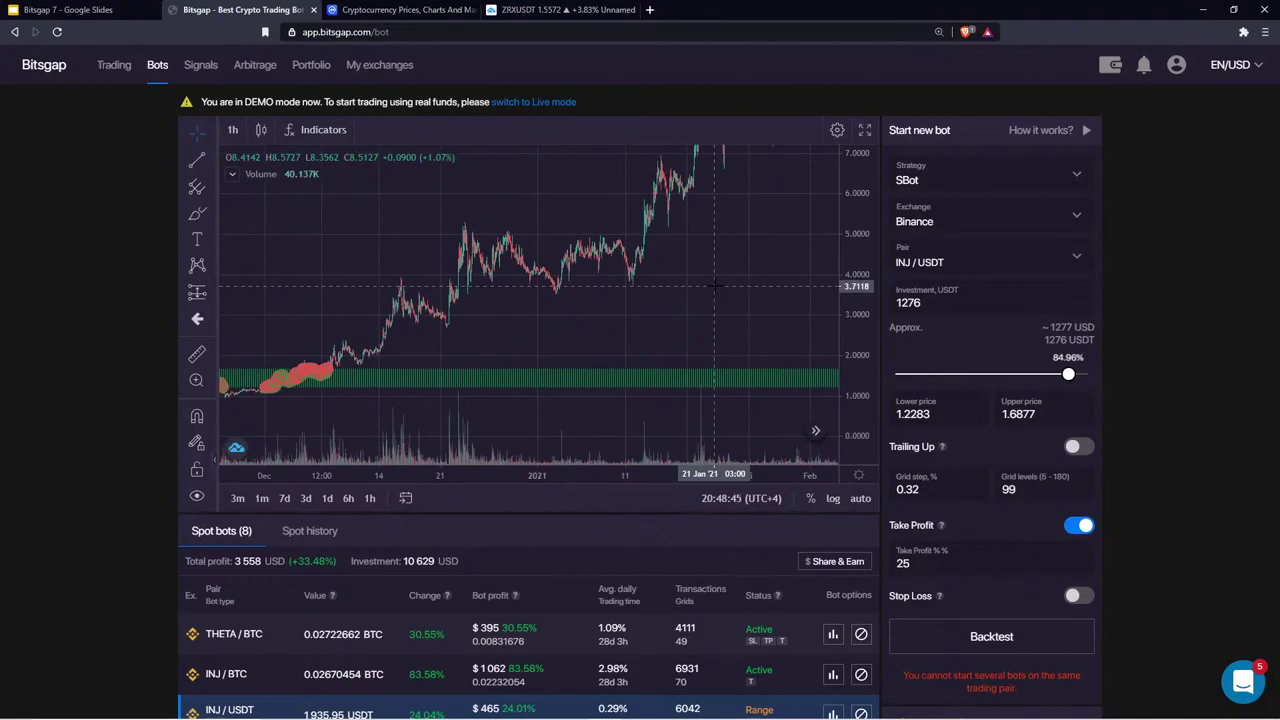
{"action": "left_click_drag", "start_coordinate": [865, 425], "coordinate": [862, 390]}
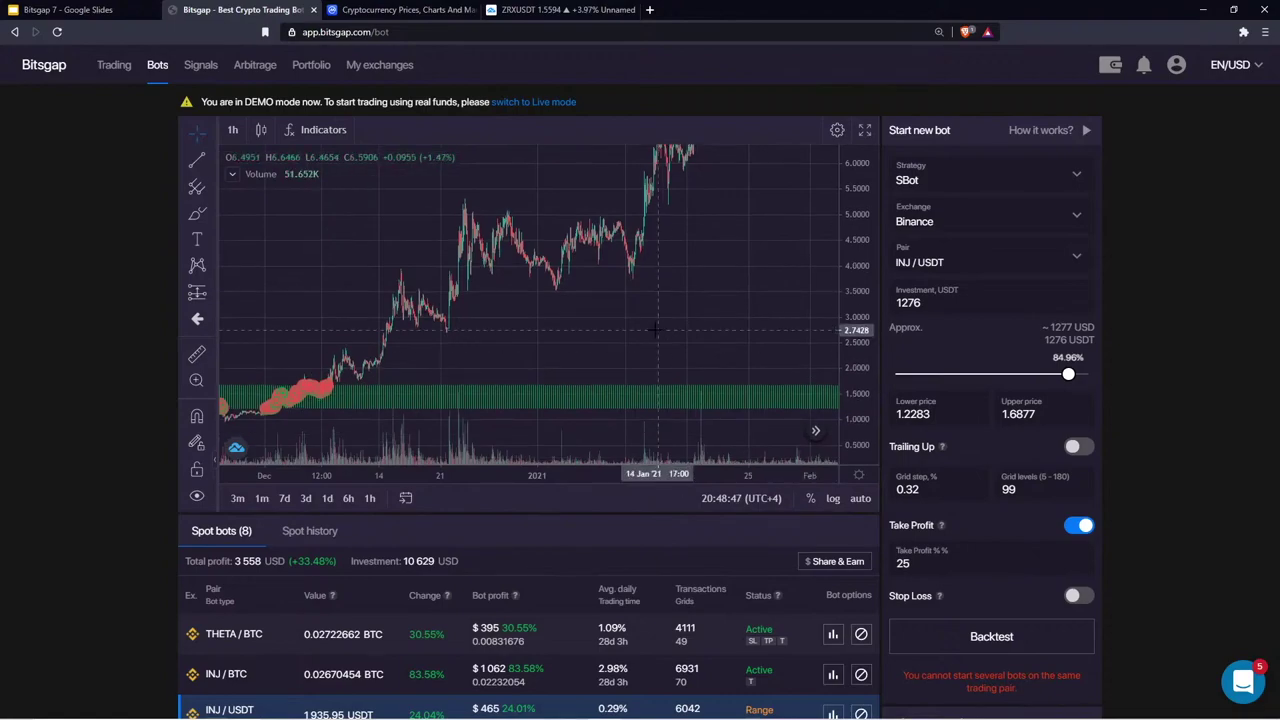
{"action": "left_click_drag", "start_coordinate": [685, 316], "coordinate": [760, 330]}
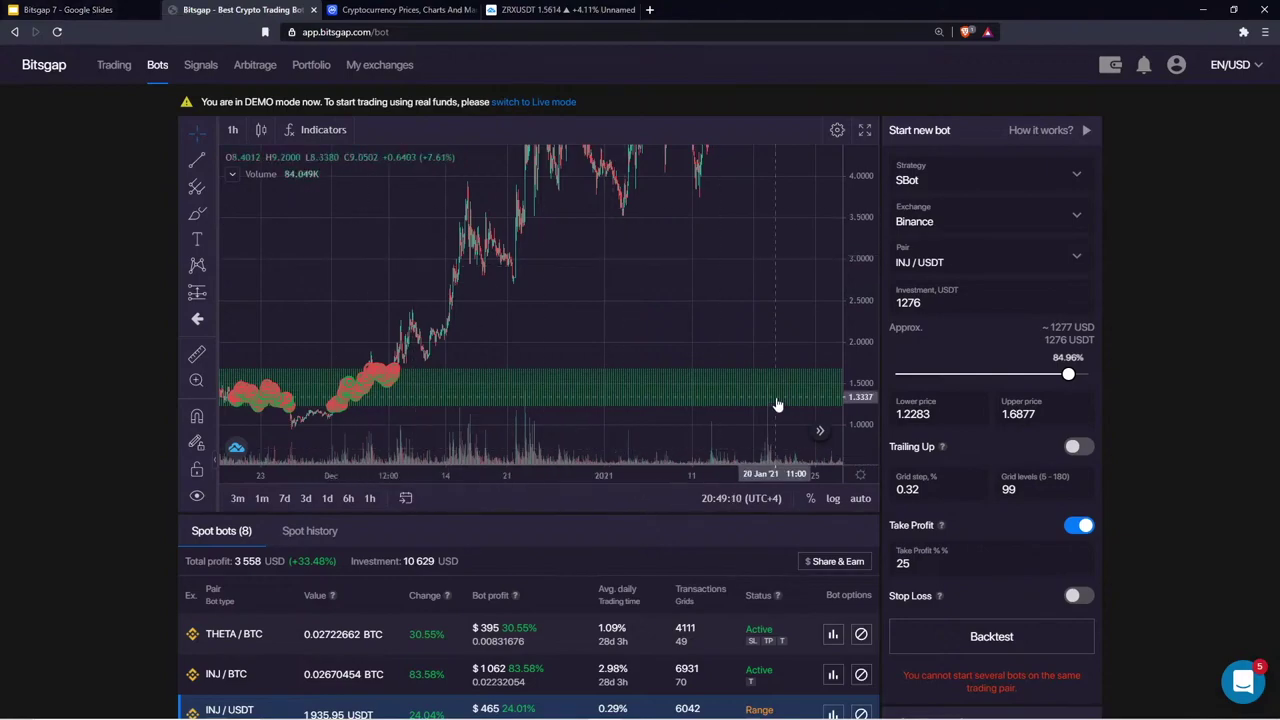
Switch to the ZRXUSDT 4h chart in TradingView and examine its price history from September 2020 to the February 2021 triangle
{"action": "left_click", "coordinate": [577, 8]}
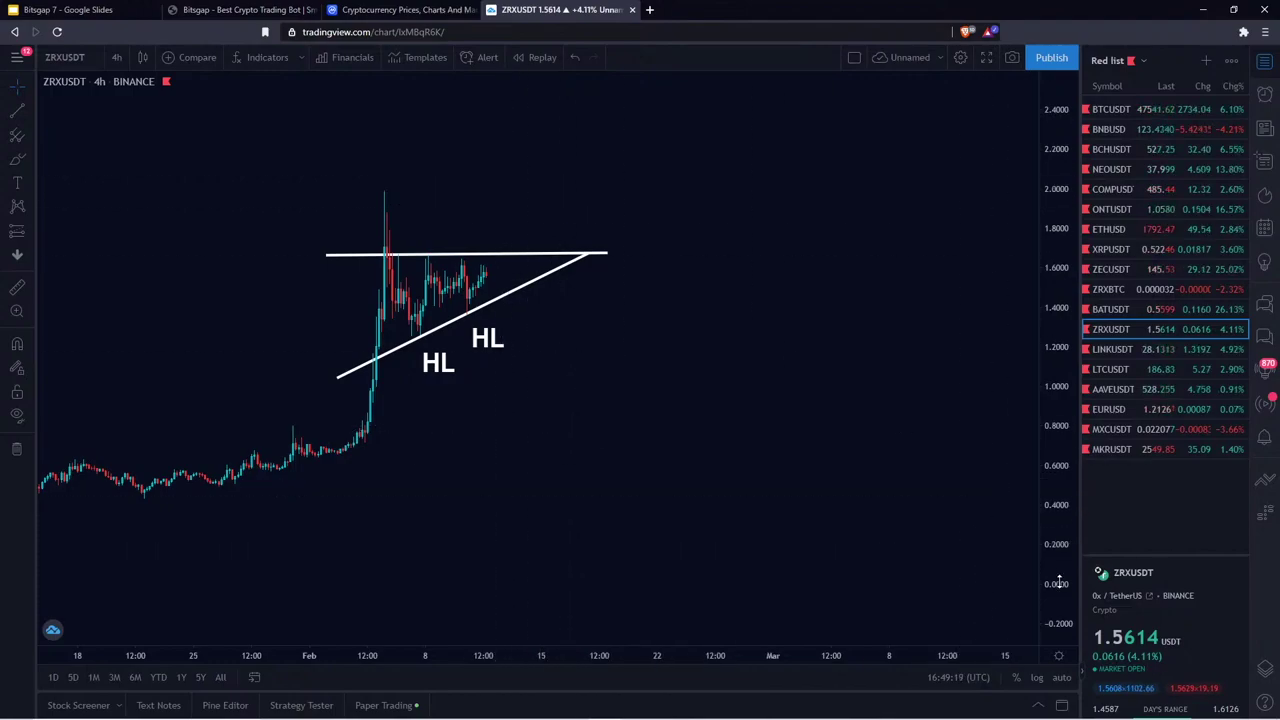
{"action": "left_click_drag", "start_coordinate": [1045, 553], "coordinate": [1034, 314]}
{"action": "left_click_drag", "start_coordinate": [577, 556], "coordinate": [798, 235]}
{"action": "scroll", "coordinate": [794, 406], "scroll_direction": "down", "scroll_amount": 5}
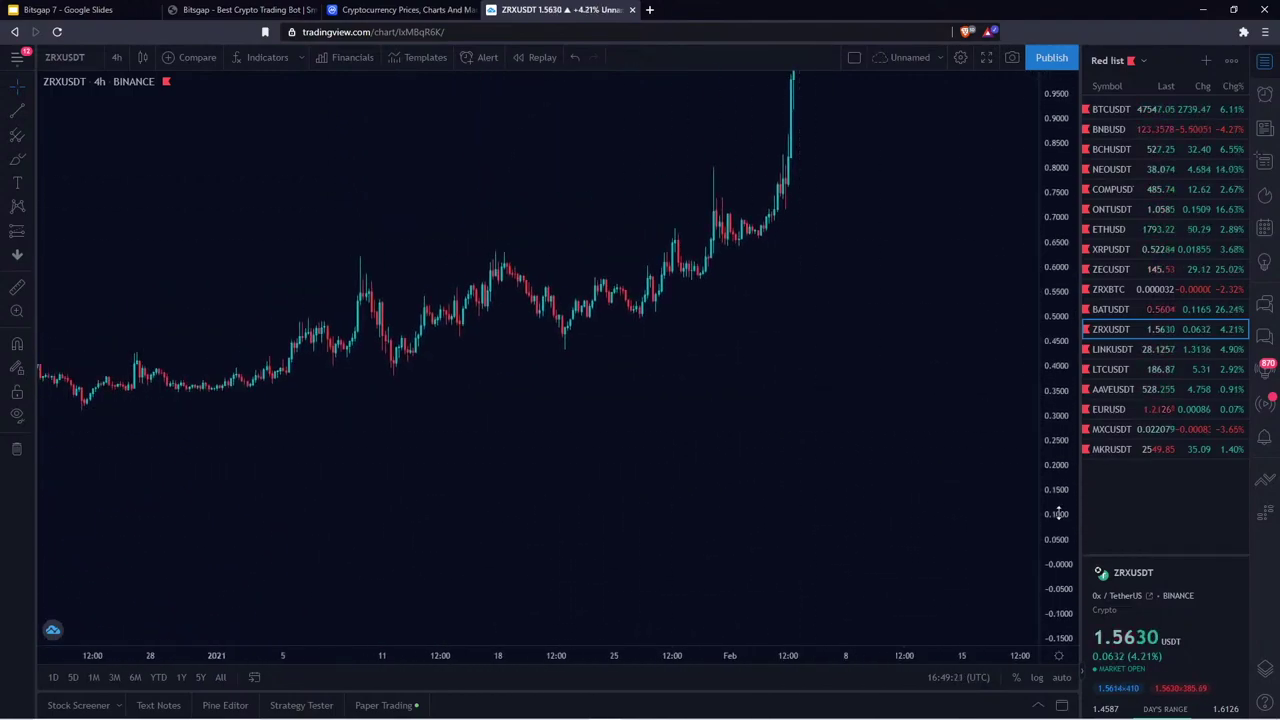
{"action": "scroll", "coordinate": [664, 404], "scroll_direction": "down", "scroll_amount": 5}
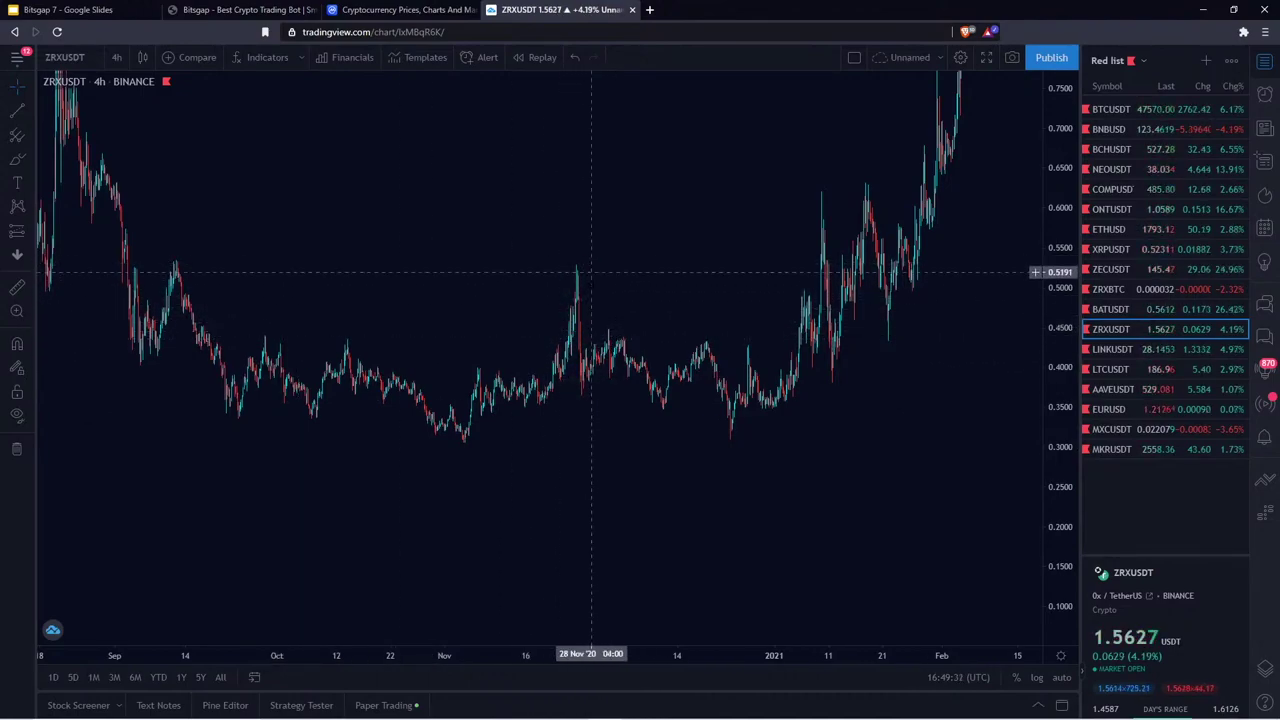
{"action": "scroll", "coordinate": [352, 309], "scroll_direction": "right", "scroll_amount": 5}
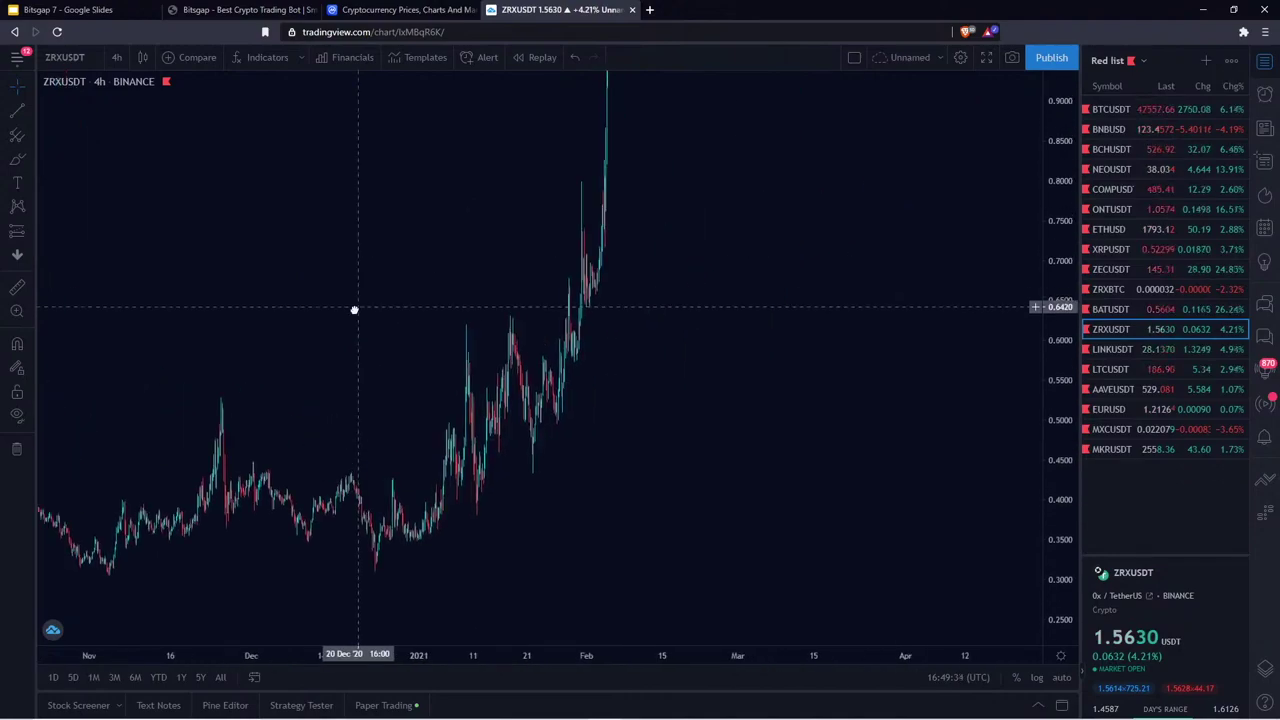
{"action": "left_click_drag", "start_coordinate": [1070, 168], "coordinate": [1068, 352]}
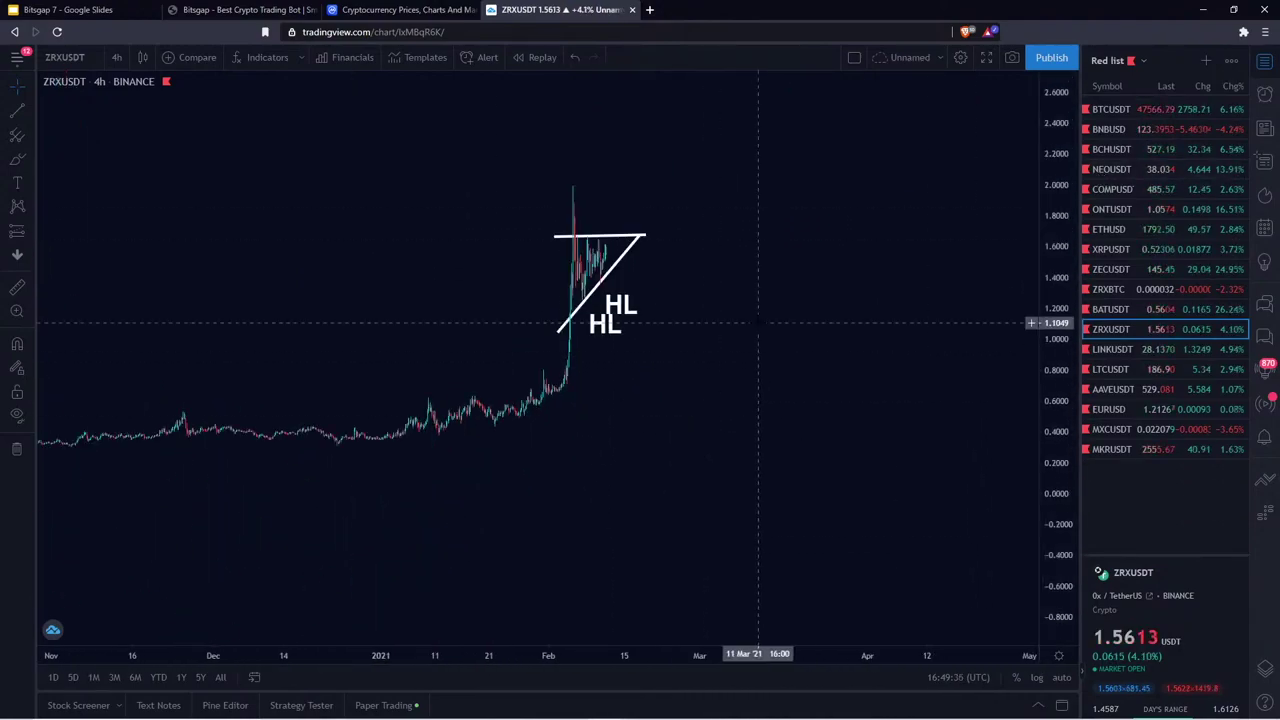
{"action": "scroll", "coordinate": [700, 320], "scroll_direction": "up", "scroll_amount": 3}
{"action": "scroll", "coordinate": [651, 186], "scroll_direction": "left", "scroll_amount": 5}
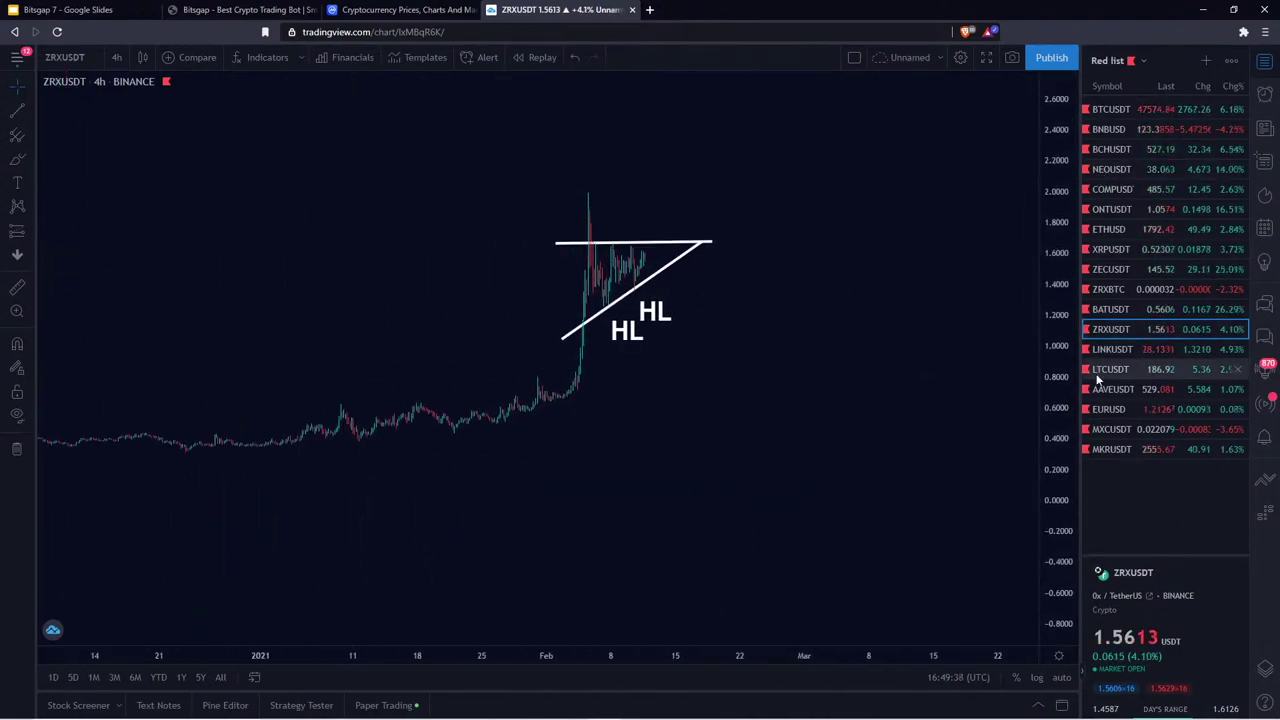
Mark the ZRXUSDT triangle with yellow brush circles on its upper and lower lines, an upward breakout arrow and a downward breakdown arrow
{"action": "scroll", "coordinate": [716, 188], "scroll_direction": "up", "scroll_amount": 3}
{"action": "scroll", "coordinate": [716, 188], "scroll_direction": "up", "scroll_amount": 2}
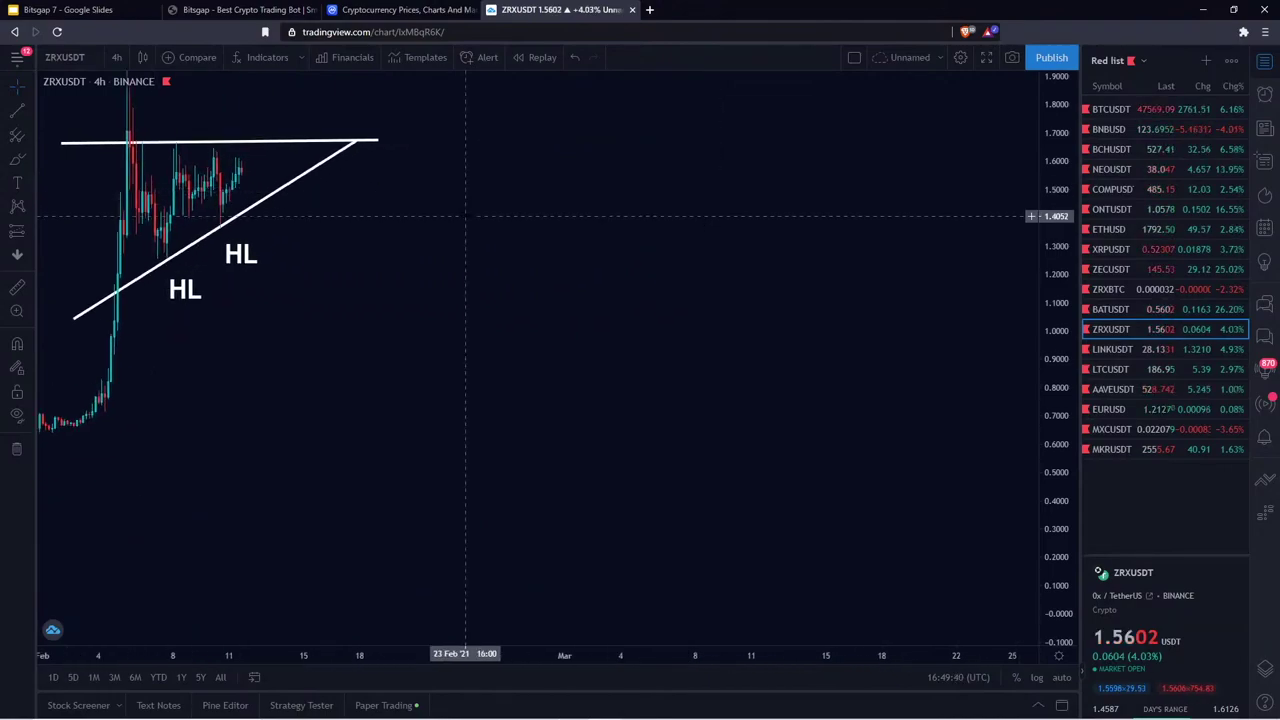
{"action": "left_click_drag", "start_coordinate": [385, 217], "coordinate": [674, 297]}
{"action": "scroll", "coordinate": [600, 270], "scroll_direction": "up", "scroll_amount": 3}
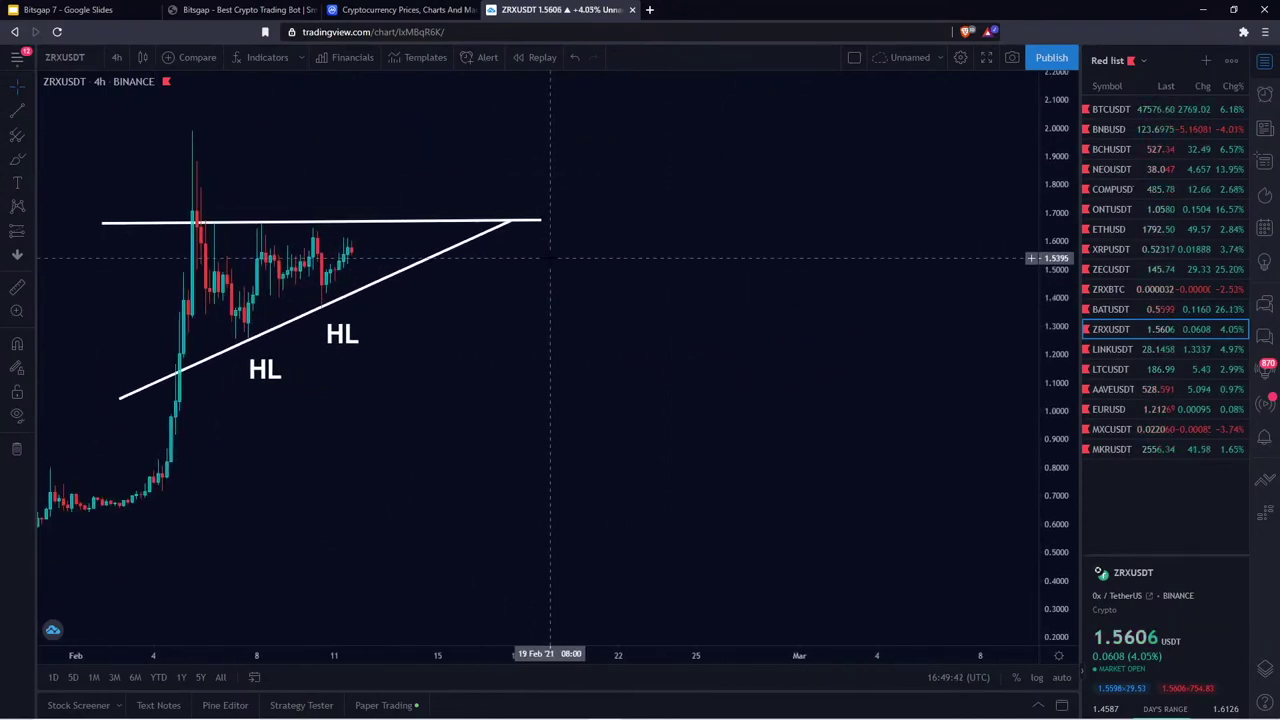
{"action": "left_click_drag", "start_coordinate": [287, 164], "coordinate": [487, 171]}
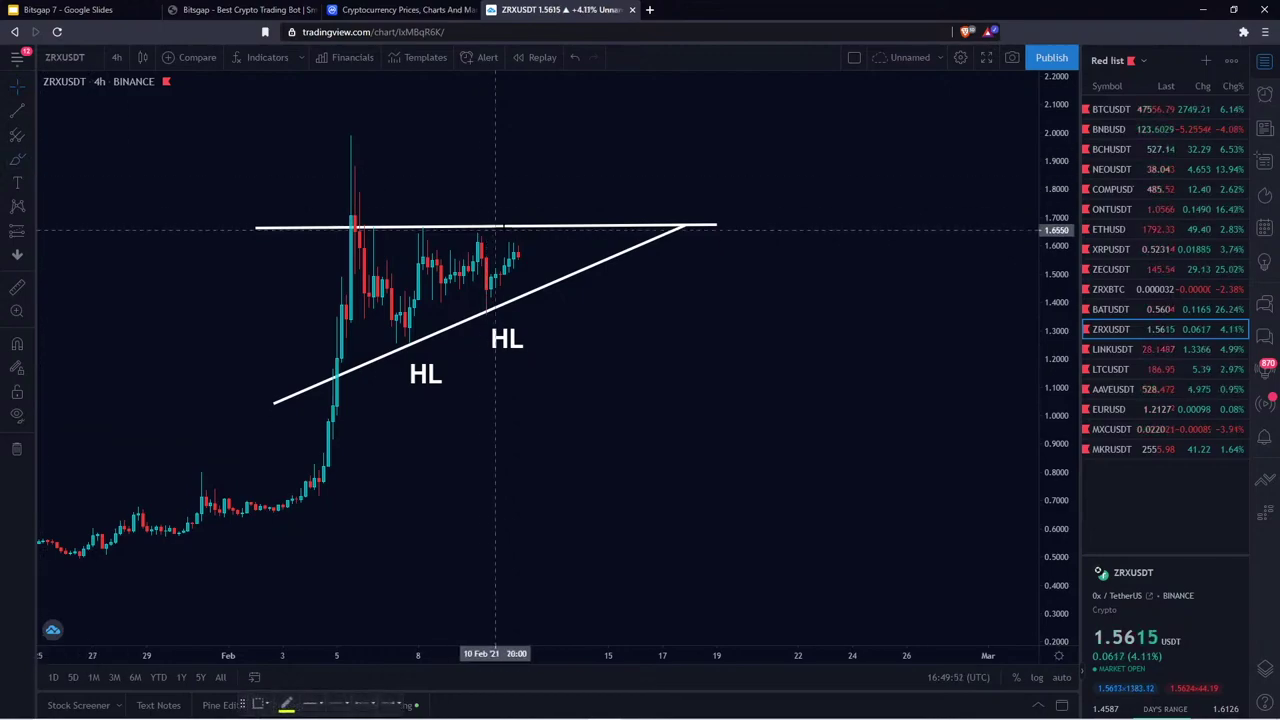
{"action": "left_click", "coordinate": [539, 232]}
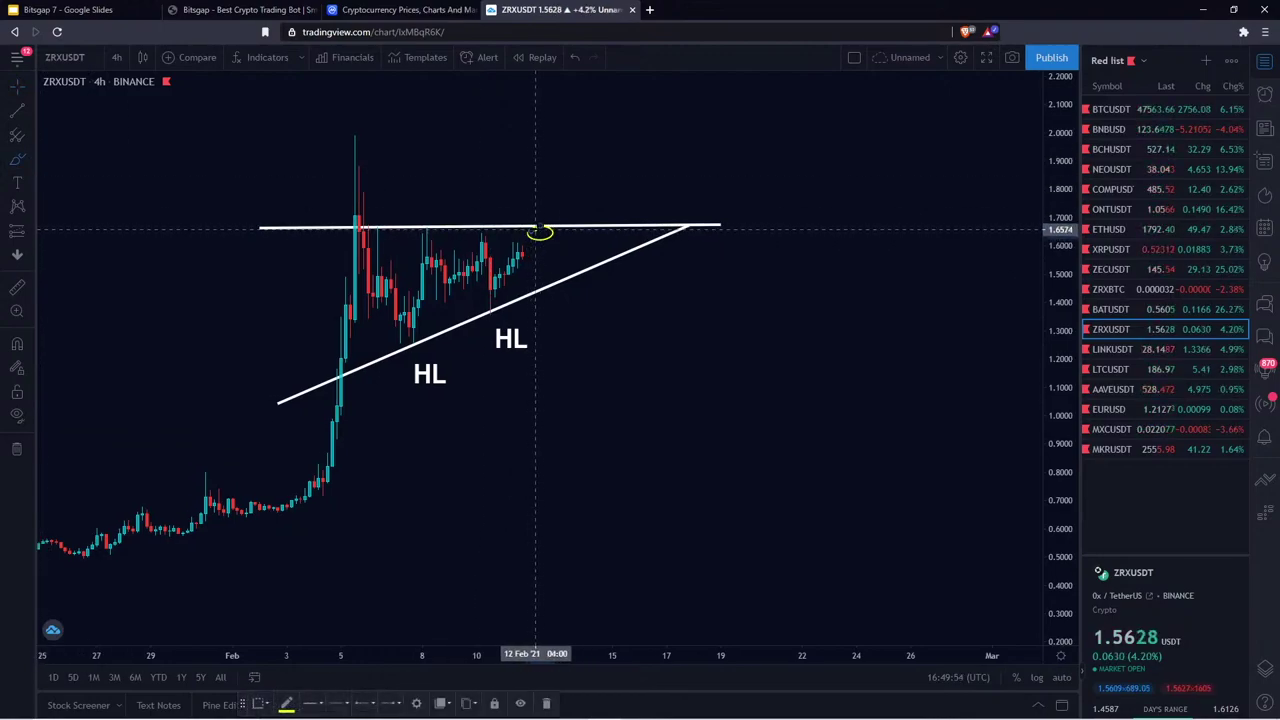
{"action": "mouse_move", "coordinate": [545, 228]}
{"action": "left_mouse_down"}
{"action": "mouse_move", "coordinate": [598, 140]}
{"action": "mouse_move", "coordinate": [604, 178]}
{"action": "mouse_move", "coordinate": [565, 160]}
{"action": "left_mouse_up"}
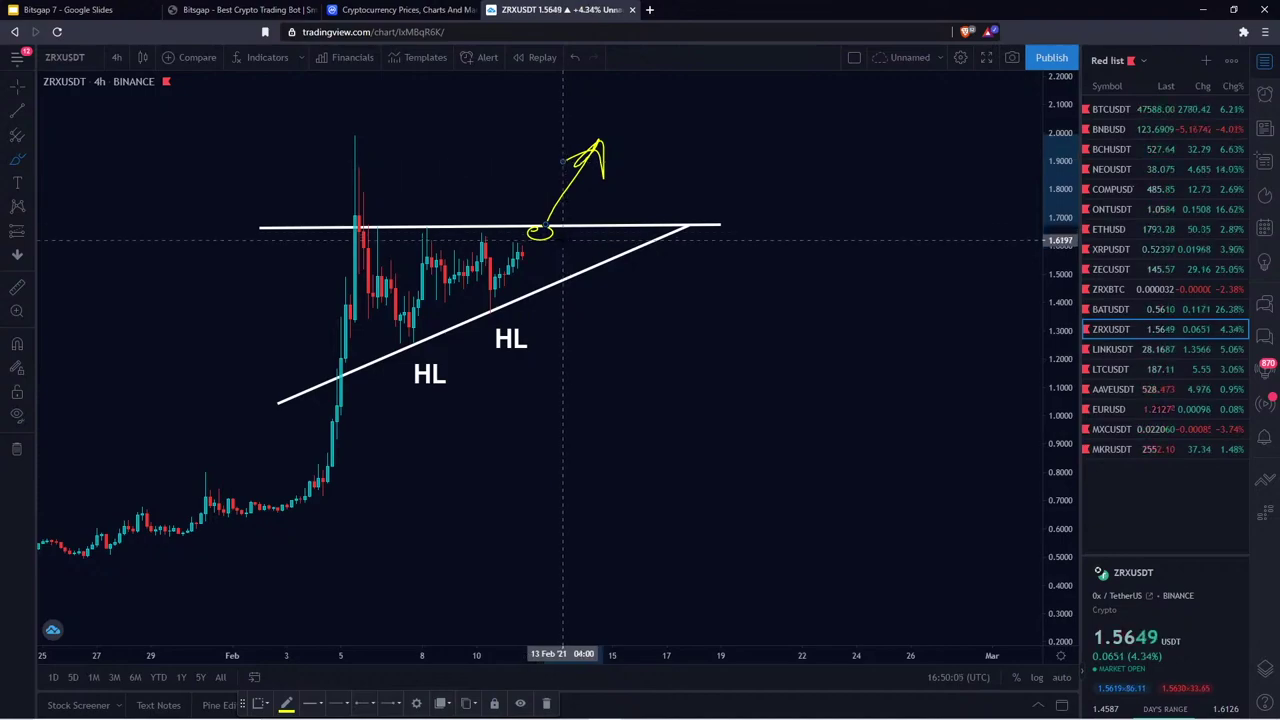
{"action": "mouse_move", "coordinate": [587, 268]}
{"action": "left_mouse_down"}
{"action": "mouse_move", "coordinate": [608, 338]}
{"action": "mouse_move", "coordinate": [600, 322]}
{"action": "mouse_move", "coordinate": [595, 331]}
{"action": "left_mouse_up"}
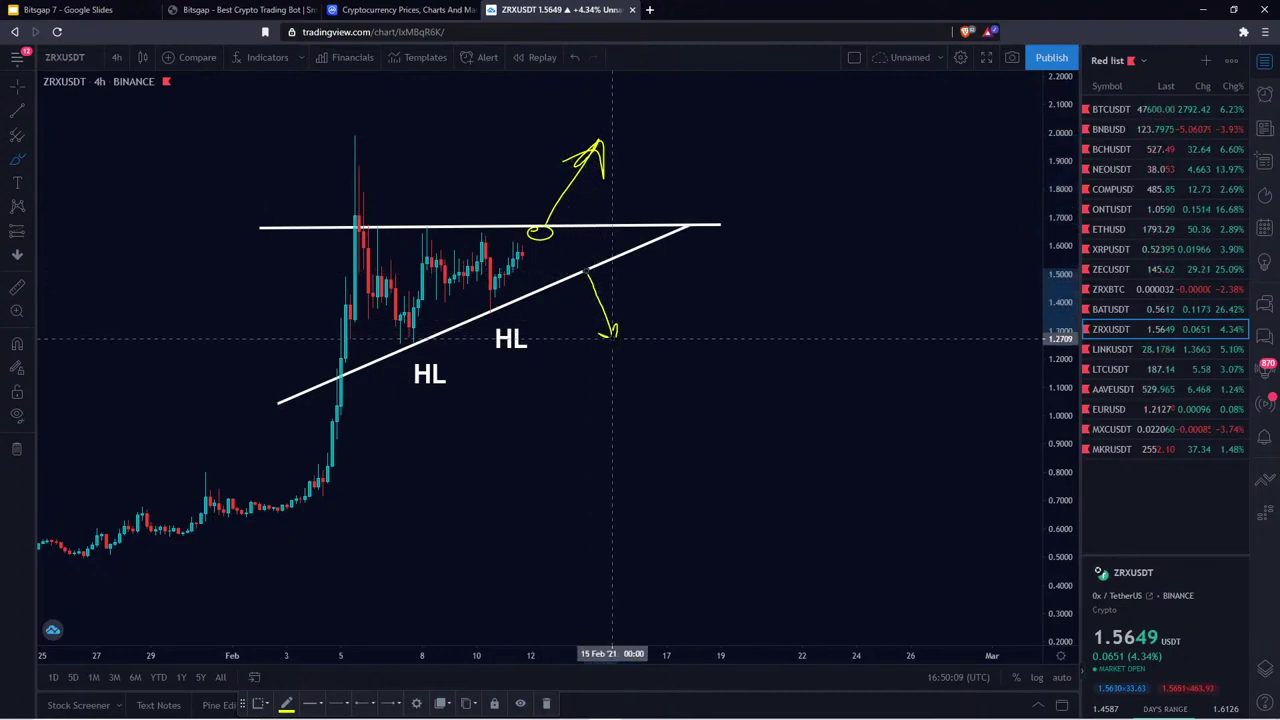
{"action": "left_click_drag", "start_coordinate": [590, 268], "coordinate": [581, 267]}
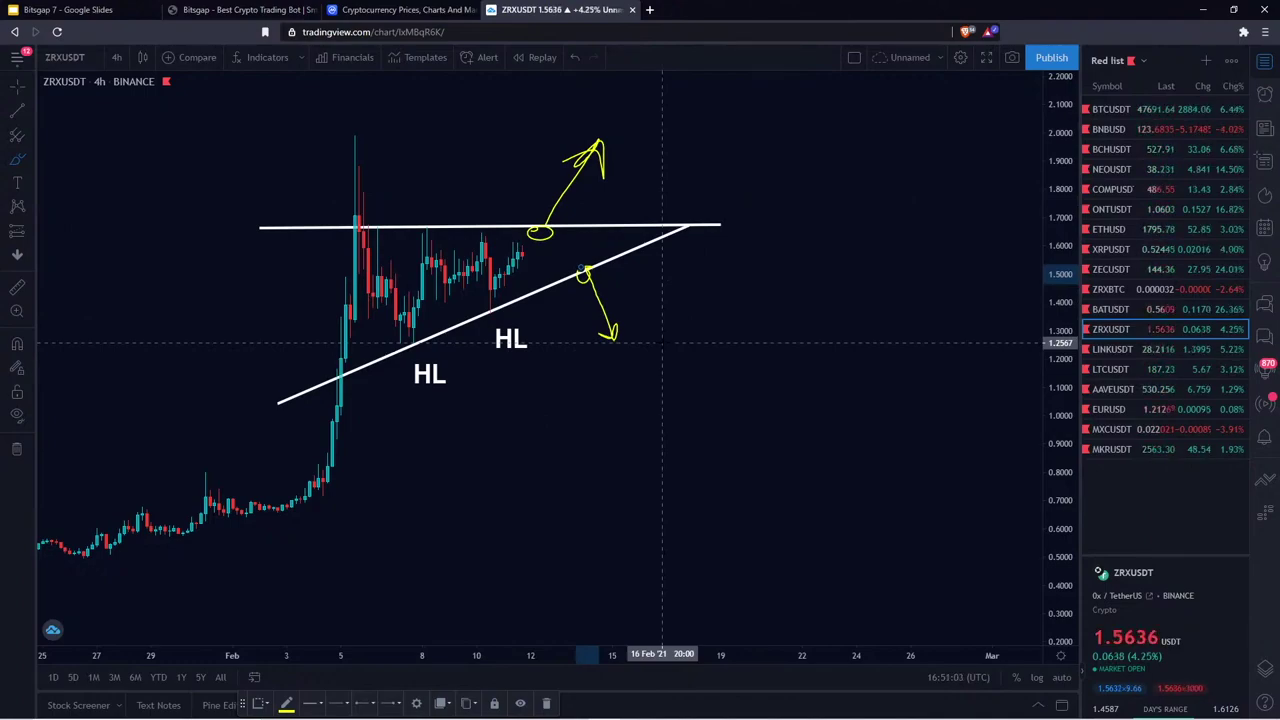
Switch to the Bitsgap 7 Google Slides deck and present slide 24 through its breakout, price grid and red stop line animations
{"action": "left_click", "coordinate": [95, 12]}
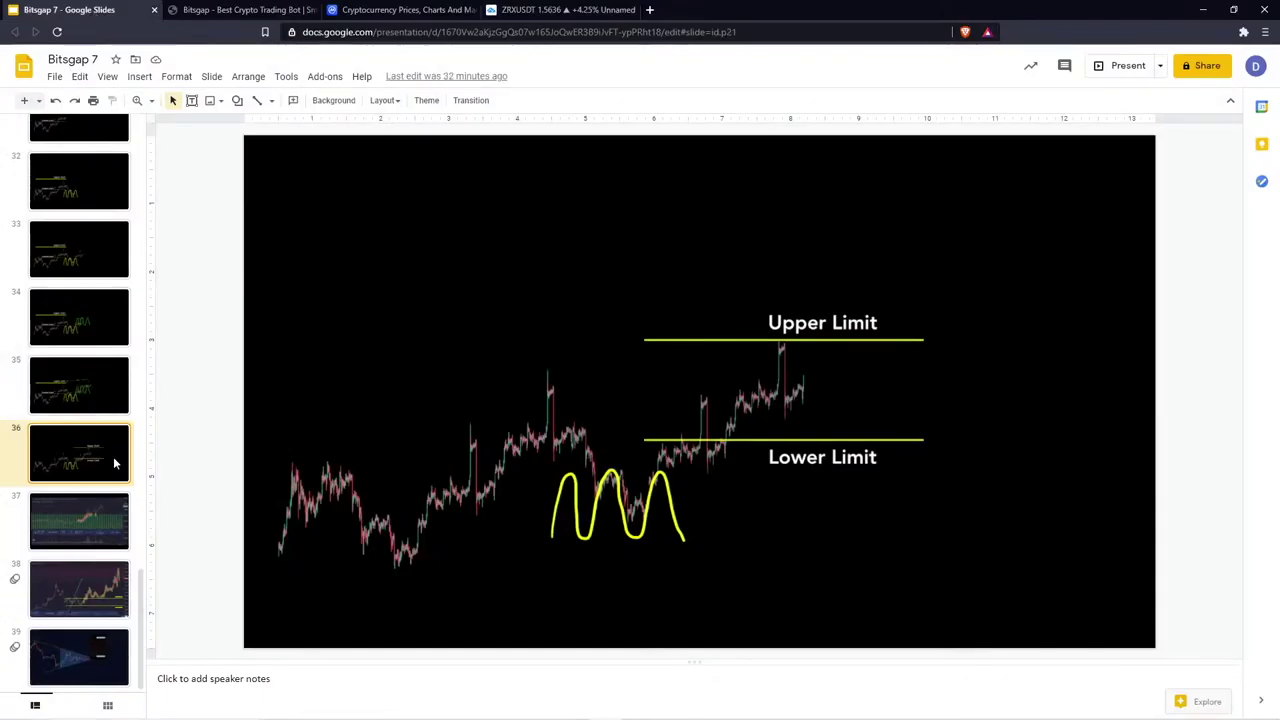
{"action": "scroll", "coordinate": [113, 456], "scroll_direction": "up", "scroll_amount": 7}
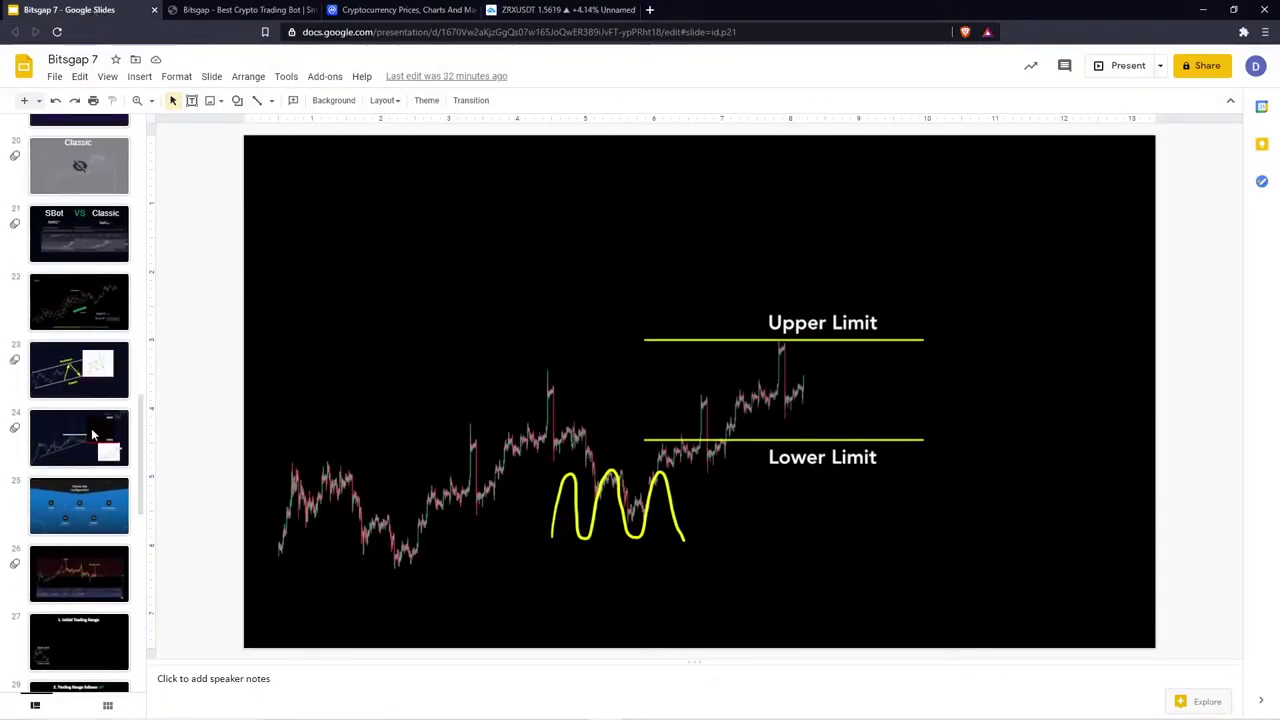
{"action": "left_click", "coordinate": [94, 434]}
{"action": "left_click", "coordinate": [1124, 65]}
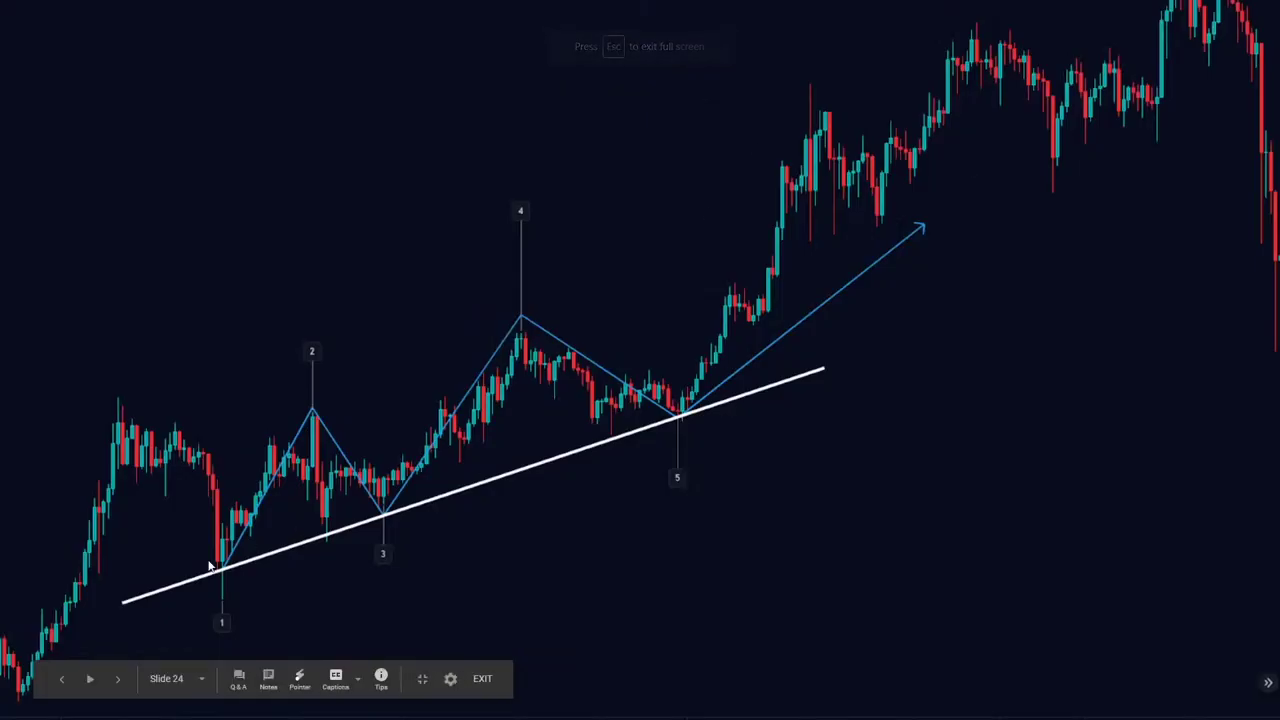
{"action": "left_click", "coordinate": [720, 414]}
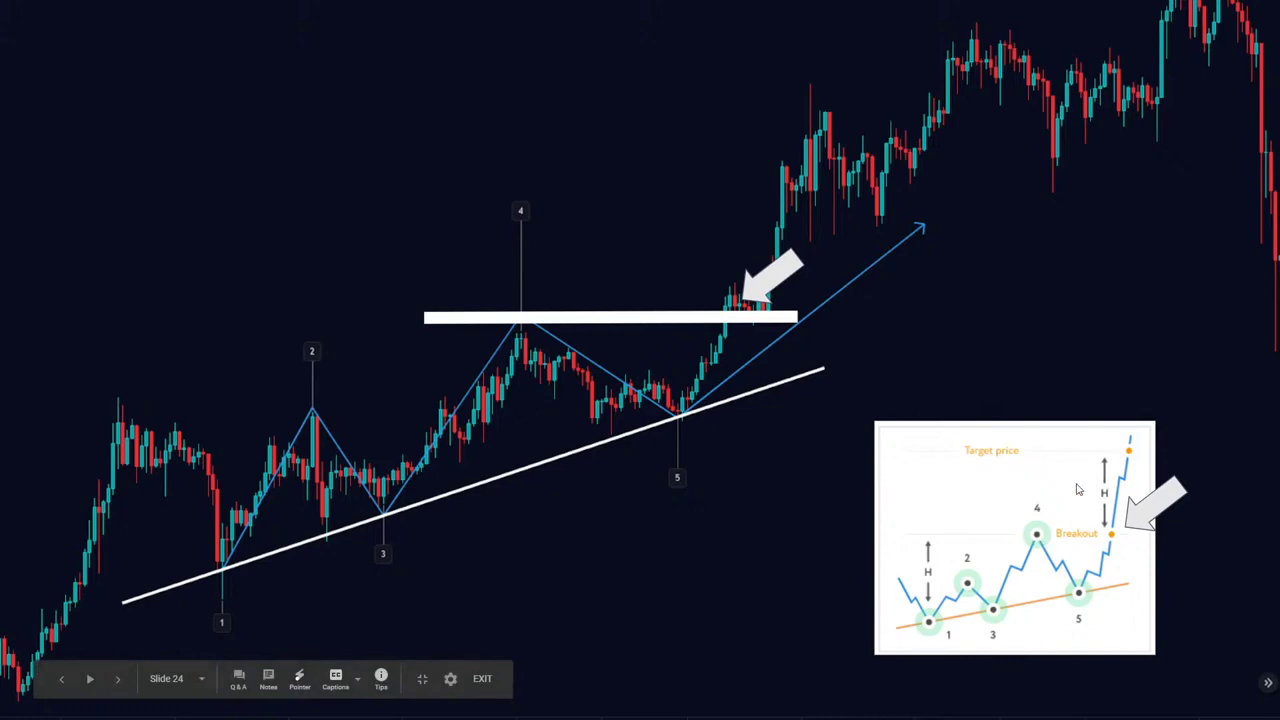
{"action": "left_click", "coordinate": [966, 568]}
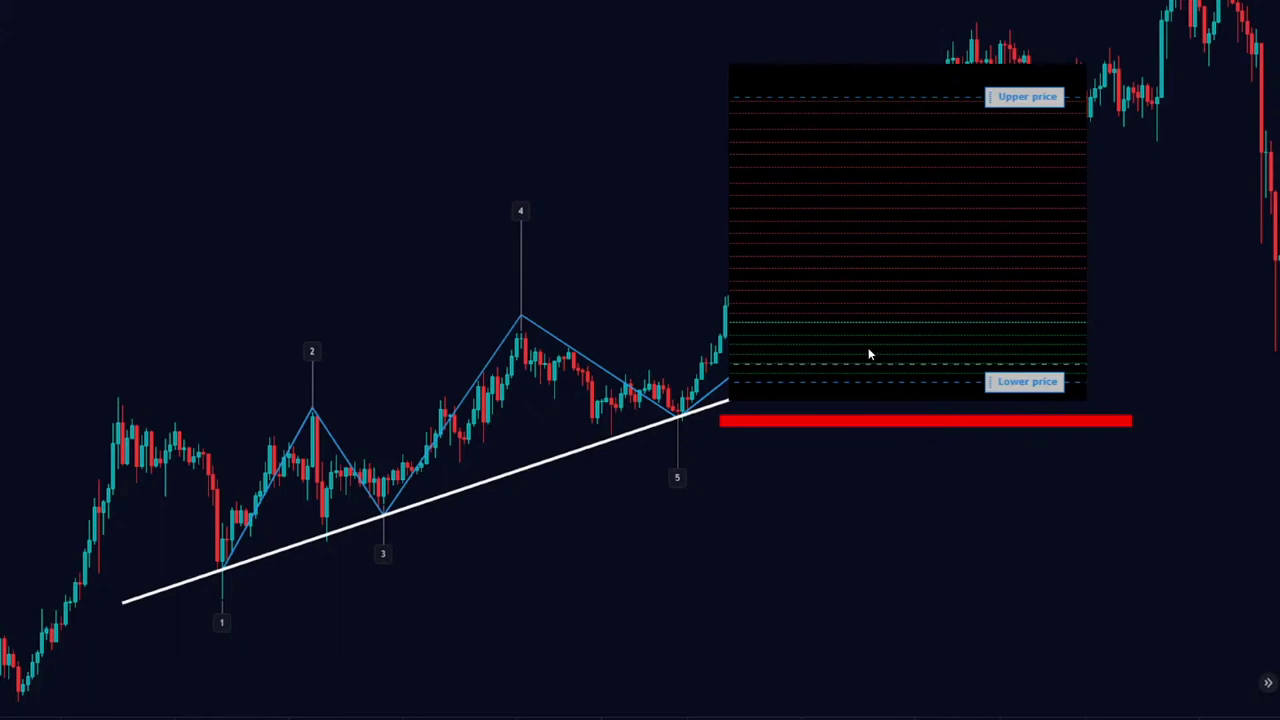
{"action": "key", "text": "Escape"}
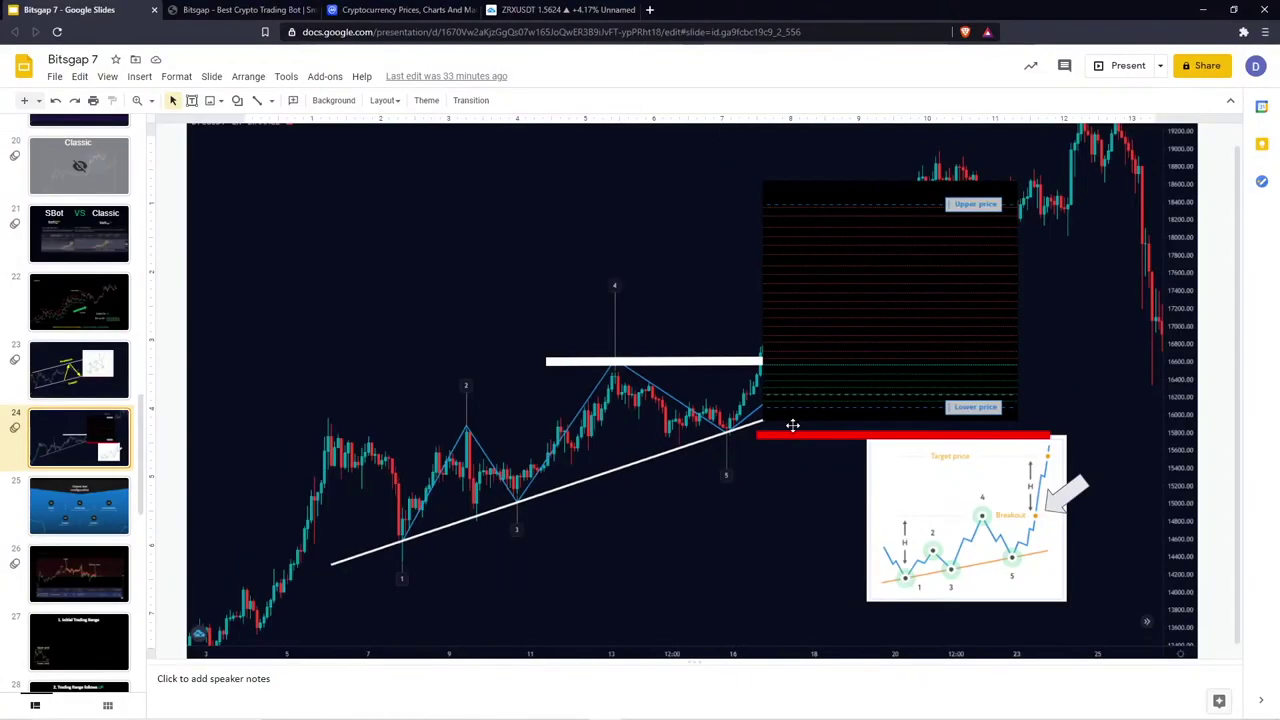
Switch to Bitsgap and compare the Trailing Up option with the INJ / USDT bot's grid range and price from November to December 2020
{"action": "left_click", "coordinate": [256, 9]}
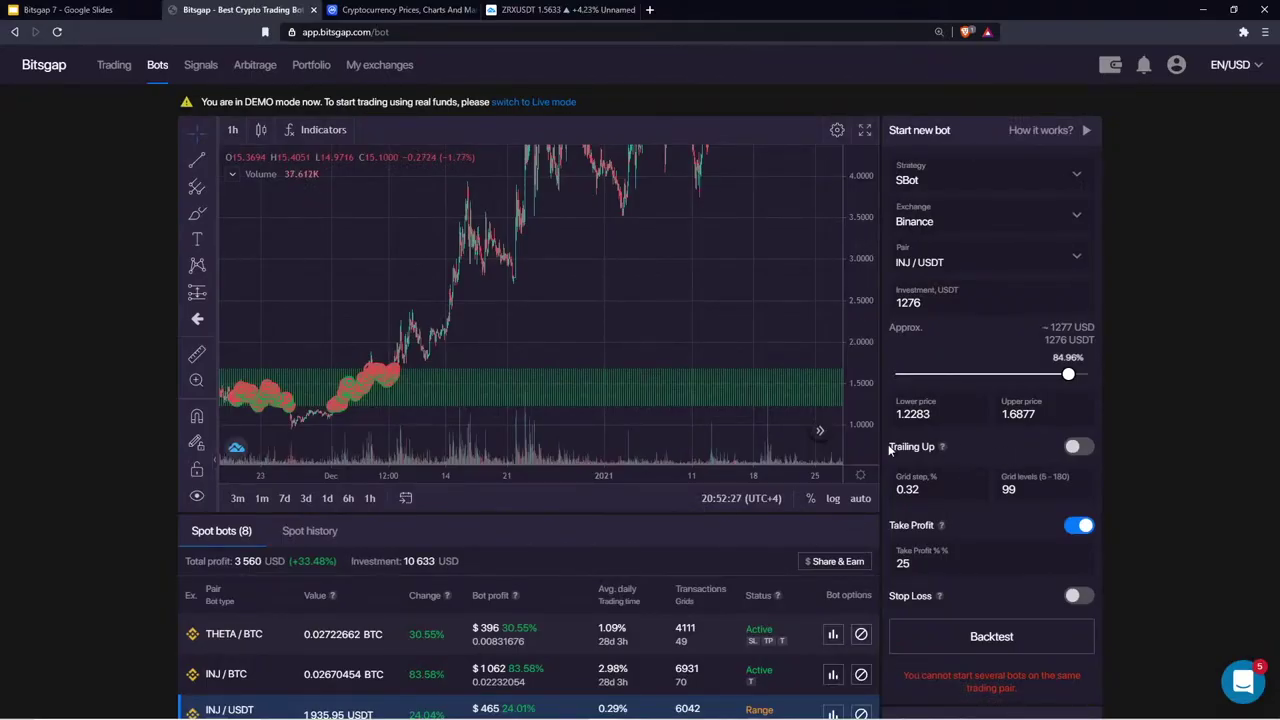
{"action": "double_click", "coordinate": [928, 446]}
{"action": "left_click_drag", "start_coordinate": [927, 446], "coordinate": [968, 453]}
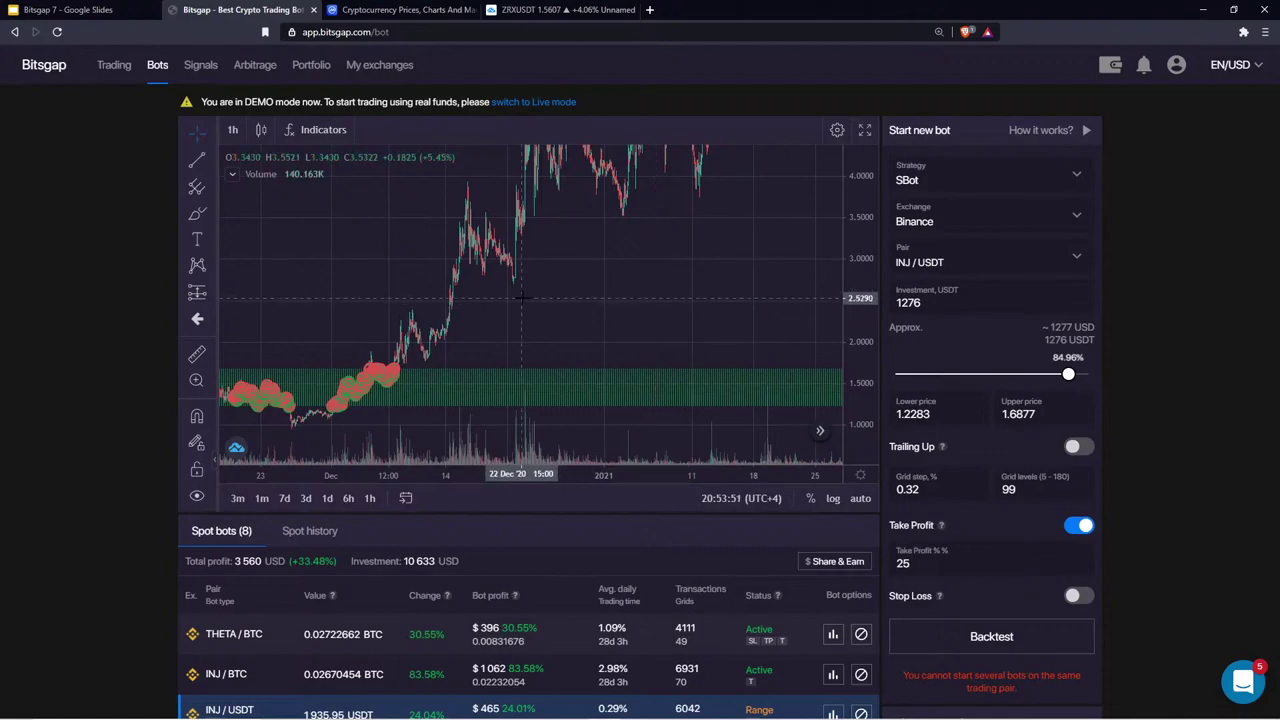
{"action": "left_click_drag", "start_coordinate": [590, 300], "coordinate": [787, 325]}
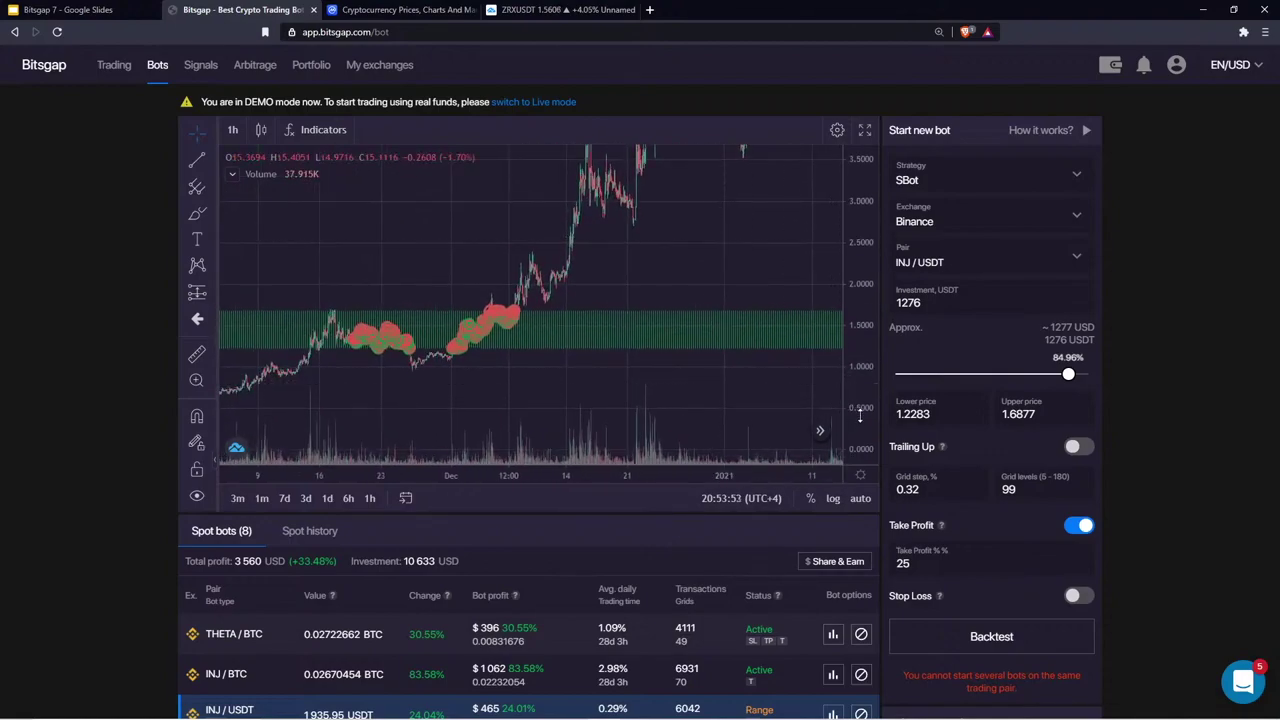
{"action": "mouse_move", "coordinate": [941, 447]}
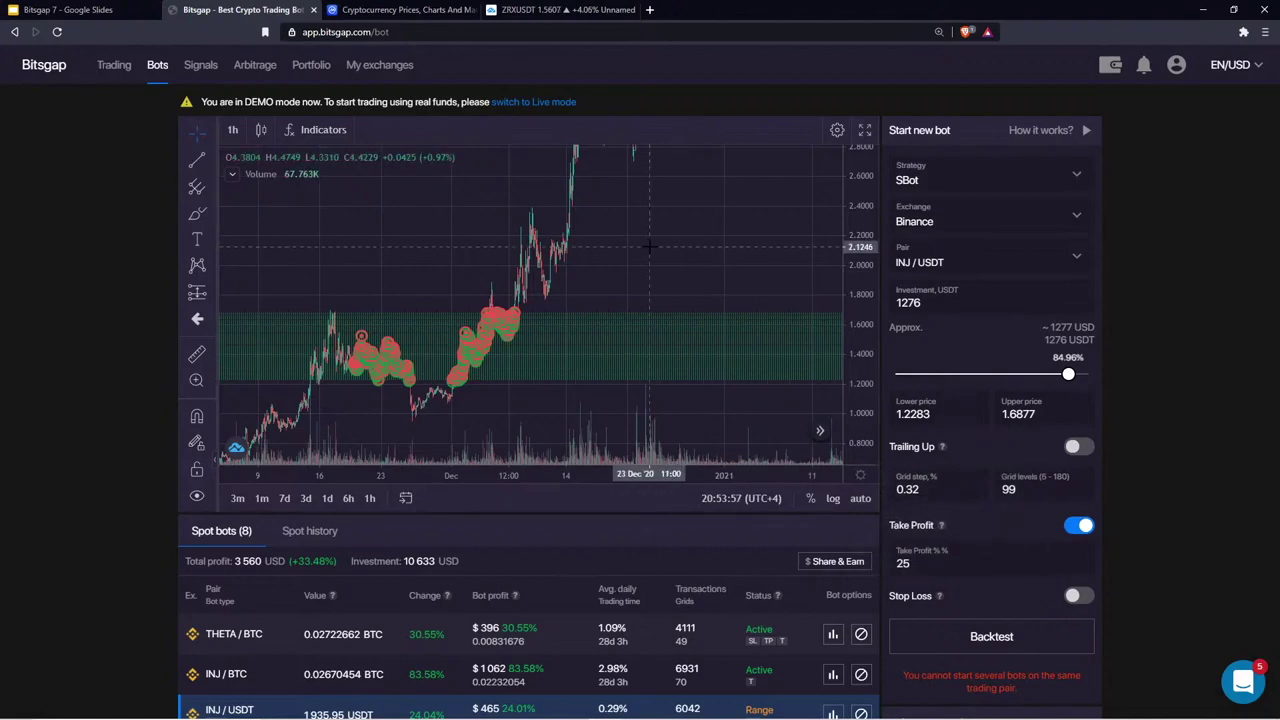
{"action": "scroll", "coordinate": [650, 246], "scroll_direction": "up", "scroll_amount": 2}
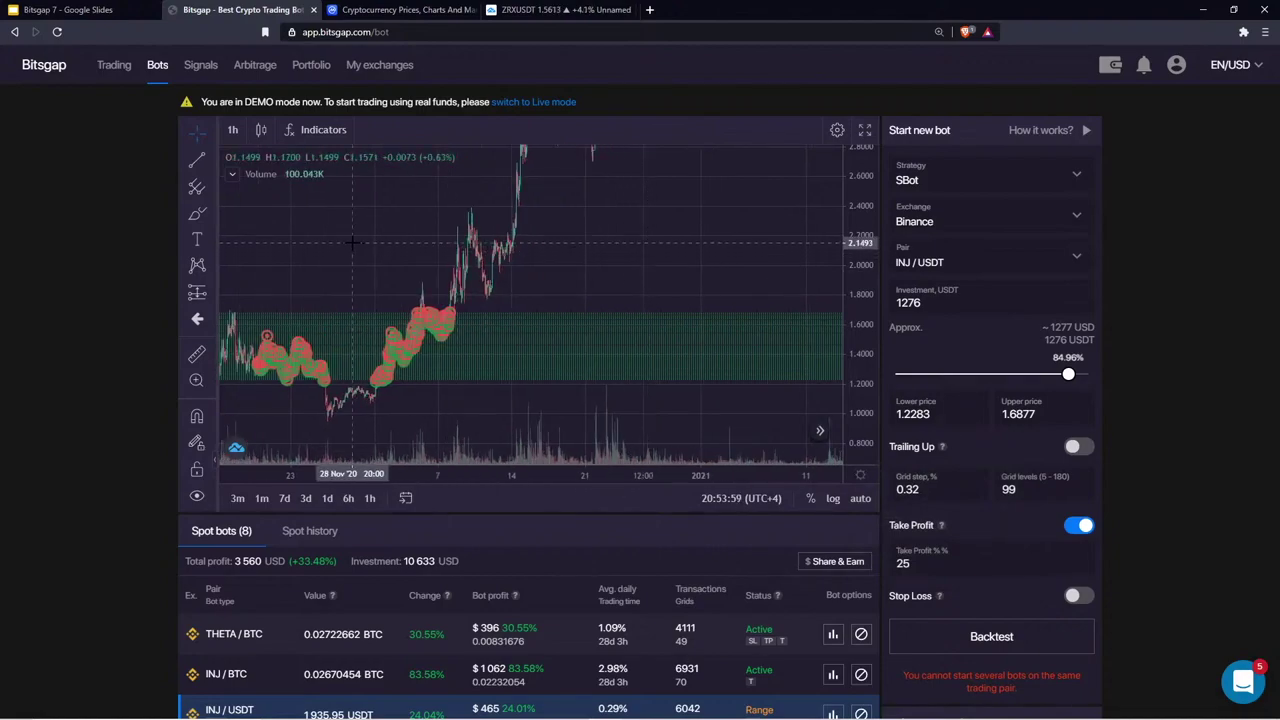
{"action": "scroll", "coordinate": [523, 237], "scroll_direction": "left", "scroll_amount": 5}
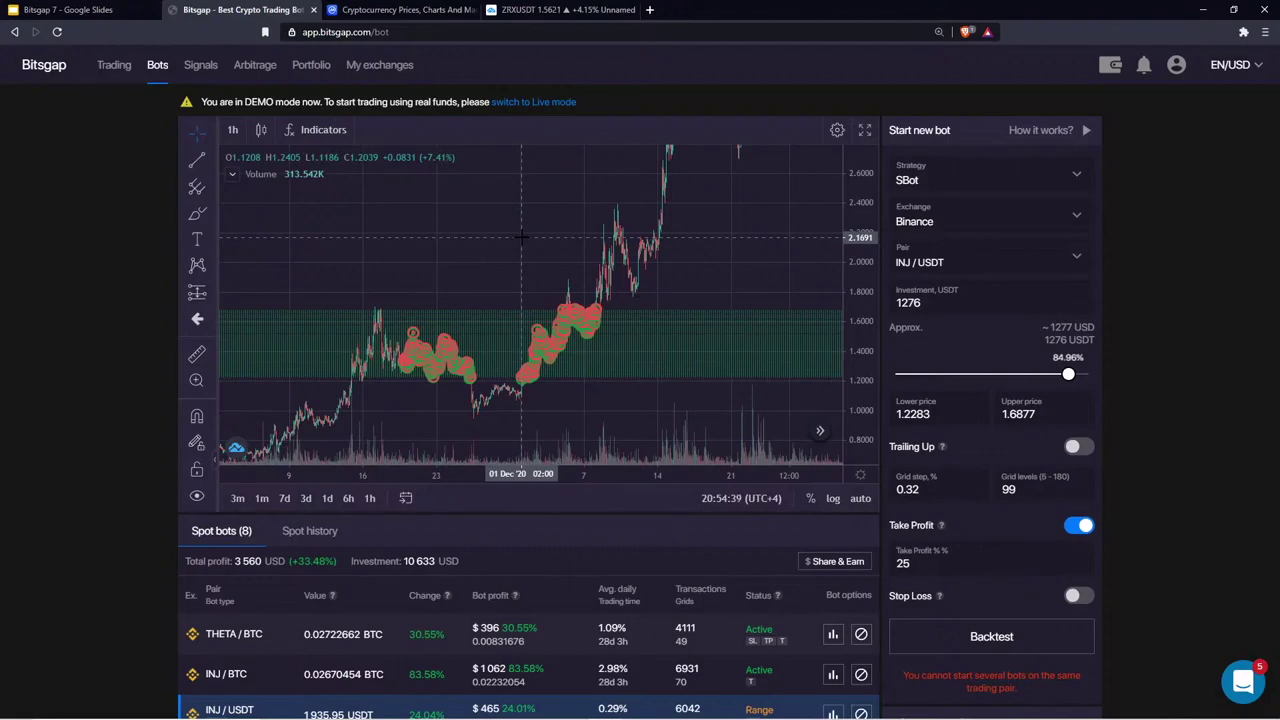
Turn on Stop Loss for the INJ / USDT bot setup, view its explanation and select its price value
{"action": "left_click", "coordinate": [1075, 597]}
{"action": "scroll", "coordinate": [954, 584], "scroll_direction": "down", "scroll_amount": 1}
{"action": "mouse_move", "coordinate": [942, 583]}
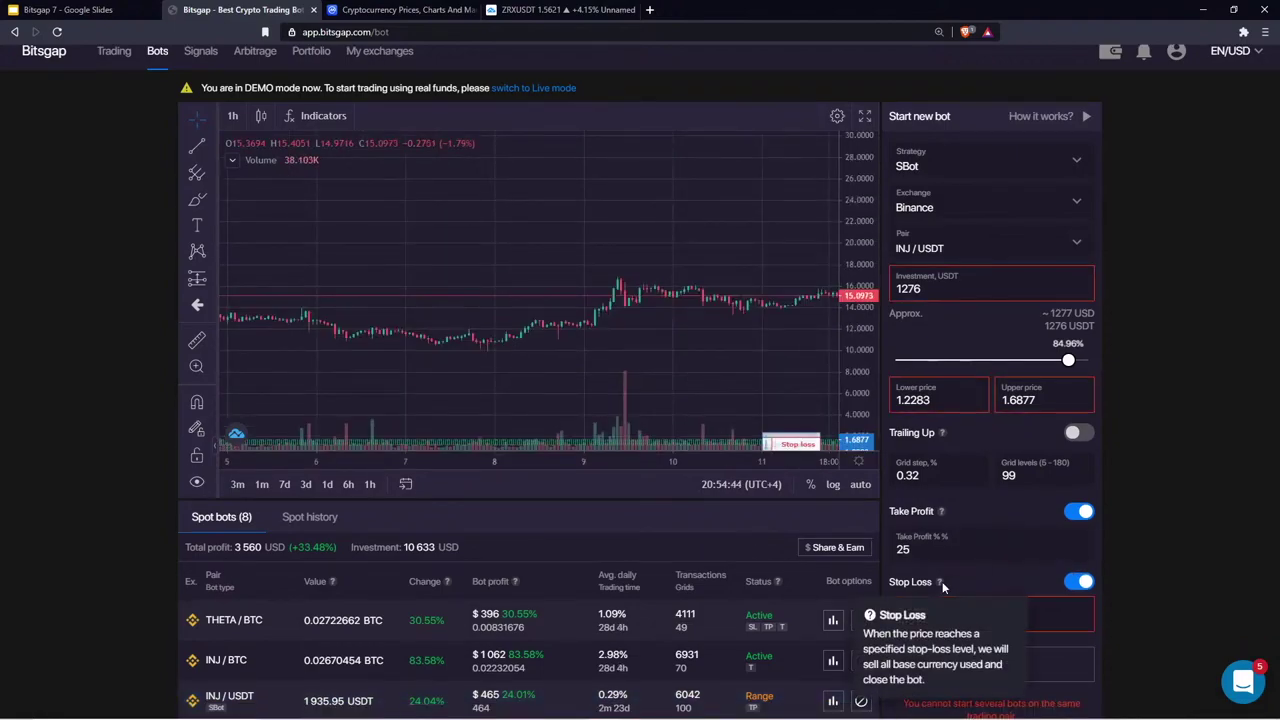
{"action": "left_click_drag", "start_coordinate": [940, 619], "coordinate": [884, 627]}
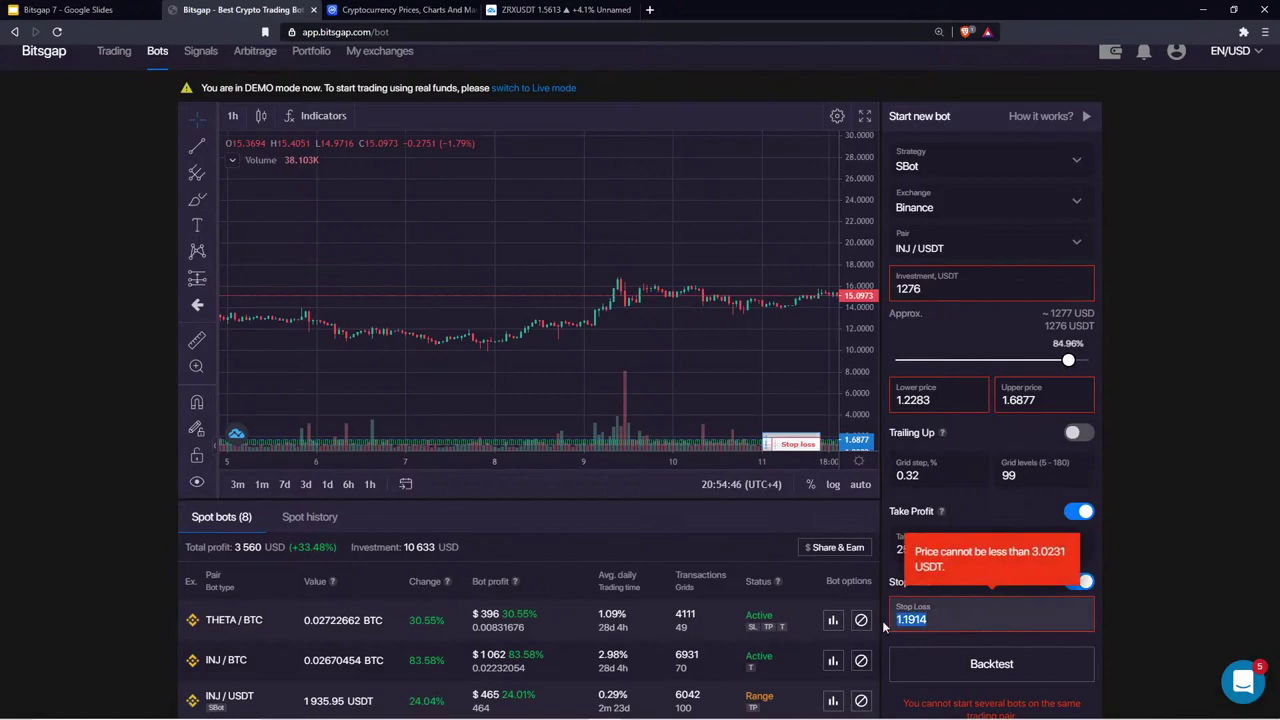
Inspect the stop loss price in the THETA / BTC bot's settings and close them without saving
{"action": "left_click", "coordinate": [838, 621]}
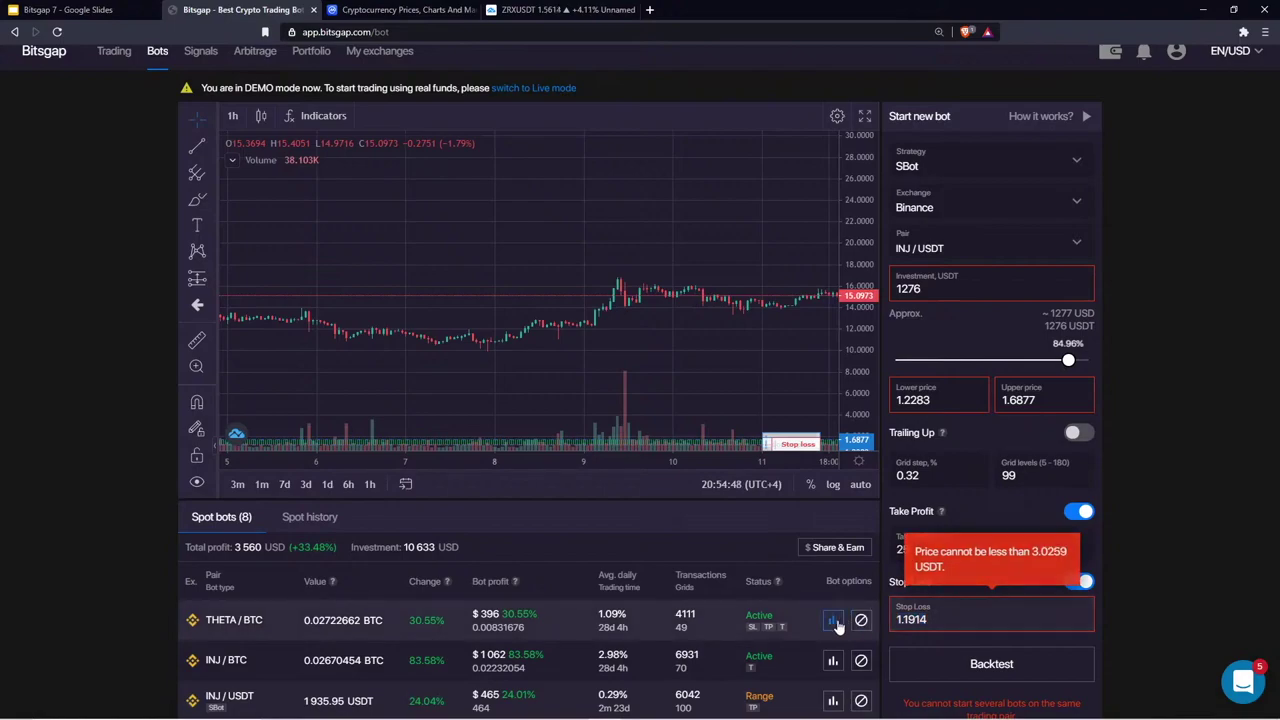
{"action": "left_click_drag", "start_coordinate": [889, 187], "coordinate": [866, 187]}
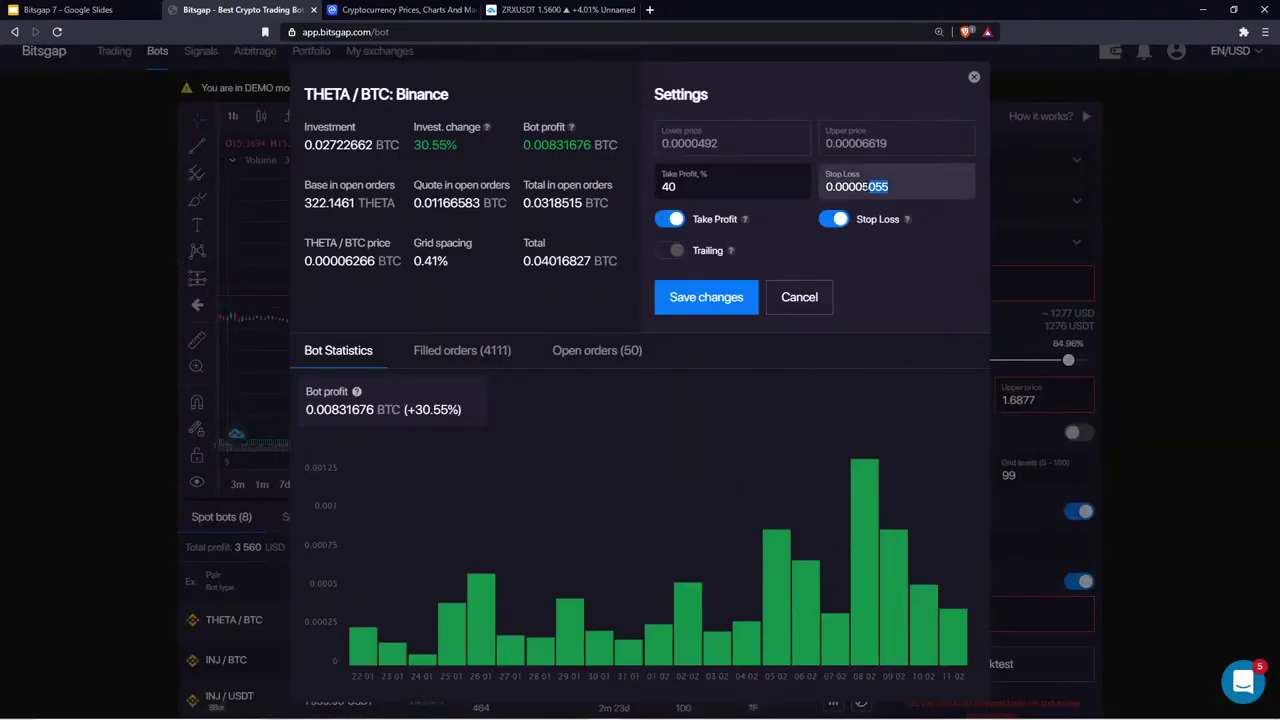
{"action": "left_click", "coordinate": [974, 77]}
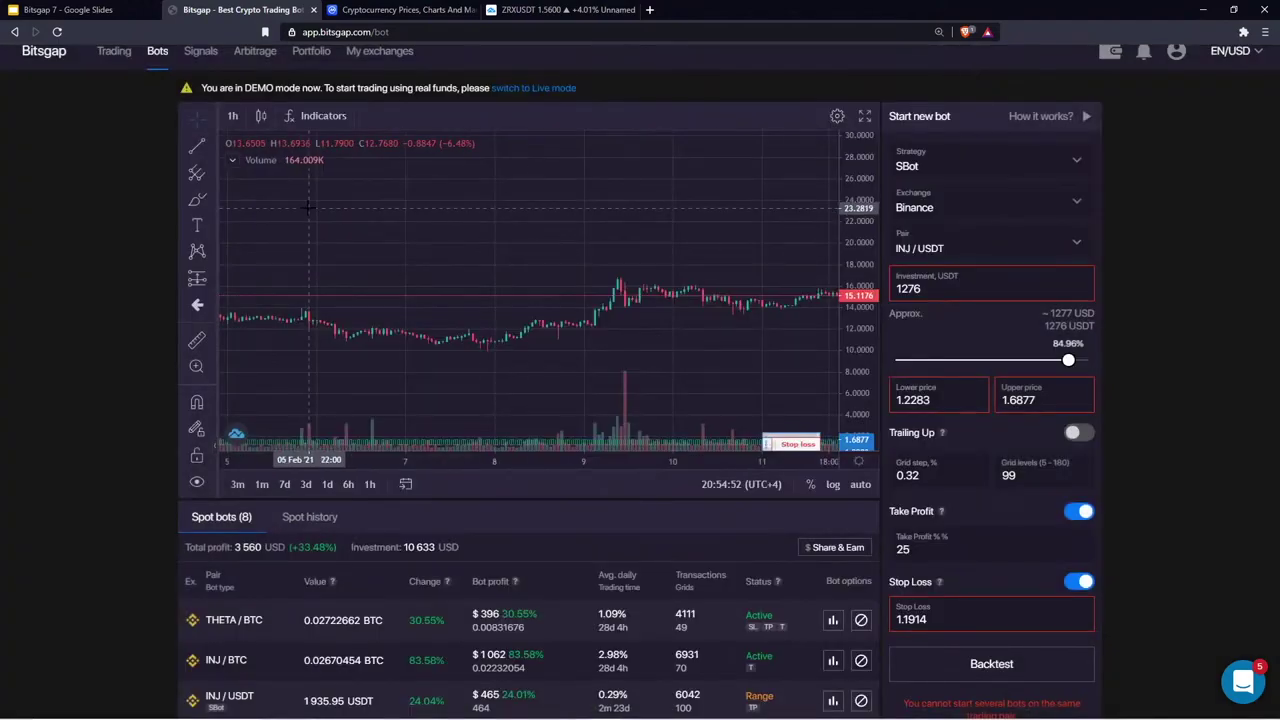
{"action": "scroll", "coordinate": [113, 149], "scroll_direction": "up", "scroll_amount": 1}
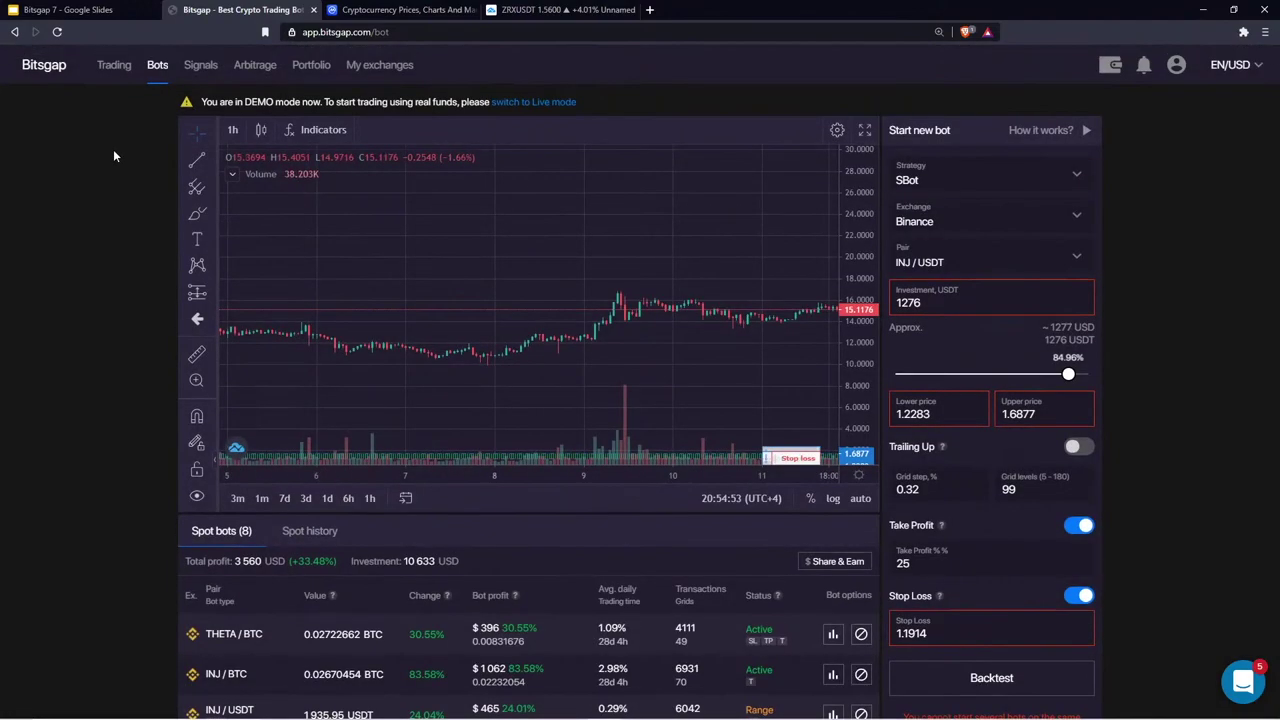
On the trading page, enable a 4% Stop Loss and prepare an FTM / USDT limit buy at 0.172 with 50% of the balance
{"action": "left_click", "coordinate": [114, 65]}
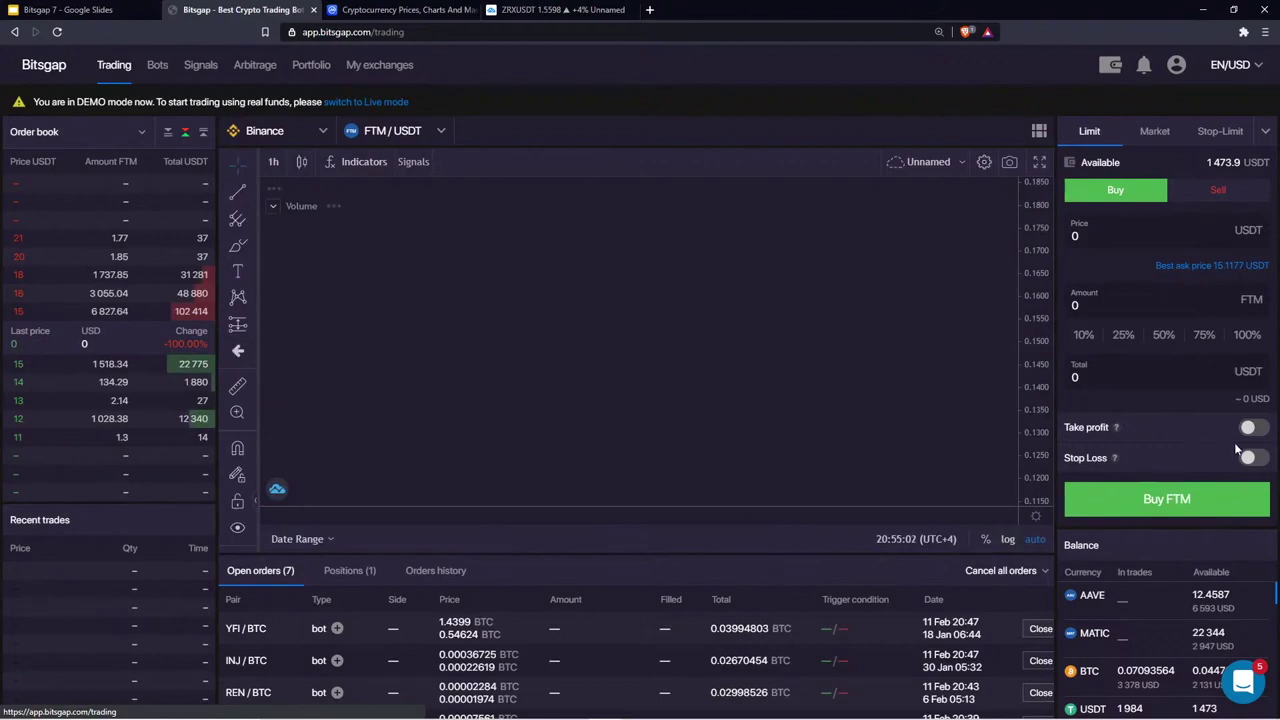
{"action": "left_click", "coordinate": [1253, 458]}
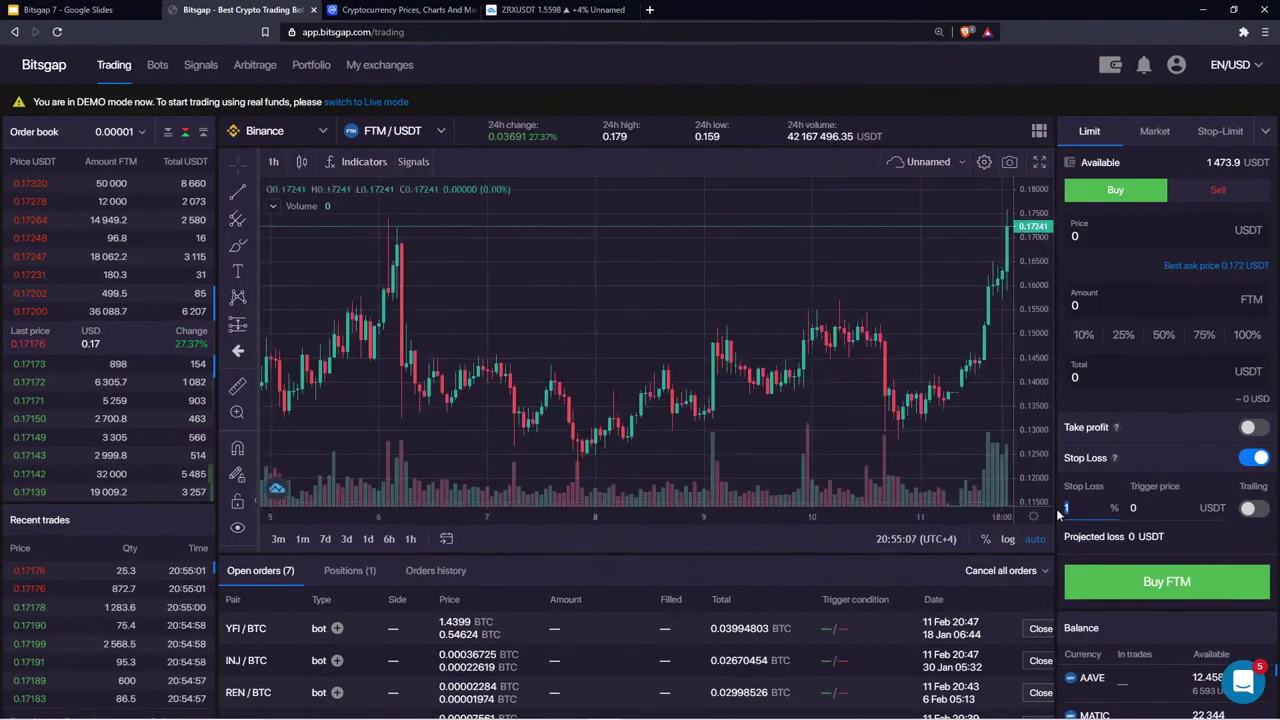
{"action": "type", "text": "4"}
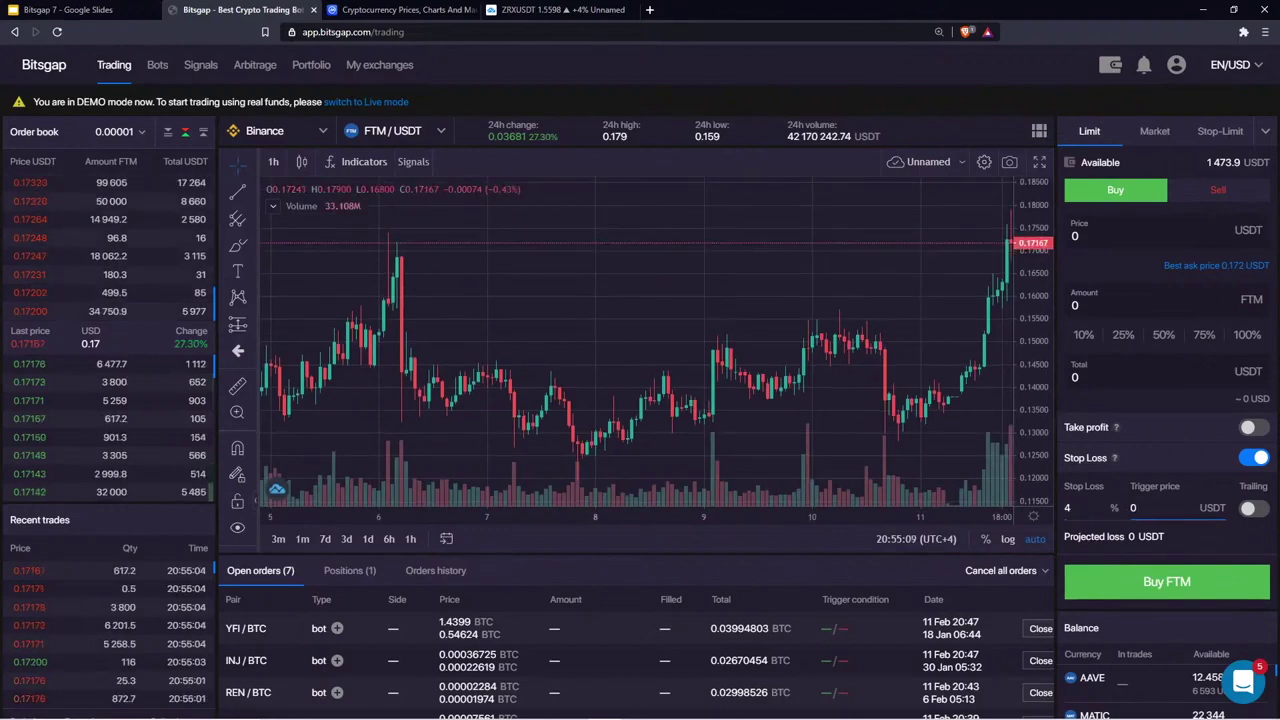
{"action": "left_click", "coordinate": [1231, 268]}
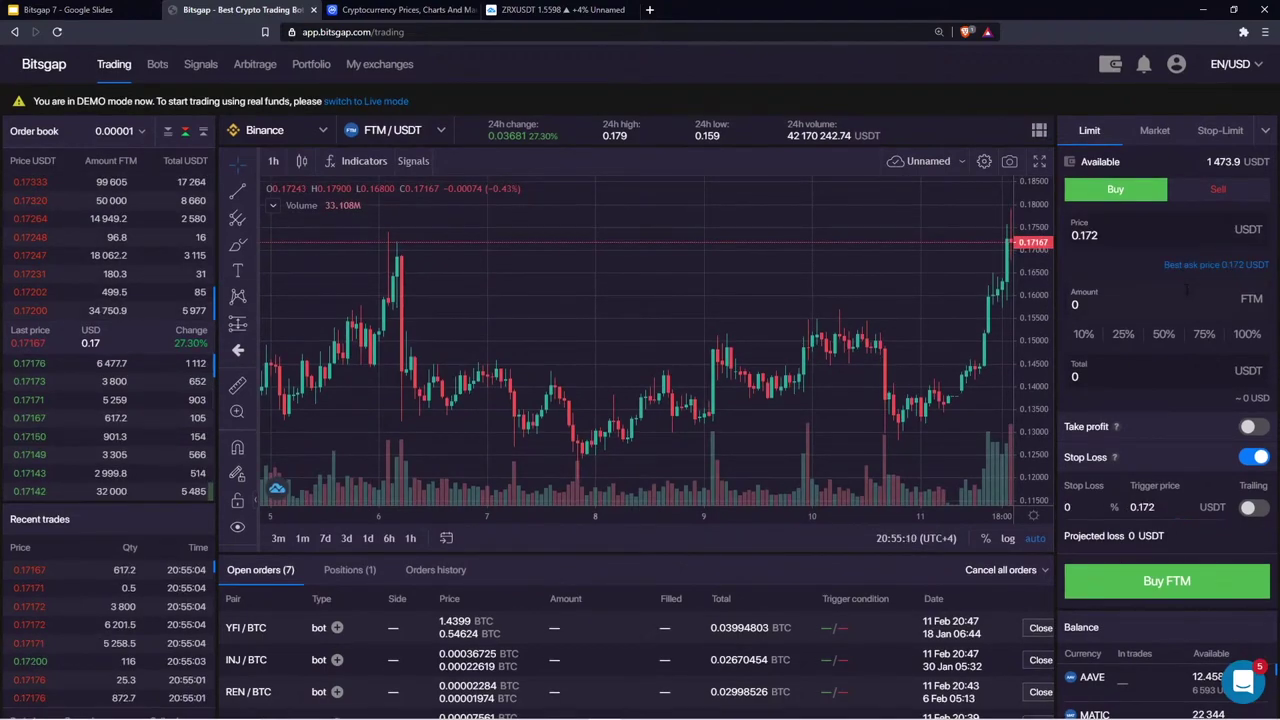
{"action": "left_click", "coordinate": [1165, 336]}
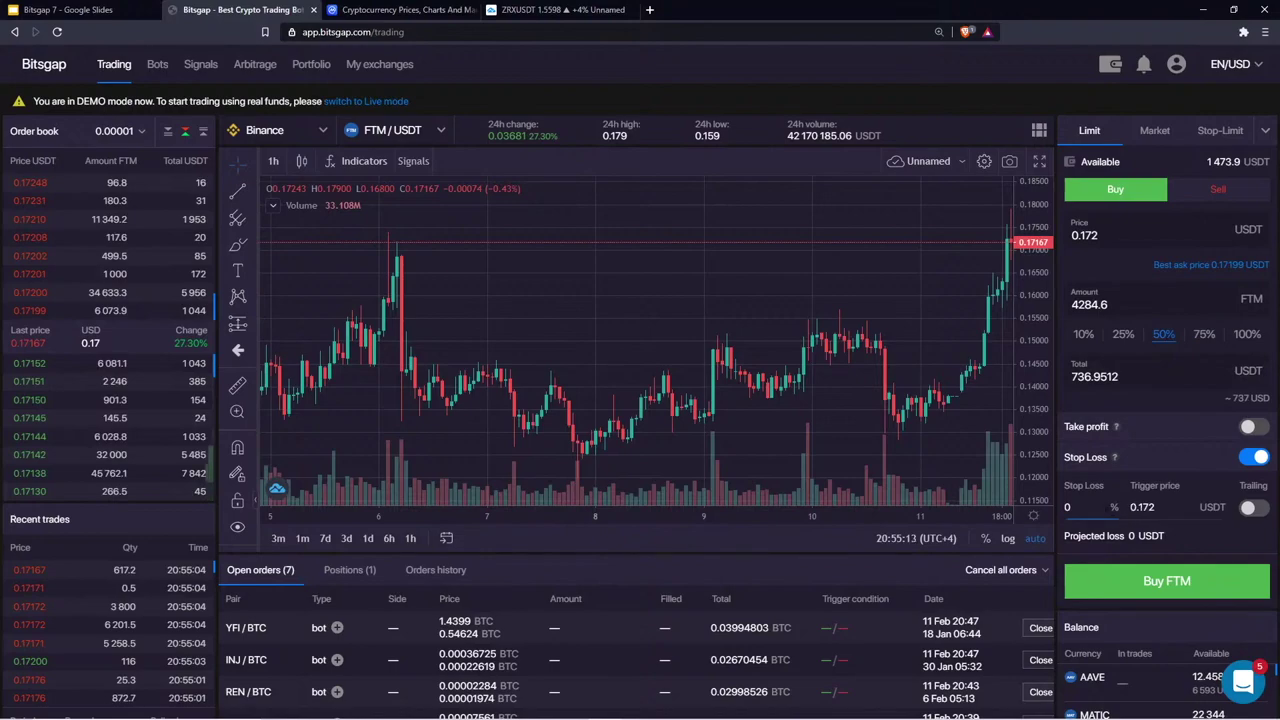
Try a 1% stop loss and a 0.1806 USDT trigger price before setting the trigger price to 0.14964 USDT
{"action": "left_click", "coordinate": [1070, 507]}
{"action": "type", "text": "1"}
{"action": "left_click", "coordinate": [1128, 507]}
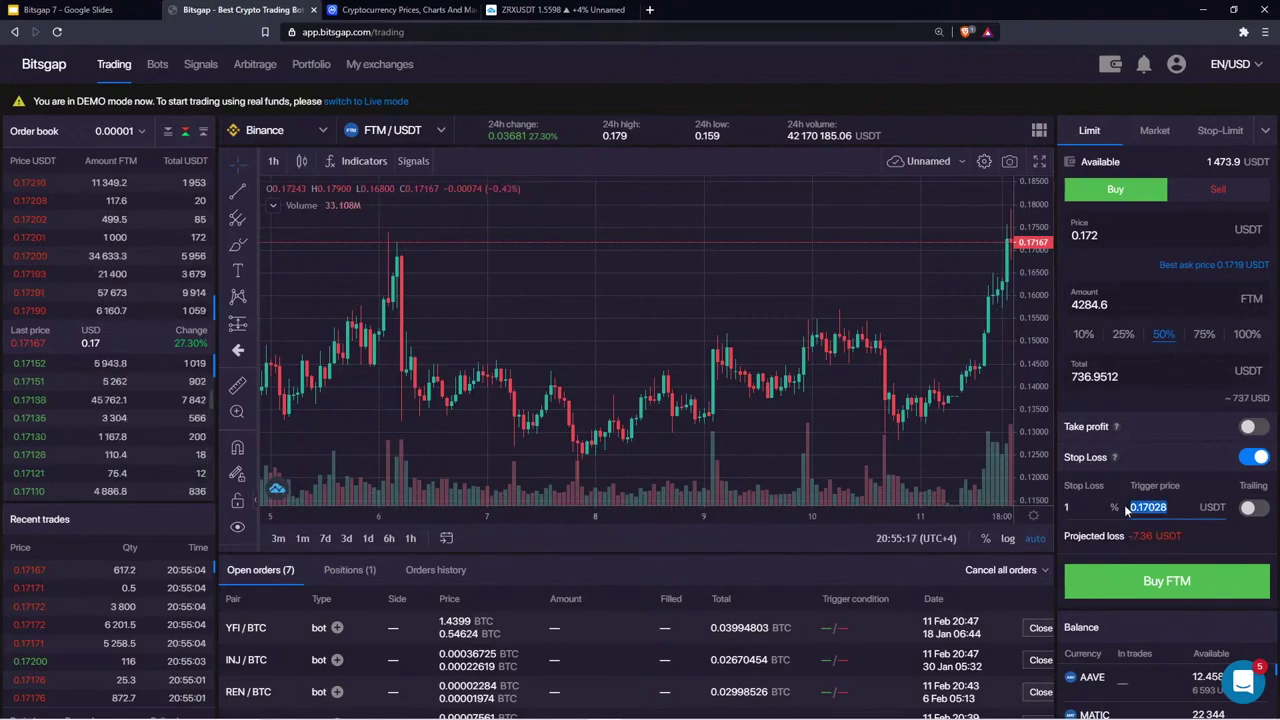
{"action": "type", "text": "0.1806"}
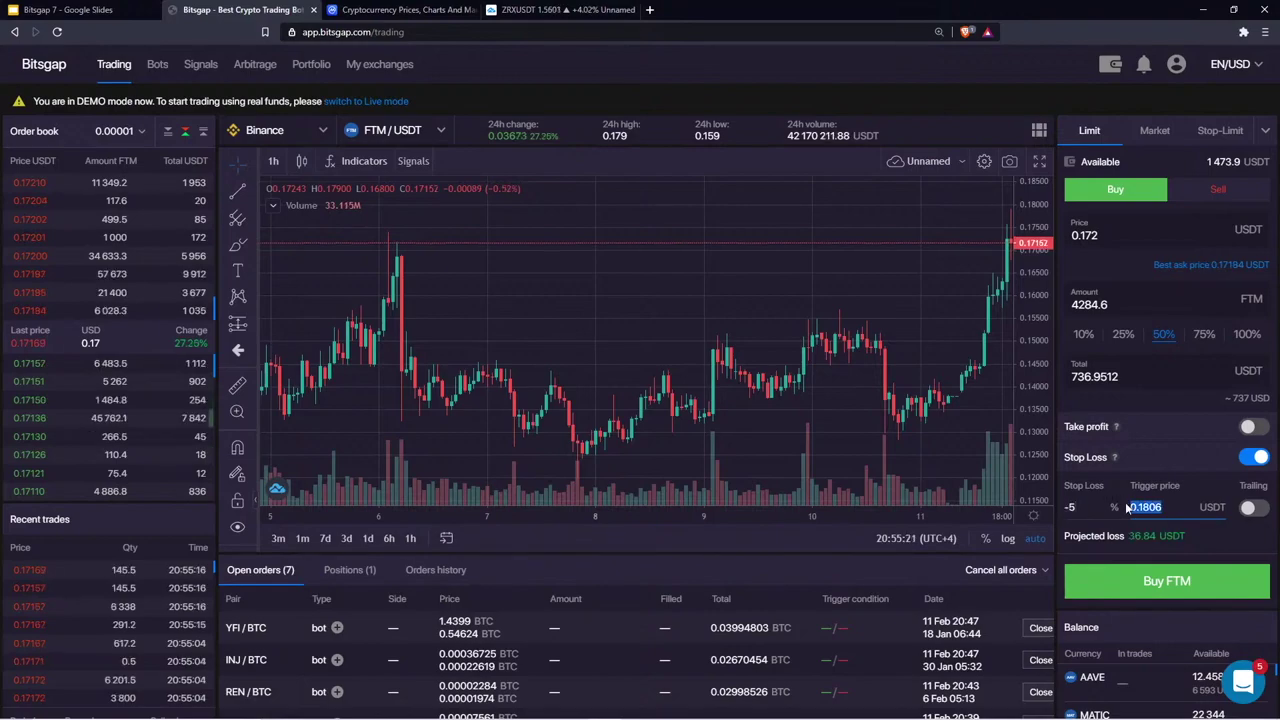
{"action": "left_click", "coordinate": [1130, 507]}
{"action": "type", "text": "0.14964"}
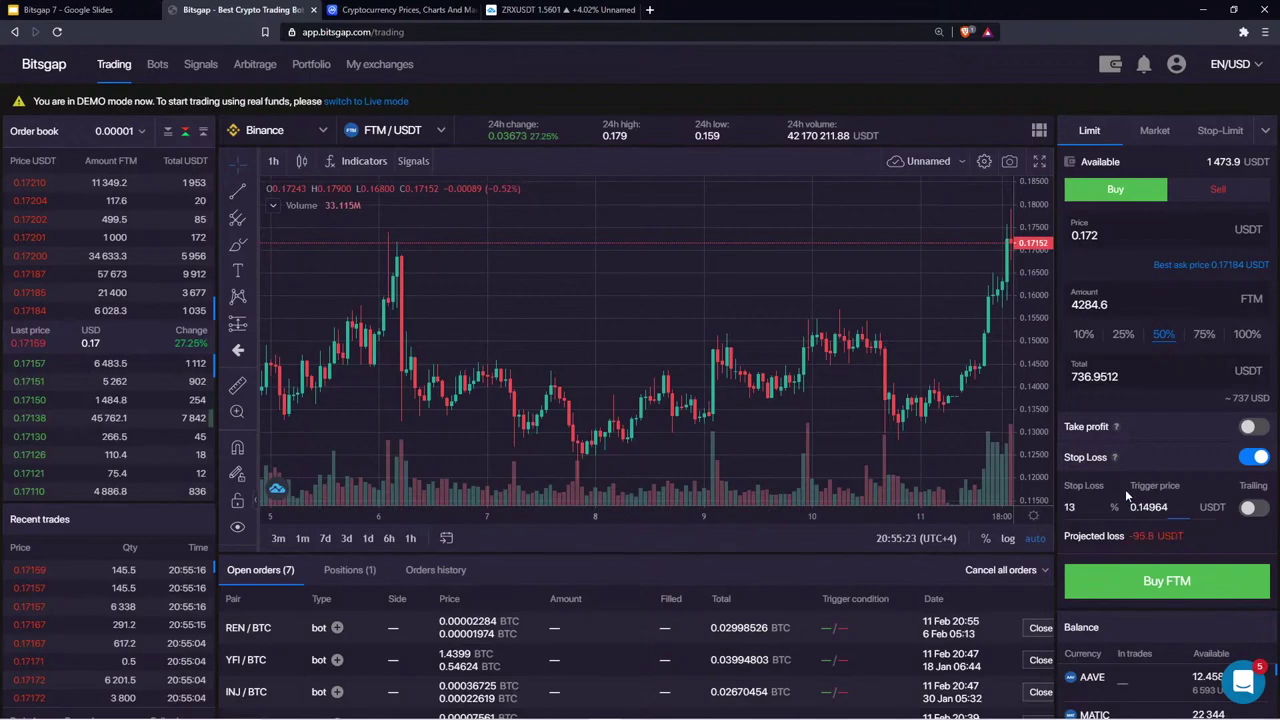
{"action": "double_click", "coordinate": [1070, 507]}
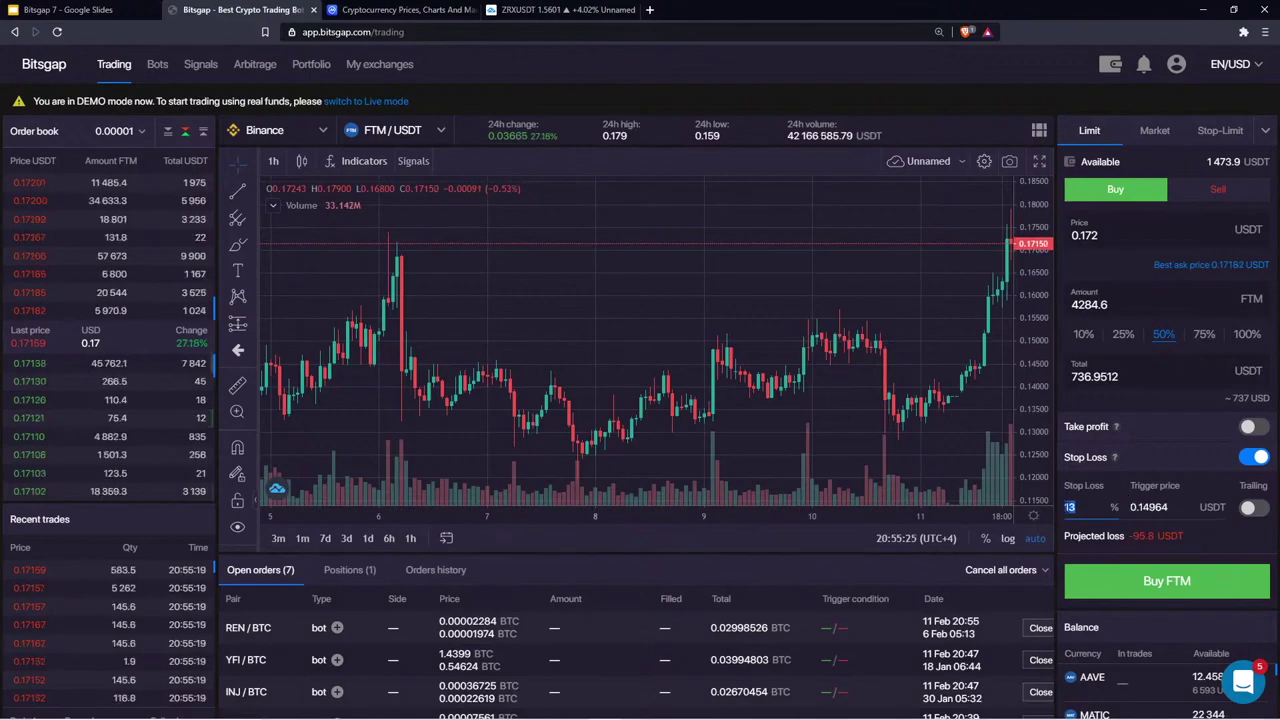
{"action": "left_click", "coordinate": [1131, 507]}
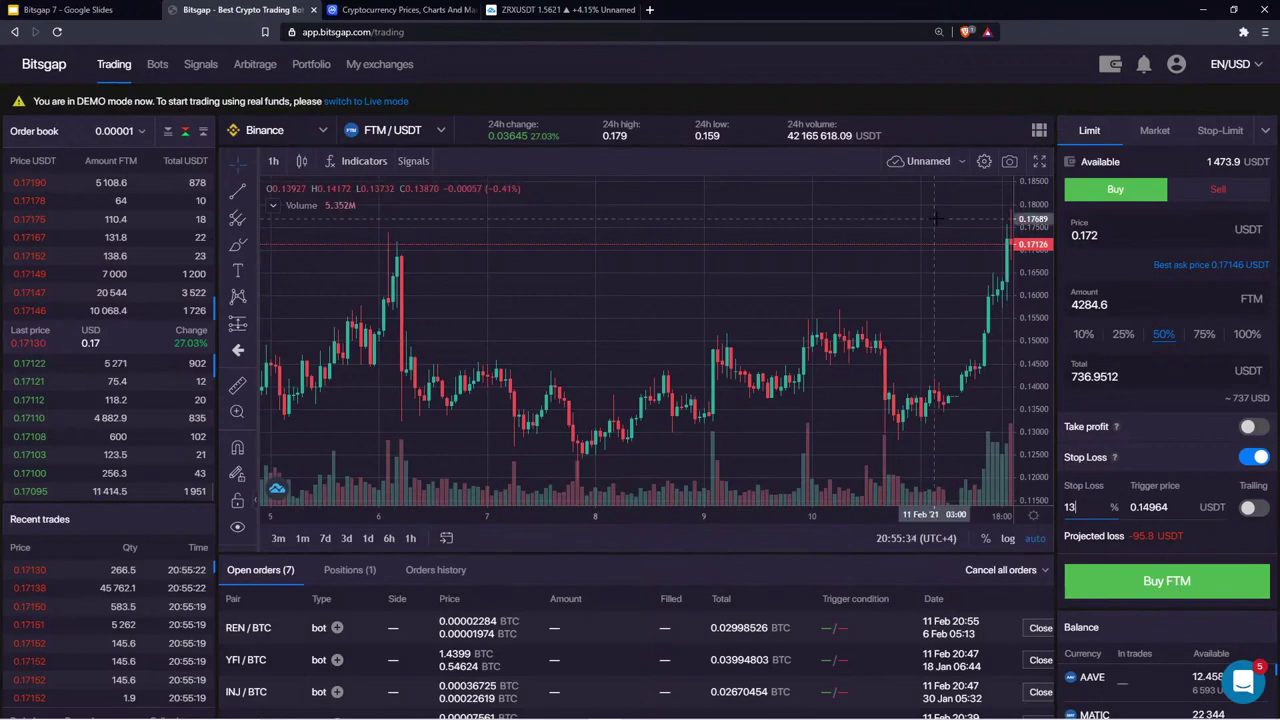
Open the bots page, show the THETA / BTC bot on the chart and raise its stop loss line to 0.00005379
{"action": "left_click", "coordinate": [160, 68]}
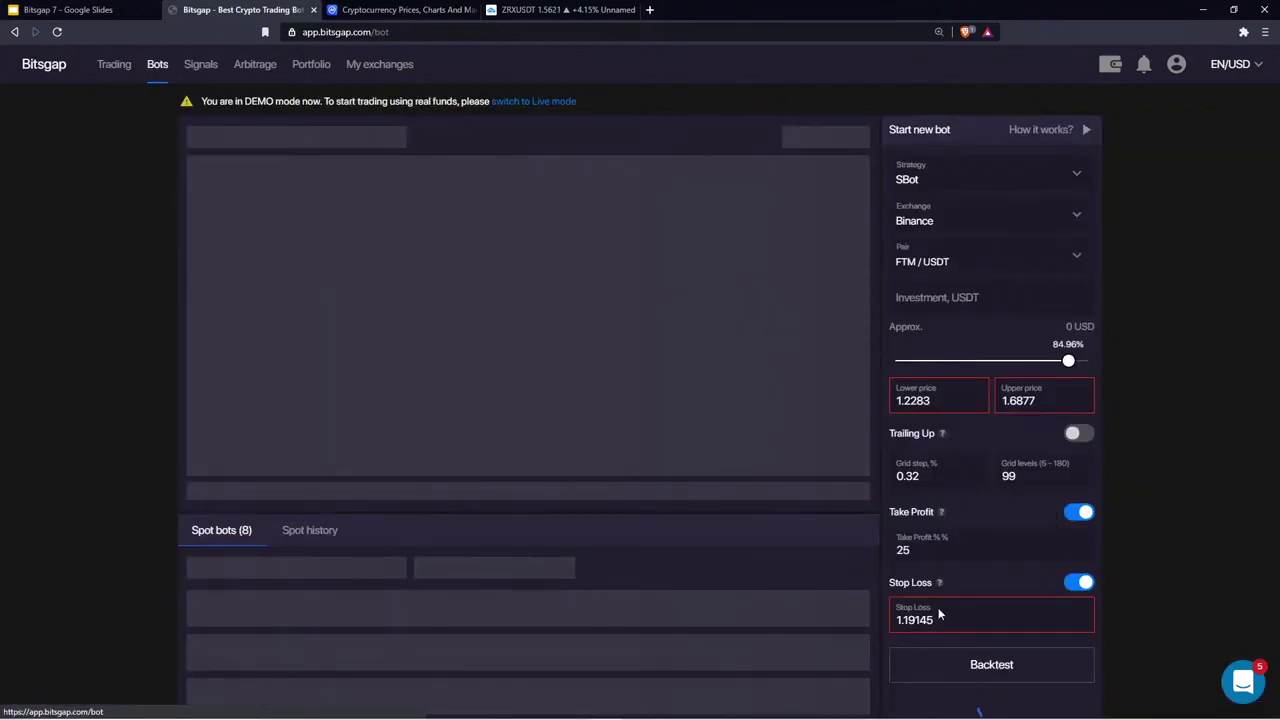
{"action": "left_click_drag", "start_coordinate": [938, 612], "coordinate": [727, 324]}
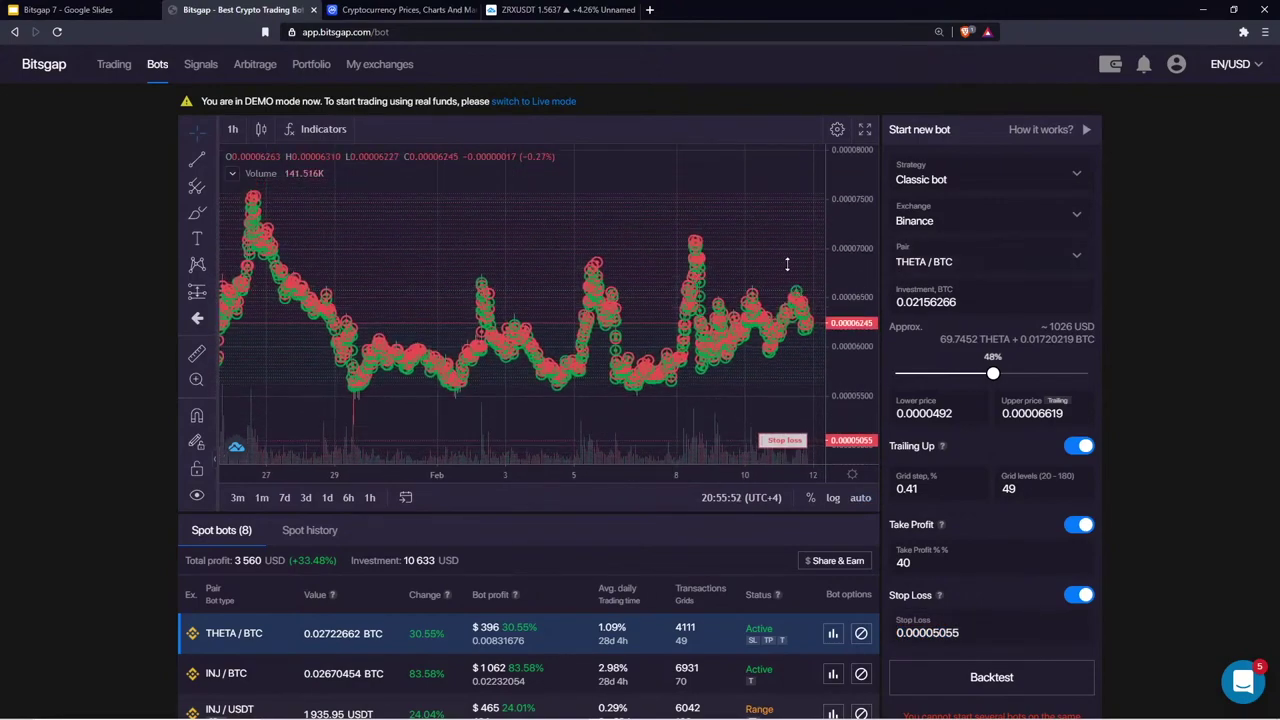
{"action": "left_click_drag", "start_coordinate": [789, 440], "coordinate": [722, 406]}
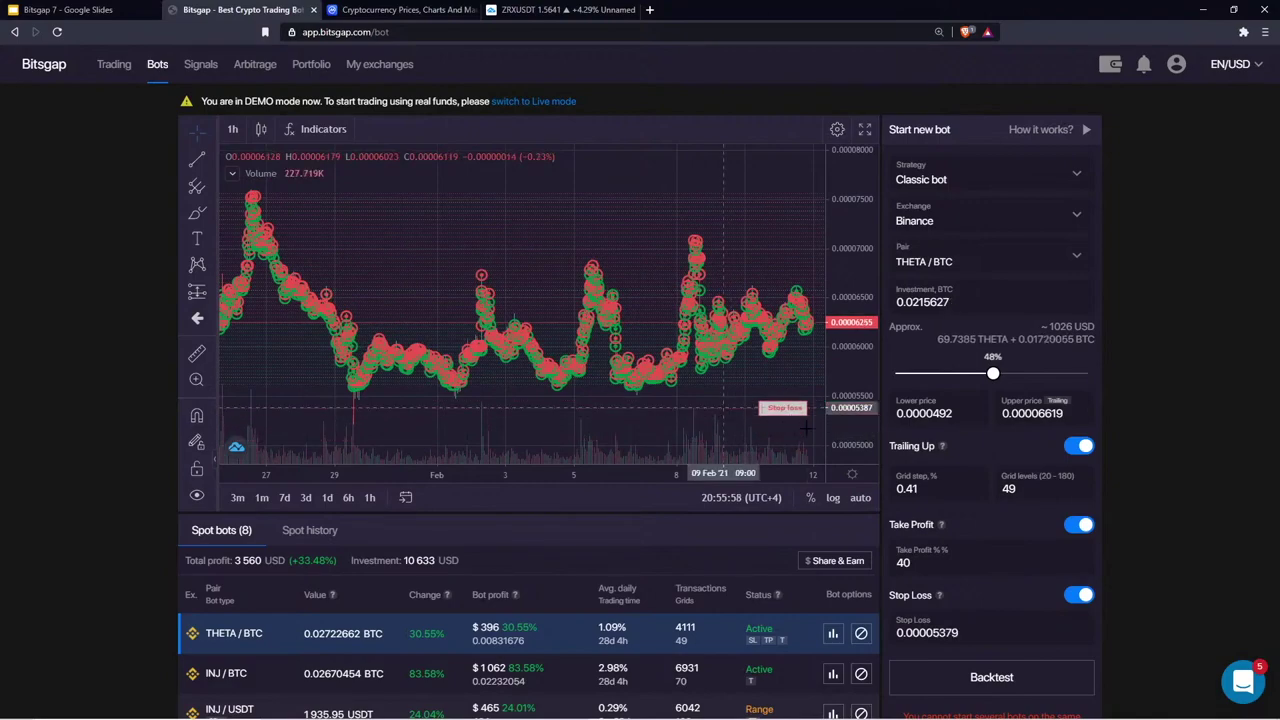
{"action": "left_click_drag", "start_coordinate": [842, 432], "coordinate": [843, 420]}
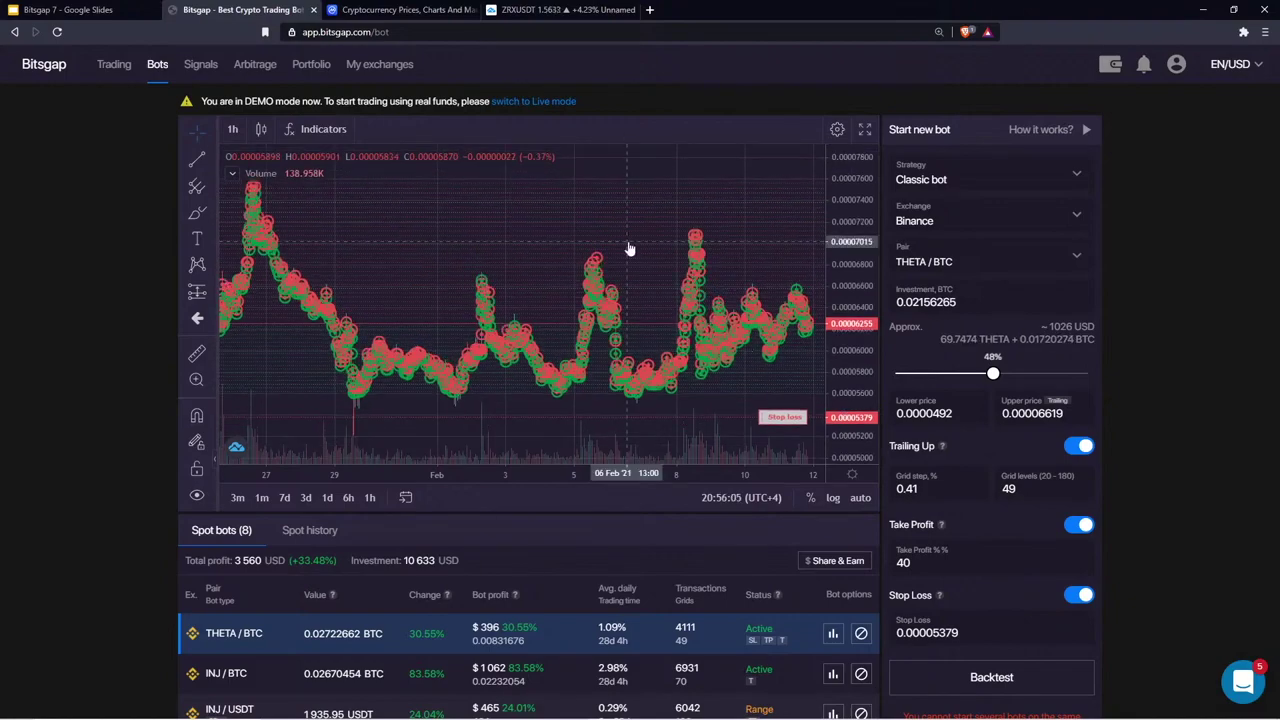
Try raising the THETA / BTC bot's stop loss line to 0.00006024, close below the current price
{"action": "left_click_drag", "start_coordinate": [628, 248], "coordinate": [514, 216]}
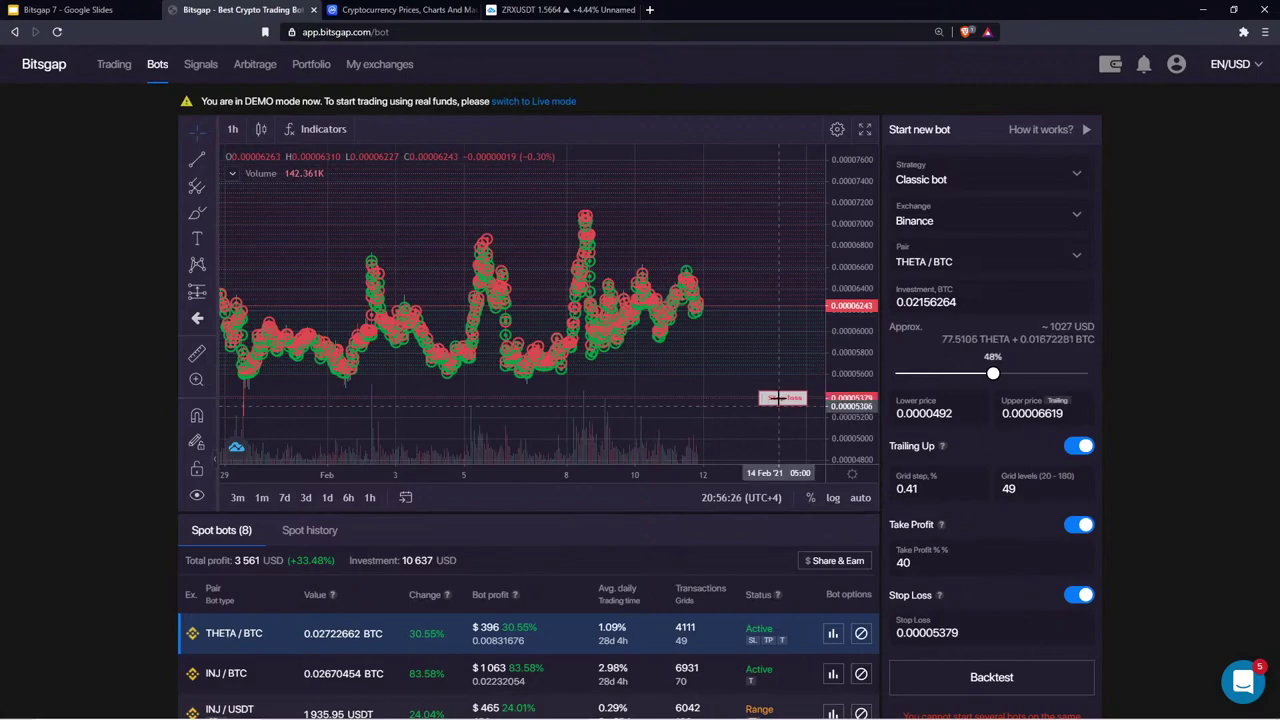
{"action": "left_click_drag", "start_coordinate": [778, 398], "coordinate": [776, 331]}
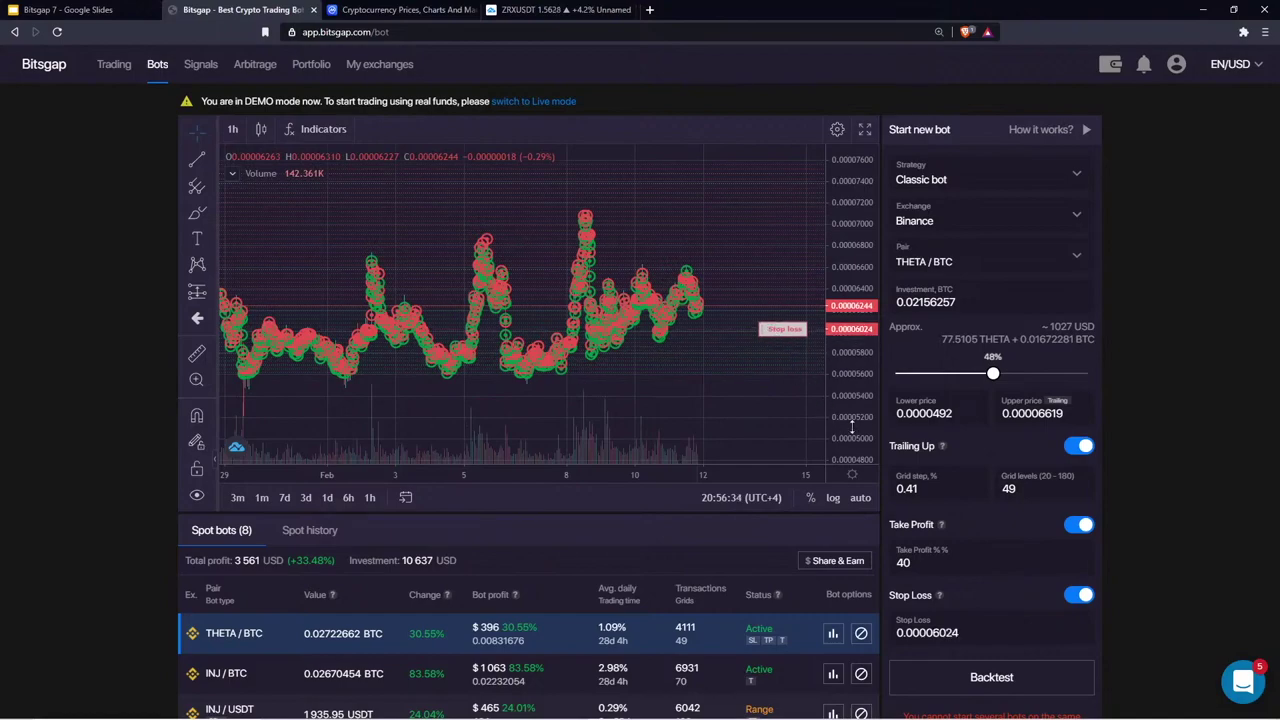
{"action": "left_click_drag", "start_coordinate": [851, 423], "coordinate": [841, 370]}
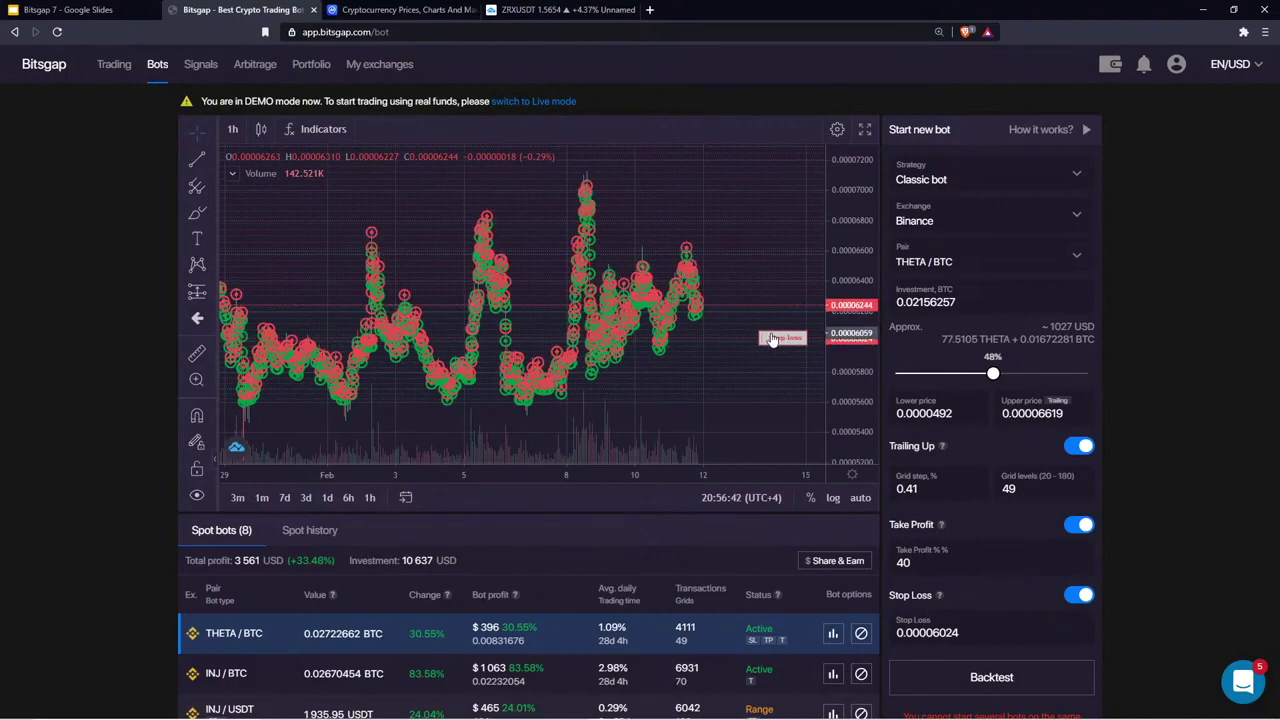
Lower the THETA / BTC stop loss line to 0.00005458 and review the bot's longer price history and settings
{"action": "left_click_drag", "start_coordinate": [772, 338], "coordinate": [778, 423]}
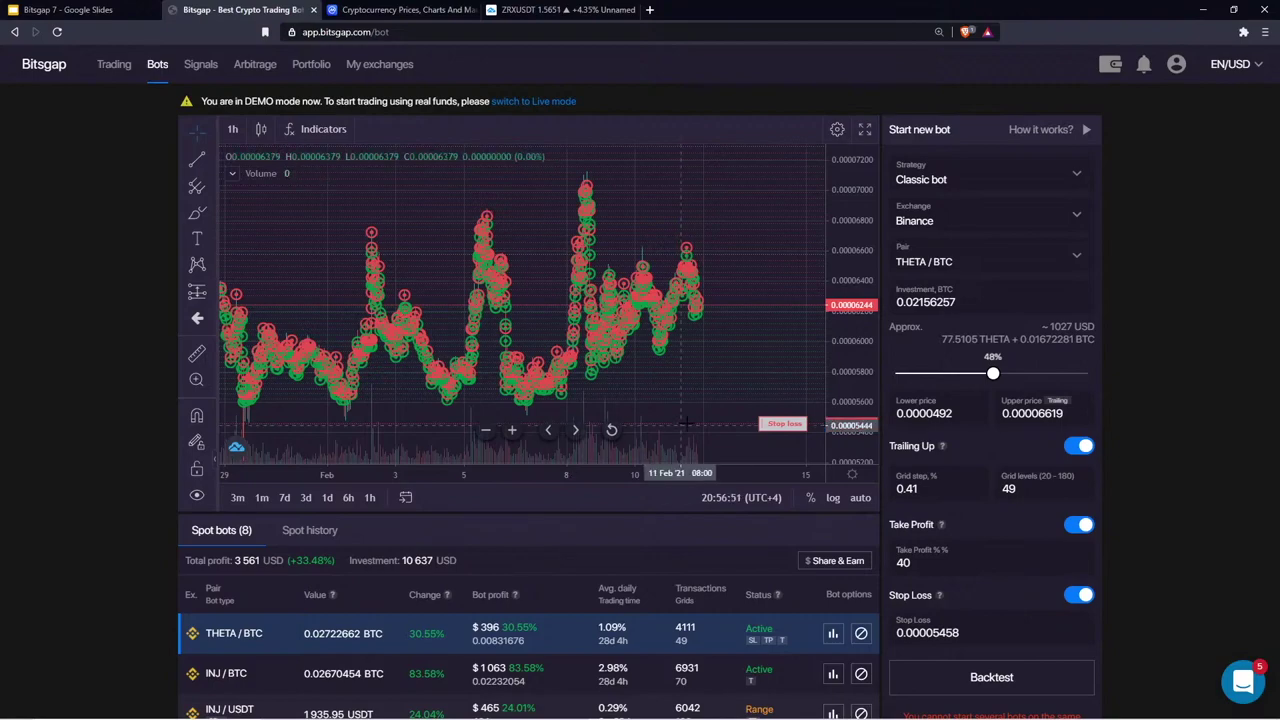
{"action": "scroll", "coordinate": [722, 357], "scroll_direction": "down", "scroll_amount": 5}
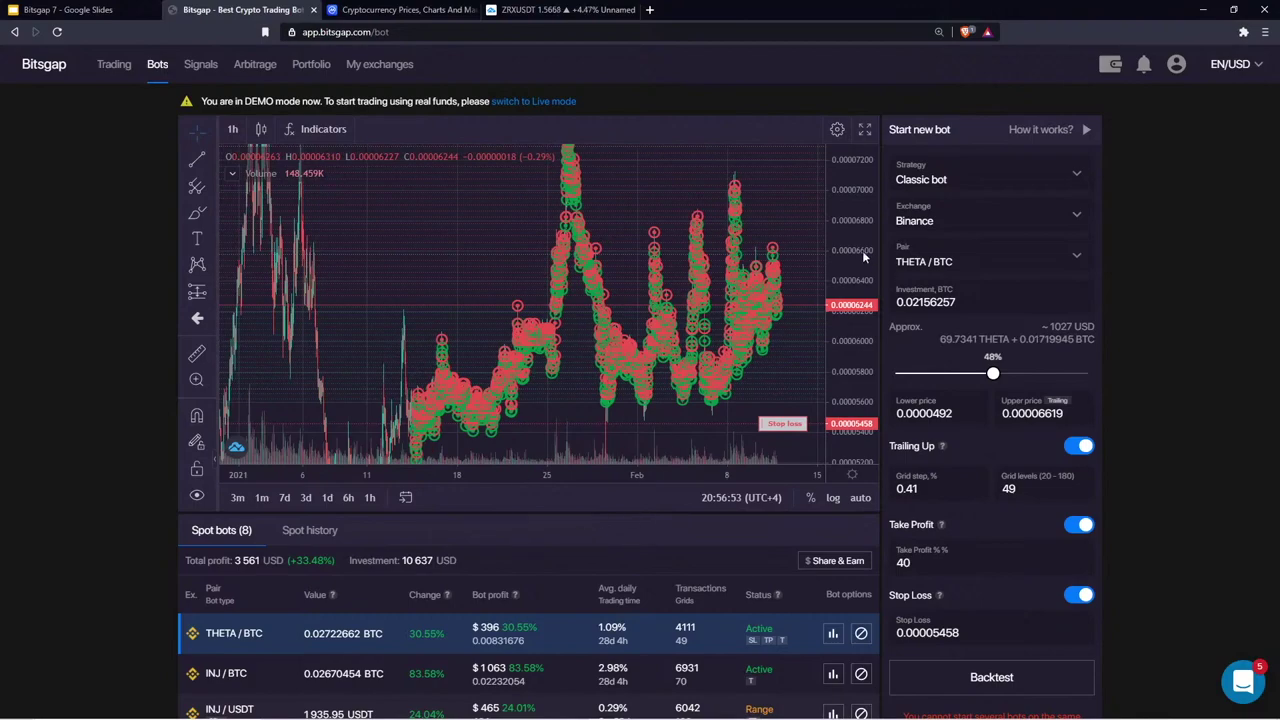
{"action": "scroll", "coordinate": [862, 250], "scroll_direction": "down", "scroll_amount": 1}
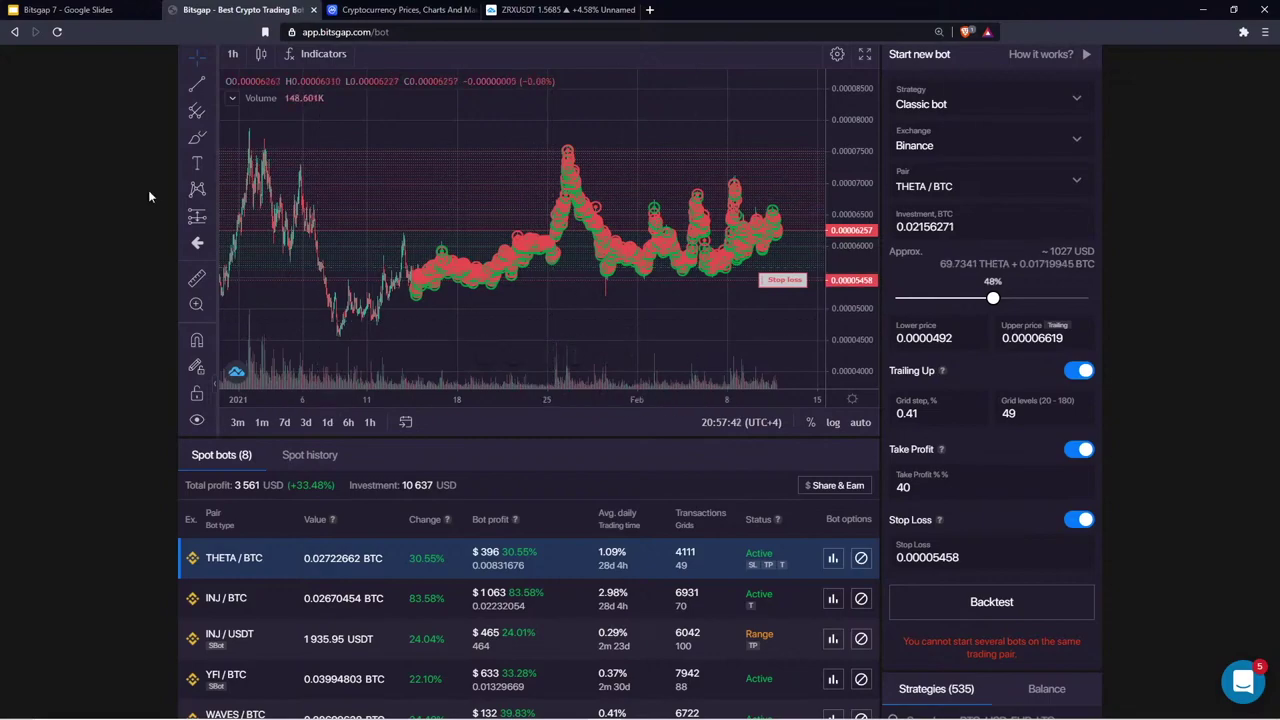
{"action": "scroll", "coordinate": [148, 197], "scroll_direction": "up", "scroll_amount": 1}
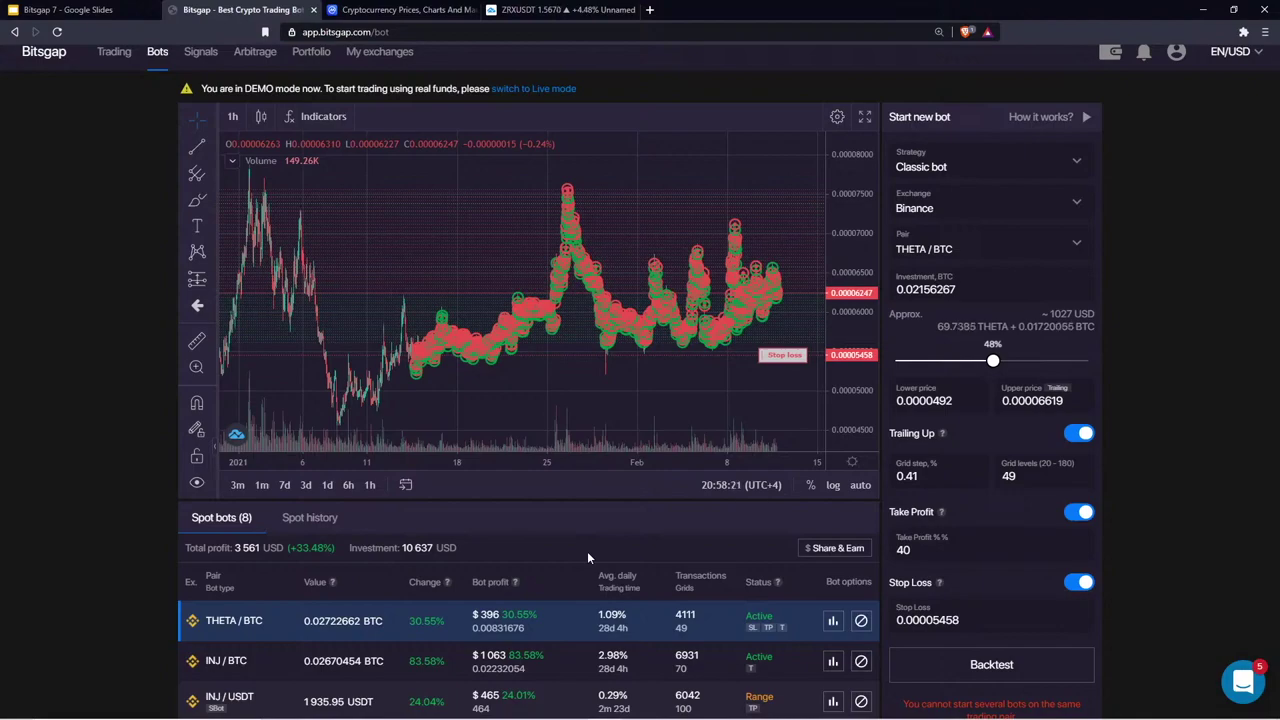
{"action": "key", "text": "BackSpace"}
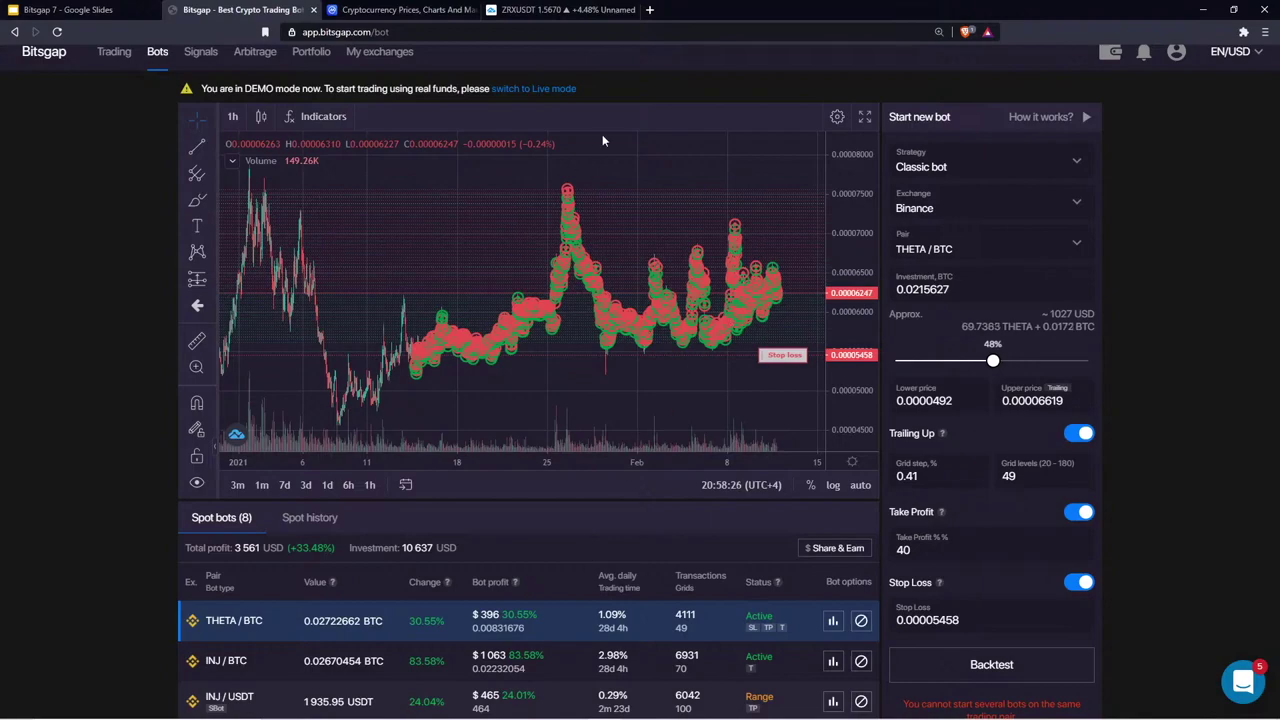
Switch to the Bitsgap 7 presentation in Google Slides and view slide 10 with the 20-grid, 0.88% grid profit example
{"action": "left_click", "coordinate": [70, 10]}
{"action": "scroll", "coordinate": [127, 343], "scroll_direction": "down", "scroll_amount": 5}
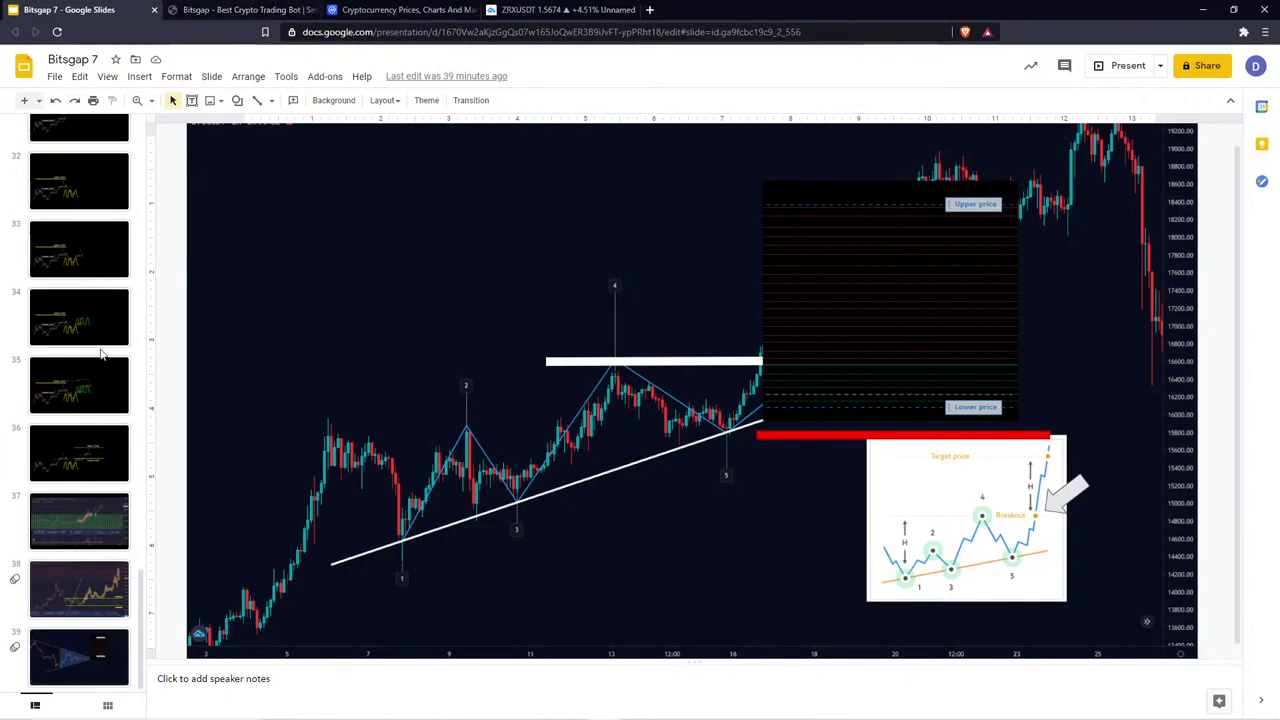
{"action": "scroll", "coordinate": [100, 353], "scroll_direction": "up", "scroll_amount": 7}
{"action": "scroll", "coordinate": [100, 353], "scroll_direction": "up", "scroll_amount": 15}
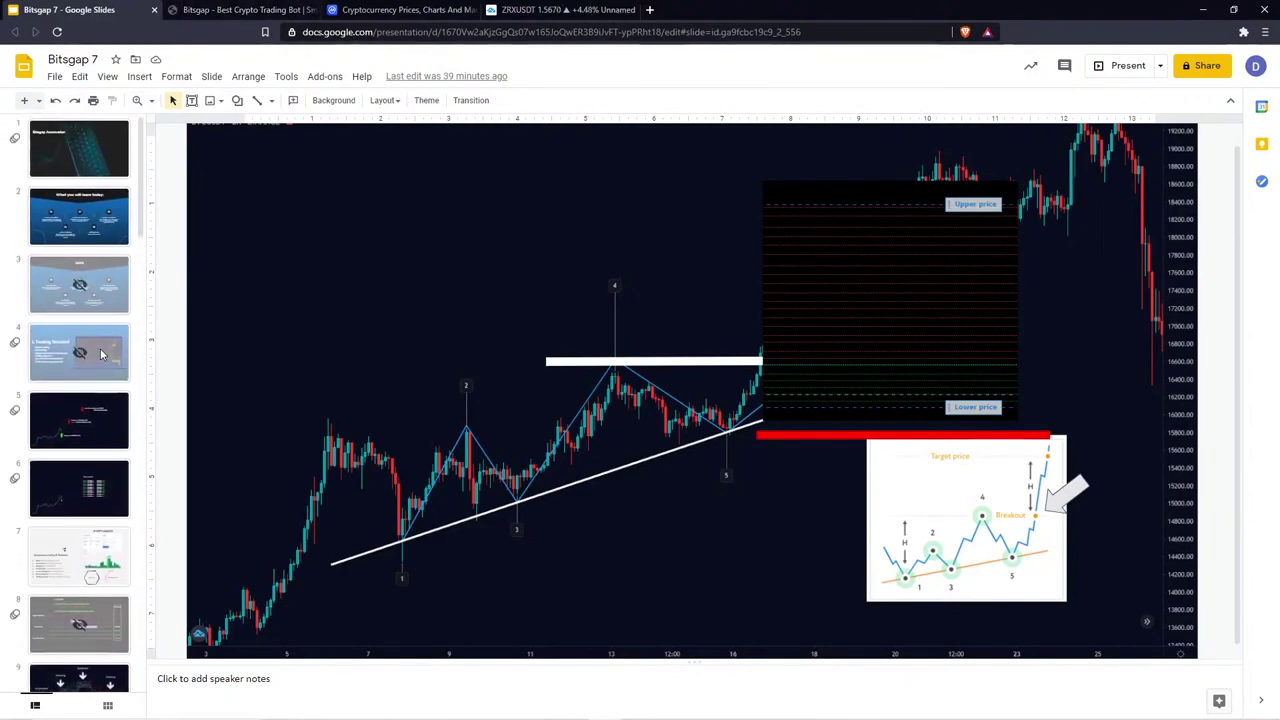
{"action": "scroll", "coordinate": [89, 404], "scroll_direction": "down", "scroll_amount": 5}
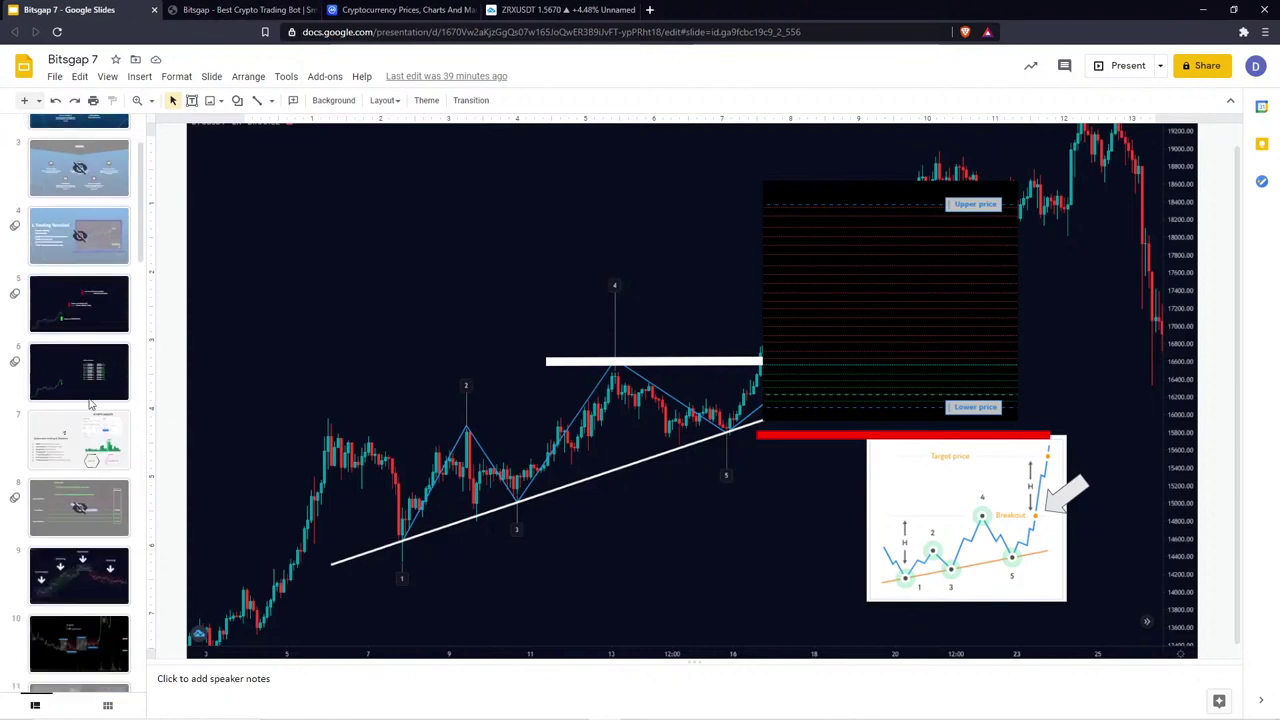
{"action": "left_click", "coordinate": [99, 320]}
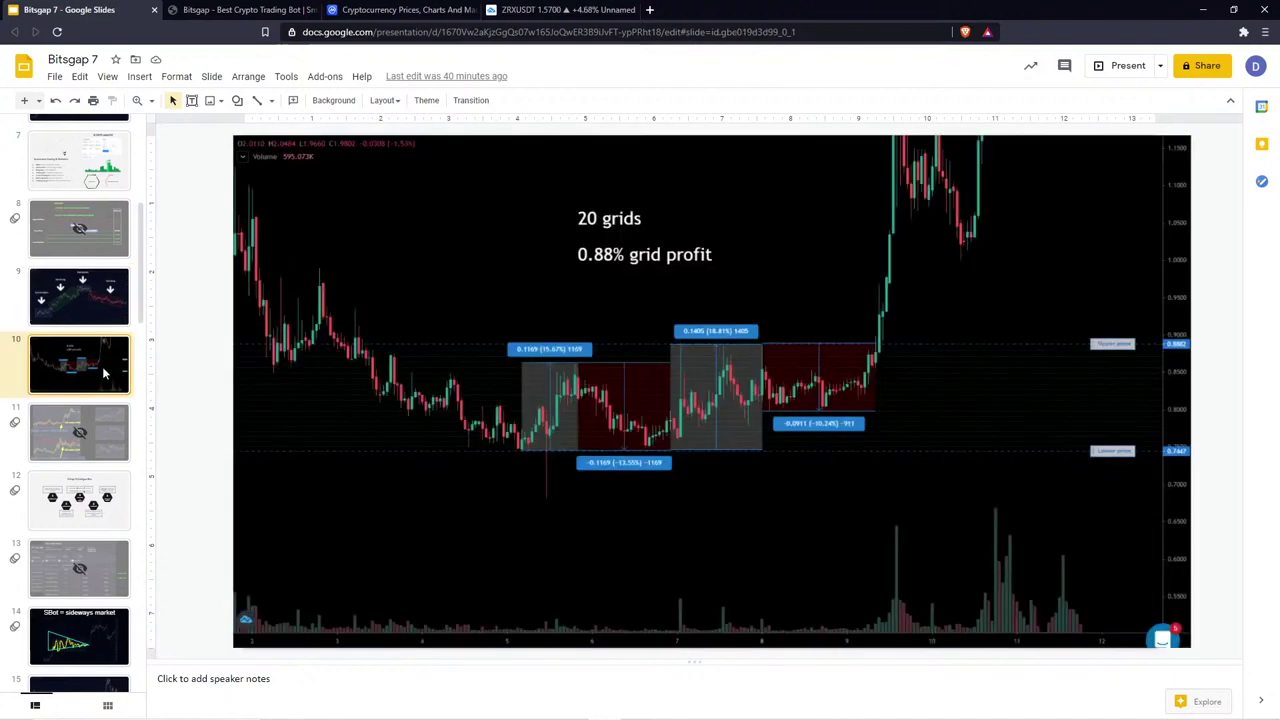
{"action": "left_click", "coordinate": [103, 372]}
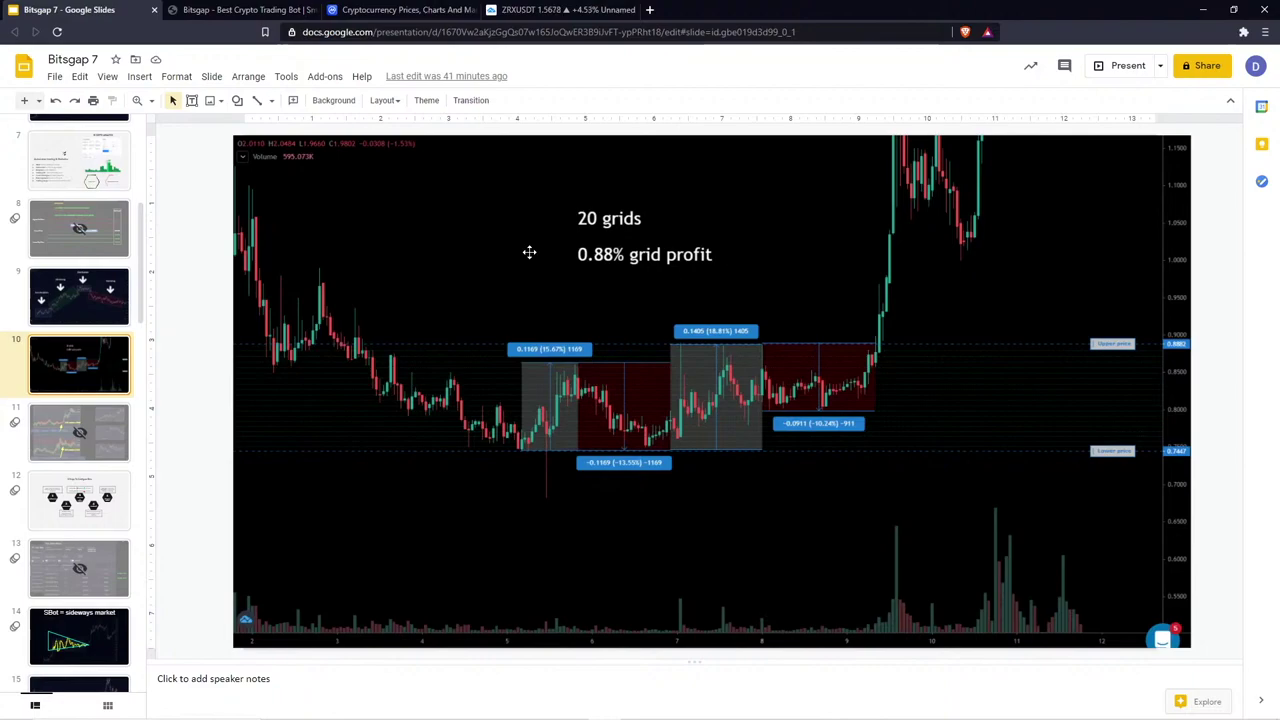
Return to the Bitsgap bot page and set the THETA / BTC grid step to 1%
{"action": "left_click", "coordinate": [258, 12]}
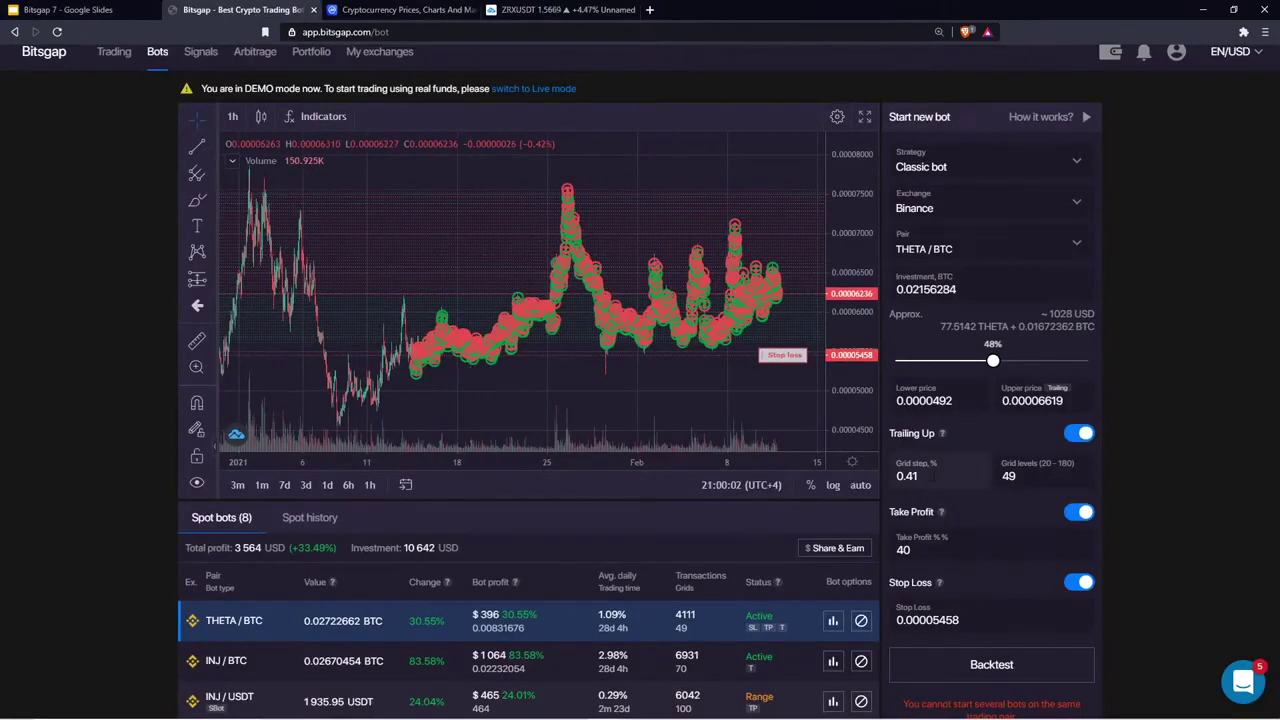
{"action": "left_click", "coordinate": [933, 478]}
{"action": "left_click", "coordinate": [1043, 478]}
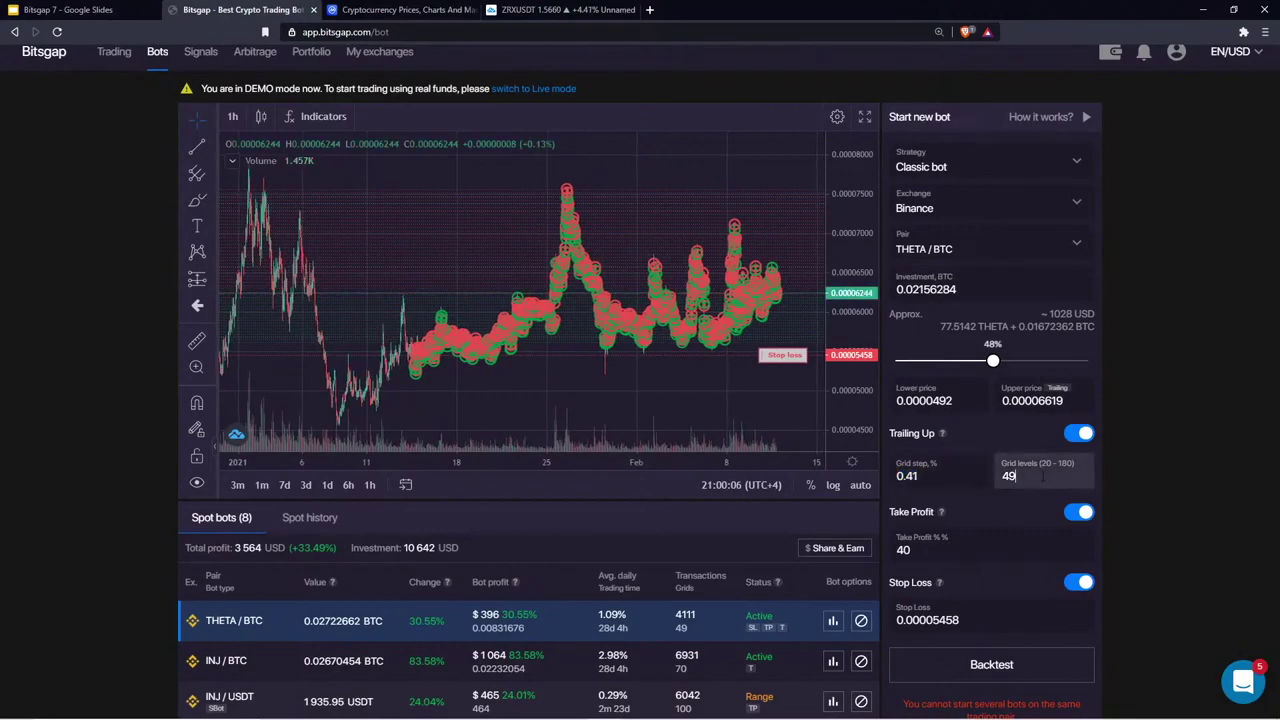
{"action": "left_click_drag", "start_coordinate": [925, 477], "coordinate": [884, 476]}
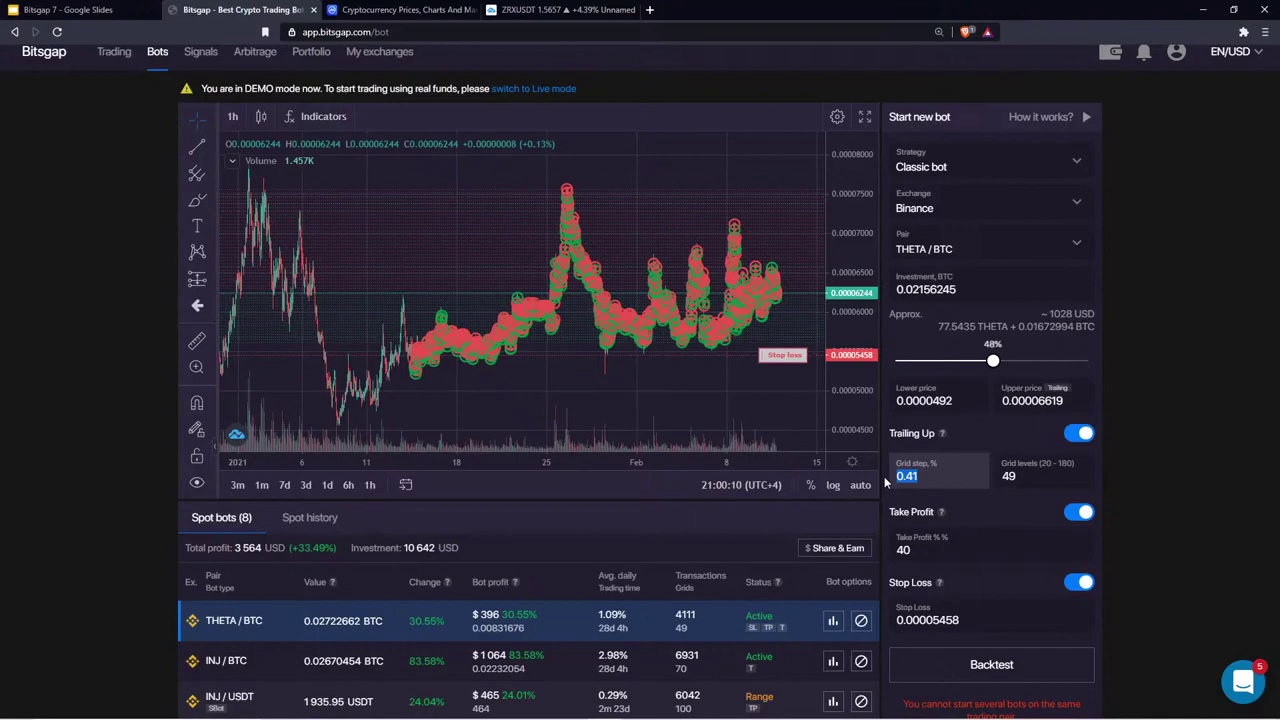
{"action": "type", "text": "1"}
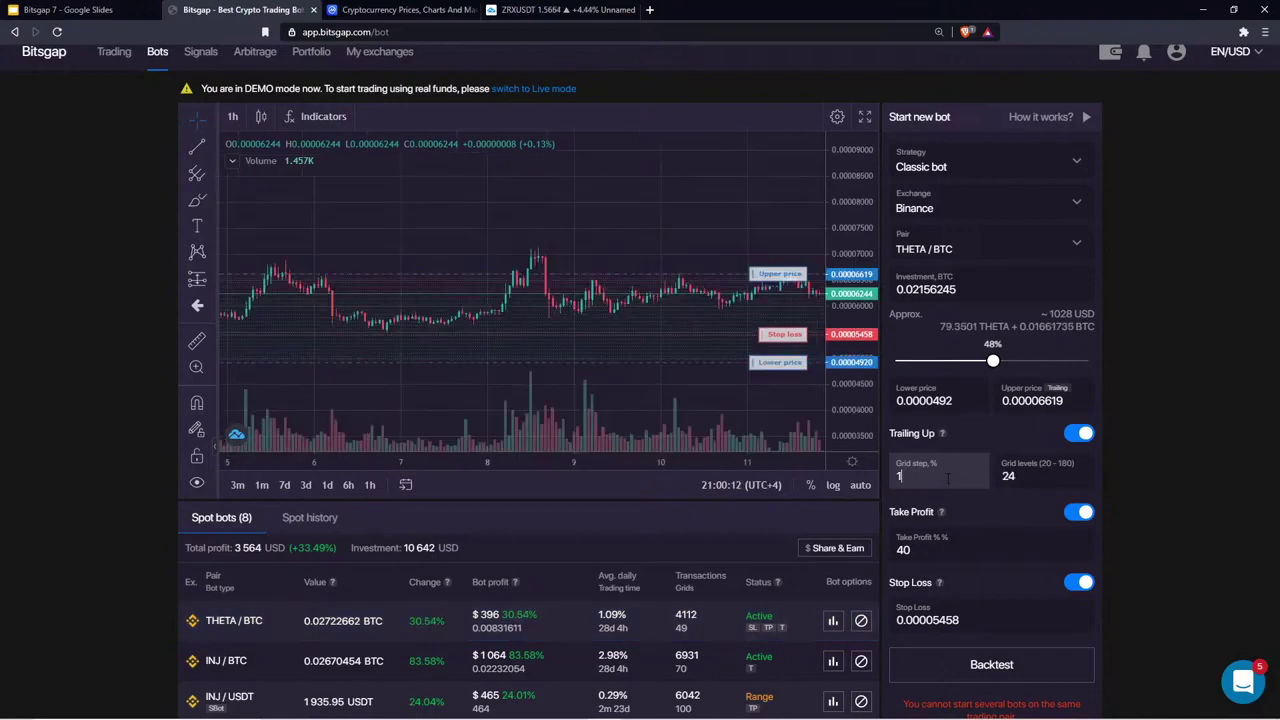
{"action": "key", "text": "Tab"}
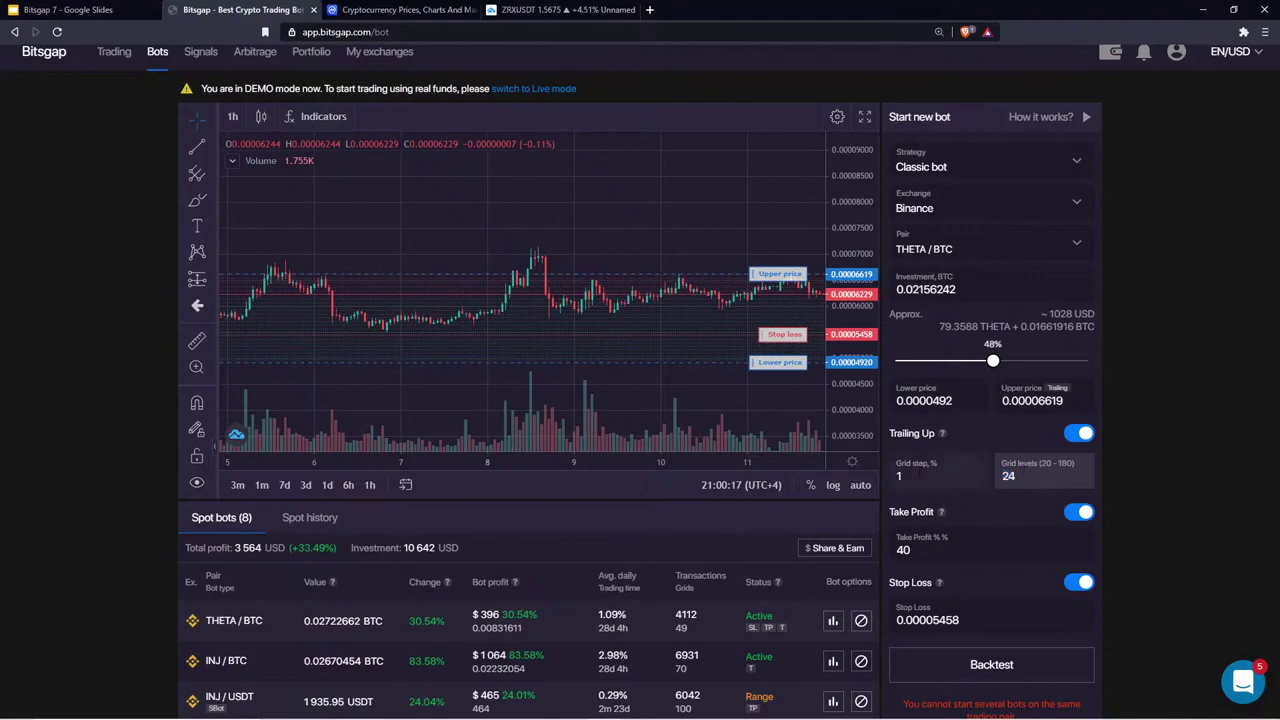
Raise the THETA / BTC bot's upper price line on the chart to 0.0000719
{"action": "left_click_drag", "start_coordinate": [860, 387], "coordinate": [860, 280]}
{"action": "left_click_drag", "start_coordinate": [780, 253], "coordinate": [780, 194]}
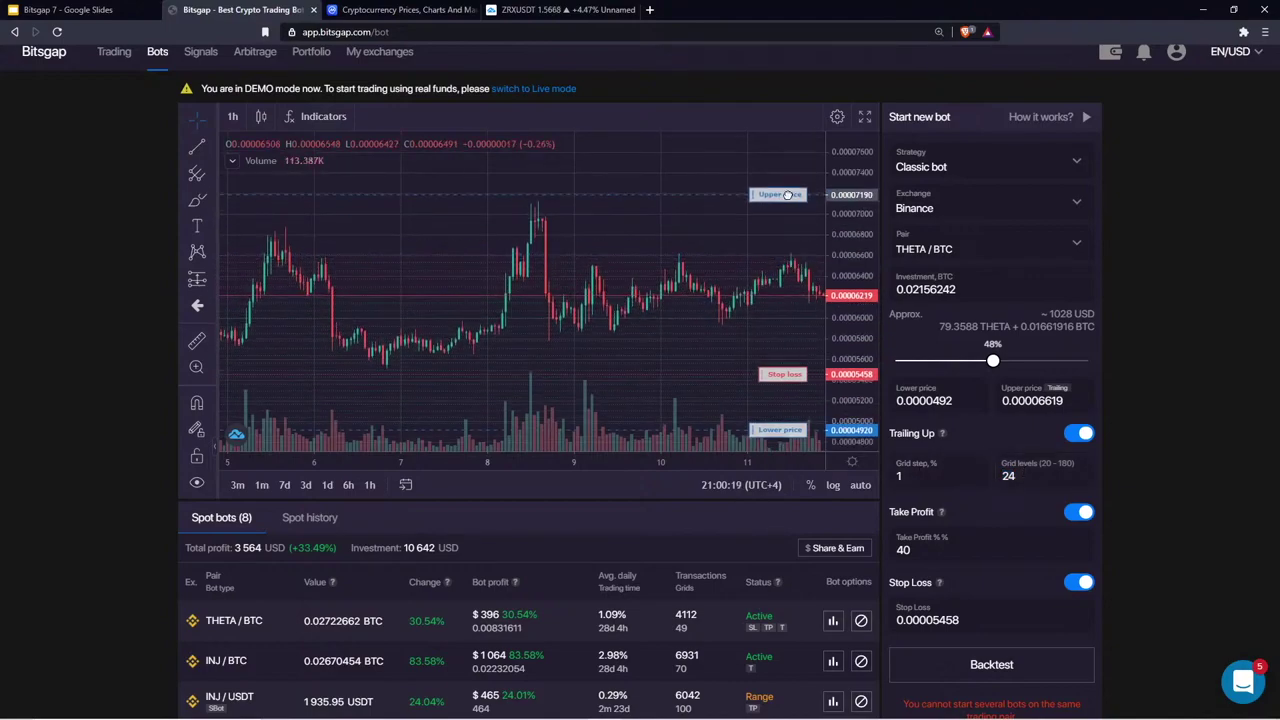
{"action": "scroll", "coordinate": [760, 277], "scroll_direction": "up", "scroll_amount": 3}
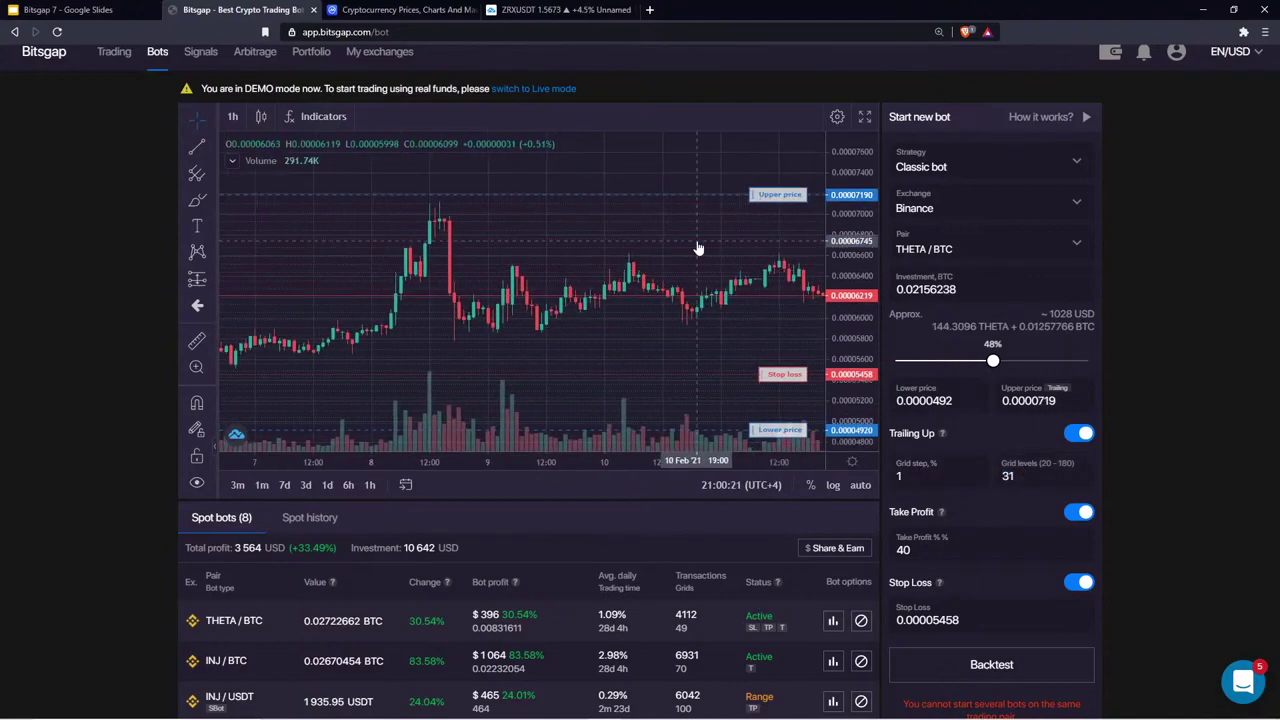
{"action": "left_click_drag", "start_coordinate": [543, 262], "coordinate": [583, 254]}
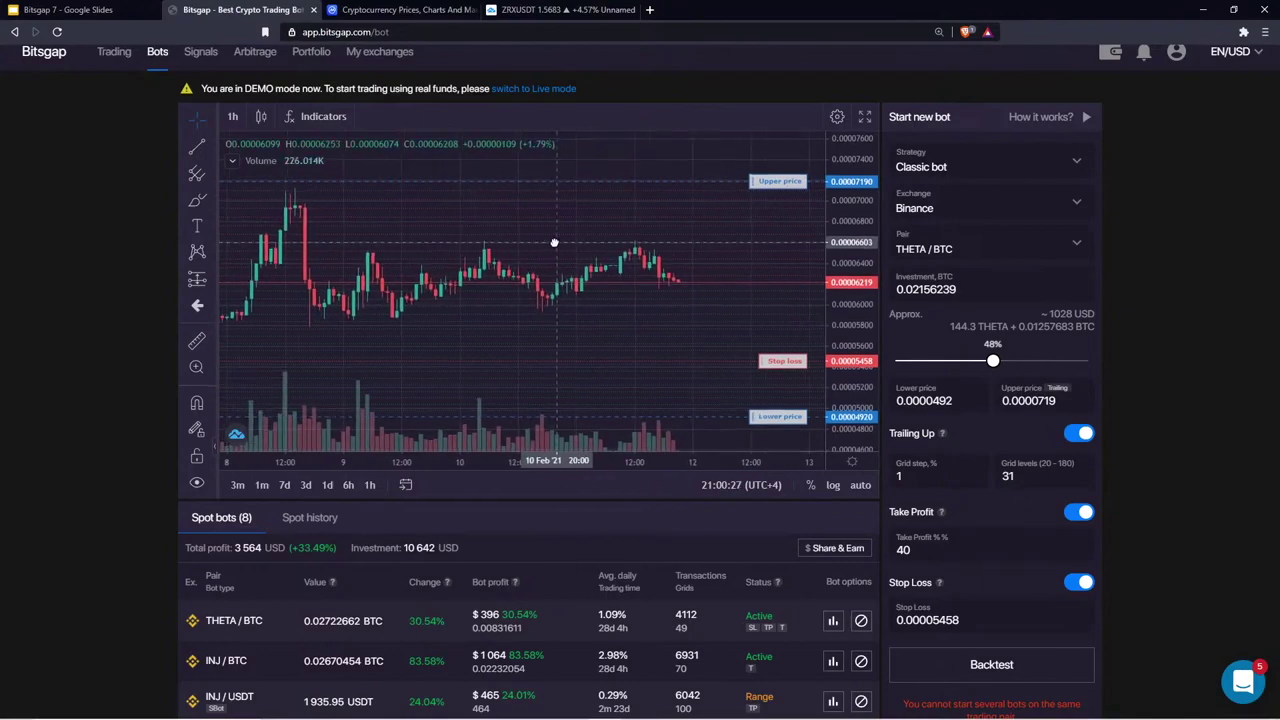
Set the THETA / BTC bot's grid levels to 50 and highlight the recalculated grid step value
{"action": "key", "text": "Tab"}
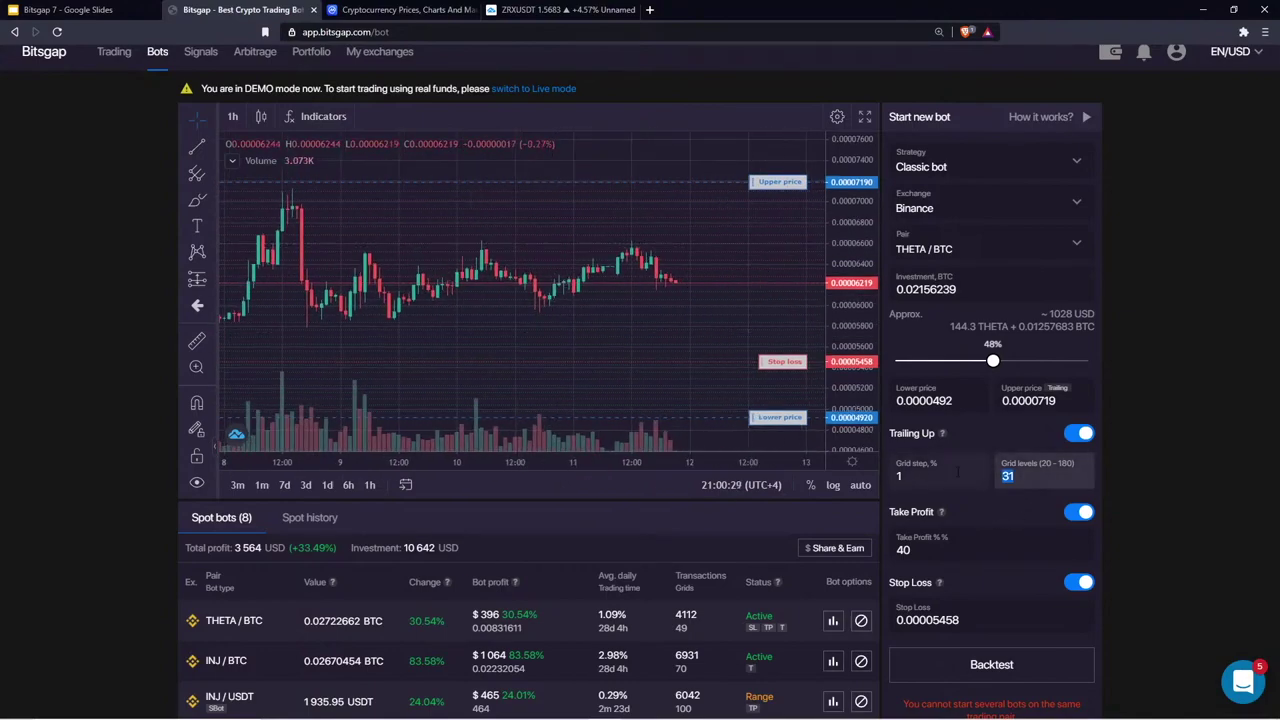
{"action": "type", "text": "50"}
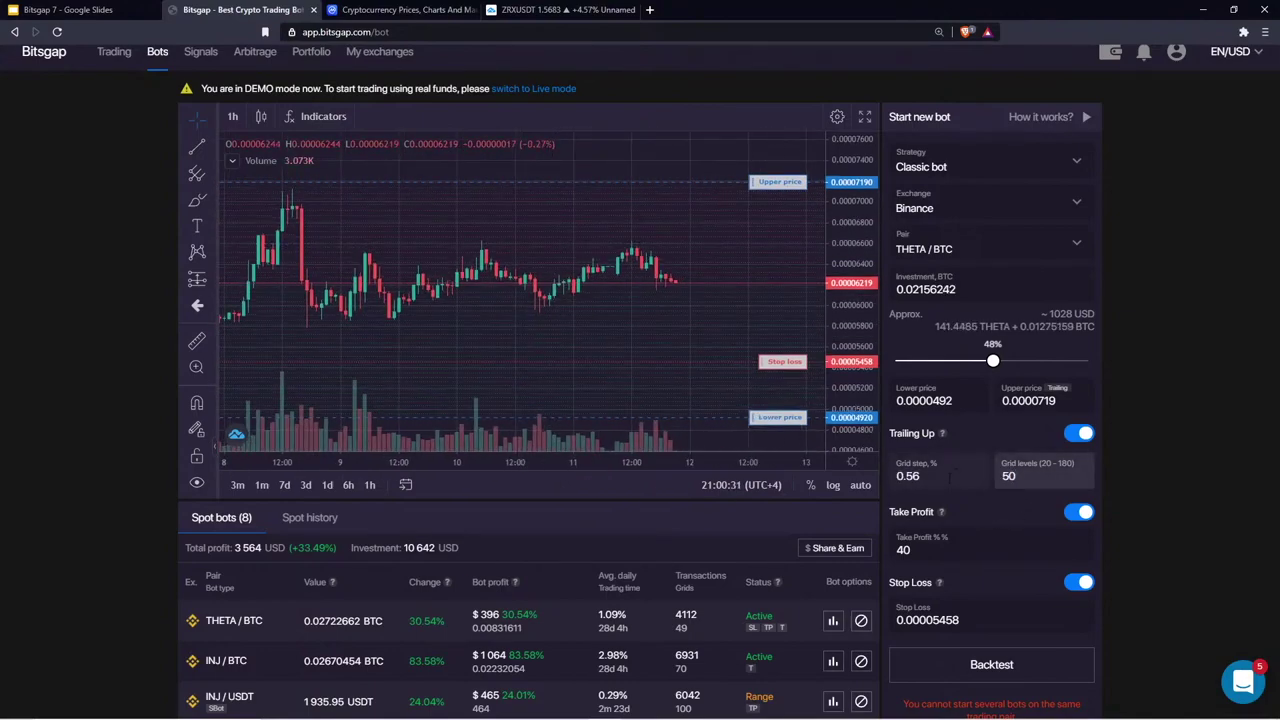
{"action": "left_click_drag", "start_coordinate": [950, 478], "coordinate": [893, 478]}
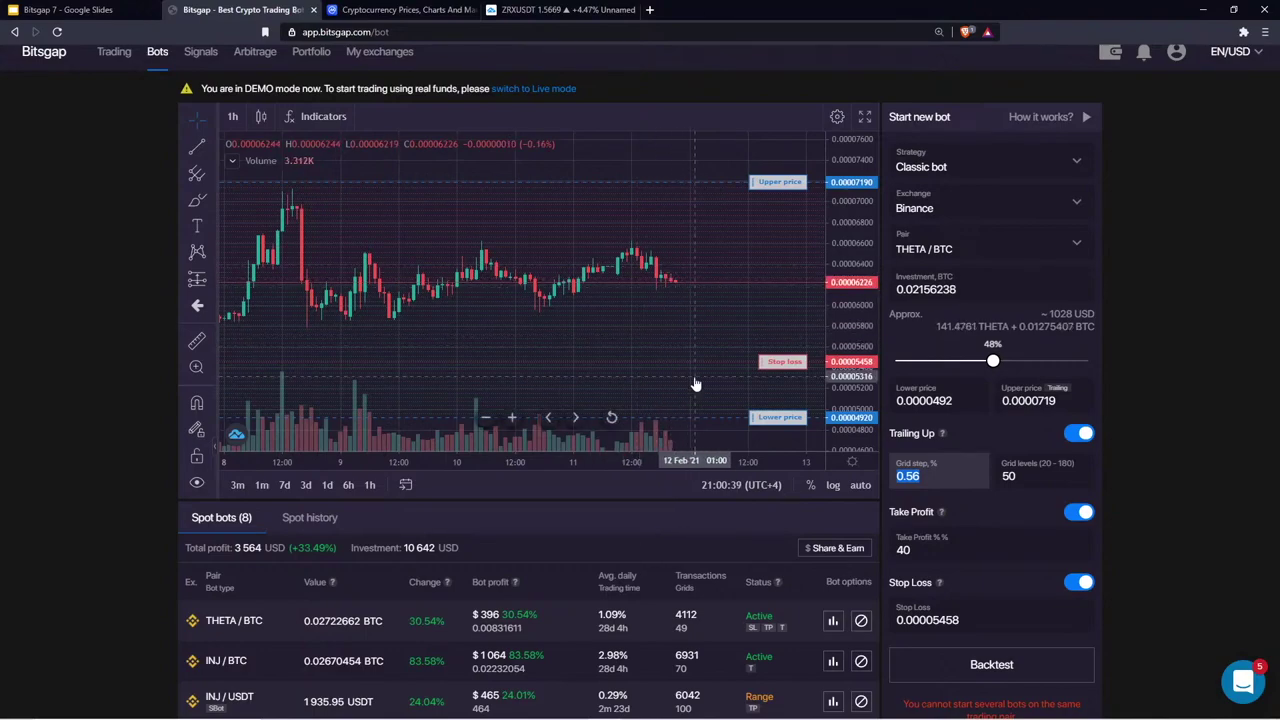
Measure the span from the lower price line to the upper price line with the Price Range tool and select the grid levels value
{"action": "left_click", "coordinate": [806, 373]}
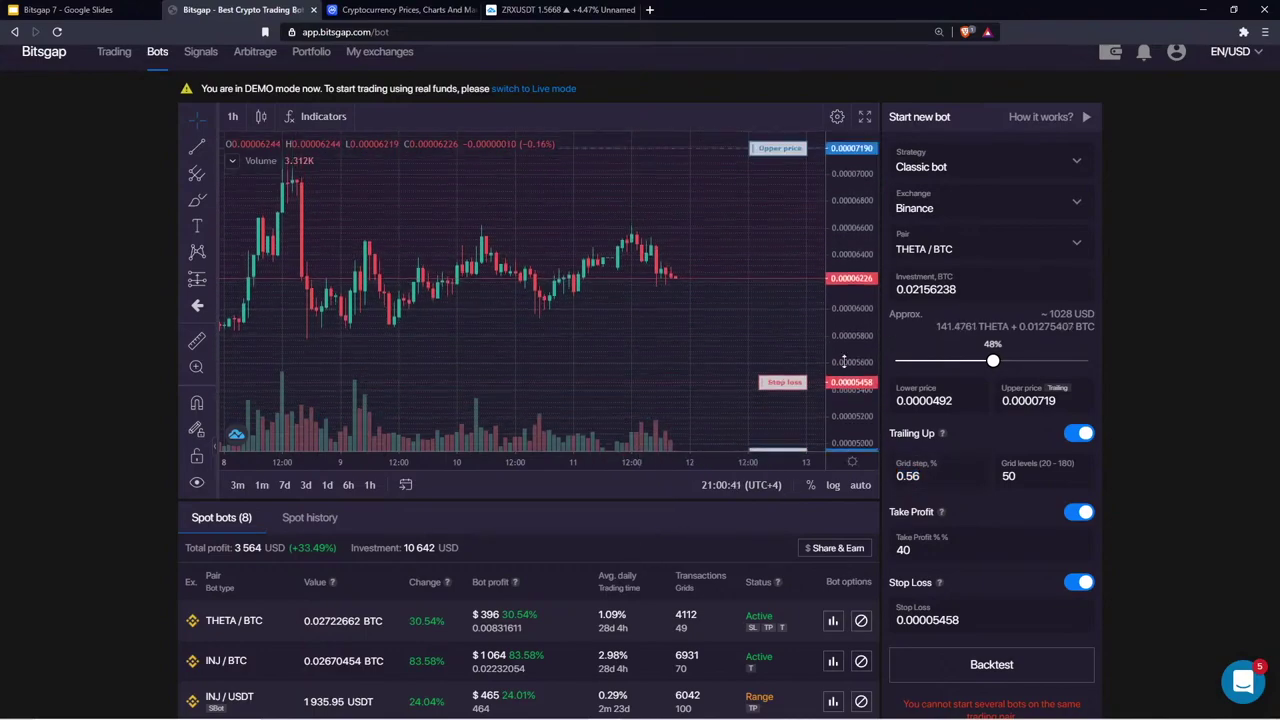
{"action": "scroll", "coordinate": [611, 251], "scroll_direction": "down", "scroll_amount": 5}
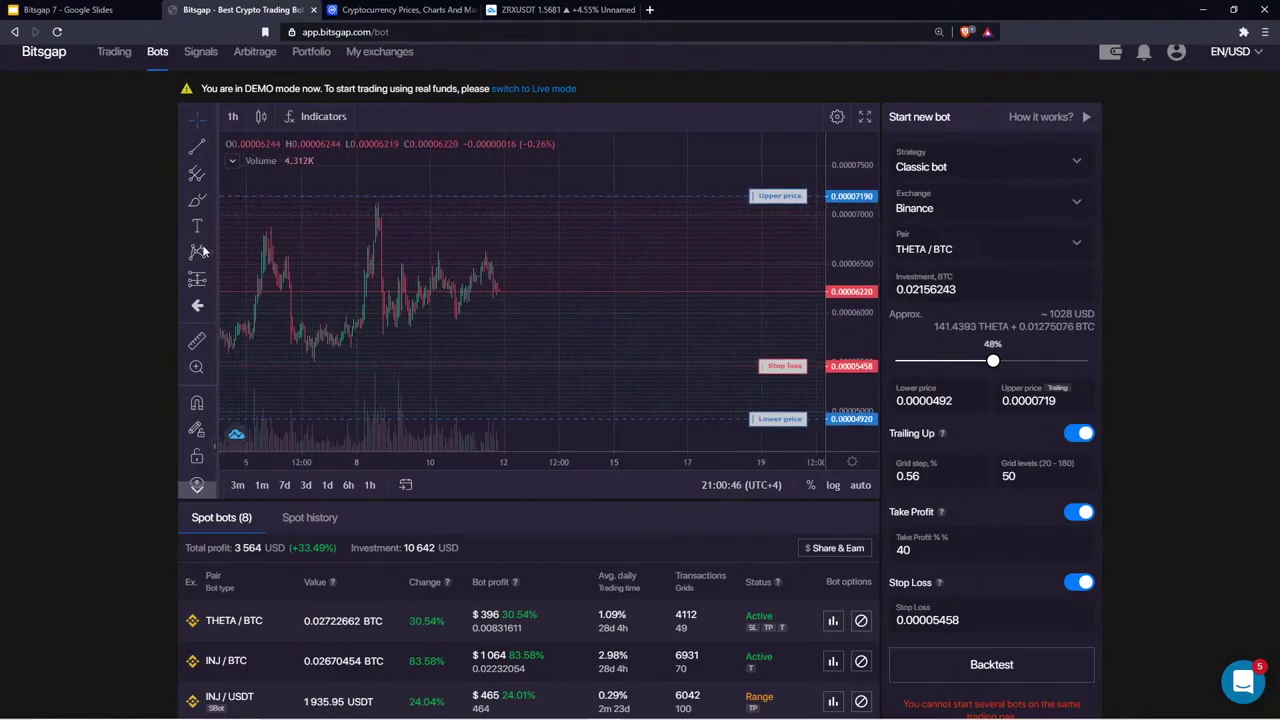
{"action": "left_click", "coordinate": [210, 283]}
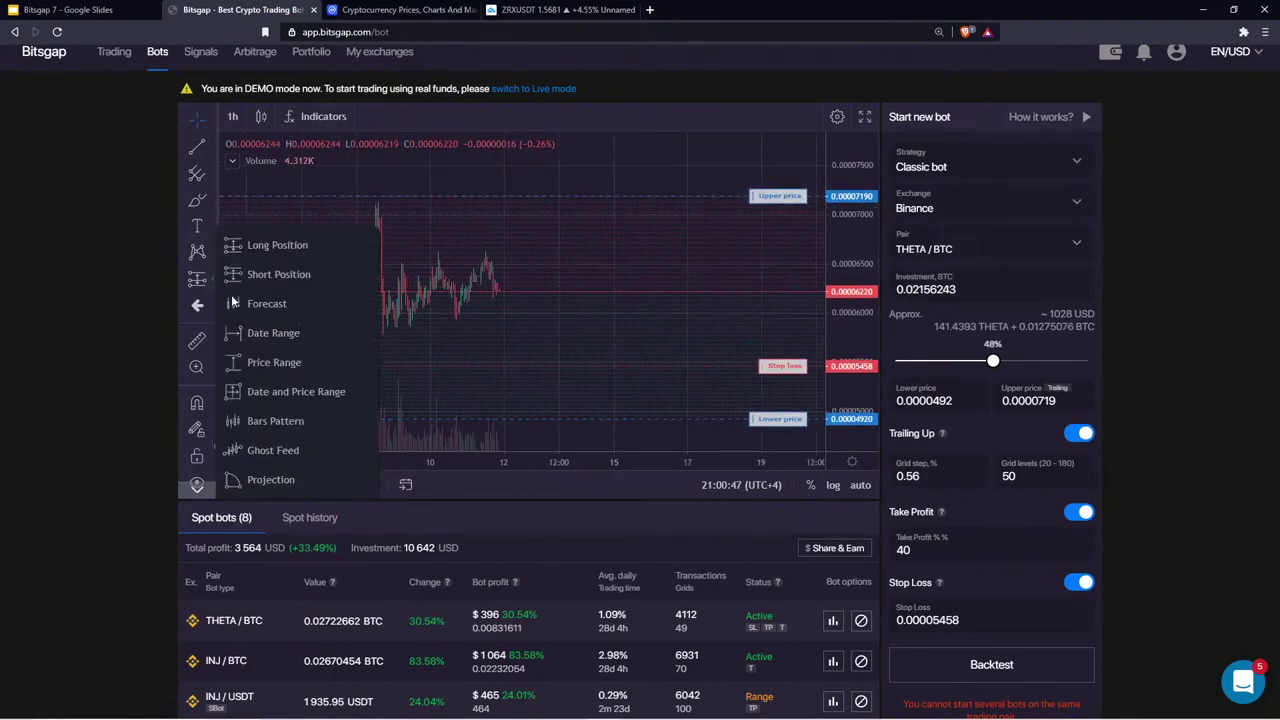
{"action": "left_click", "coordinate": [306, 360]}
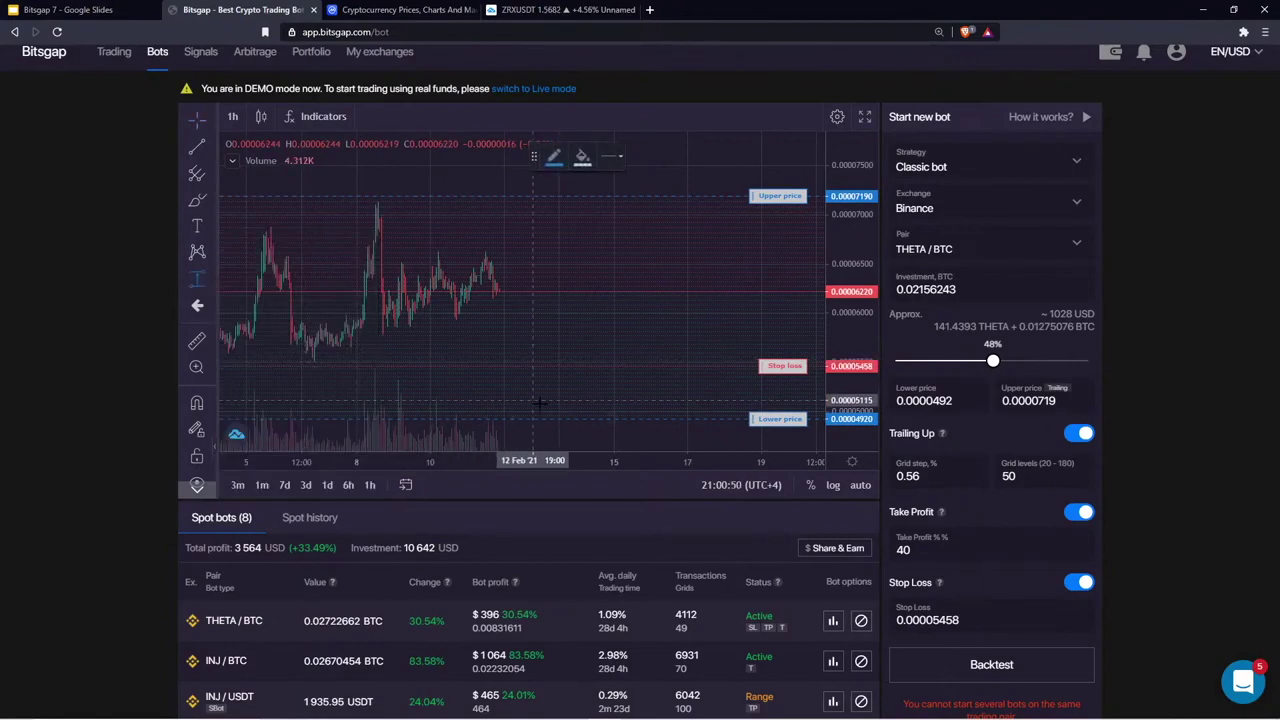
{"action": "left_click", "coordinate": [639, 417]}
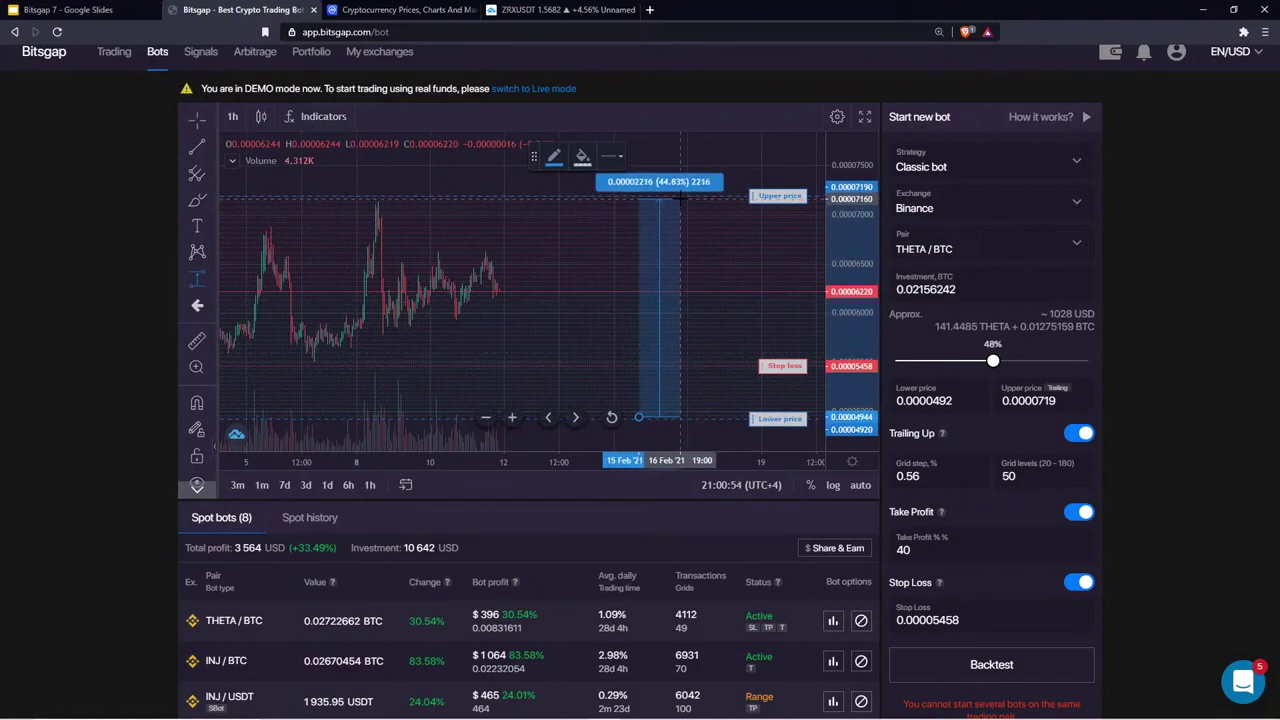
{"action": "left_click", "coordinate": [681, 195]}
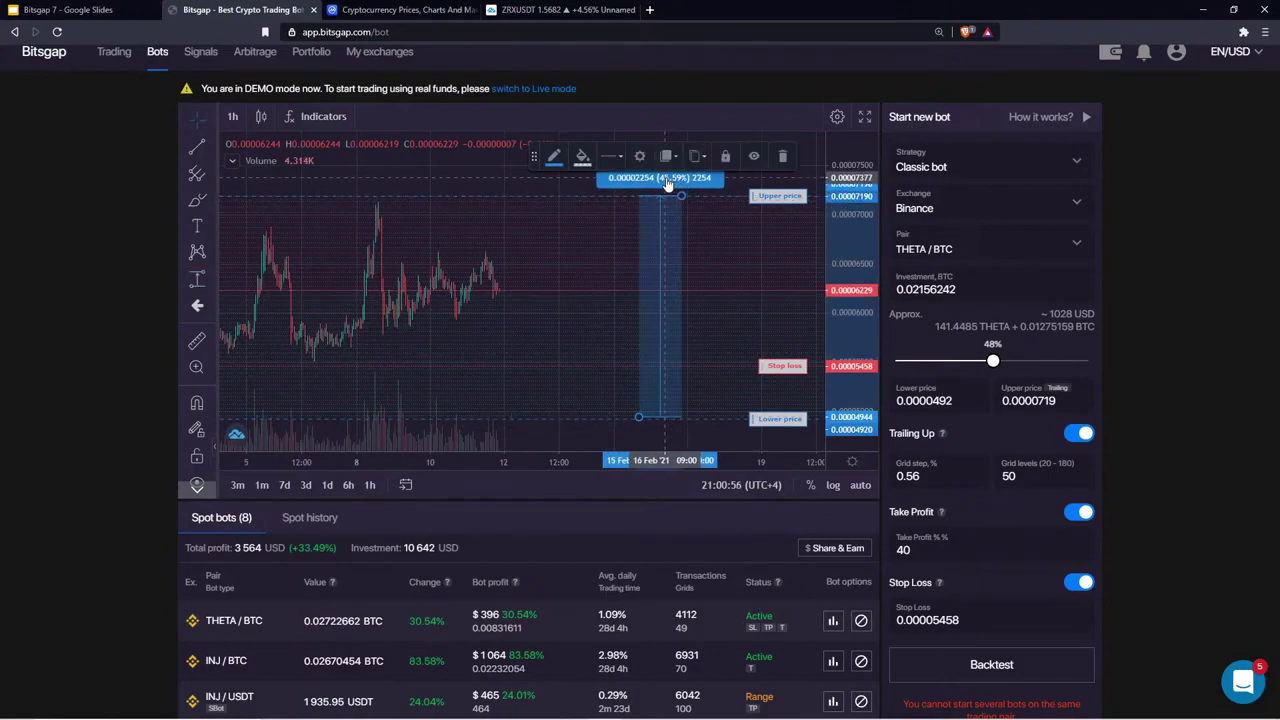
{"action": "double_click", "coordinate": [1010, 476]}
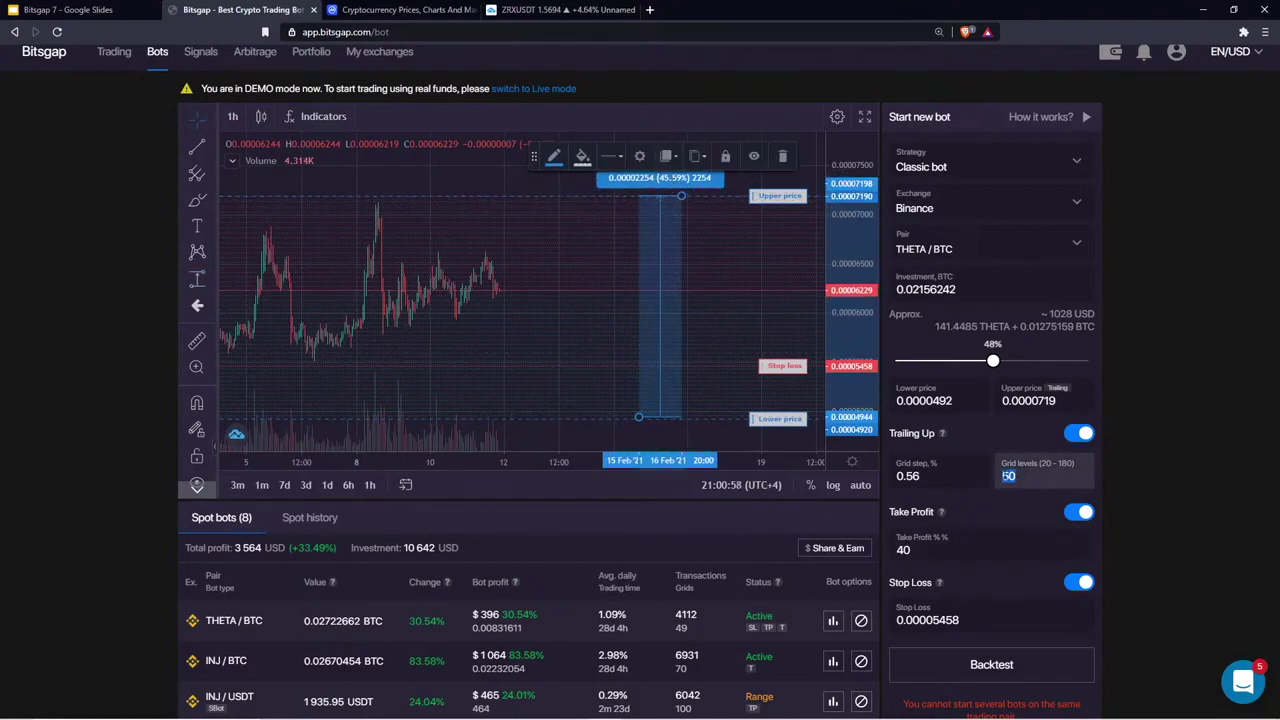
Set the THETA / BTC bot's grid levels to 35, highlight the grid step value and deselect the price range measurement
{"action": "type", "text": "35"}
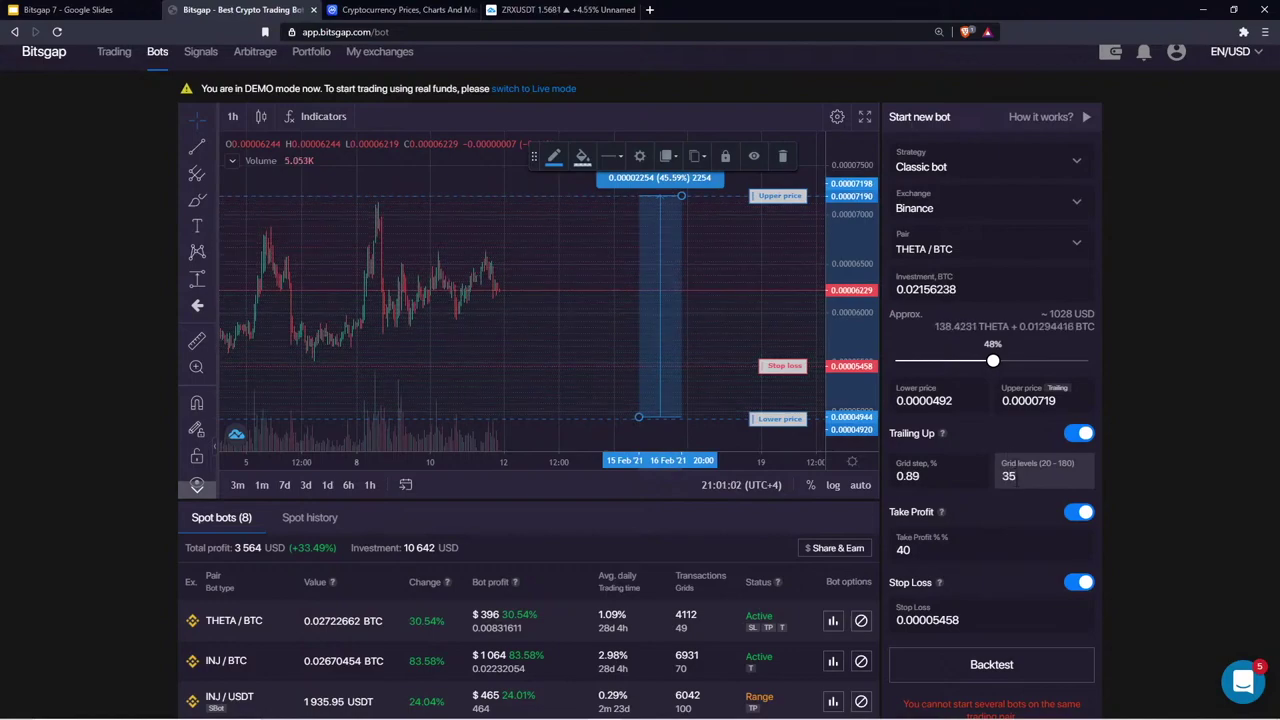
{"action": "double_click", "coordinate": [1010, 476]}
{"action": "double_click", "coordinate": [908, 476]}
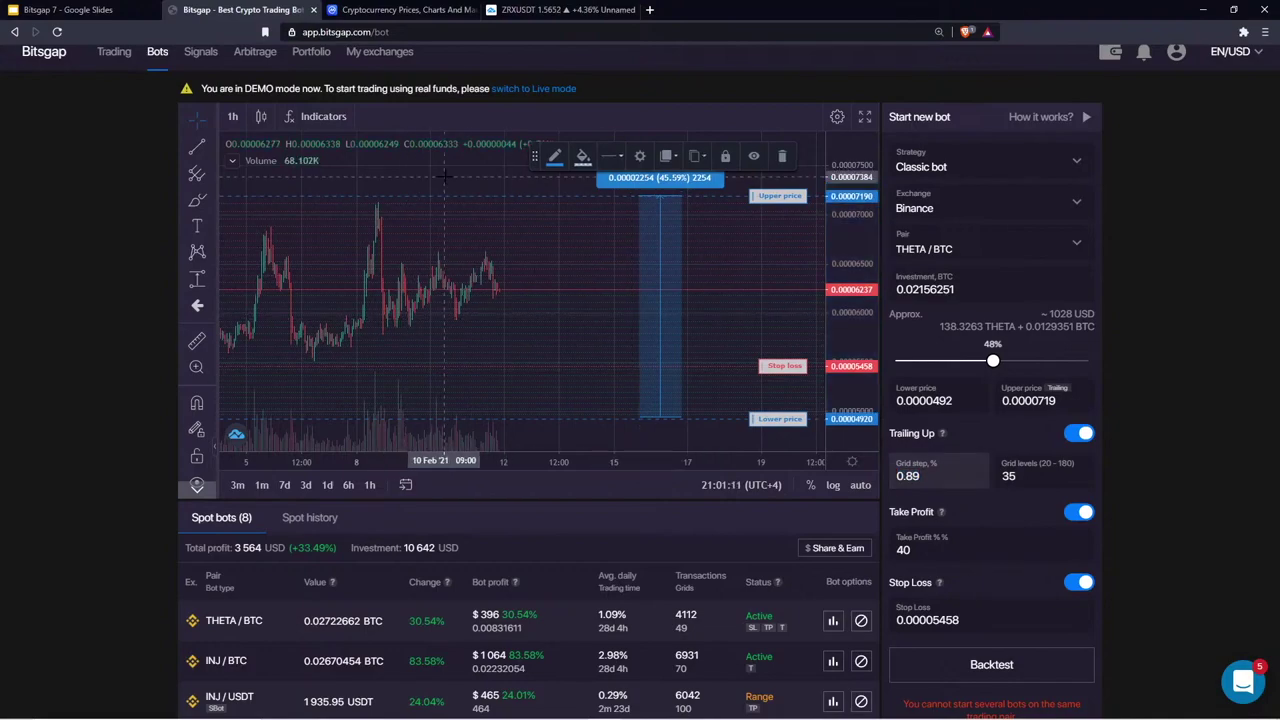
{"action": "left_click", "coordinate": [618, 462]}
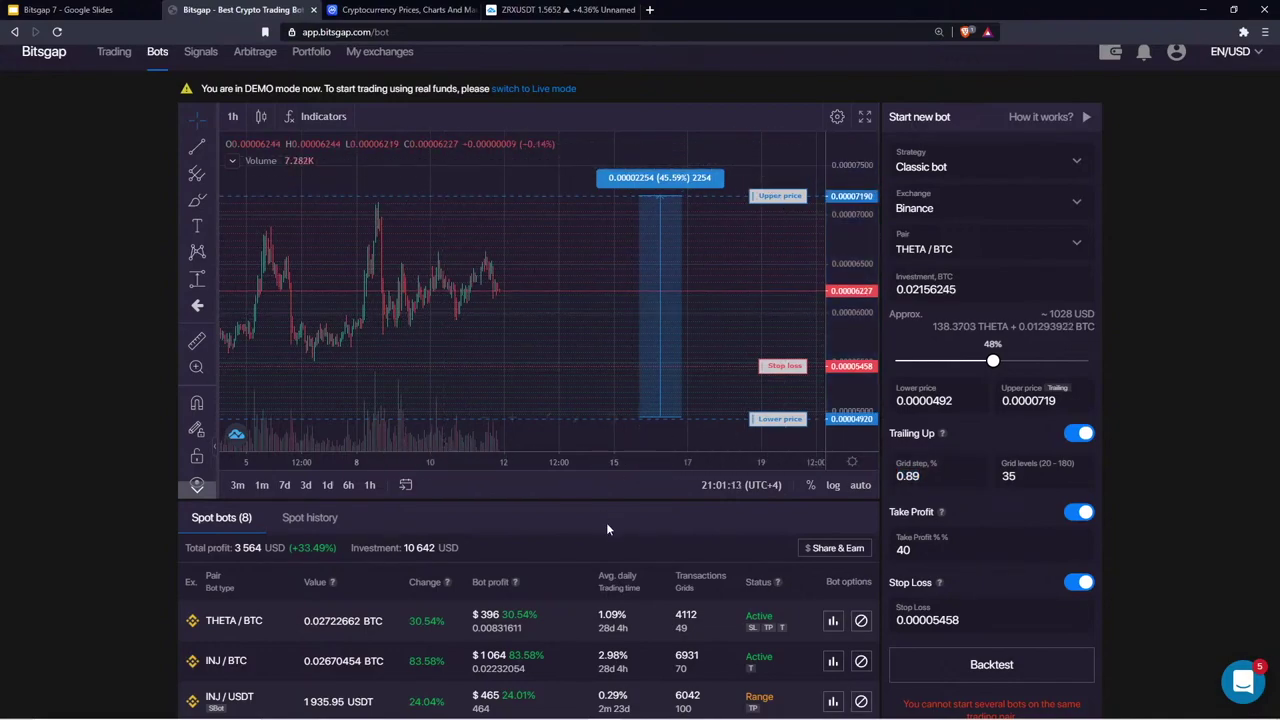
View the exchange balances and the account menu, then close the menu
{"action": "scroll", "coordinate": [606, 523], "scroll_direction": "down", "scroll_amount": 2}
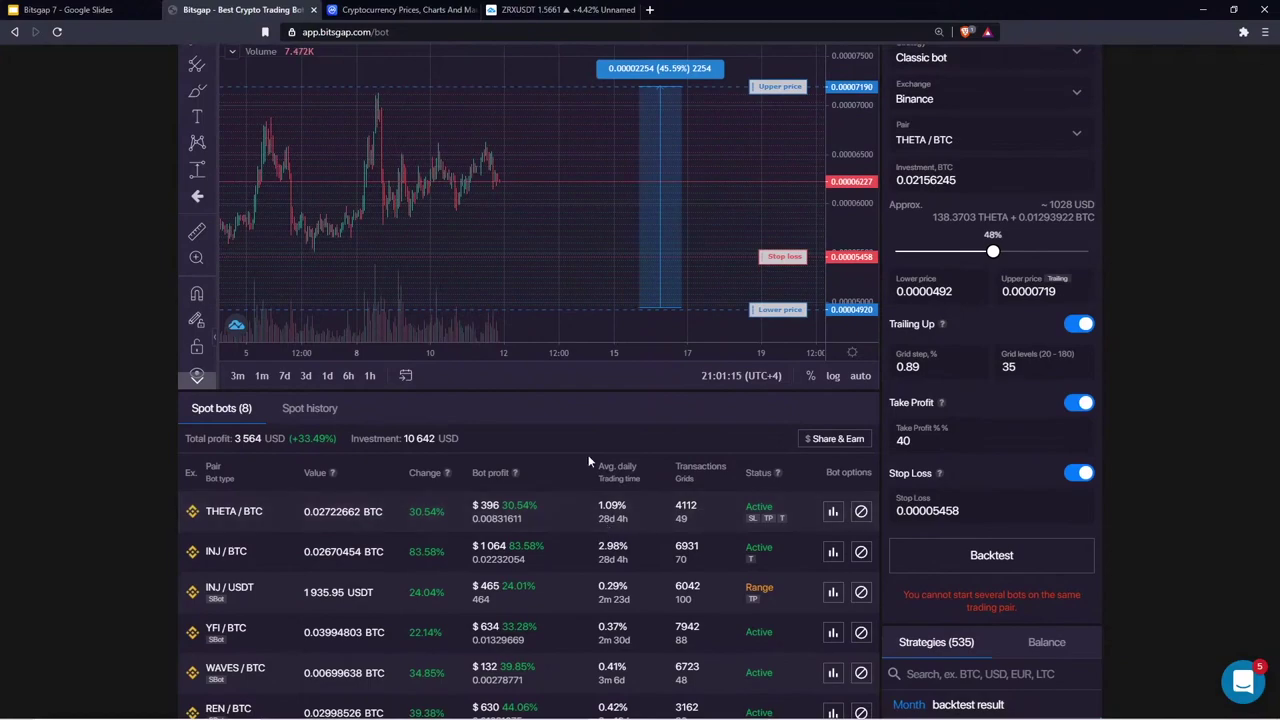
{"action": "scroll", "coordinate": [600, 420], "scroll_direction": "up", "scroll_amount": 2}
{"action": "left_click", "coordinate": [1110, 66]}
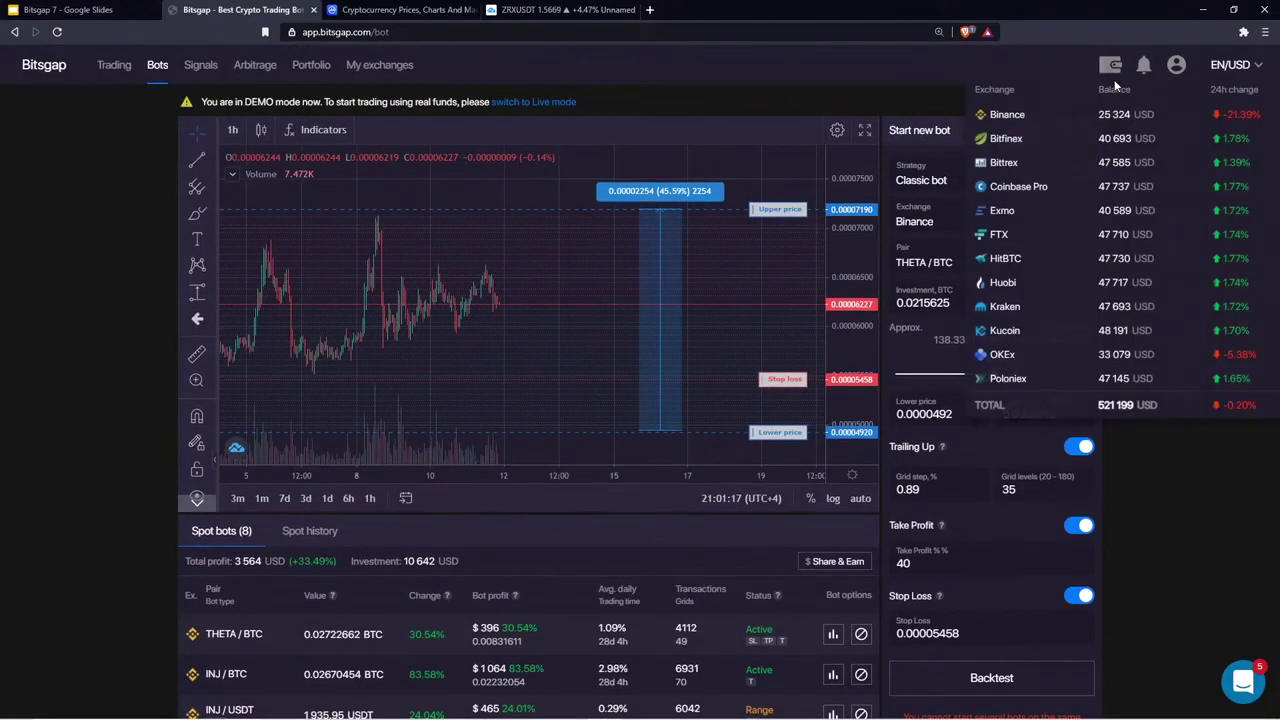
{"action": "left_click", "coordinate": [1173, 68]}
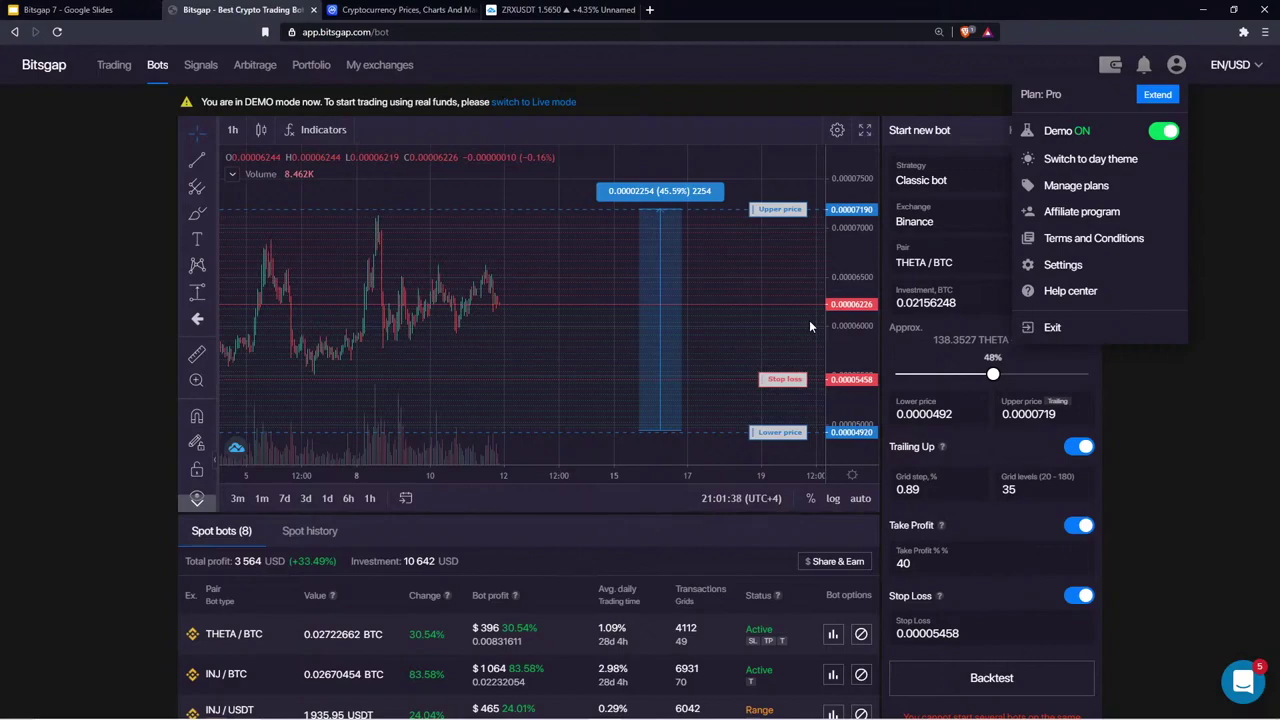
{"action": "left_click", "coordinate": [723, 529]}
Select the THETA / BTC, INJ / BTC, INJ / USDT and YFI / BTC bots for sharing in Share & Earn and close the dialog
{"action": "scroll", "coordinate": [723, 527], "scroll_direction": "down", "scroll_amount": 1}
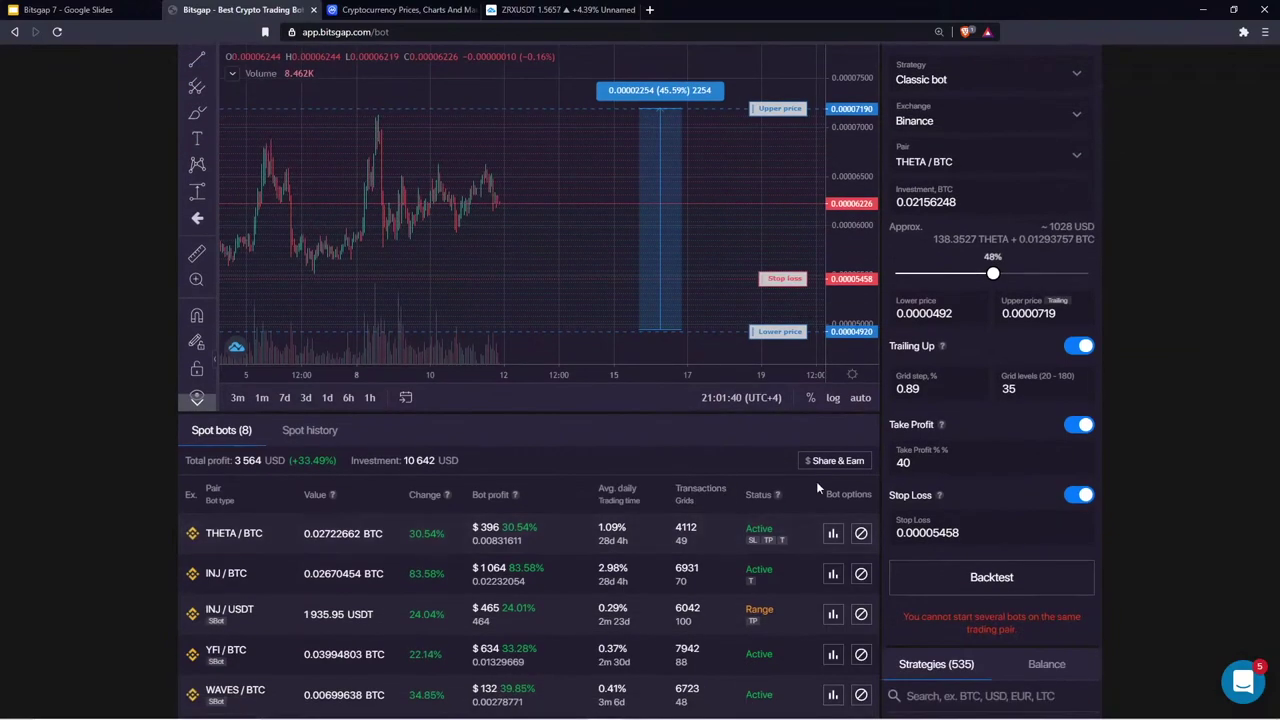
{"action": "left_click", "coordinate": [832, 461]}
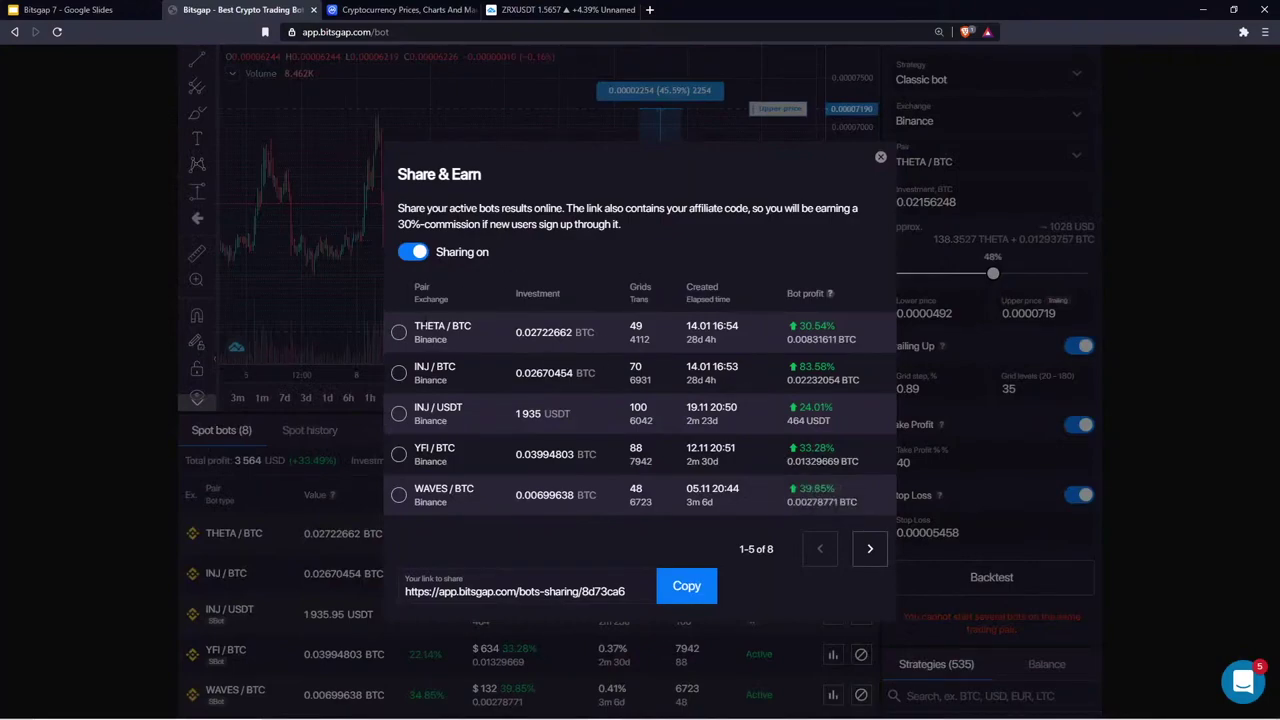
{"action": "left_click", "coordinate": [399, 332]}
{"action": "left_click", "coordinate": [399, 373]}
{"action": "left_click", "coordinate": [399, 414]}
{"action": "left_click", "coordinate": [399, 455]}
{"action": "left_click", "coordinate": [399, 414]}
{"action": "left_click", "coordinate": [399, 380]}
{"action": "left_click", "coordinate": [399, 380]}
{"action": "left_click", "coordinate": [400, 418]}
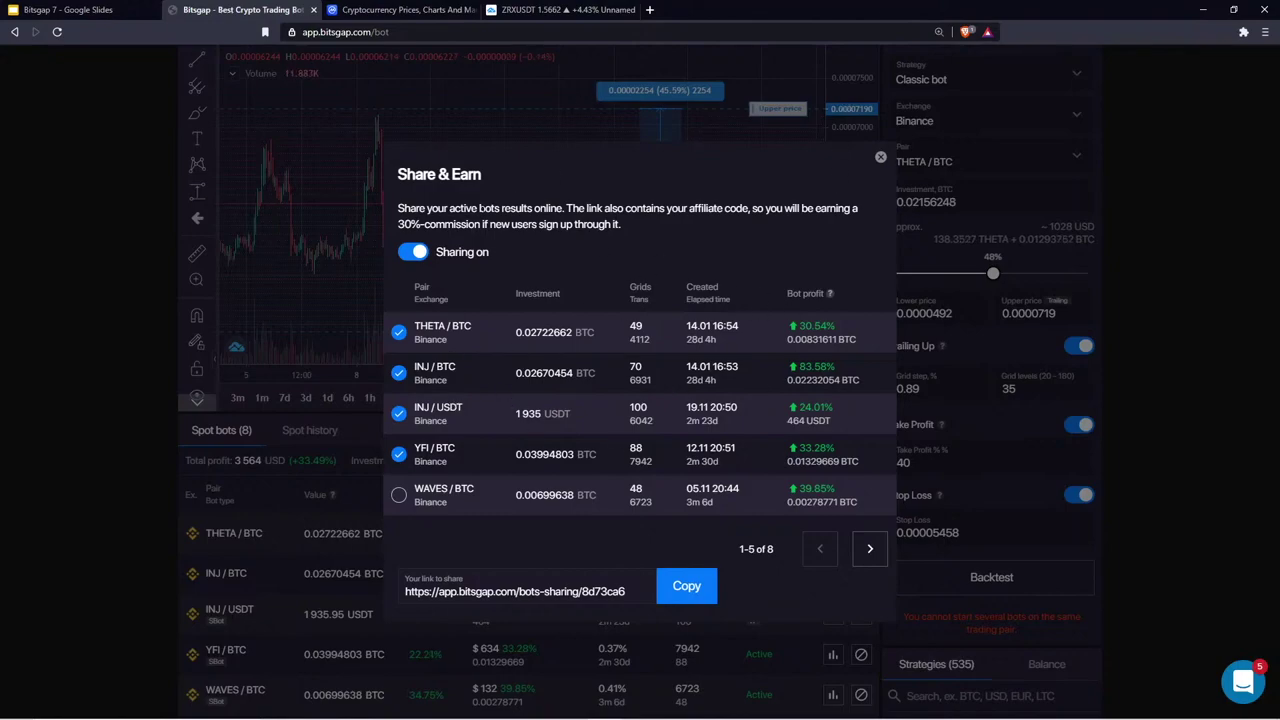
{"action": "left_click", "coordinate": [880, 157]}
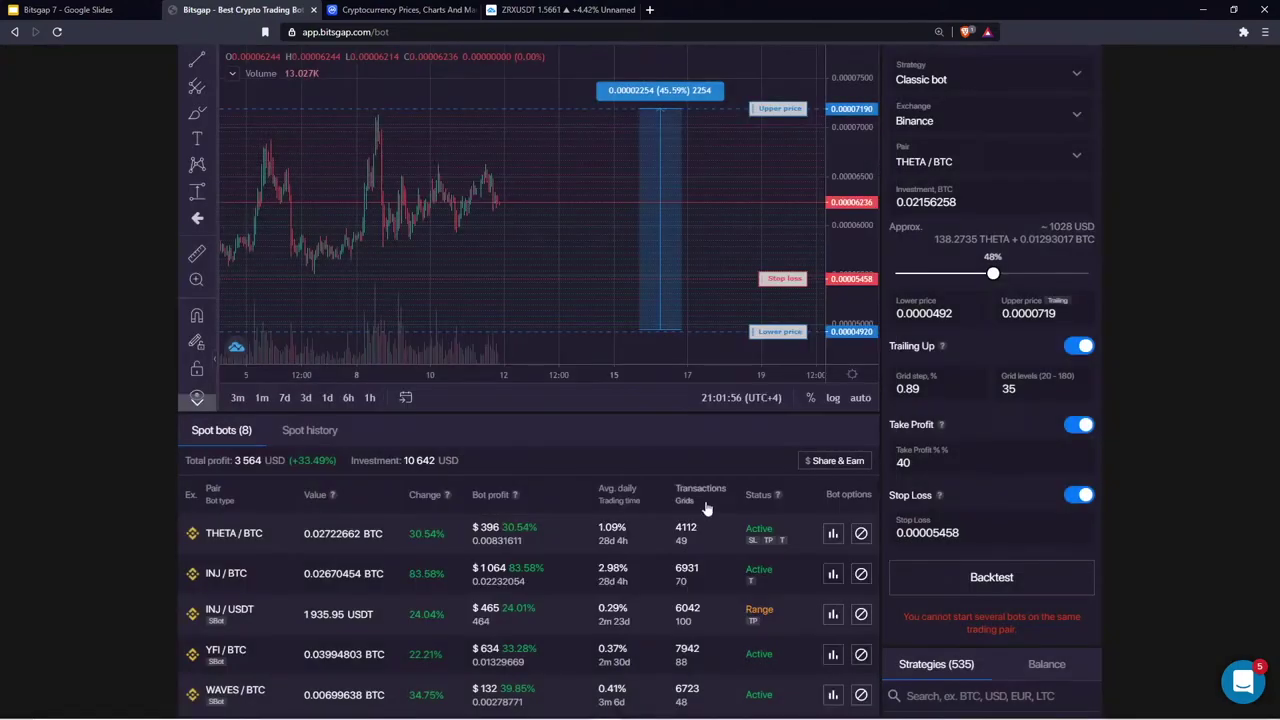
Look over the spot bots list, run the THETA / BTC backtest and close its results
{"action": "scroll", "coordinate": [750, 428], "scroll_direction": "down", "scroll_amount": 1}
{"action": "scroll", "coordinate": [750, 428], "scroll_direction": "down", "scroll_amount": 2}
{"action": "scroll", "coordinate": [749, 355], "scroll_direction": "up", "scroll_amount": 3}
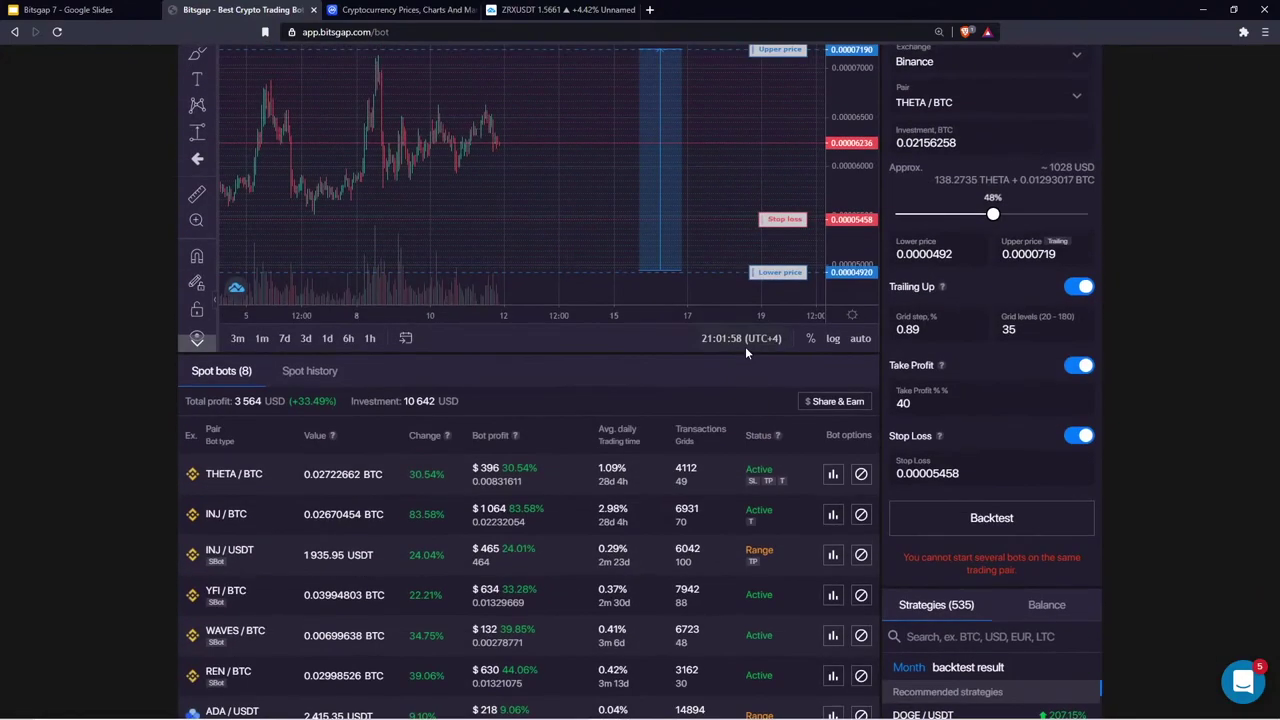
{"action": "scroll", "coordinate": [688, 412], "scroll_direction": "up", "scroll_amount": 2}
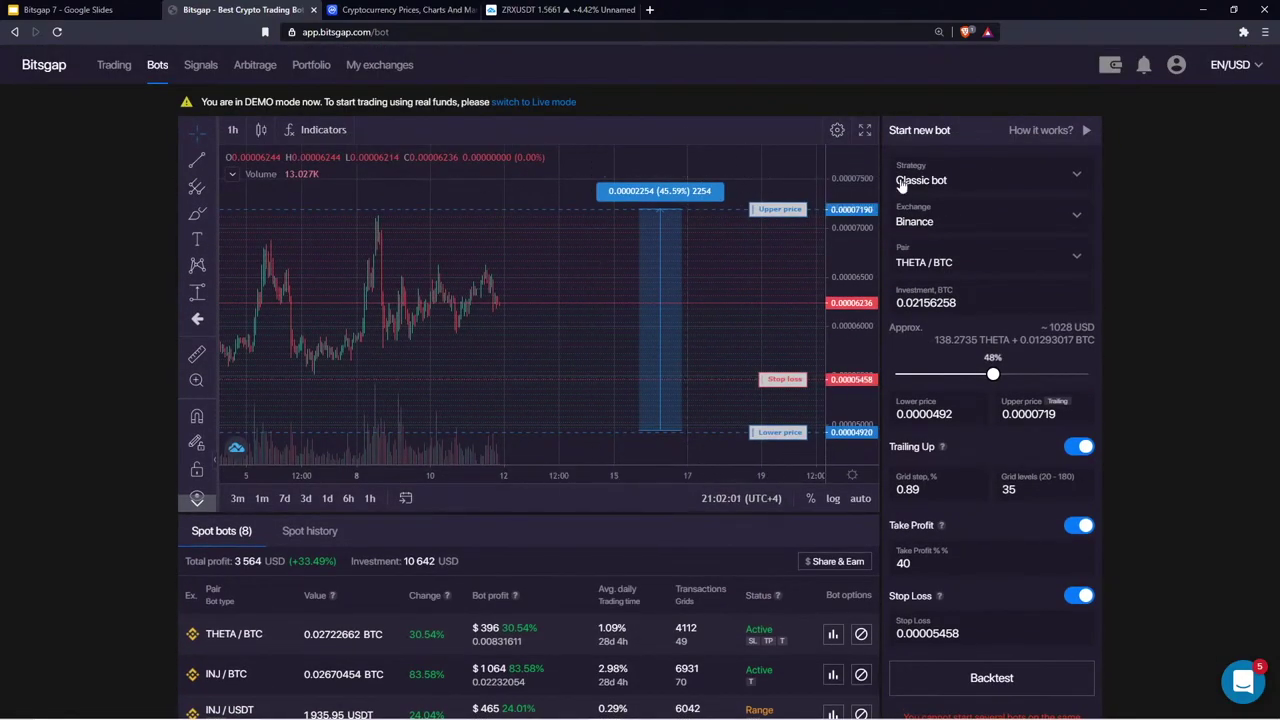
{"action": "scroll", "coordinate": [716, 534], "scroll_direction": "down", "scroll_amount": 3}
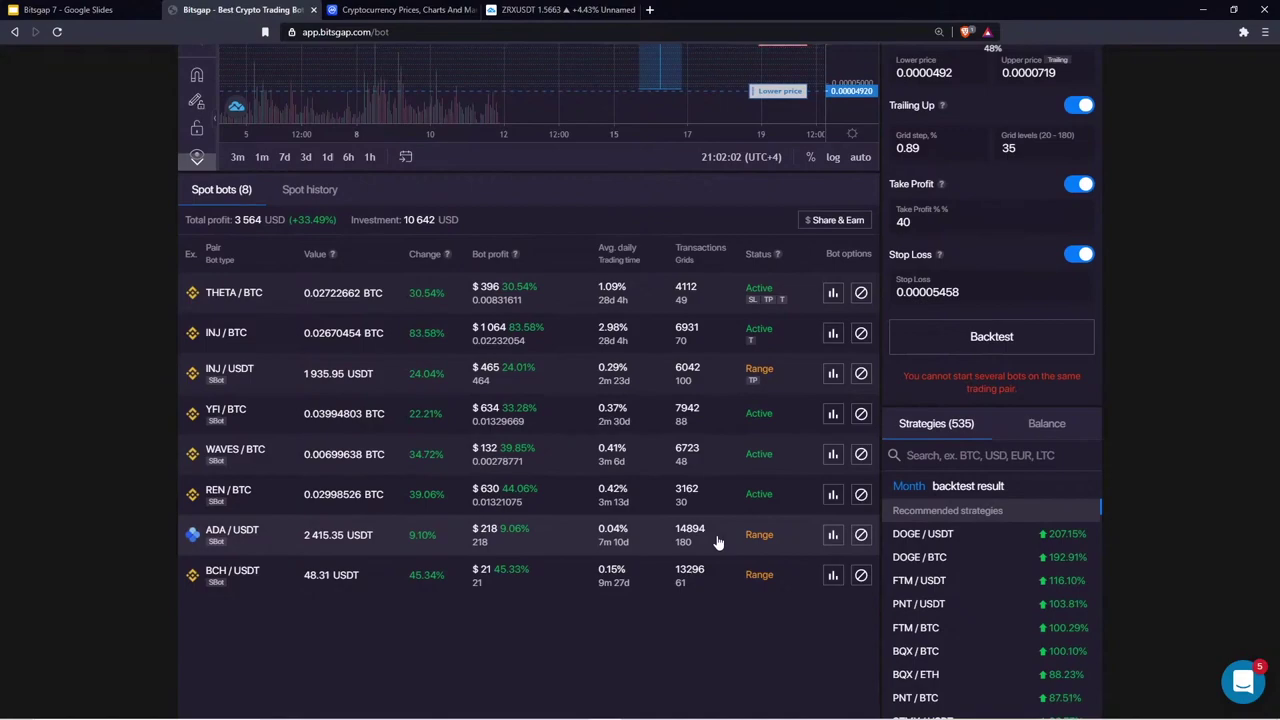
{"action": "left_click", "coordinate": [1058, 332]}
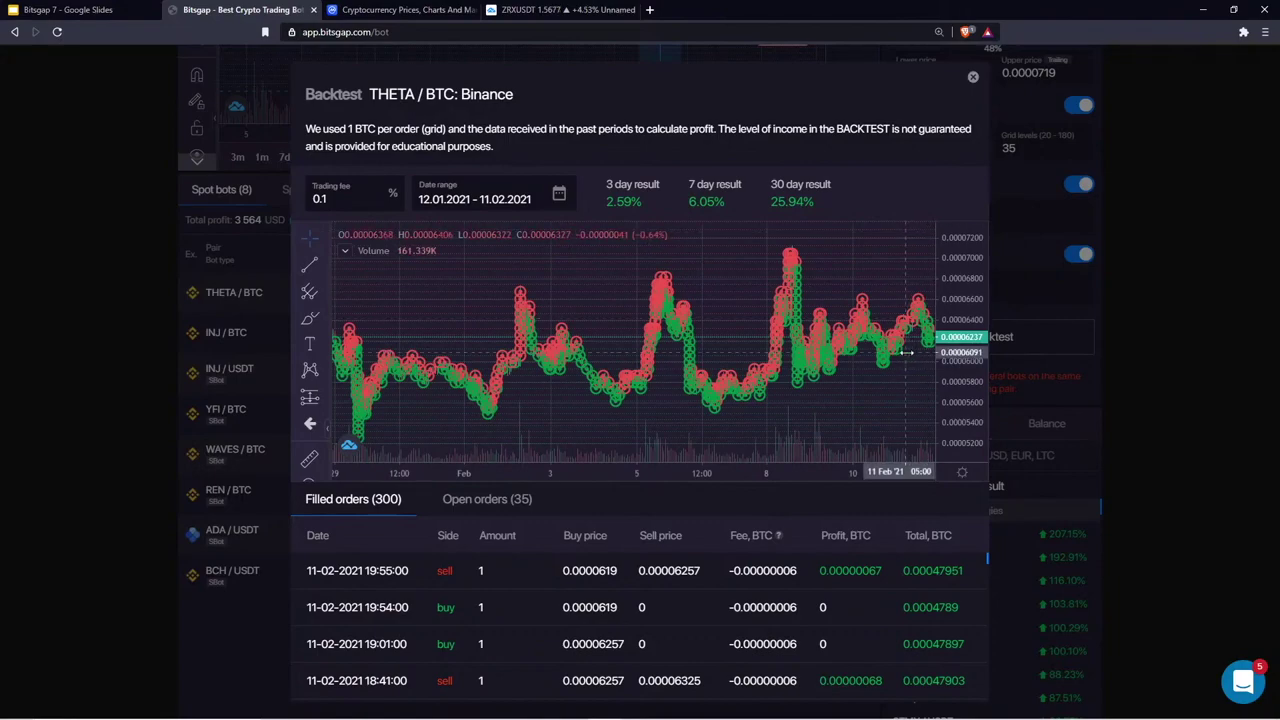
{"action": "left_click", "coordinate": [973, 77]}
Search the new bot's trading pairs for btc/usdt and for btc/tusd
{"action": "scroll", "coordinate": [819, 204], "scroll_direction": "up", "scroll_amount": 4}
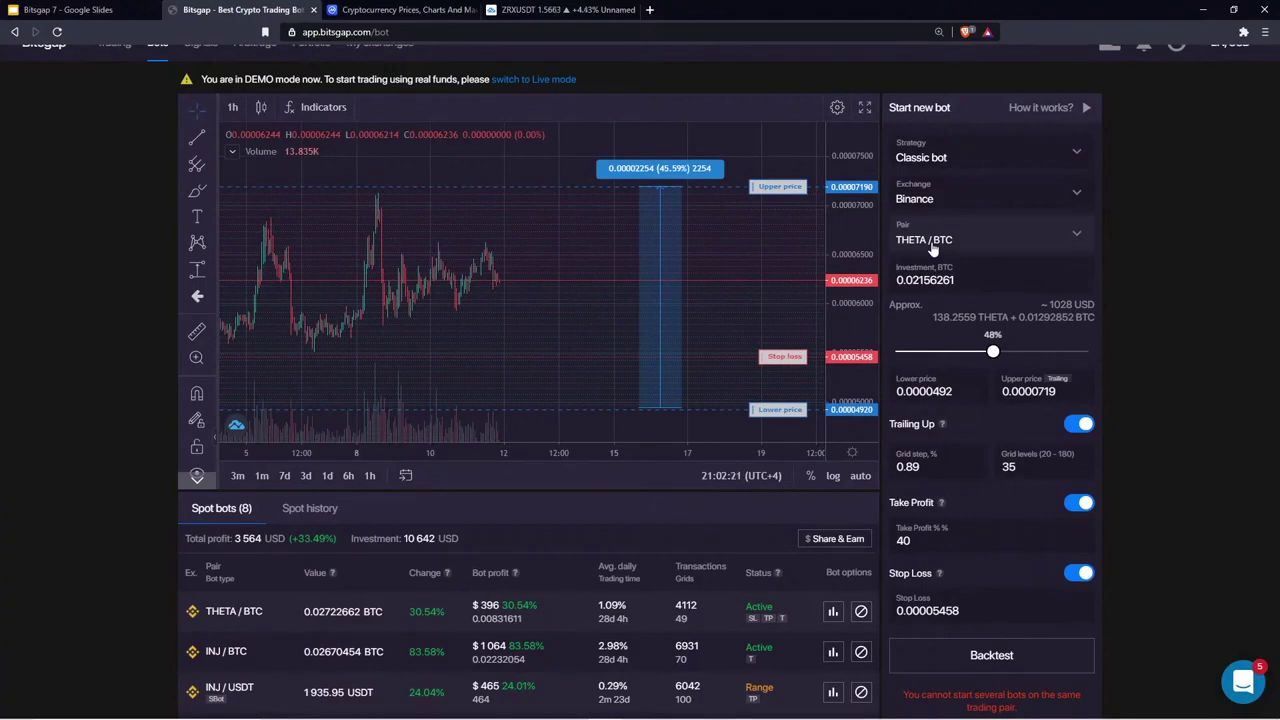
{"action": "left_click", "coordinate": [968, 242]}
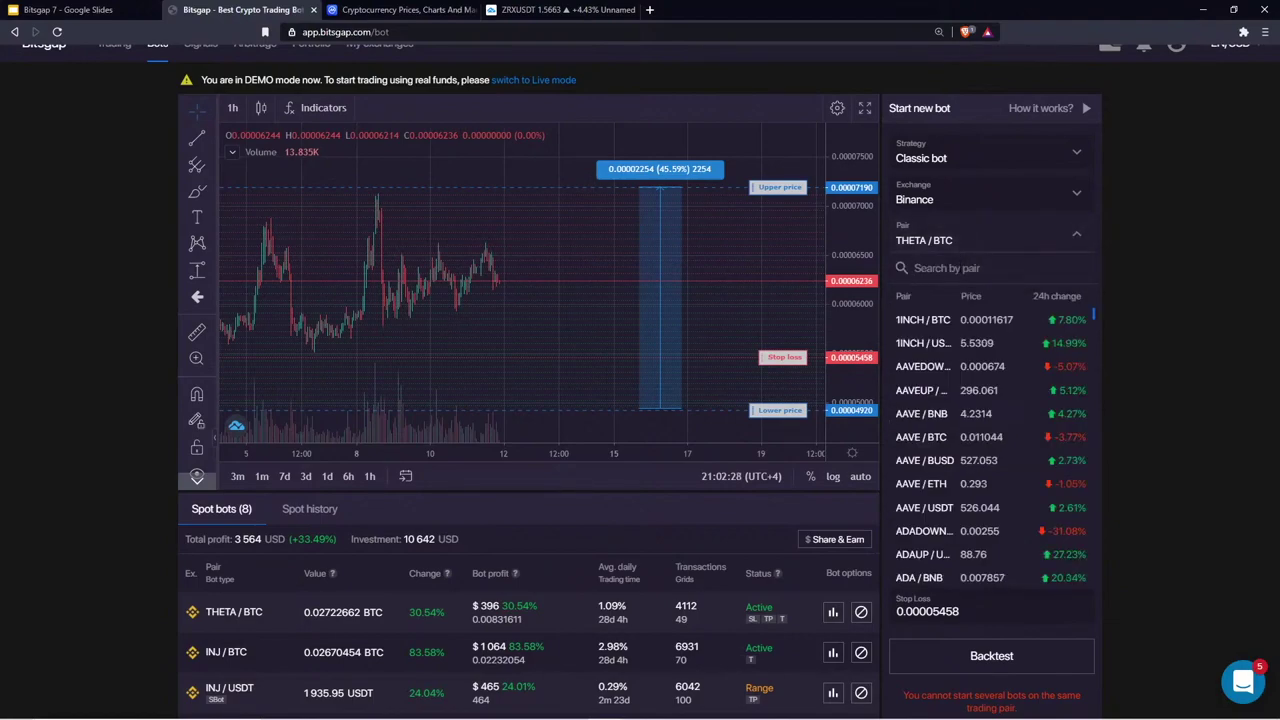
{"action": "type", "text": "btc/"}
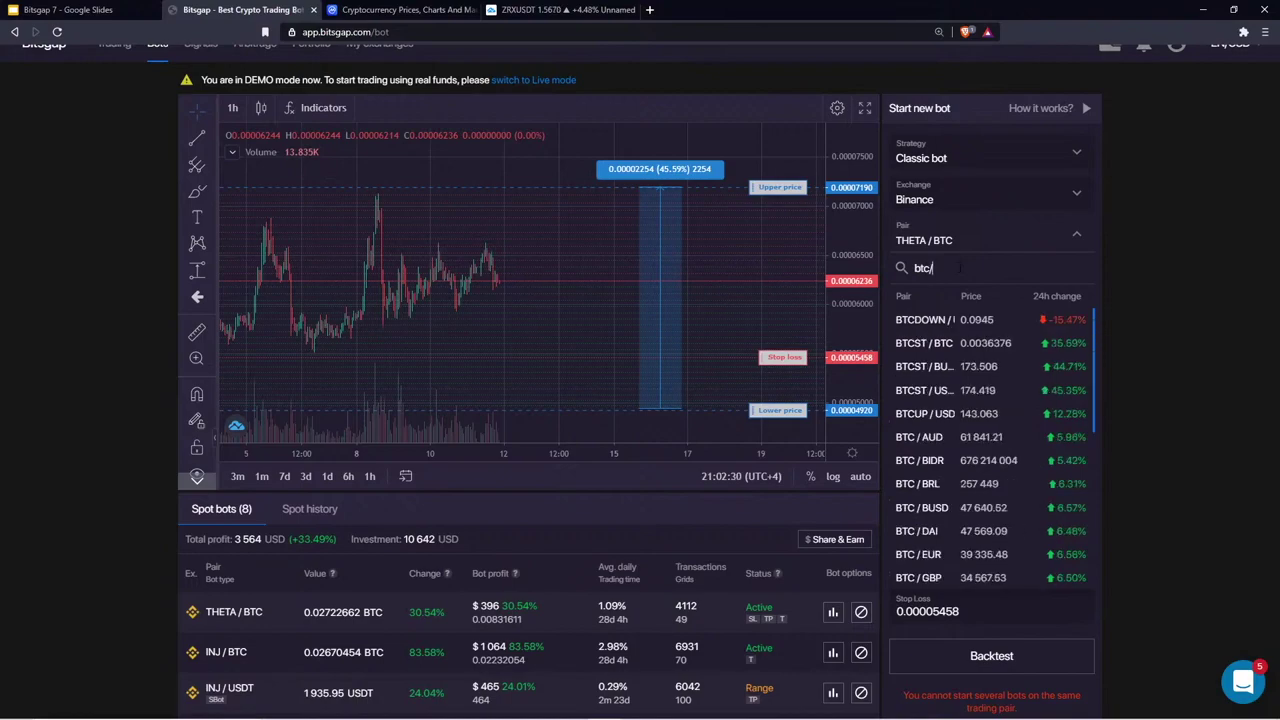
{"action": "type", "text": "usdt"}
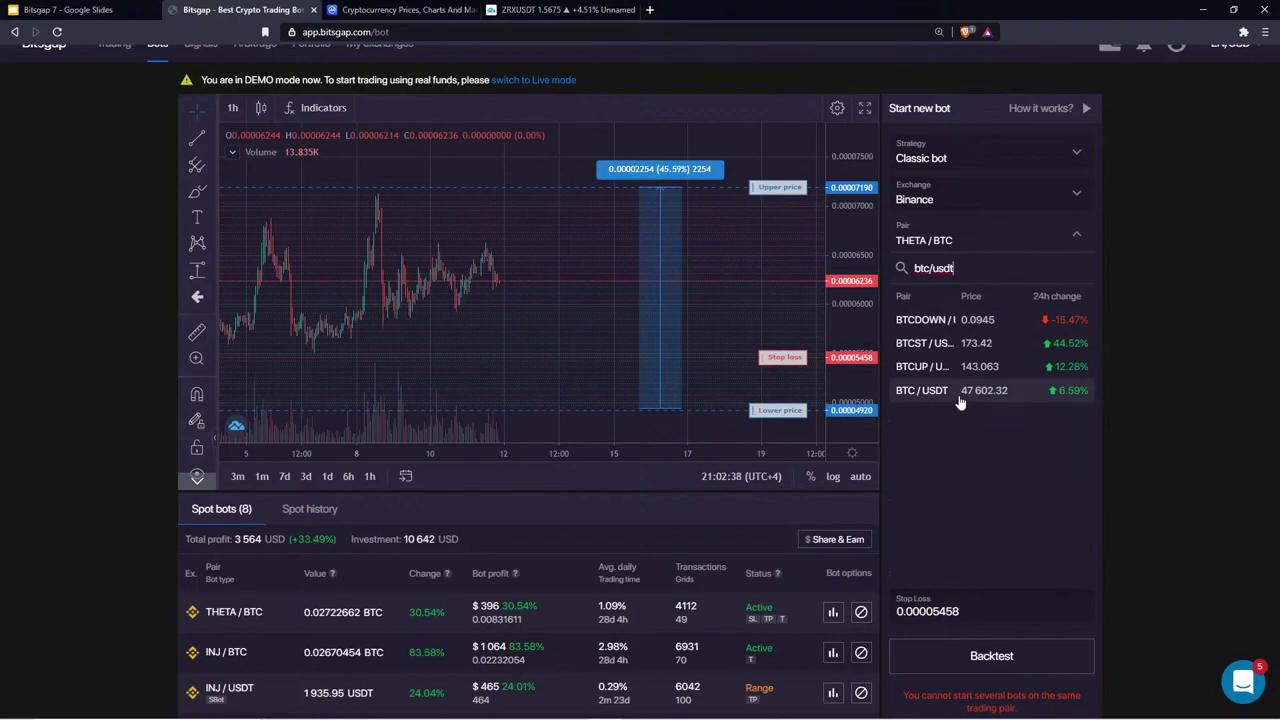
{"action": "key", "text": "BackSpace"}
{"action": "key", "text": "BackSpace"}
{"action": "key", "text": "BackSpace"}
{"action": "key", "text": "BackSpace"}
{"action": "type", "text": "t"}
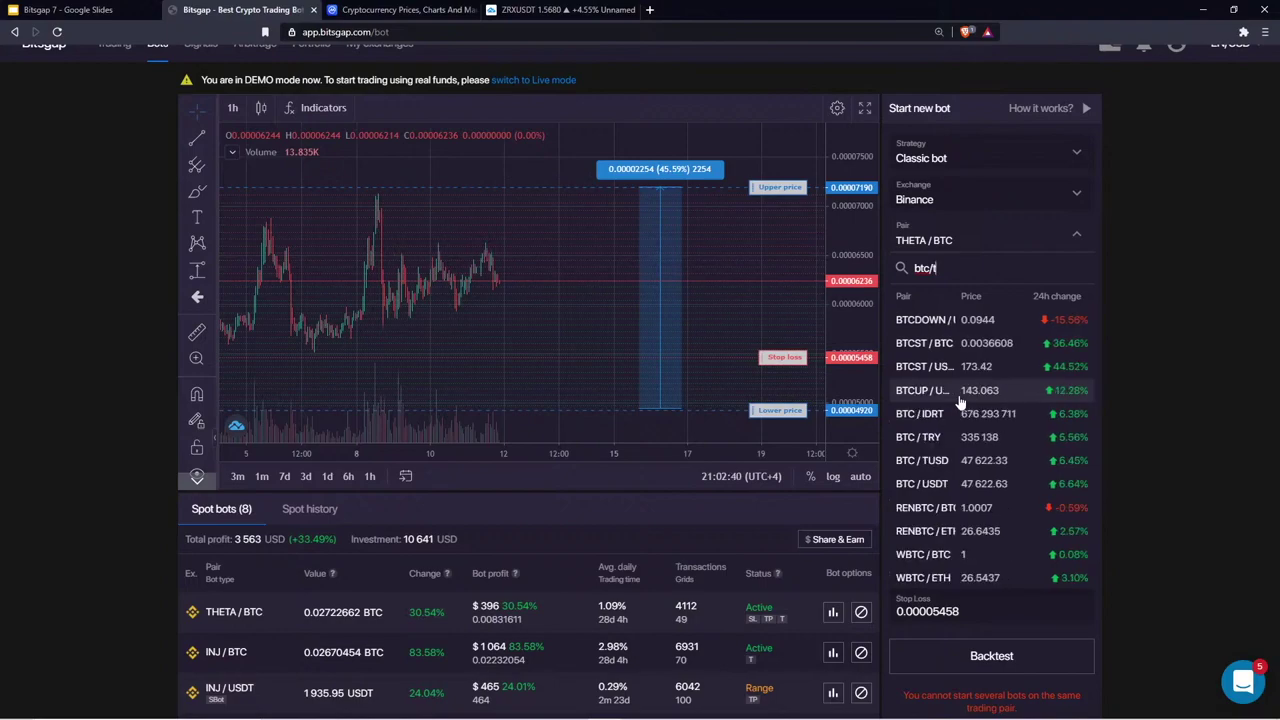
{"action": "type", "text": "usd"}
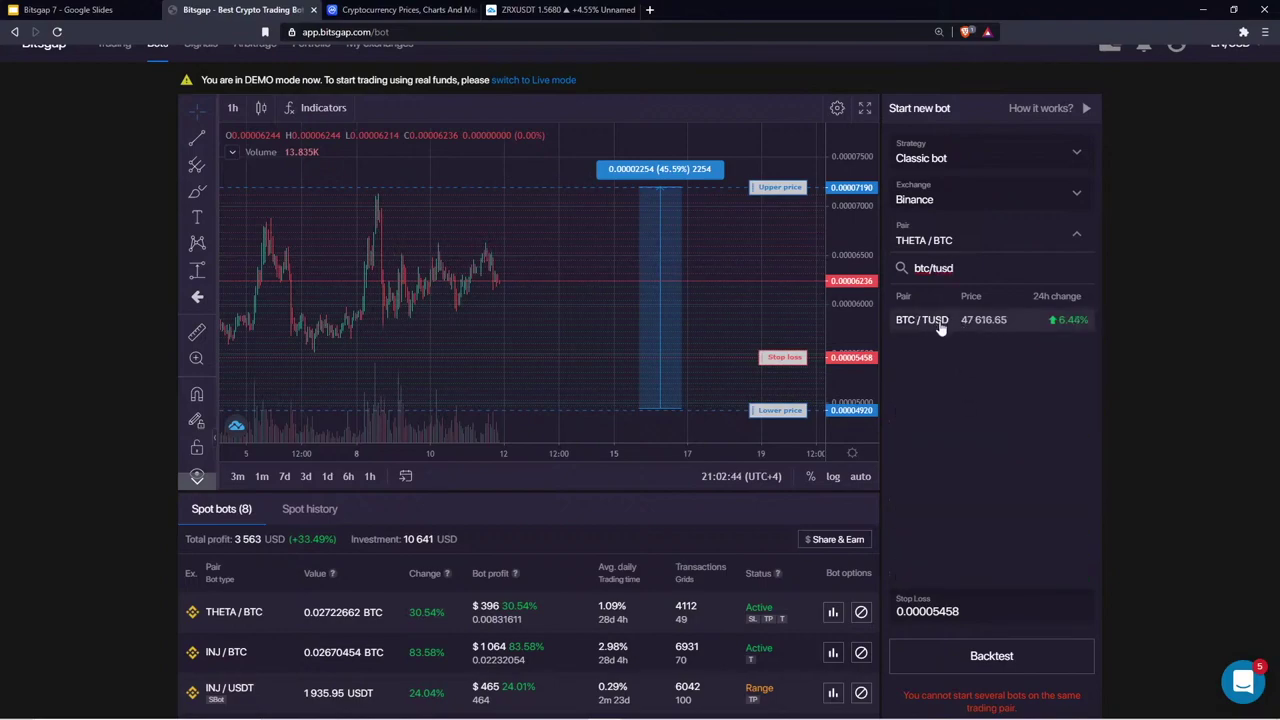
Search for btc/BUSD and switch the new bot to the BTC / BUSD pair
{"action": "key", "text": "BackSpace"}
{"action": "key", "text": "BackSpace"}
{"action": "key", "text": "BackSpace"}
{"action": "key", "text": "BackSpace"}
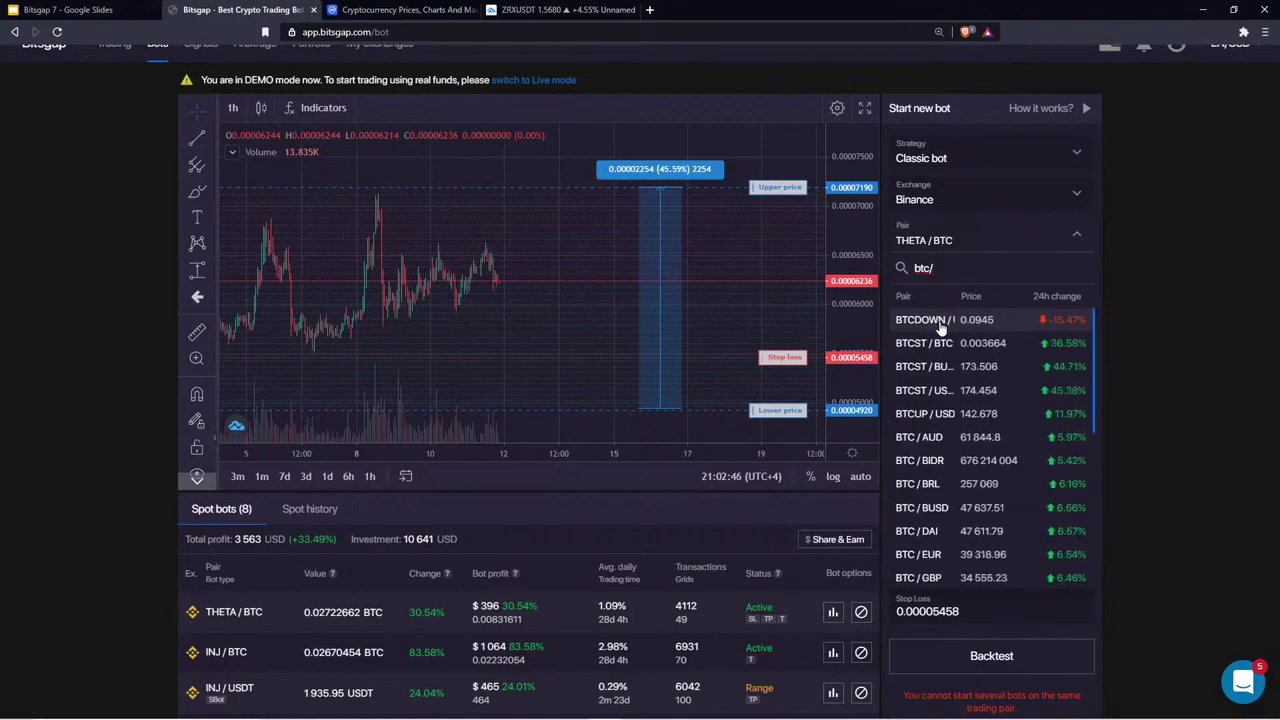
{"action": "type", "text": "BUSD"}
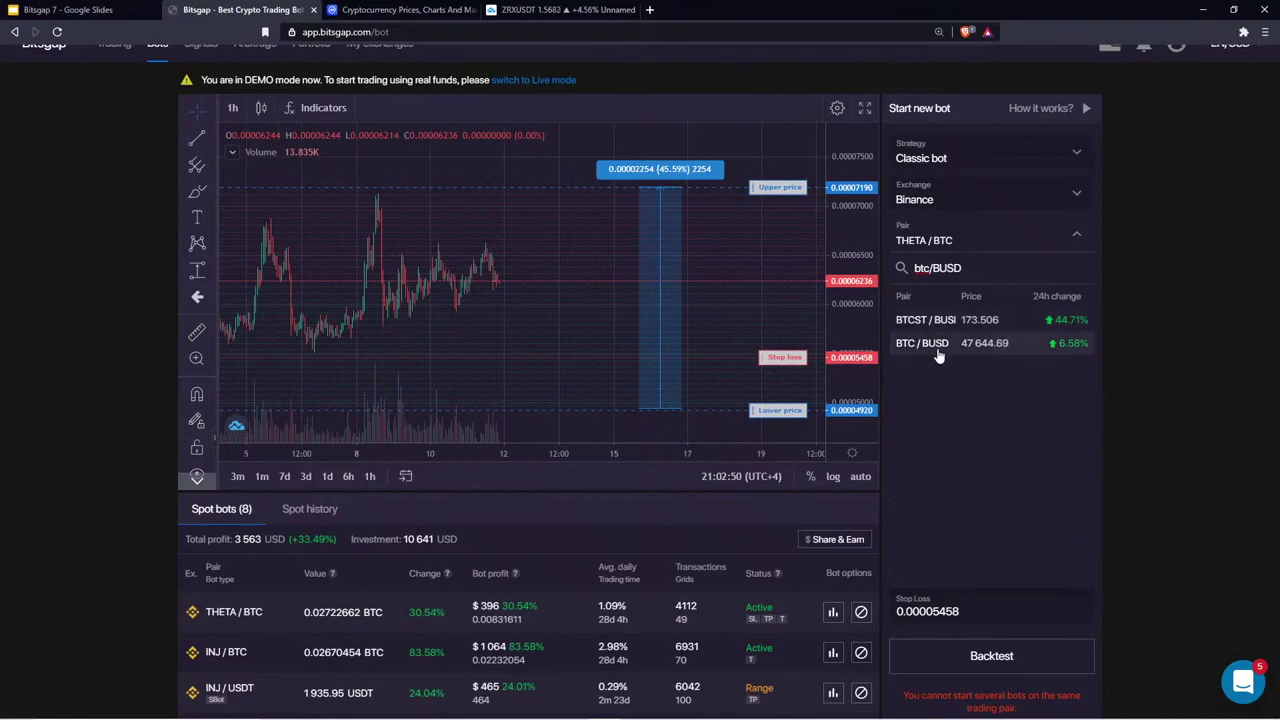
{"action": "left_click", "coordinate": [946, 350]}
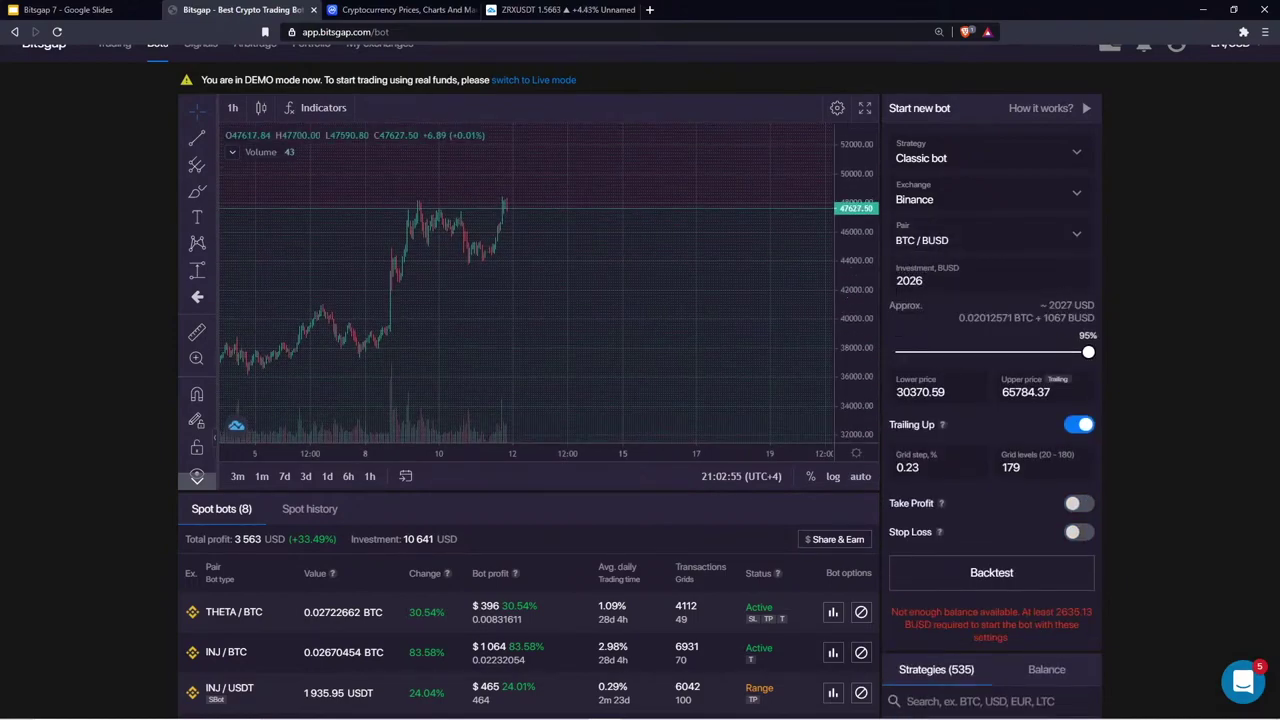
Reopen the trading pair list, highlight the end of the BUSD search text and close the list
{"action": "left_click", "coordinate": [963, 241]}
{"action": "left_click_drag", "start_coordinate": [962, 268], "coordinate": [948, 268]}
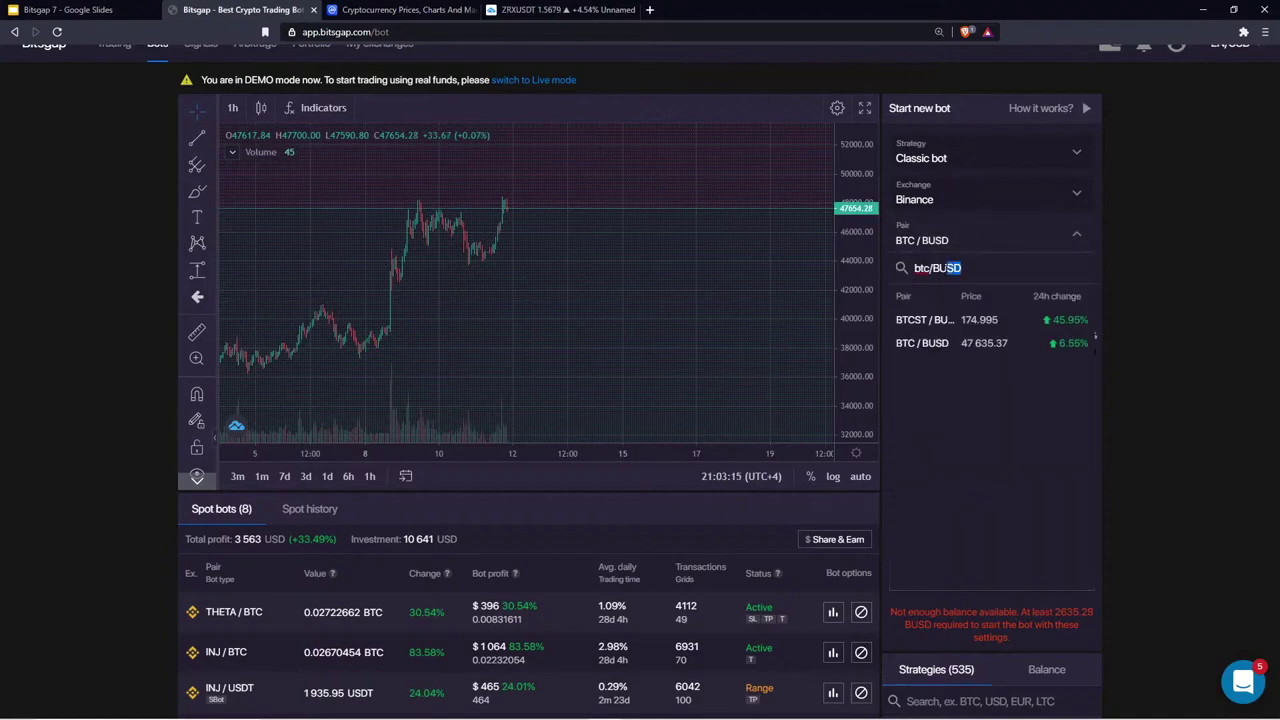
{"action": "left_click", "coordinate": [1002, 249]}
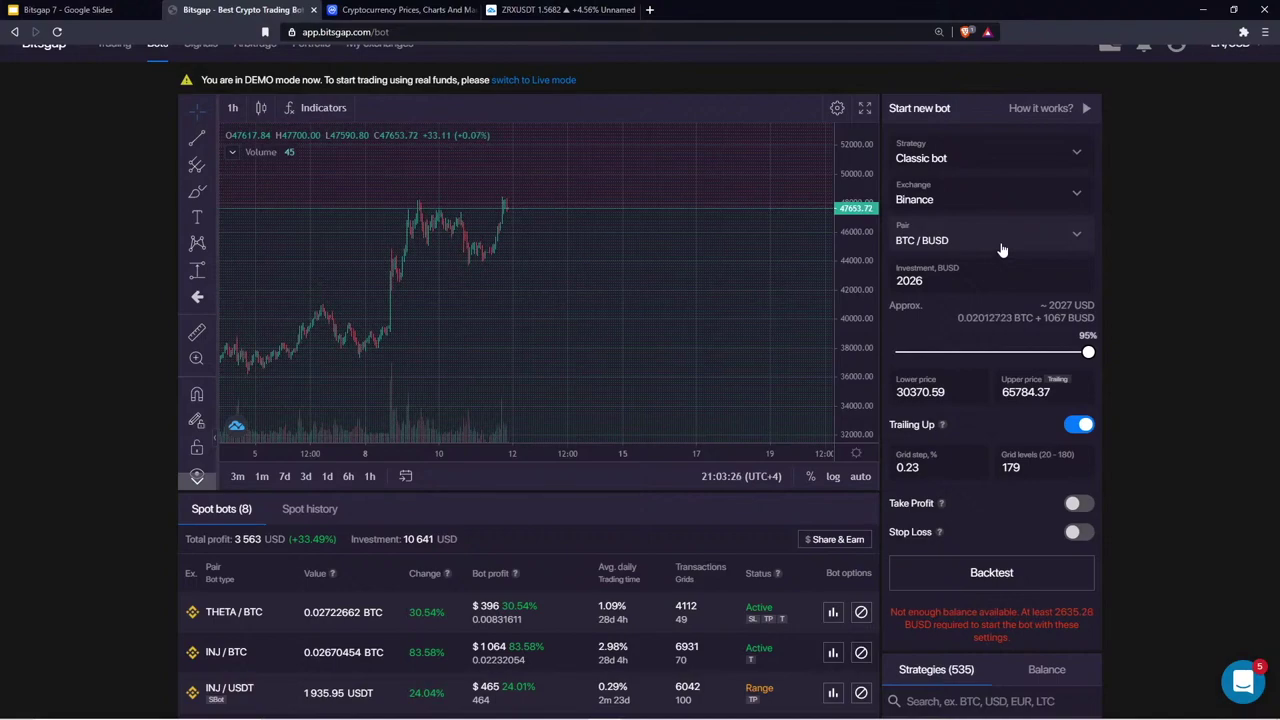
Examine the daily profit statistics of the THETA / BTC and INJ / BTC bots and close their details
{"action": "scroll", "coordinate": [741, 588], "scroll_direction": "down", "scroll_amount": 2}
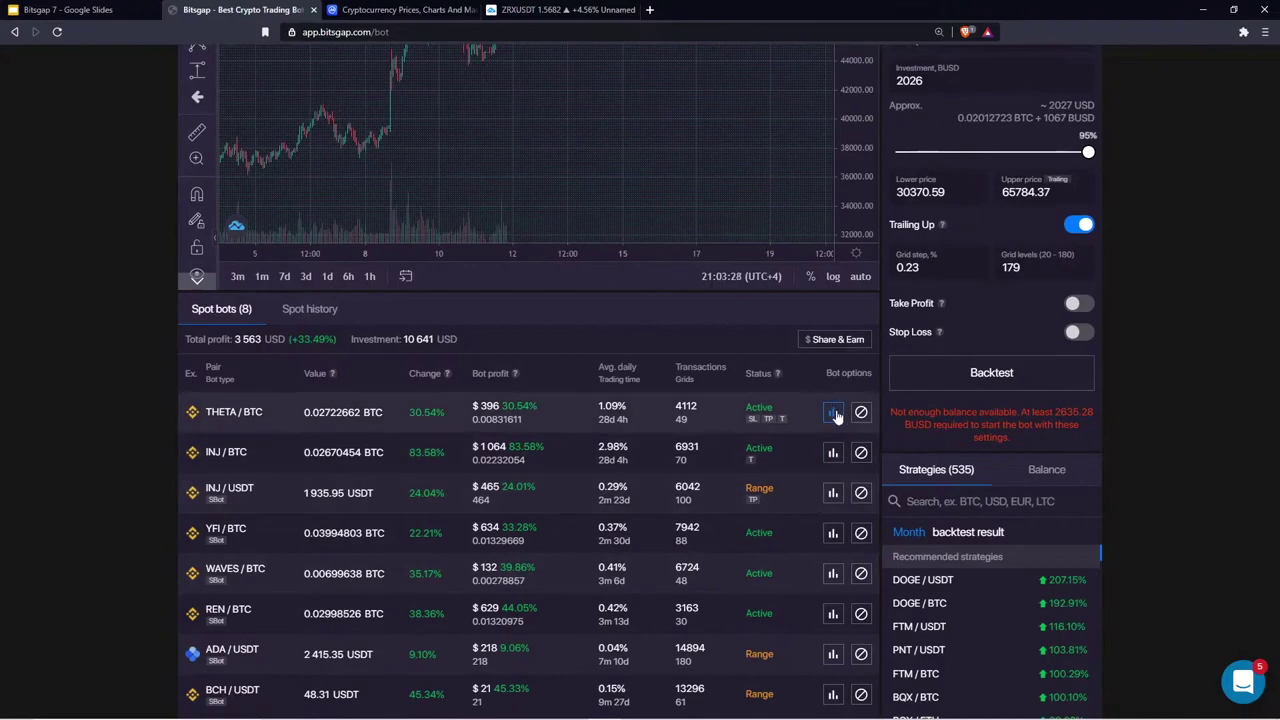
{"action": "left_click", "coordinate": [833, 413]}
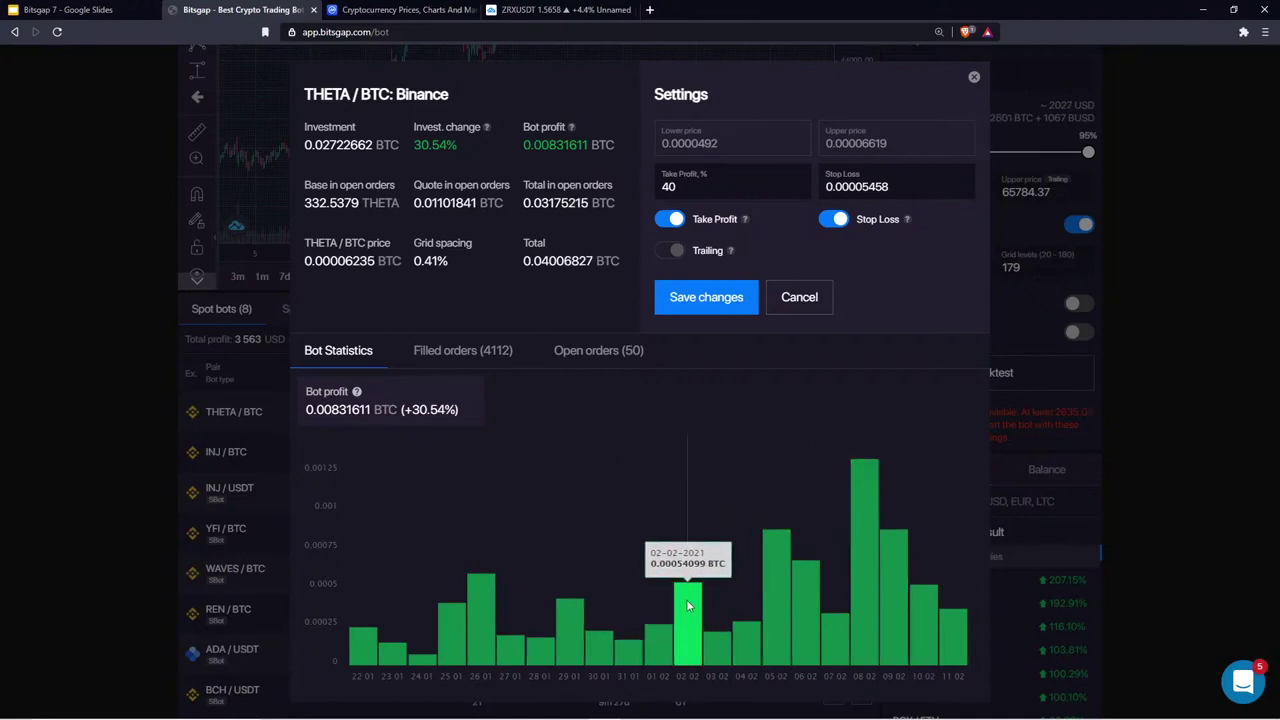
{"action": "left_click", "coordinate": [974, 77]}
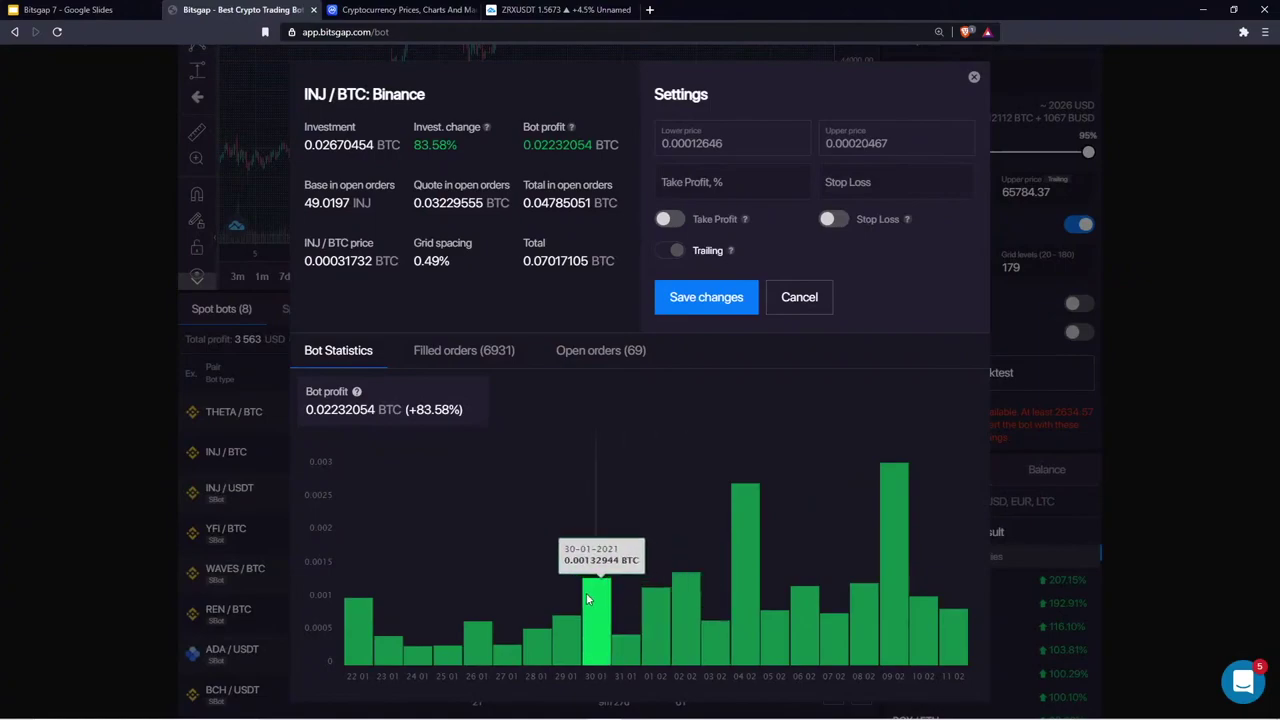
{"action": "left_click", "coordinate": [975, 78]}
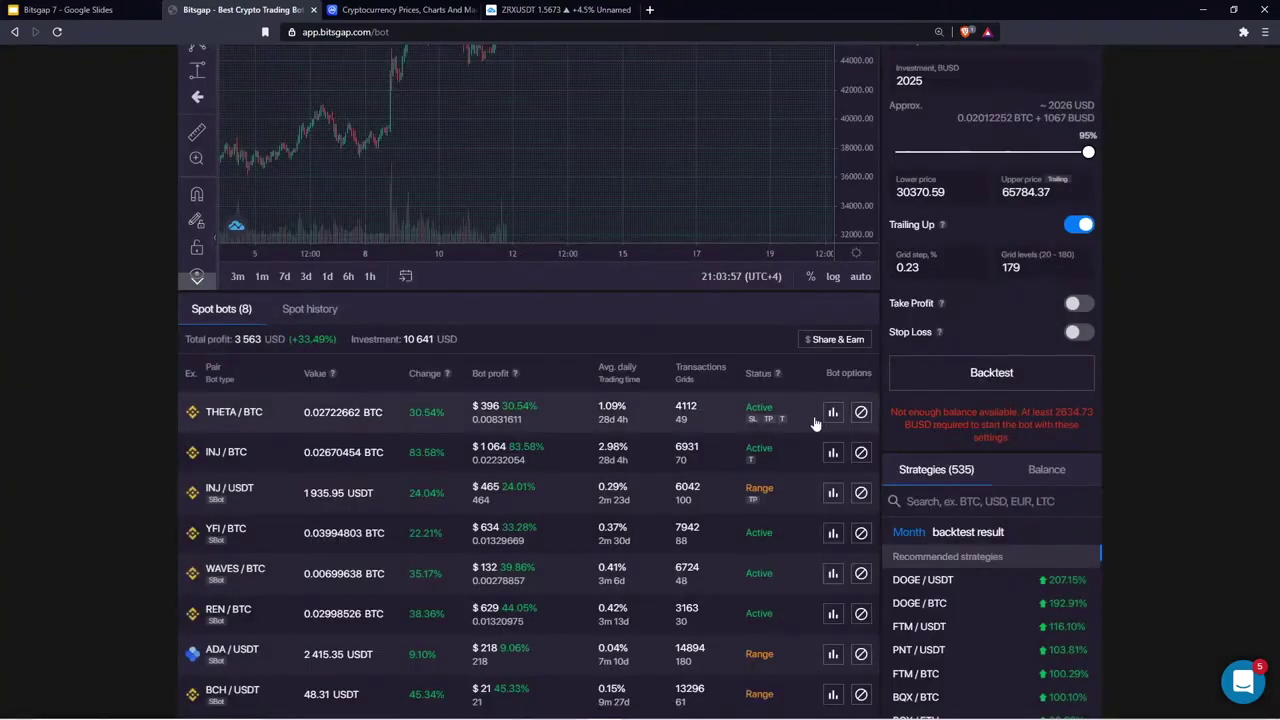
{"action": "left_click", "coordinate": [828, 412]}
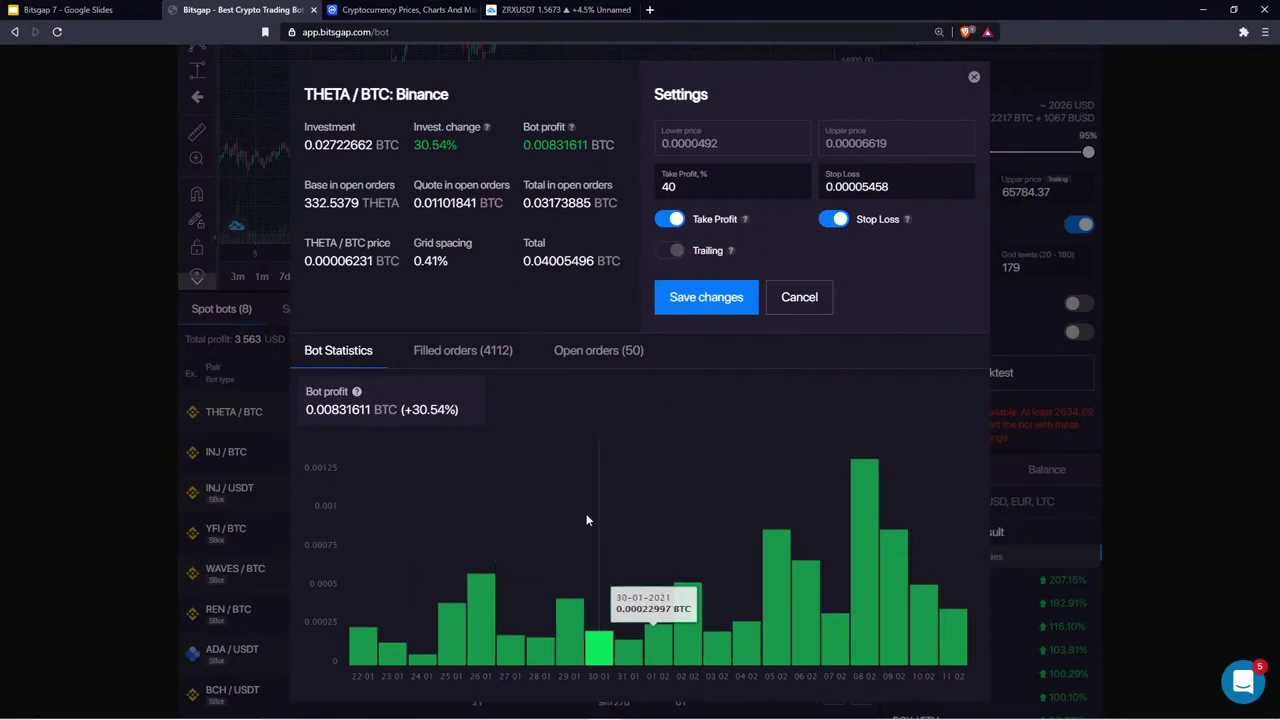
{"action": "left_click", "coordinate": [974, 77]}
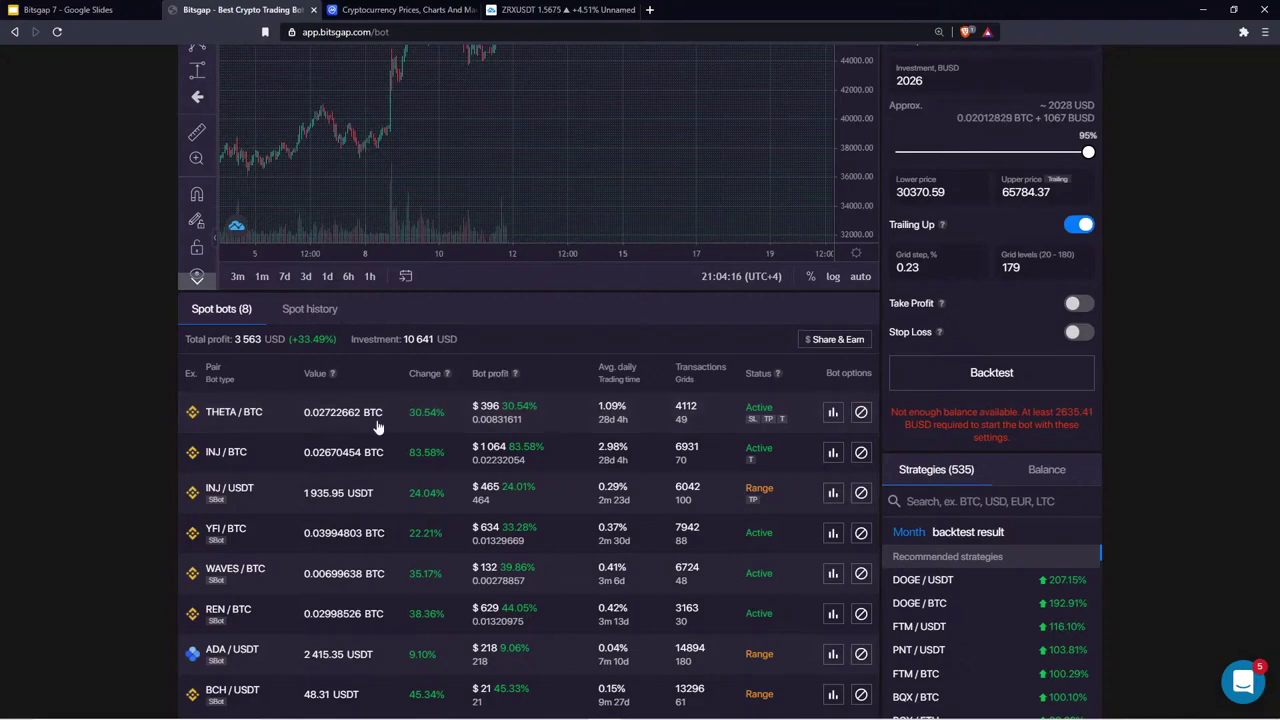
Show the spot history and set its date range to 01.09.2020 - 11.02.2021
{"action": "left_click", "coordinate": [302, 311]}
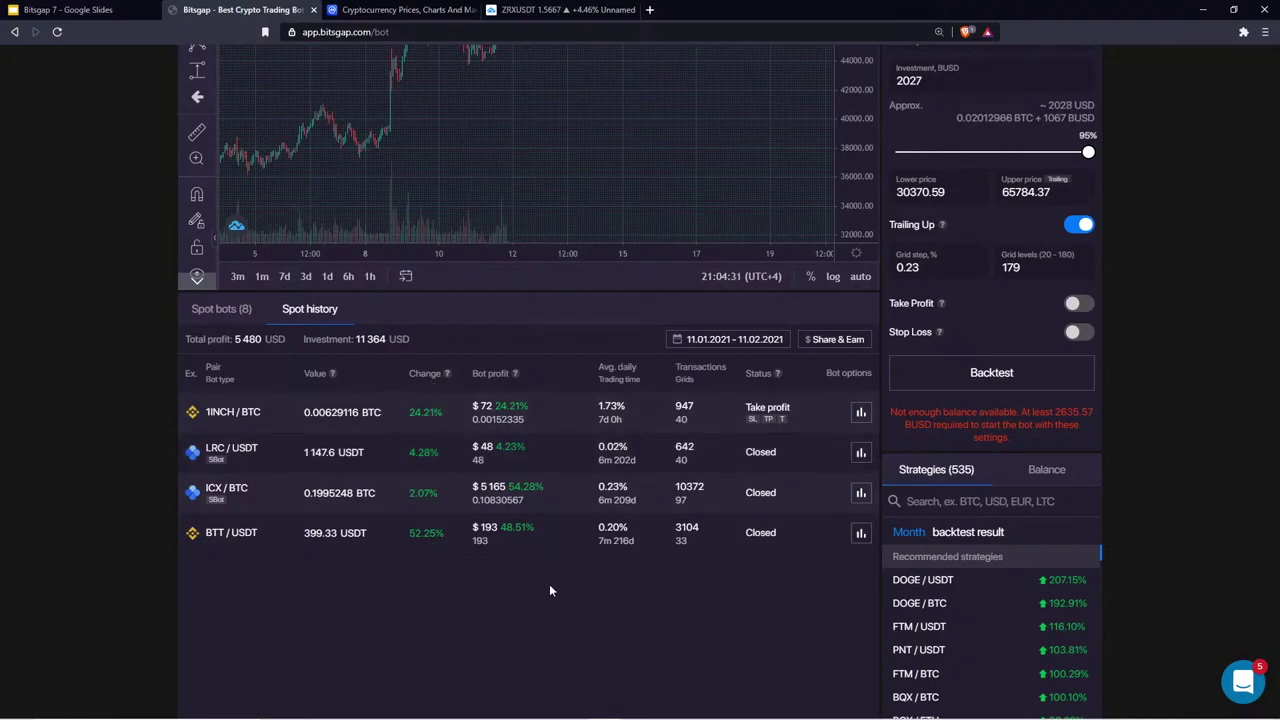
{"action": "left_click", "coordinate": [735, 339]}
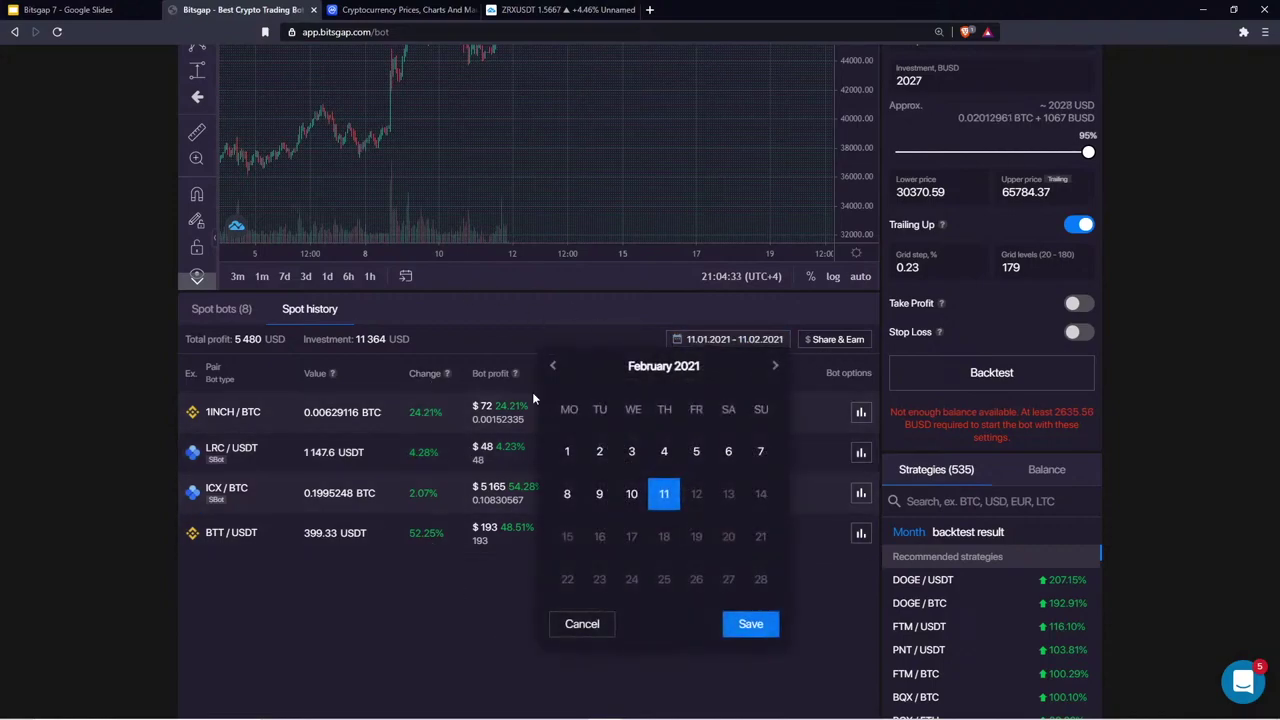
{"action": "left_click", "coordinate": [552, 366]}
{"action": "left_click", "coordinate": [552, 366]}
{"action": "left_click", "coordinate": [552, 366]}
{"action": "left_click", "coordinate": [552, 366]}
{"action": "left_click", "coordinate": [552, 366]}
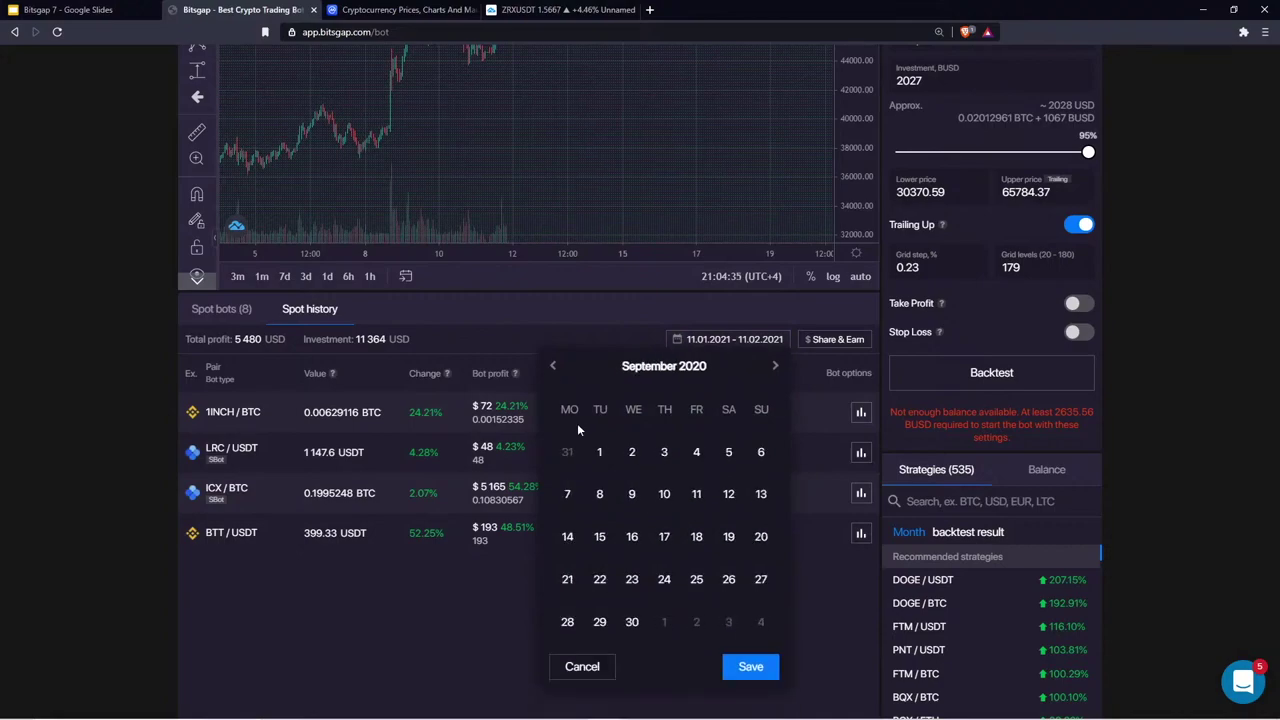
{"action": "left_click", "coordinate": [750, 666]}
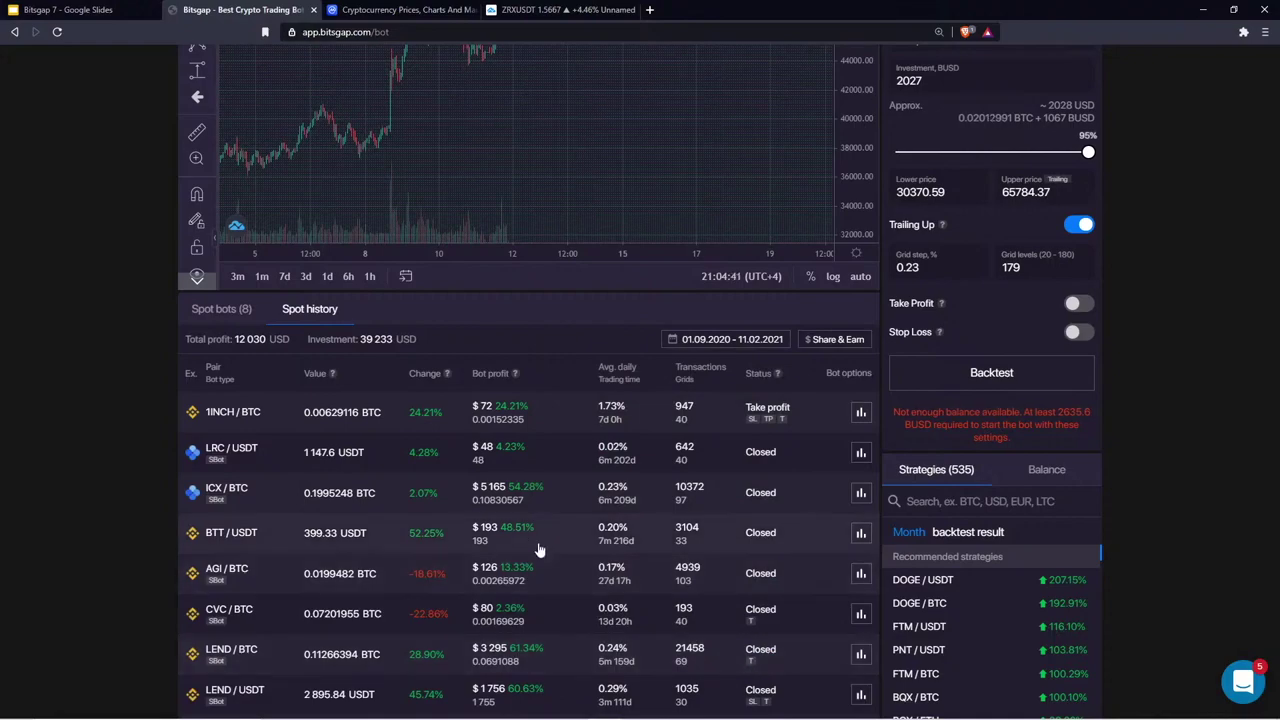
Examine the investment change and profit statistics of the closed CVC / BTC bot in the spot history, and close its details
{"action": "scroll", "coordinate": [520, 545], "scroll_direction": "down", "scroll_amount": 1}
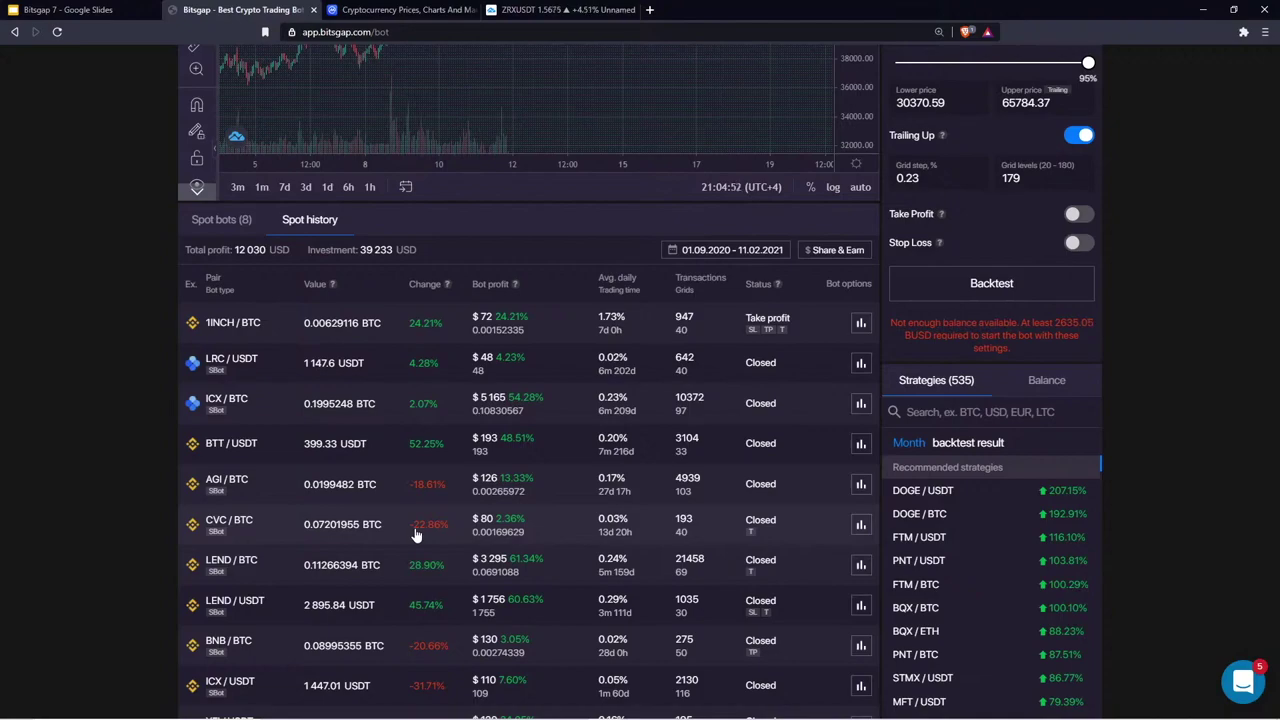
{"action": "scroll", "coordinate": [416, 535], "scroll_direction": "down", "scroll_amount": 1}
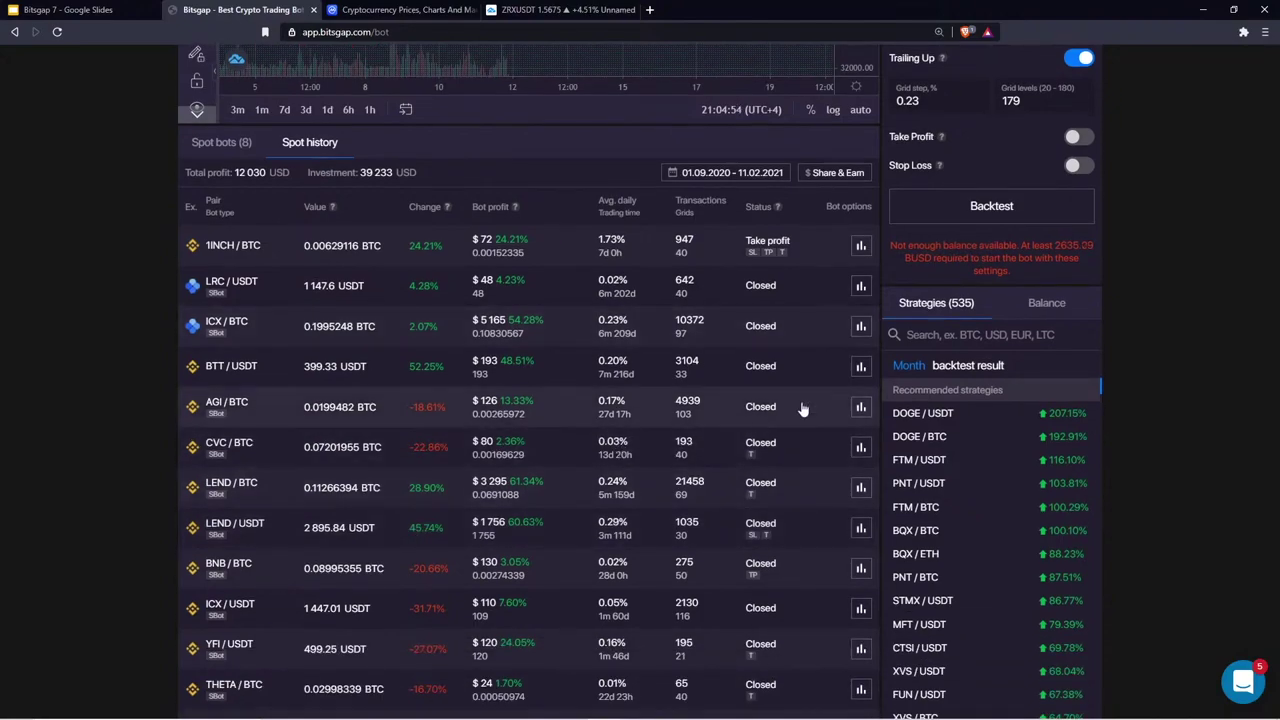
{"action": "left_click", "coordinate": [862, 447]}
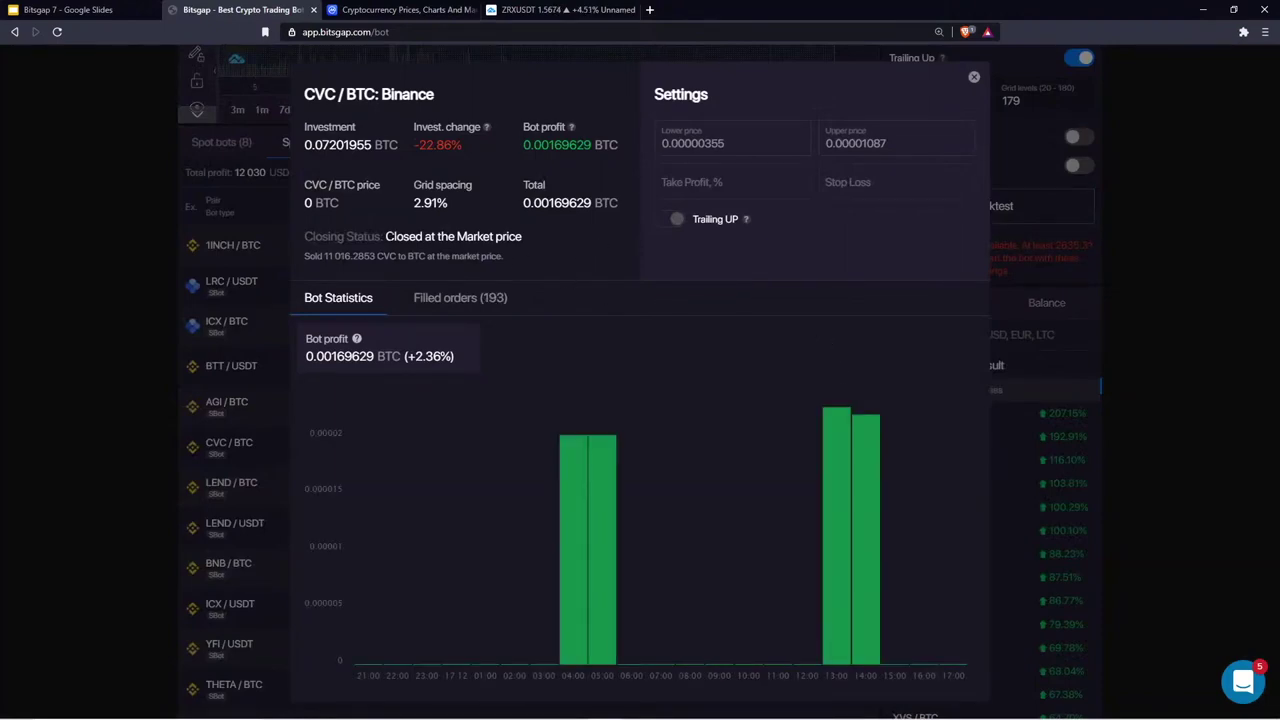
{"action": "right_click", "coordinate": [525, 239]}
{"action": "key", "text": "Escape"}
{"action": "left_click", "coordinate": [973, 76]}
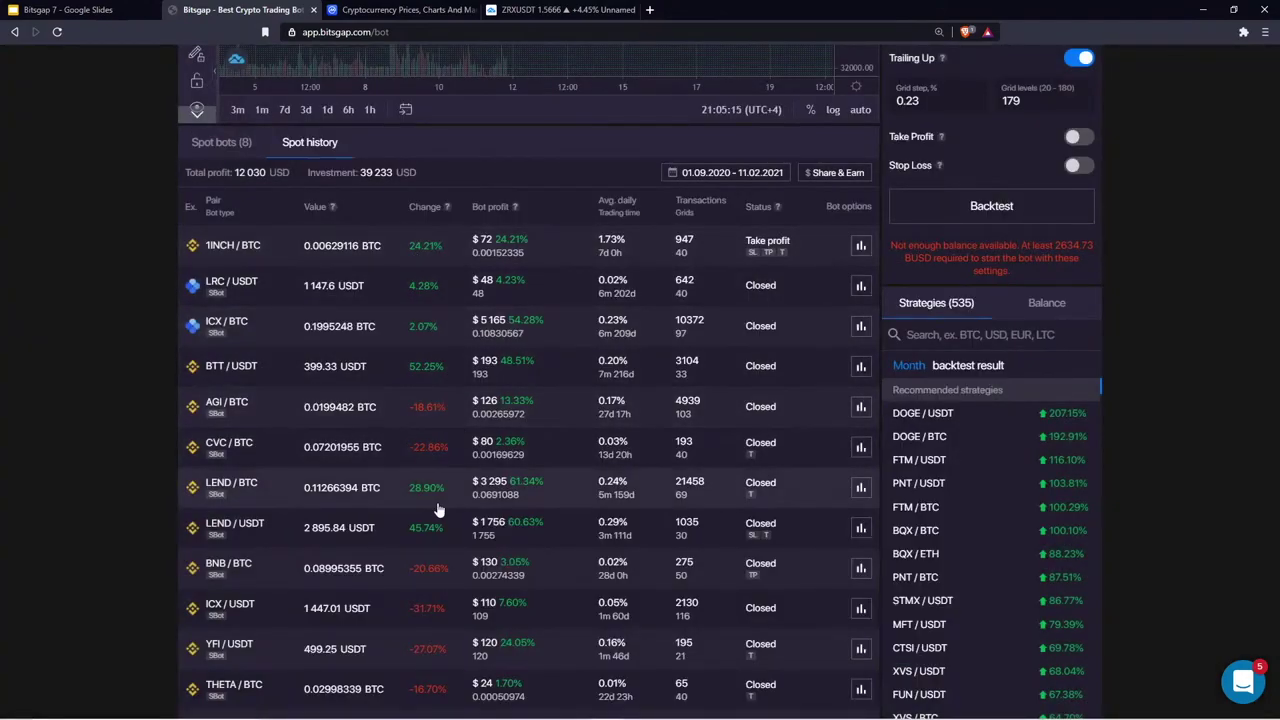
Open the closed YFI / USDT bot's details, highlight its investment change percentage and close the details
{"action": "scroll", "coordinate": [502, 297], "scroll_direction": "down", "scroll_amount": 1}
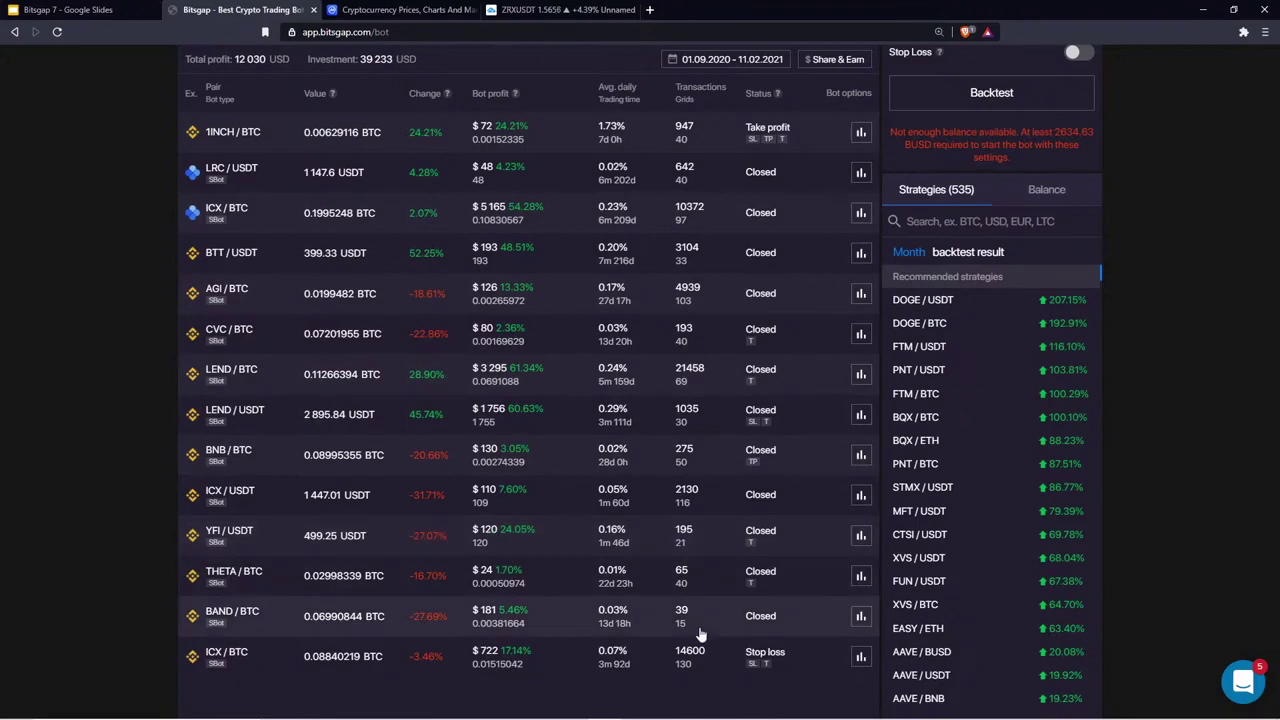
{"action": "left_click", "coordinate": [859, 537]}
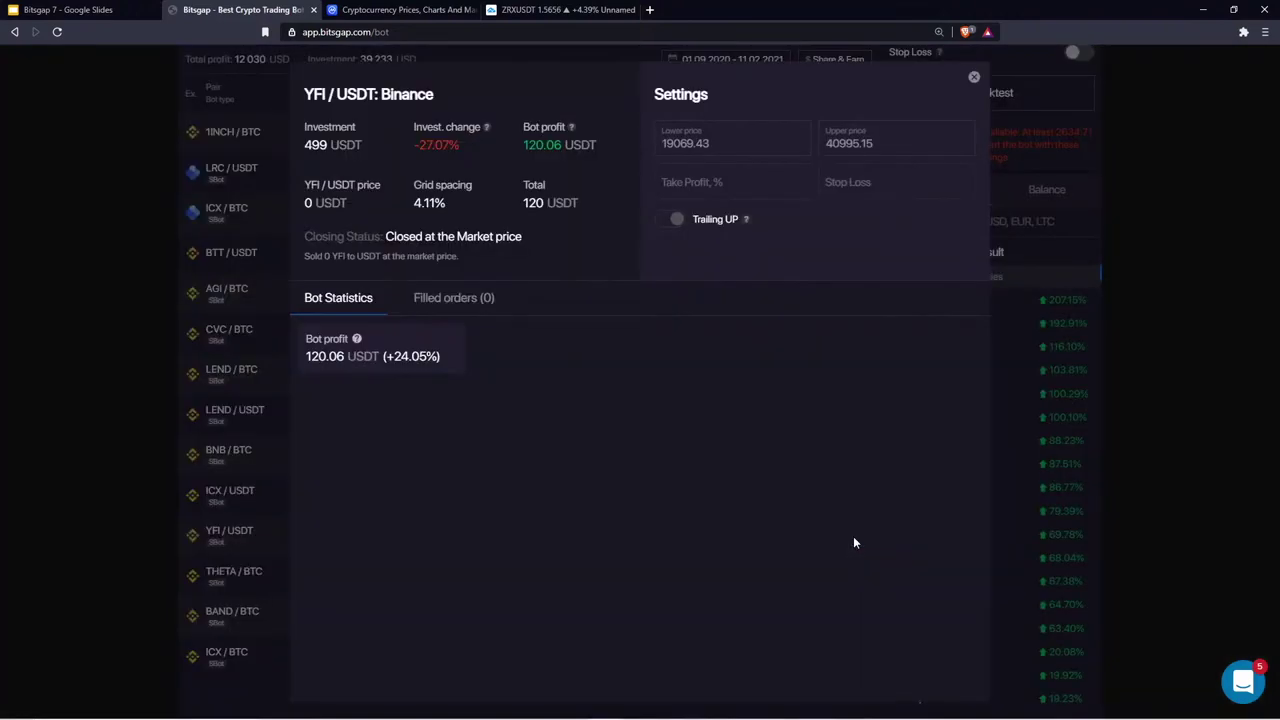
{"action": "right_click", "coordinate": [414, 138]}
{"action": "left_click", "coordinate": [398, 142]}
{"action": "left_click_drag", "start_coordinate": [398, 142], "coordinate": [462, 148]}
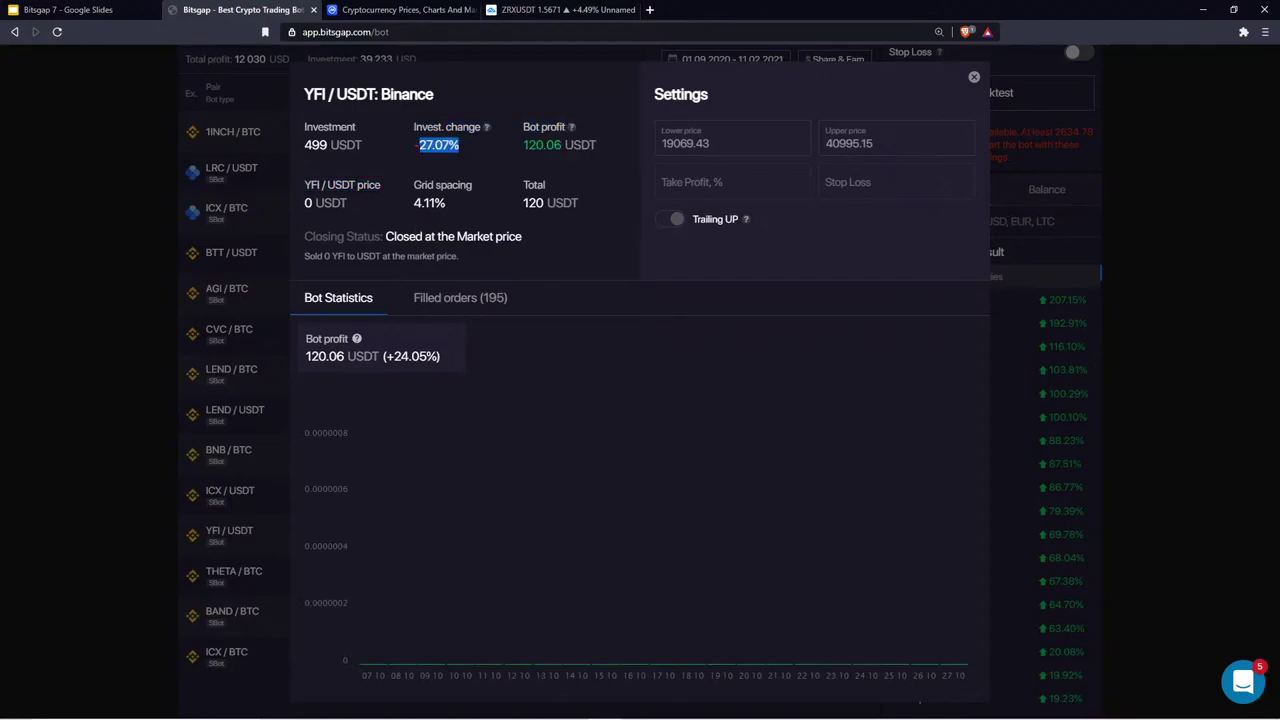
{"action": "left_click", "coordinate": [974, 80]}
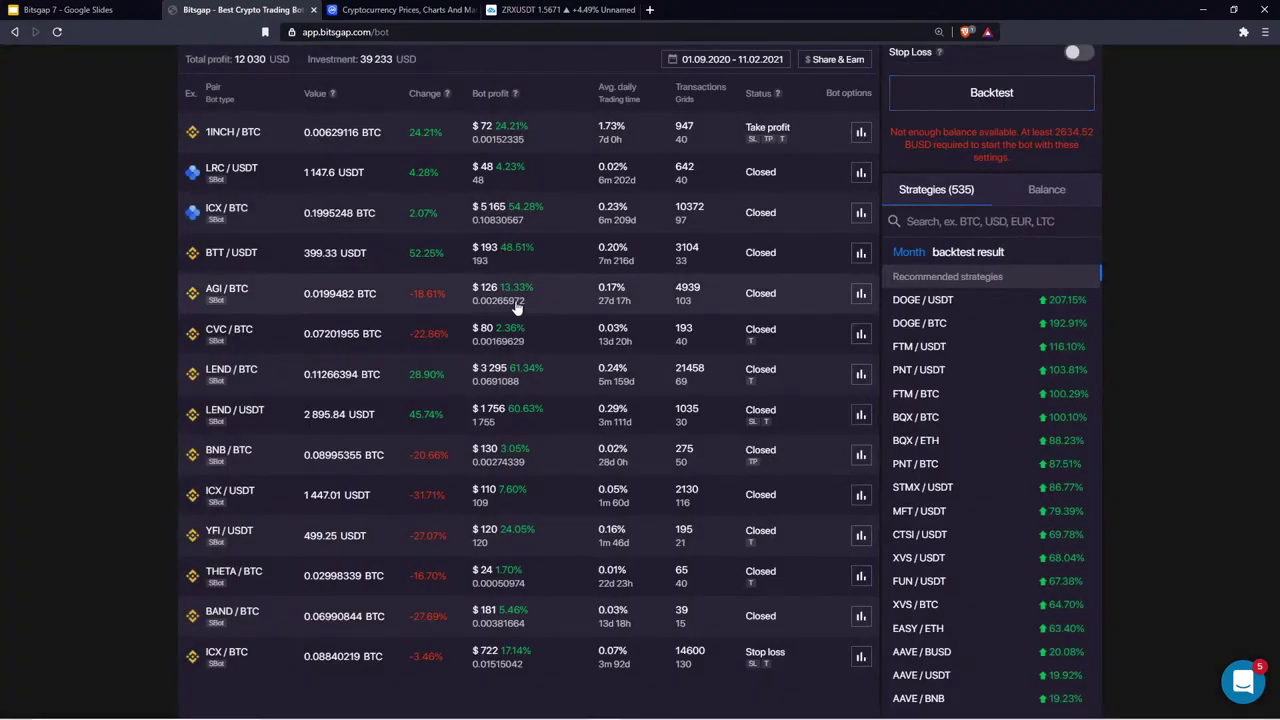
Return to the active spot bots and examine their change and bot profit figures
{"action": "scroll", "coordinate": [517, 308], "scroll_direction": "up", "scroll_amount": 5}
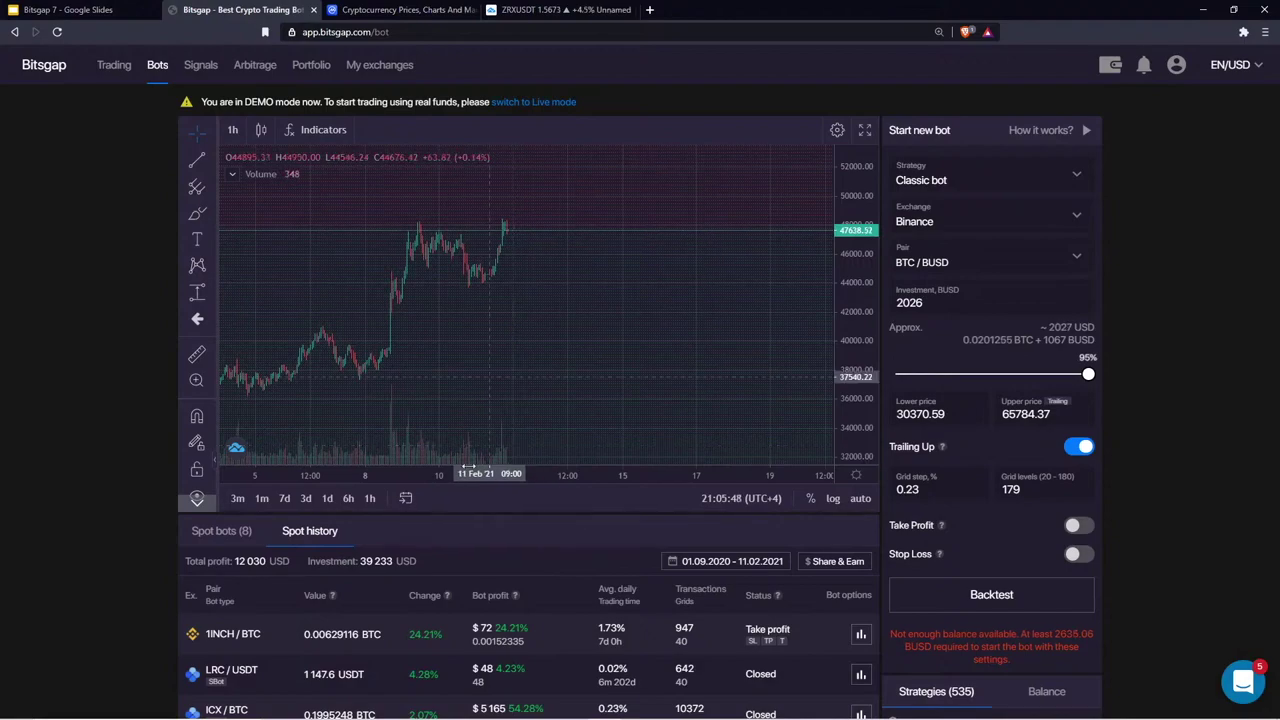
{"action": "left_click", "coordinate": [232, 540]}
{"action": "scroll", "coordinate": [835, 512], "scroll_direction": "down", "scroll_amount": 1}
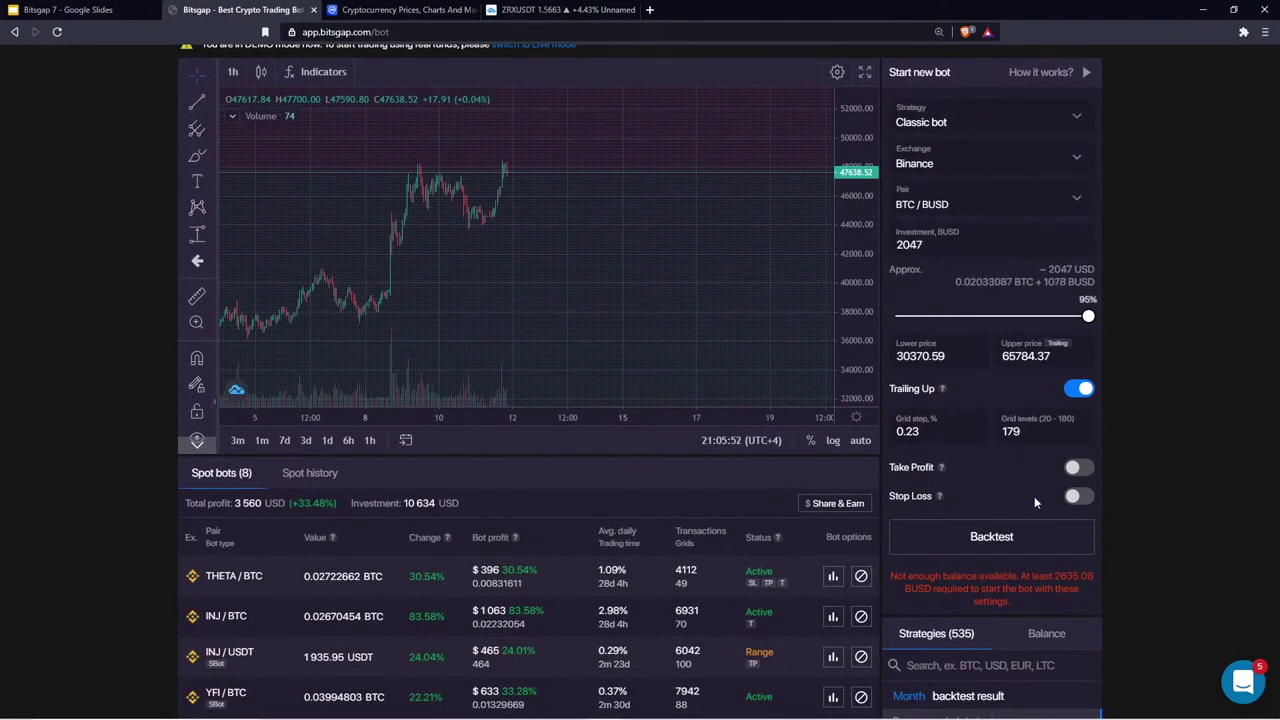
{"action": "scroll", "coordinate": [1017, 487], "scroll_direction": "down", "scroll_amount": 1}
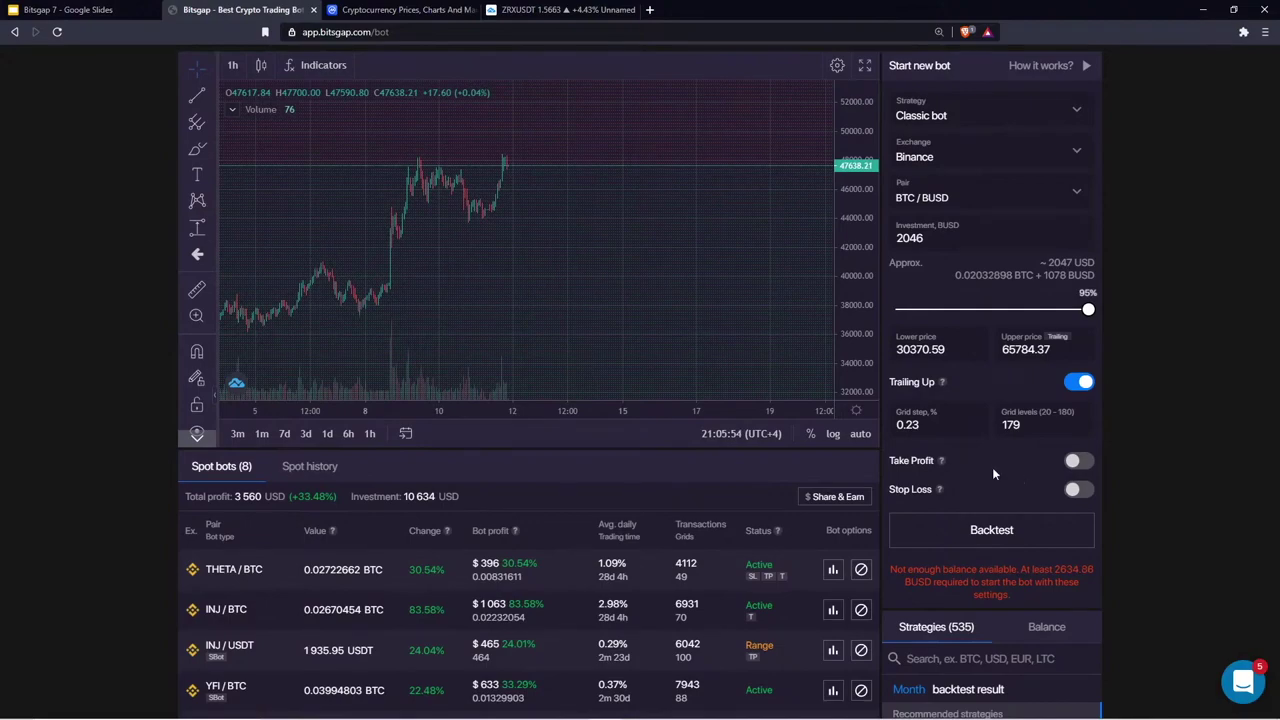
{"action": "scroll", "coordinate": [810, 531], "scroll_direction": "down", "scroll_amount": 2}
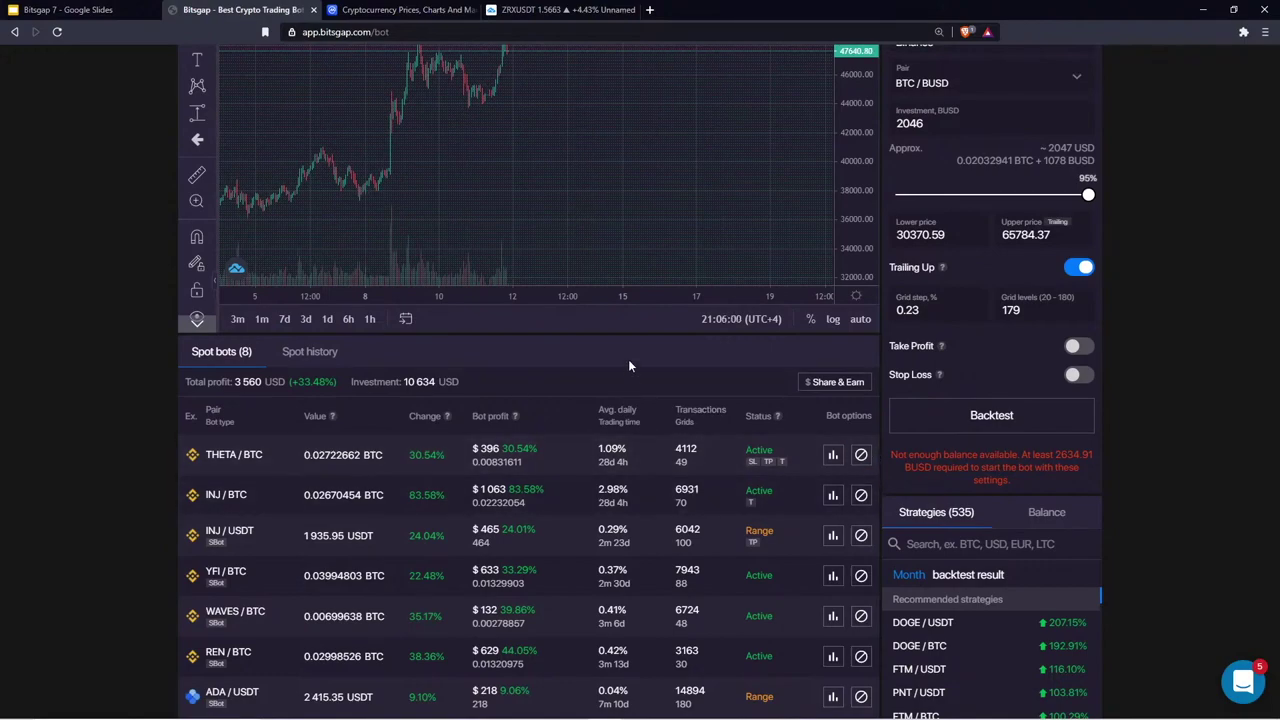
{"action": "scroll", "coordinate": [628, 359], "scroll_direction": "up", "scroll_amount": 1}
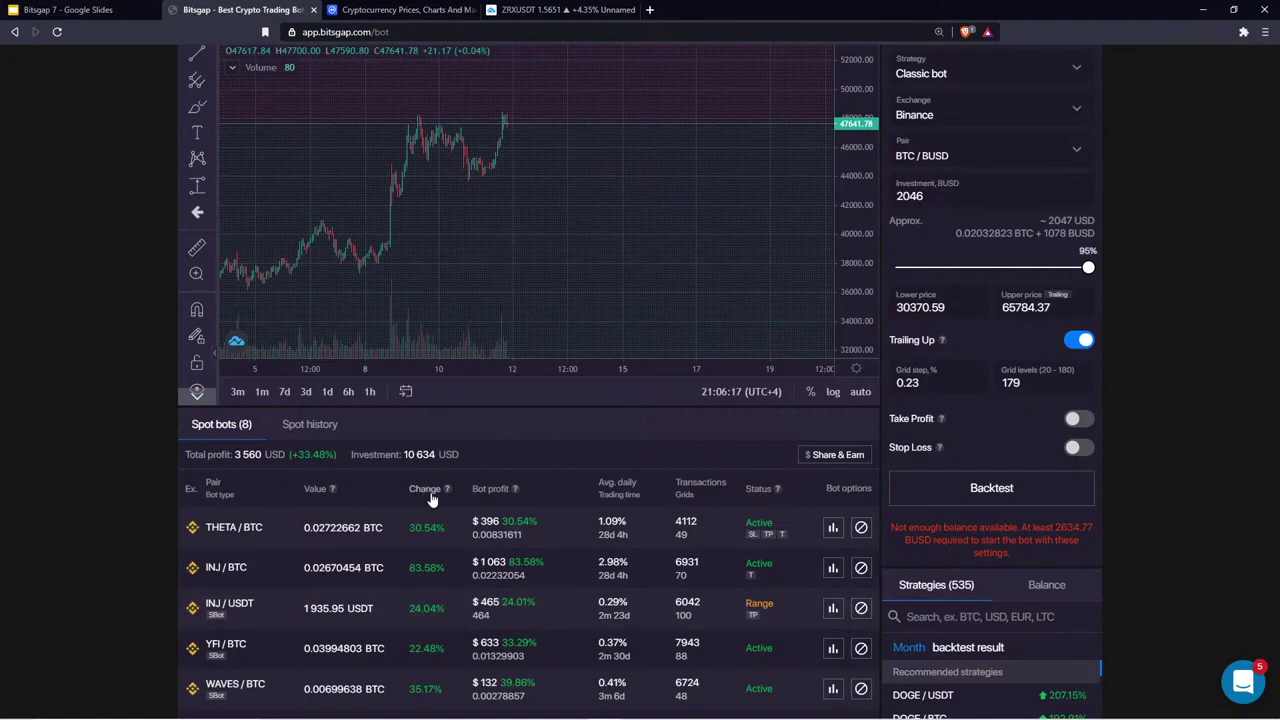
{"action": "scroll", "coordinate": [430, 492], "scroll_direction": "down", "scroll_amount": 1}
{"action": "scroll", "coordinate": [430, 460], "scroll_direction": "down", "scroll_amount": 2}
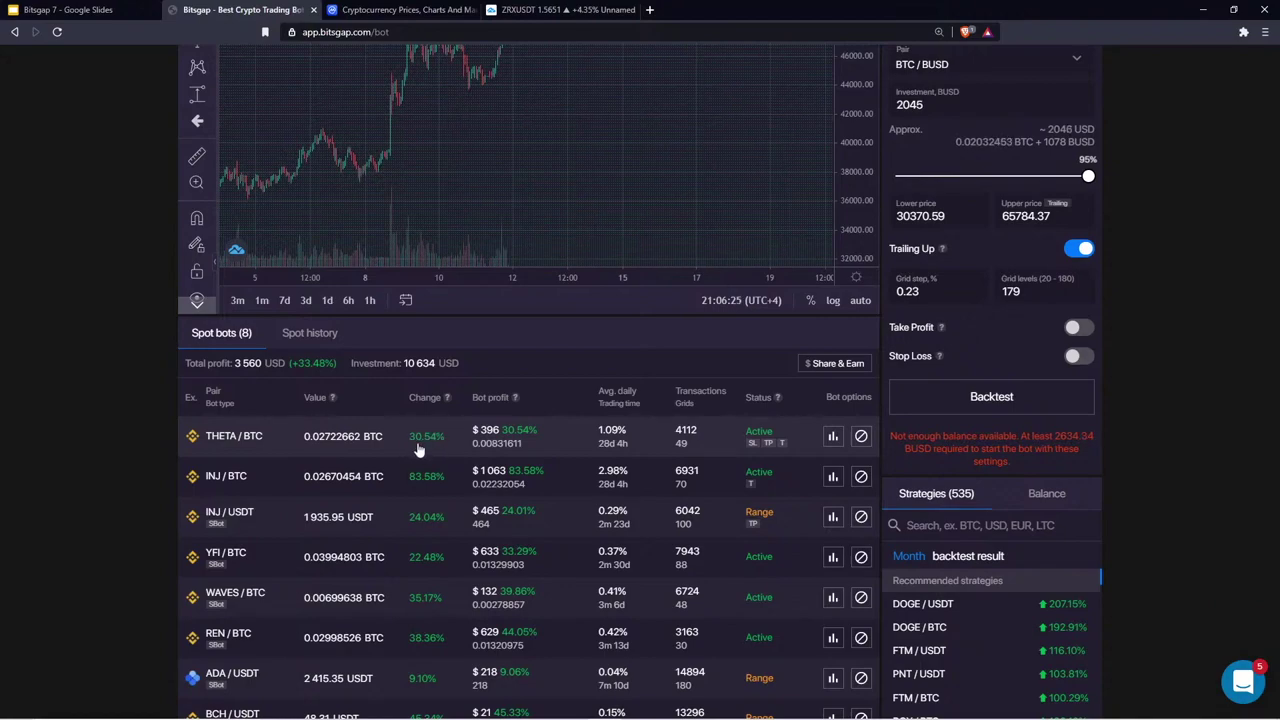
{"action": "scroll", "coordinate": [418, 446], "scroll_direction": "down", "scroll_amount": 1}
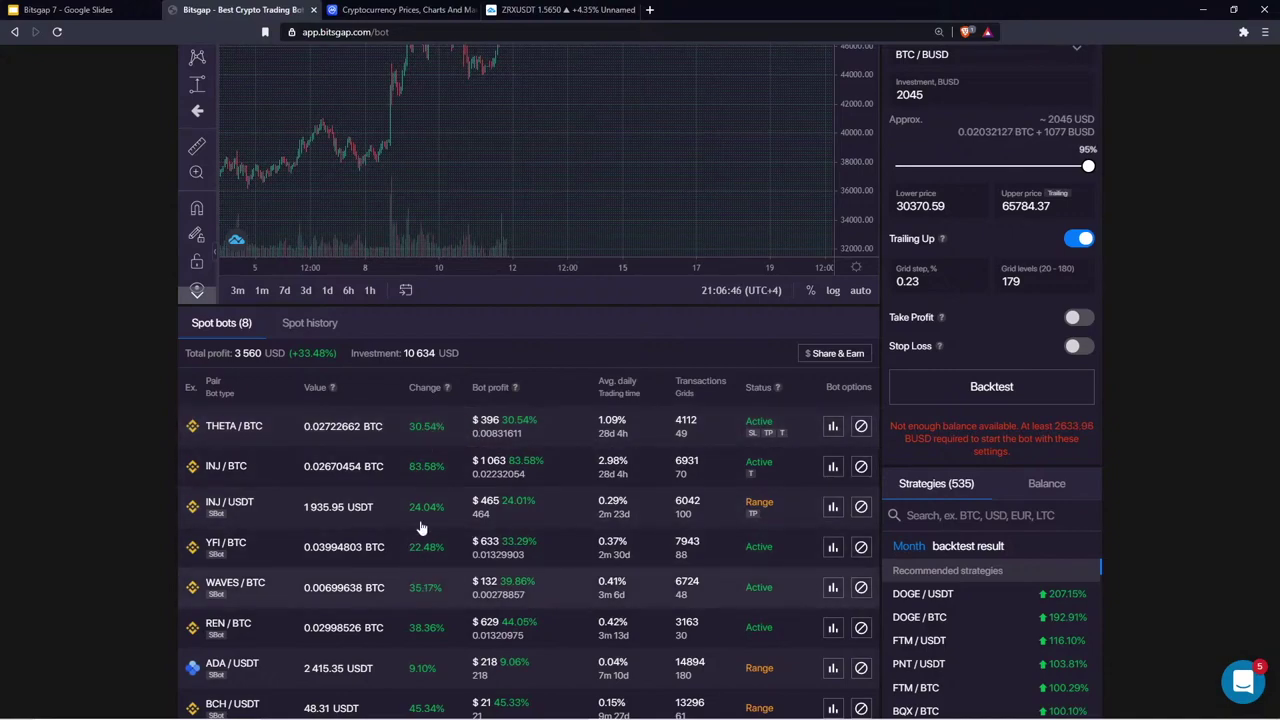
{"action": "scroll", "coordinate": [507, 580], "scroll_direction": "down", "scroll_amount": 1}
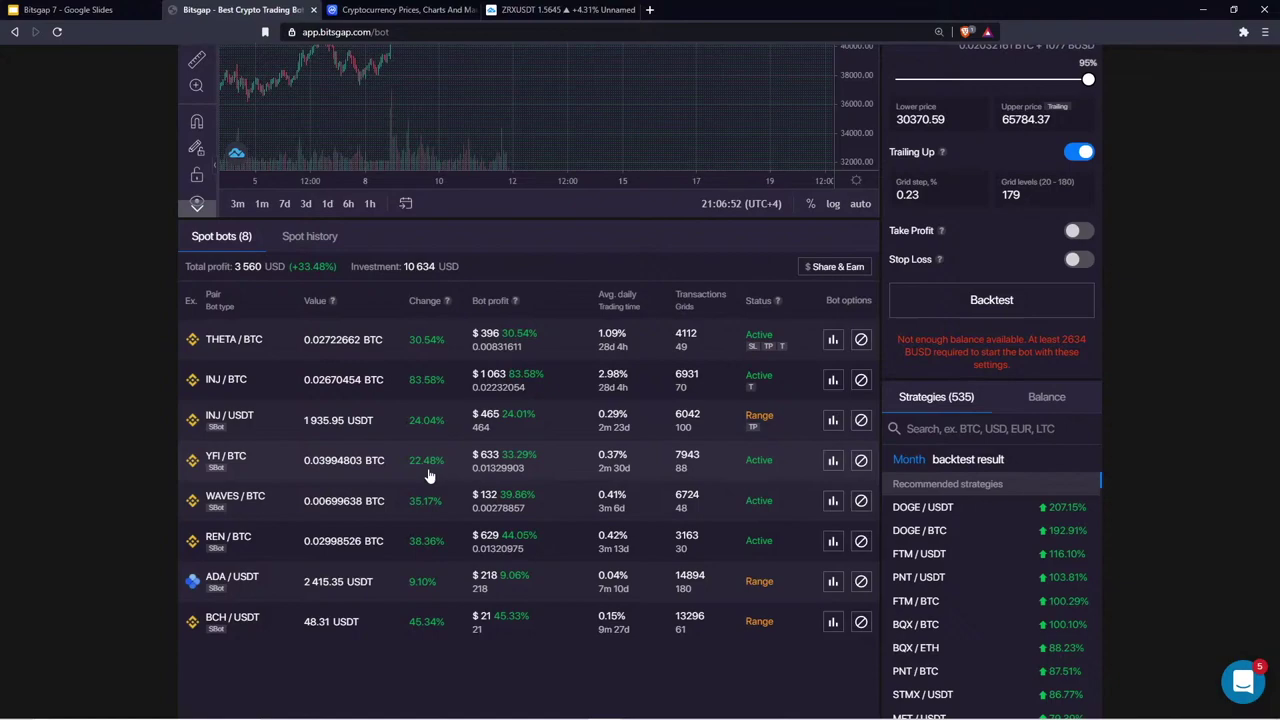
Show the active YFI / BTC bot on the chart and examine its filled orders back to the start of 2021
{"action": "left_click", "coordinate": [520, 467]}
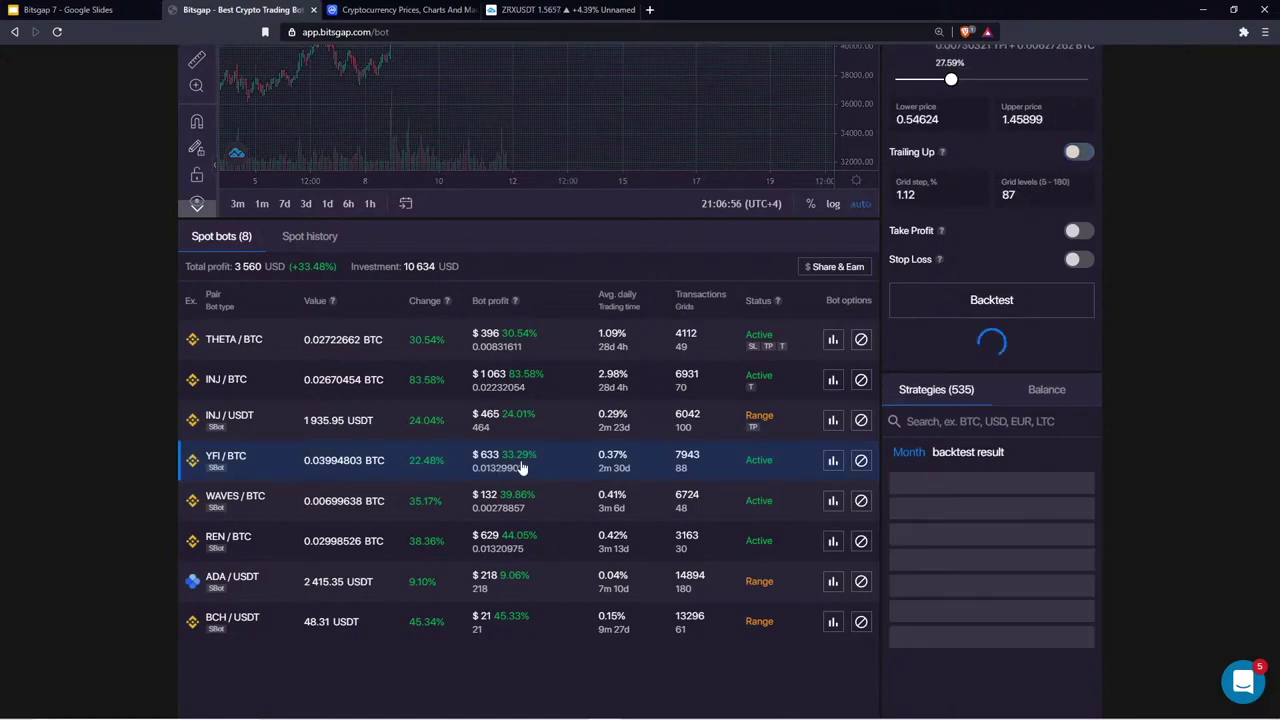
{"action": "scroll", "coordinate": [561, 418], "scroll_direction": "up", "scroll_amount": 2}
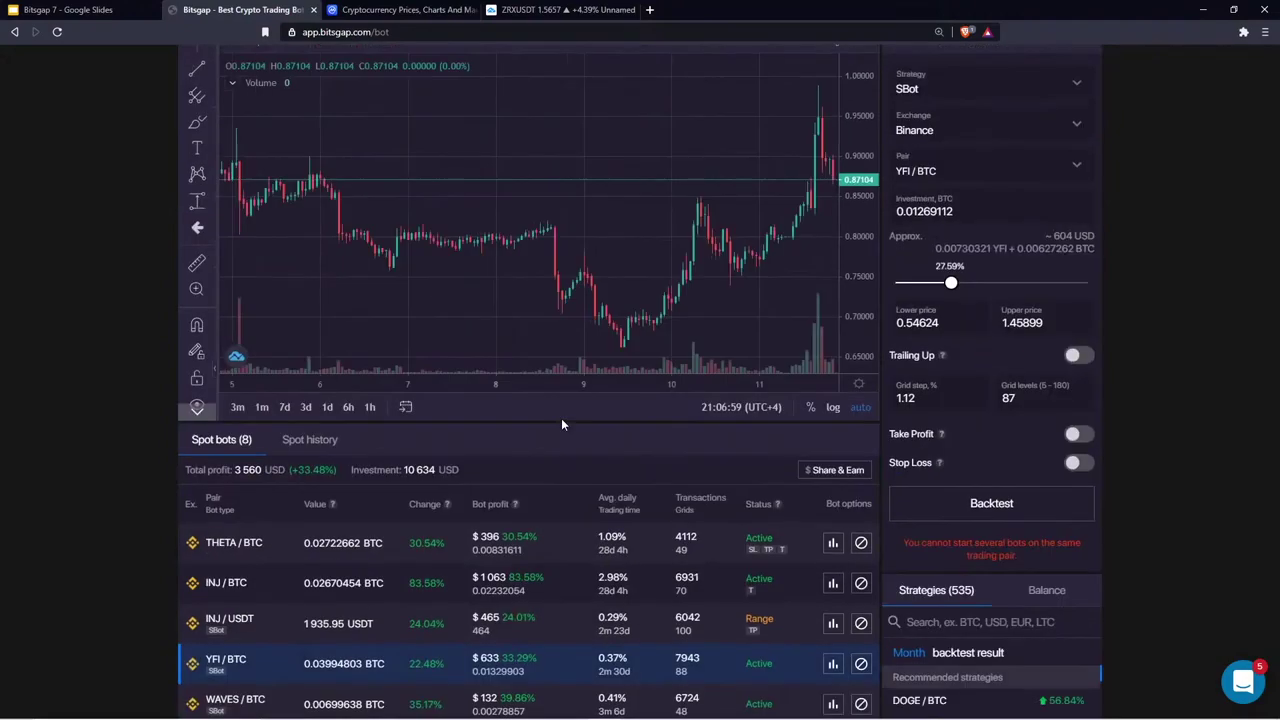
{"action": "scroll", "coordinate": [554, 282], "scroll_direction": "down", "scroll_amount": 3}
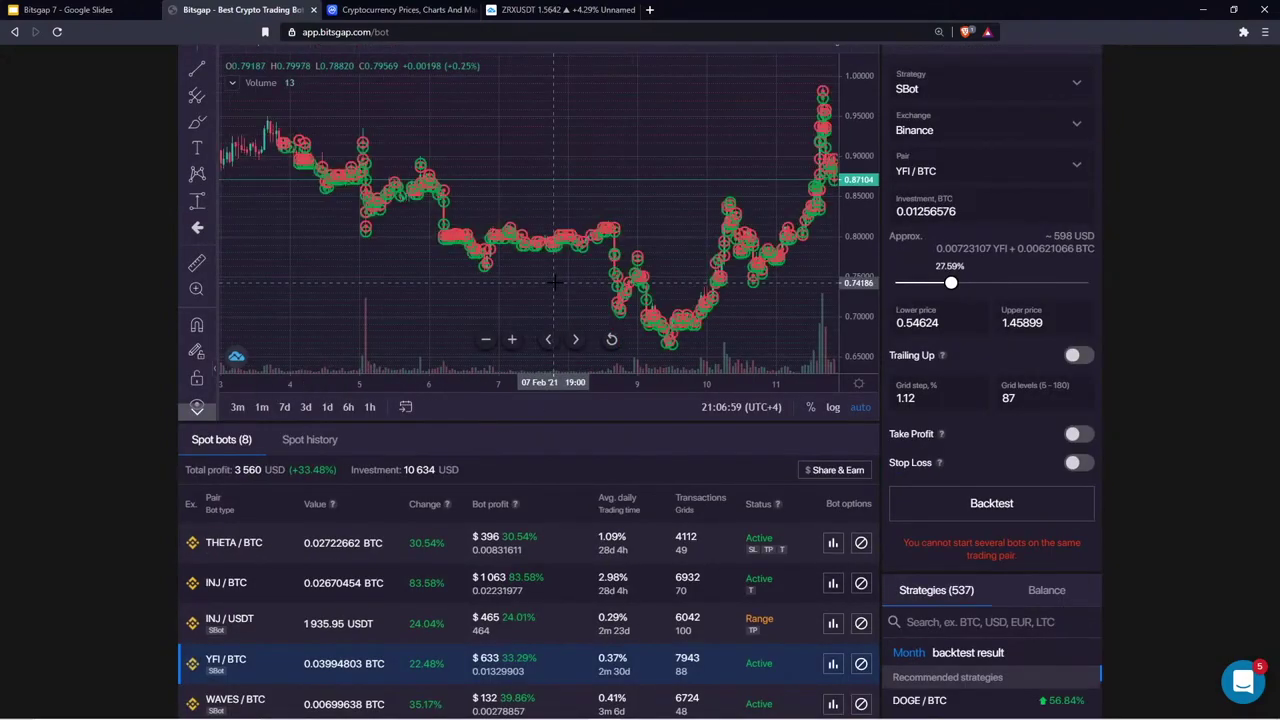
{"action": "scroll", "coordinate": [554, 282], "scroll_direction": "down", "scroll_amount": 2}
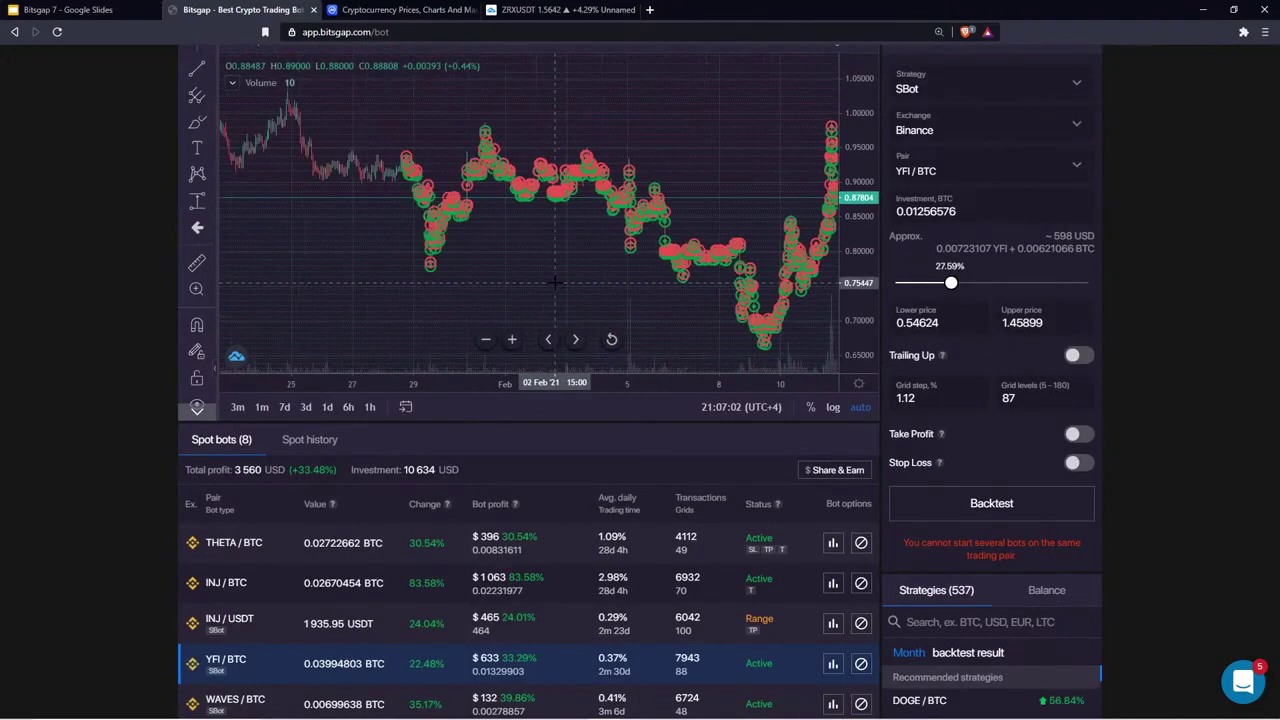
{"action": "scroll", "coordinate": [554, 282], "scroll_direction": "down", "scroll_amount": 2}
{"action": "scroll", "coordinate": [660, 143], "scroll_direction": "down", "scroll_amount": 2}
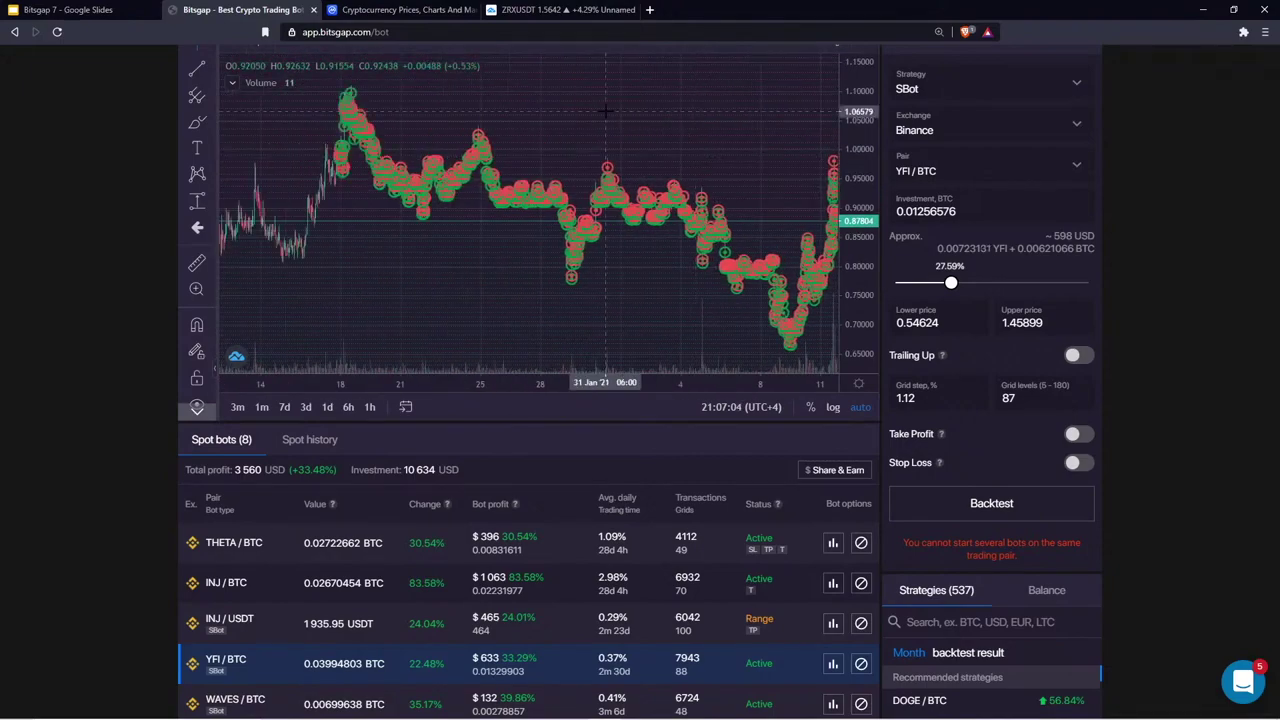
{"action": "scroll", "coordinate": [586, 274], "scroll_direction": "down", "scroll_amount": 2}
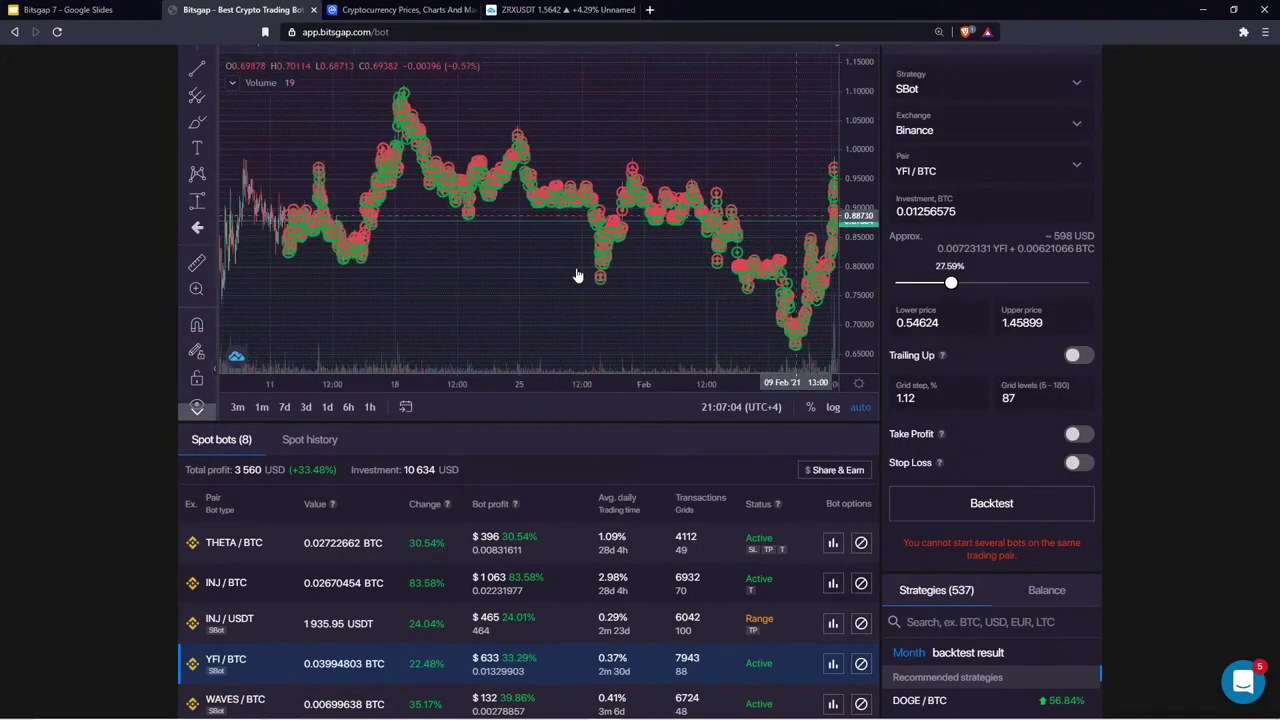
{"action": "scroll", "coordinate": [419, 247], "scroll_direction": "down", "scroll_amount": 1}
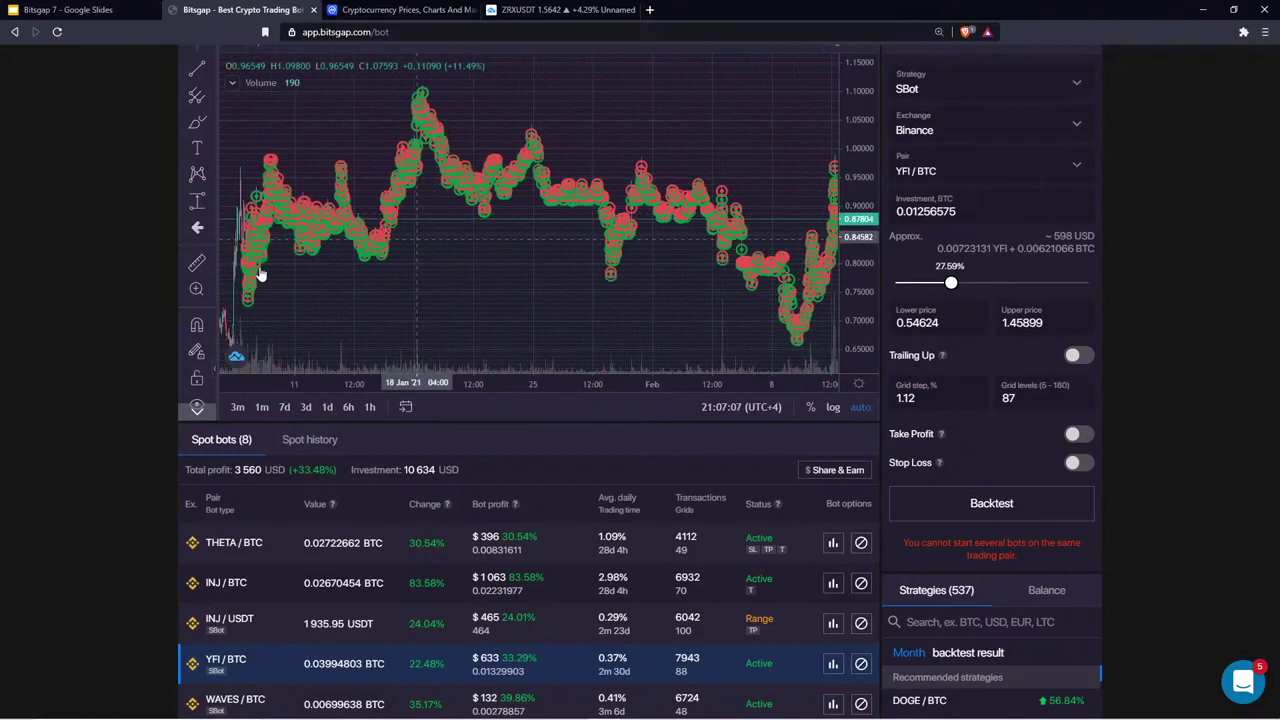
{"action": "scroll", "coordinate": [432, 103], "scroll_direction": "down", "scroll_amount": 1}
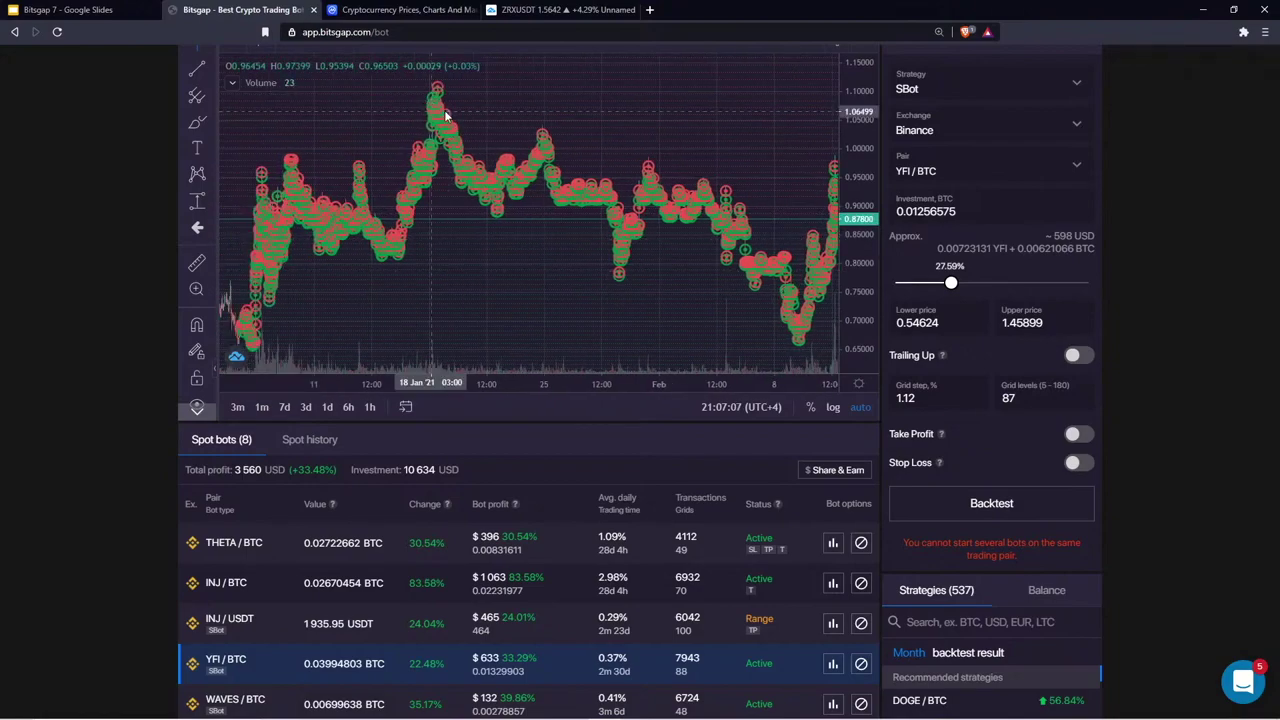
{"action": "scroll", "coordinate": [553, 143], "scroll_direction": "down", "scroll_amount": 1}
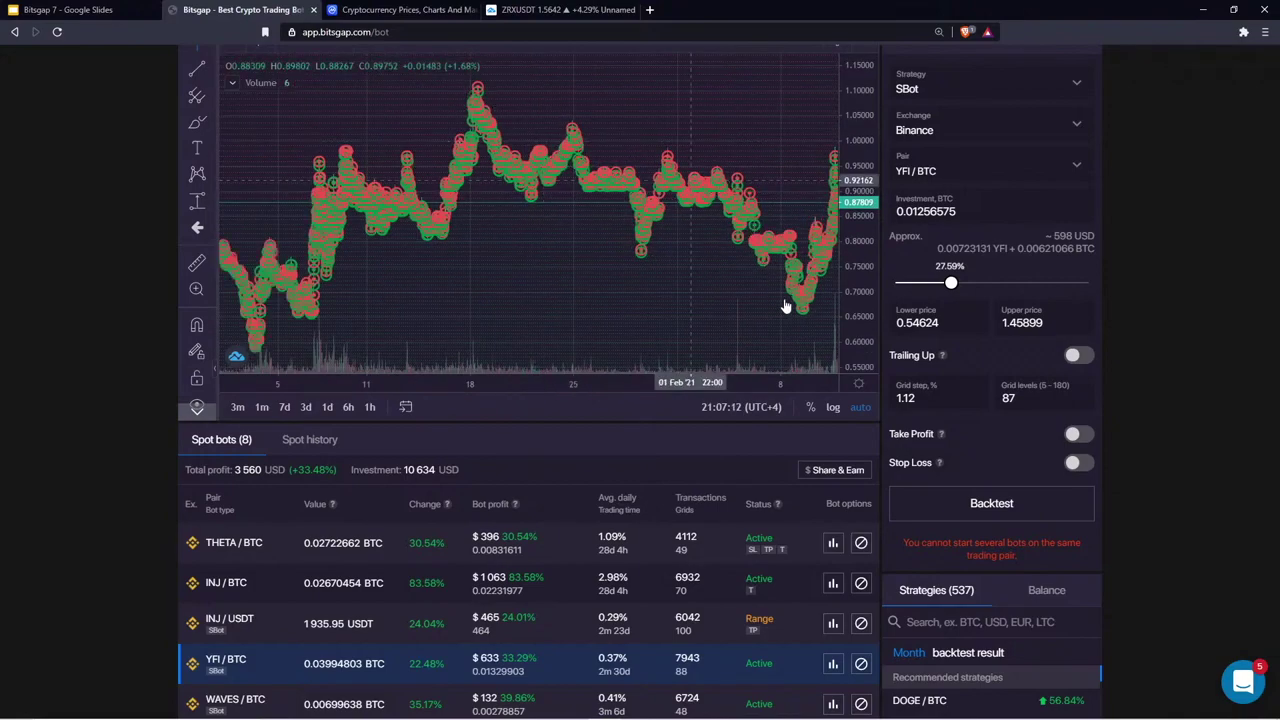
{"action": "scroll", "coordinate": [478, 95], "scroll_direction": "down", "scroll_amount": 1}
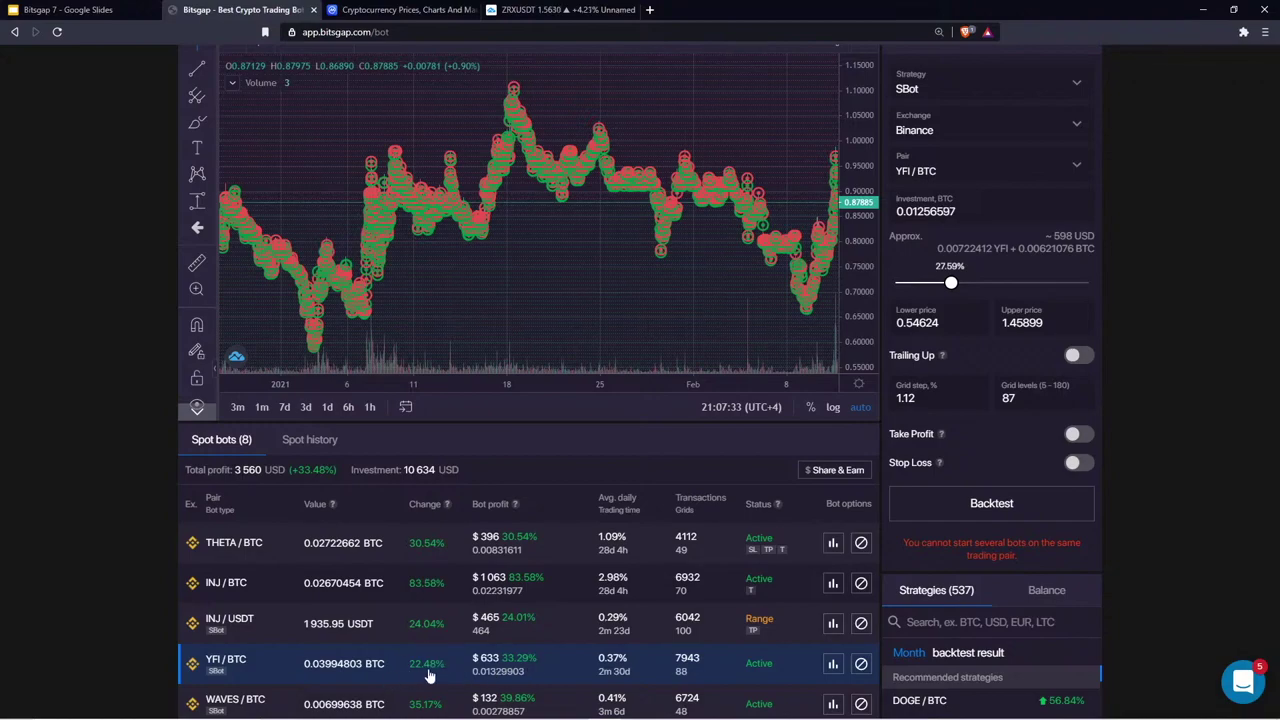
Highlight the active bot rows down to the YFI / BTC change value, clear the highlight and review the bots against the chart
{"action": "scroll", "coordinate": [428, 677], "scroll_direction": "down", "scroll_amount": 1}
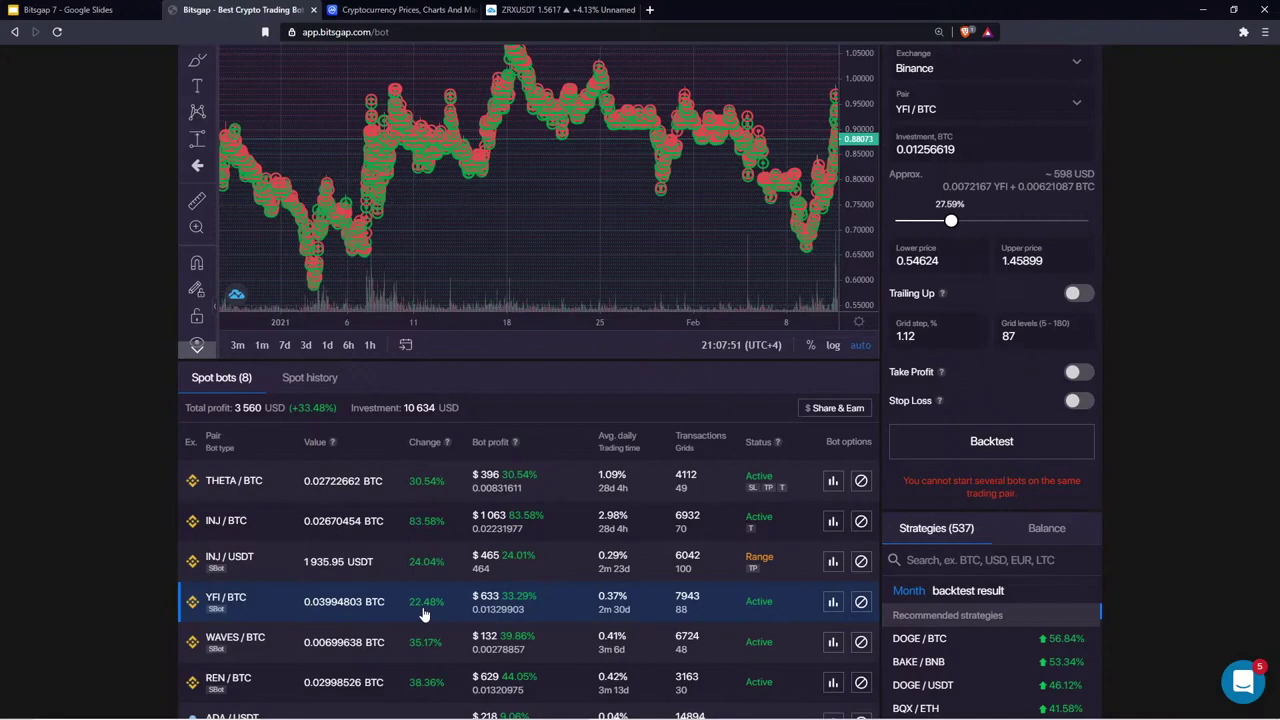
{"action": "left_click_drag", "start_coordinate": [423, 614], "coordinate": [352, 156]}
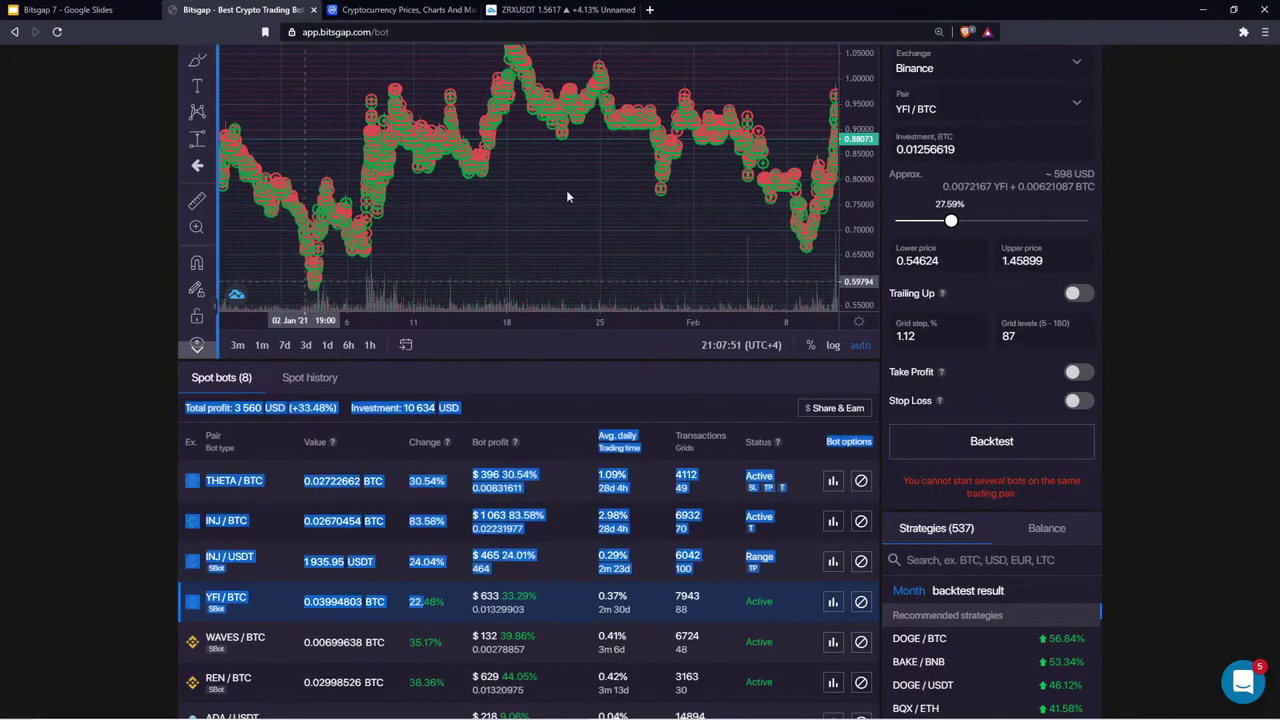
{"action": "left_click", "coordinate": [535, 78]}
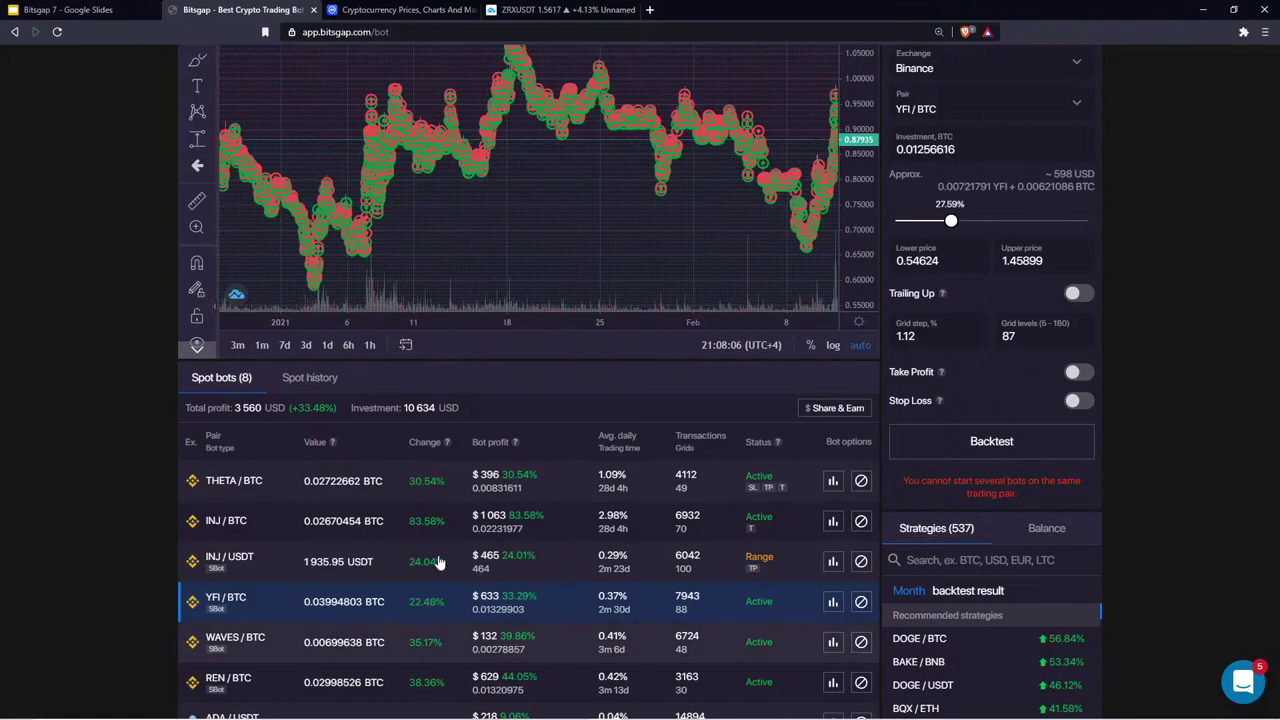
{"action": "scroll", "coordinate": [428, 678], "scroll_direction": "down", "scroll_amount": 1}
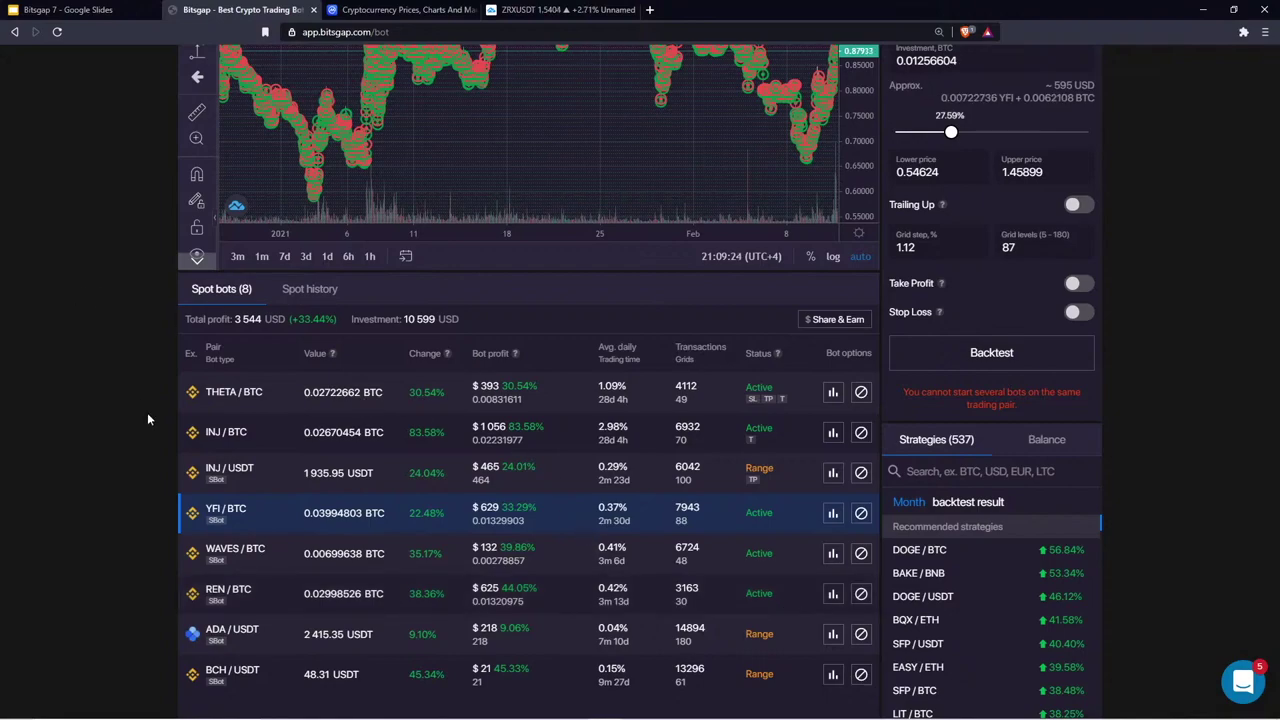
{"action": "scroll", "coordinate": [108, 274], "scroll_direction": "up", "scroll_amount": 3}
{"action": "scroll", "coordinate": [108, 274], "scroll_direction": "down", "scroll_amount": 1}
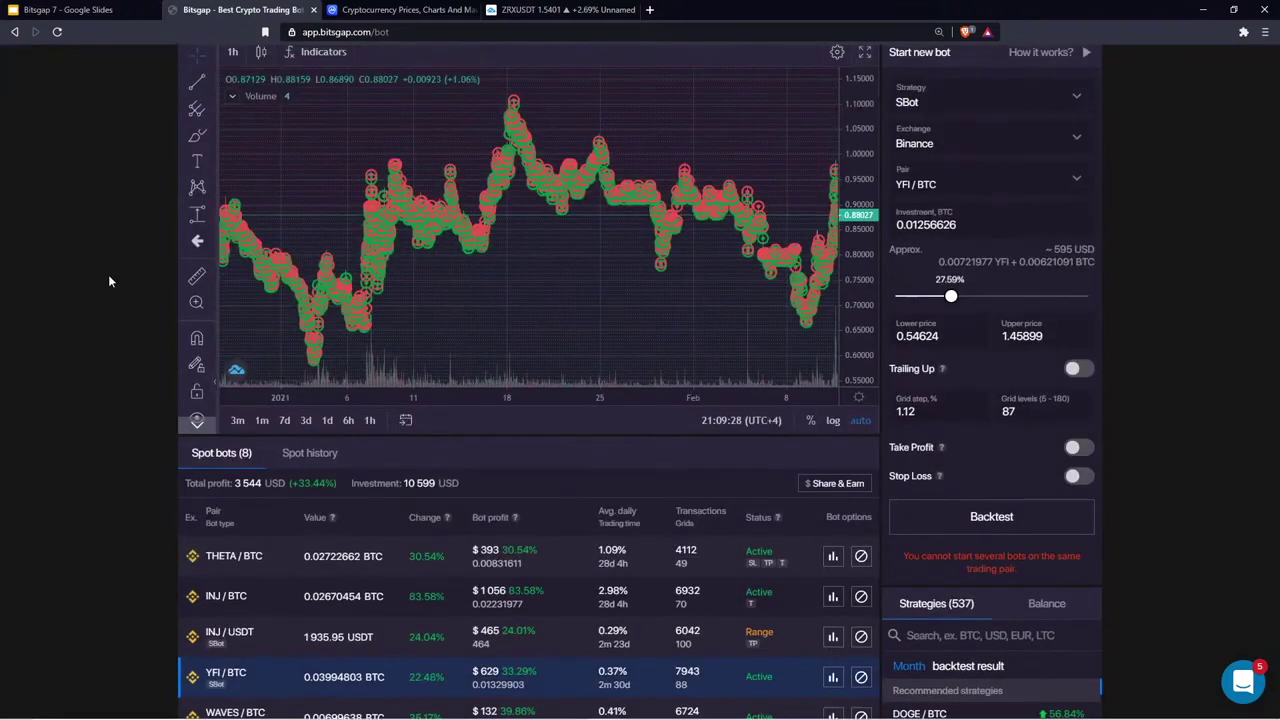
Go to bitsgap.com and open the Bitsgap blog
{"action": "left_click", "coordinate": [449, 32]}
{"action": "type", "text": "bitsg"}
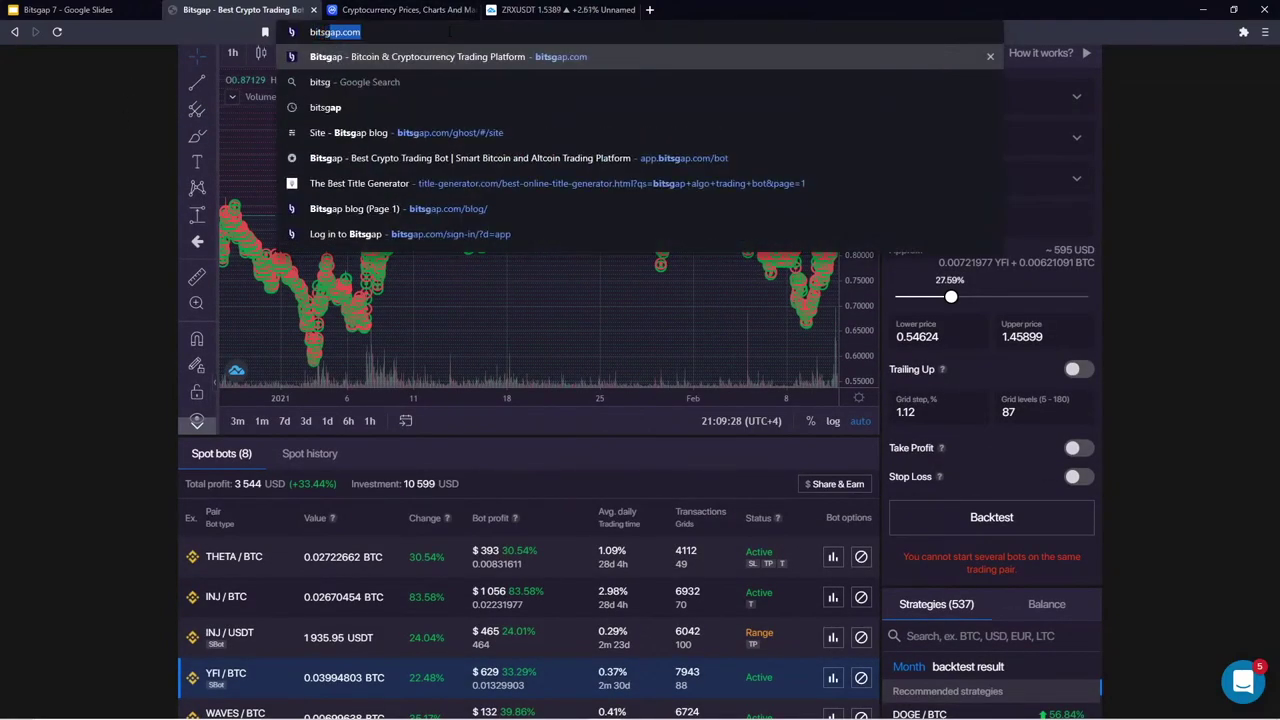
{"action": "key", "text": "Return"}
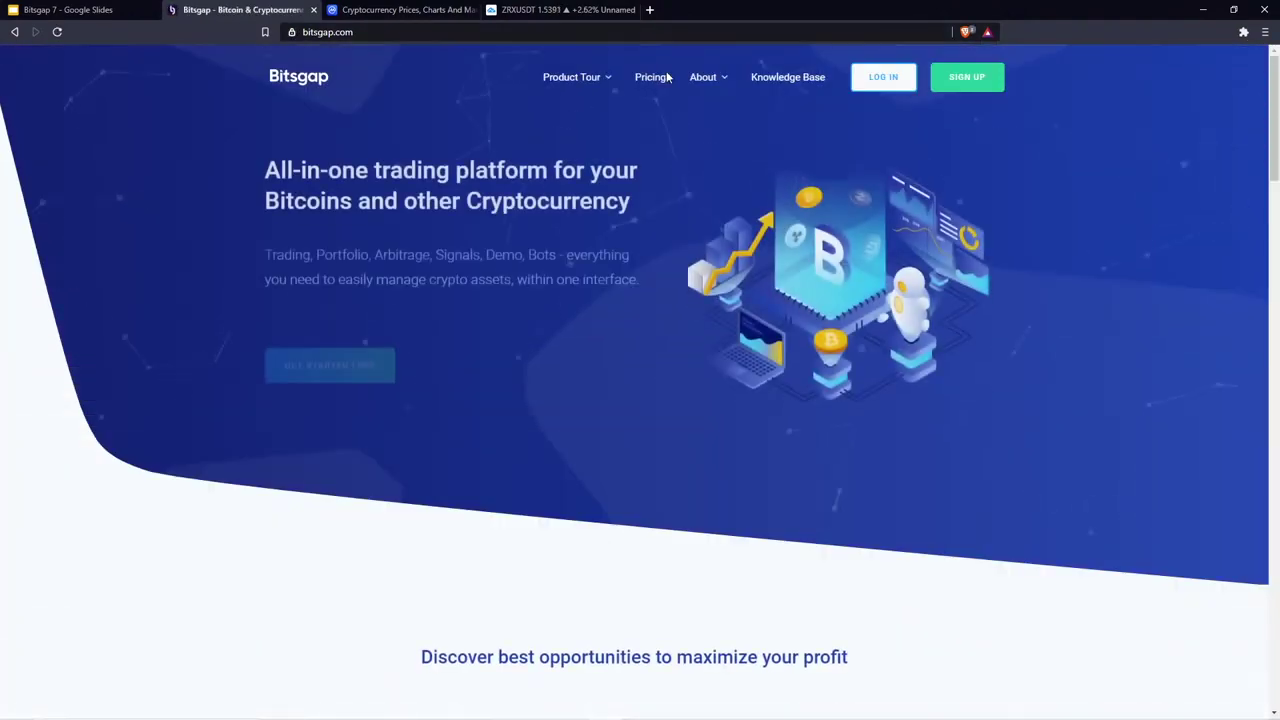
{"action": "mouse_move", "coordinate": [705, 80]}
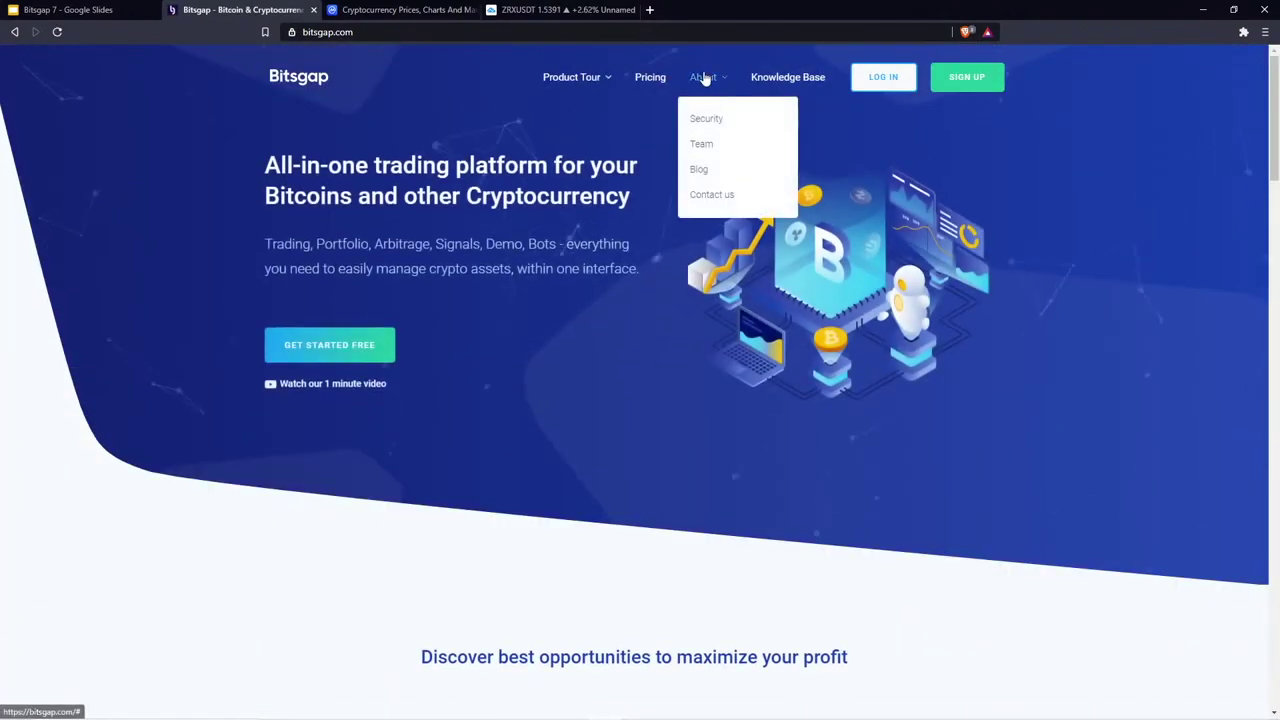
{"action": "left_click", "coordinate": [705, 172]}
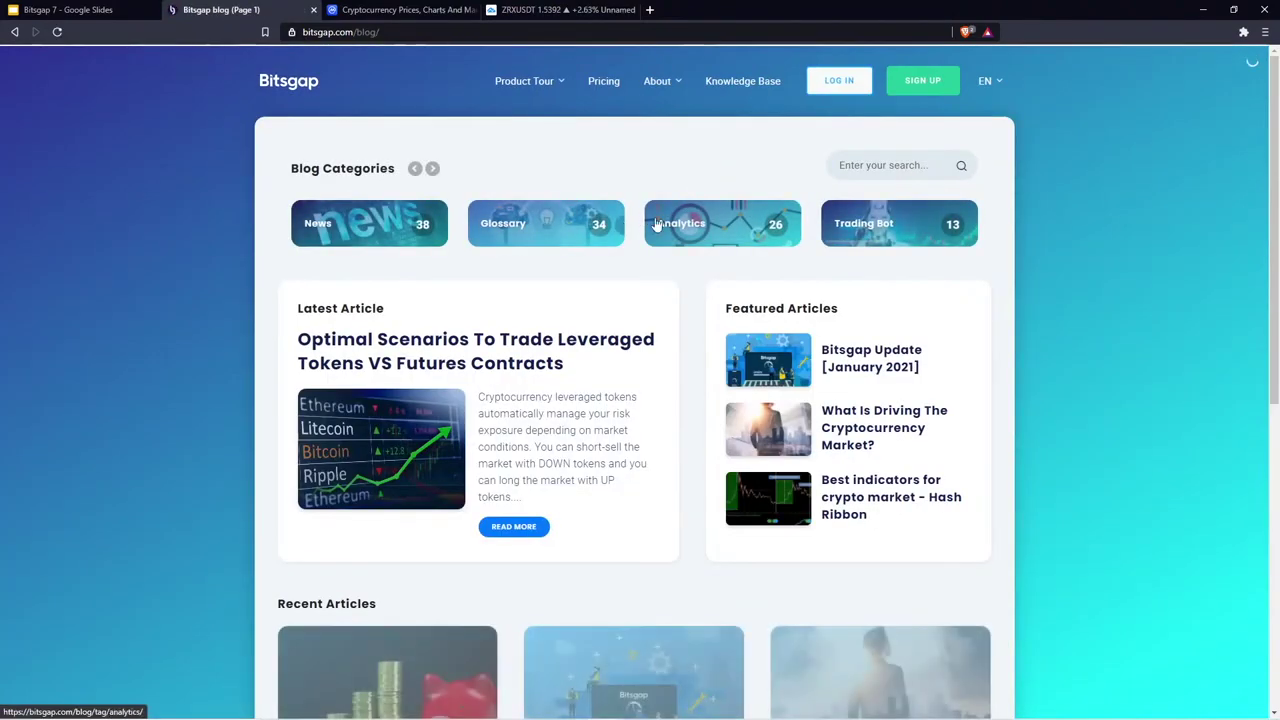
Open the blog's Analytics category and the article "Automated strategies - market formations - part 2"
{"action": "left_click", "coordinate": [710, 238]}
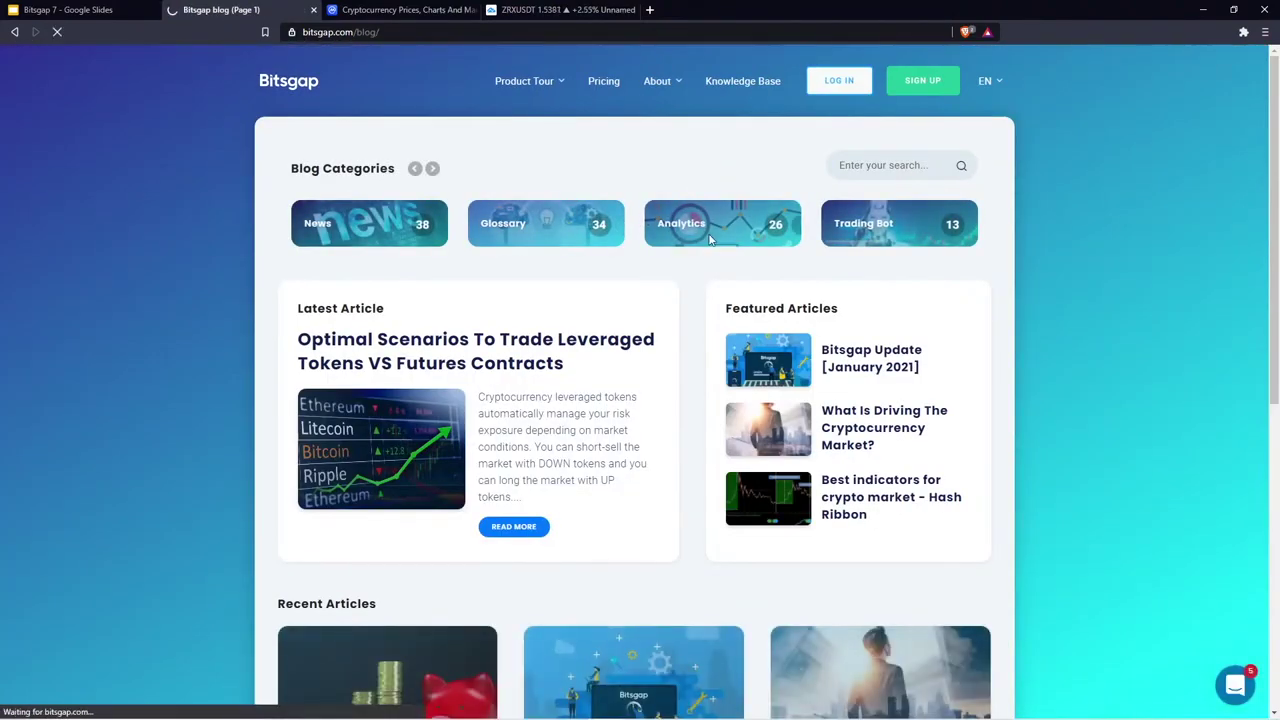
{"action": "scroll", "coordinate": [581, 540], "scroll_direction": "down", "scroll_amount": 3}
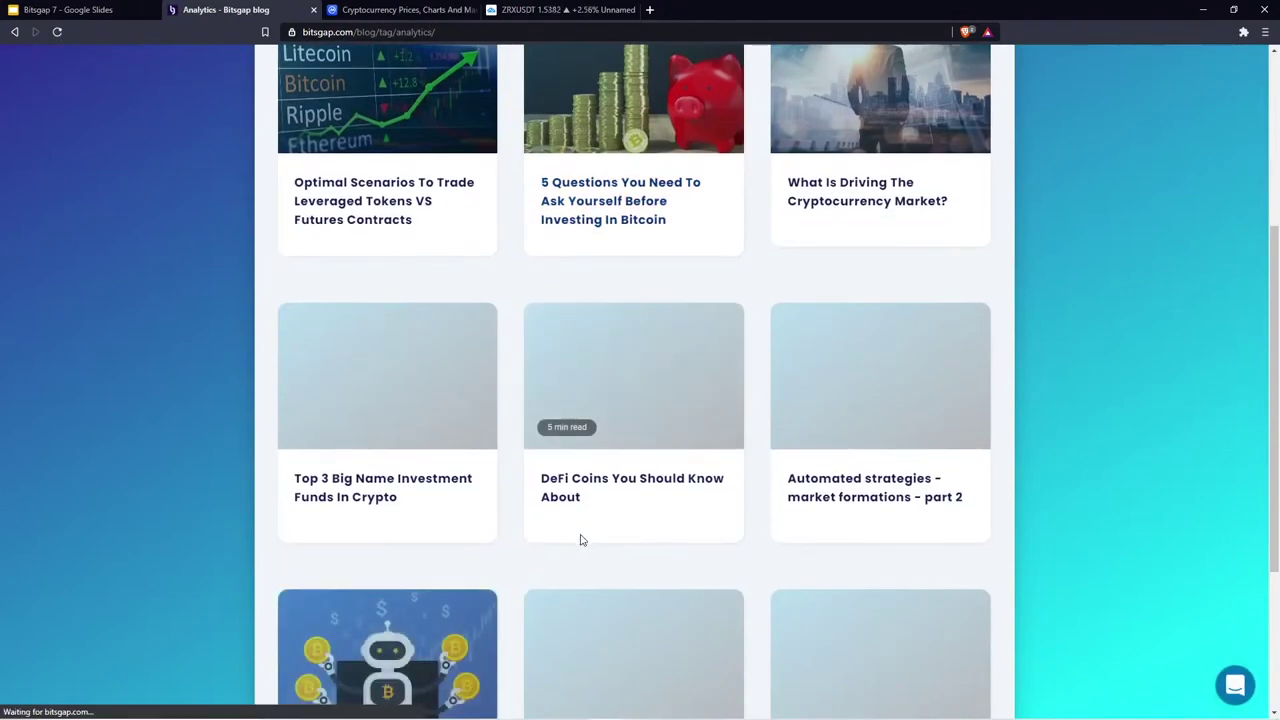
{"action": "scroll", "coordinate": [614, 263], "scroll_direction": "down", "scroll_amount": 2}
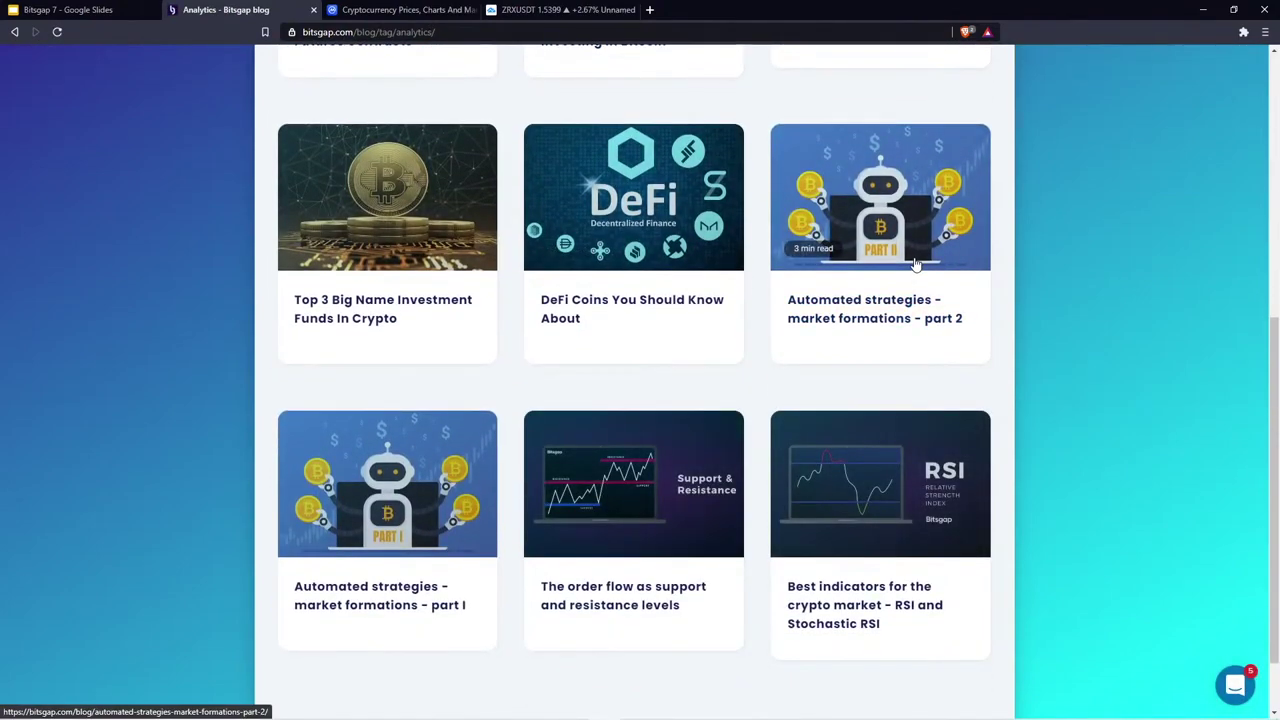
{"action": "left_click", "coordinate": [875, 309]}
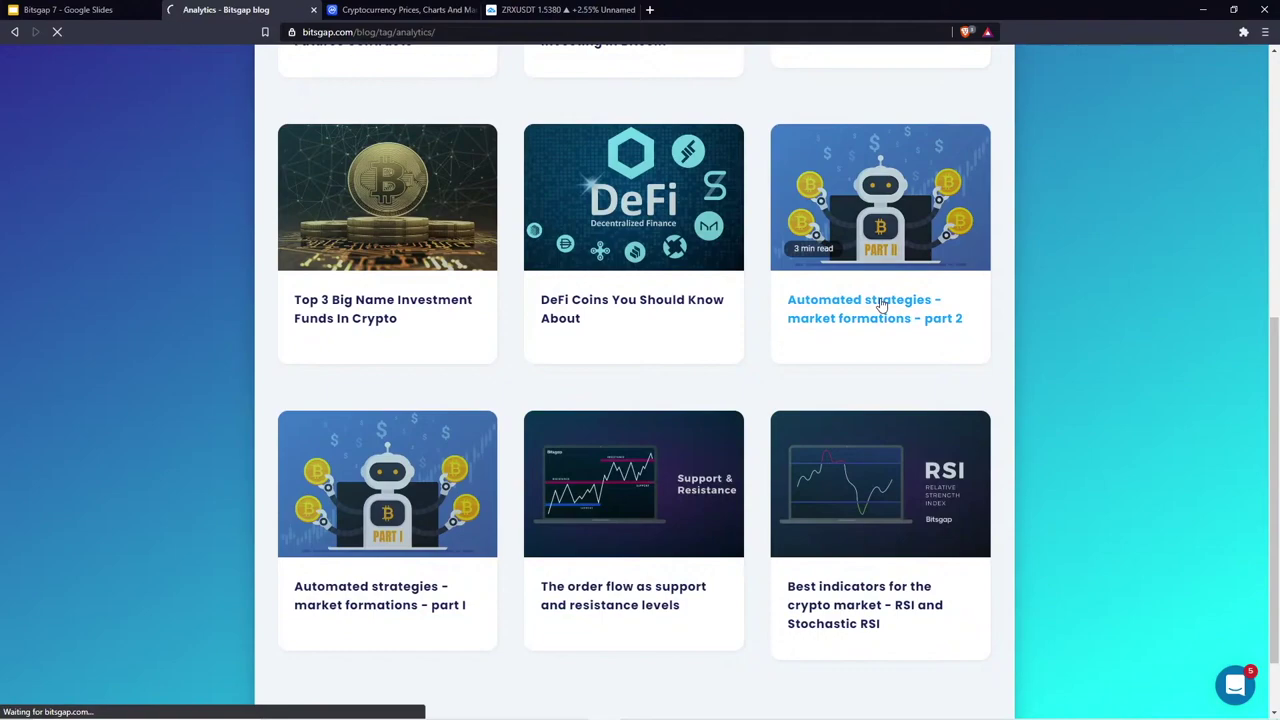
Highlight the Symmetrical Triangle Top bot configuration and its stop-loss rule, examine the example chart below, and clear the highlight
{"action": "scroll", "coordinate": [575, 500], "scroll_direction": "down", "scroll_amount": 10}
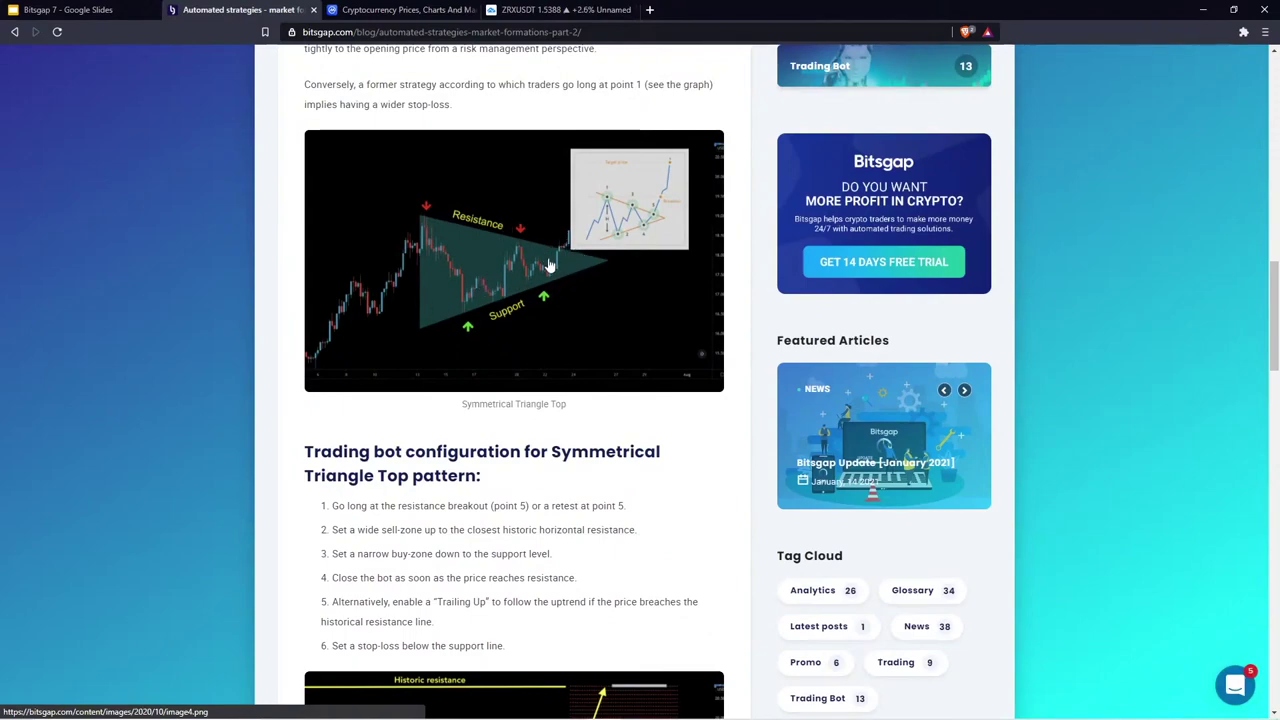
{"action": "left_click_drag", "start_coordinate": [305, 448], "coordinate": [561, 641]}
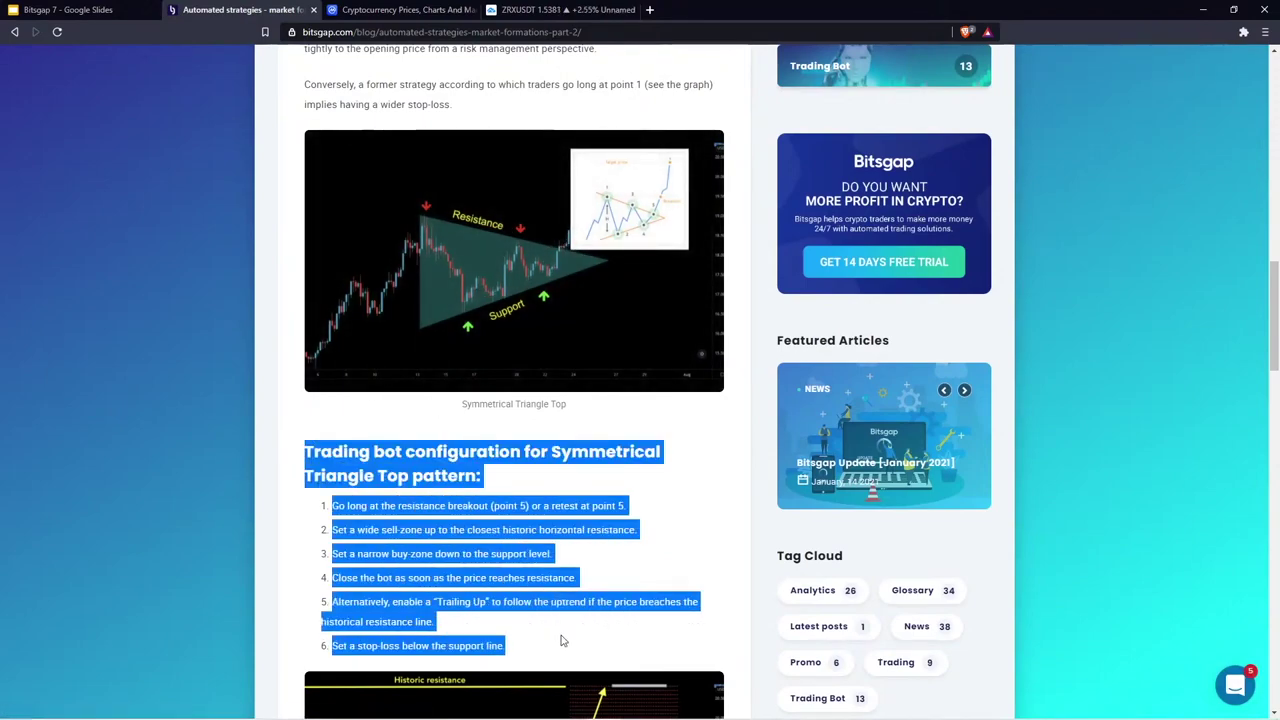
{"action": "left_click", "coordinate": [594, 555]}
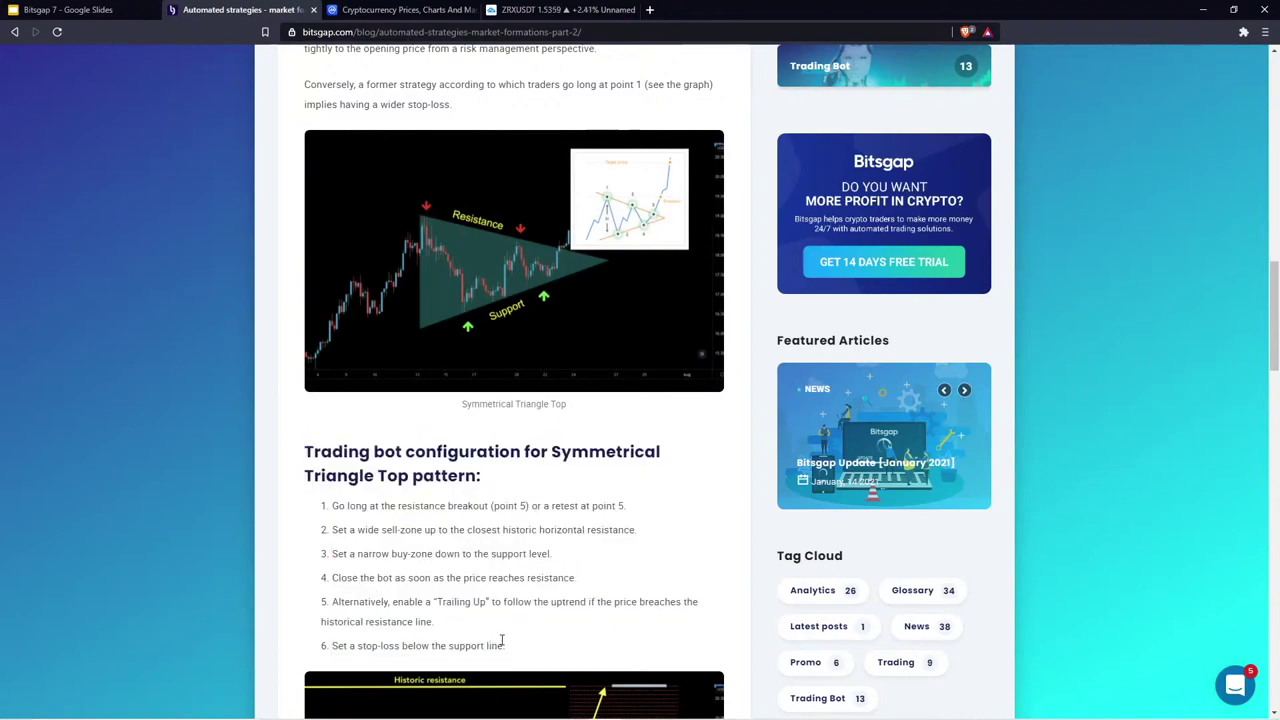
{"action": "left_click_drag", "start_coordinate": [504, 645], "coordinate": [331, 648]}
{"action": "scroll", "coordinate": [495, 645], "scroll_direction": "down", "scroll_amount": 3}
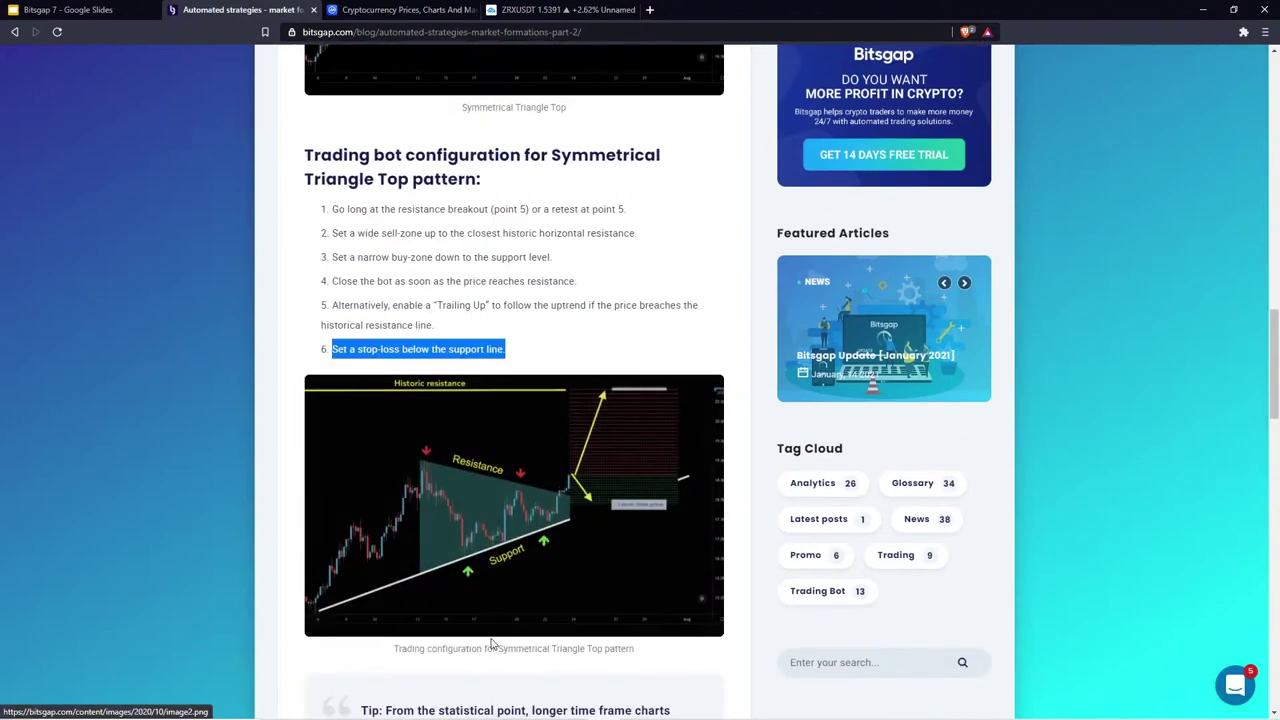
{"action": "scroll", "coordinate": [537, 606], "scroll_direction": "down", "scroll_amount": 1}
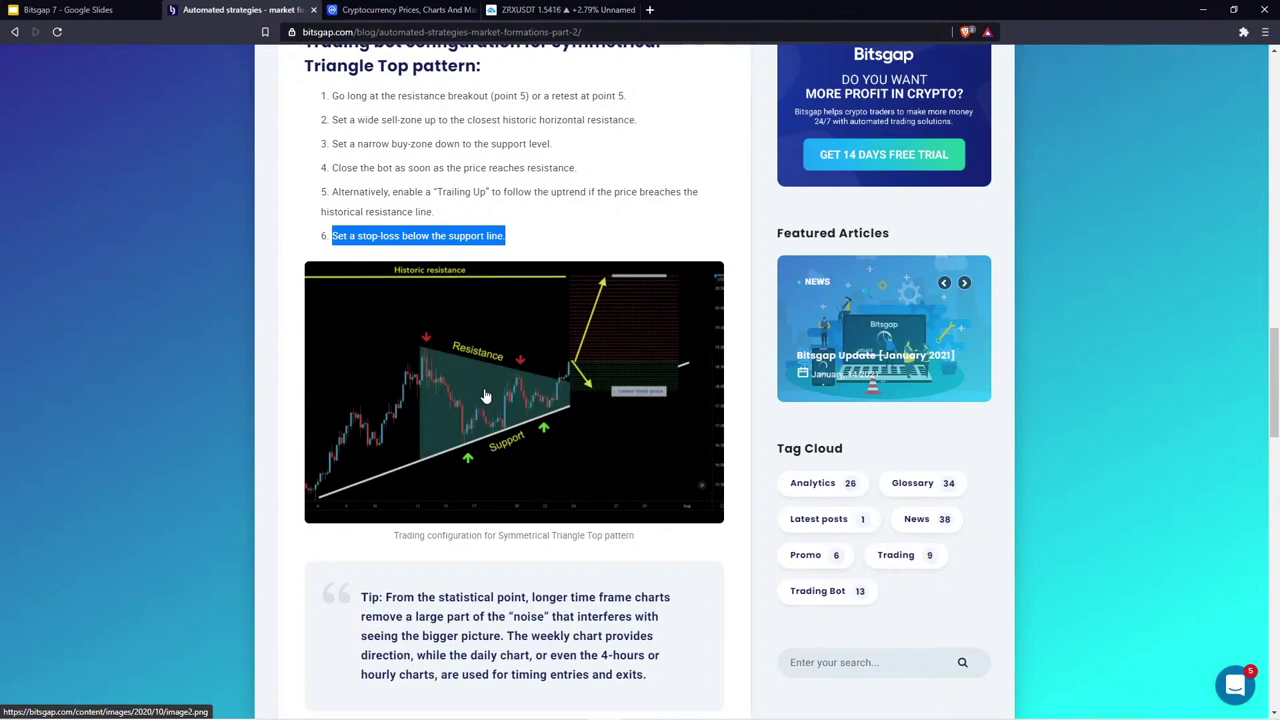
{"action": "left_click", "coordinate": [601, 209]}
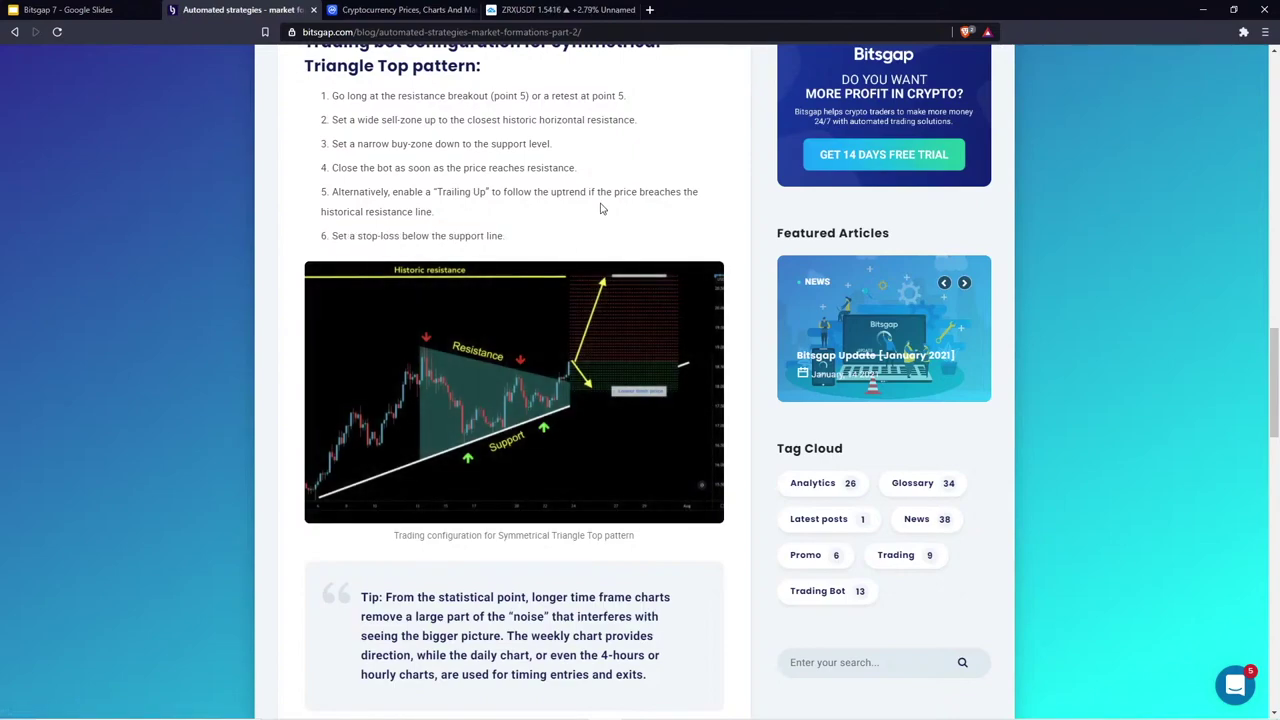
Examine the Three rising valleys pattern, its chart and bot configuration rules, and return to the start of the article
{"action": "scroll", "coordinate": [601, 209], "scroll_direction": "up", "scroll_amount": 2}
{"action": "scroll", "coordinate": [601, 209], "scroll_direction": "down", "scroll_amount": 5}
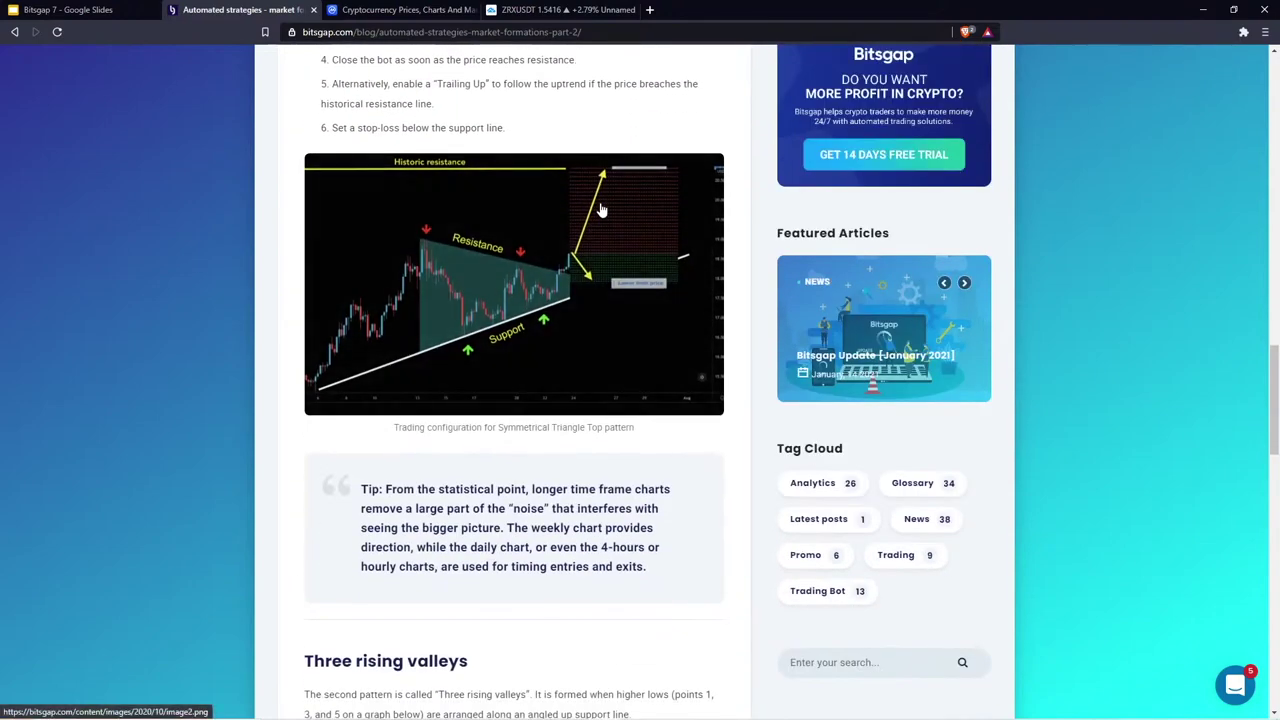
{"action": "scroll", "coordinate": [601, 246], "scroll_direction": "down", "scroll_amount": 2}
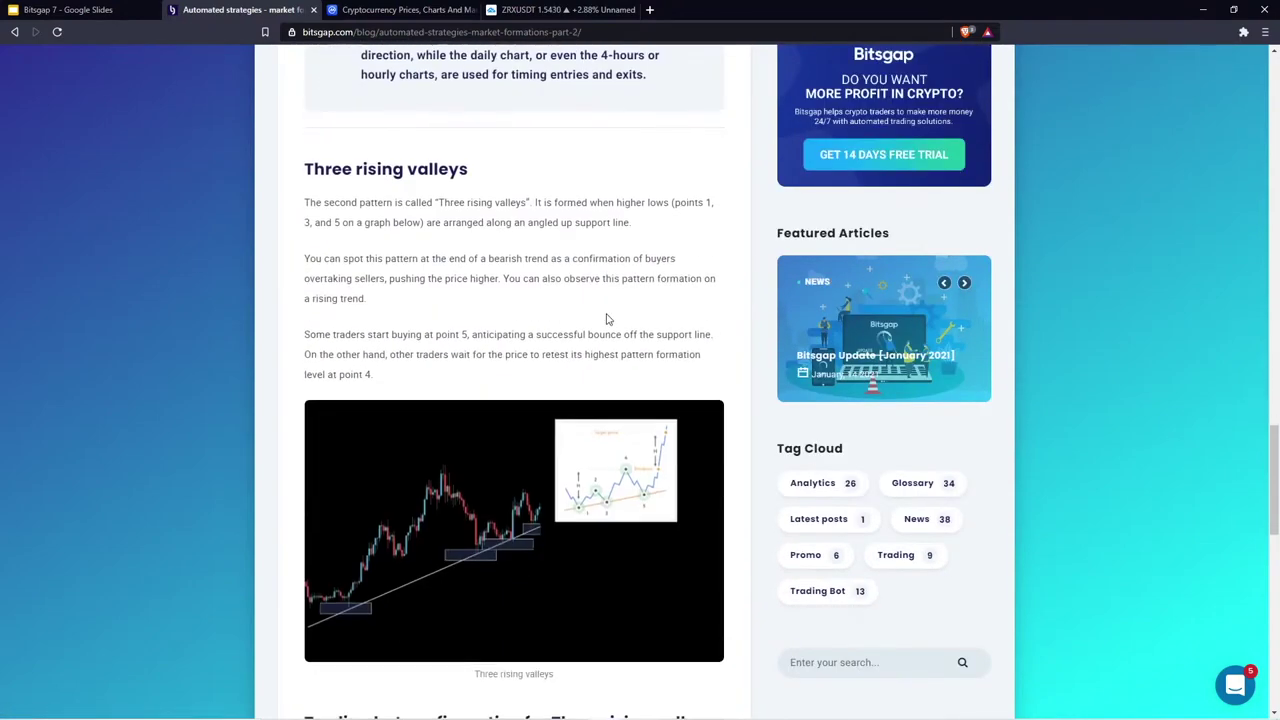
{"action": "scroll", "coordinate": [601, 248], "scroll_direction": "down", "scroll_amount": 2}
{"action": "scroll", "coordinate": [601, 248], "scroll_direction": "down", "scroll_amount": 3}
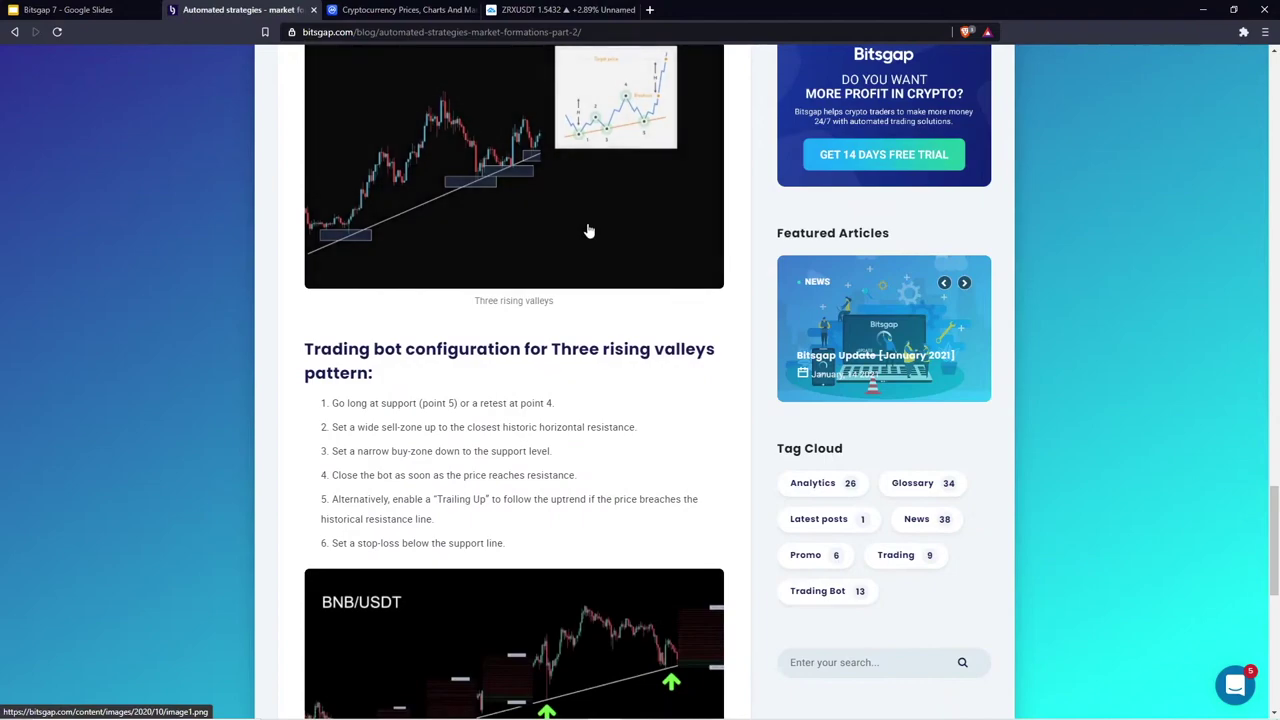
{"action": "scroll", "coordinate": [586, 229], "scroll_direction": "up", "scroll_amount": 3}
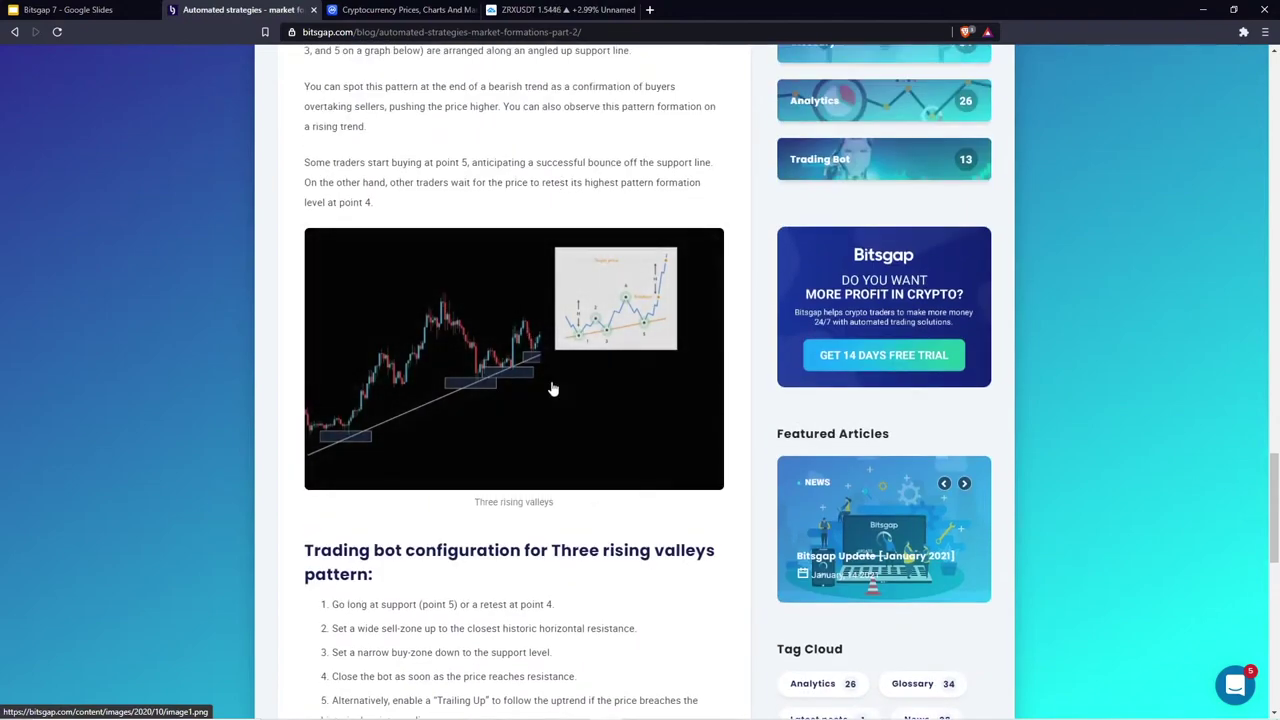
{"action": "scroll", "coordinate": [555, 147], "scroll_direction": "down", "scroll_amount": 2}
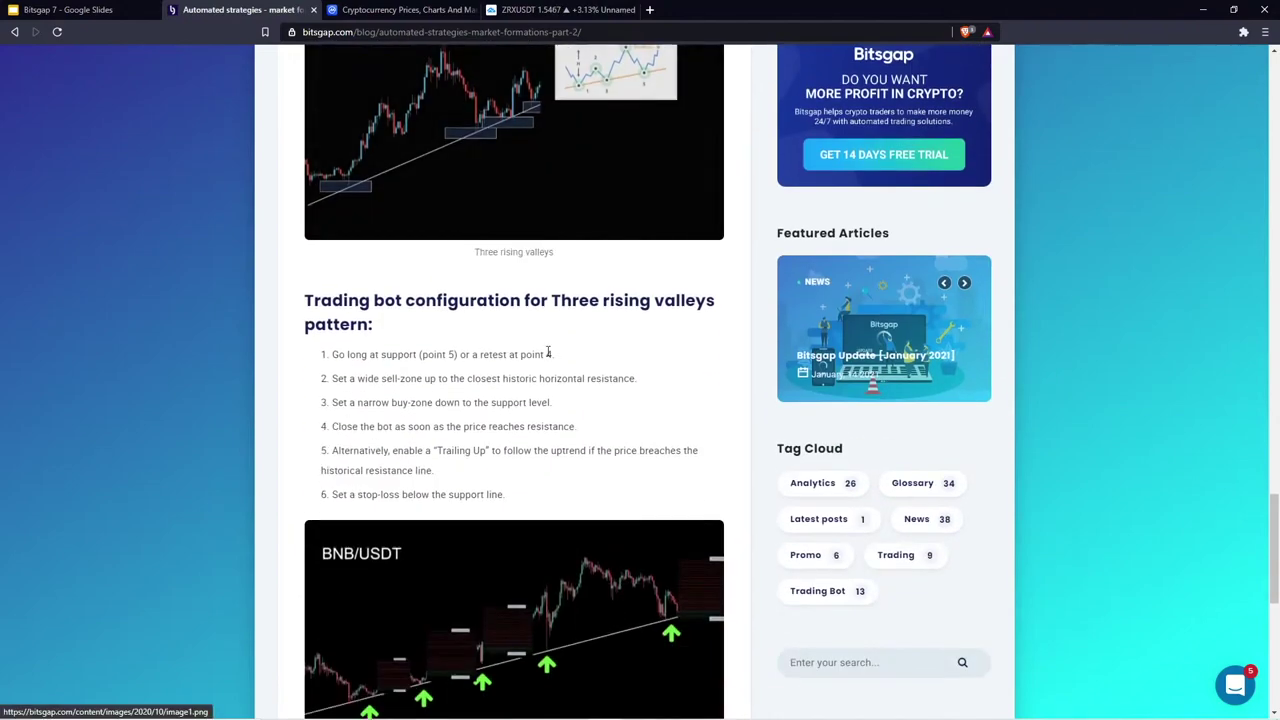
{"action": "scroll", "coordinate": [546, 357], "scroll_direction": "up", "scroll_amount": 2}
{"action": "scroll", "coordinate": [580, 405], "scroll_direction": "down", "scroll_amount": 4}
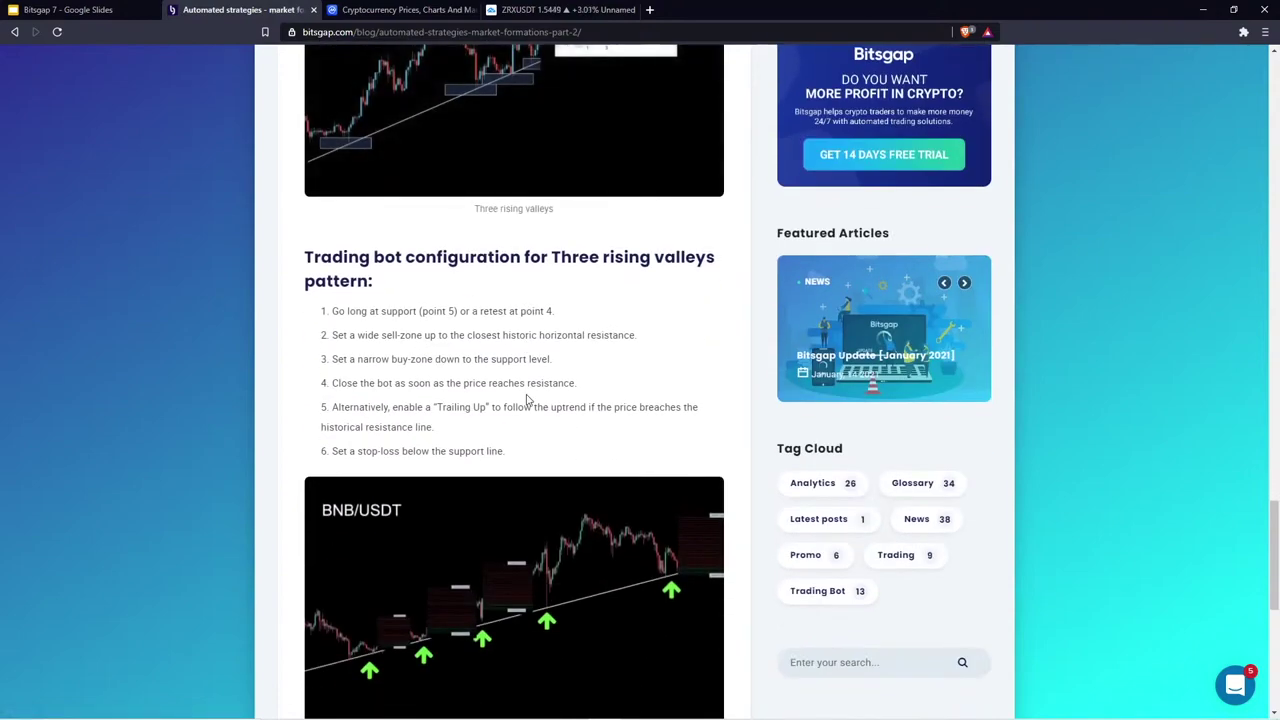
{"action": "scroll", "coordinate": [394, 182], "scroll_direction": "up", "scroll_amount": 10}
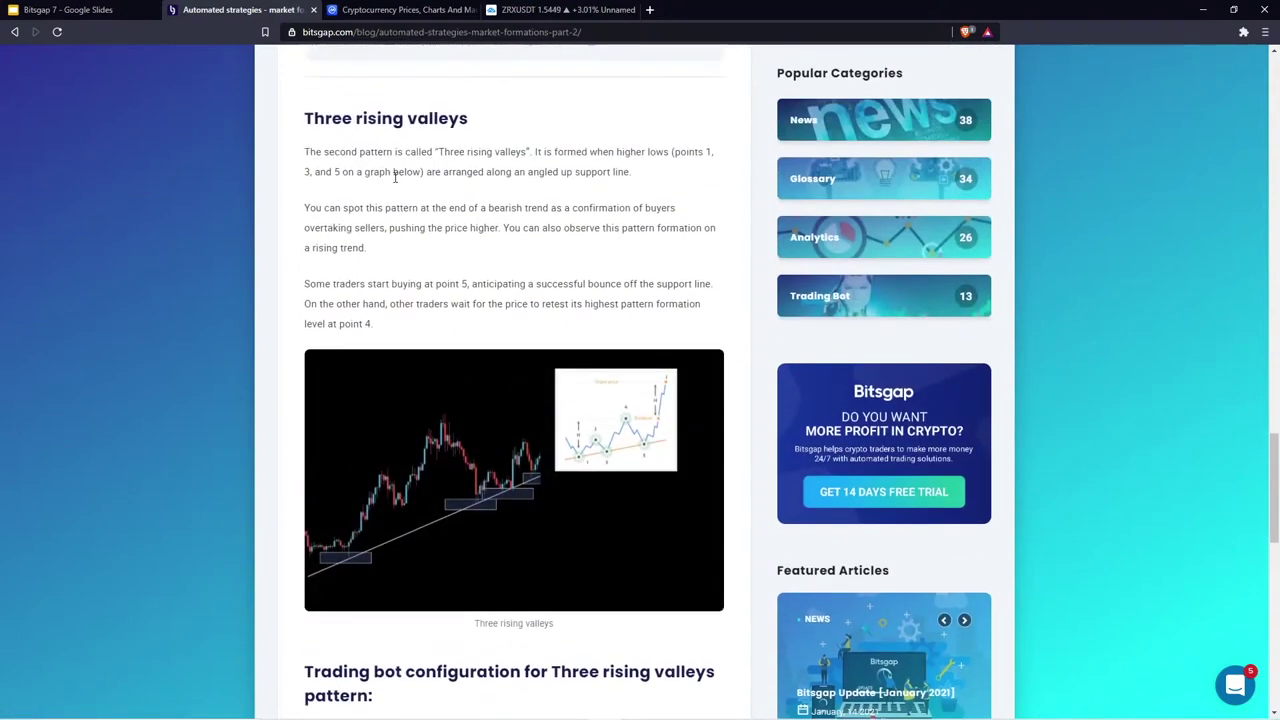
{"action": "scroll", "coordinate": [323, 171], "scroll_direction": "up", "scroll_amount": 8}
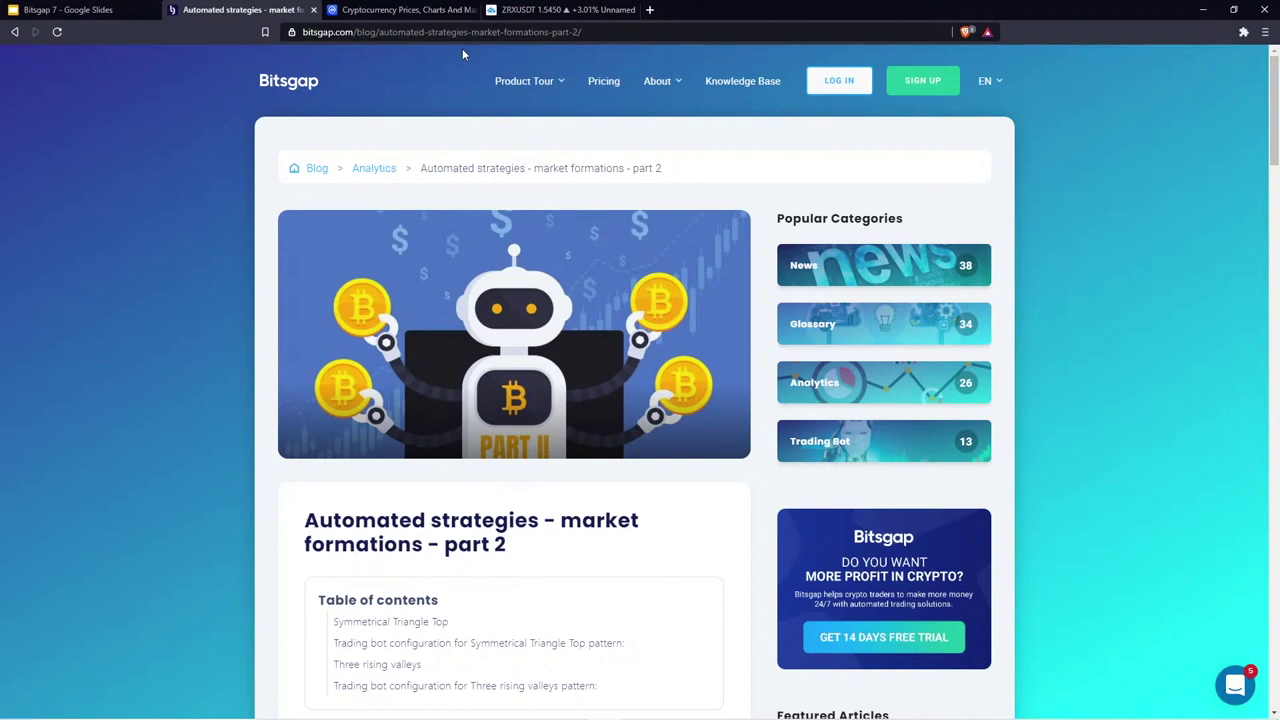
Switch to the TradingView ZRXUSDT chart and search for the symbols BTC/USDT and BTC/TUSD
{"action": "key", "text": "ctrl+Tab"}
{"action": "key", "text": "ctrl+Tab"}
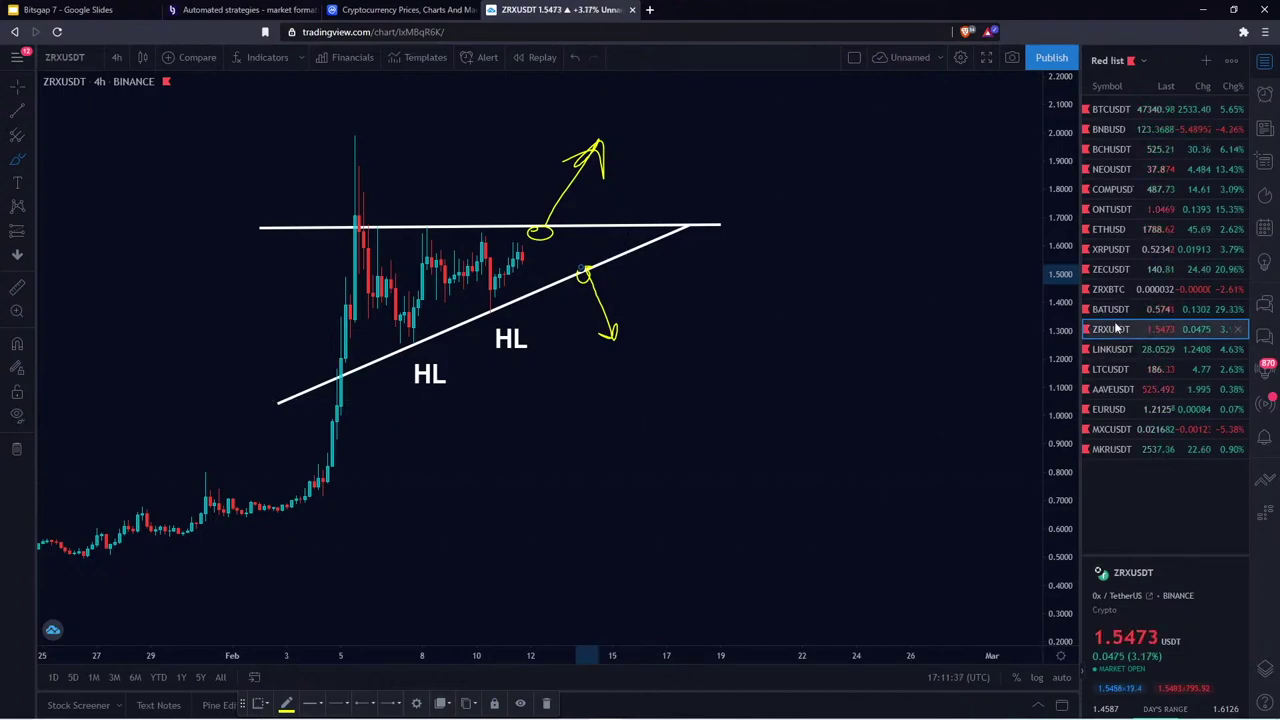
{"action": "left_click", "coordinate": [70, 57]}
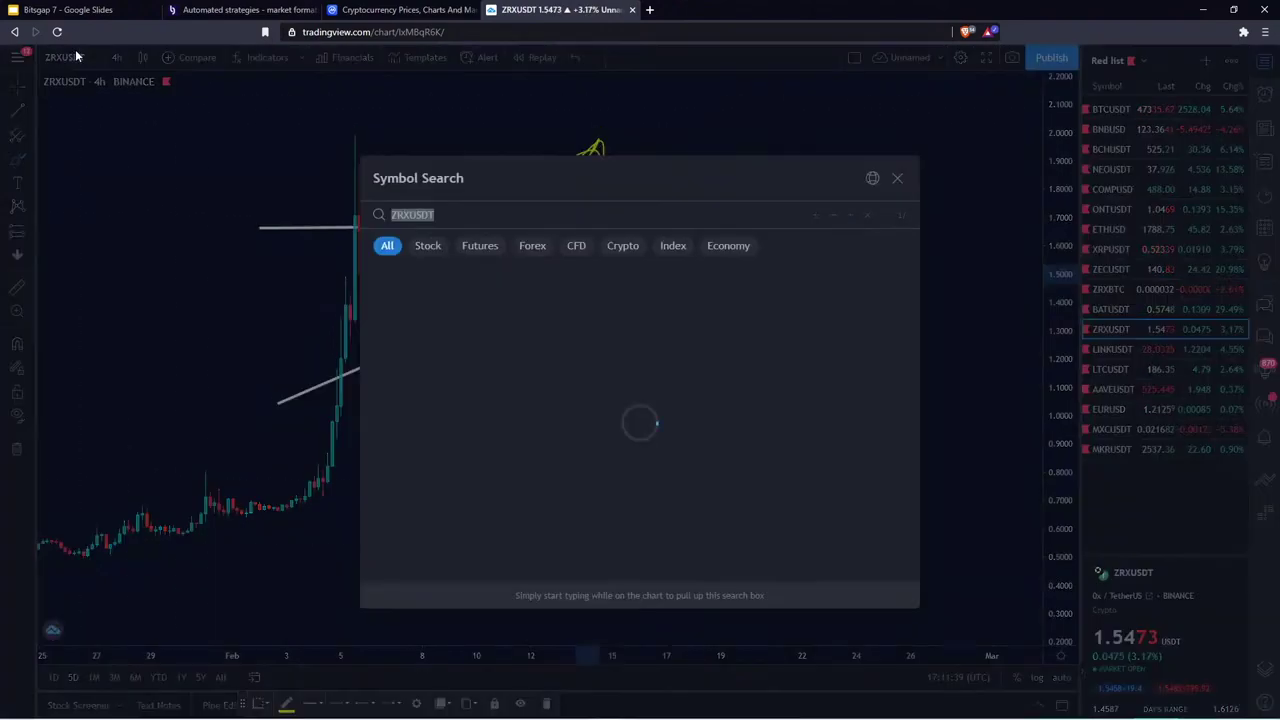
{"action": "type", "text": "BTC/USDT"}
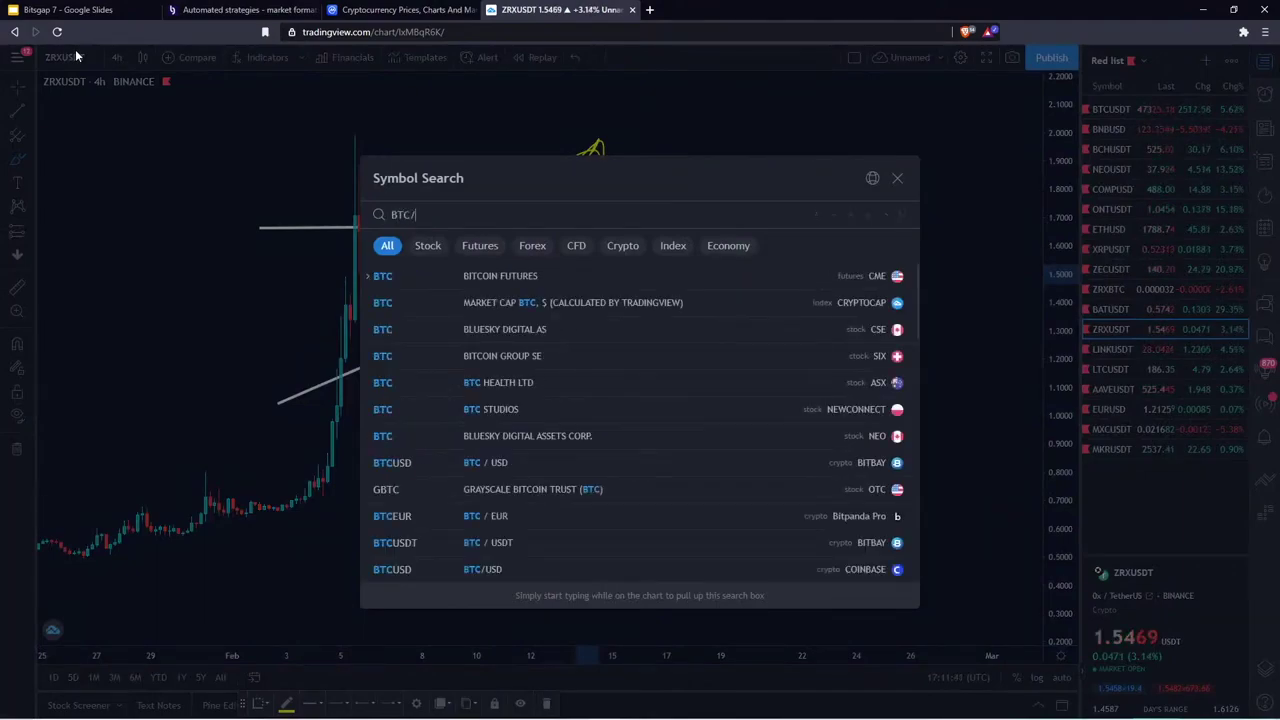
{"action": "key", "text": "BackSpace"}
{"action": "key", "text": "BackSpace"}
{"action": "key", "text": "BackSpace"}
{"action": "key", "text": "BackSpace"}
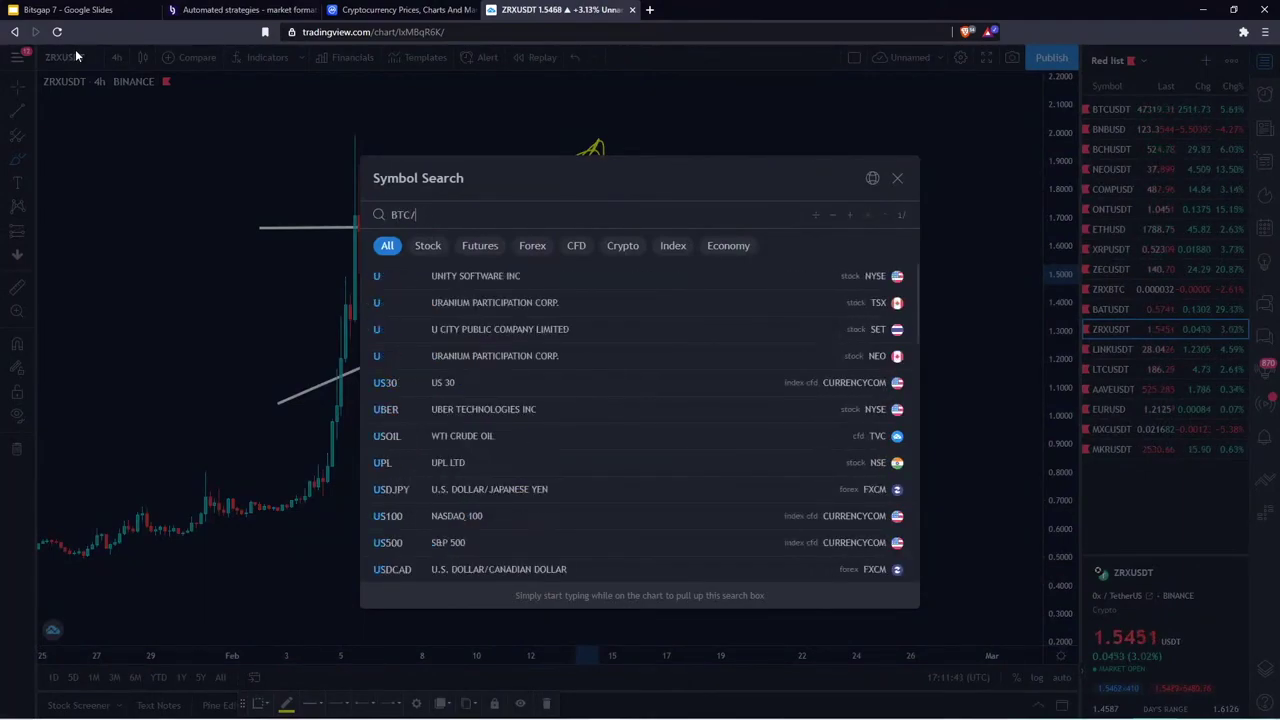
{"action": "type", "text": "TUSD"}
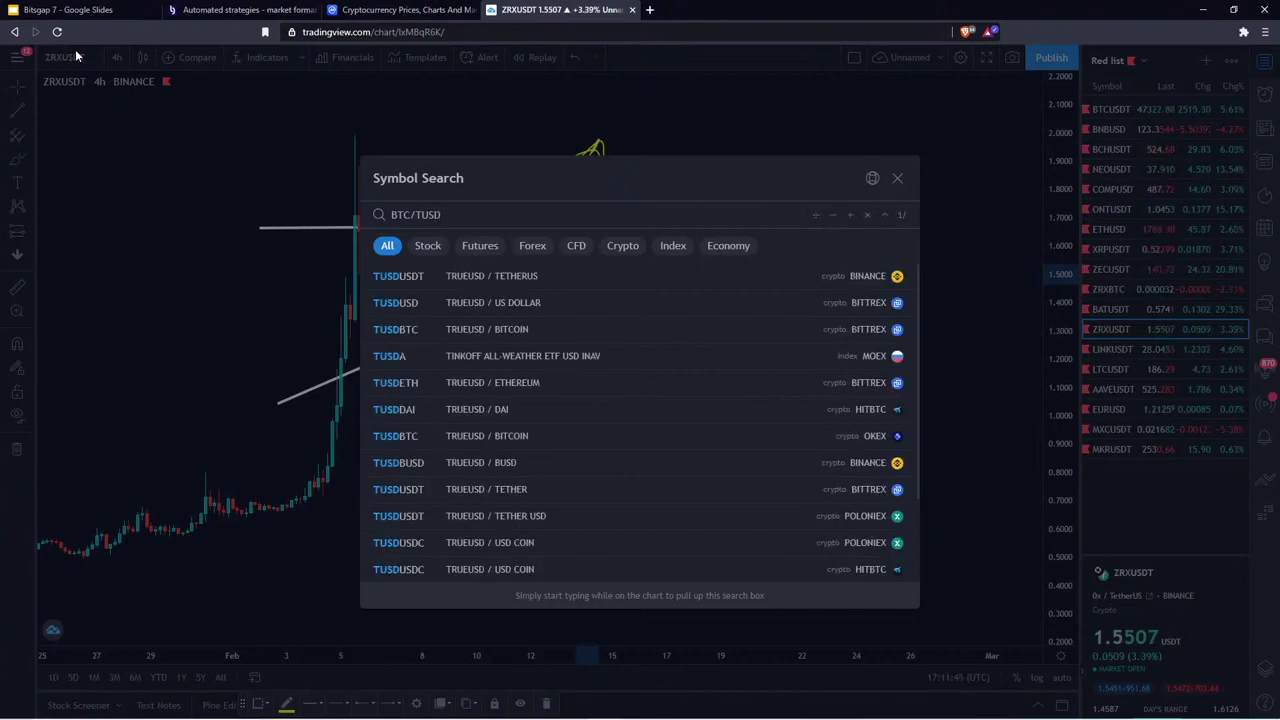
Replace the quote currency in the symbol search with BUSD to look up BTC/BUSD, and close the search without choosing a symbol
{"action": "key", "text": "BackSpace"}
{"action": "key", "text": "BackSpace"}
{"action": "key", "text": "BackSpace"}
{"action": "key", "text": "BackSpace"}
{"action": "type", "text": "BUSD"}
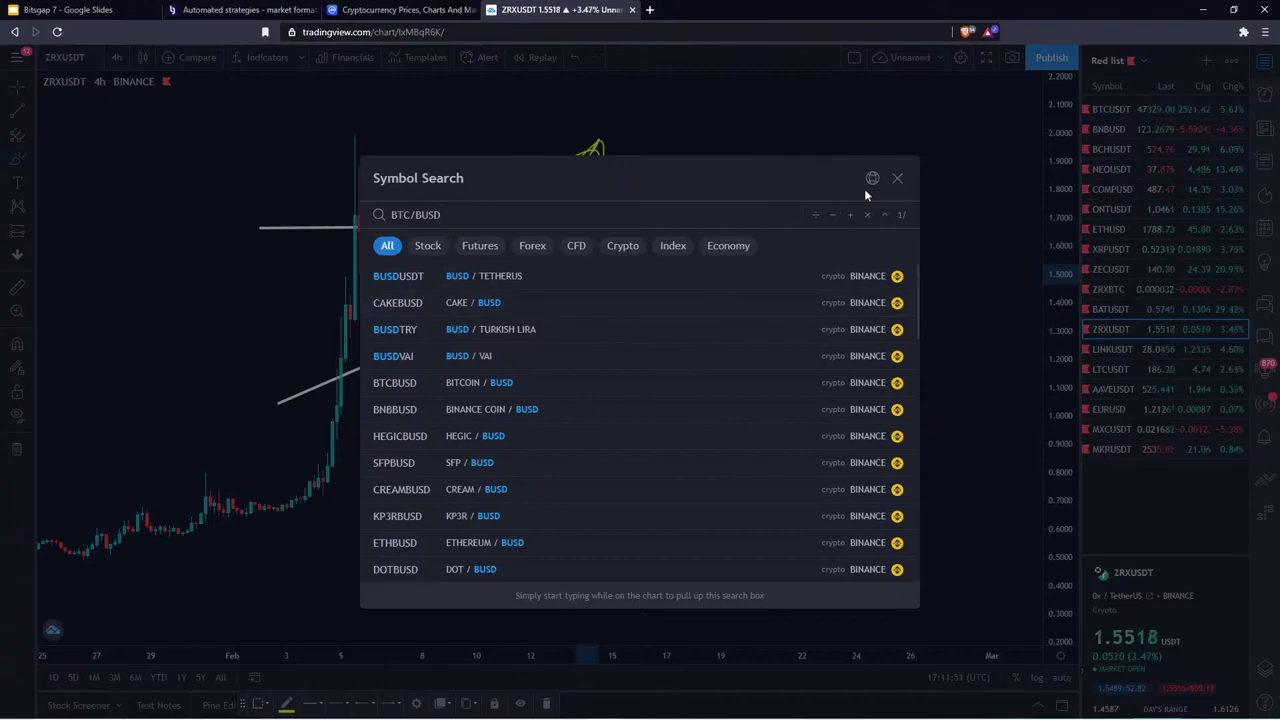
{"action": "left_click", "coordinate": [897, 178]}
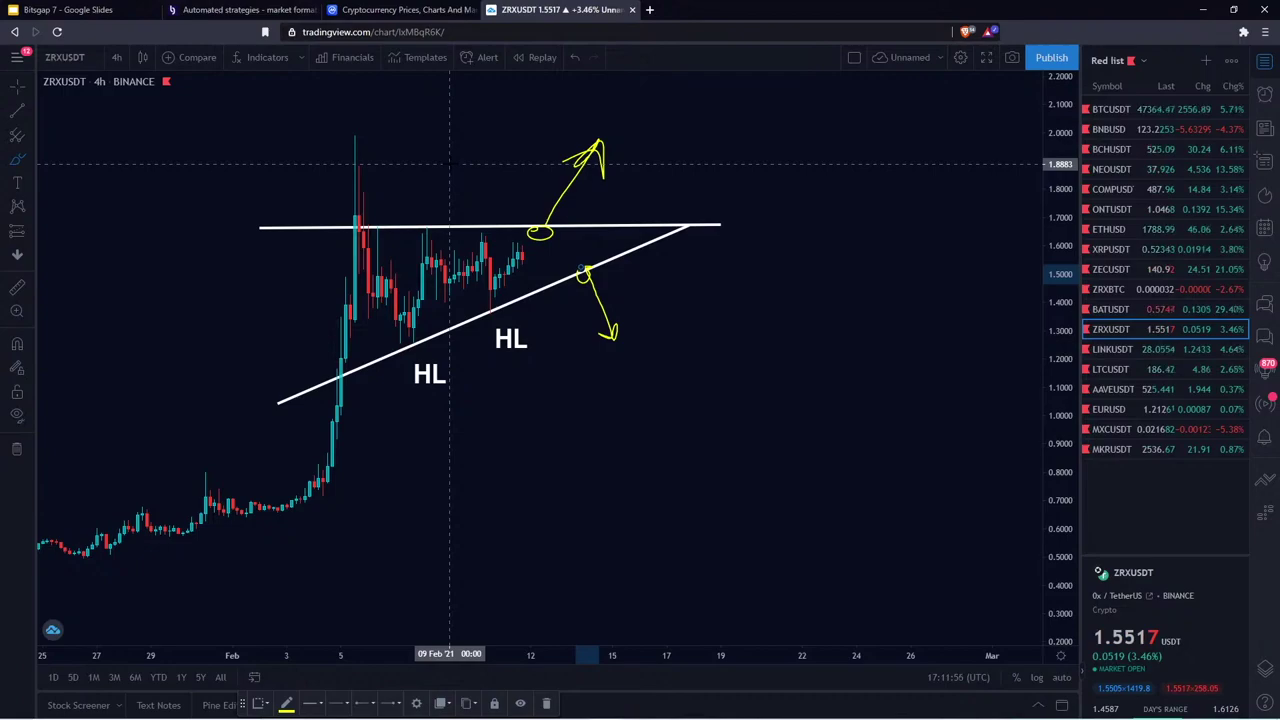
Return to the Bitsgap article, open the support chat and show where the blog is found under About
{"action": "left_click", "coordinate": [269, 16]}
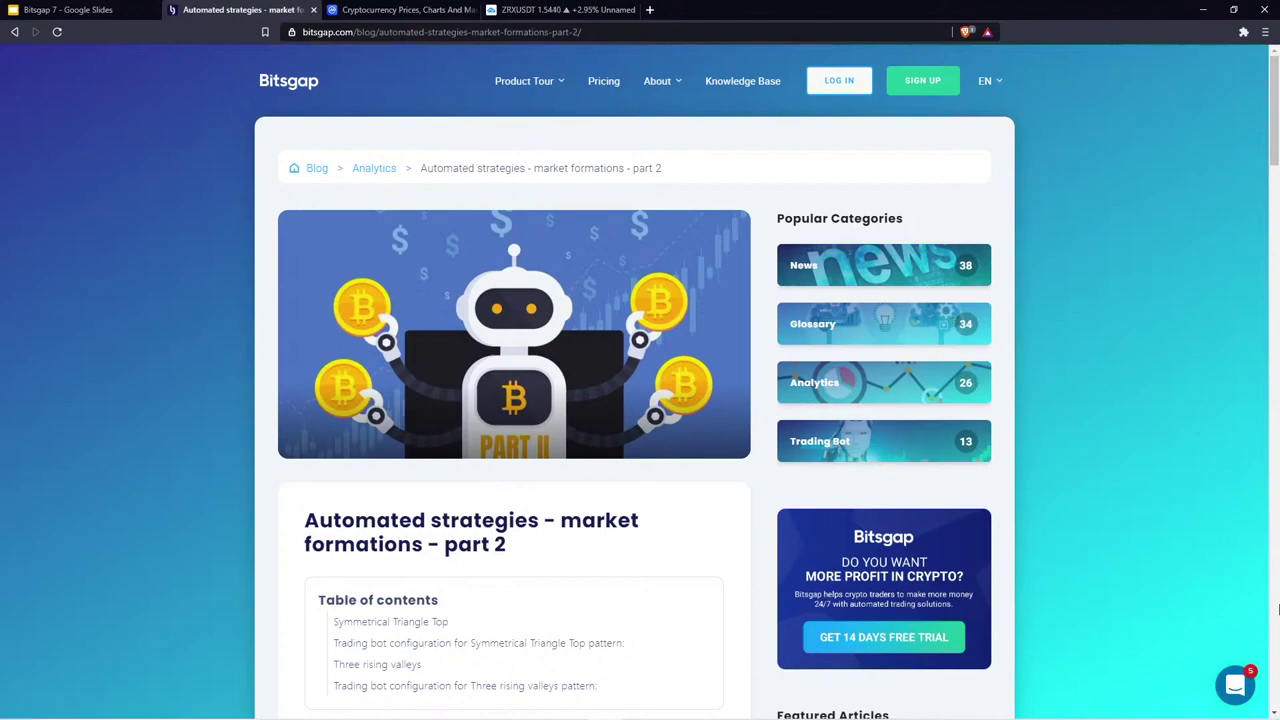
{"action": "left_click", "coordinate": [1234, 686]}
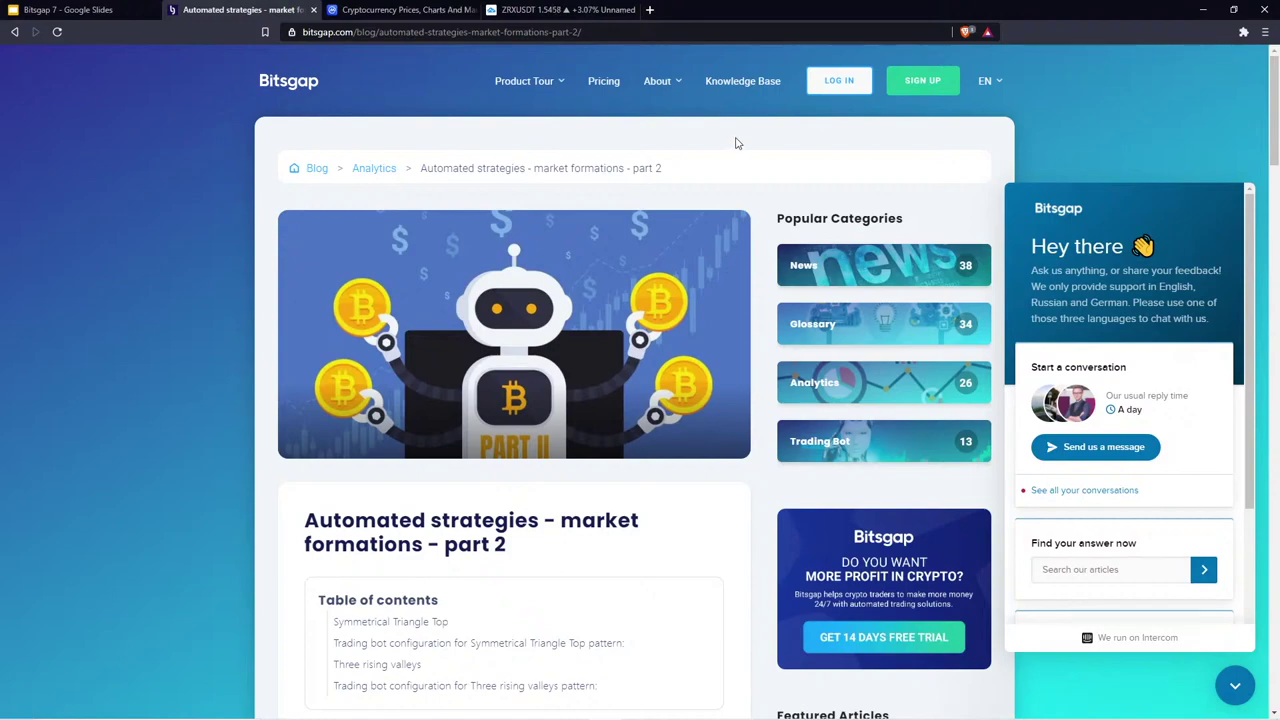
{"action": "mouse_move", "coordinate": [665, 92]}
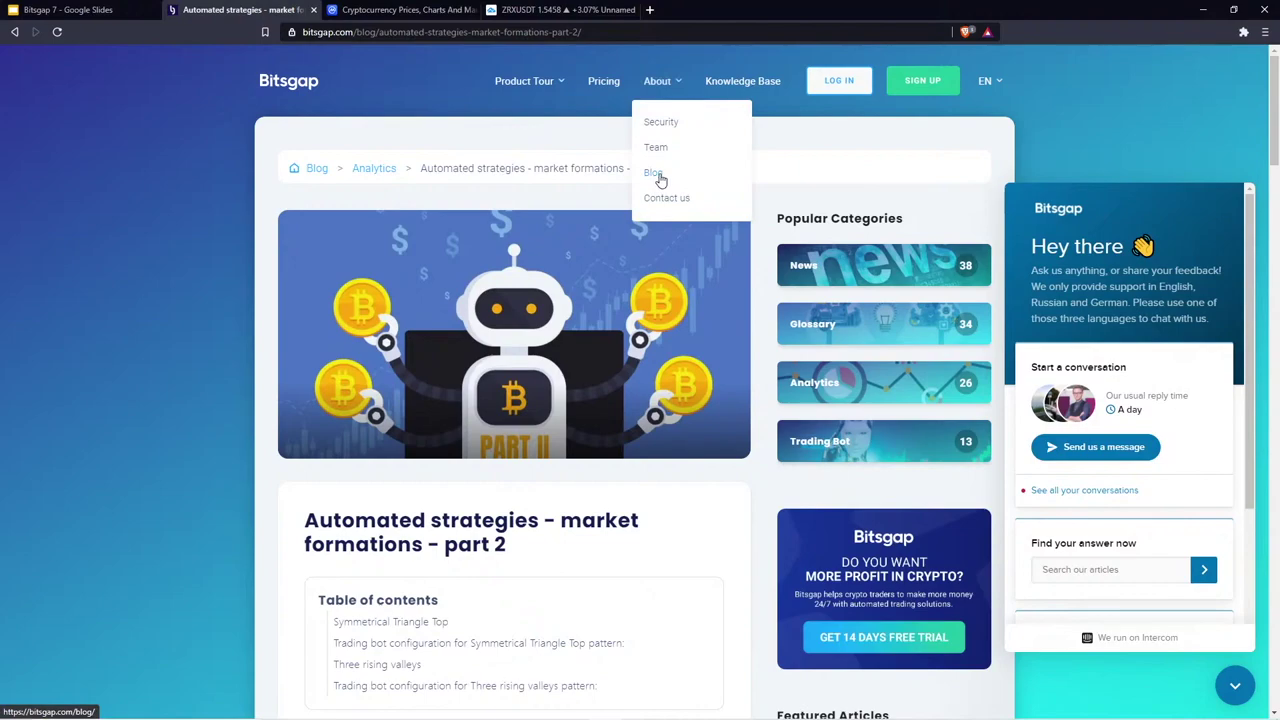